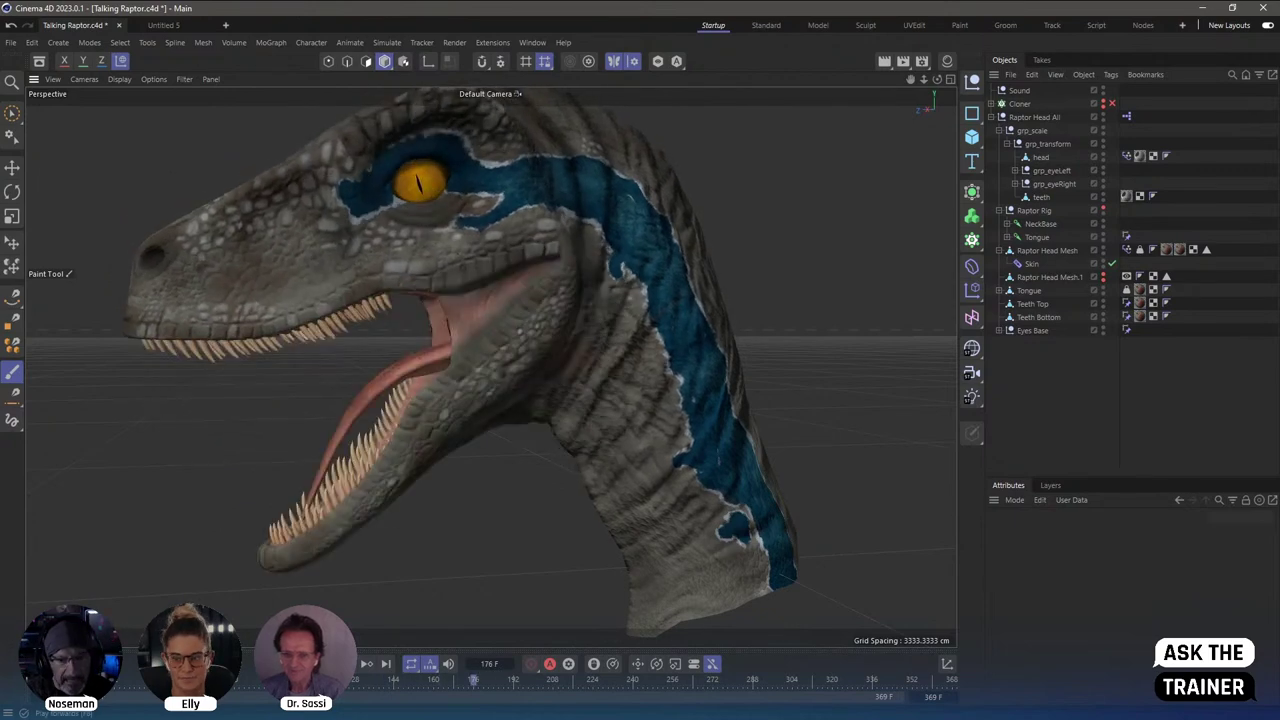
Stop the raptor playback and create a new empty document, Untitled 6.
key(F8)
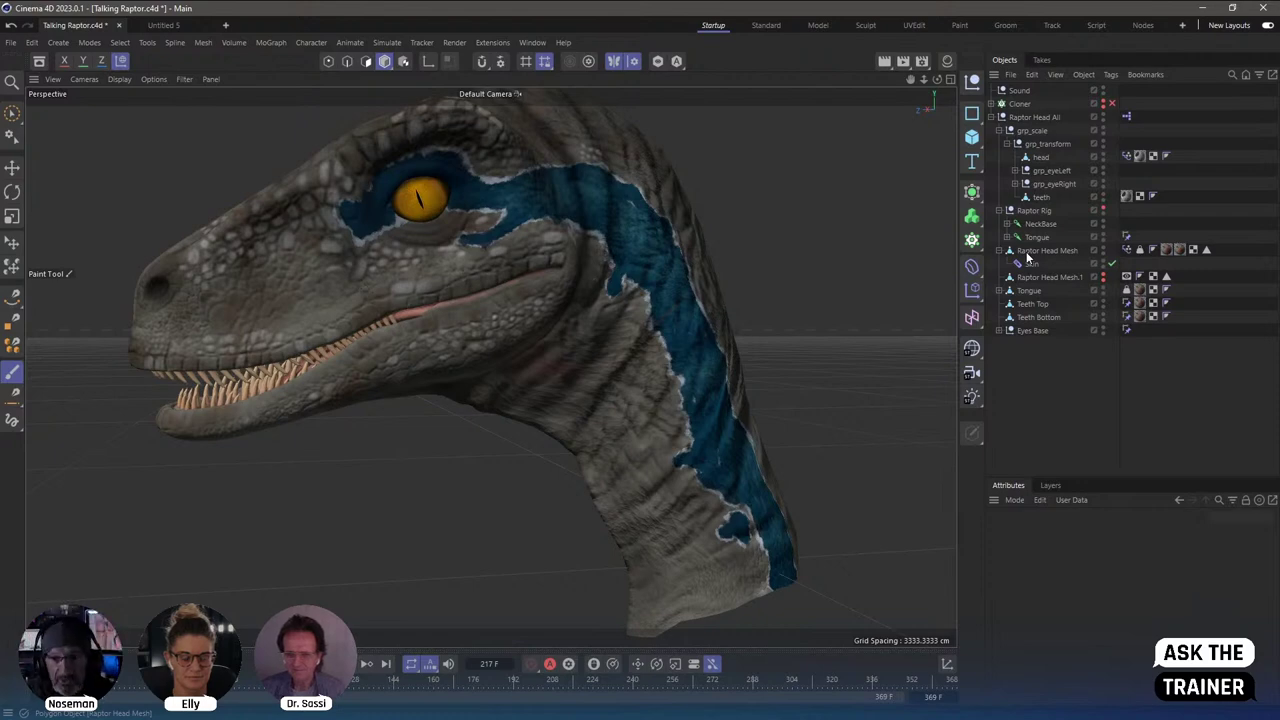
key(ctrl+n)
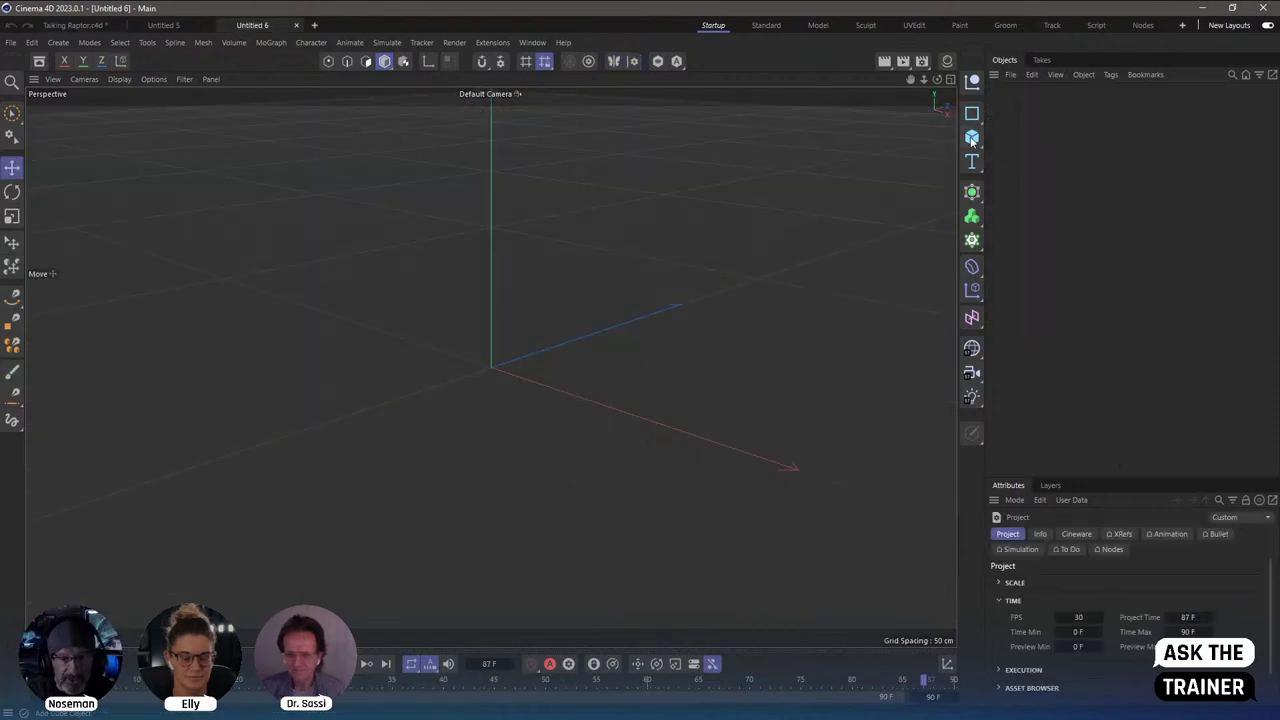
Add a Sphere and a Plane, lifting the Plane up on Y above the sphere.
click(971, 140)
click(1129, 192)
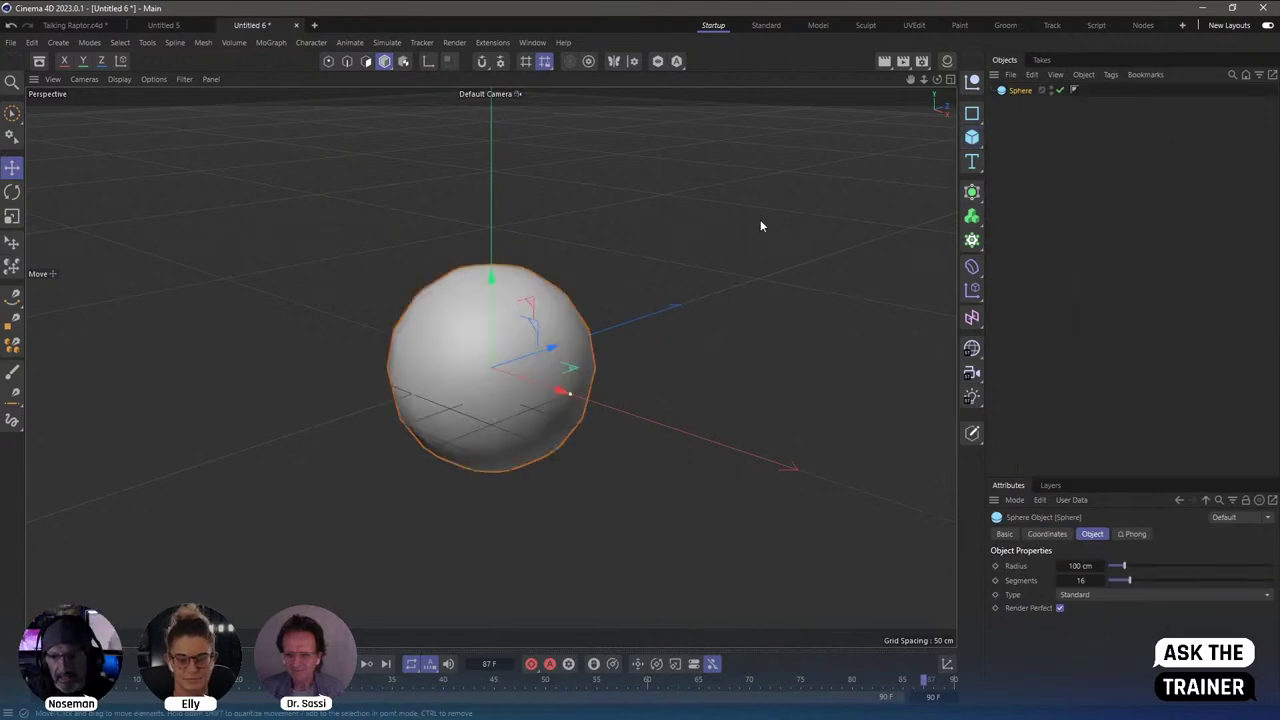
click(971, 137)
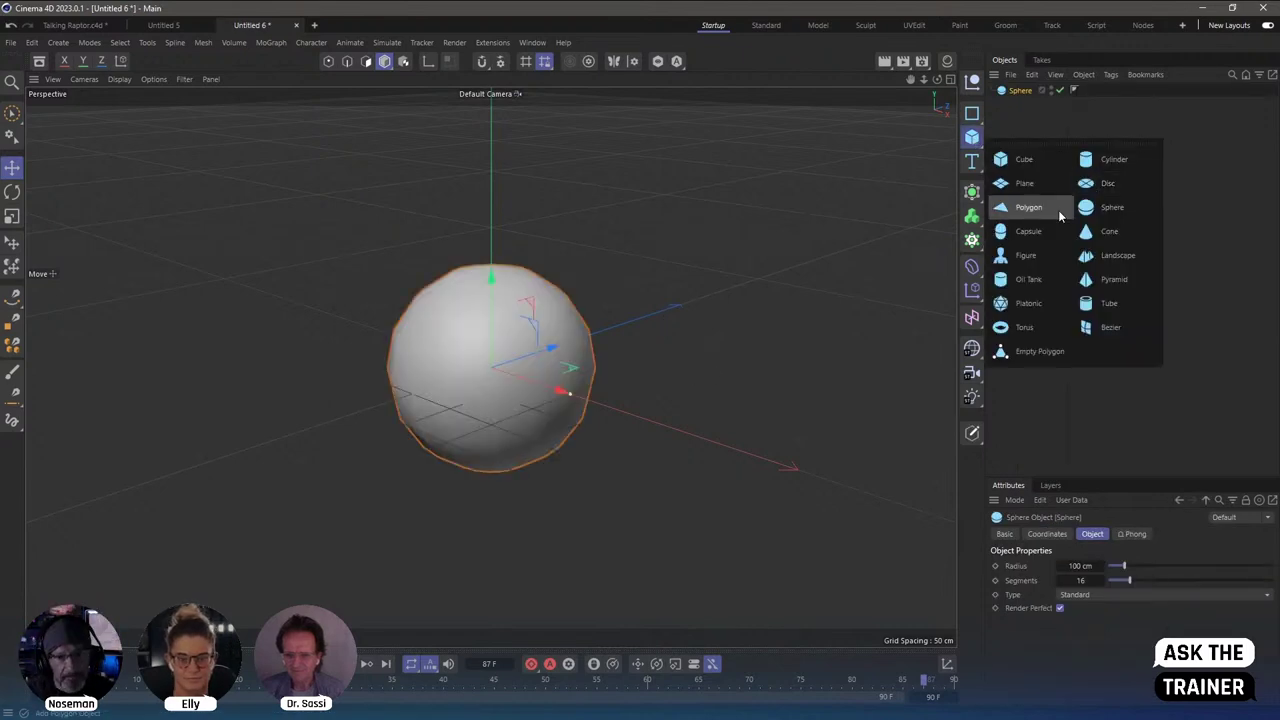
click(1022, 183)
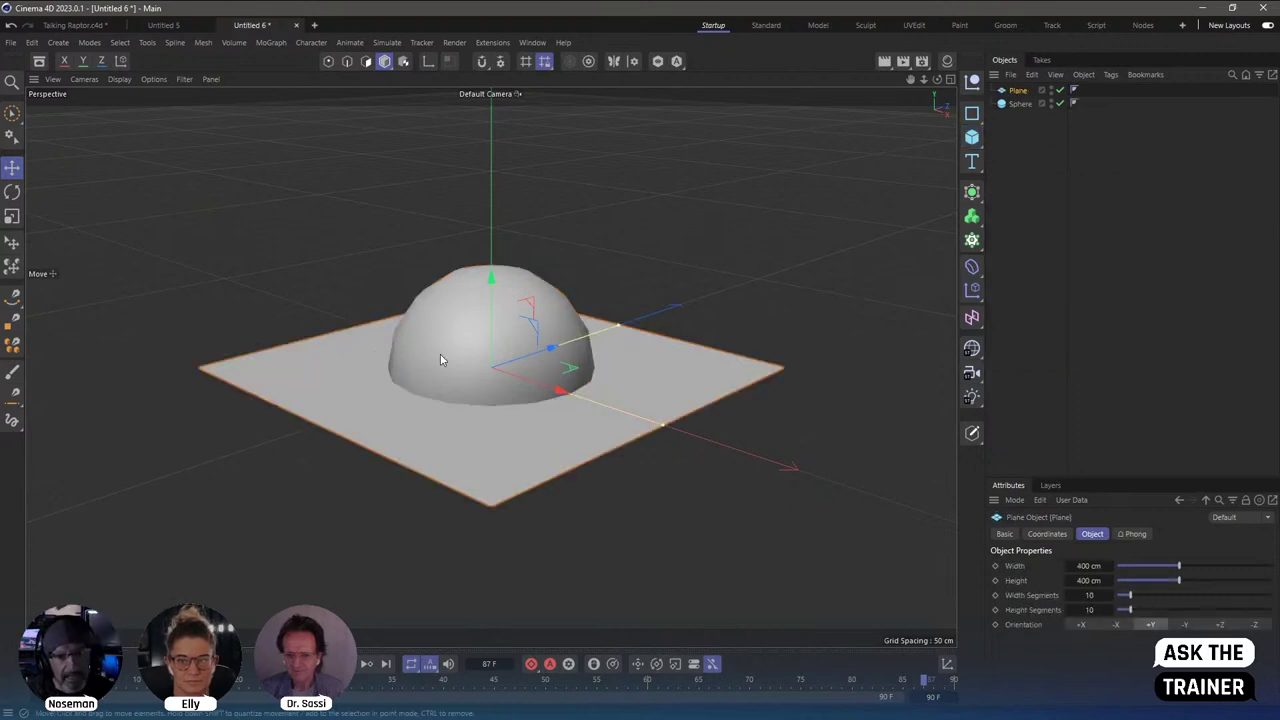
drag(491, 349, 491, 180)
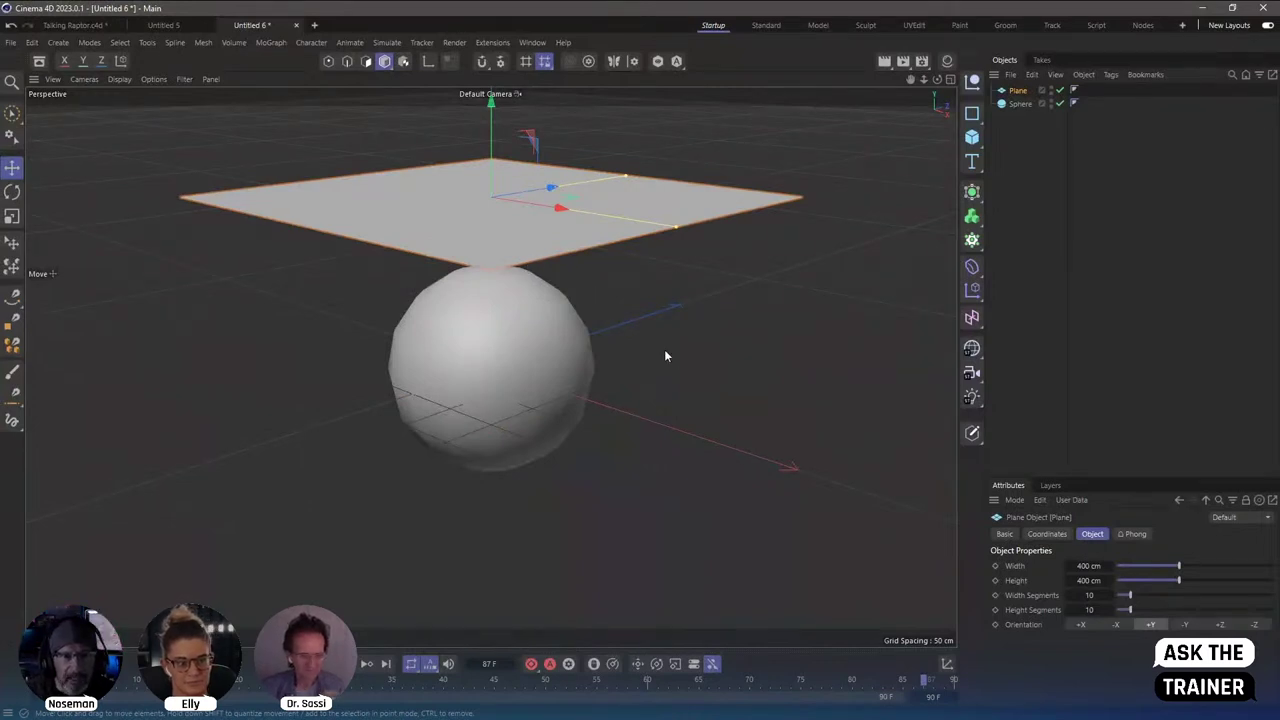
Switch the viewport display to Gouraud Shading (Lines).
click(88, 79)
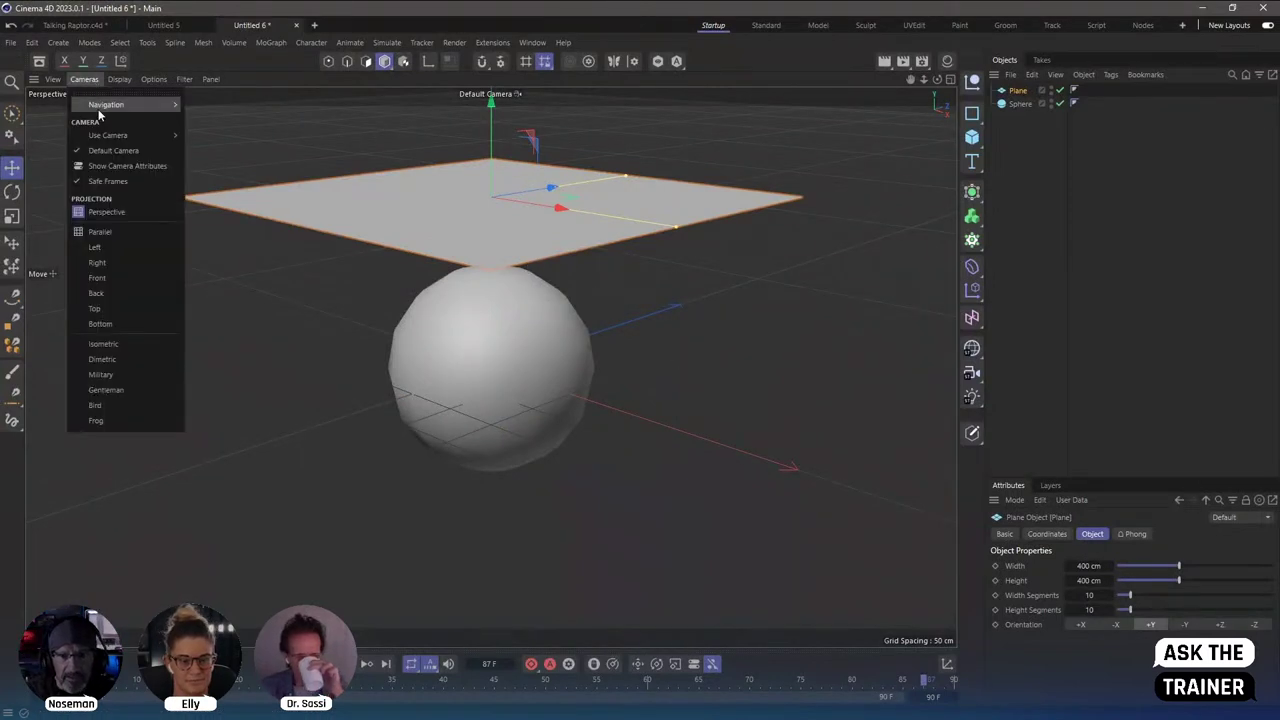
click(136, 128)
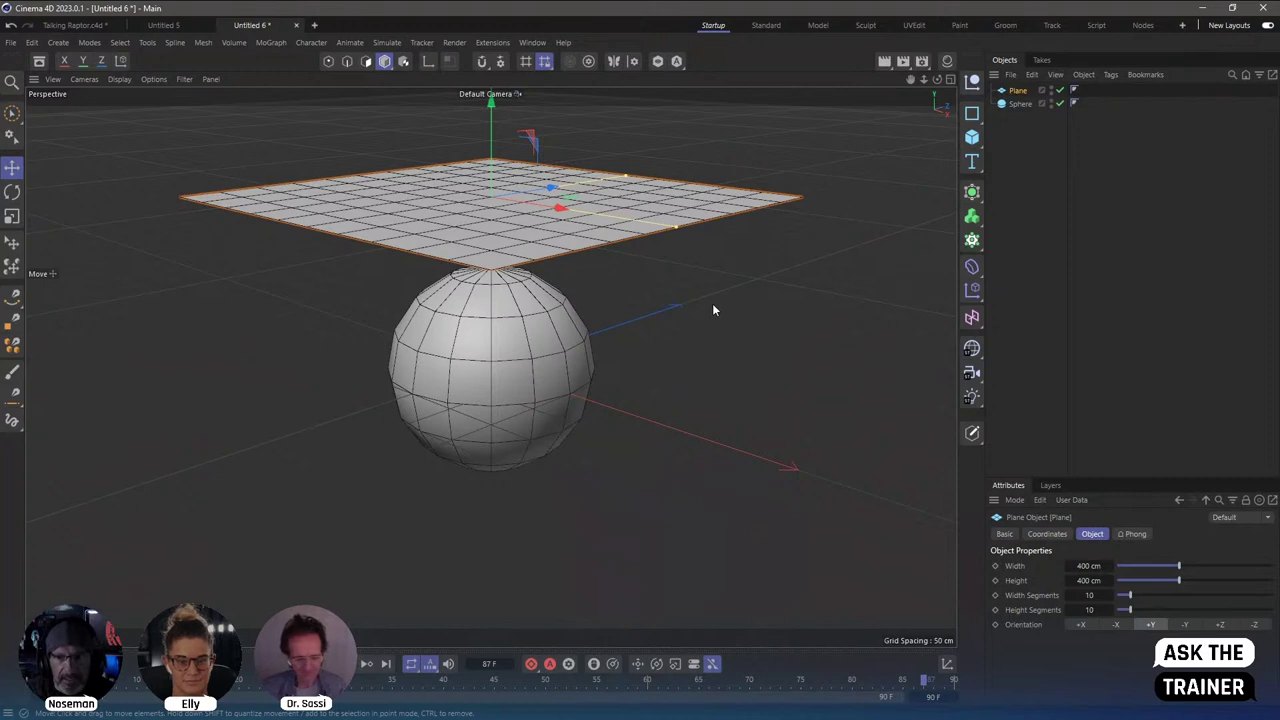
click(1018, 104)
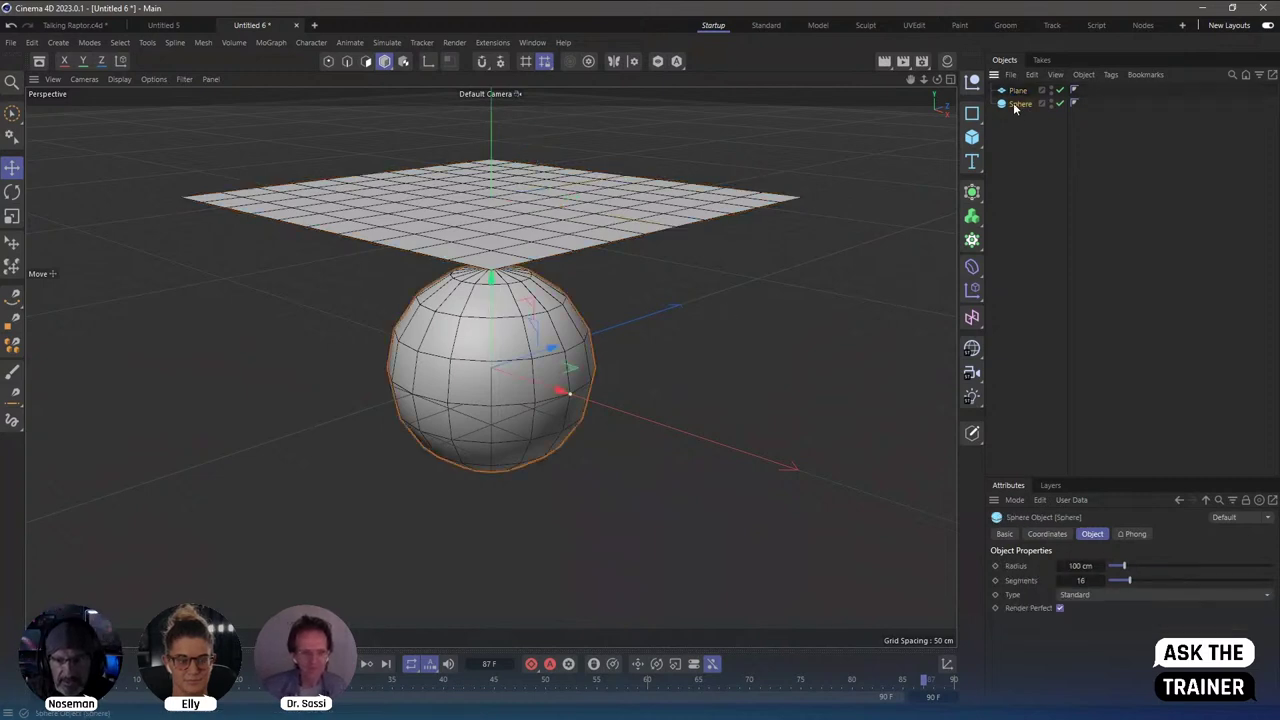
Give the sphere a Collider tag and the plane a Cloth tag, then play the drape.
right_click(1014, 106)
mouse_move(1062, 202)
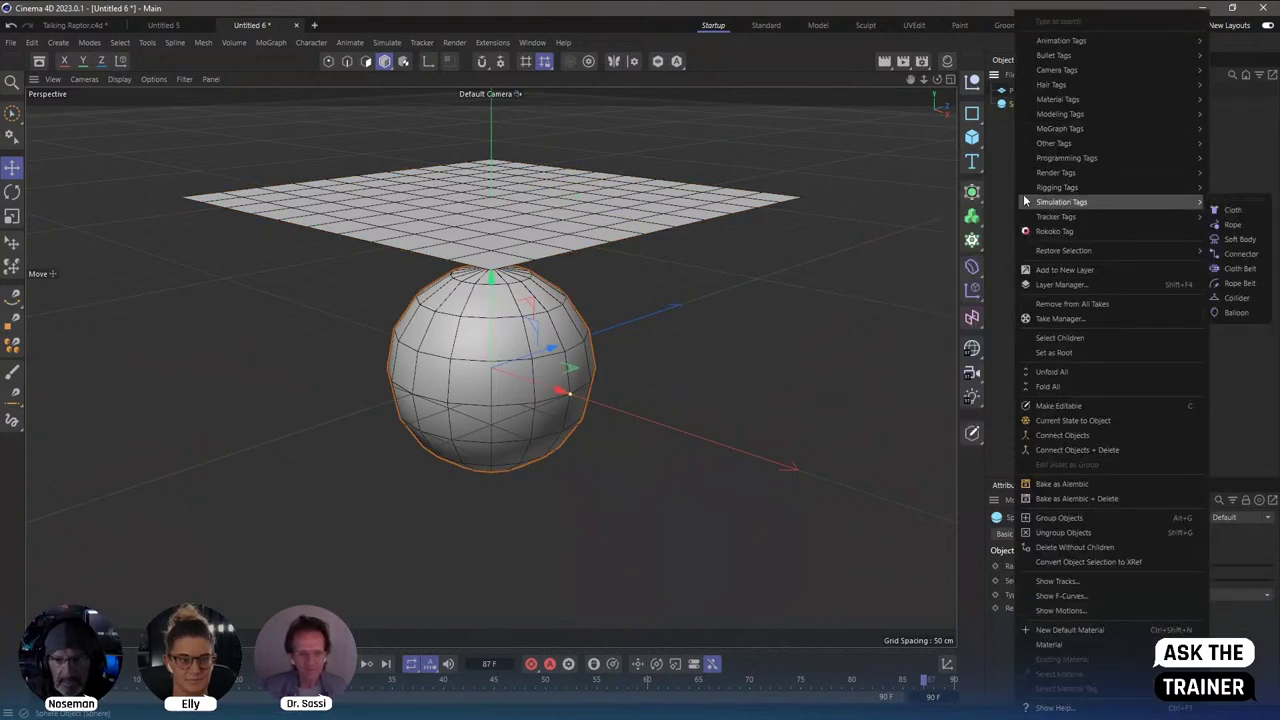
click(1230, 298)
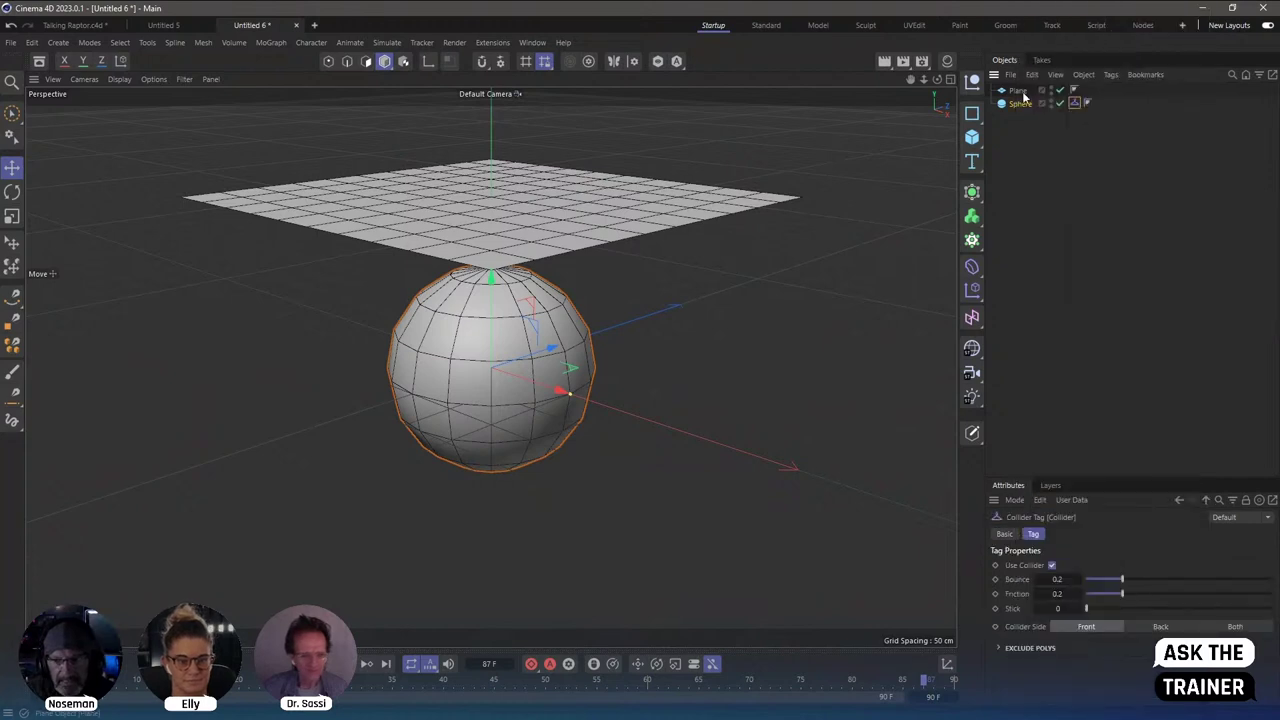
right_click(1020, 93)
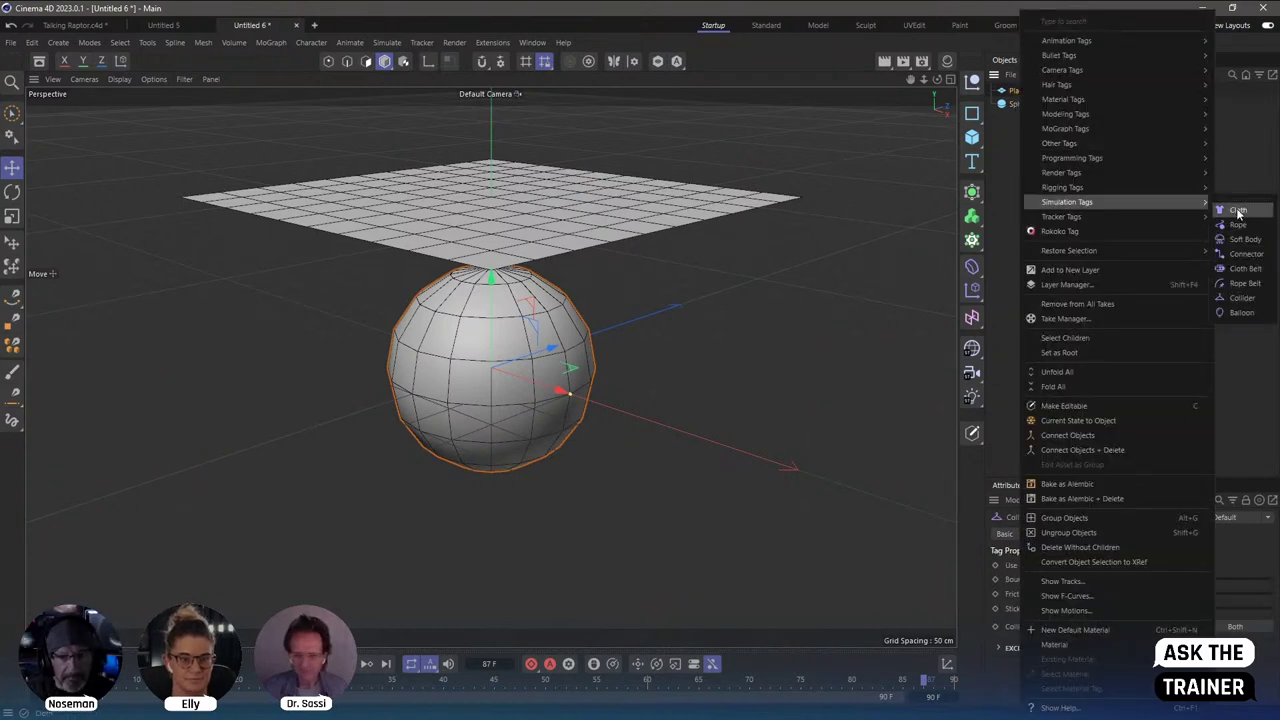
click(1237, 212)
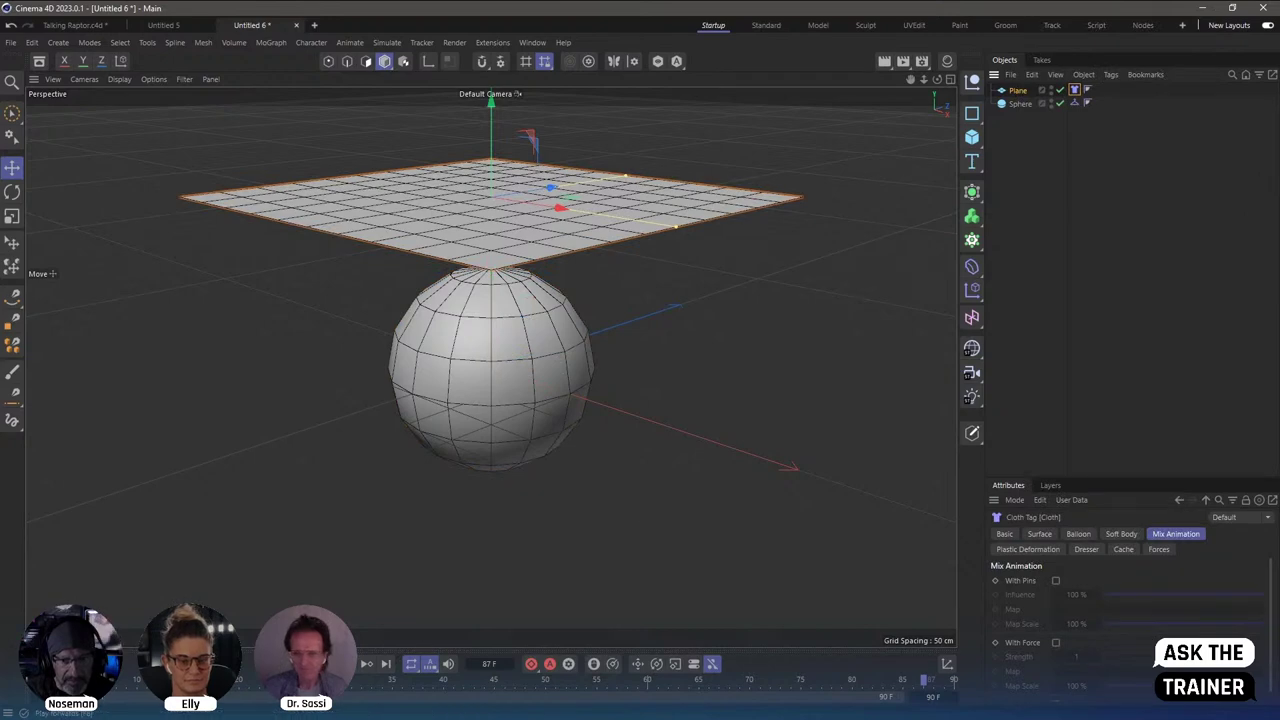
key(space)
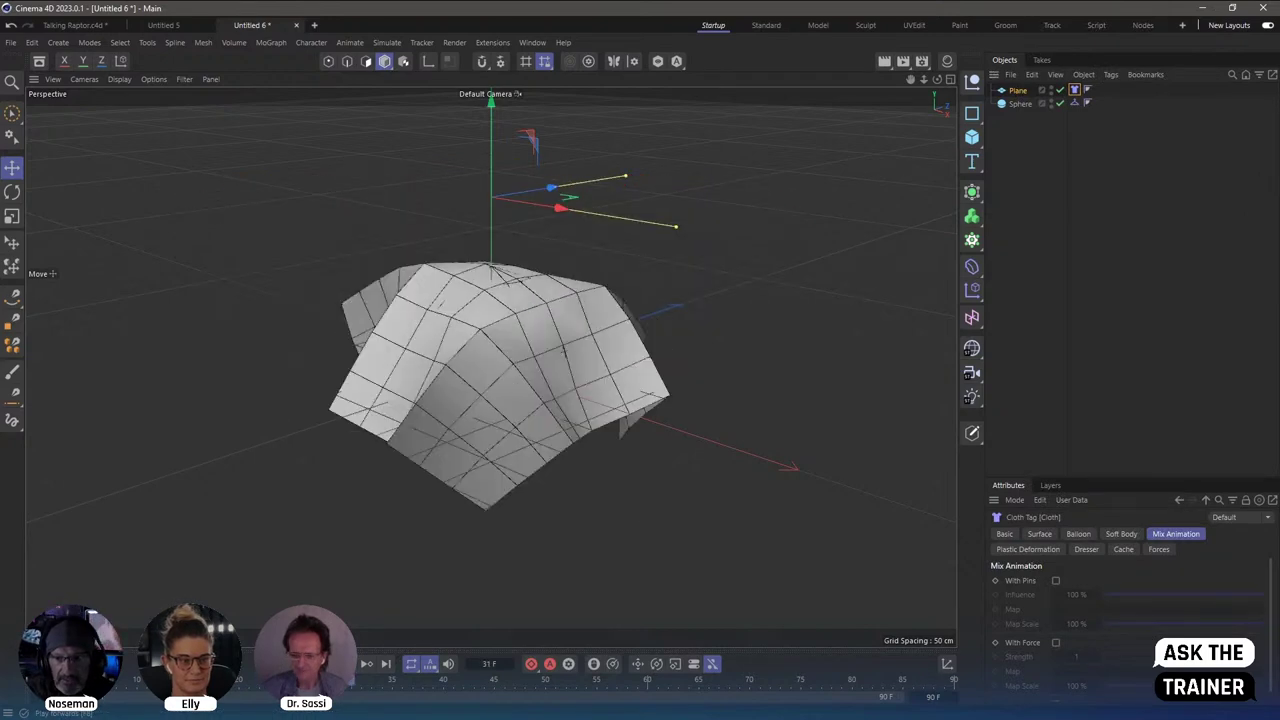
Bake the draped plane with Current State to Object and delete the copy's Cloth tag.
right_click(1022, 97)
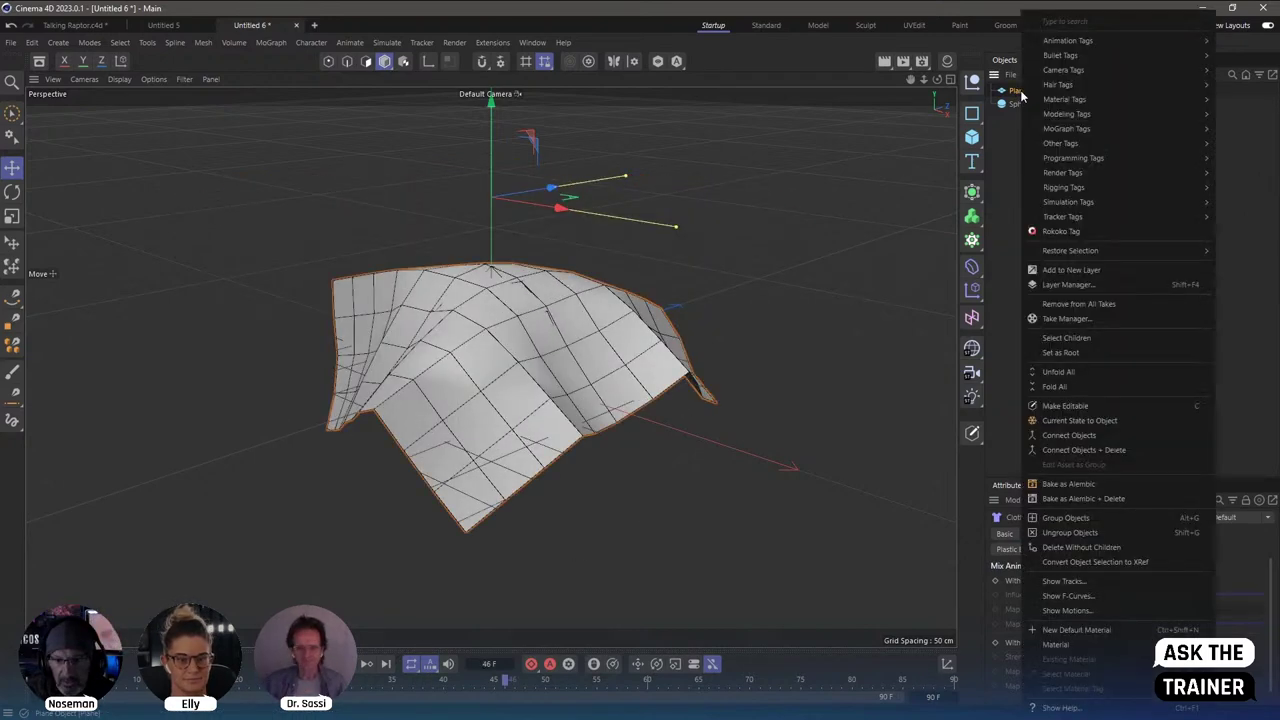
click(1080, 420)
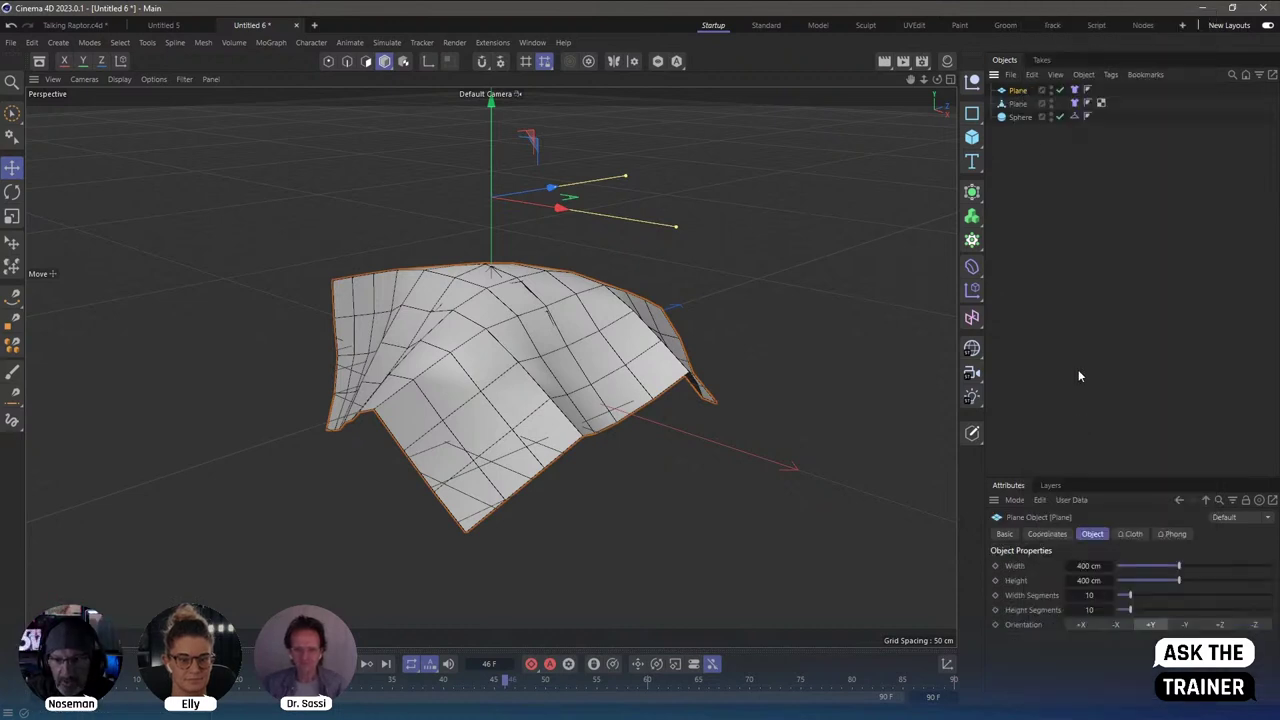
click(1020, 103)
click(1074, 103)
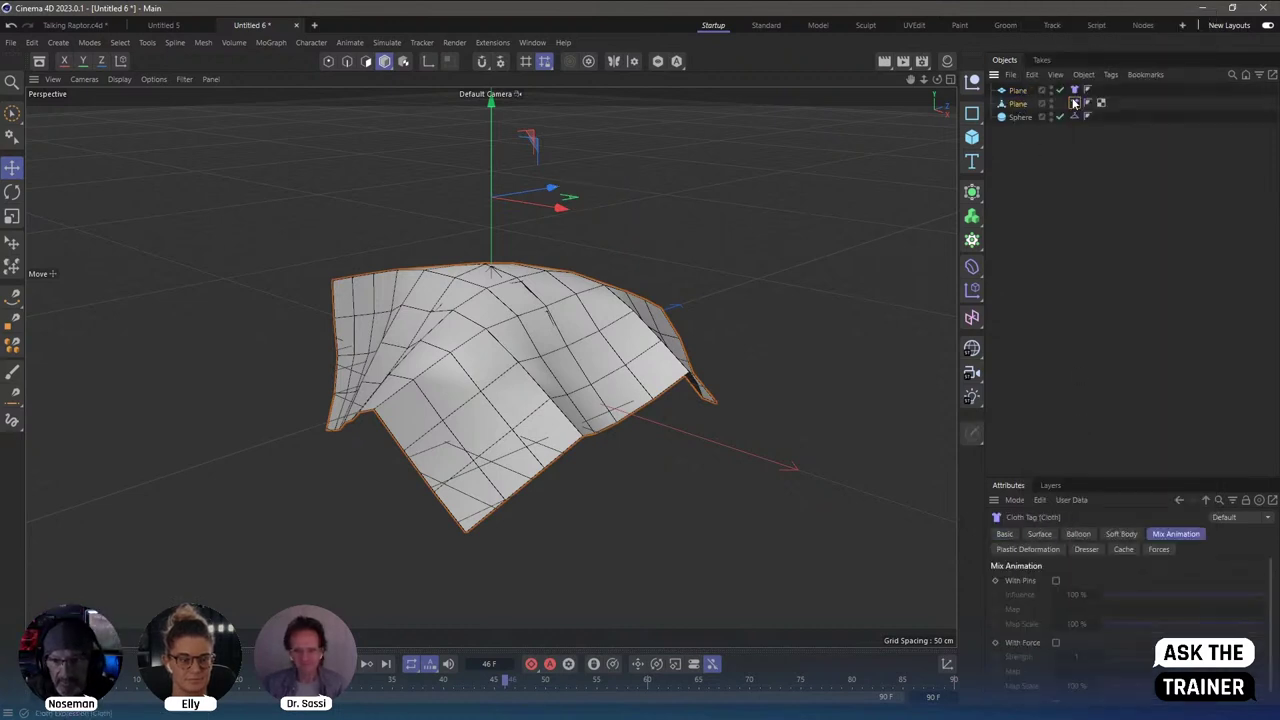
key(Delete)
click(1049, 157)
click(1018, 103)
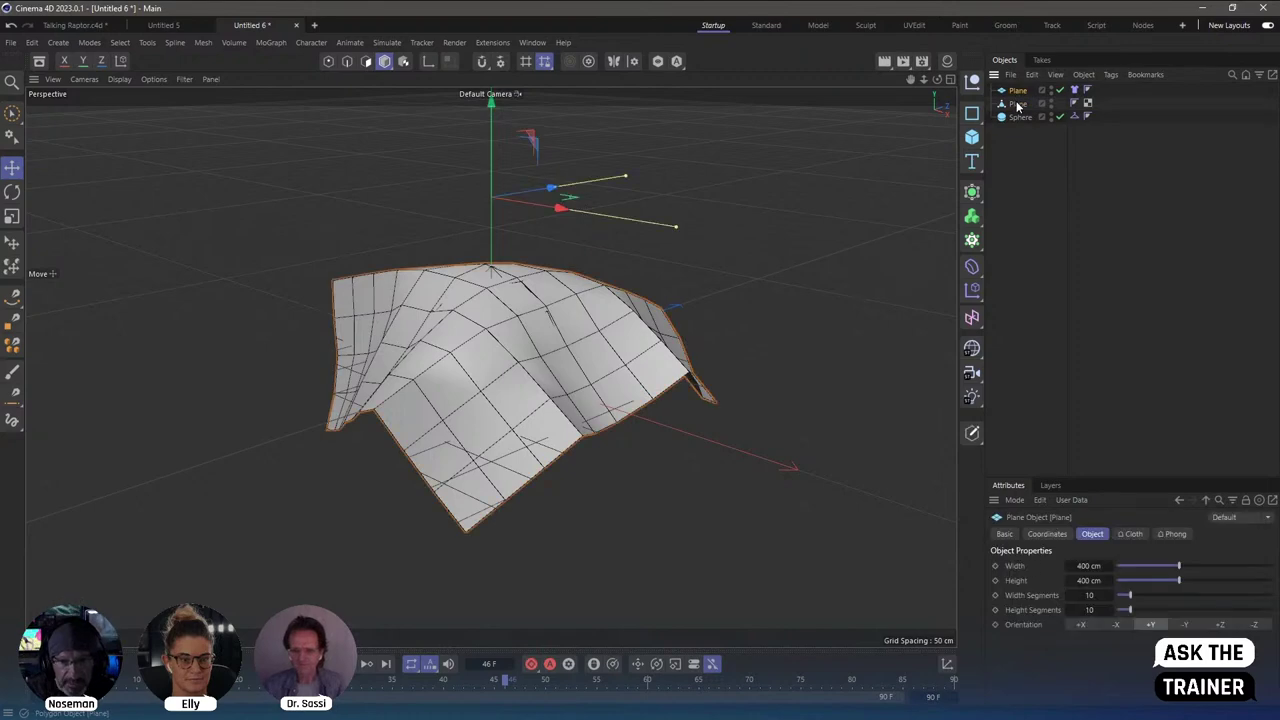
Move the baked polygon Plane copy to the right of the draped original and inspect it.
key(e)
mouse_move(620, 330)
mouse_down()
mouse_move(808, 295)
mouse_move(820, 308)
mouse_up()
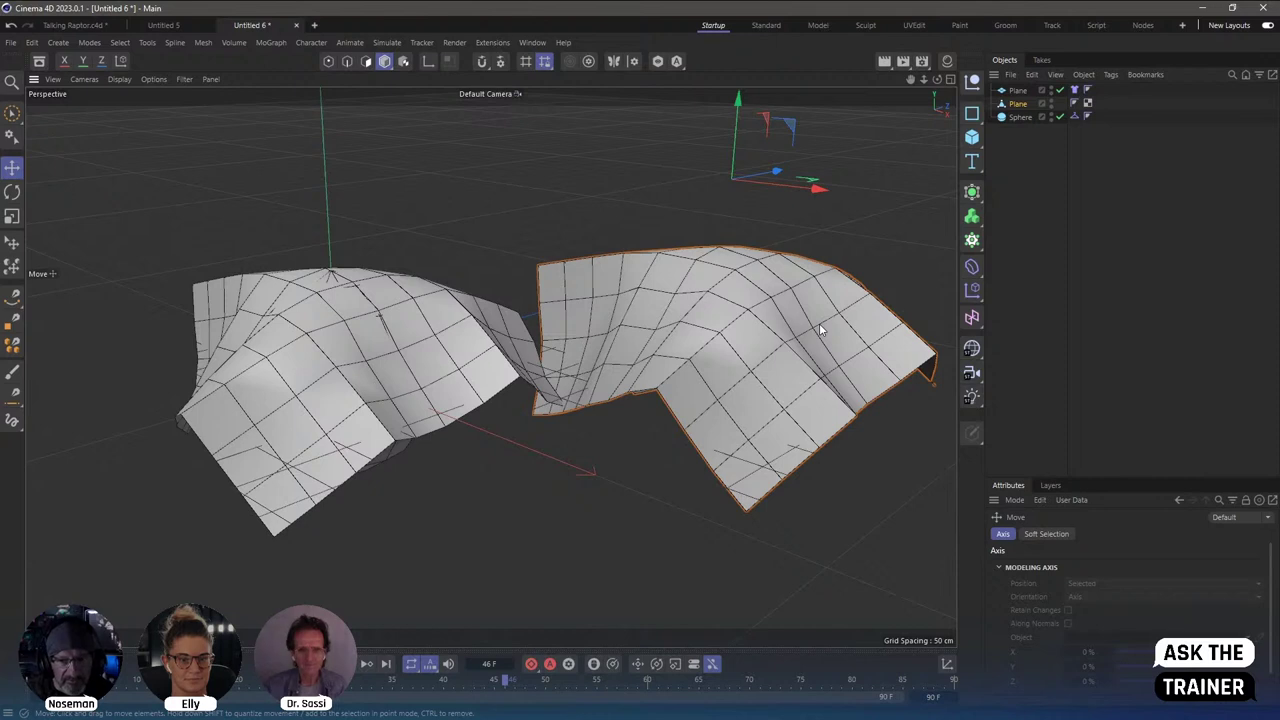
click(802, 324)
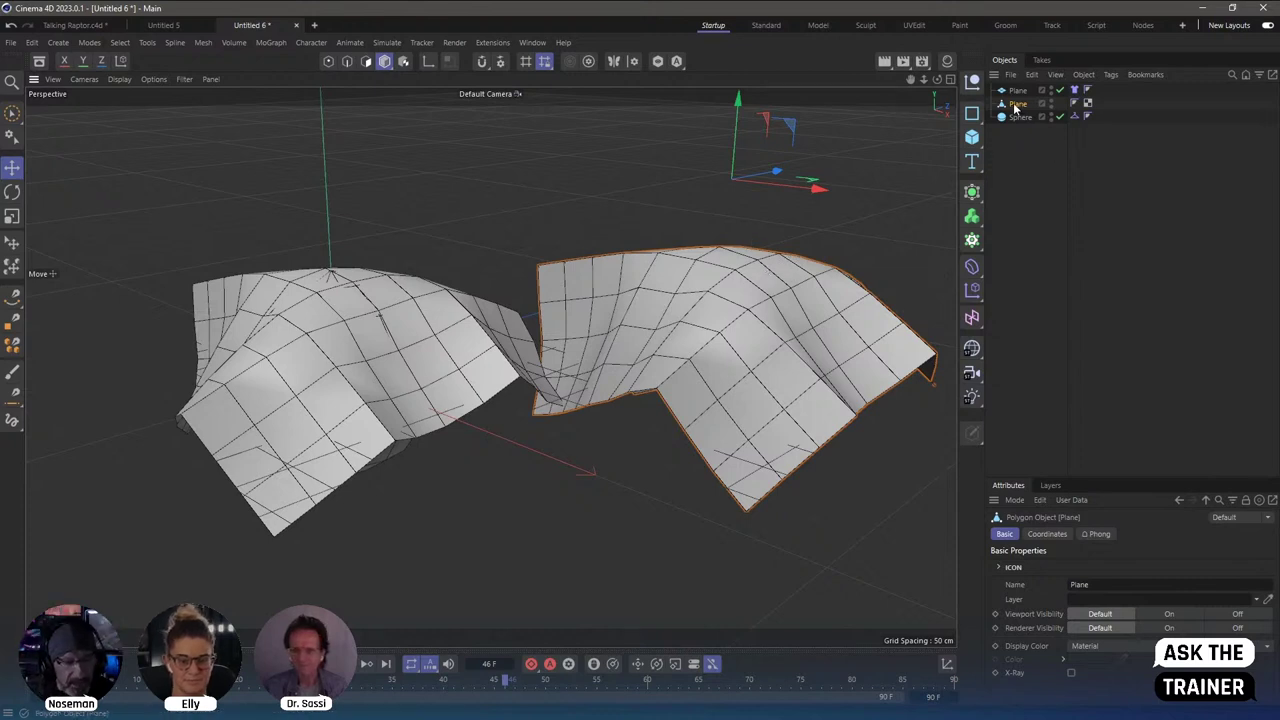
Delete the baked copy, add a Connect object with Weld off, and nest the cloth Plane under it.
key(Delete)
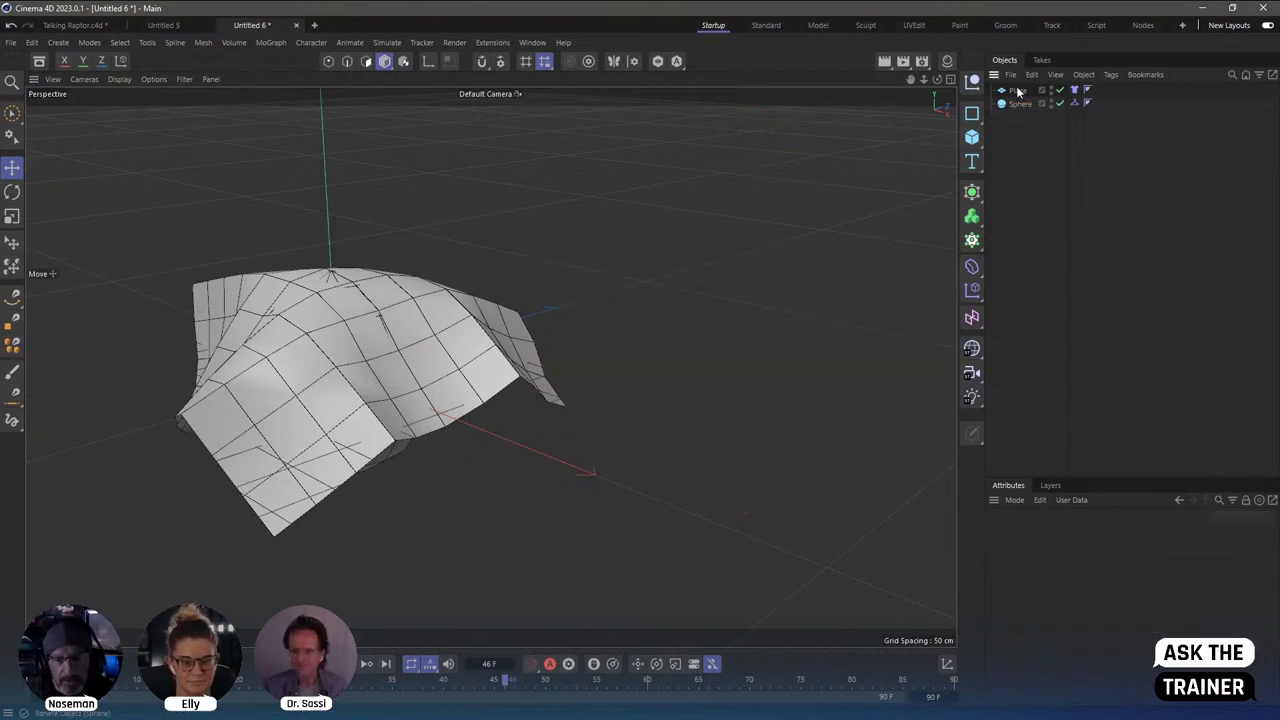
click(1017, 90)
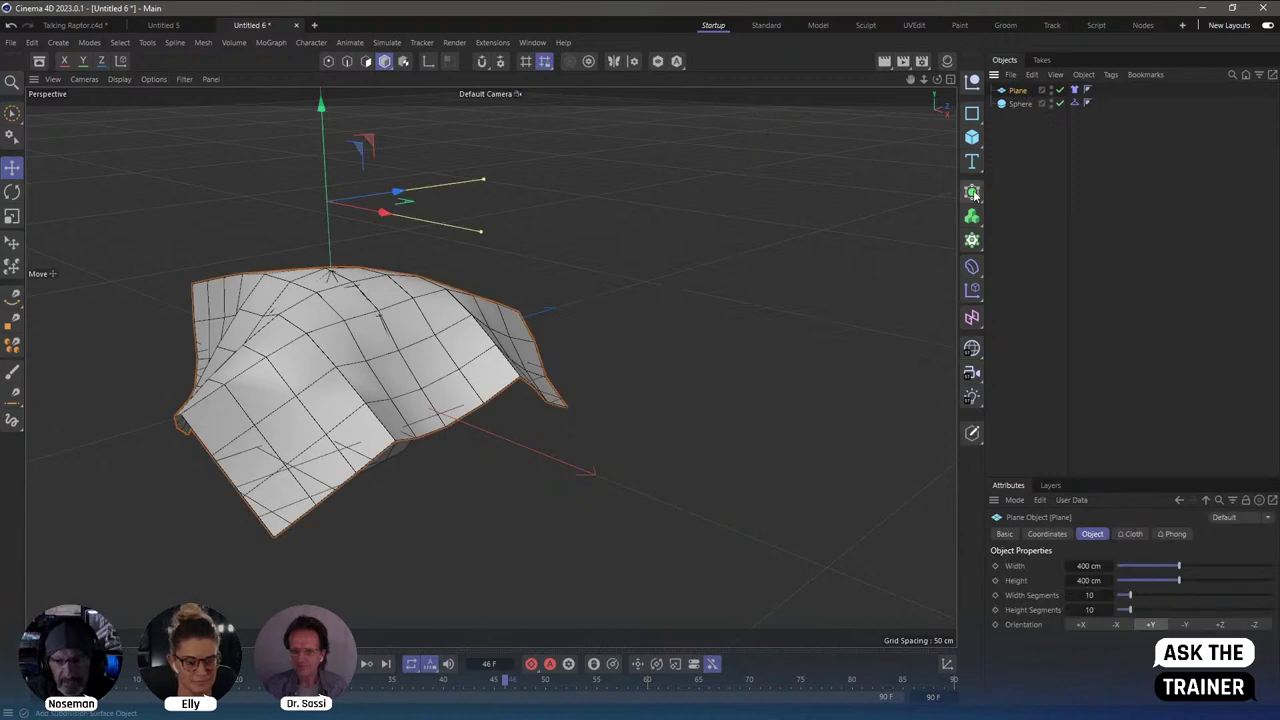
click(975, 196)
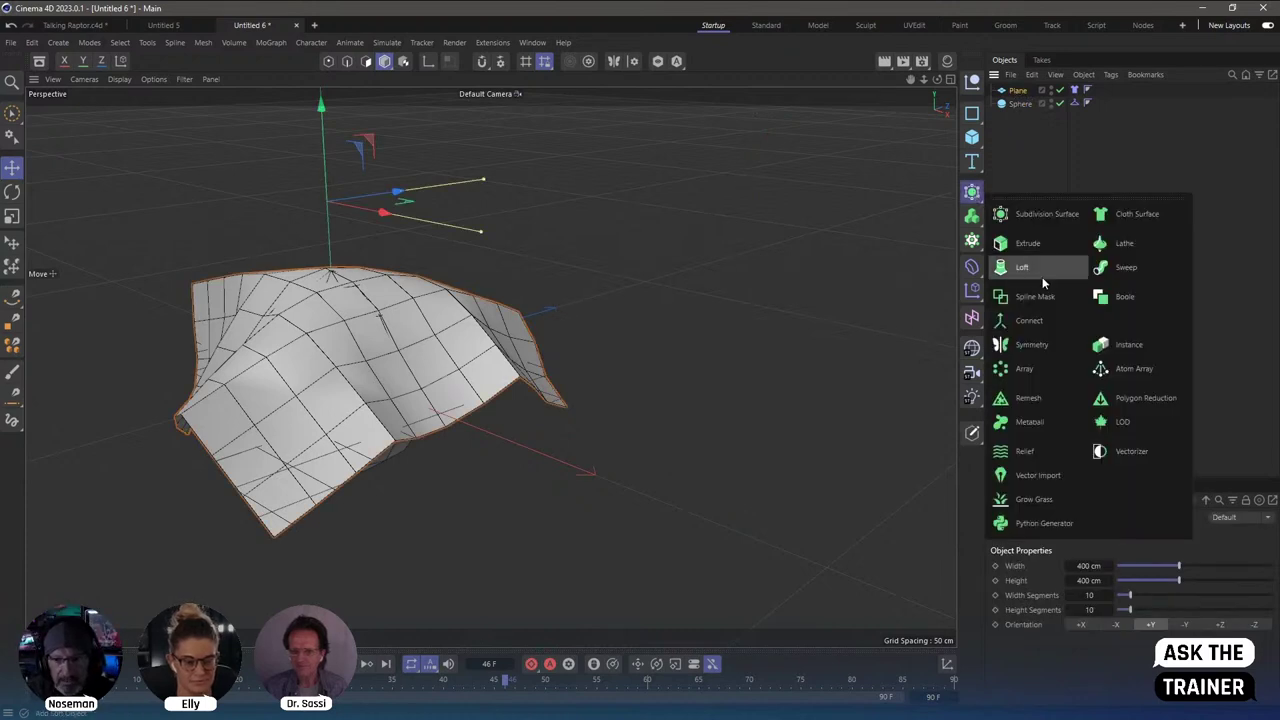
click(1040, 321)
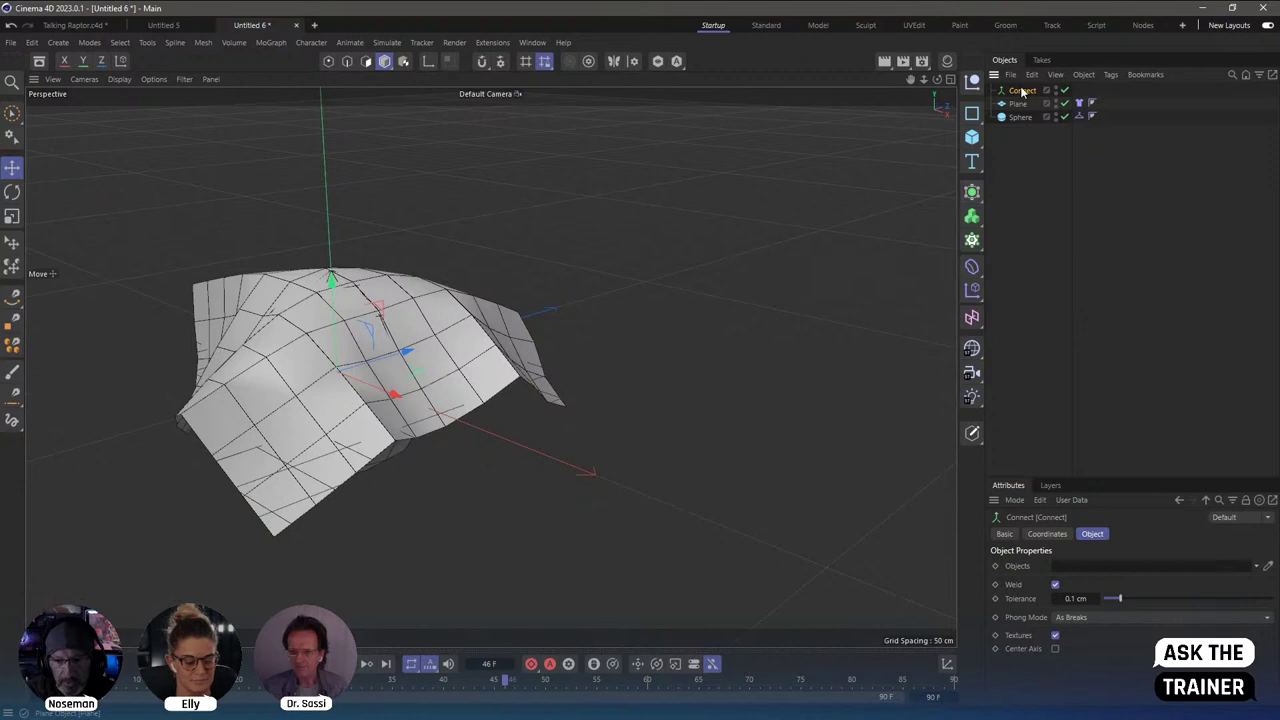
click(1054, 584)
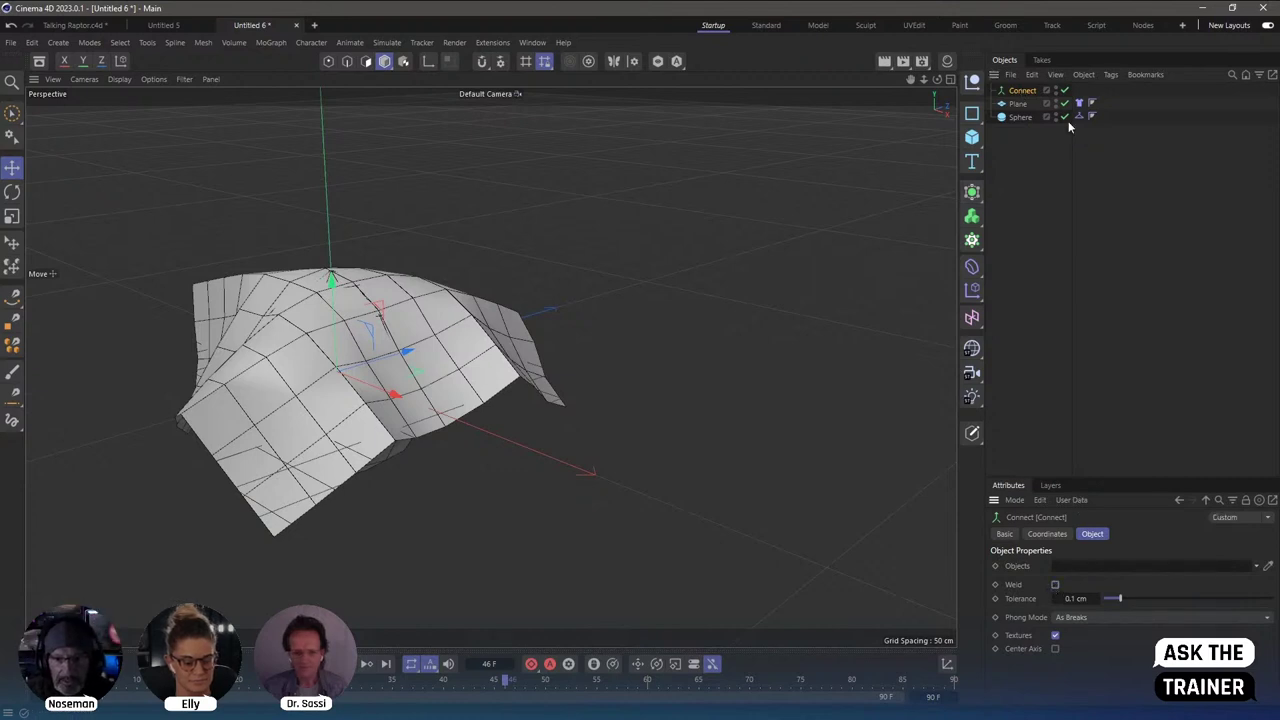
drag(1022, 95, 1022, 94)
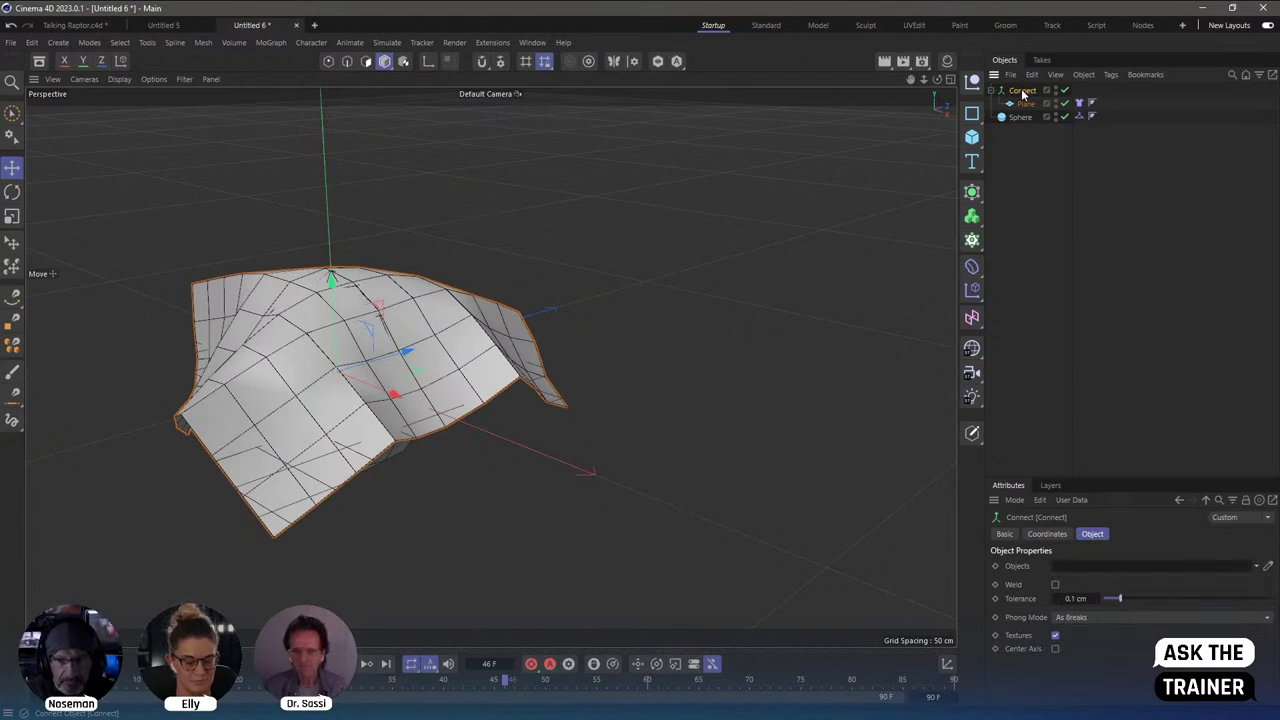
Test Make Editable on the Connect object, undo it, and return to Talking Raptor.c4d.
key(c)
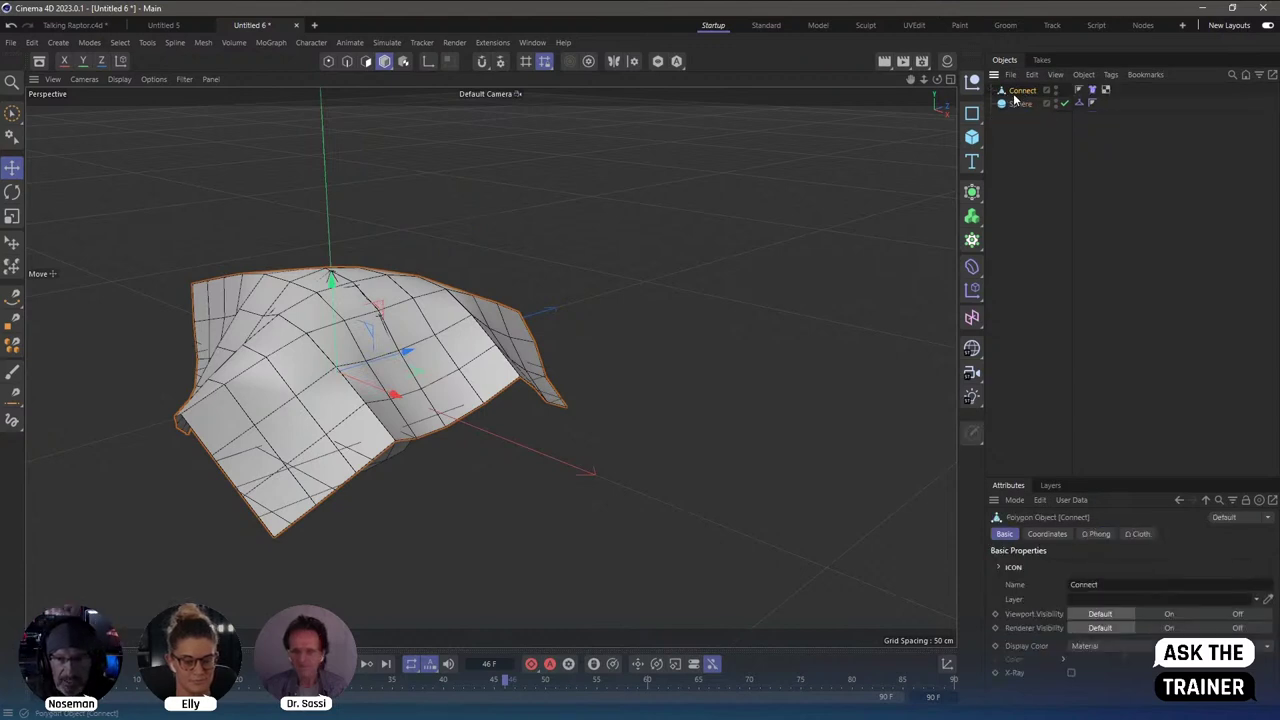
key(ctrl+z)
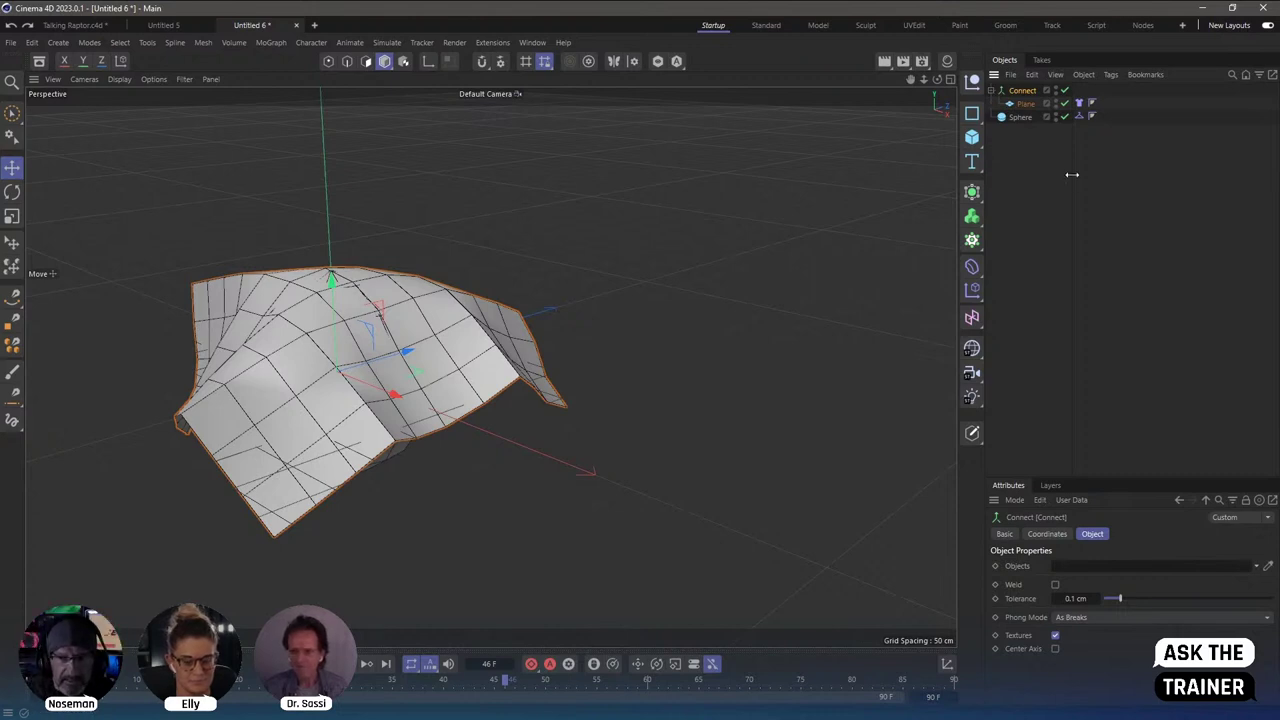
drag(1072, 174, 1095, 174)
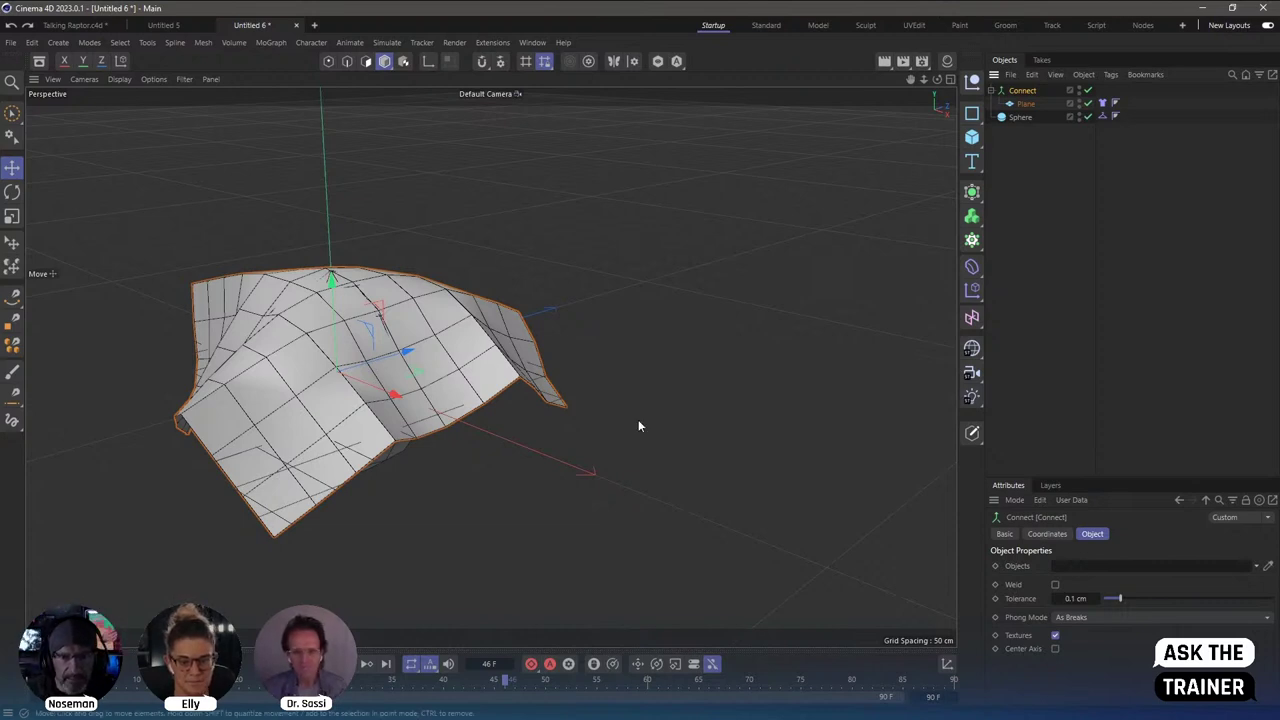
click(80, 25)
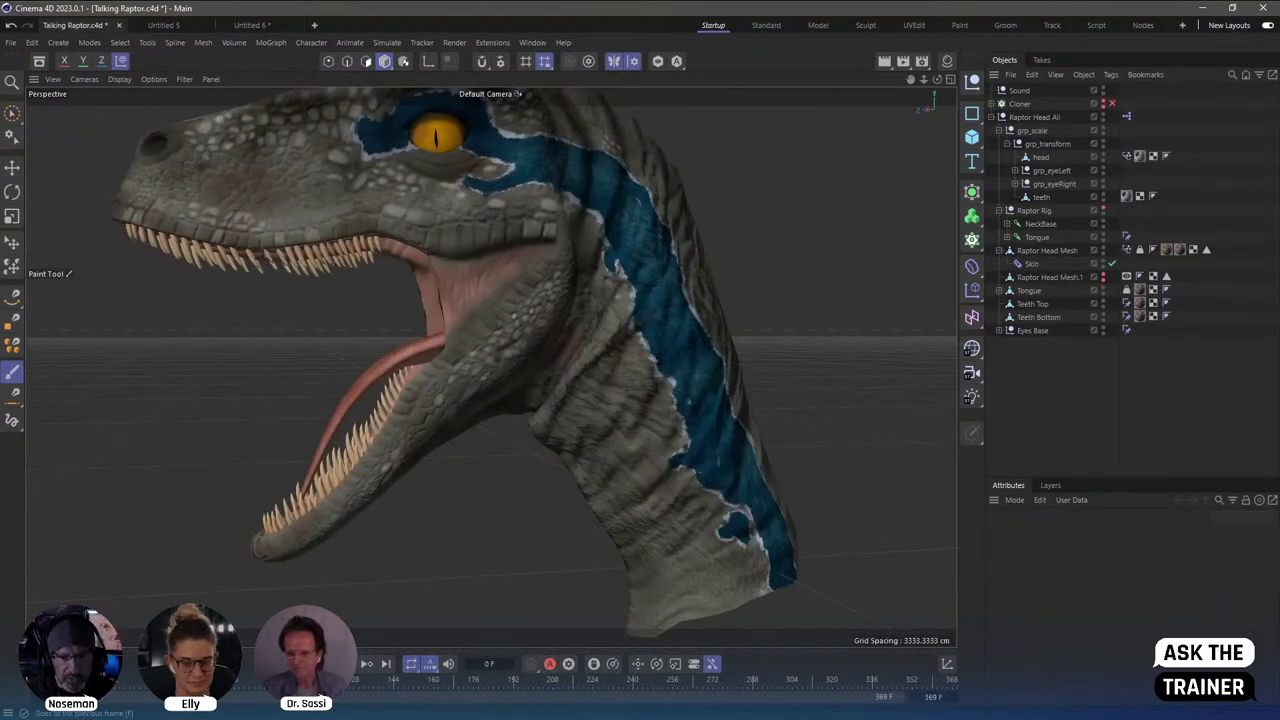
Select the Raptor Head Mesh and check X symmetry, local space, 1 cm tolerance, in the Symmetry settings.
key(F8)
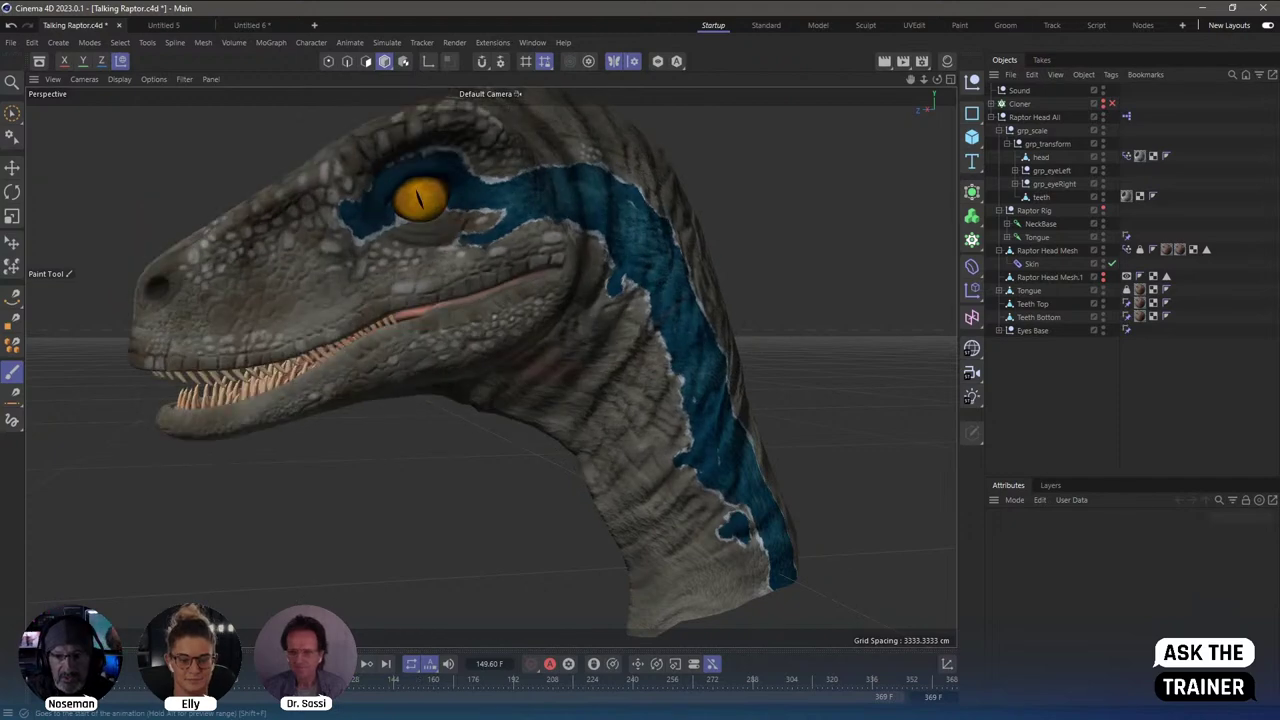
click(1062, 251)
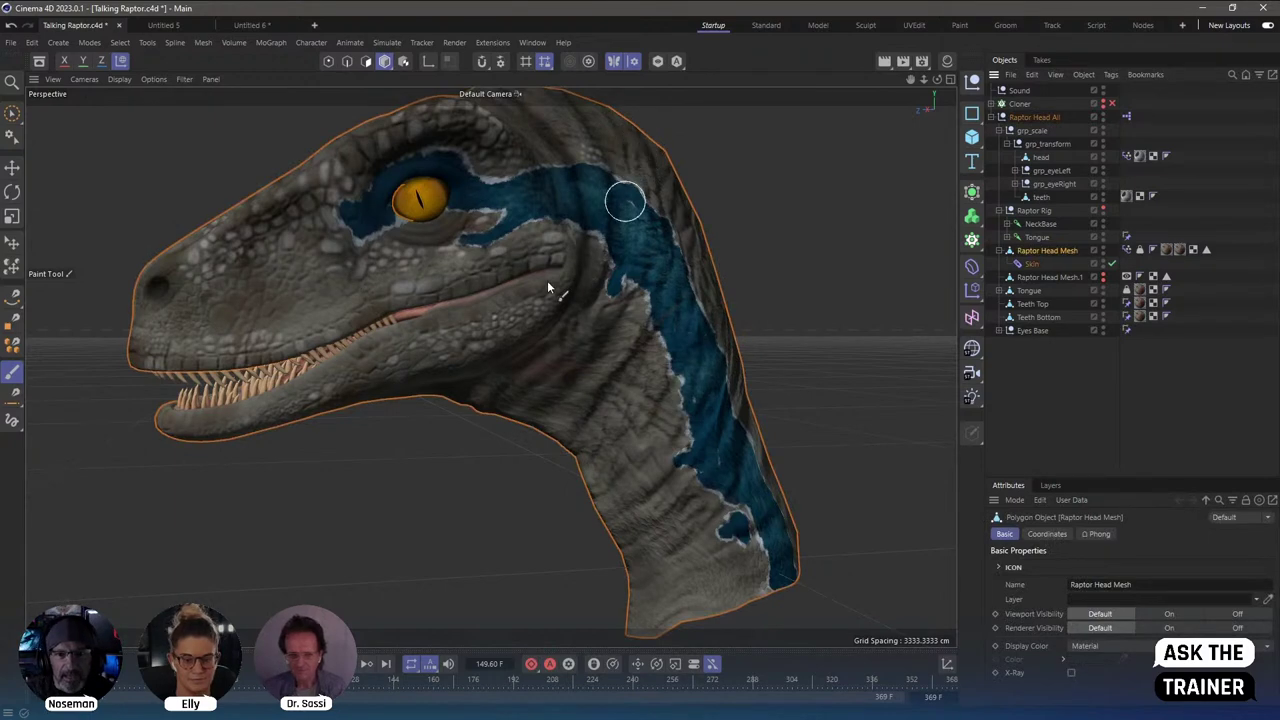
click(617, 65)
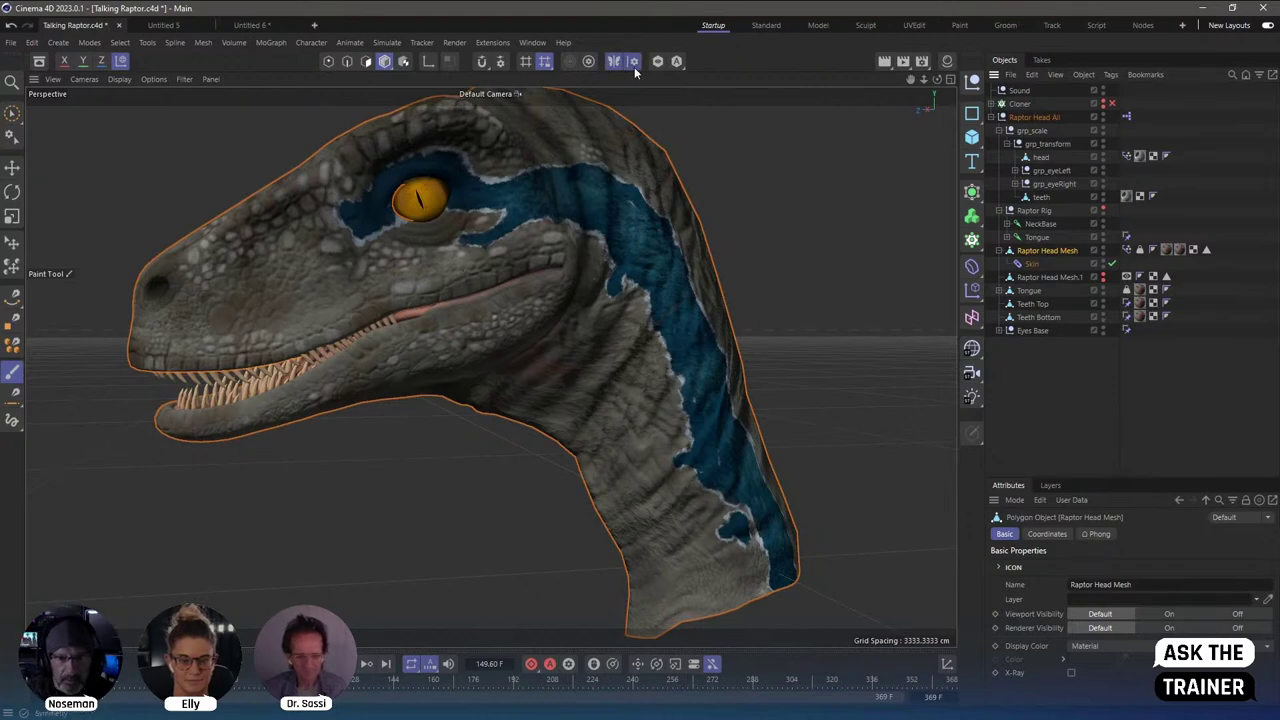
click(634, 64)
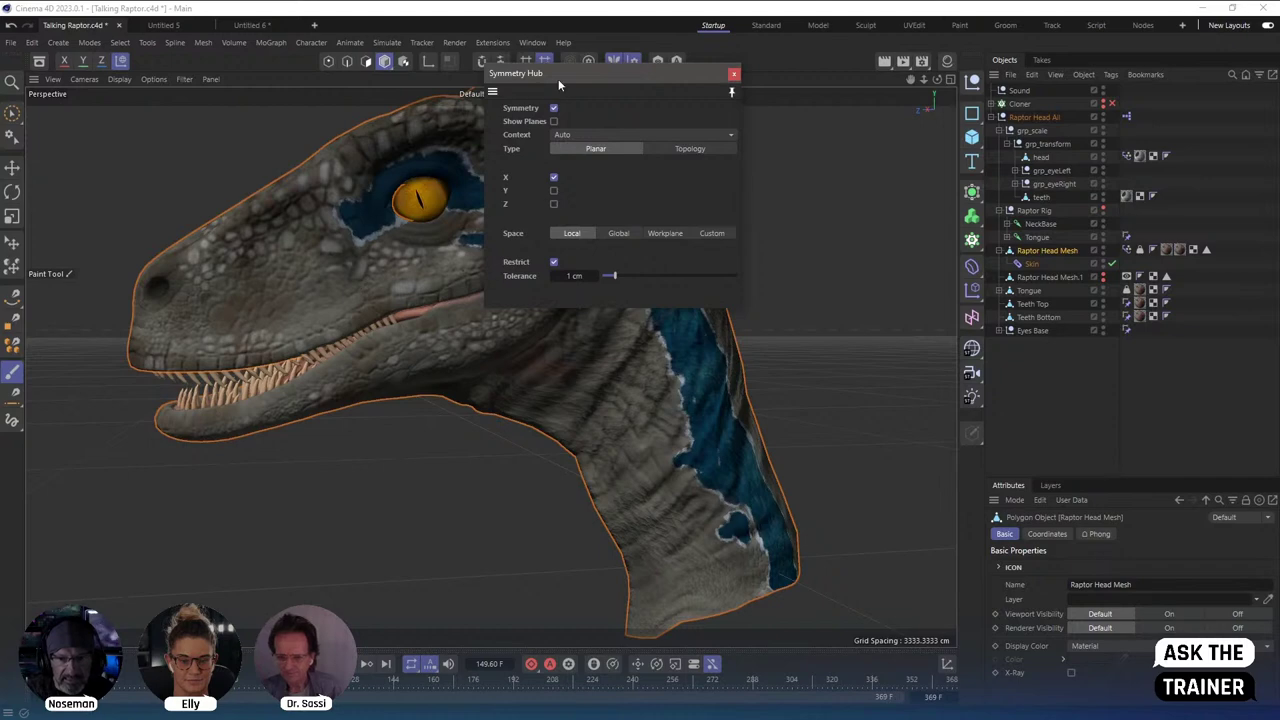
drag(558, 79, 809, 135)
alt+drag(623, 389, 620, 395)
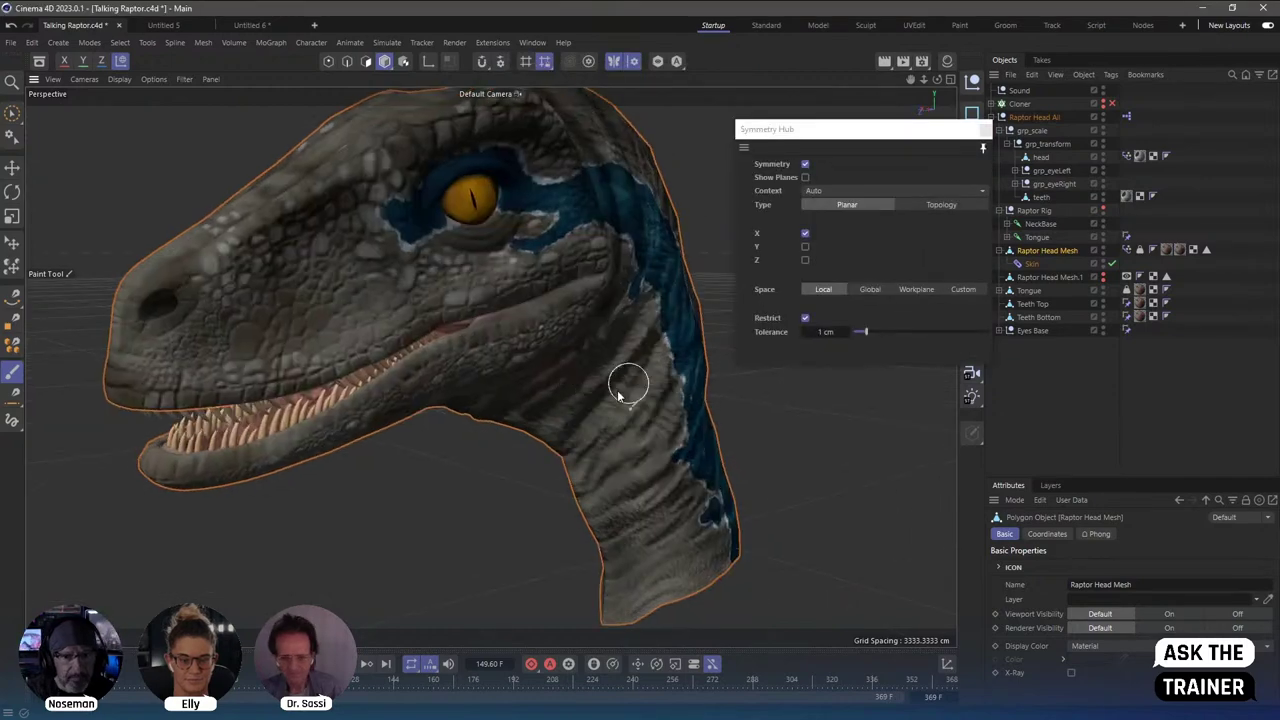
scroll(628, 390, down, 3)
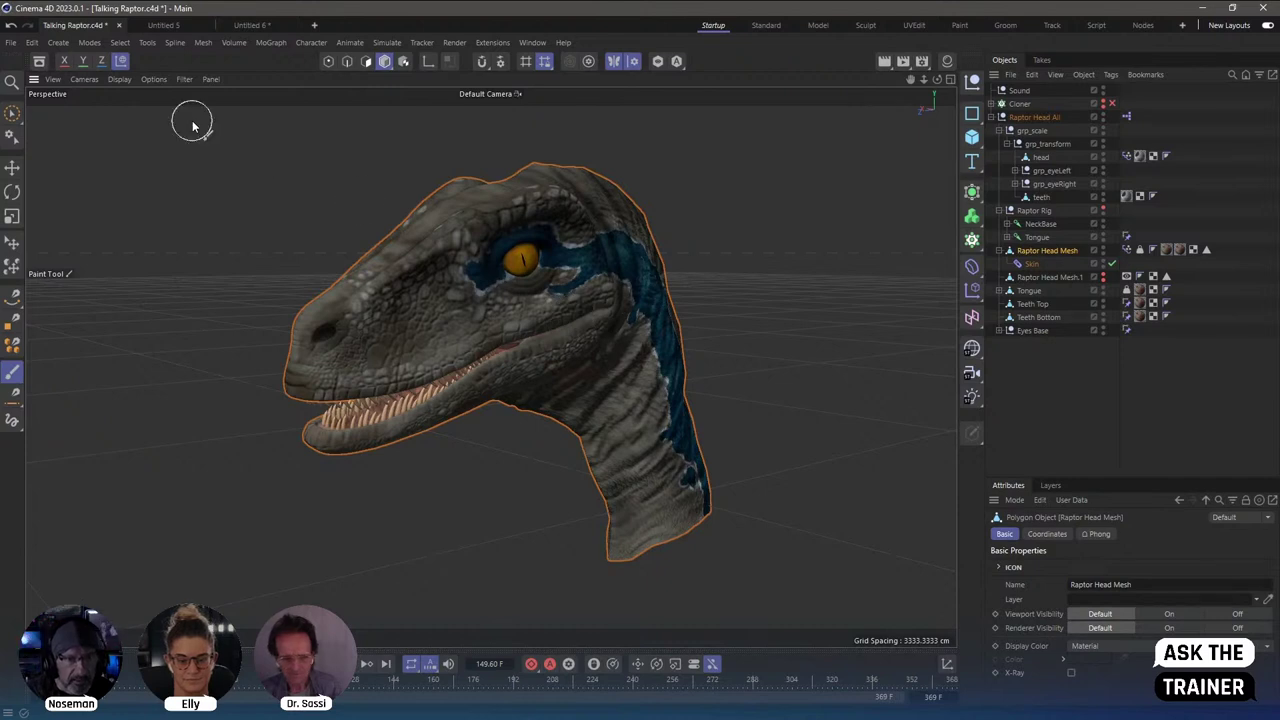
alt+drag(586, 349, 456, 303)
Paint Vertex Map weights at 100% opacity on the raptor's neck, spreading up toward the jaw.
click(147, 42)
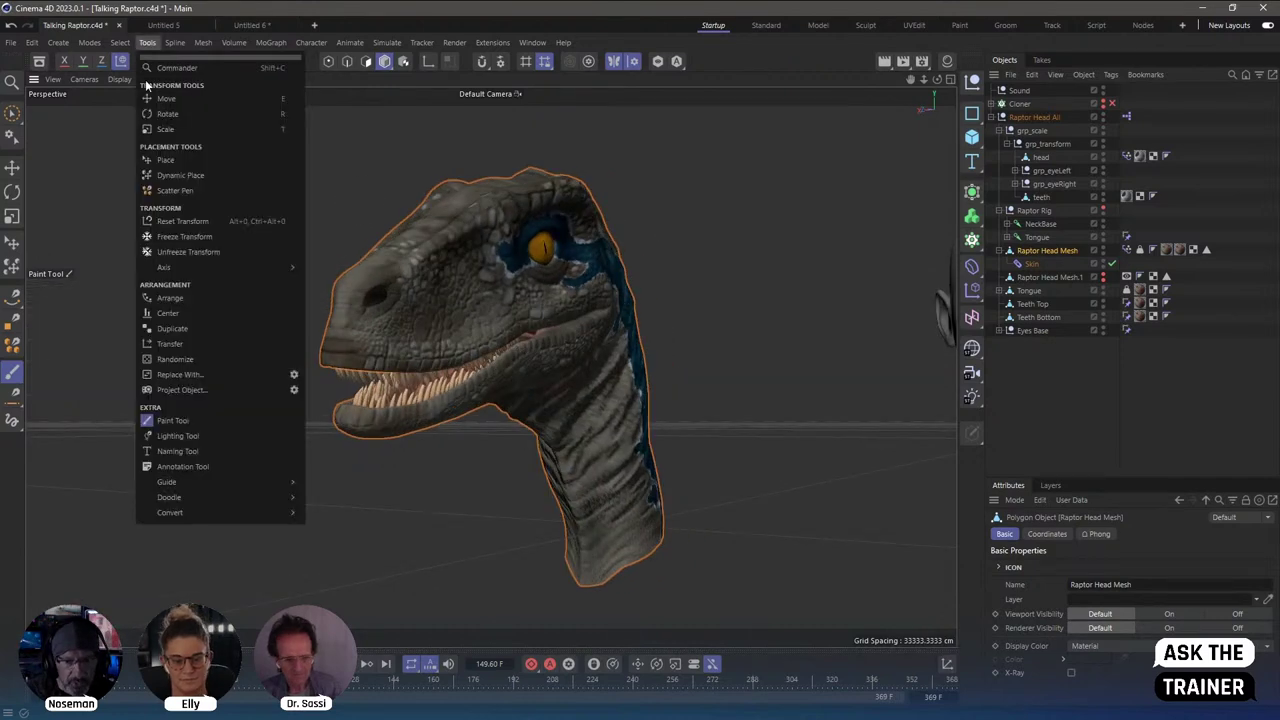
click(172, 420)
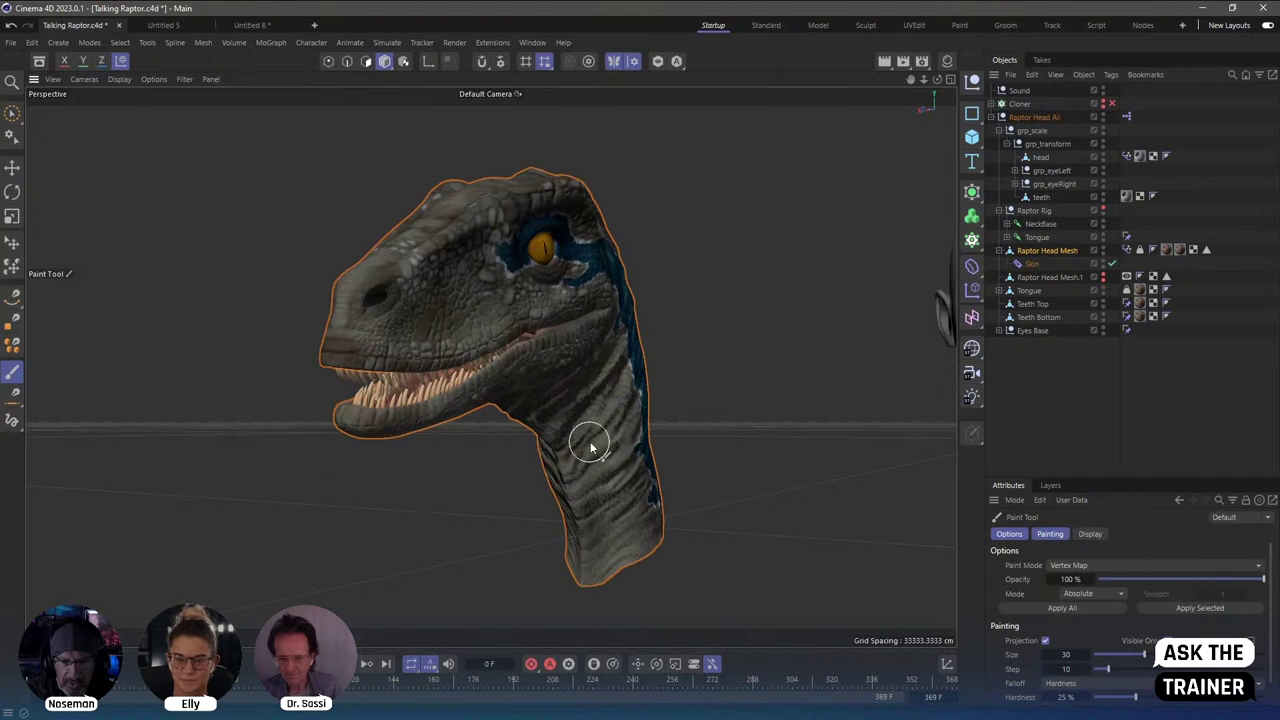
drag(560, 451, 592, 578)
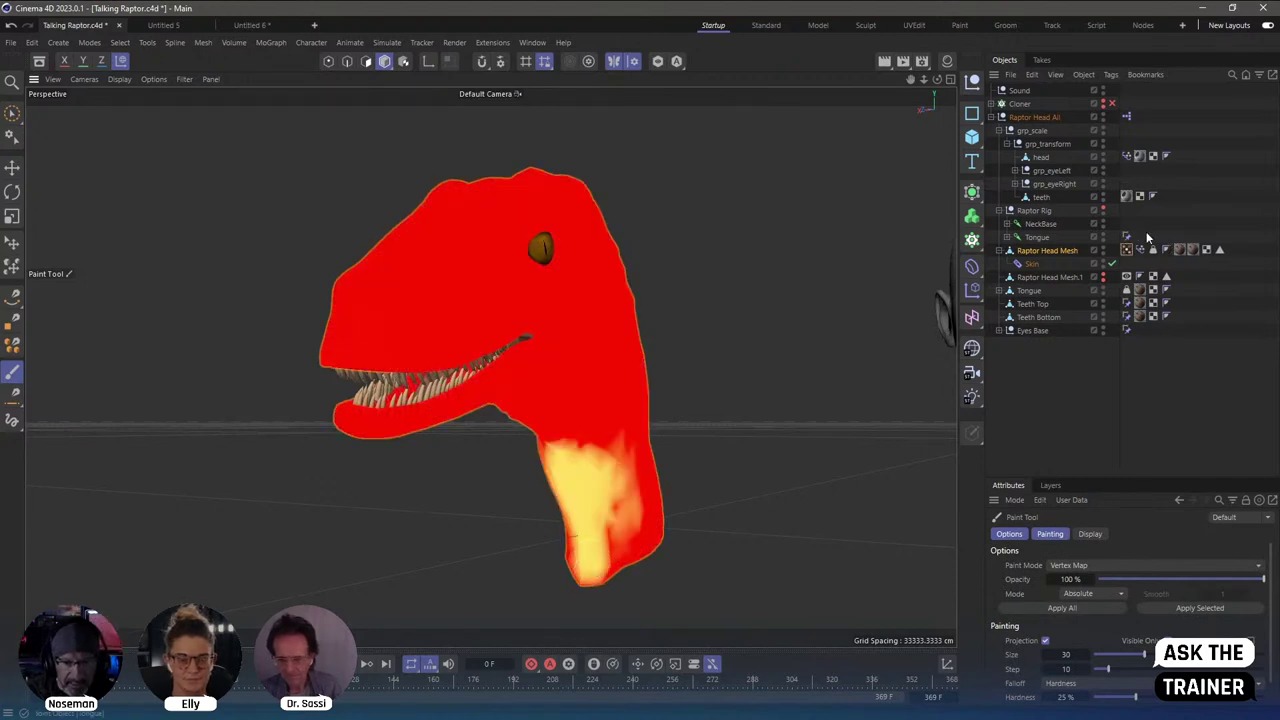
alt+drag(563, 509, 520, 440)
scroll(577, 380, up, 2)
scroll(577, 380, up, 3)
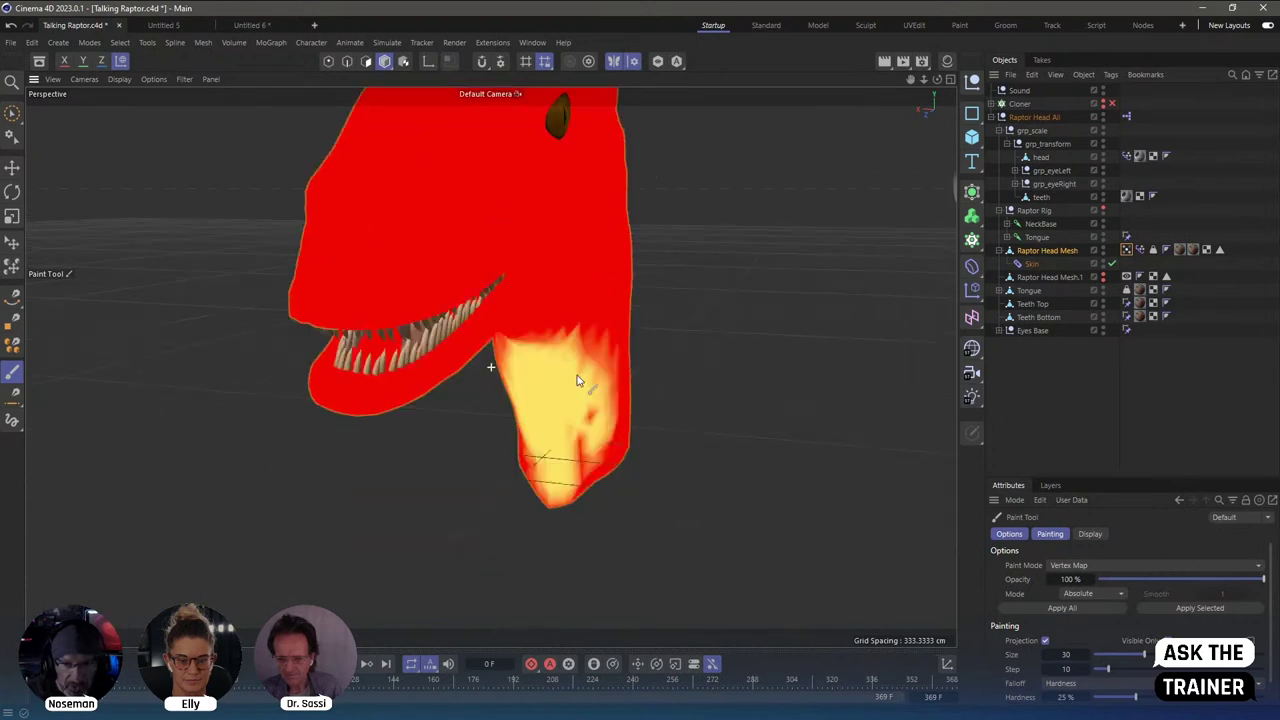
mouse_move(577, 380)
alt+mouse_down()
mouse_move(530, 355)
mouse_move(531, 337)
mouse_move(551, 355)
mouse_move(531, 394)
mouse_move(543, 380)
mouse_move(508, 397)
mouse_move(503, 337)
mouse_move(520, 320)
mouse_move(571, 329)
mouse_move(586, 457)
mouse_move(548, 496)
alt+mouse_up()
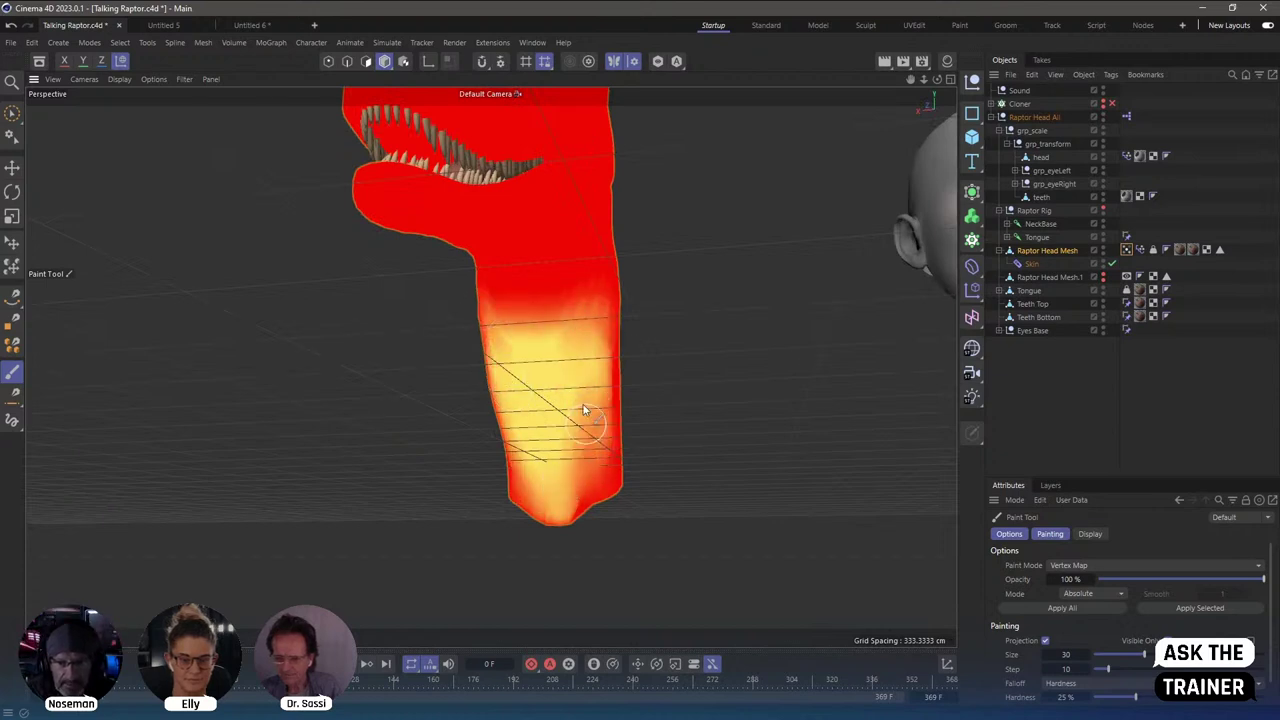
mouse_move(585, 410)
alt+mouse_down()
mouse_move(571, 337)
mouse_move(458, 284)
mouse_move(575, 300)
mouse_move(495, 285)
mouse_move(490, 270)
mouse_move(561, 286)
mouse_move(600, 449)
mouse_move(485, 262)
mouse_move(457, 292)
mouse_move(508, 271)
mouse_move(428, 277)
mouse_move(571, 297)
mouse_move(584, 340)
mouse_move(714, 363)
mouse_move(631, 371)
mouse_move(434, 271)
mouse_move(523, 294)
mouse_move(629, 371)
mouse_move(614, 327)
mouse_move(607, 398)
mouse_move(634, 443)
mouse_move(586, 391)
mouse_move(611, 390)
mouse_move(649, 457)
alt+mouse_up()
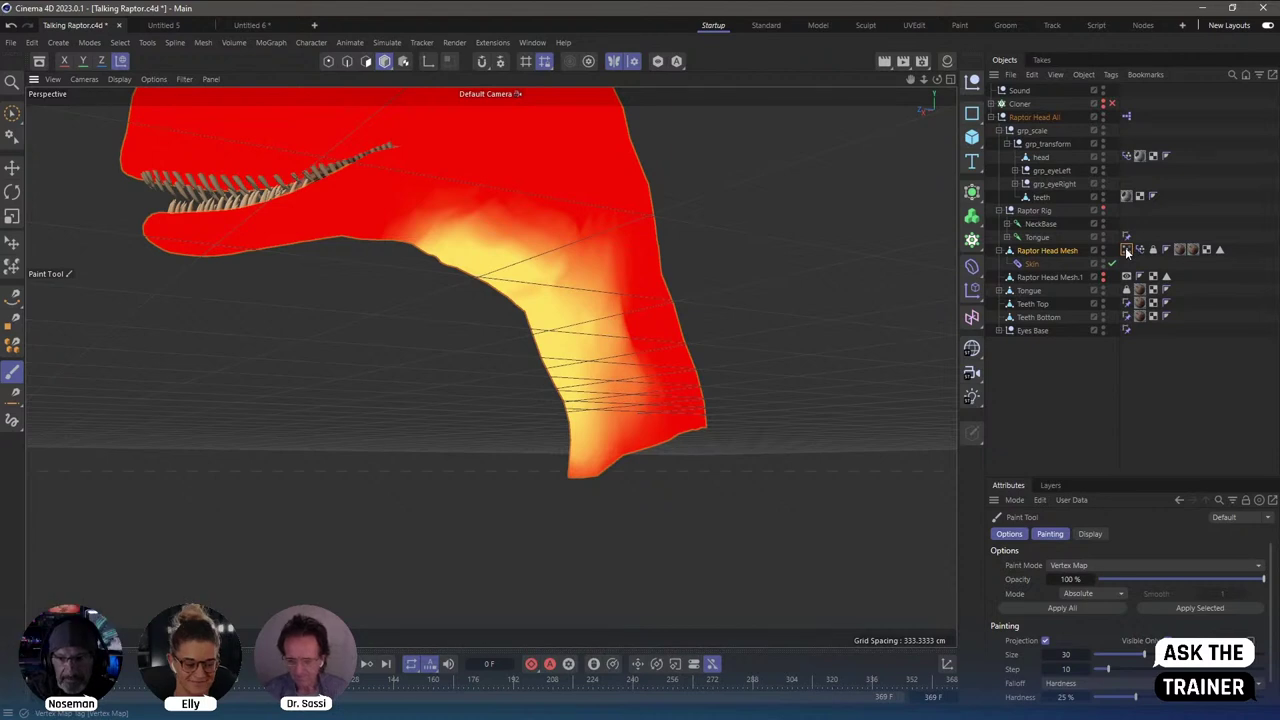
Add a Cloth tag to Raptor Head Mesh and play the timeline to test it.
click(1050, 252)
right_click(1051, 254)
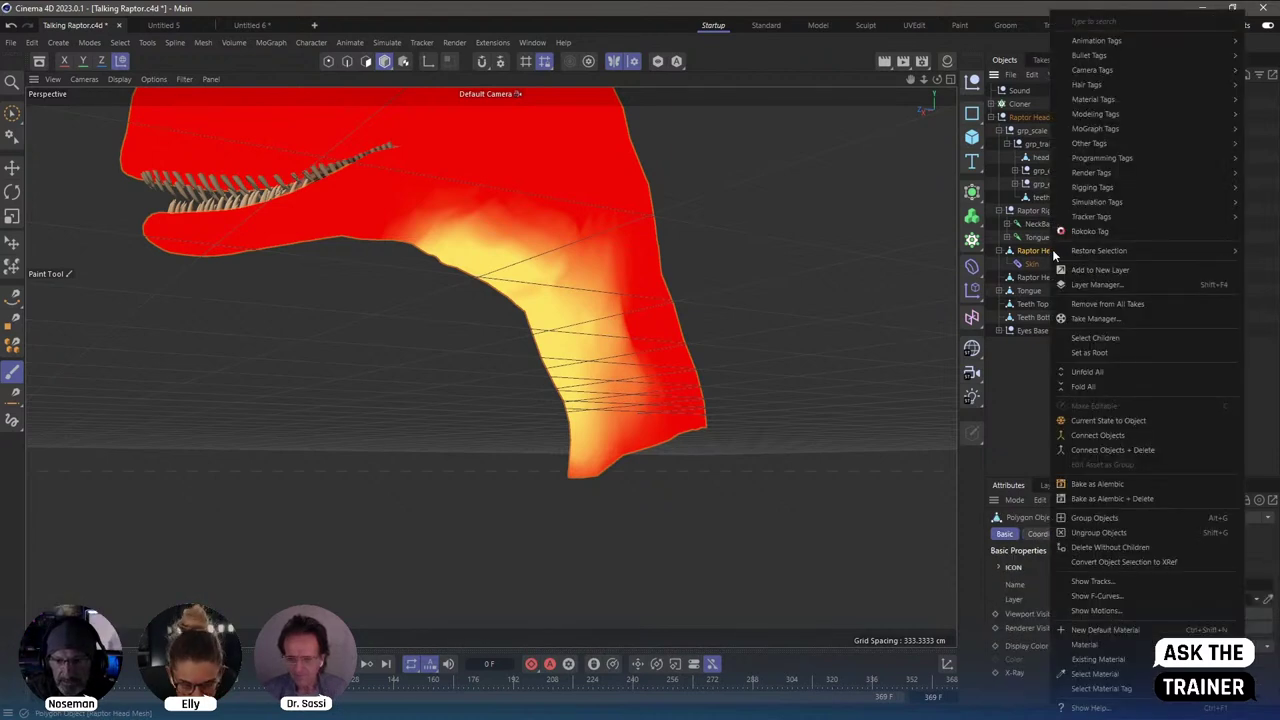
mouse_move(1097, 202)
click(1032, 211)
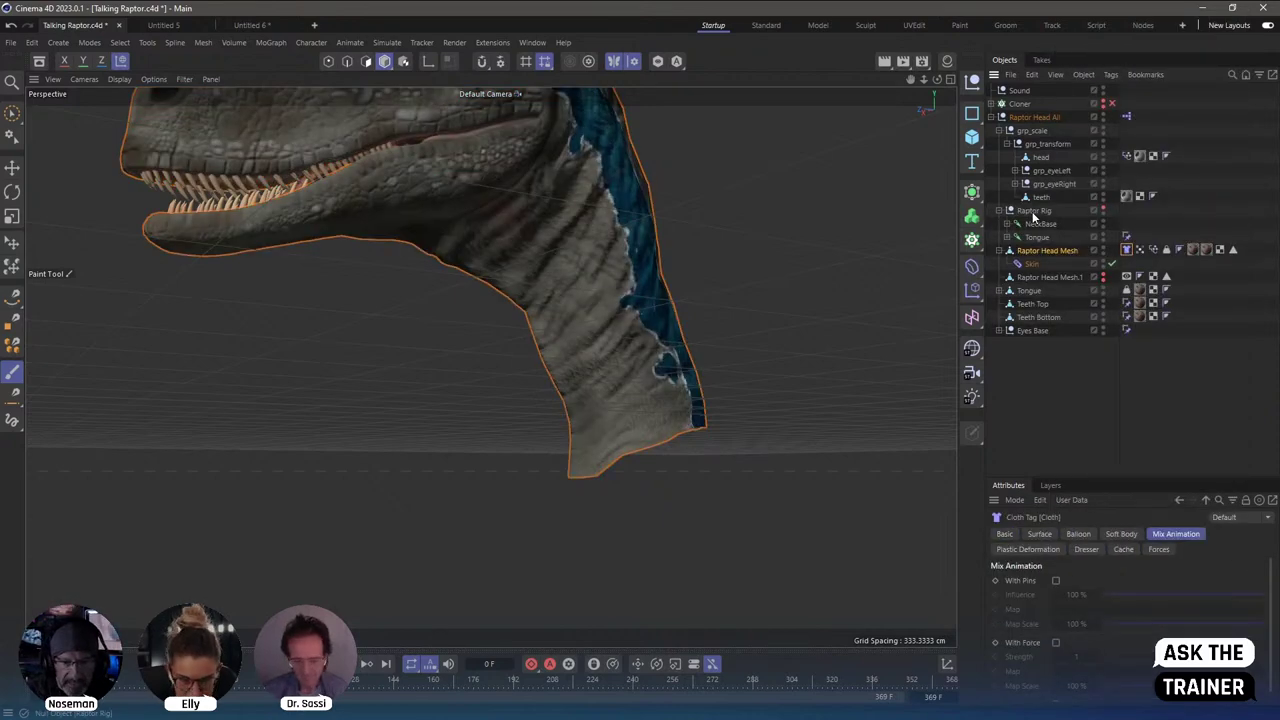
key(F8)
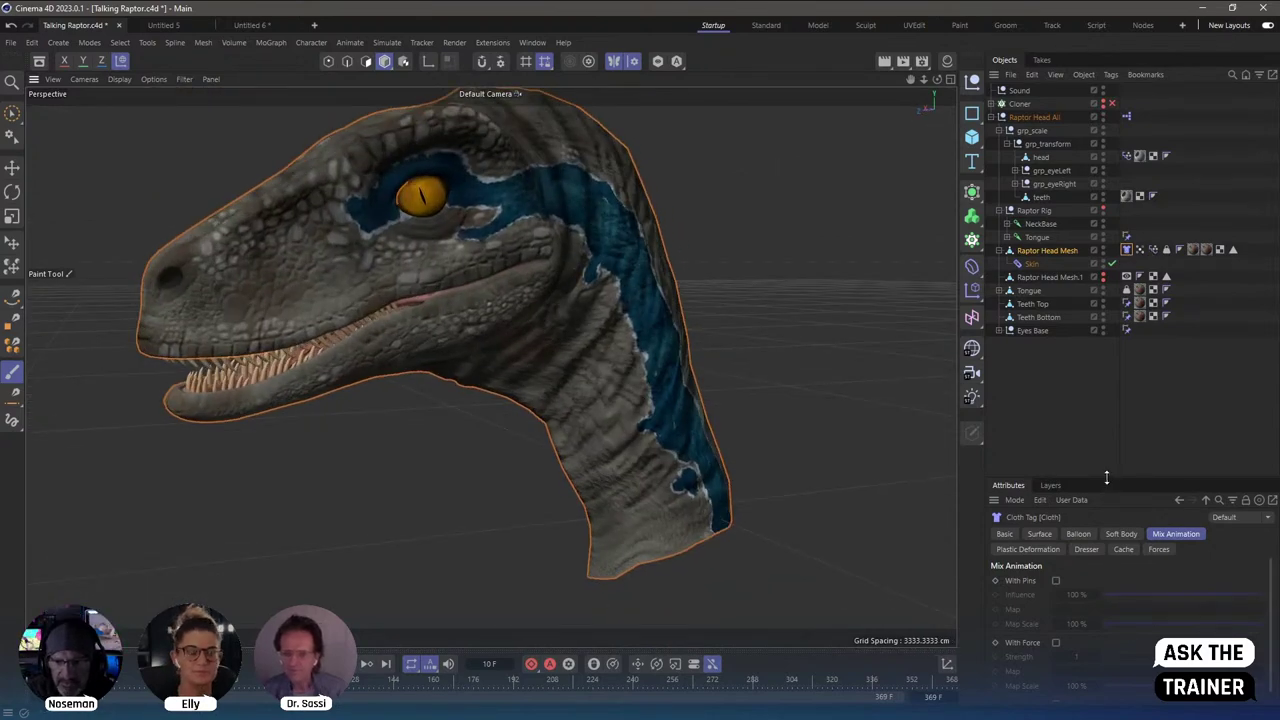
Enable With Pins under Mix Animation and set the painted Vertex Map as the pin Map.
drag(1106, 478, 1106, 409)
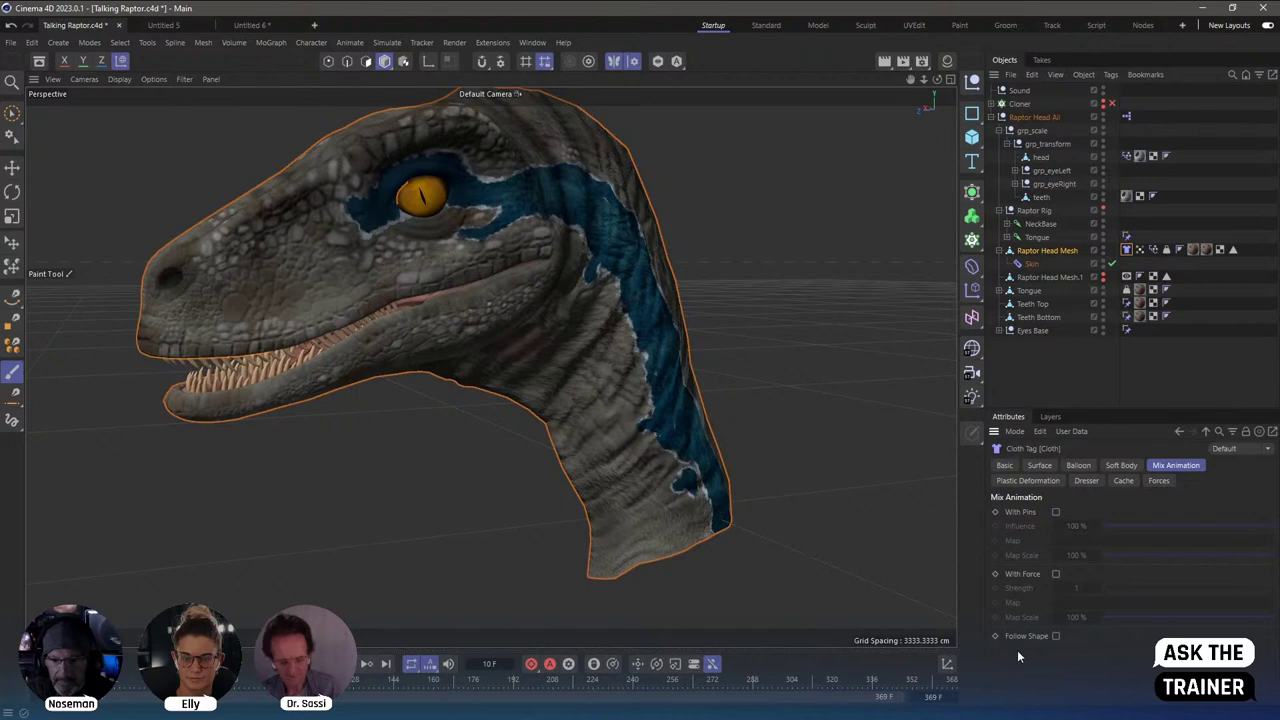
click(1056, 512)
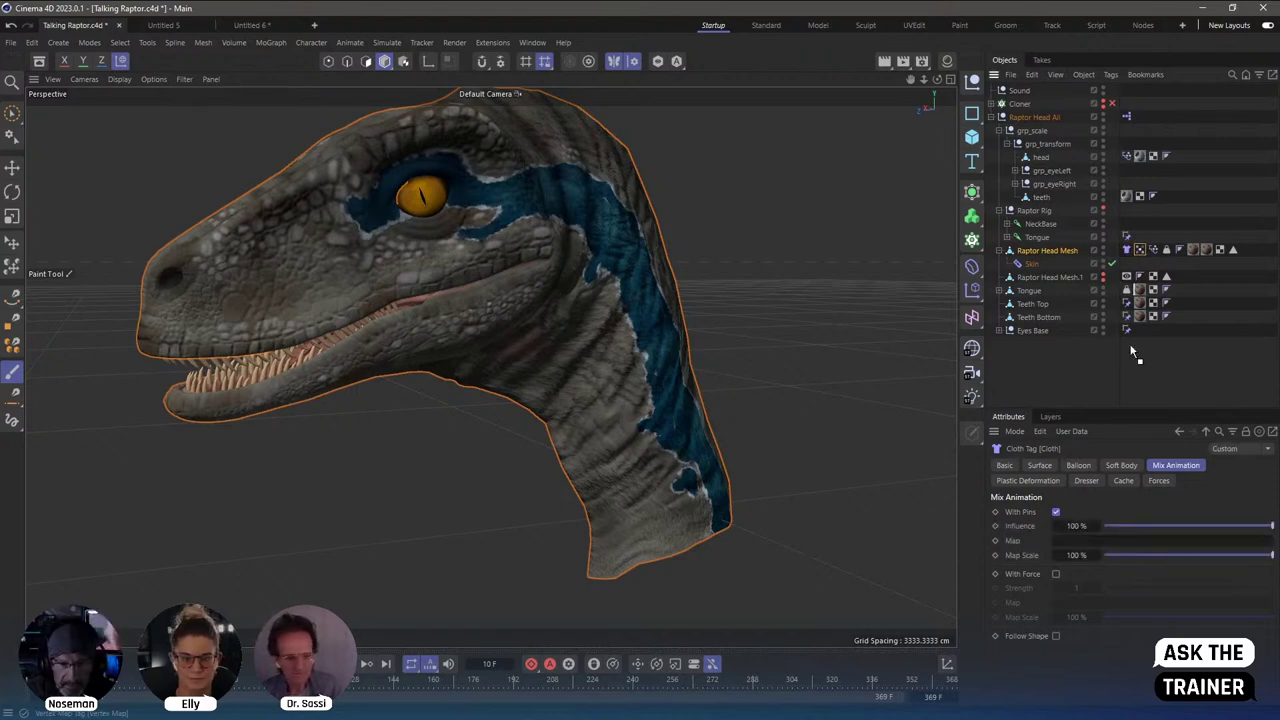
drag(1133, 352, 1092, 541)
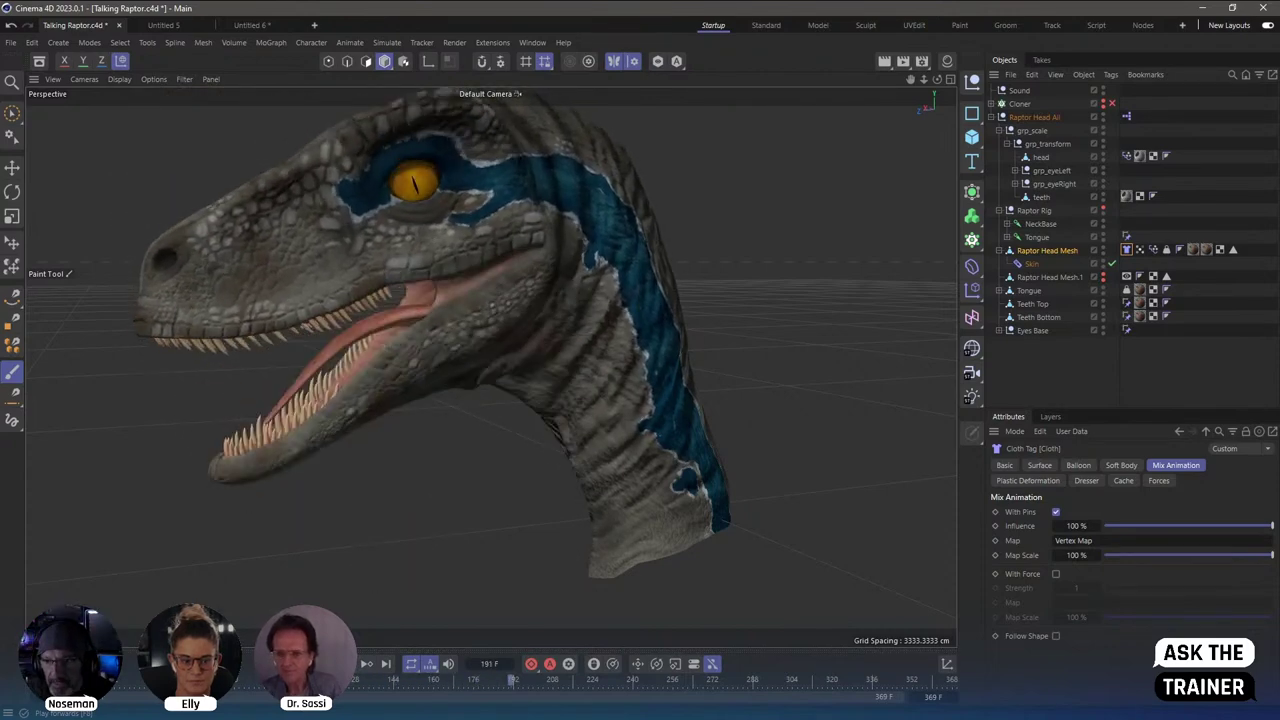
click(1073, 540)
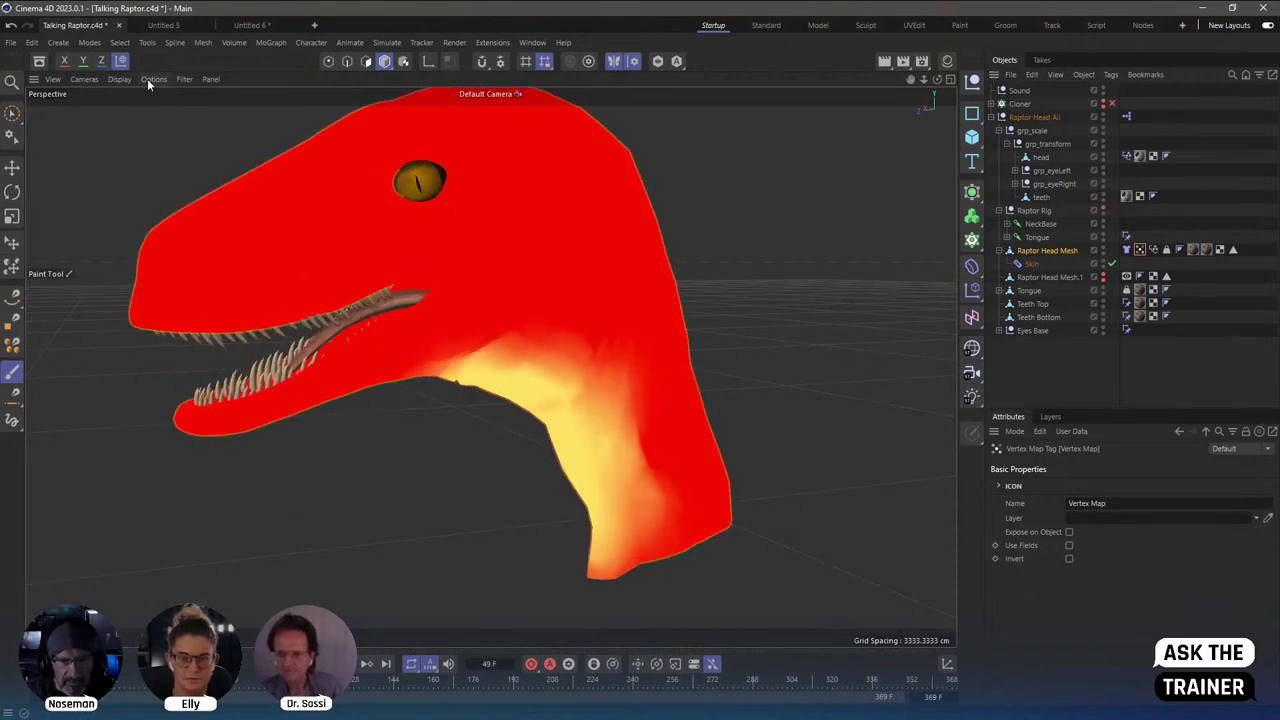
Show Gouraud Shading (Lines), rewind to frame 0, and play then stop the pinned cloth simulation.
click(119, 79)
click(150, 131)
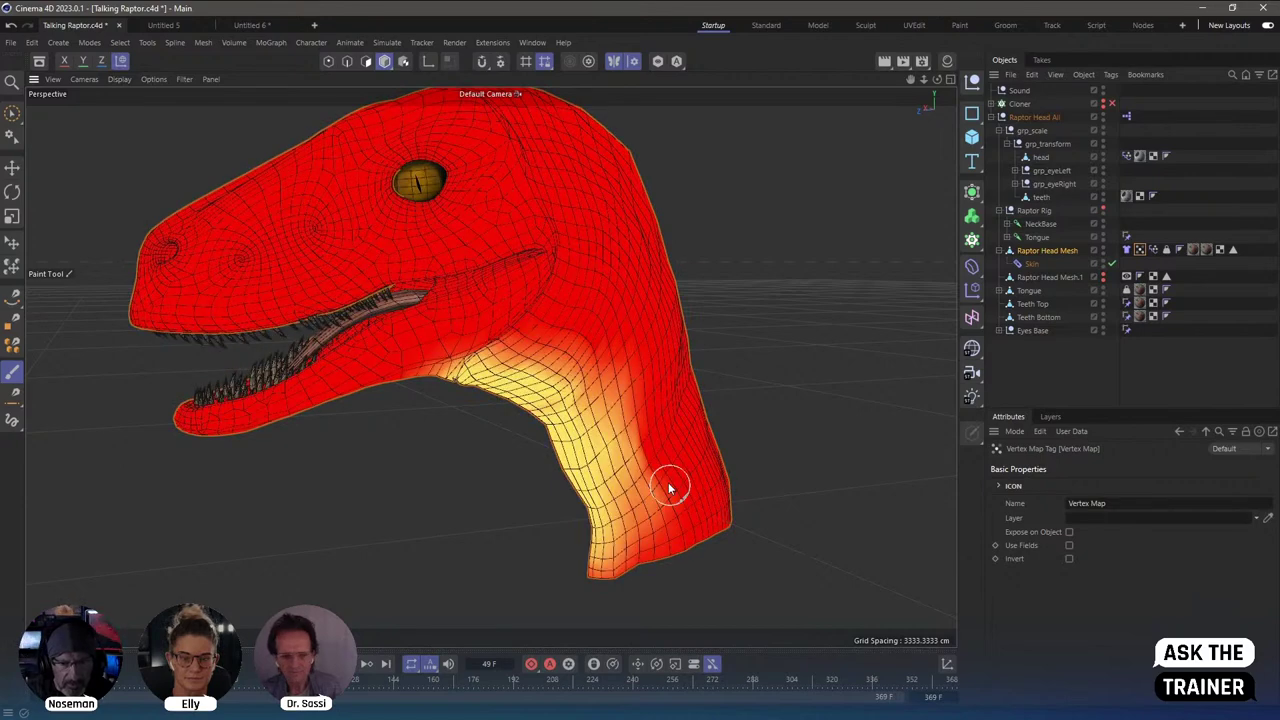
click(300, 660)
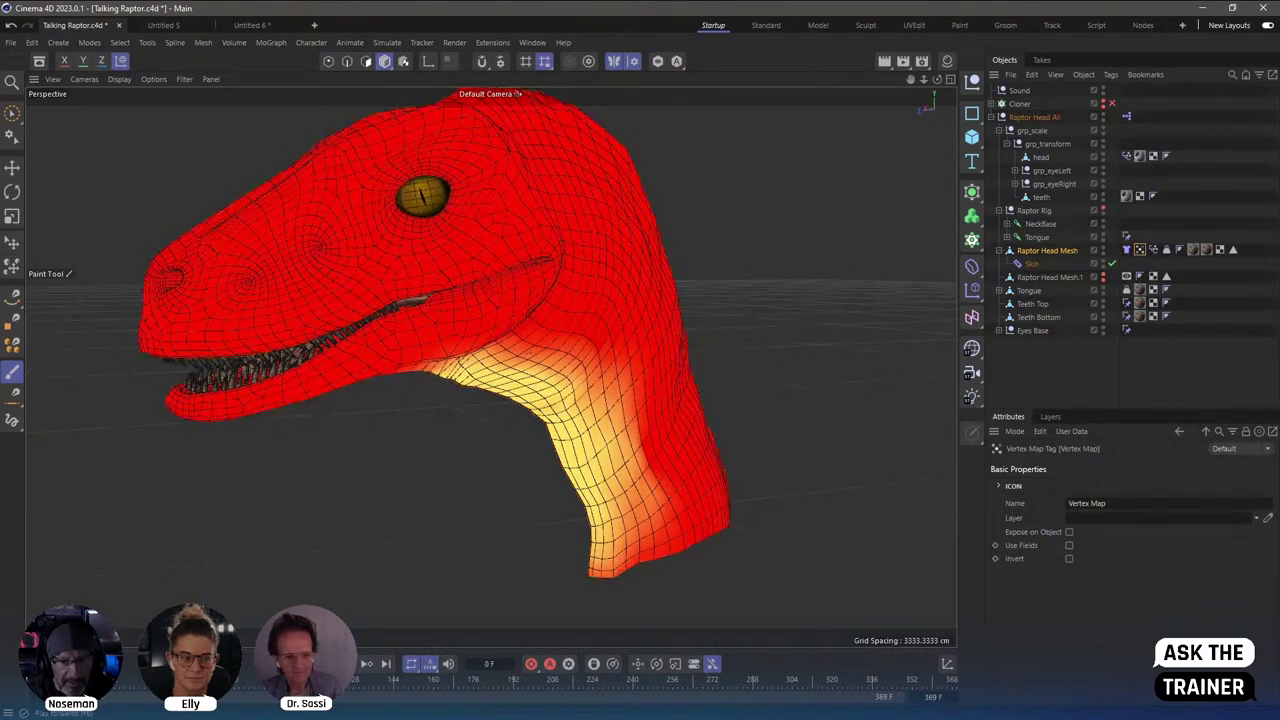
key(F8)
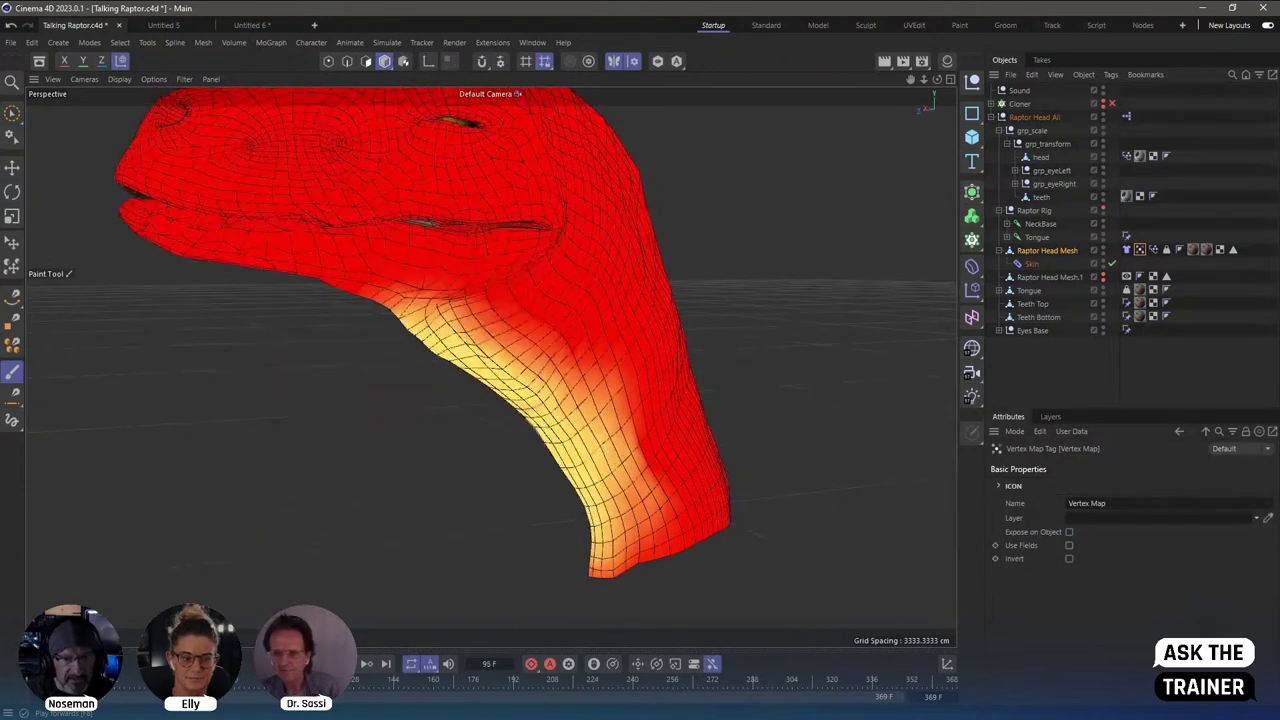
key(F8)
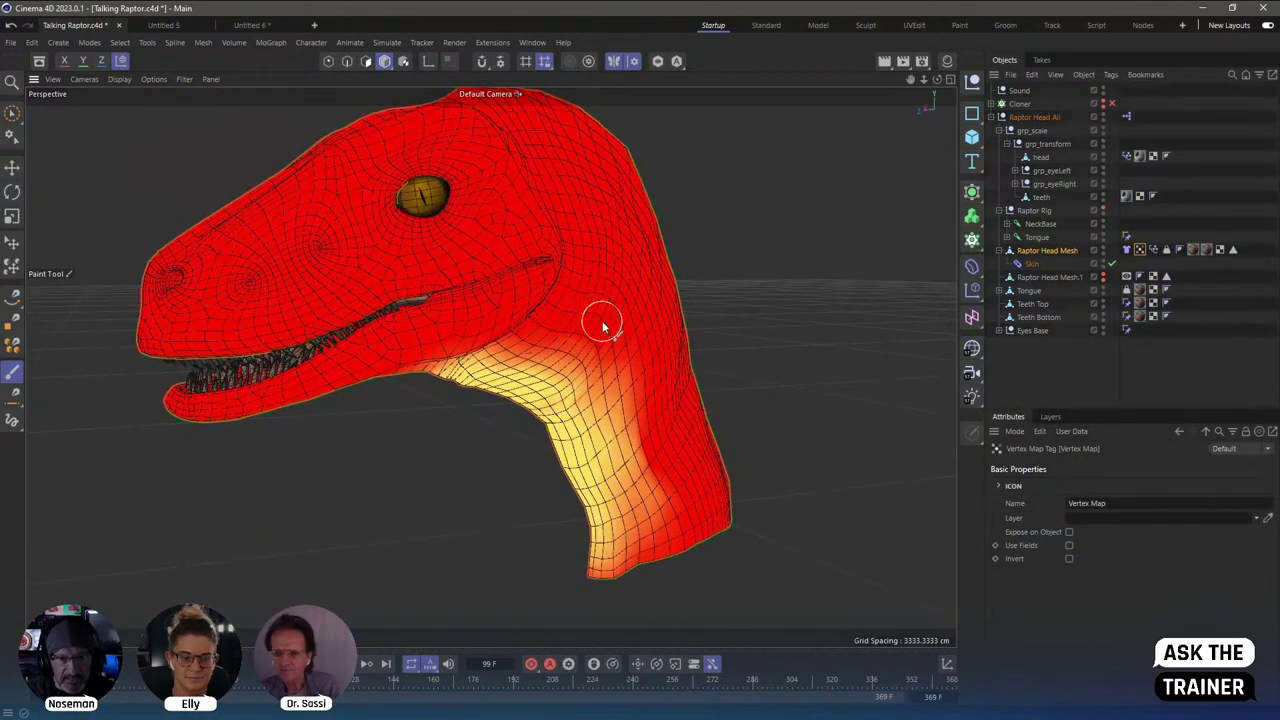
Switch to polygon mode and deselect all to see the textured raptor at rest.
scroll(603, 327, down, 2)
click(384, 61)
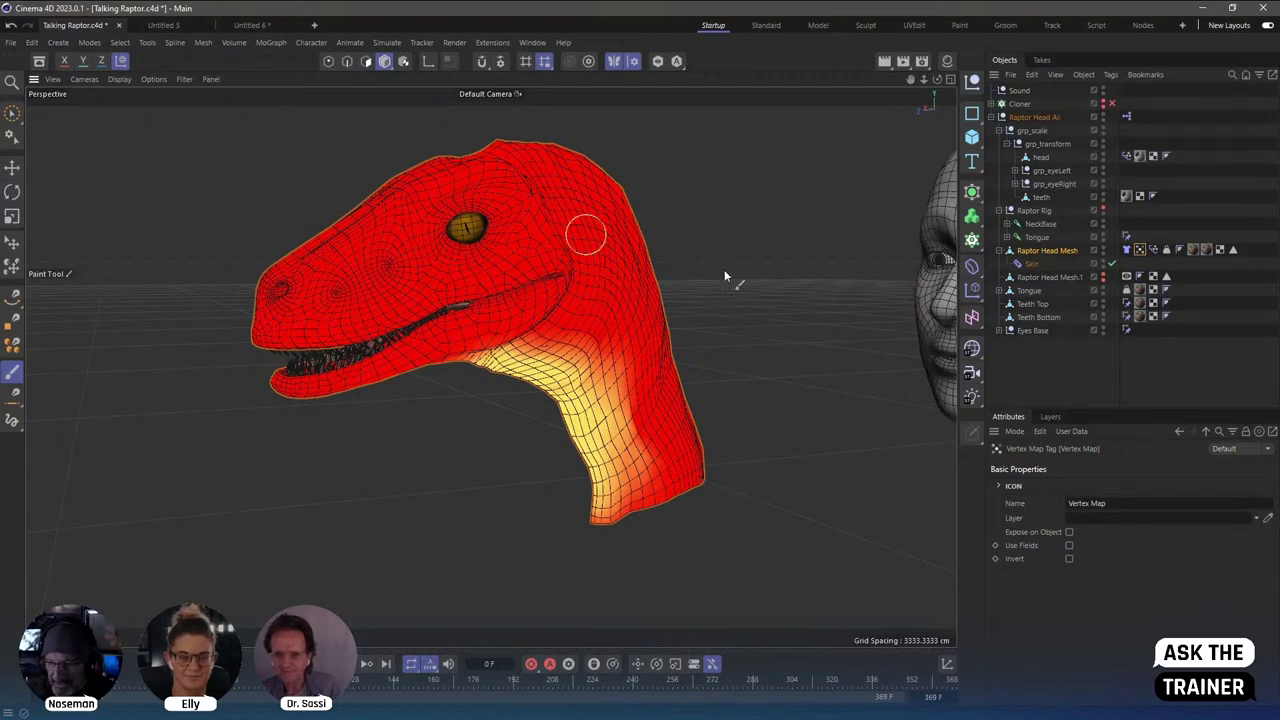
click(1057, 377)
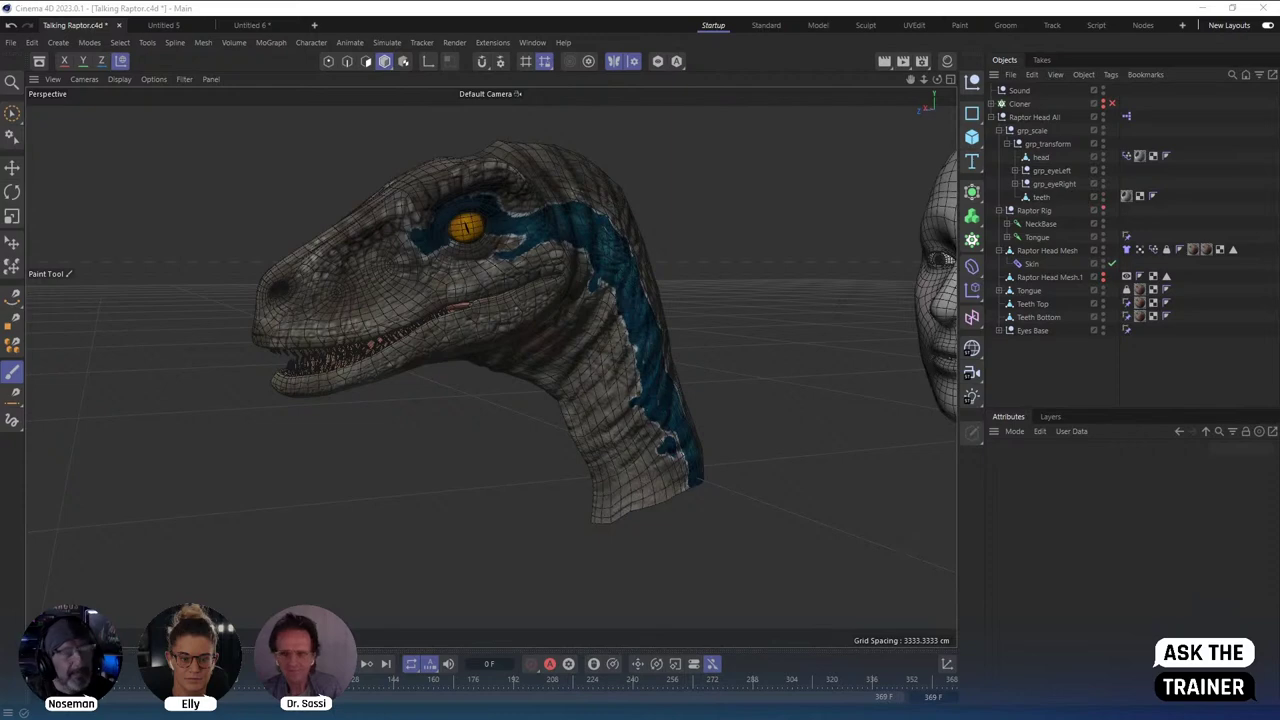
Create a new empty Untitled 7 document at 30 FPS with a 90-frame range.
click(749, 55)
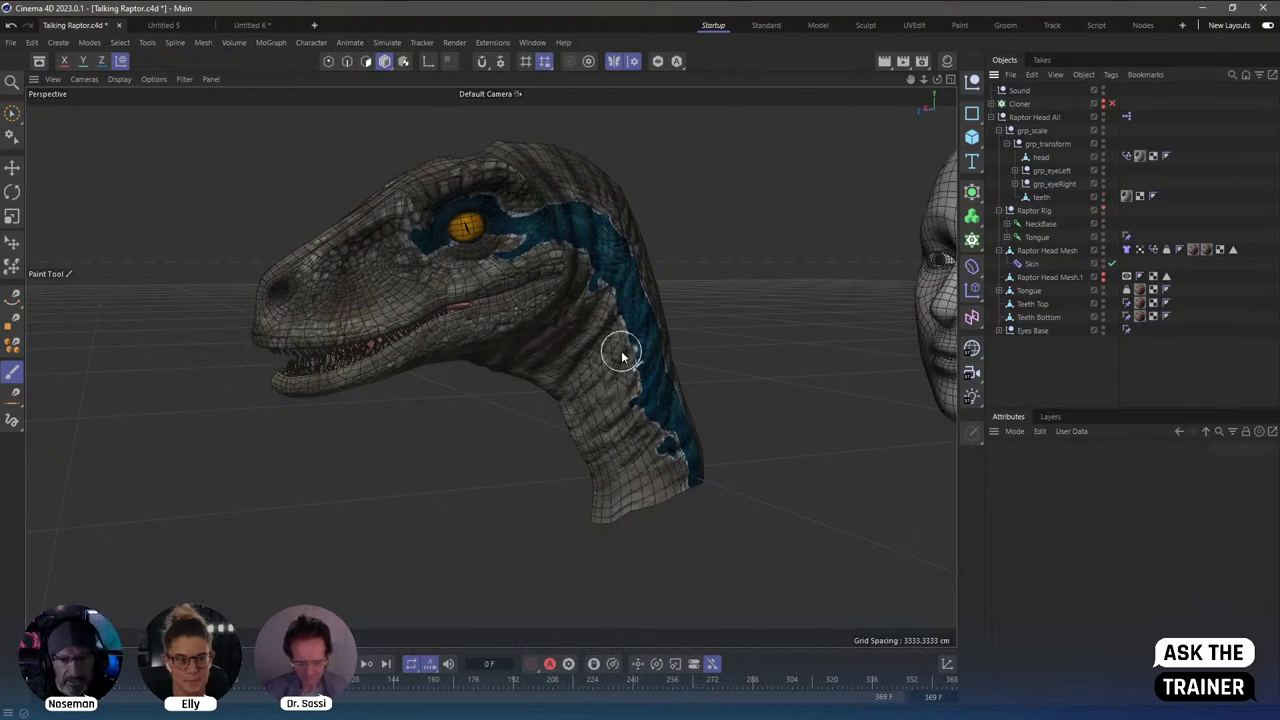
key(ctrl+n)
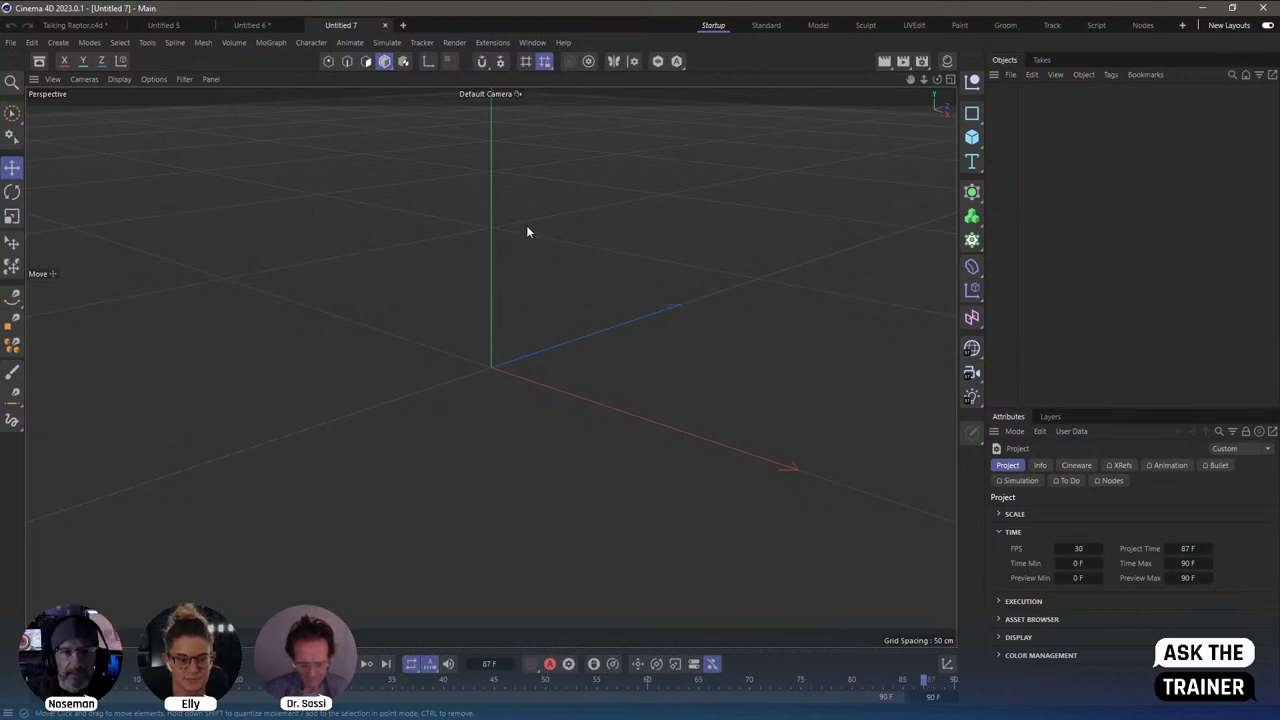
Create a Plane object and show wireframe lines in the viewport.
click(971, 137)
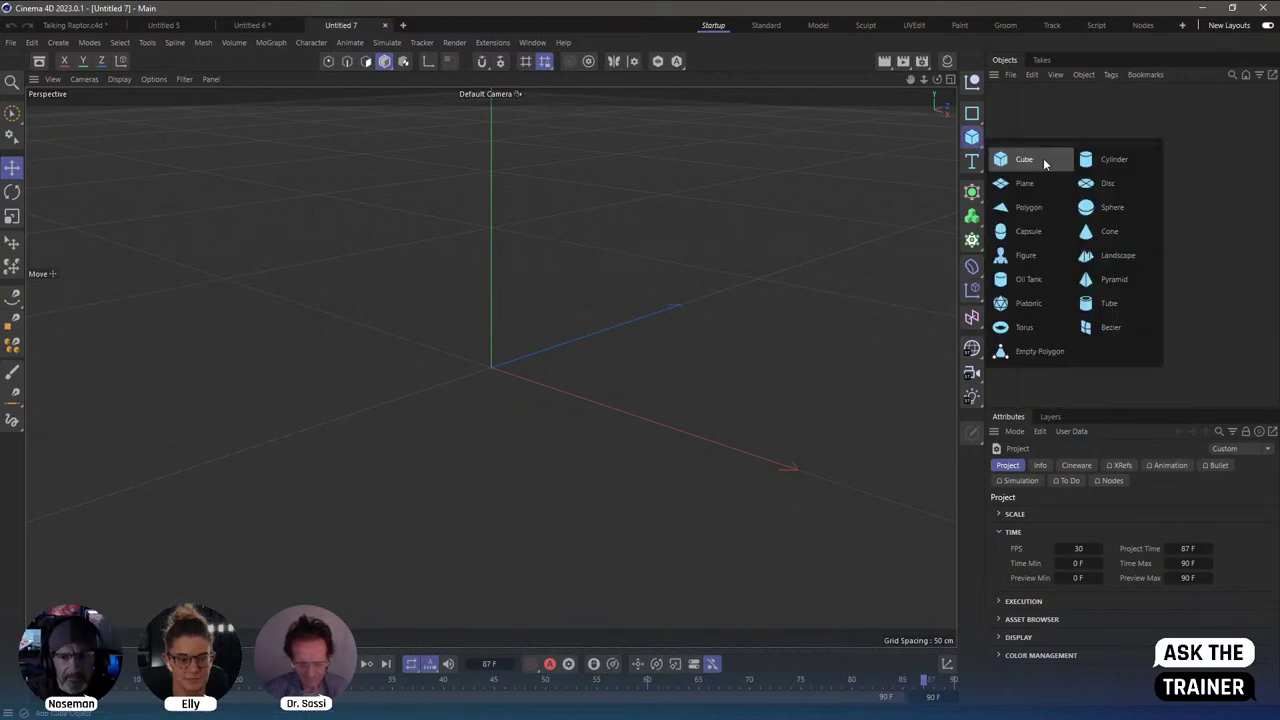
click(1040, 187)
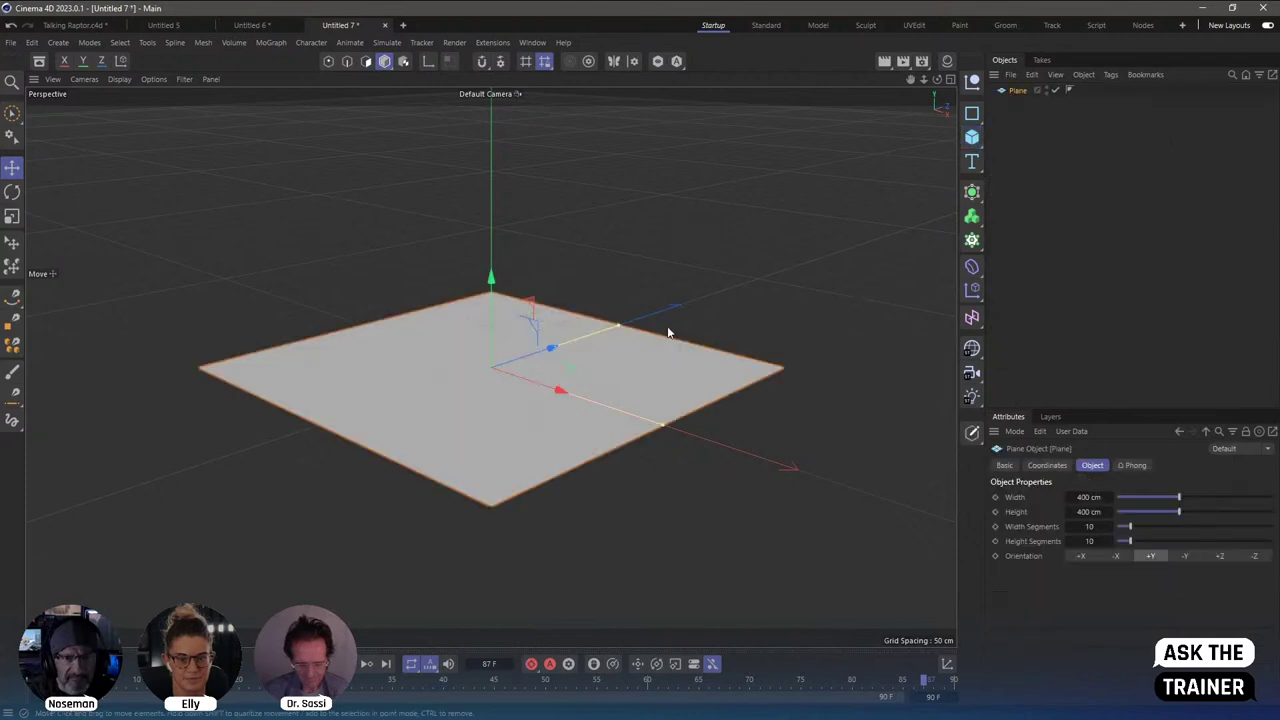
click(118, 79)
click(120, 135)
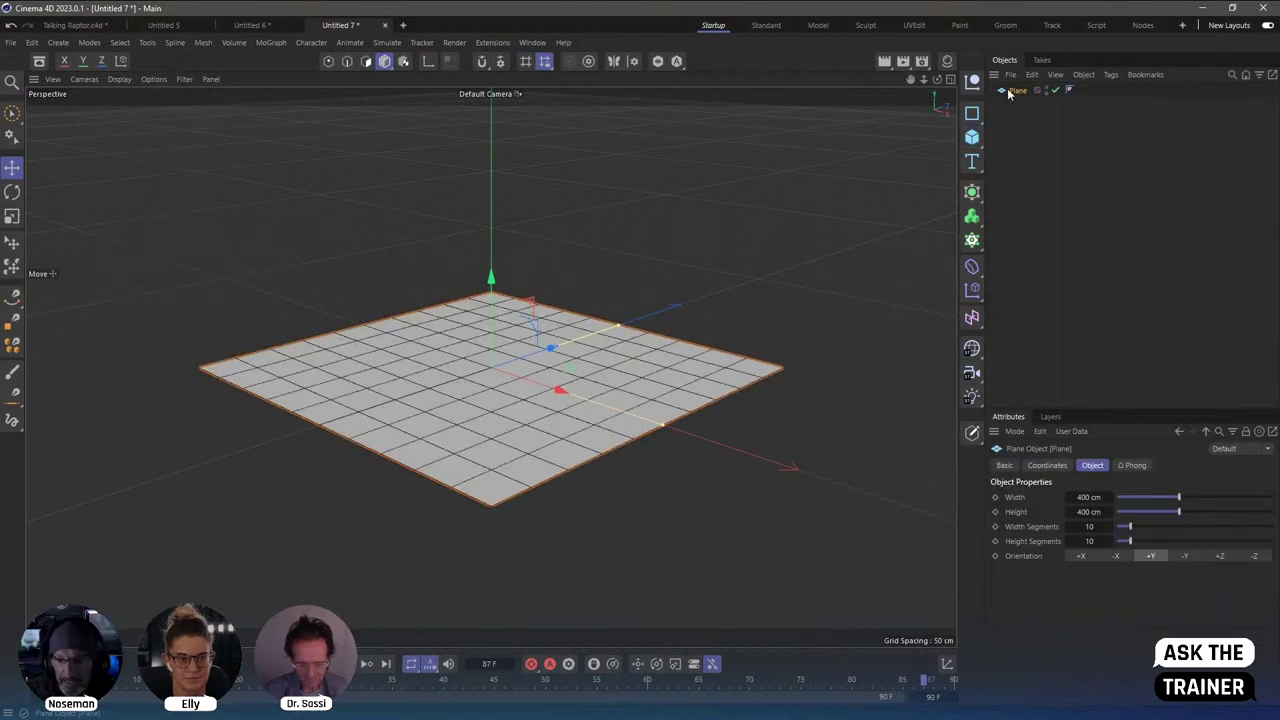
Set the plane's width and height segments to 50 by 50.
click(1097, 529)
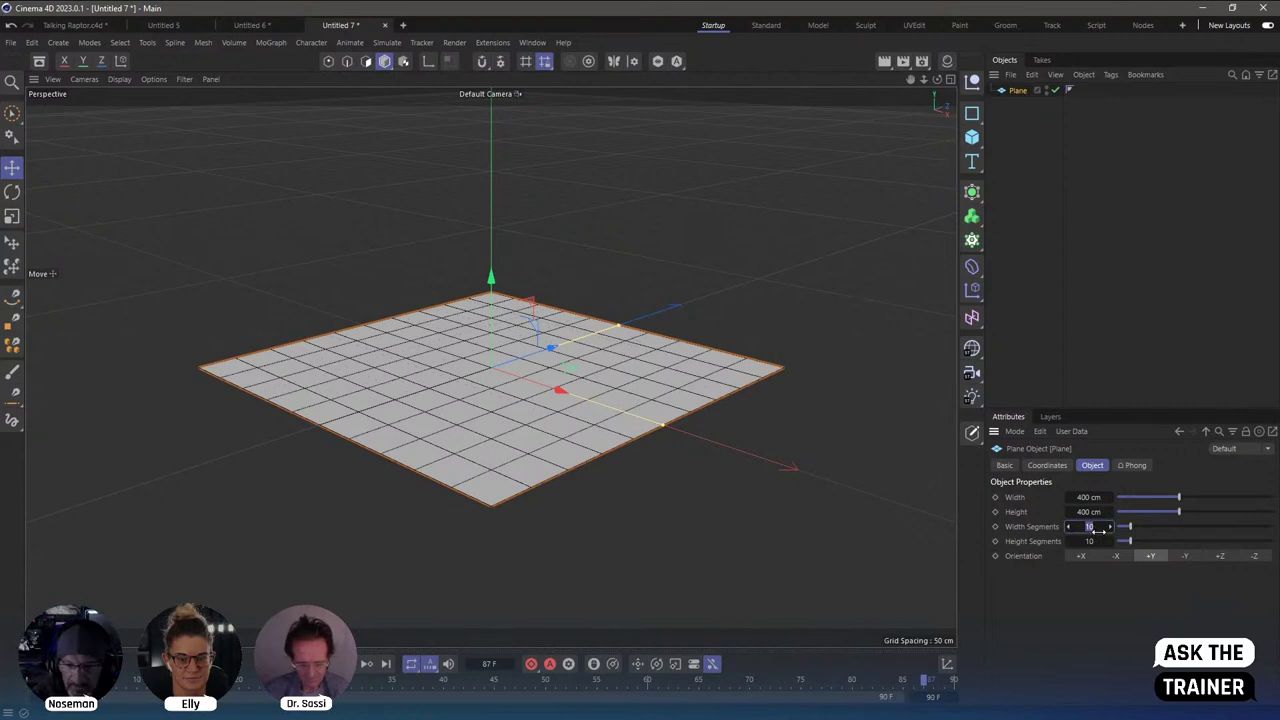
text(20)
key(Tab)
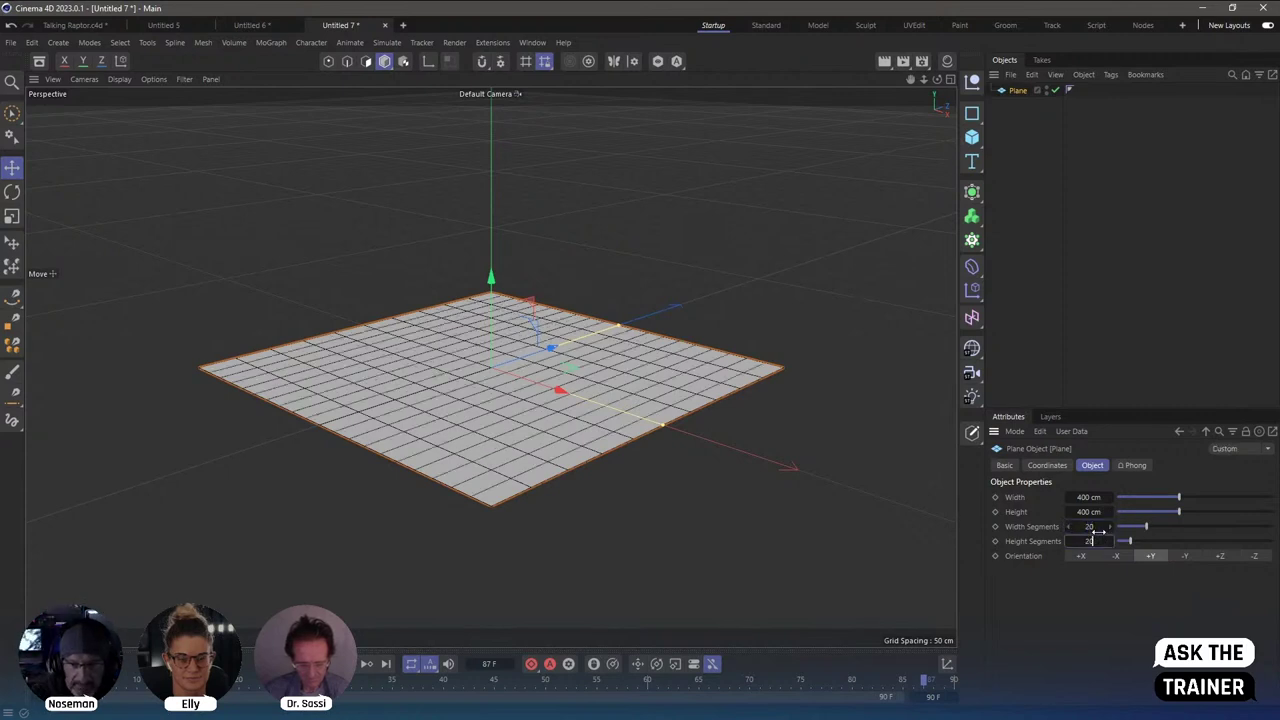
text(20)
key(Return)
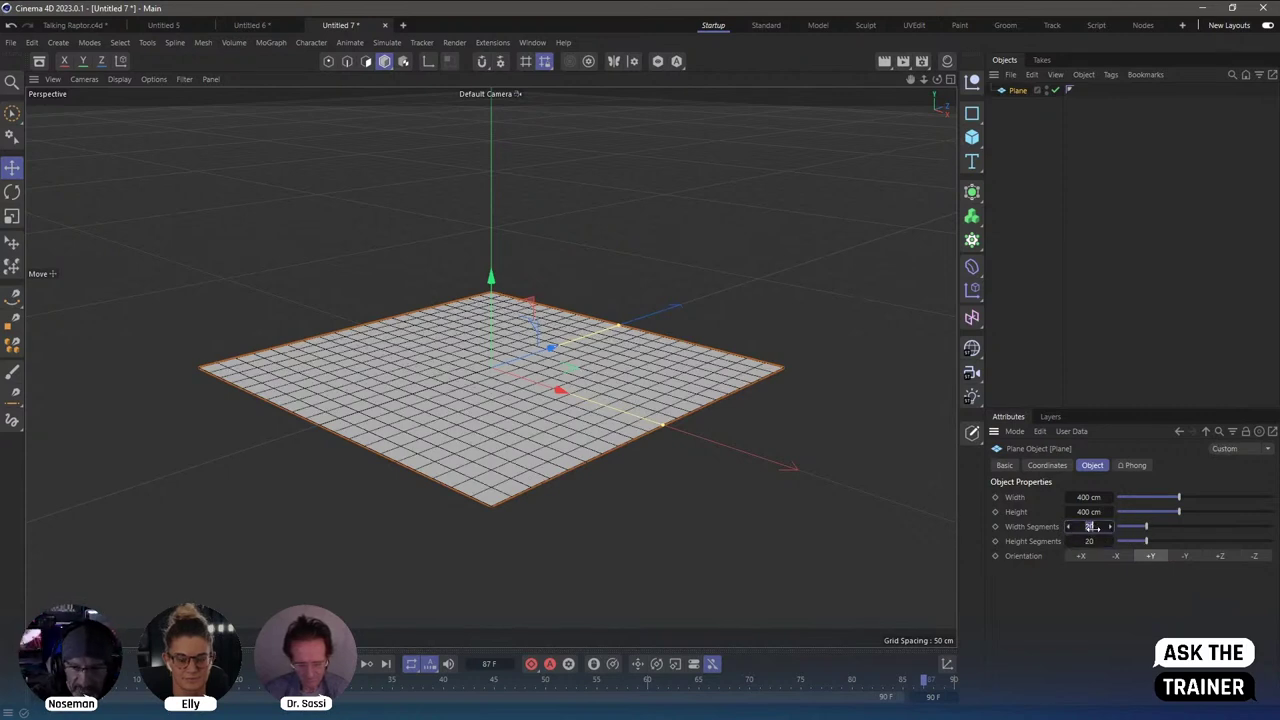
text(50)
key(Tab)
text(50)
key(Return)
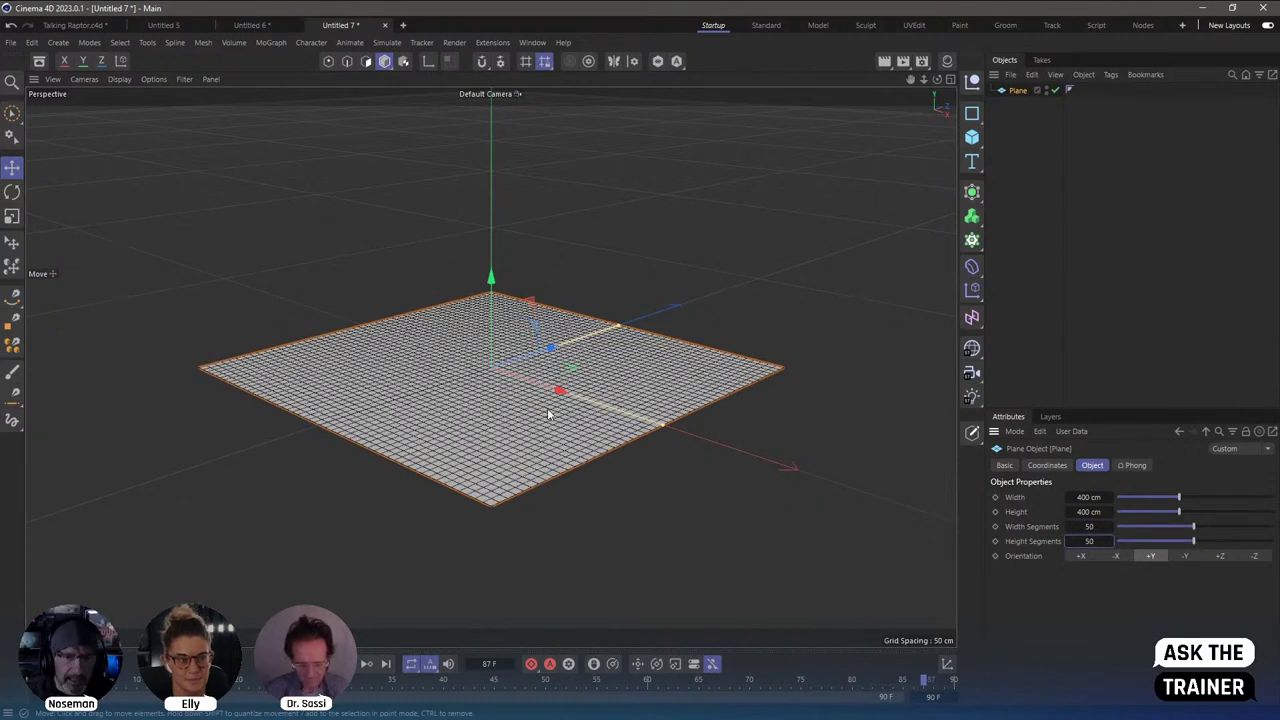
Add a Cloth simulation tag to the Plane and play the timeline.
right_click(1020, 90)
mouse_move(1069, 202)
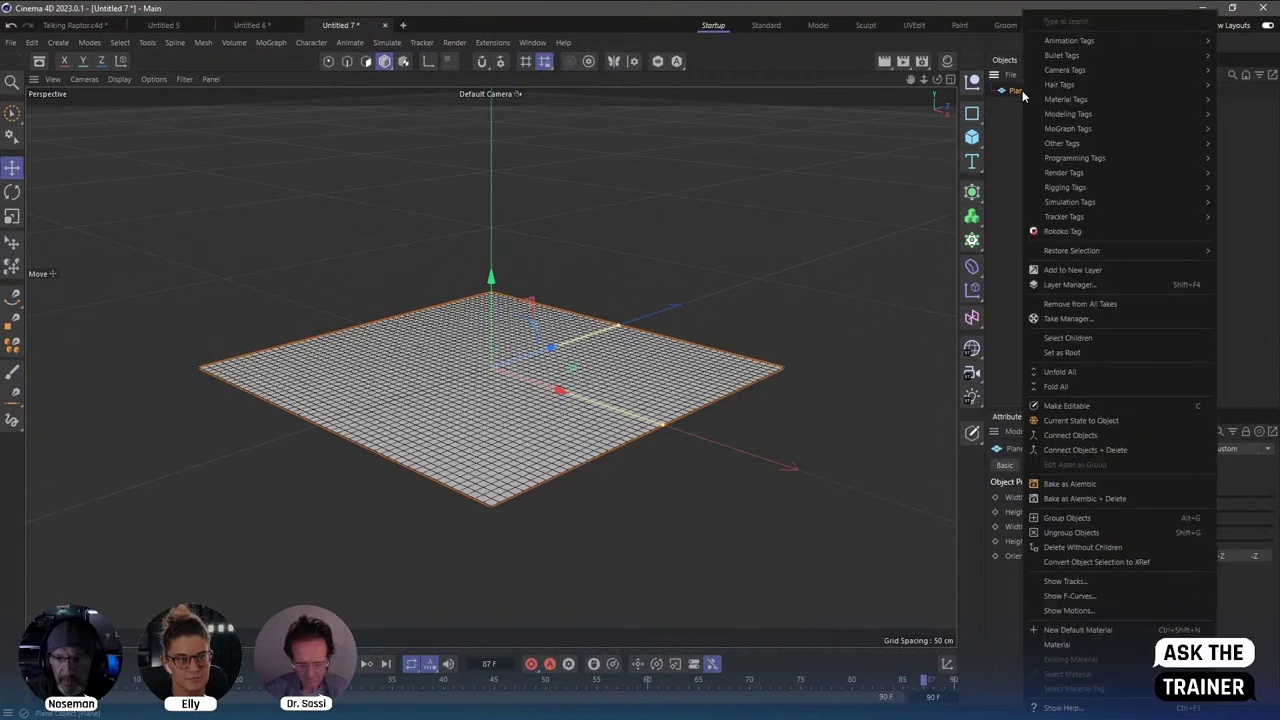
click(1005, 210)
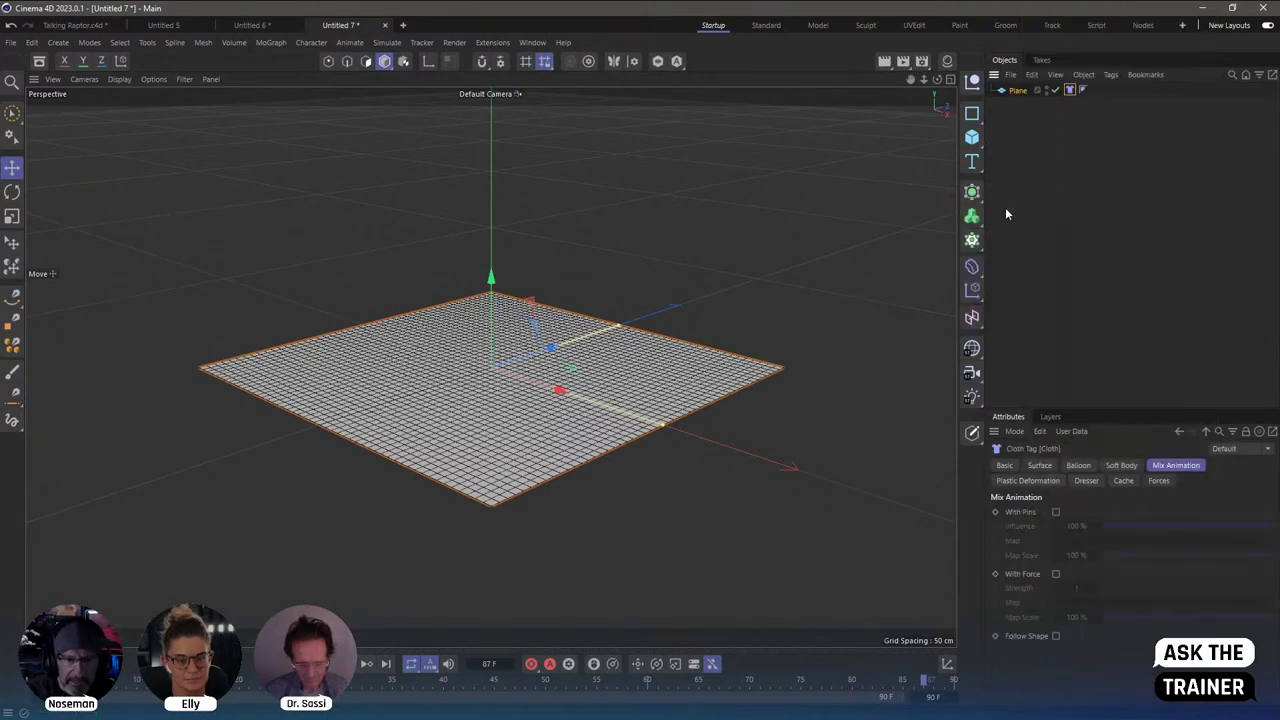
key(F8)
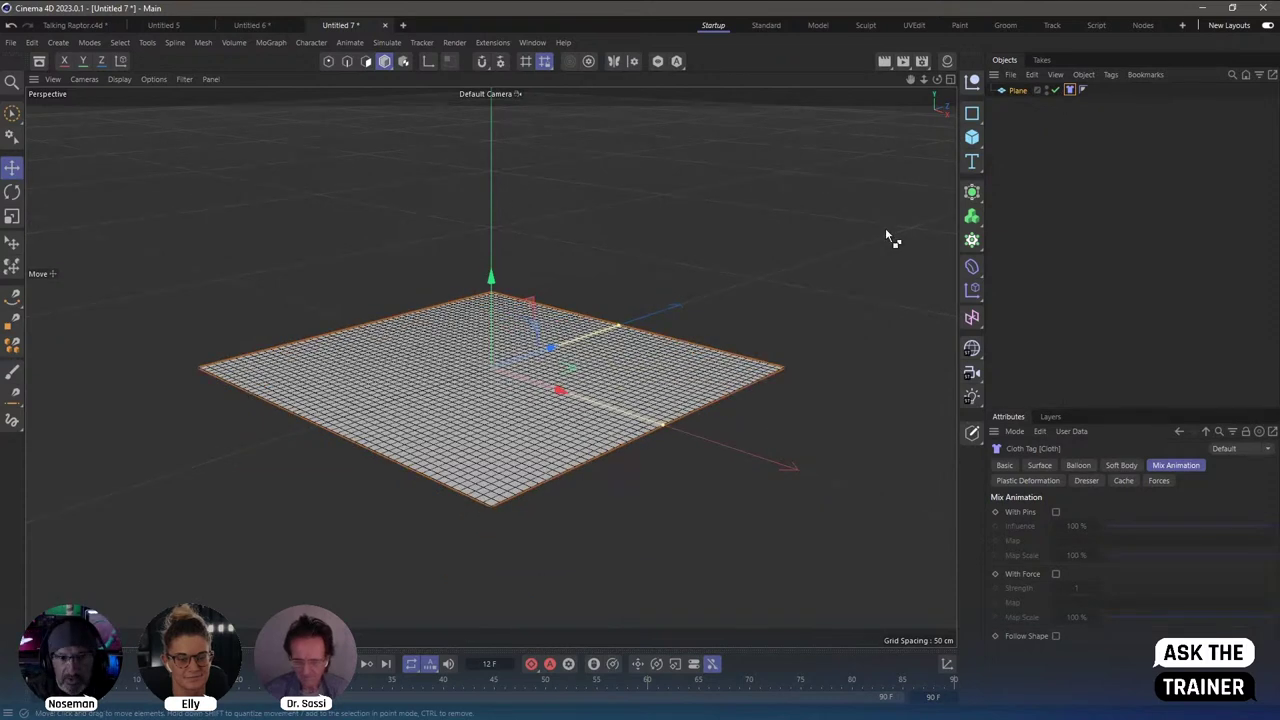
Set Gravity to 0 cm in Project Settings > Simulation > Scene.
click(36, 47)
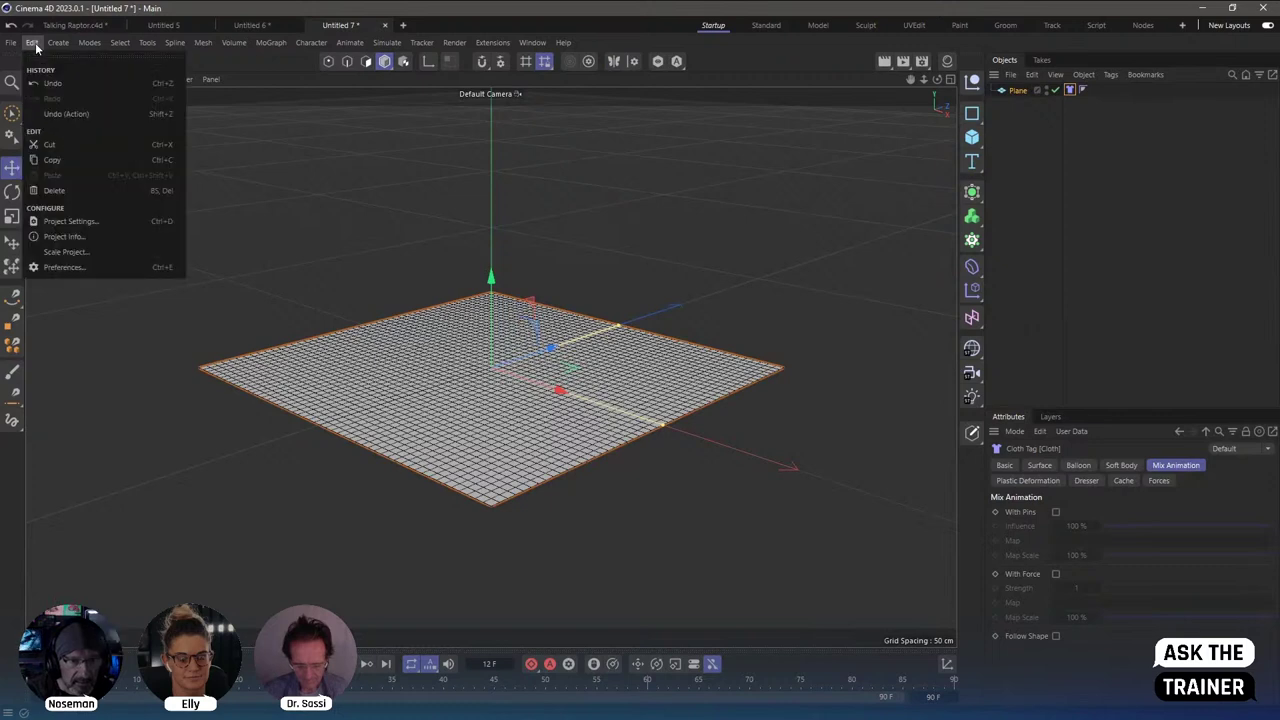
click(72, 221)
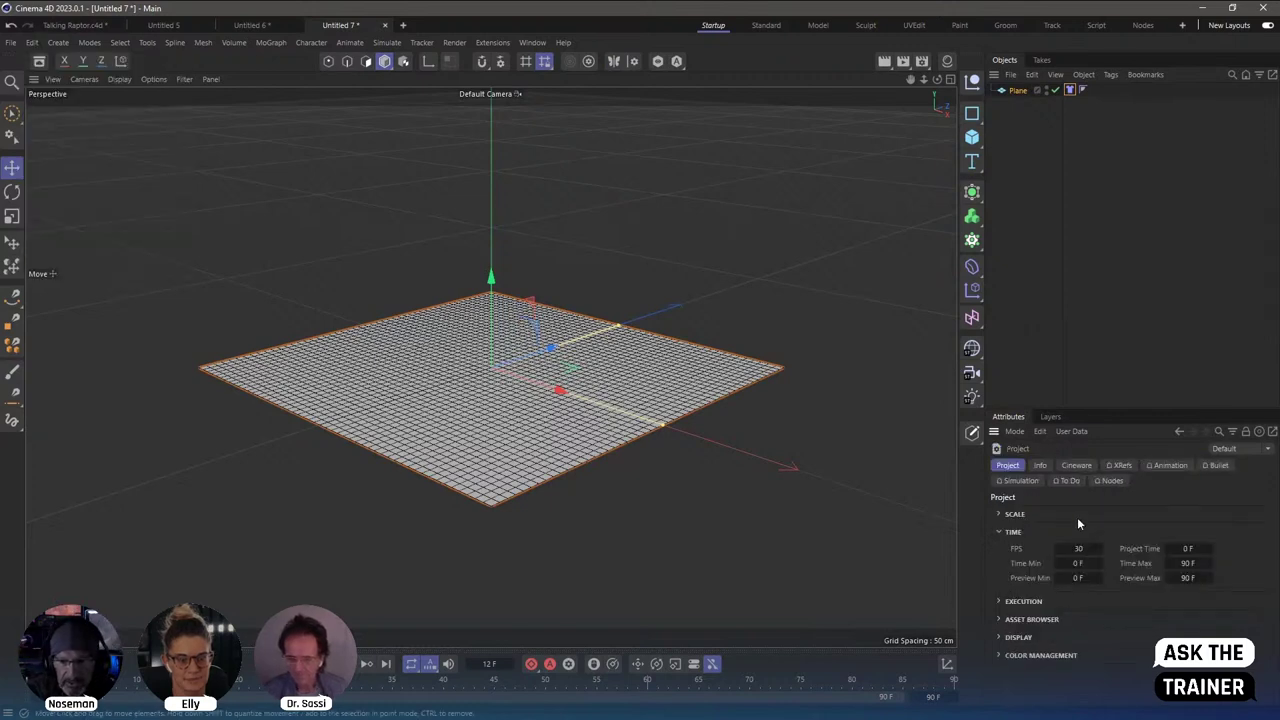
click(1020, 481)
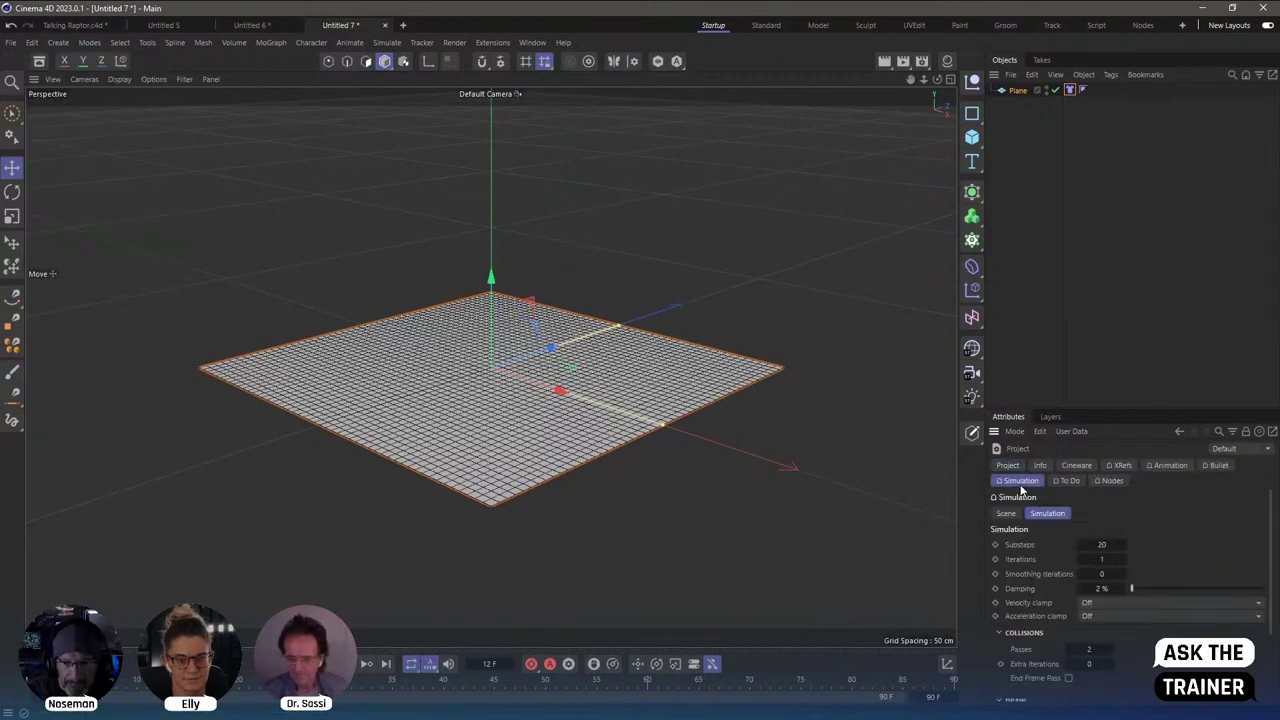
click(1004, 516)
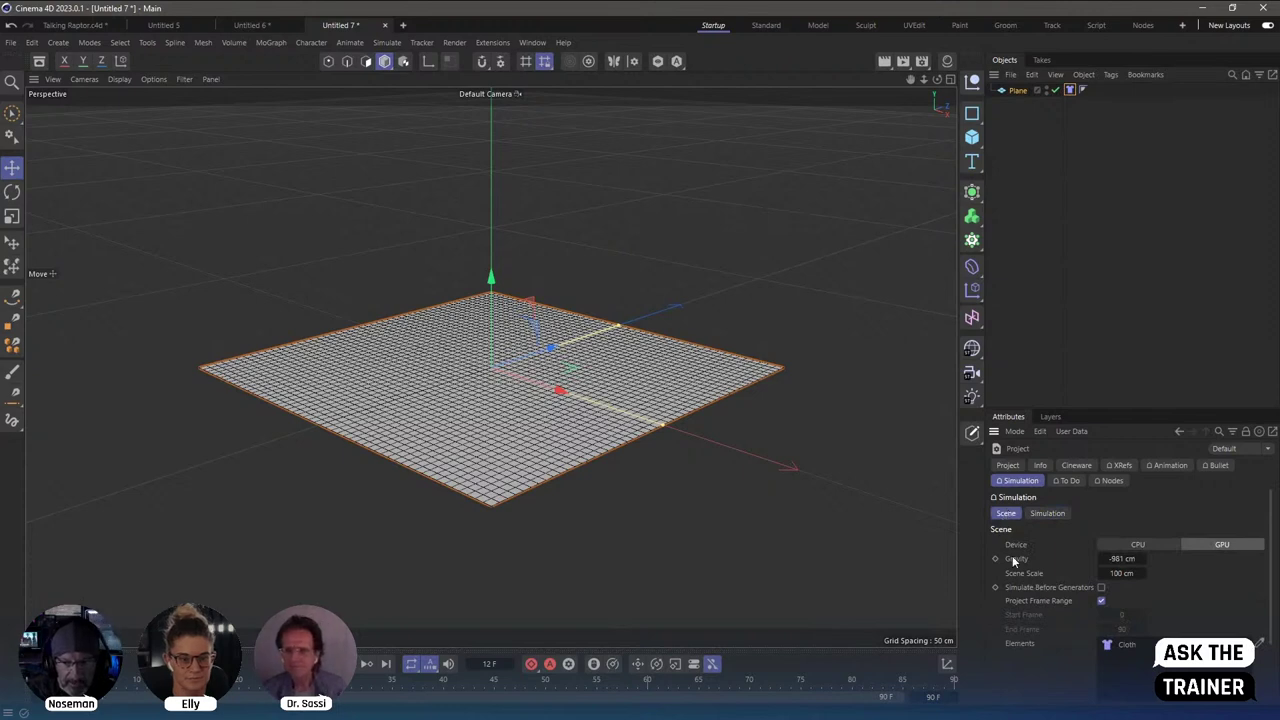
click(1120, 559)
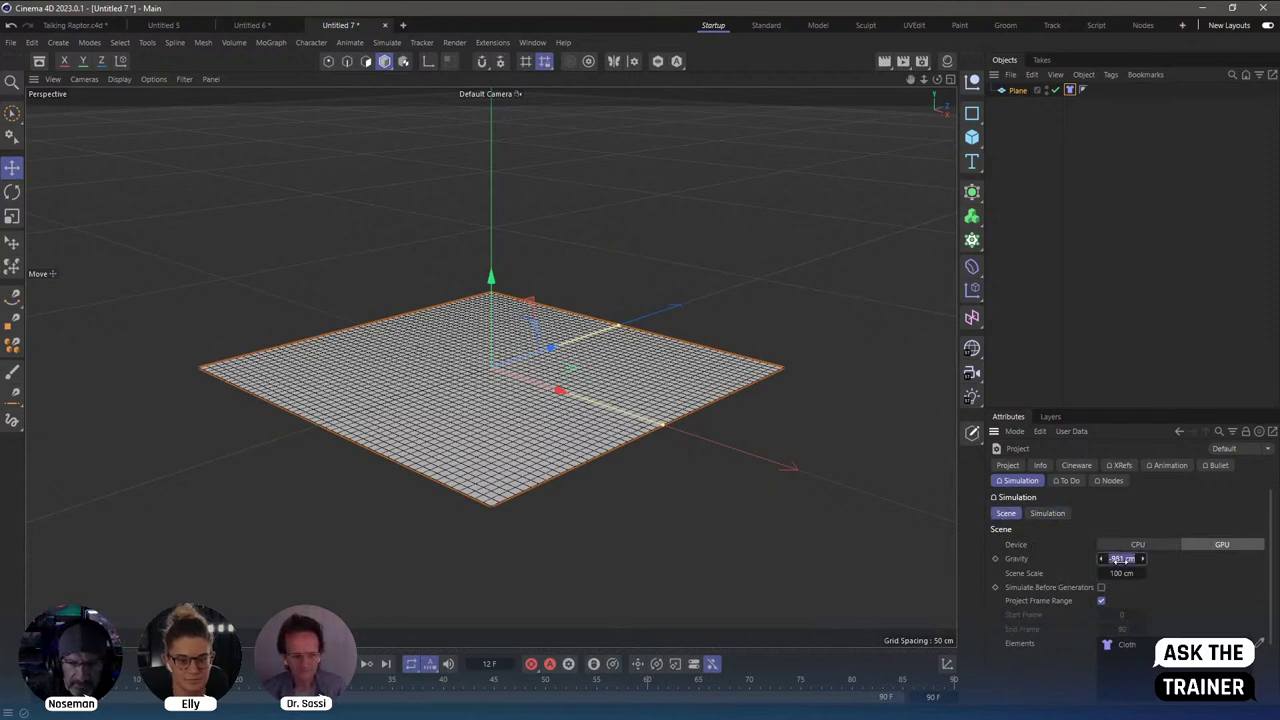
text(0)
key(Return)
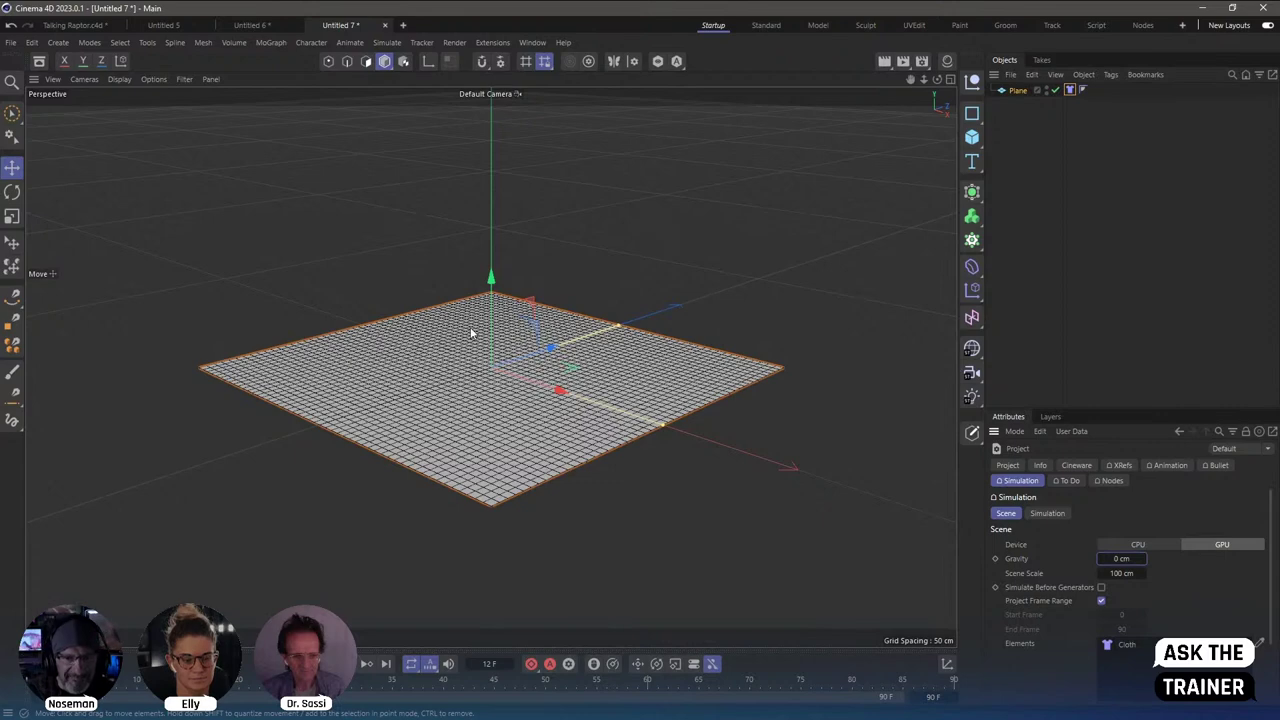
click(524, 405)
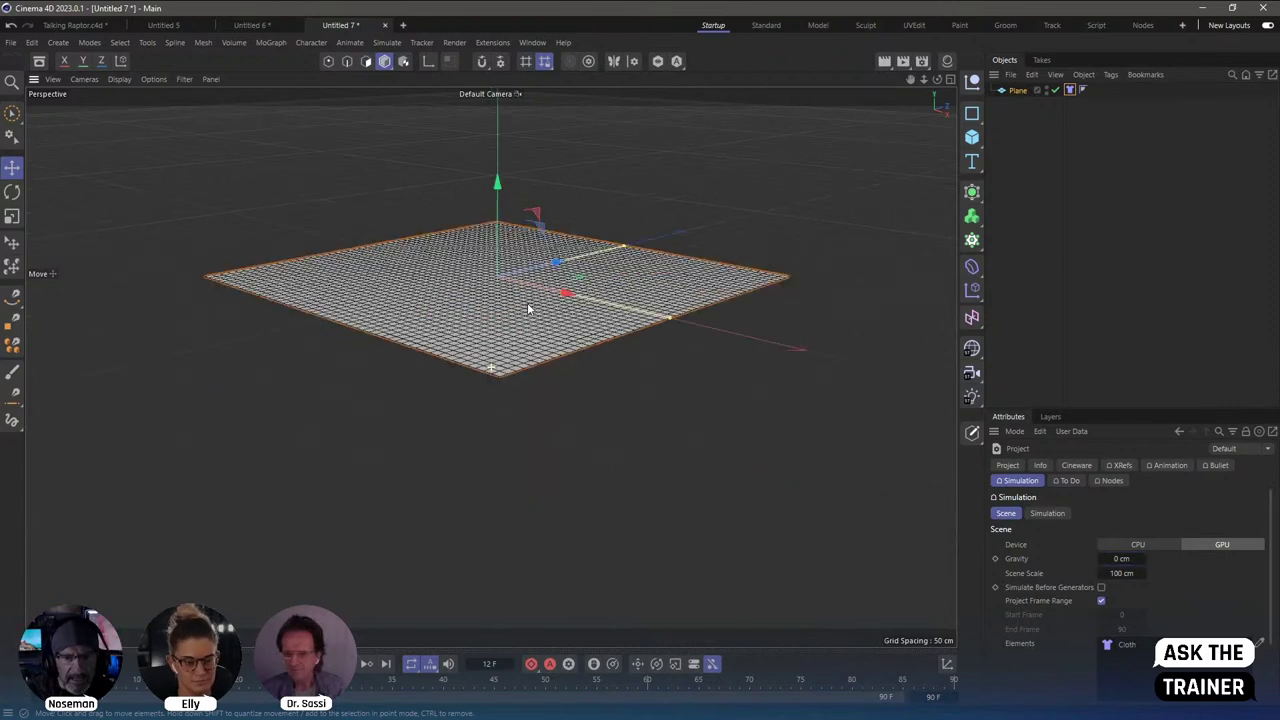
alt+drag(521, 403, 551, 373)
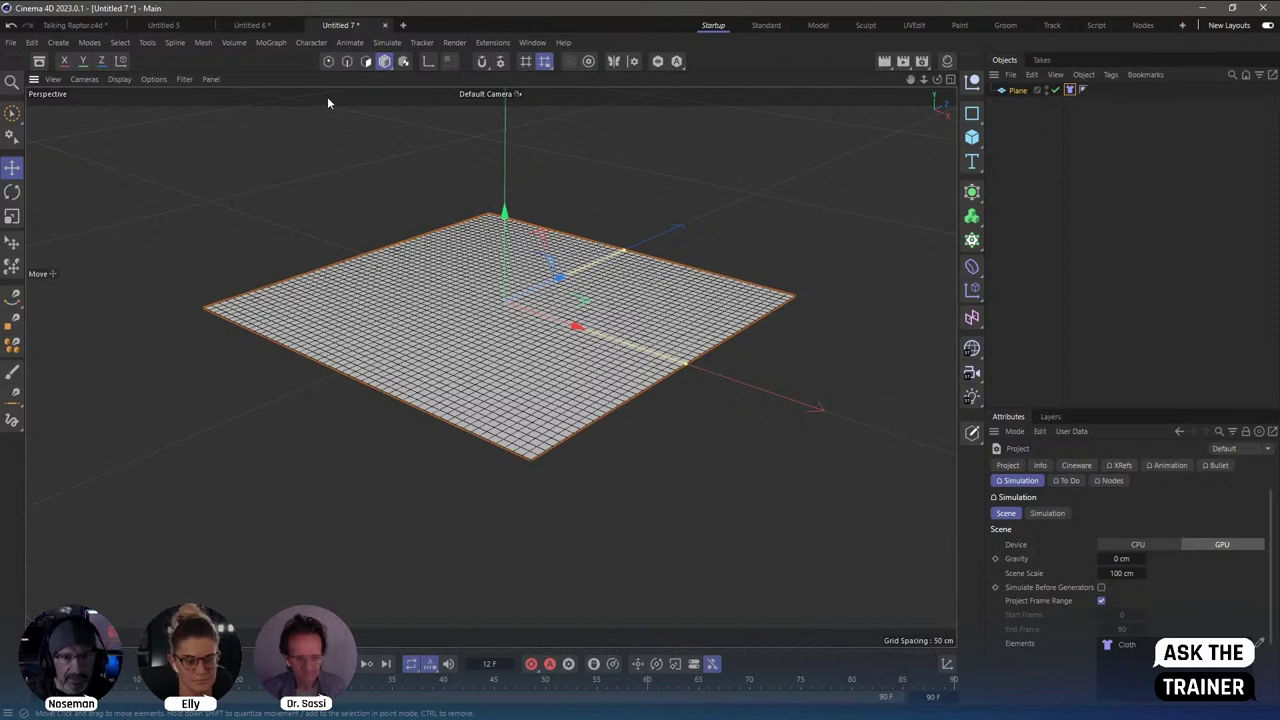
Tear off the Simulate > Forces palette and create a Field Force object.
click(383, 44)
click(496, 64)
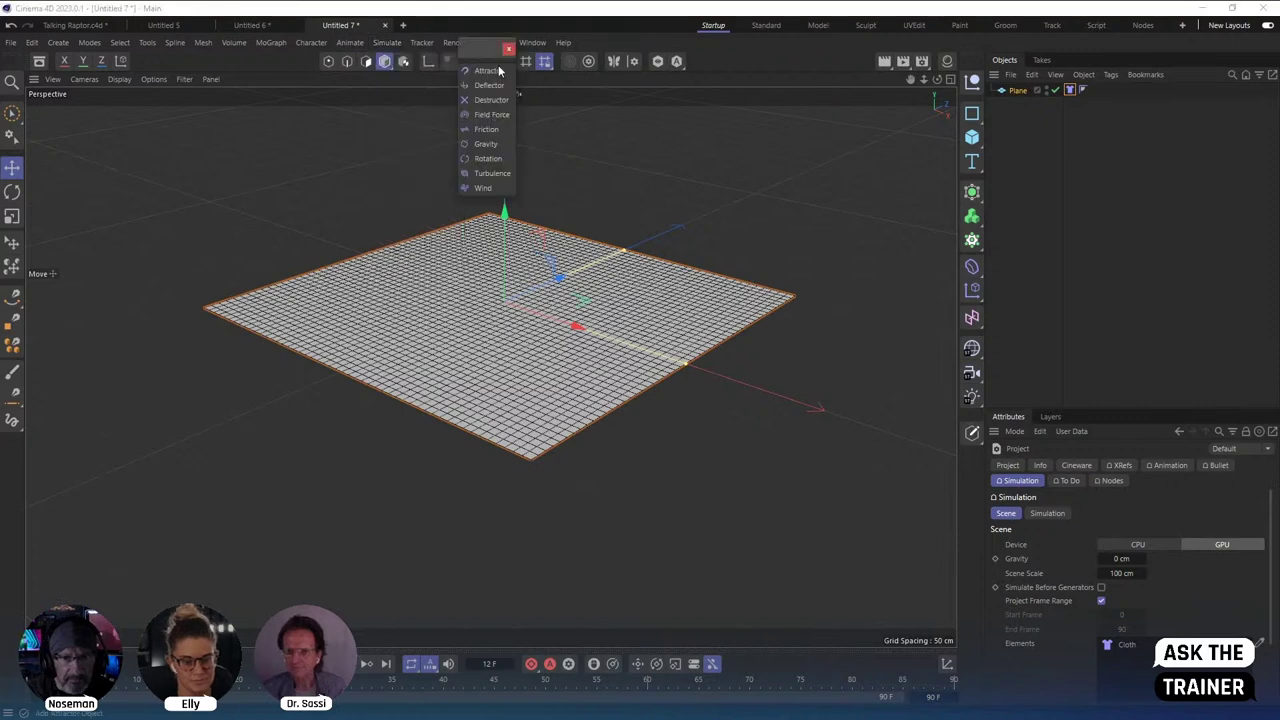
drag(472, 49, 179, 96)
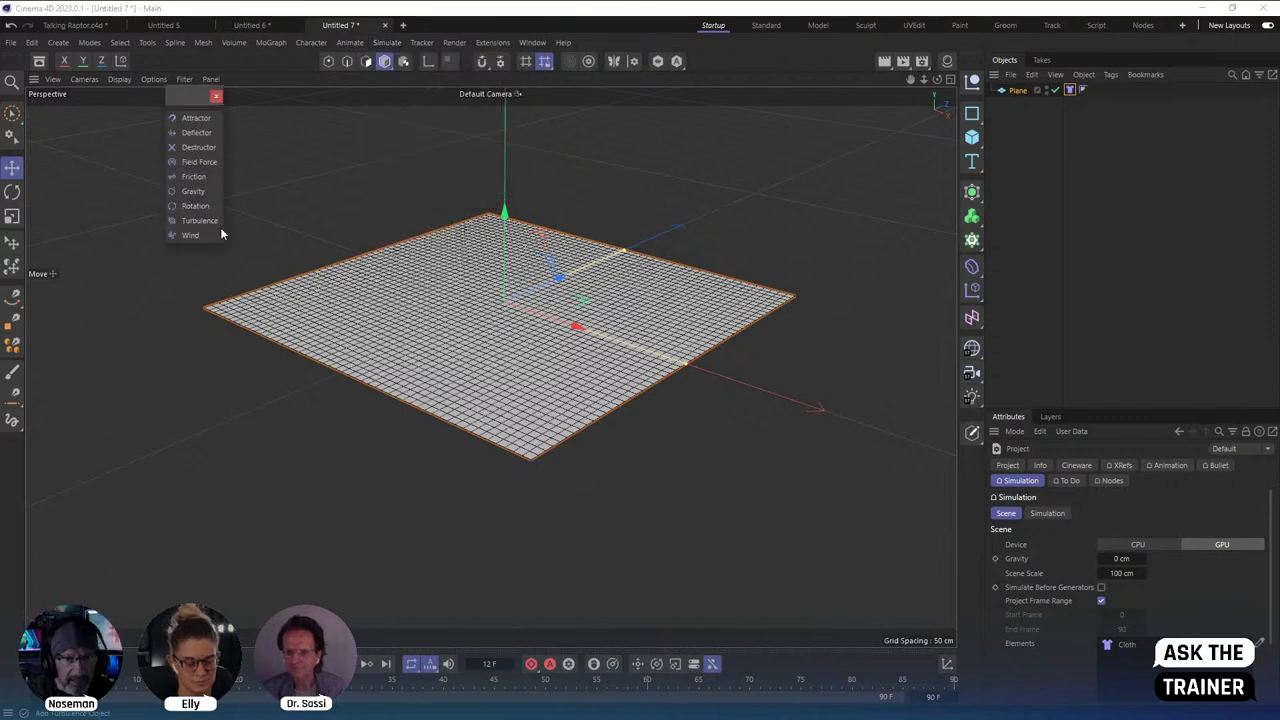
click(198, 161)
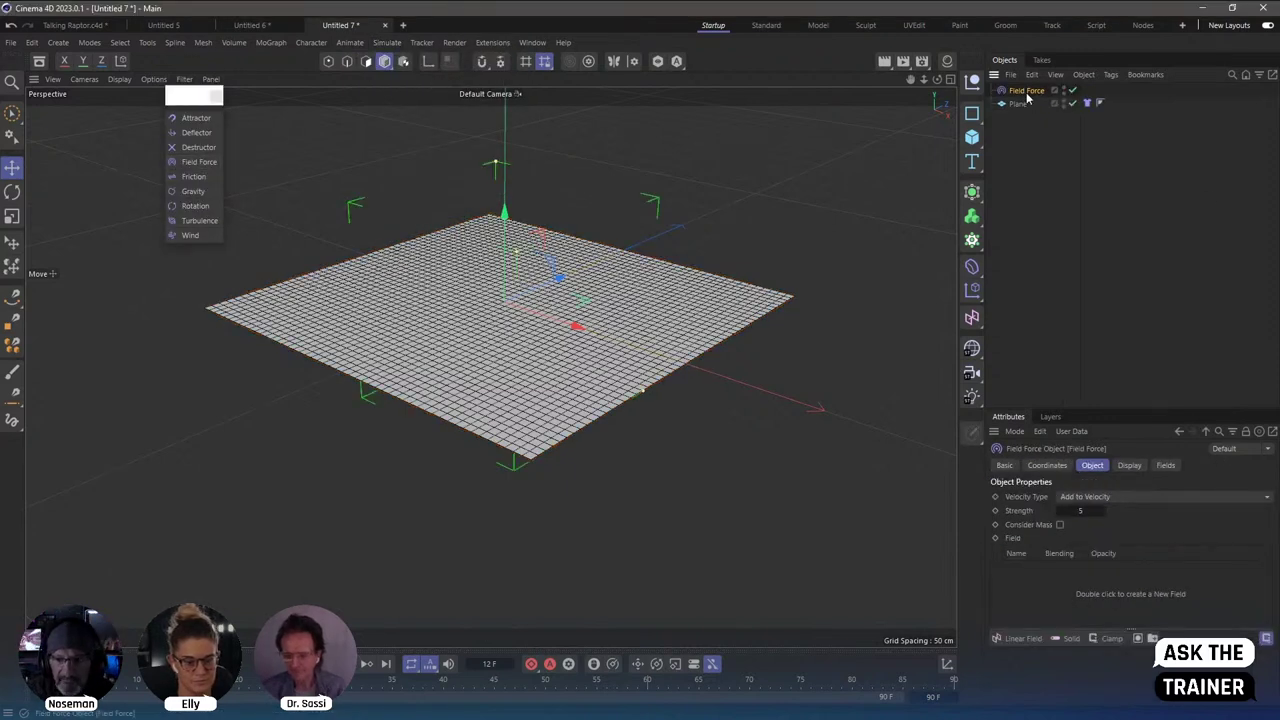
drag(1071, 410, 1075, 262)
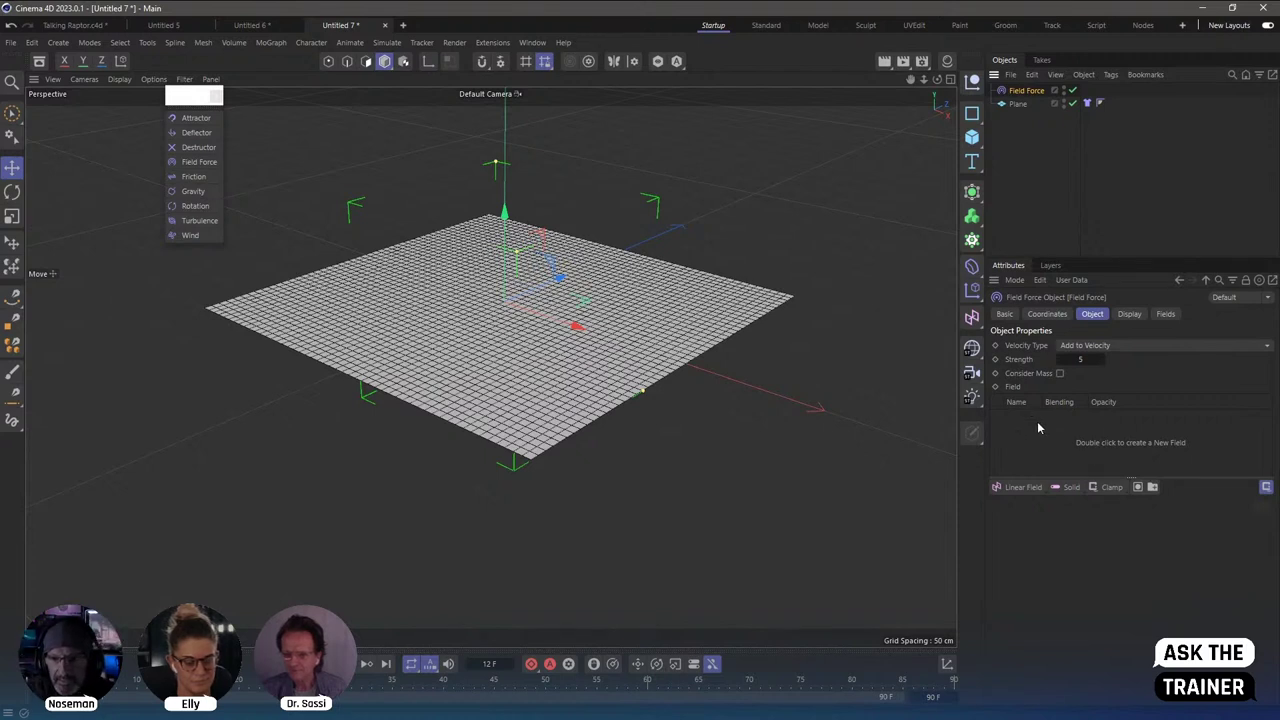
Add a Circle spline standing upright on the XY plane.
click(971, 113)
click(1094, 131)
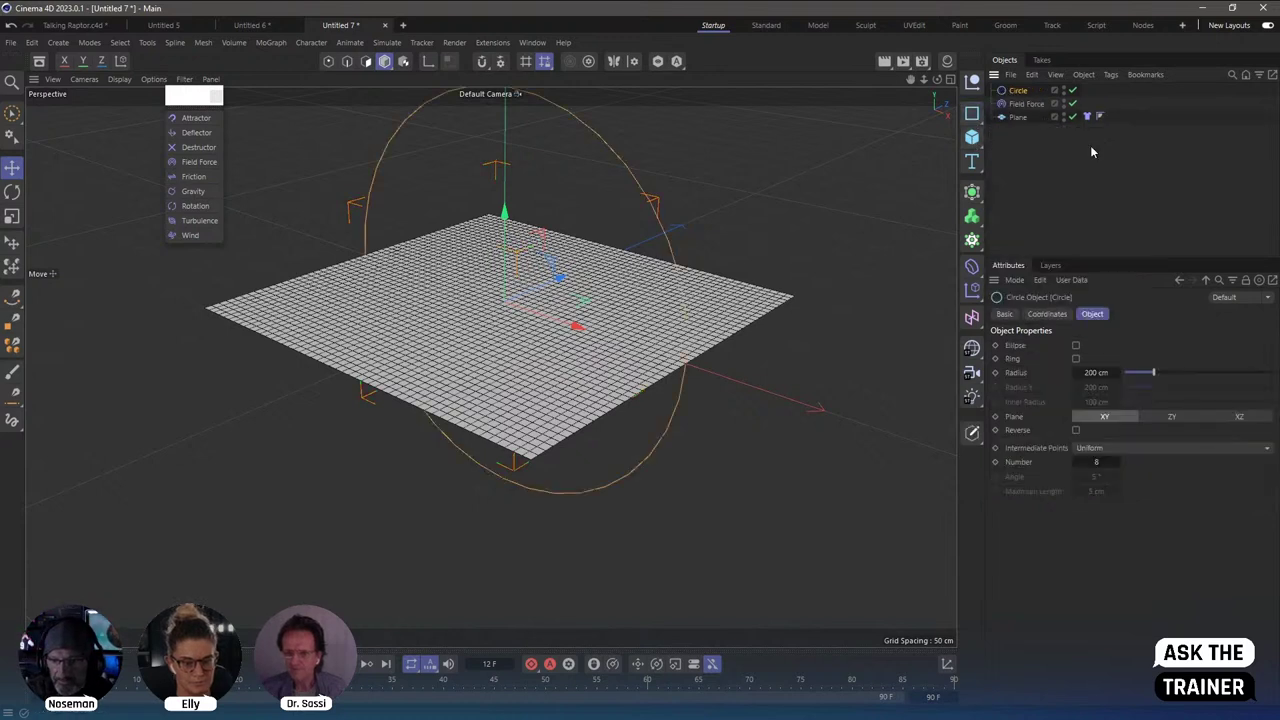
click(1238, 417)
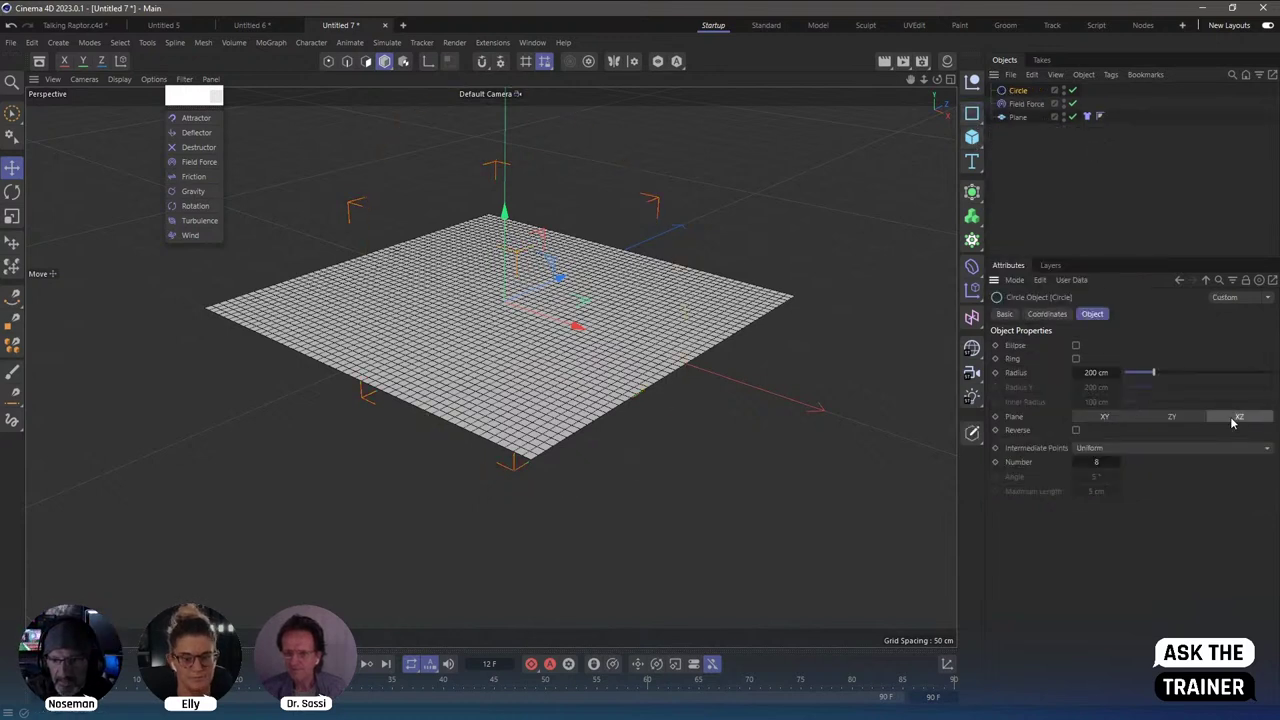
click(1128, 417)
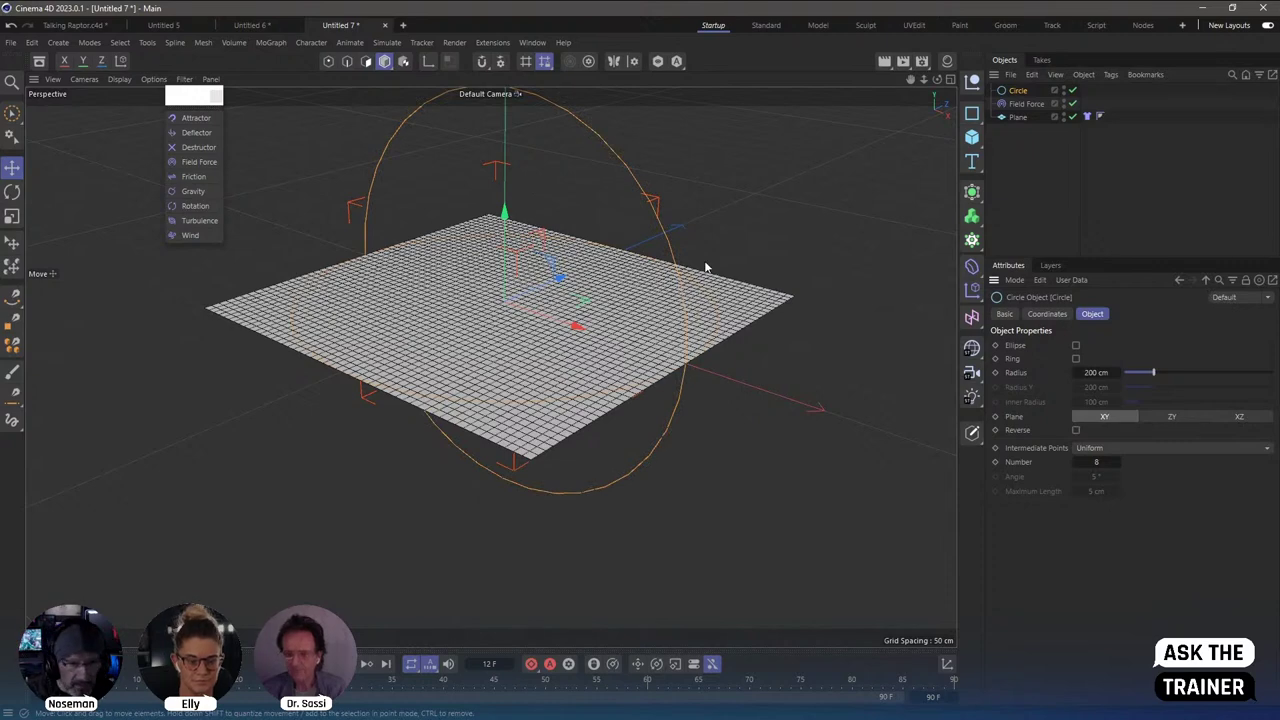
key(t)
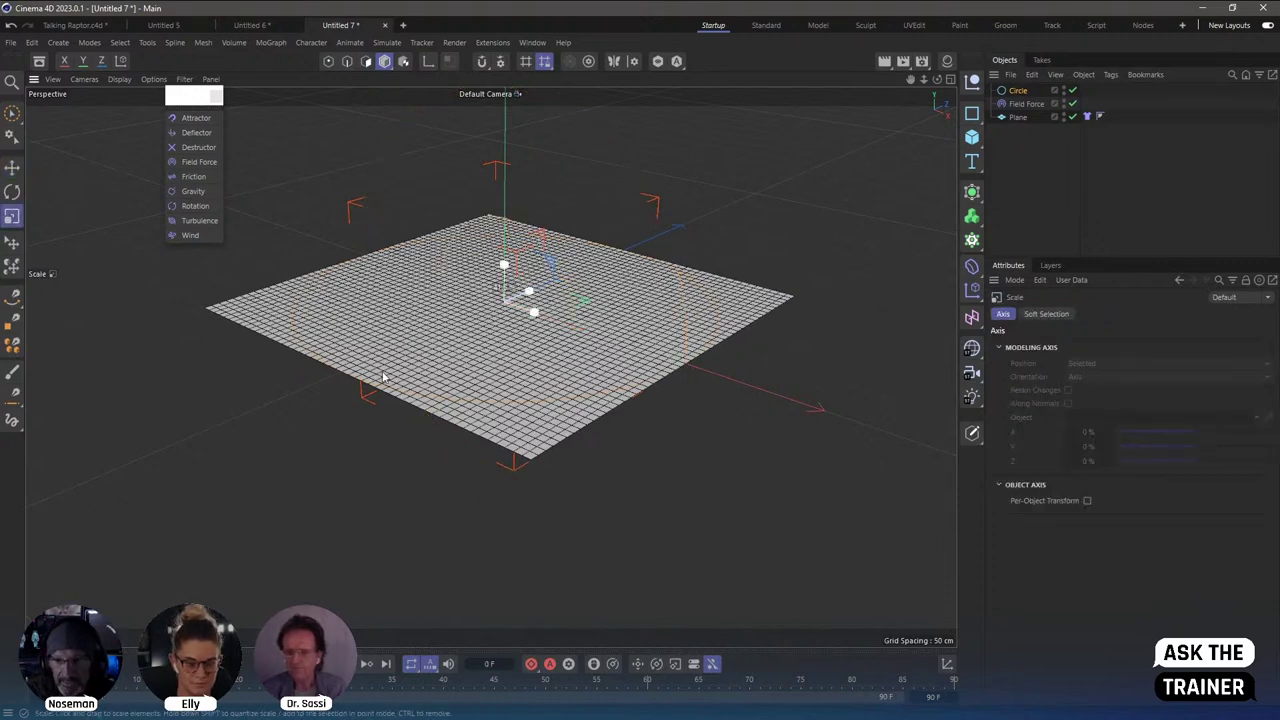
Drag the Circle into the Field Force's field list.
mouse_move(600, 300)
alt+mouse_down()
mouse_move(528, 288)
mouse_move(524, 195)
alt+mouse_up()
alt+drag(722, 240, 843, 240)
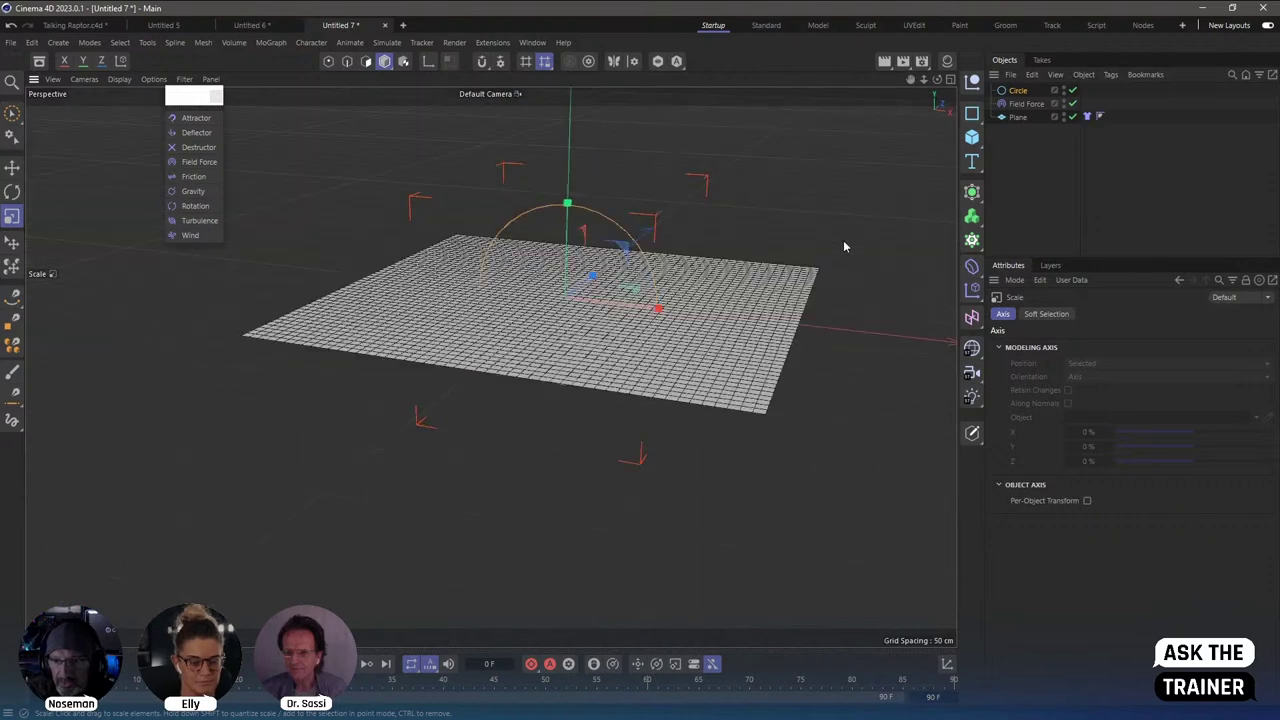
click(1024, 103)
drag(1019, 91, 1068, 448)
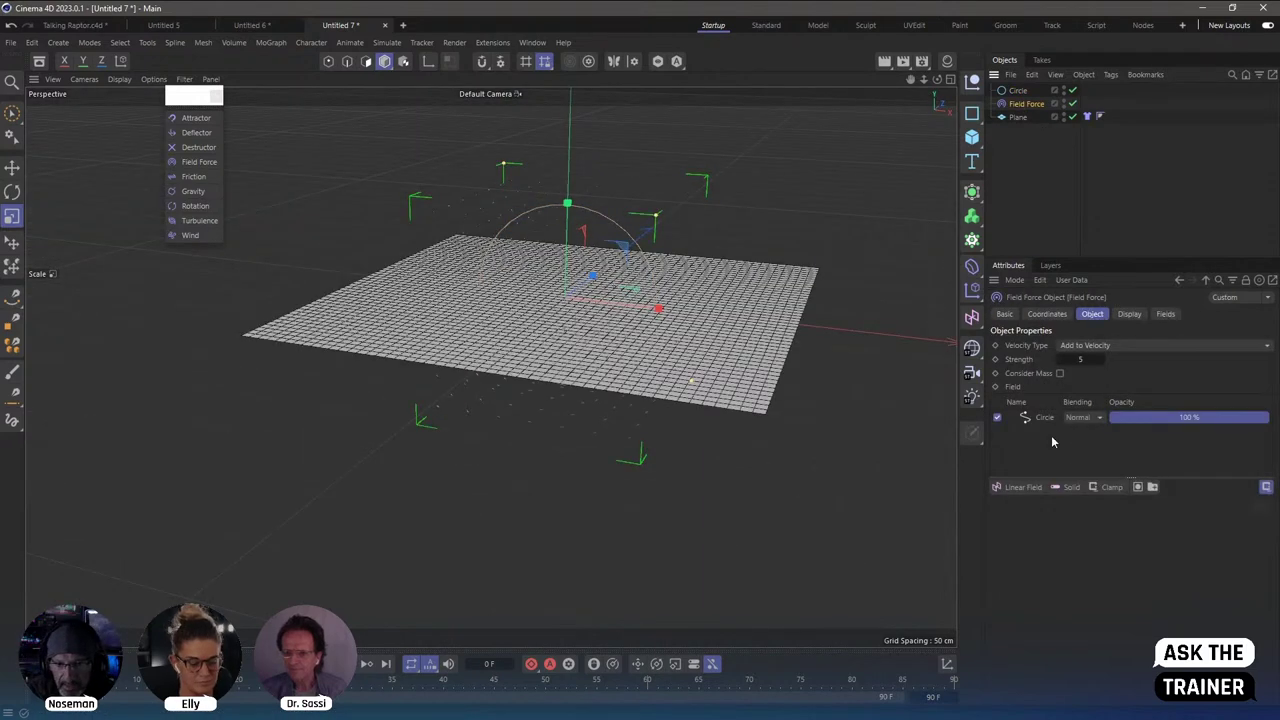
Lower the Field Force's displayed line density and zoom in on the plane.
click(1128, 314)
drag(1151, 372, 1186, 374)
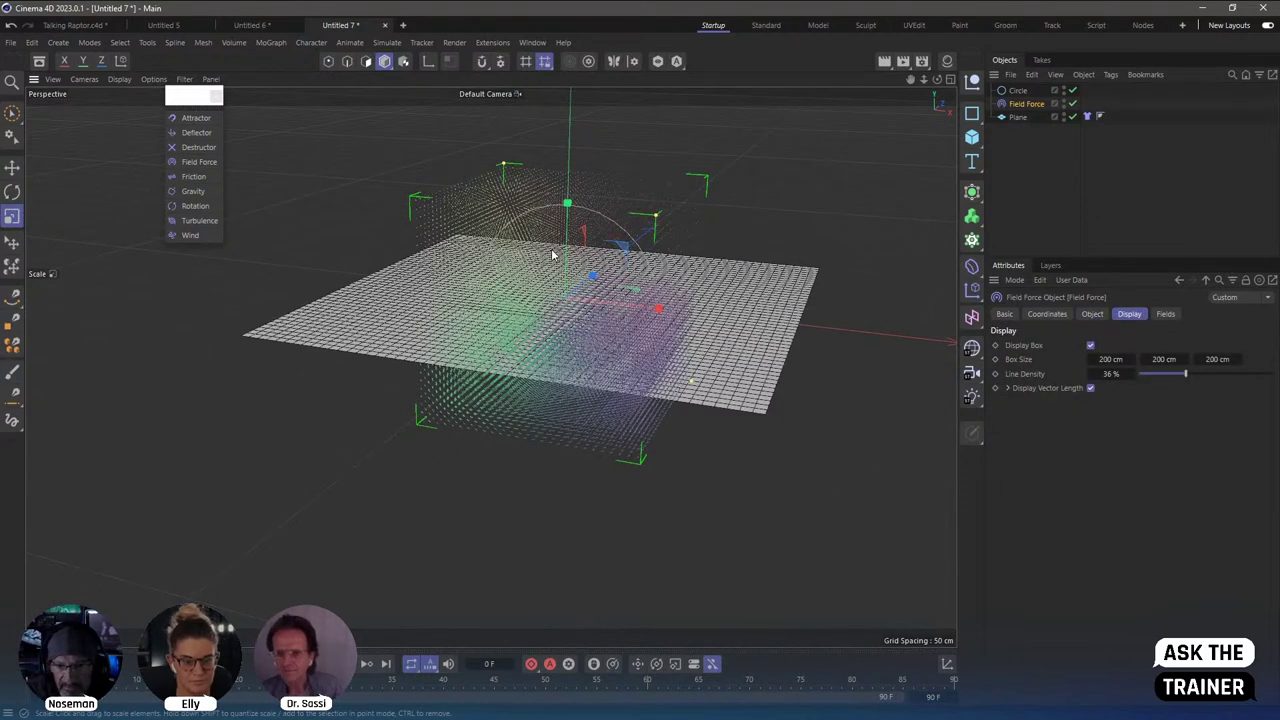
alt+right_drag(552, 255, 686, 278)
alt+drag(686, 278, 720, 290)
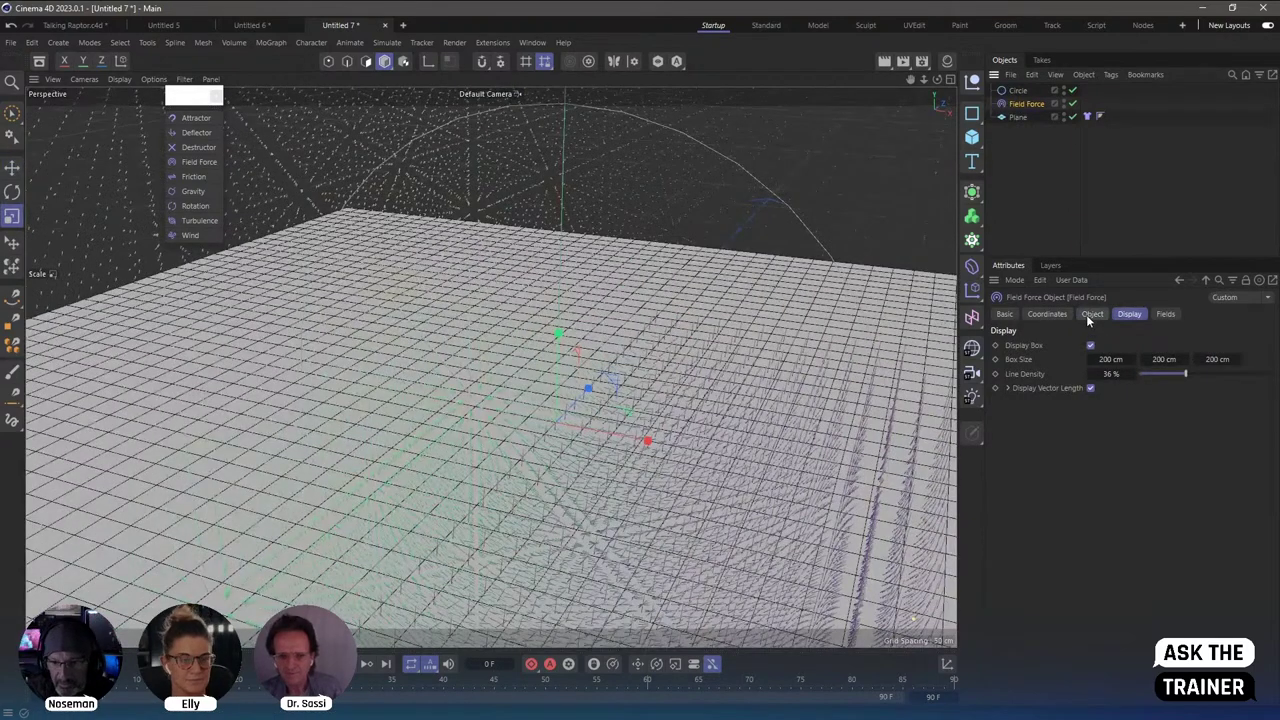
Set the Circle field layer's direction length to Normalize.
click(1092, 314)
click(1040, 418)
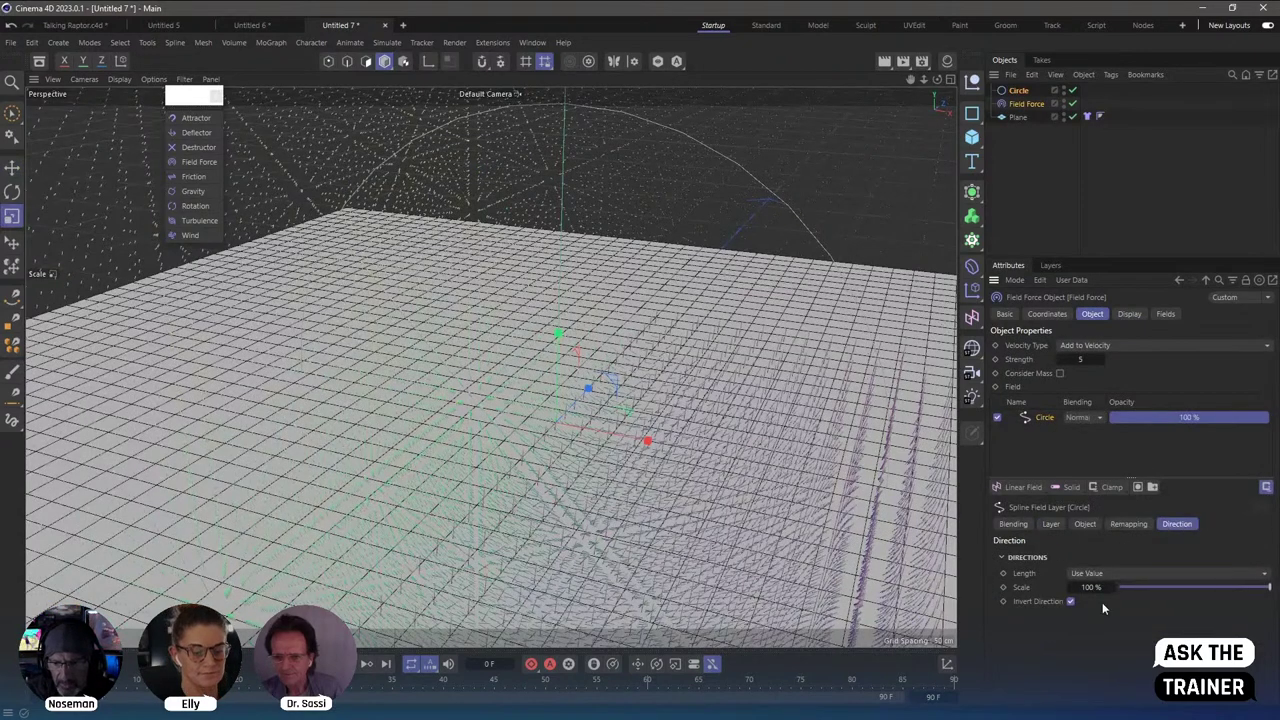
click(1090, 573)
click(1102, 610)
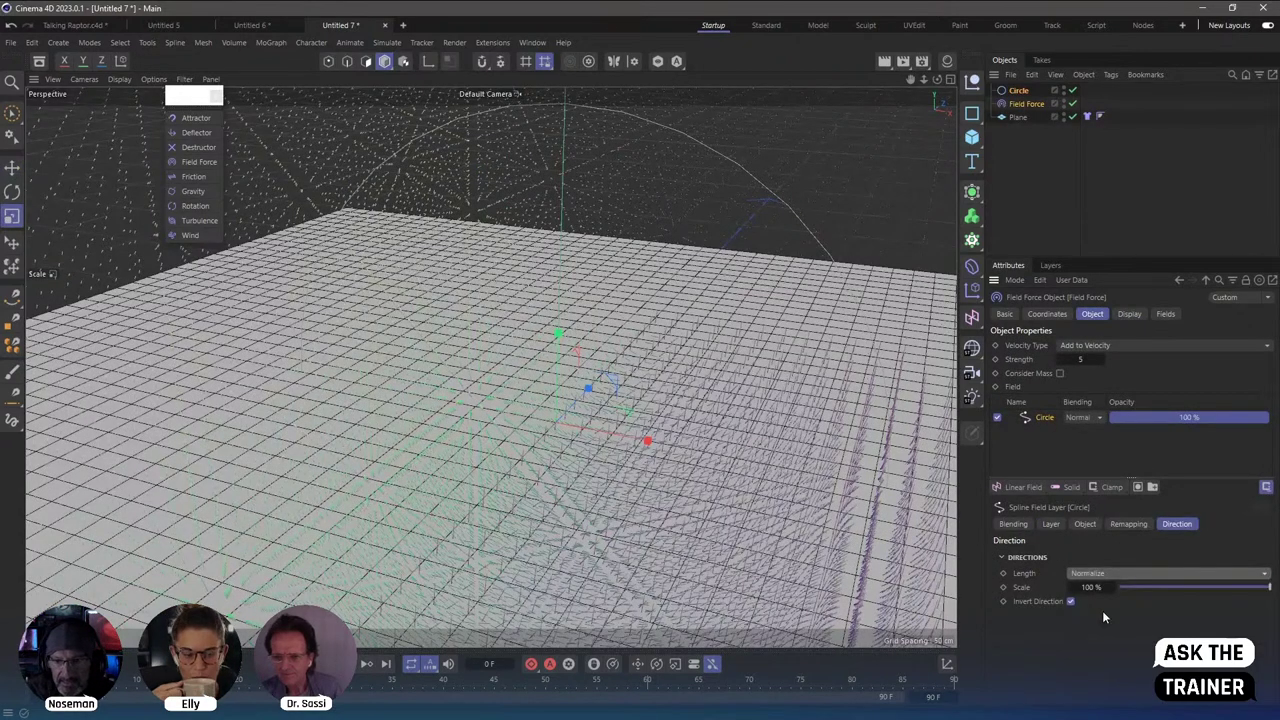
click(737, 269)
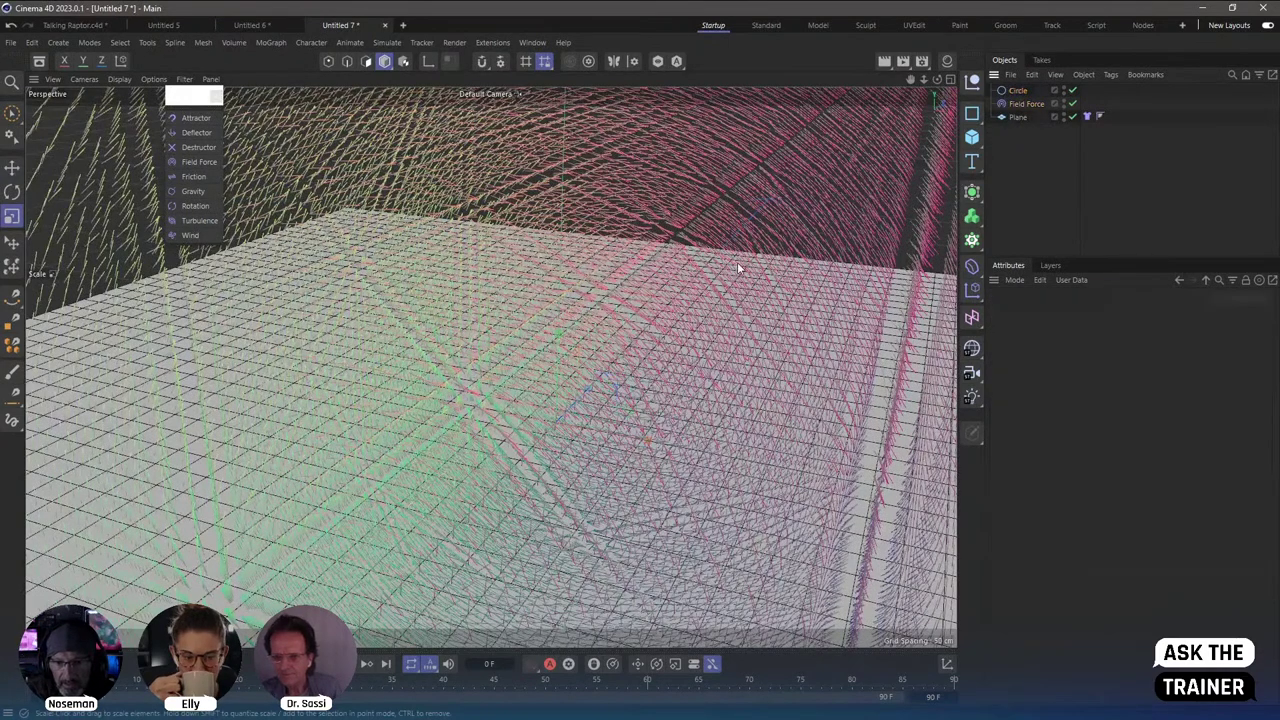
mouse_move(737, 262)
alt+mouse_down()
mouse_move(699, 269)
mouse_move(783, 311)
mouse_move(672, 198)
mouse_move(615, 174)
alt+mouse_up()
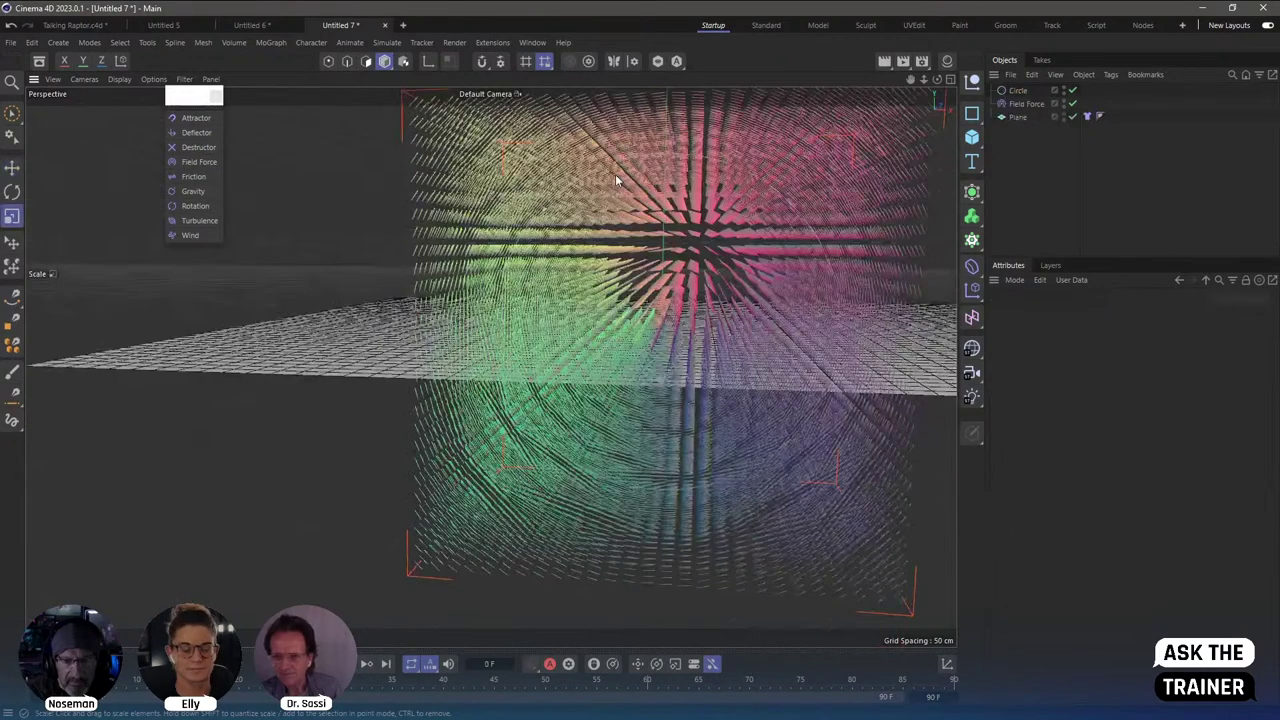
alt+drag(692, 237, 691, 306)
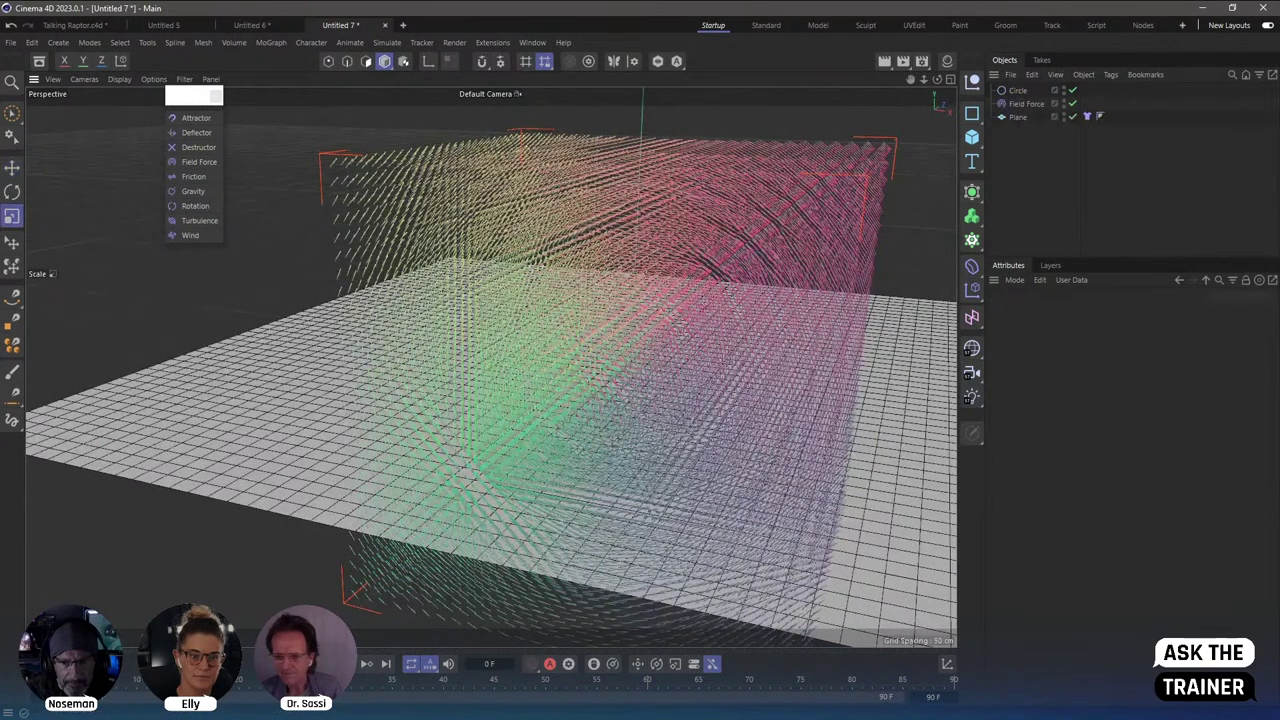
Play the simulation and raise the Field Force strength to 500.
key(F8)
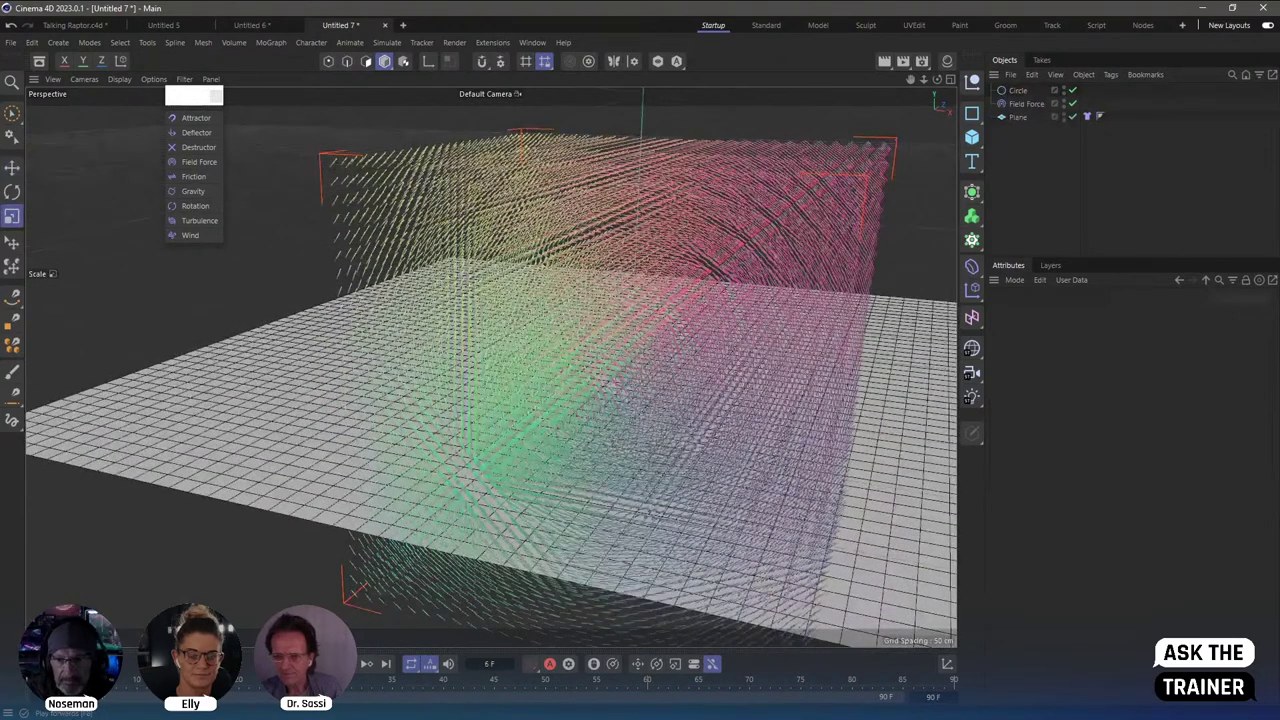
scroll(634, 435, down, 5)
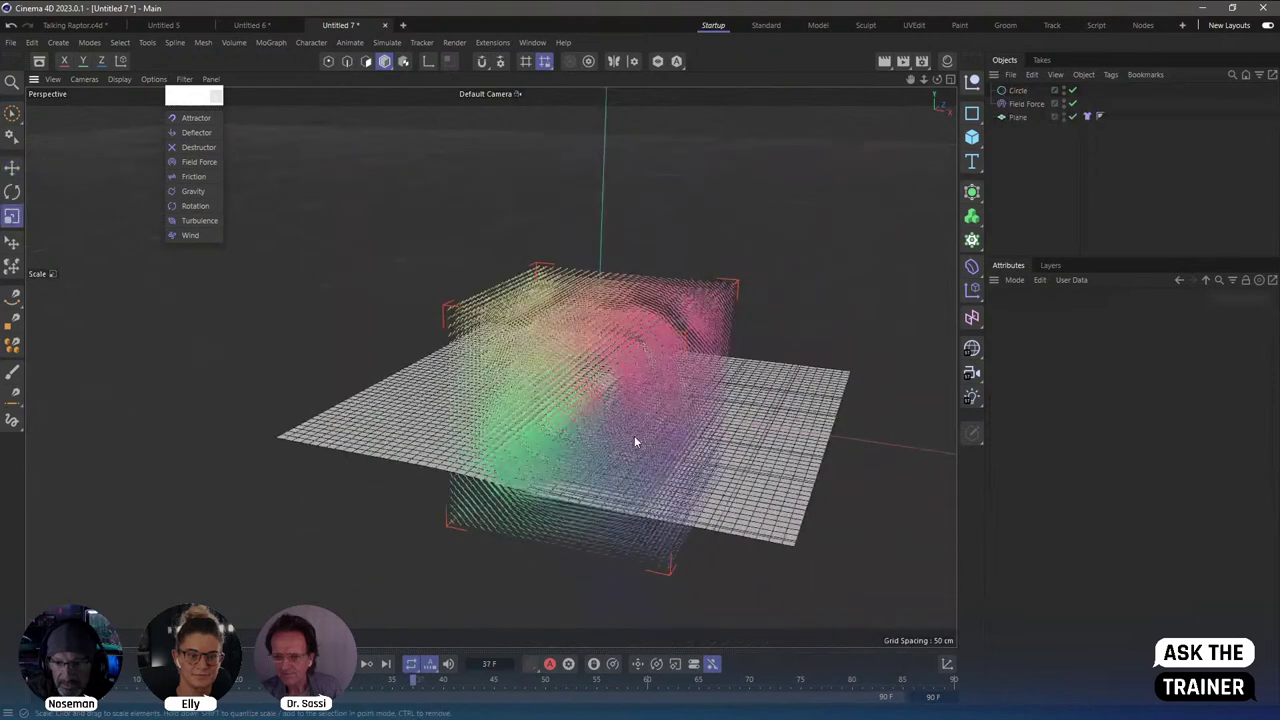
click(1026, 103)
click(1088, 359)
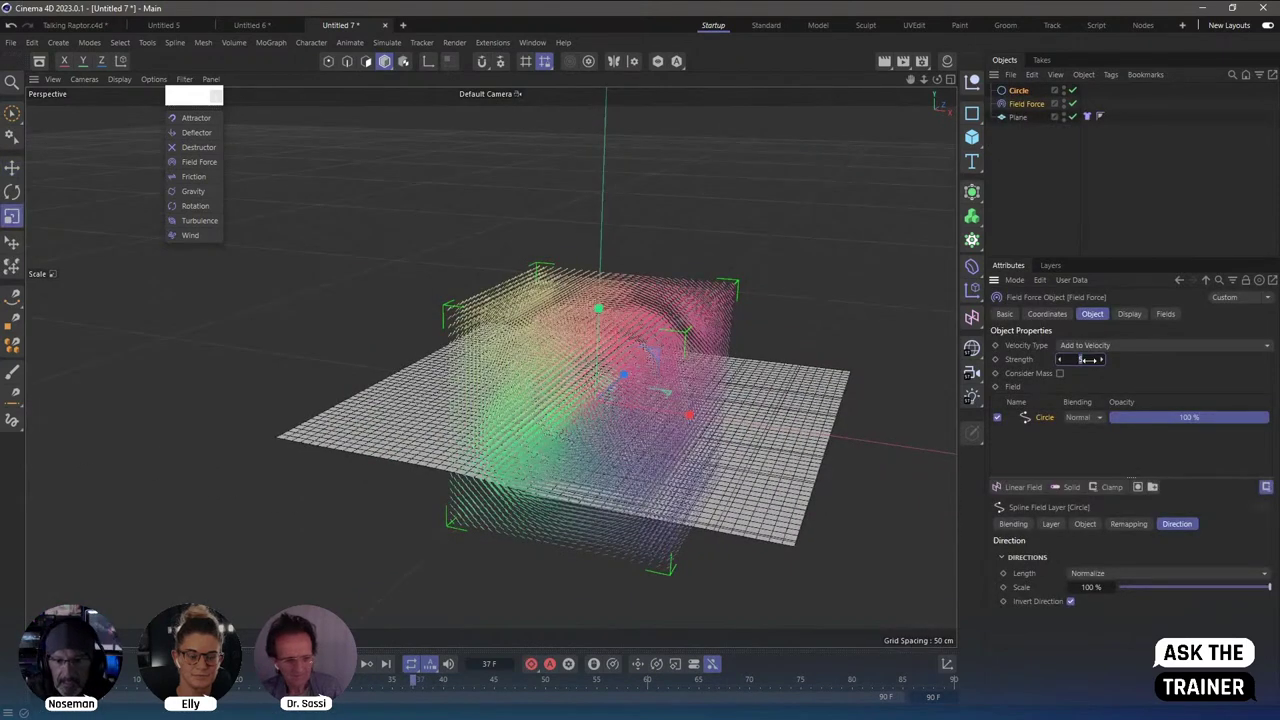
key(Return)
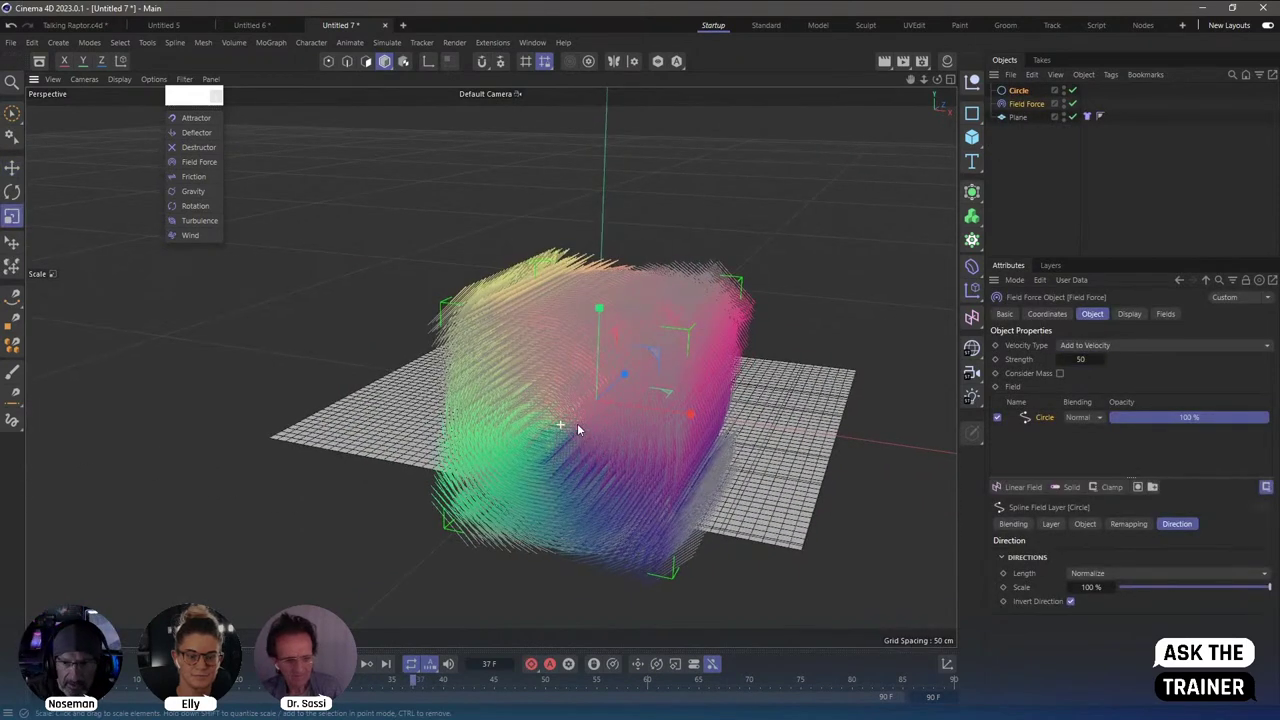
scroll(577, 423, up, 3)
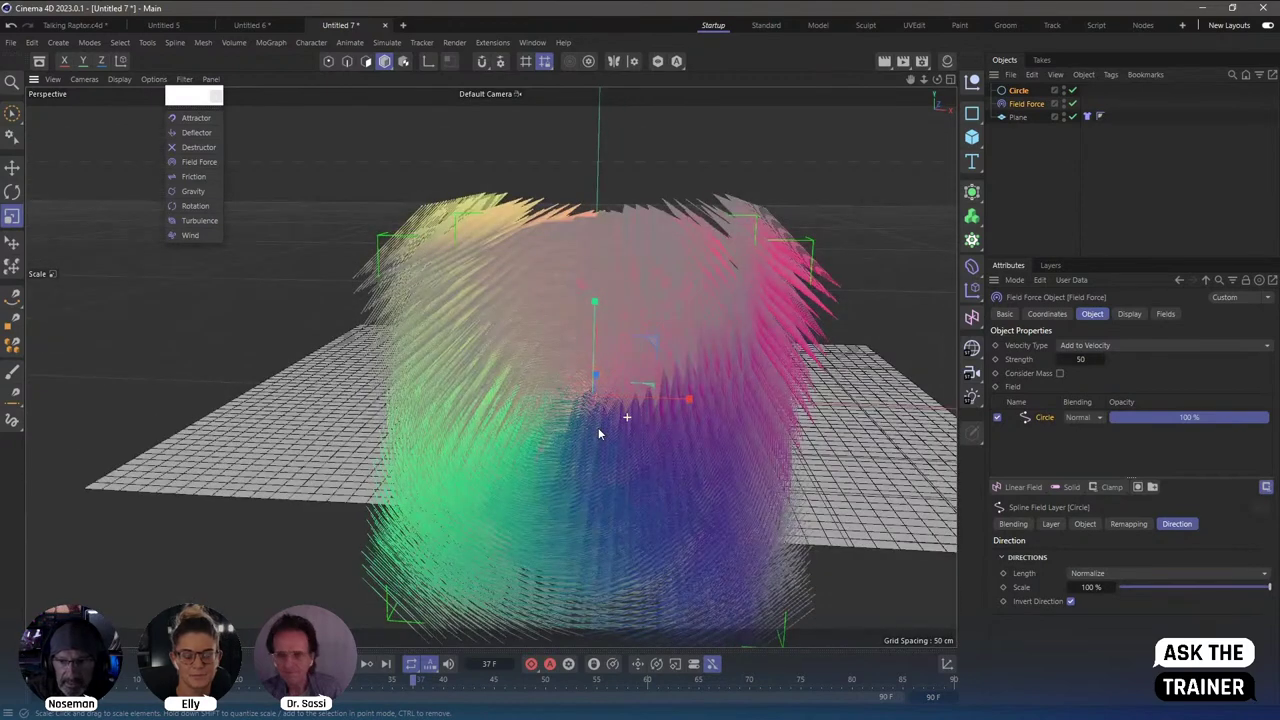
alt+drag(598, 433, 640, 430)
text(0)
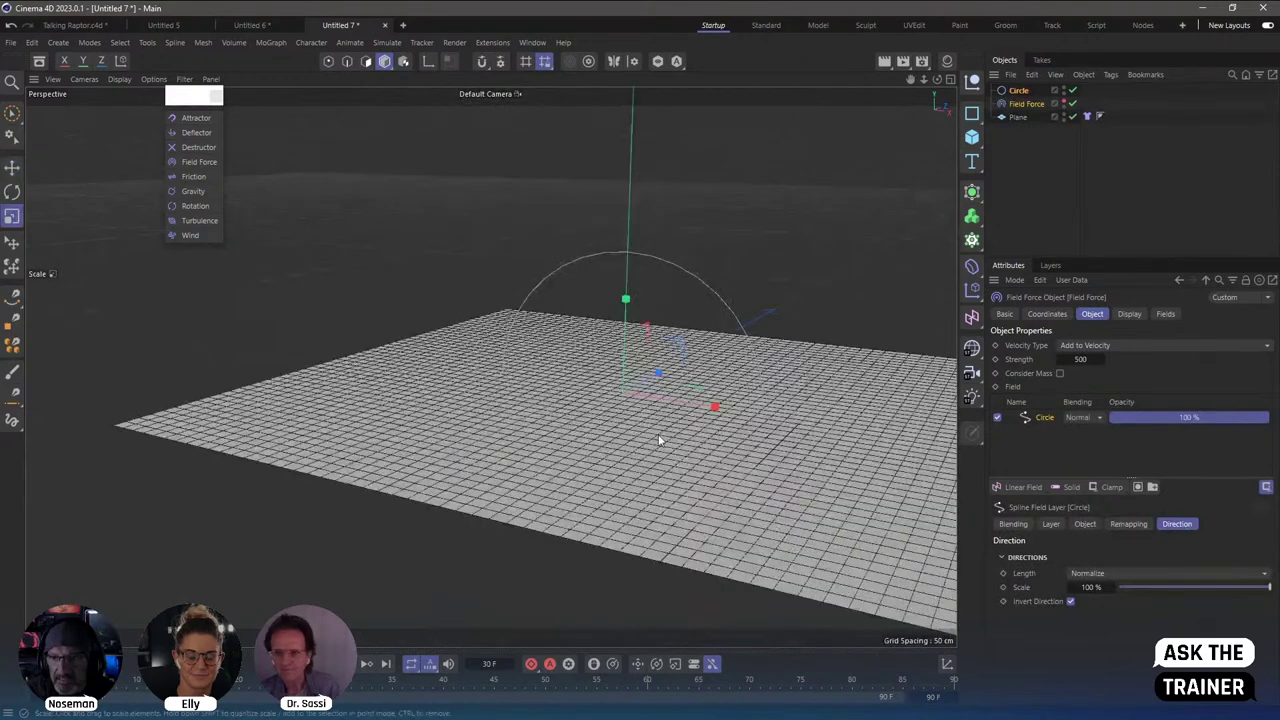
mouse_move(697, 453)
alt+mouse_down()
mouse_move(639, 456)
mouse_move(792, 344)
alt+mouse_up()
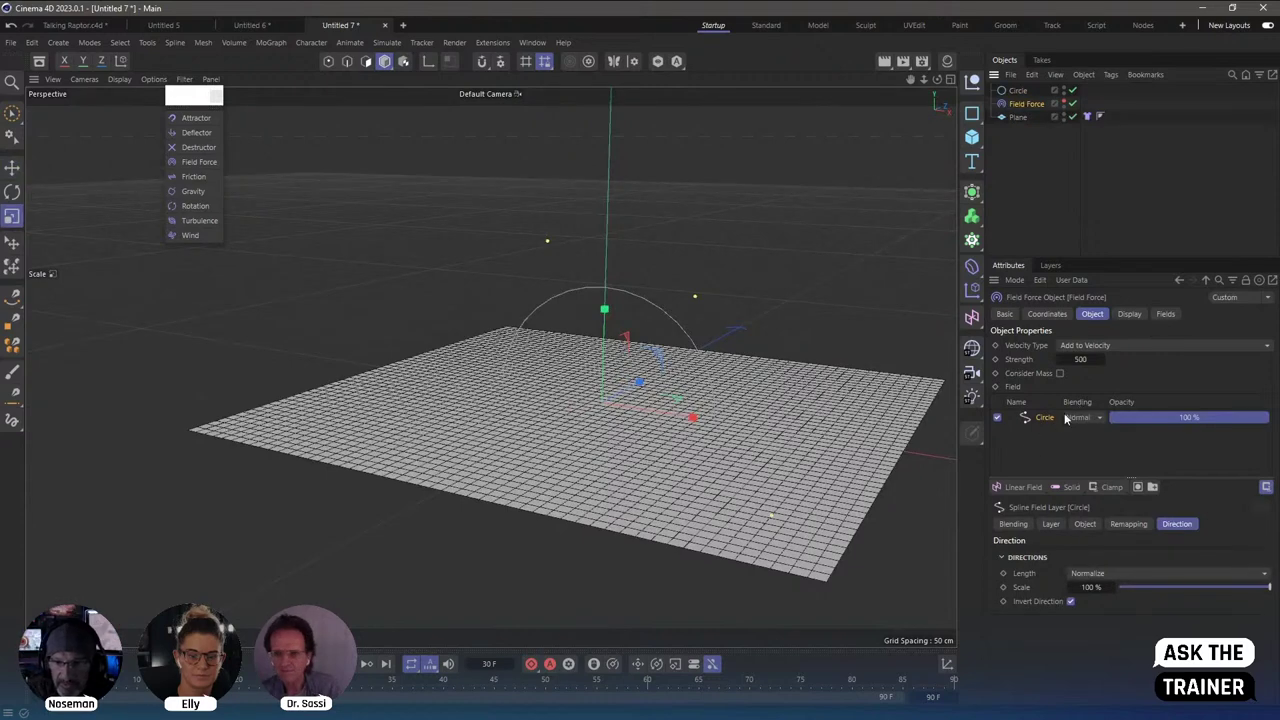
Thin the Field Force's vector lines to 15% density and bring up its field-type menu.
click(1068, 104)
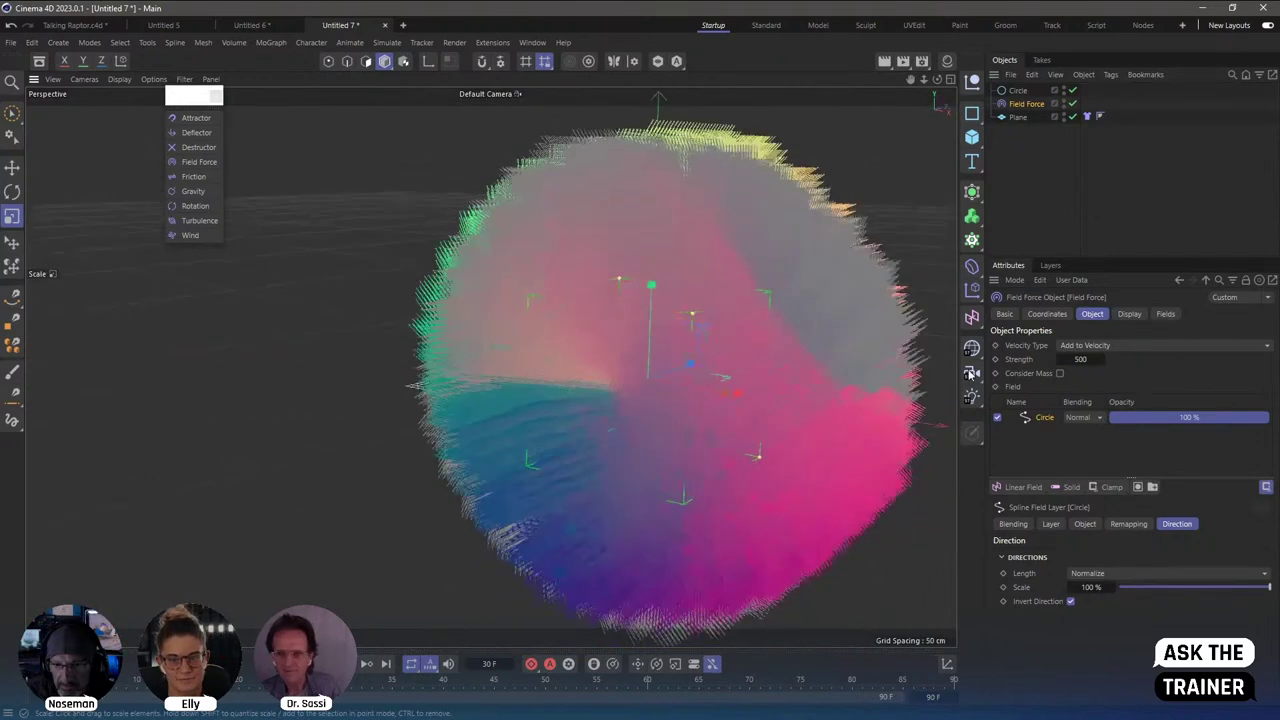
click(1129, 313)
drag(1182, 374, 1157, 374)
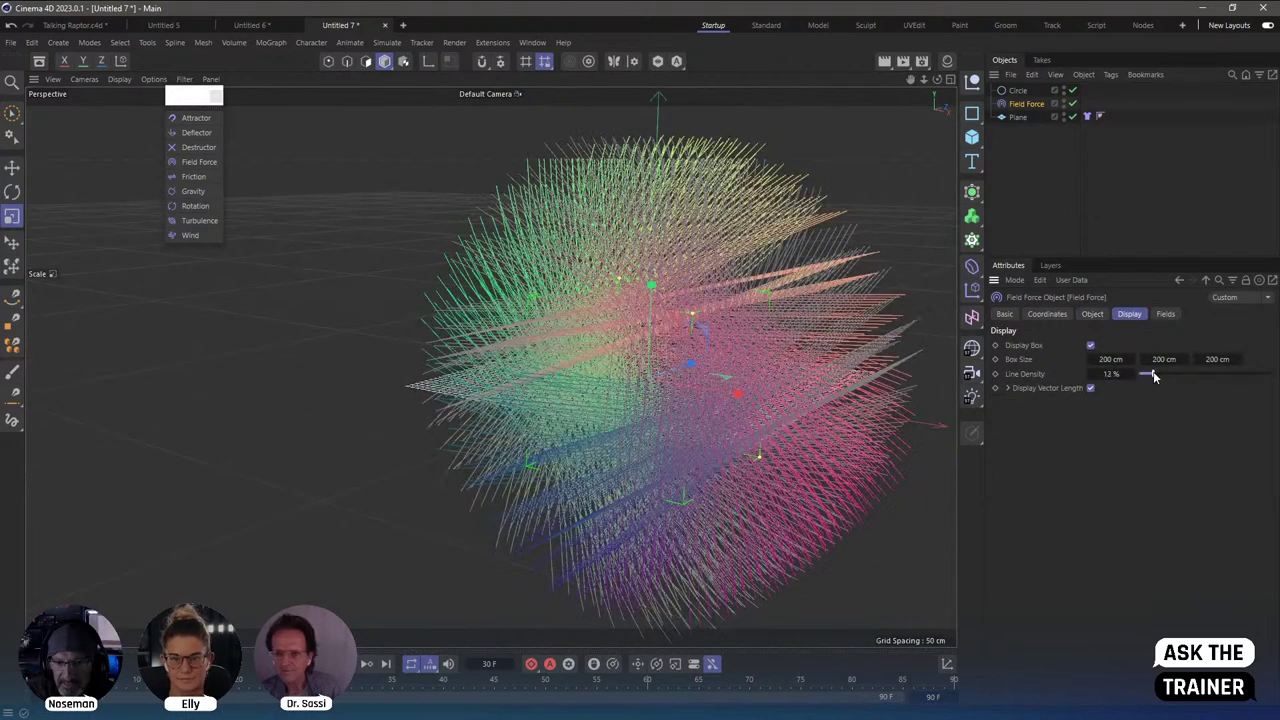
alt+drag(740, 348, 809, 339)
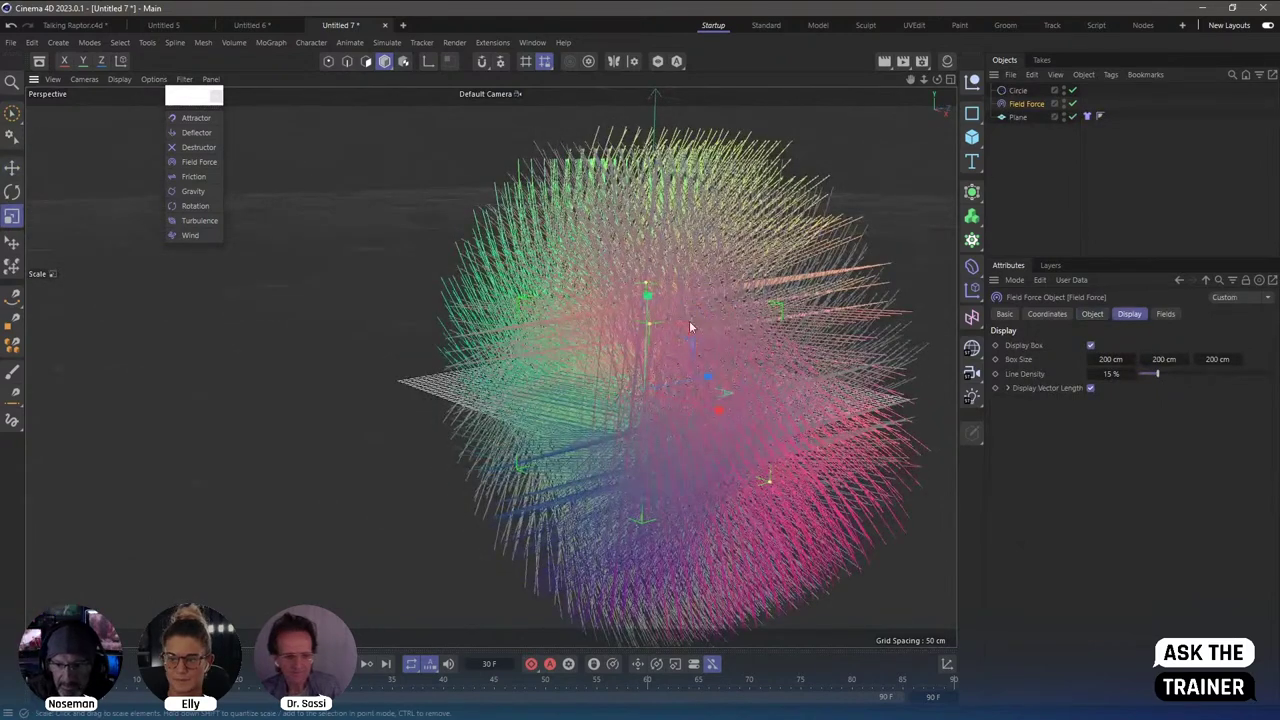
click(1091, 315)
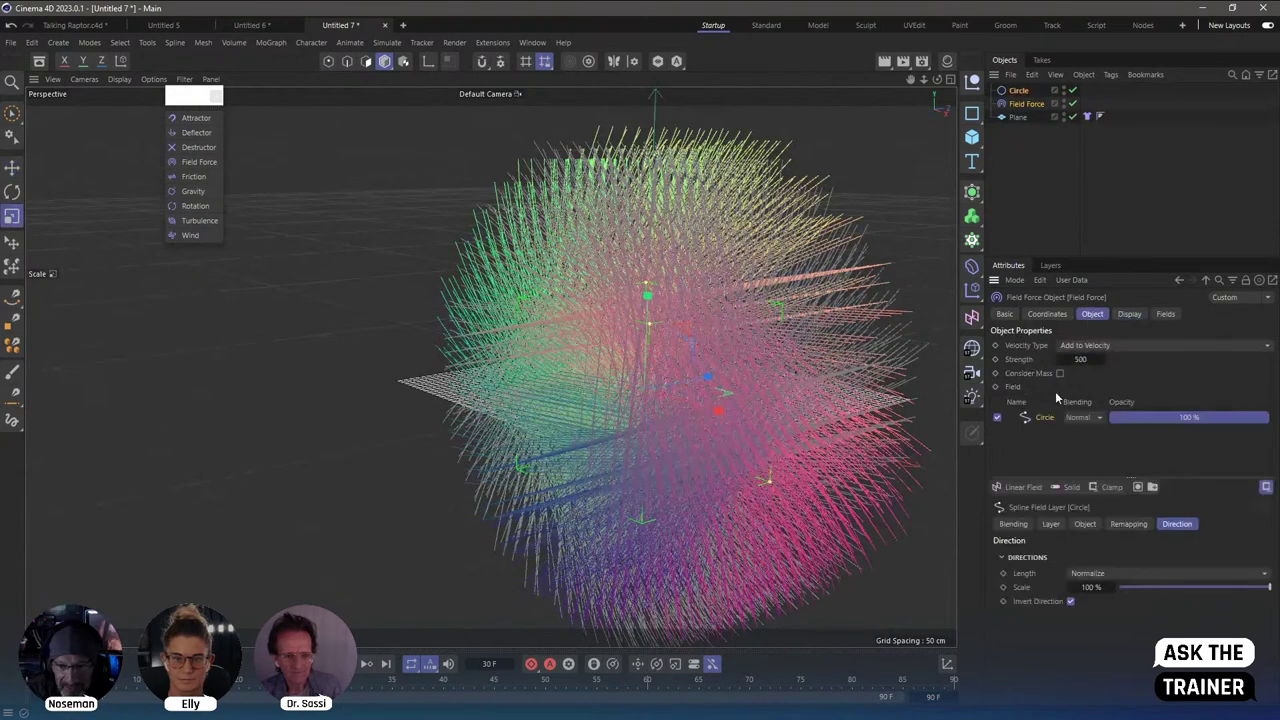
click(1166, 315)
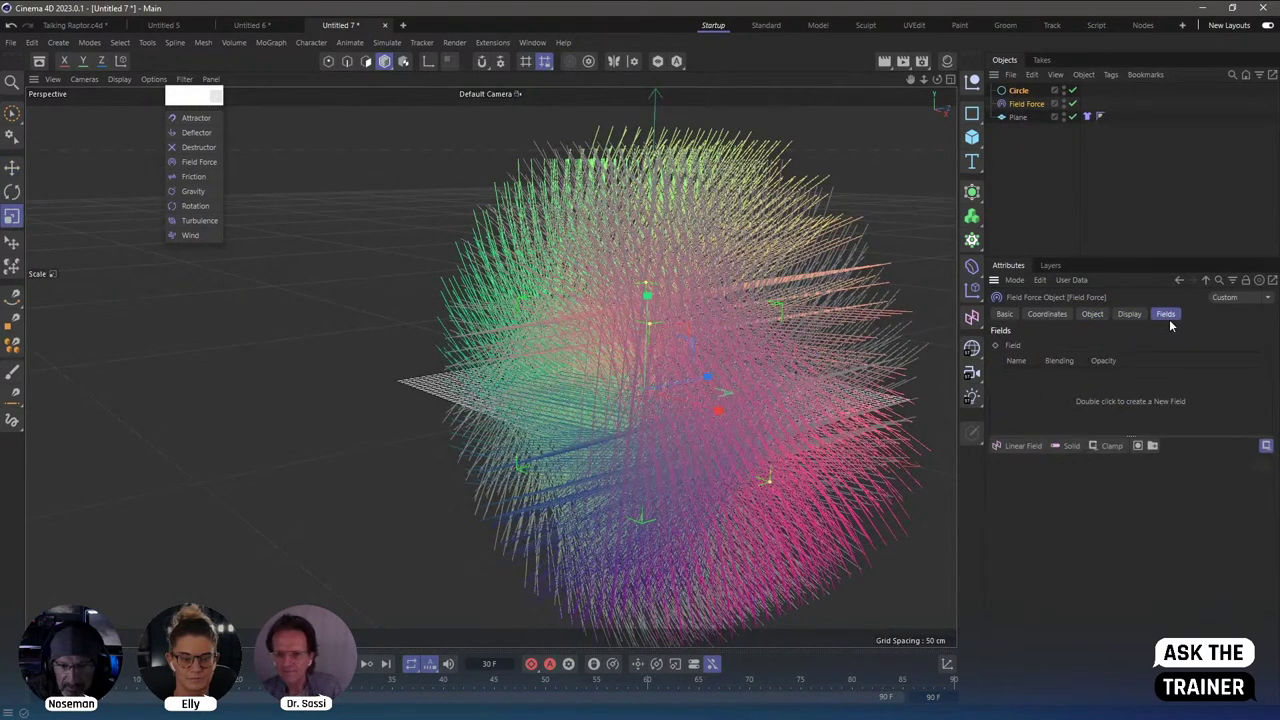
click(1022, 445)
Add a Spherical Field, play the cloth simulation, and extend the timeline to 300 frames.
click(1105, 497)
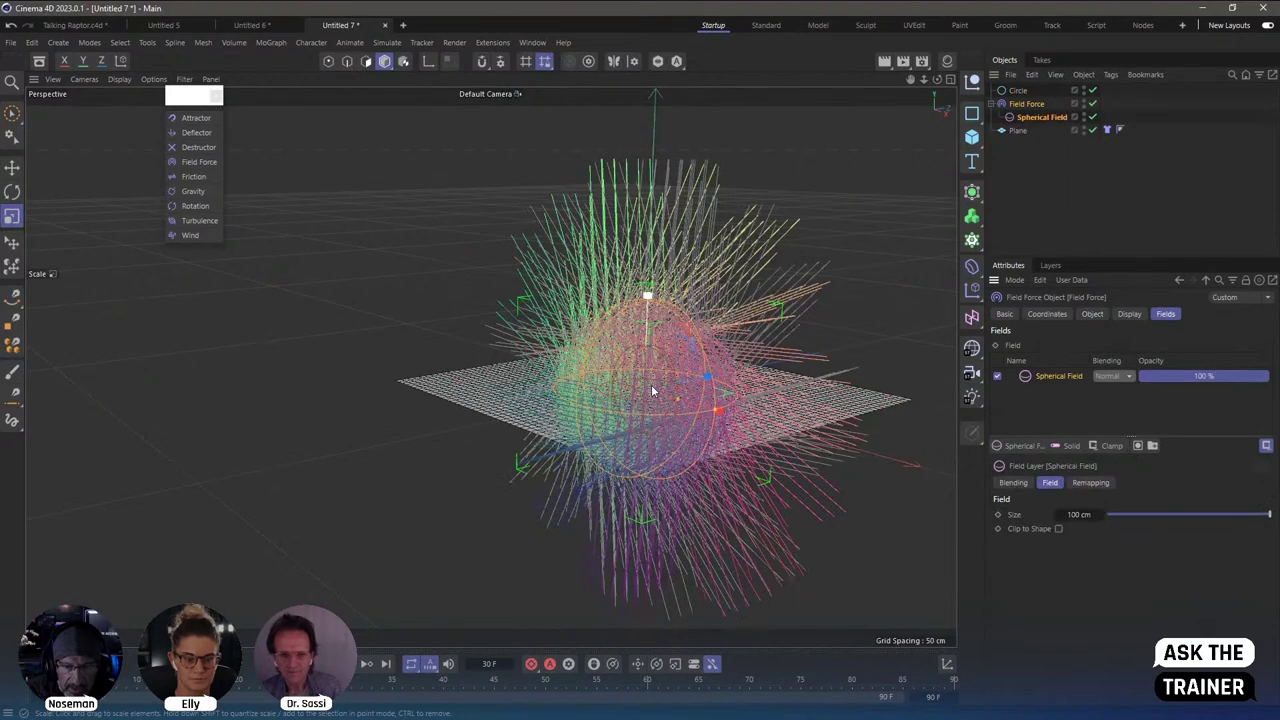
mouse_move(652, 391)
alt+mouse_down()
mouse_move(594, 385)
mouse_move(588, 355)
alt+mouse_up()
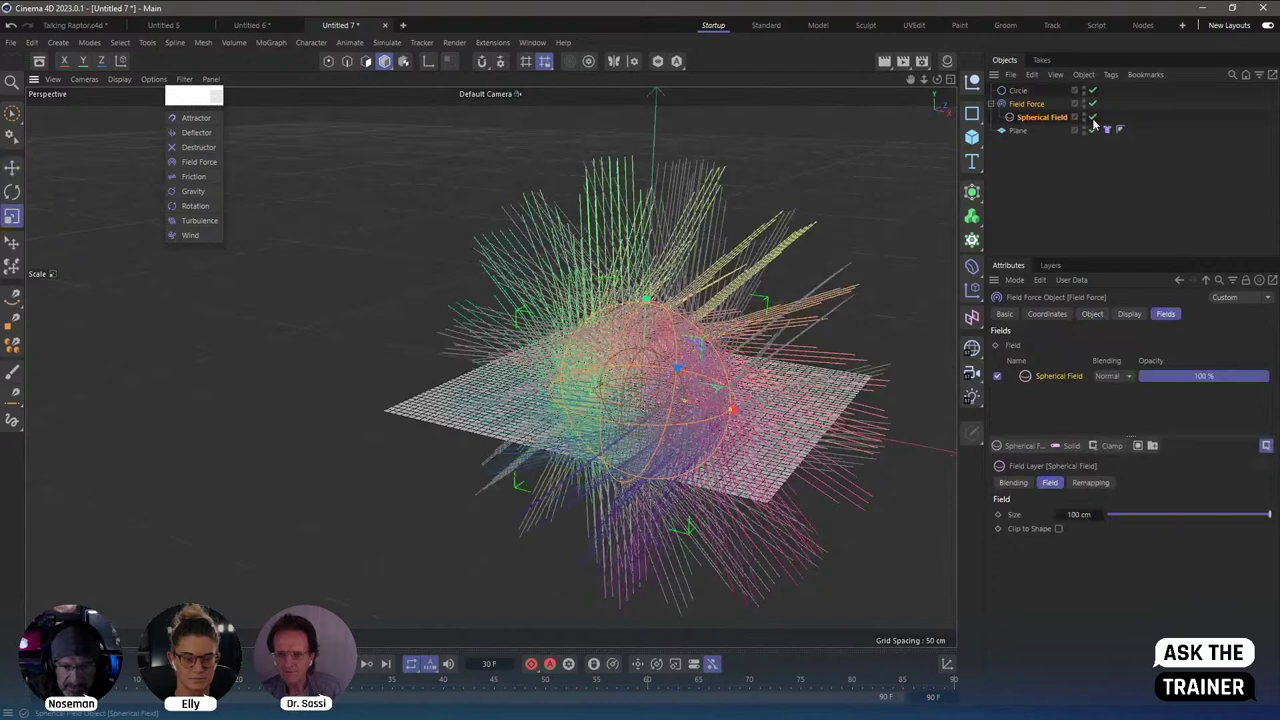
click(530, 510)
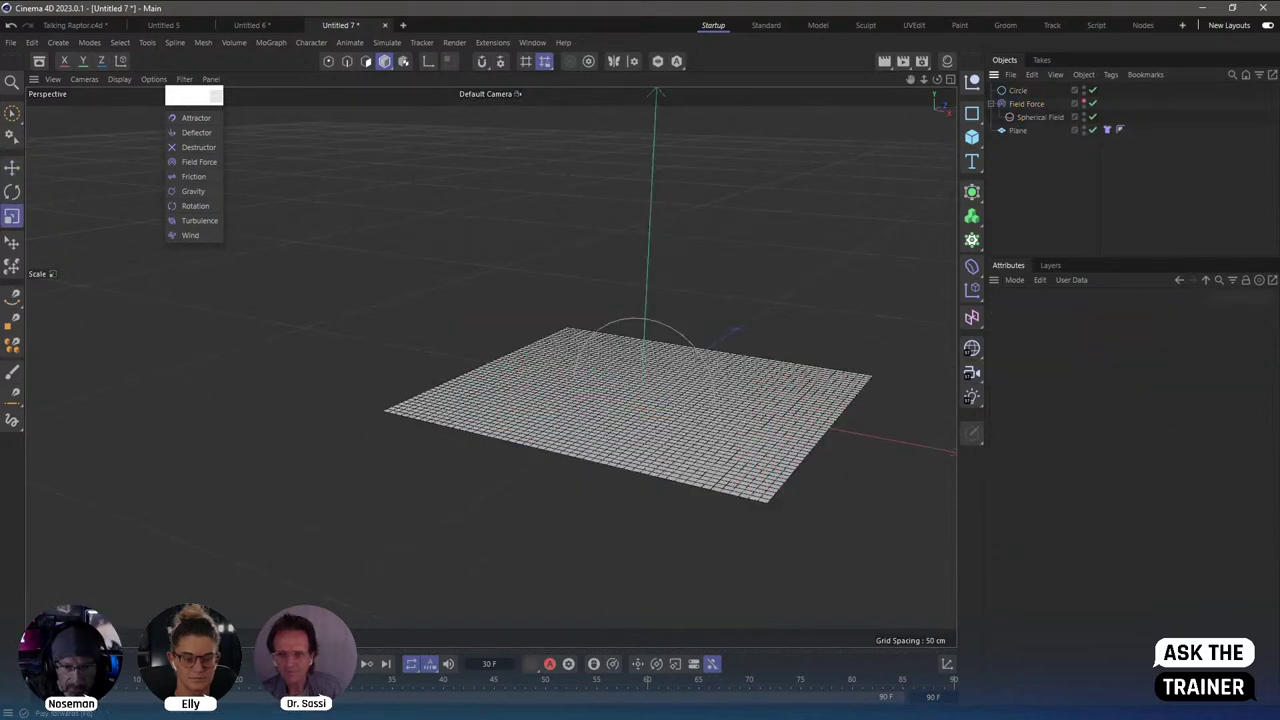
key(F8)
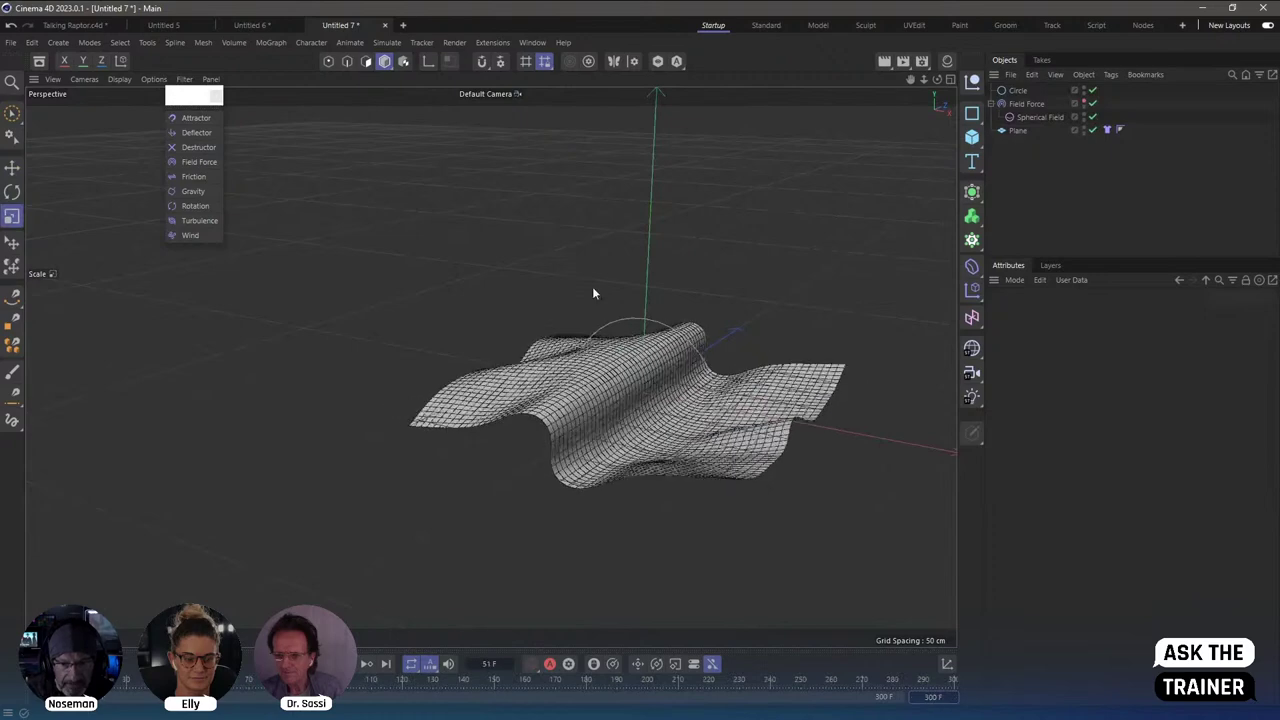
text(300)
key(Return)
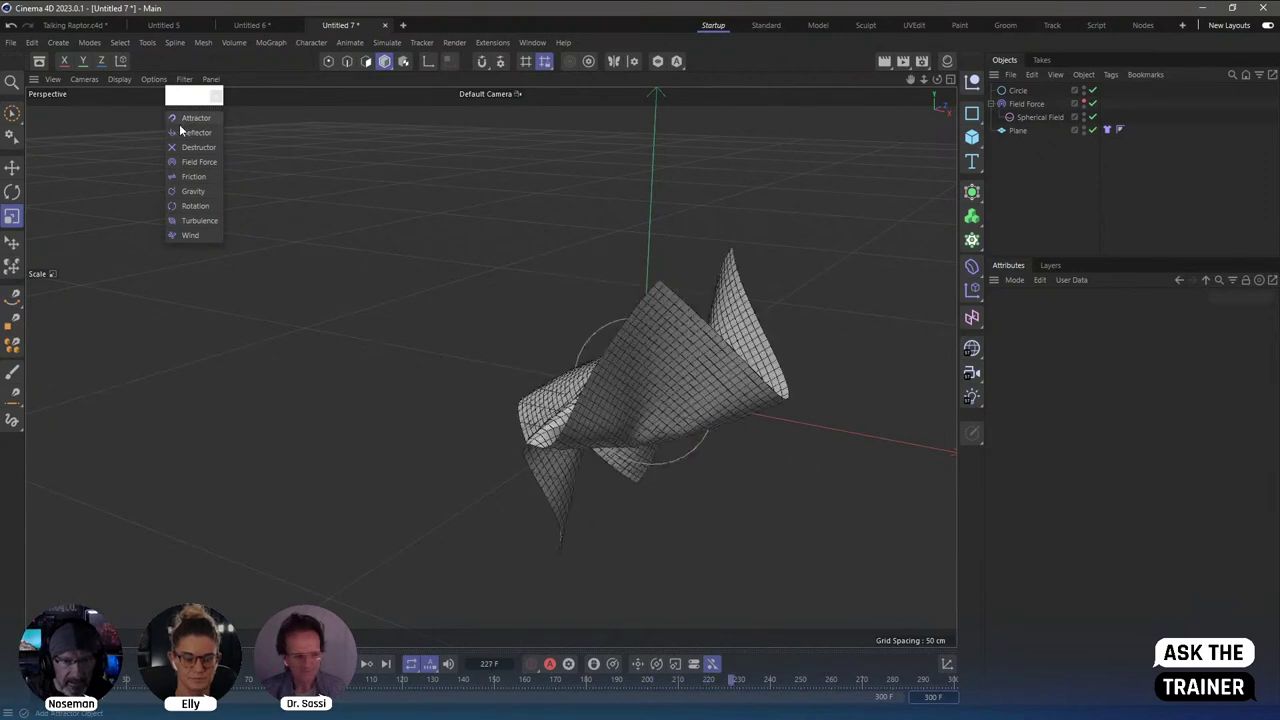
Add a Friction force with strength 500 in Force mode.
click(202, 175)
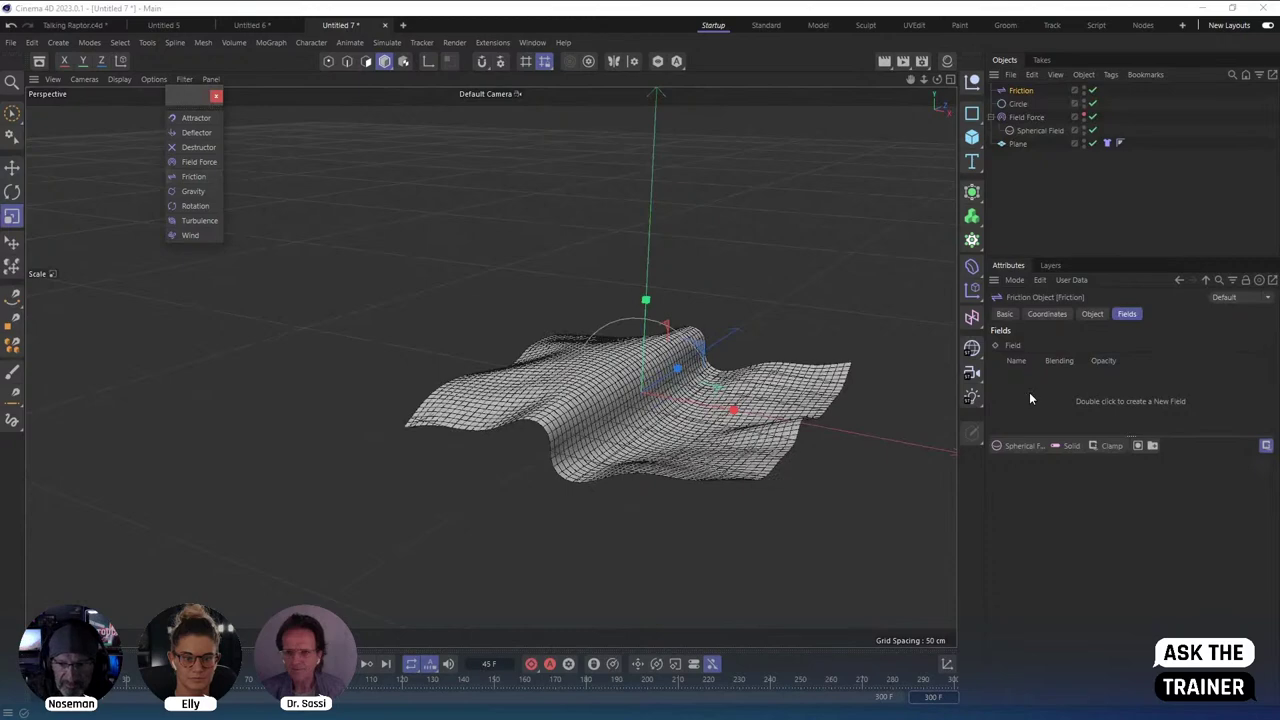
click(1092, 314)
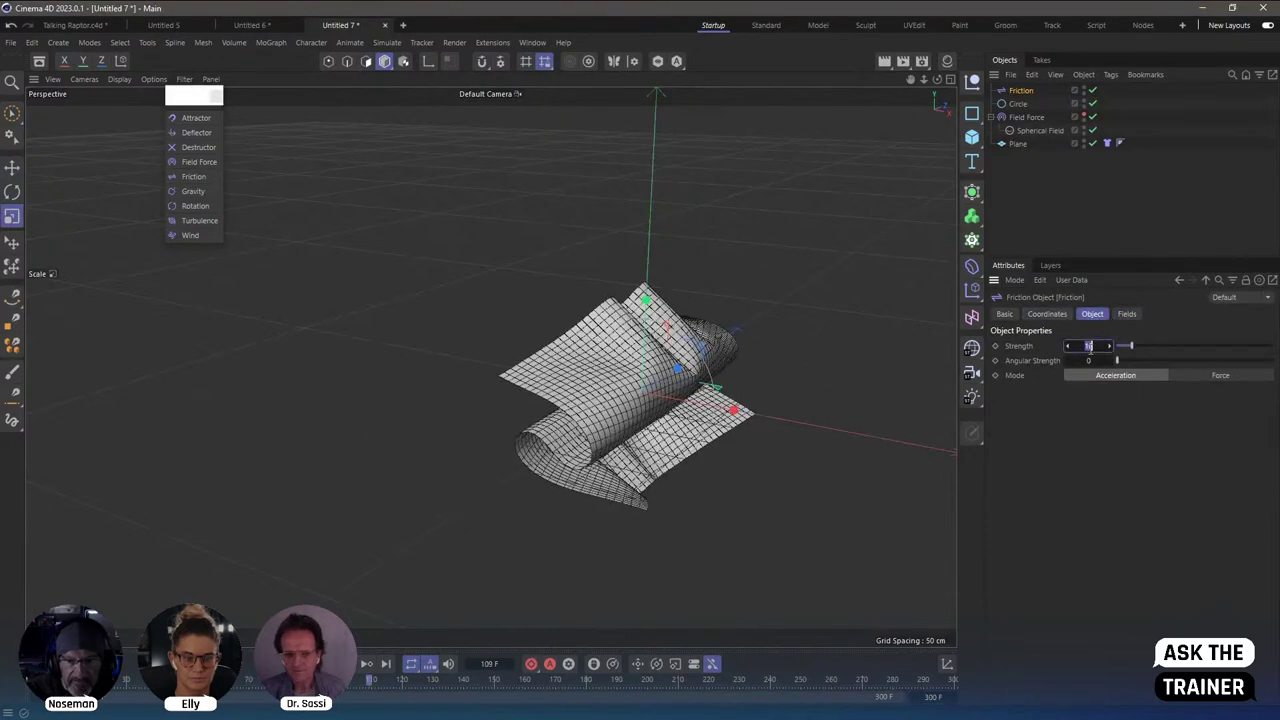
click(1088, 346)
text(500)
key(Return)
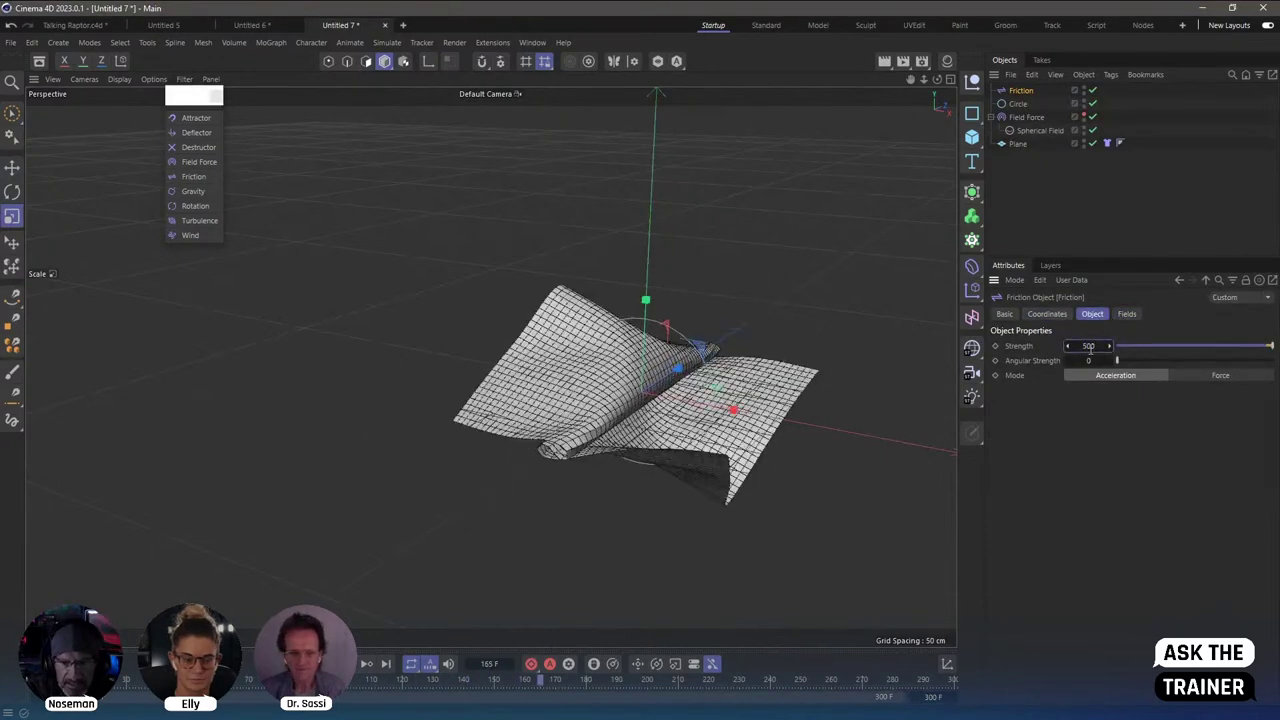
click(309, 664)
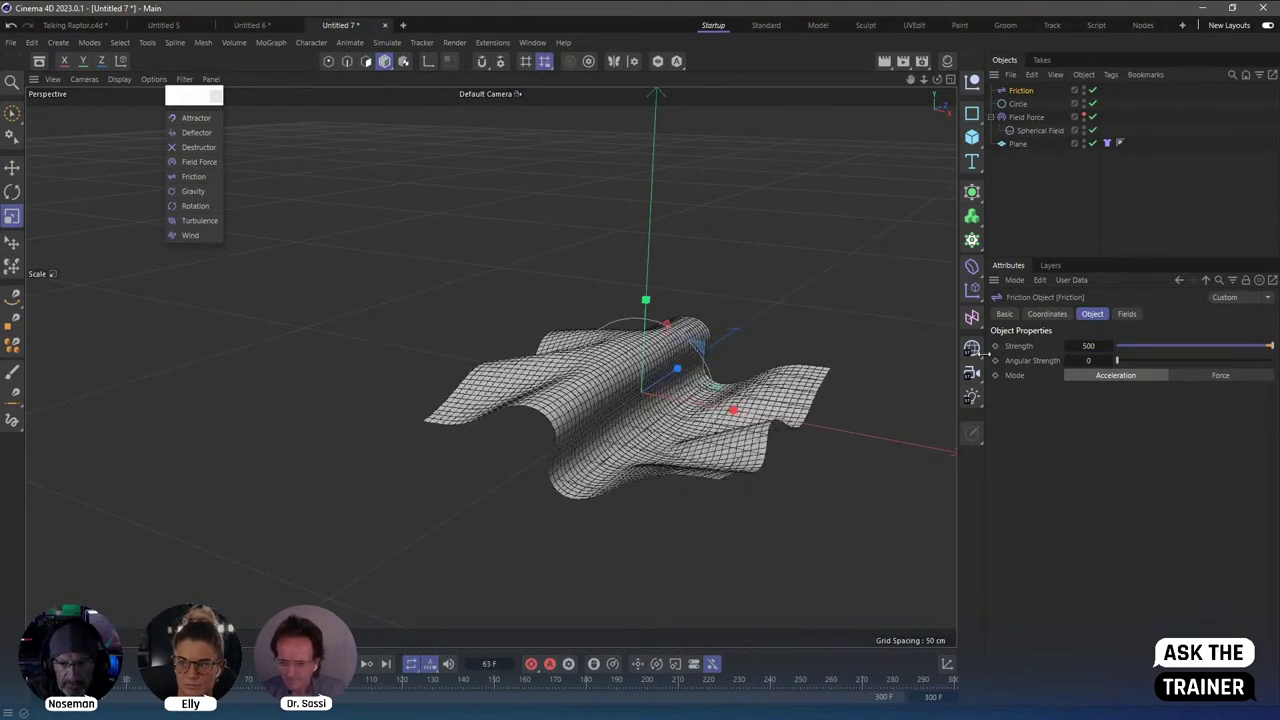
click(1209, 376)
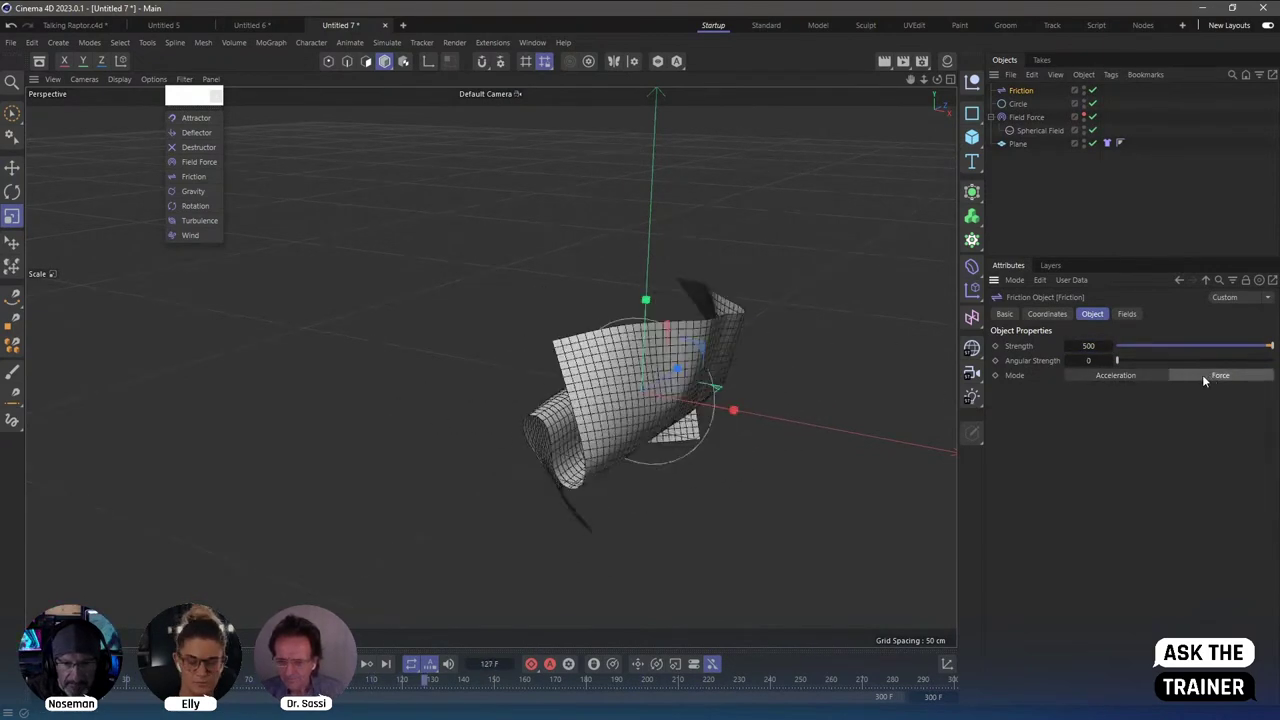
click(309, 664)
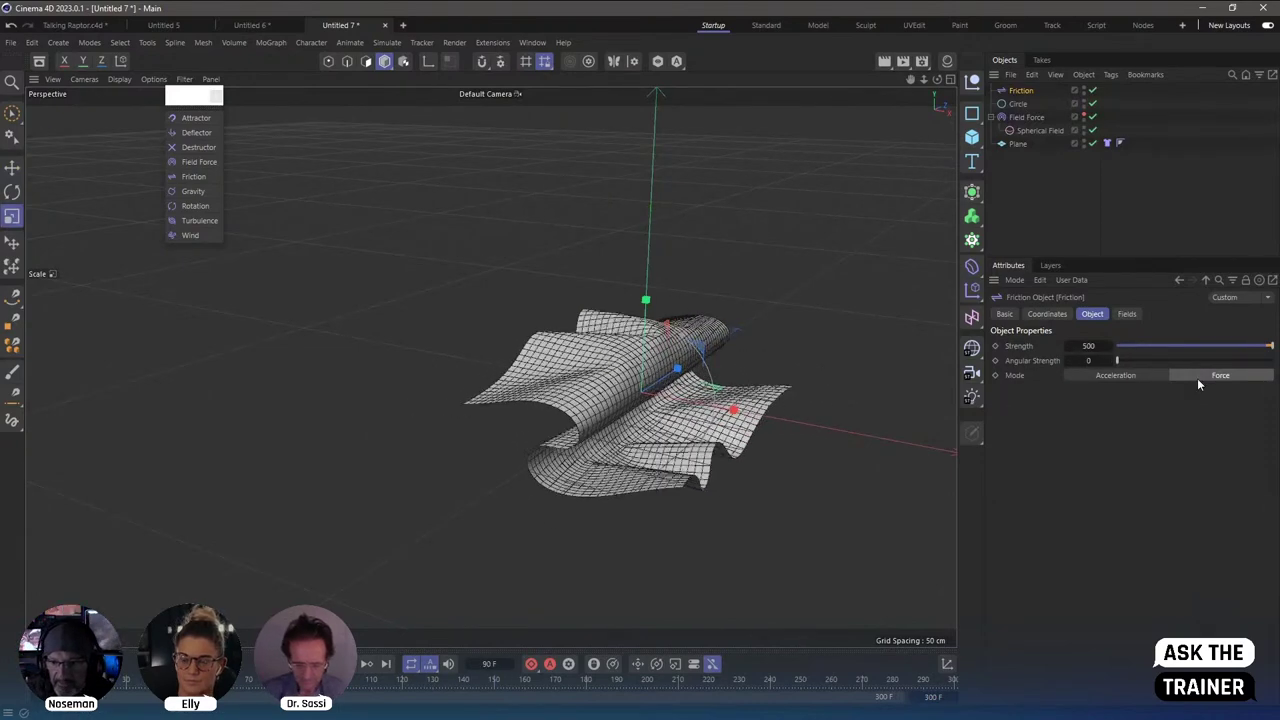
Give Friction a Spherical Field moved to the left and raise its strength to 5000.
click(1127, 313)
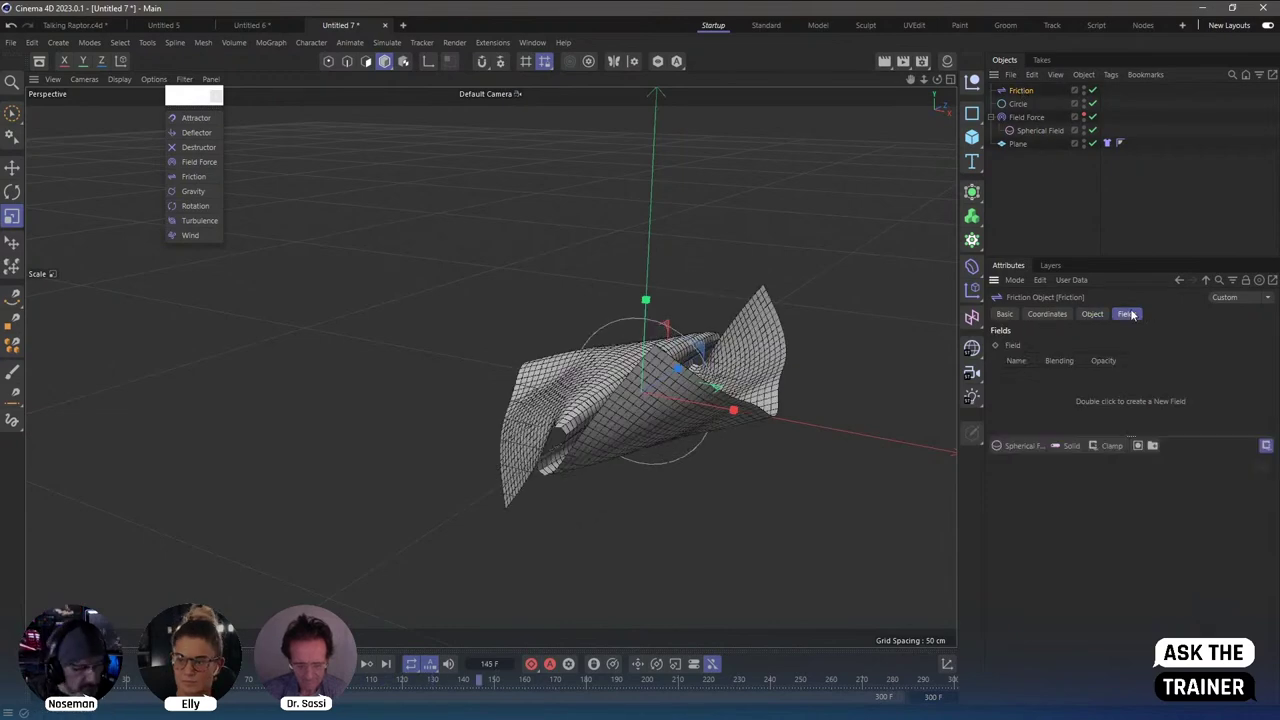
click(1018, 447)
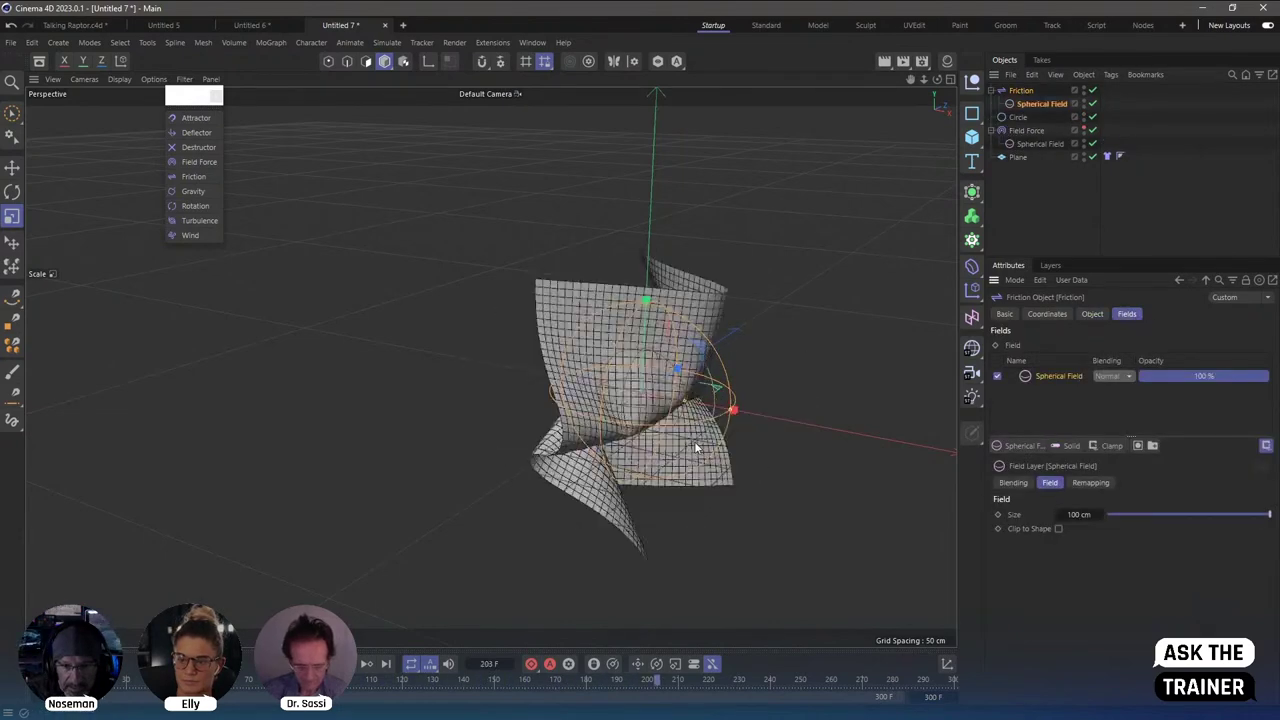
key(e)
drag(628, 393, 589, 384)
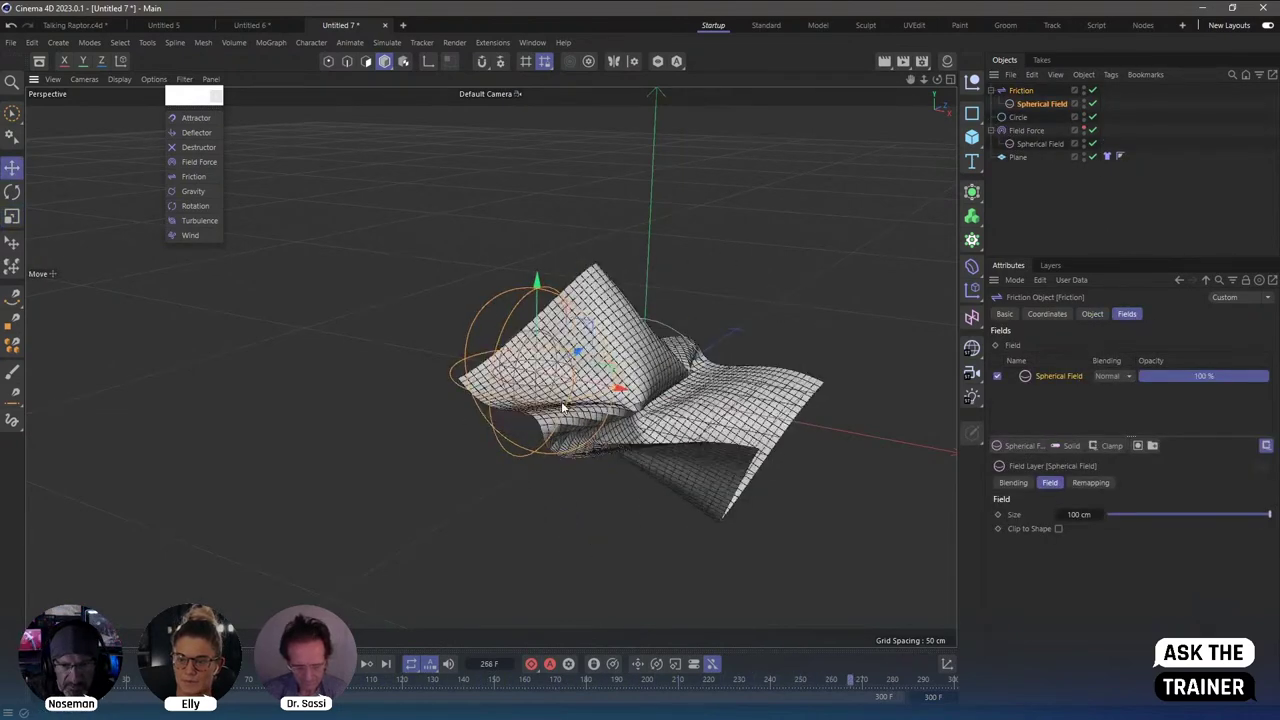
click(295, 663)
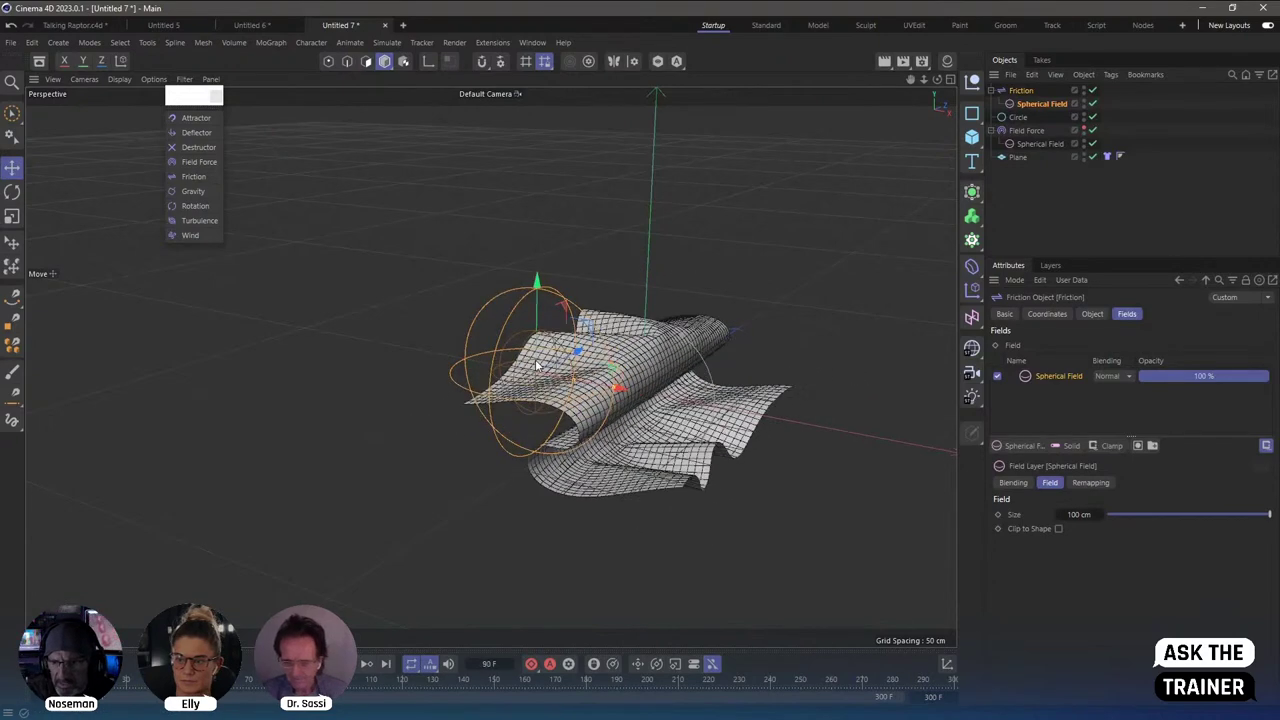
click(1020, 90)
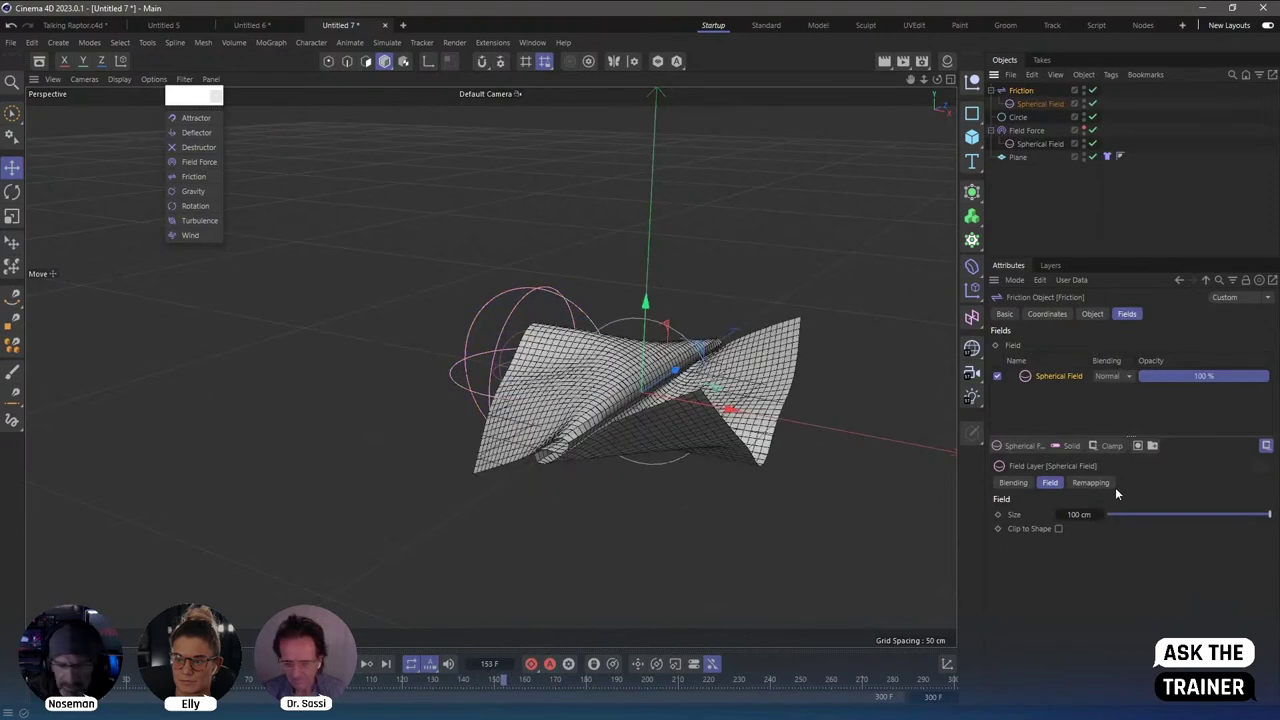
click(1090, 315)
text(500)
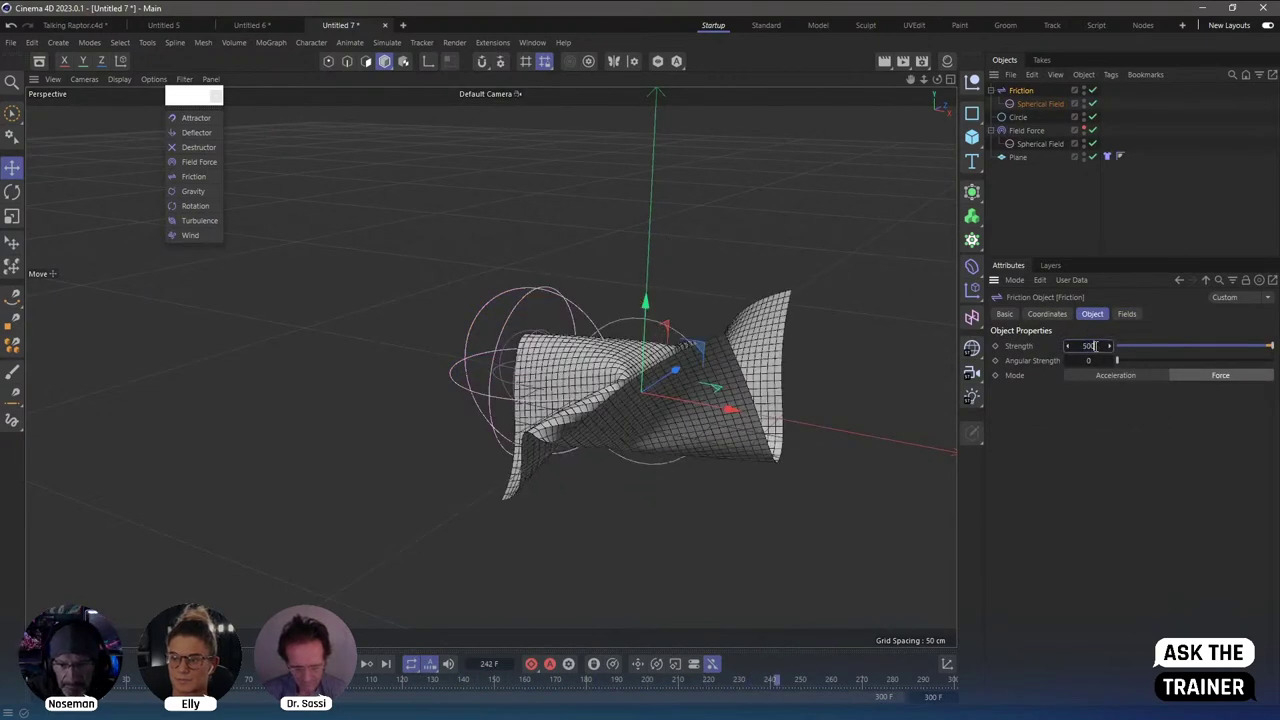
text(0)
key(Return)
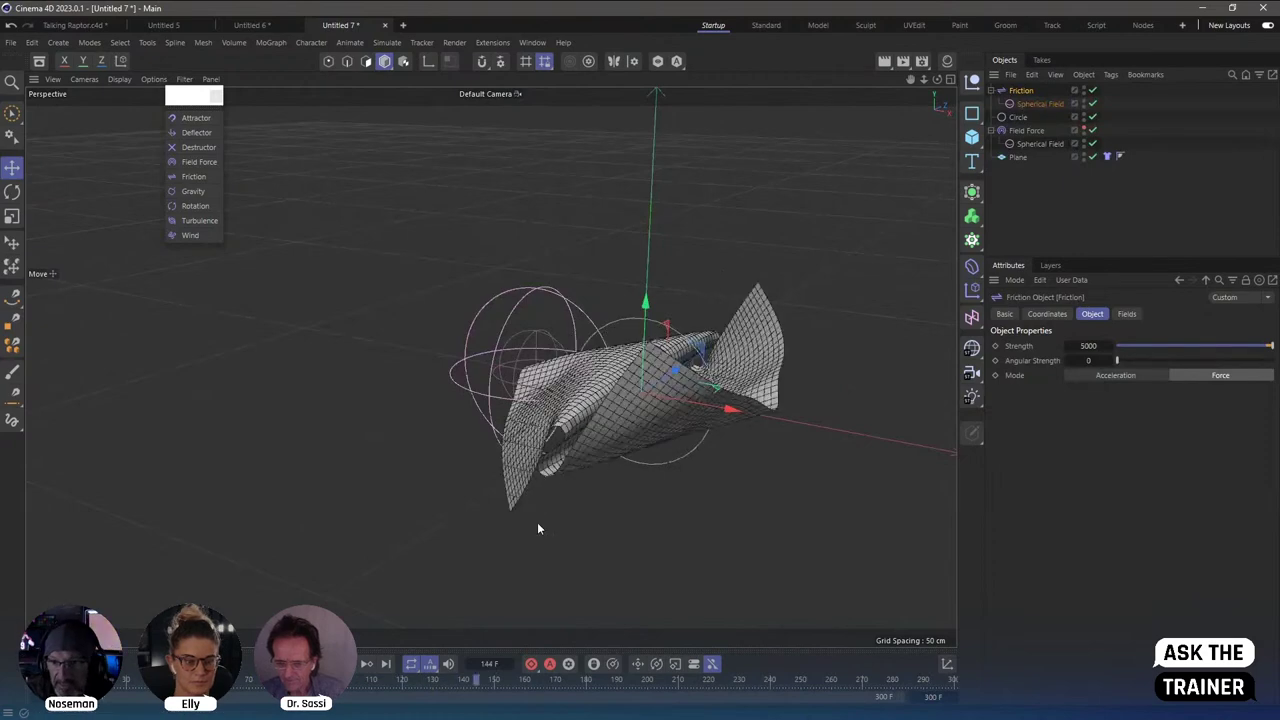
Set the plane's cloth Stretchiness to 30 (Bendiness 10) and replay the simulation.
click(1107, 156)
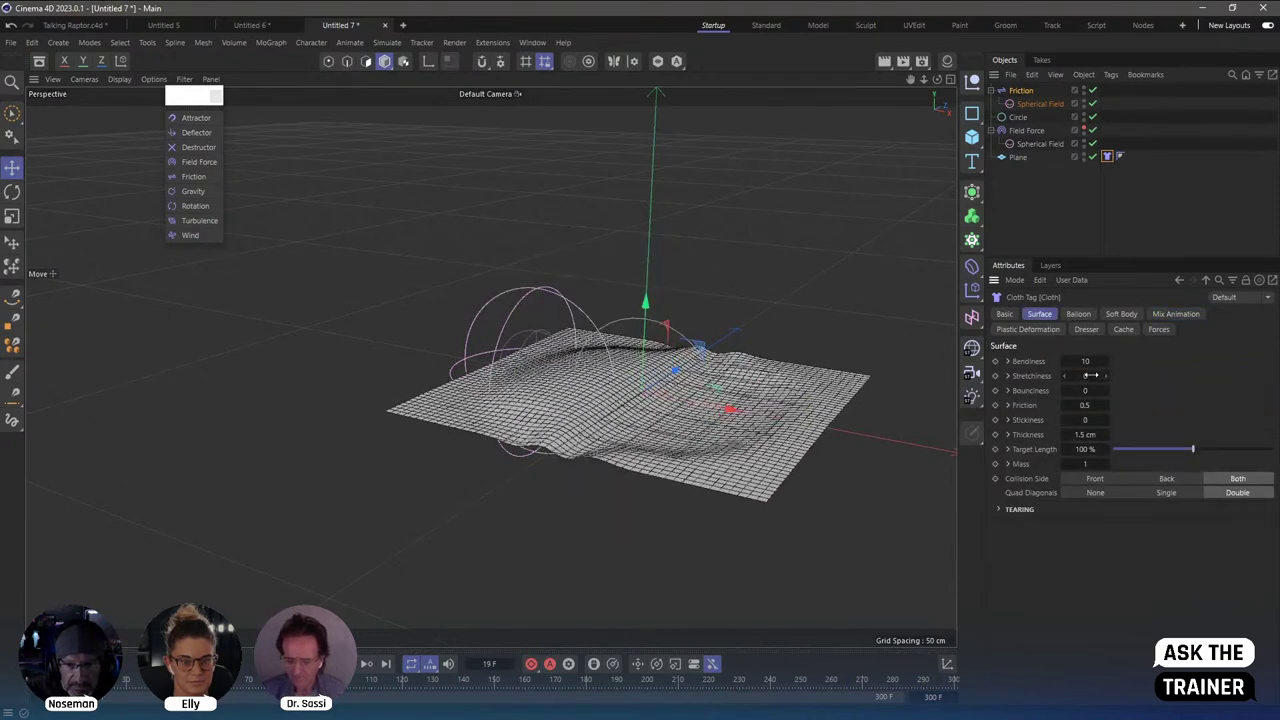
drag(1090, 375, 220, 598)
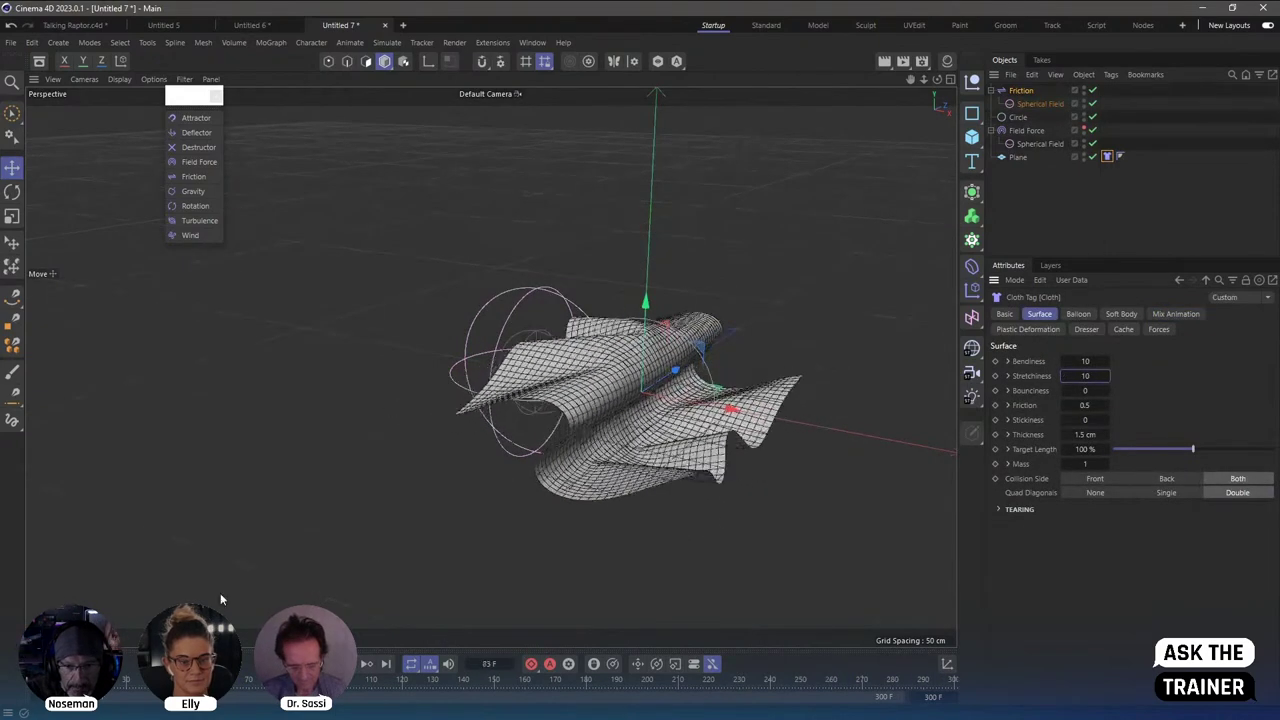
click(271, 663)
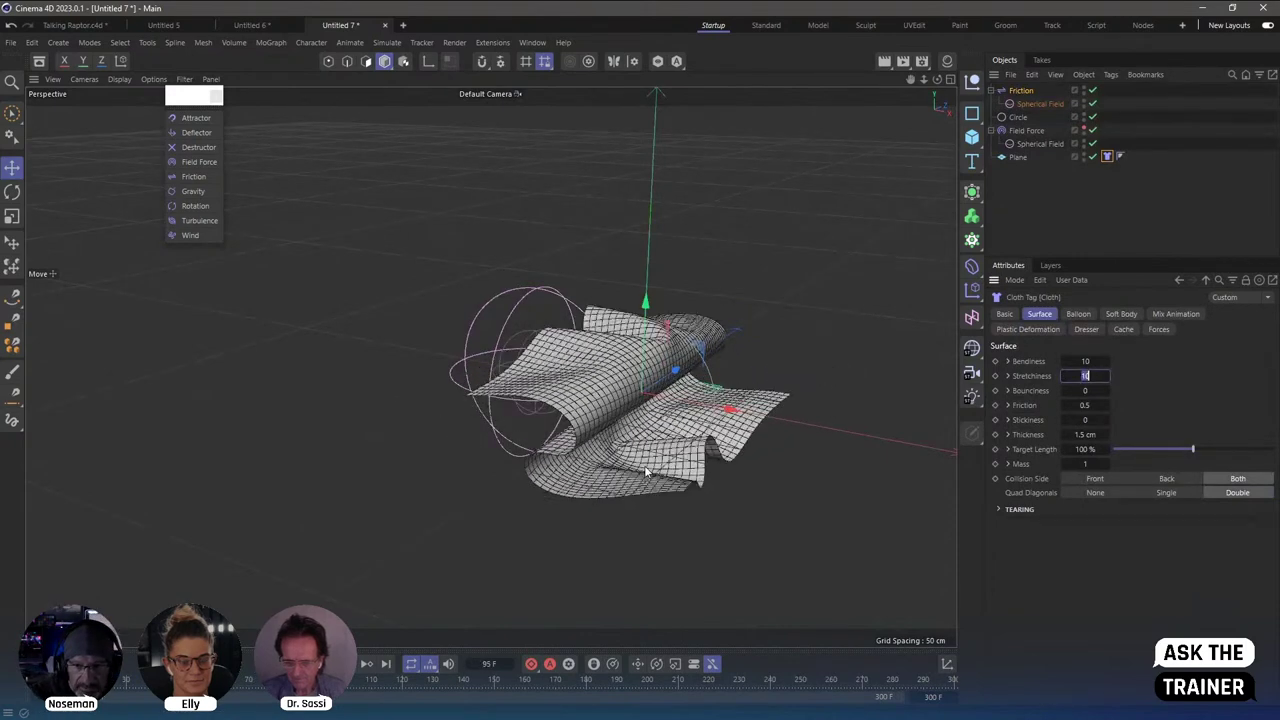
text(30)
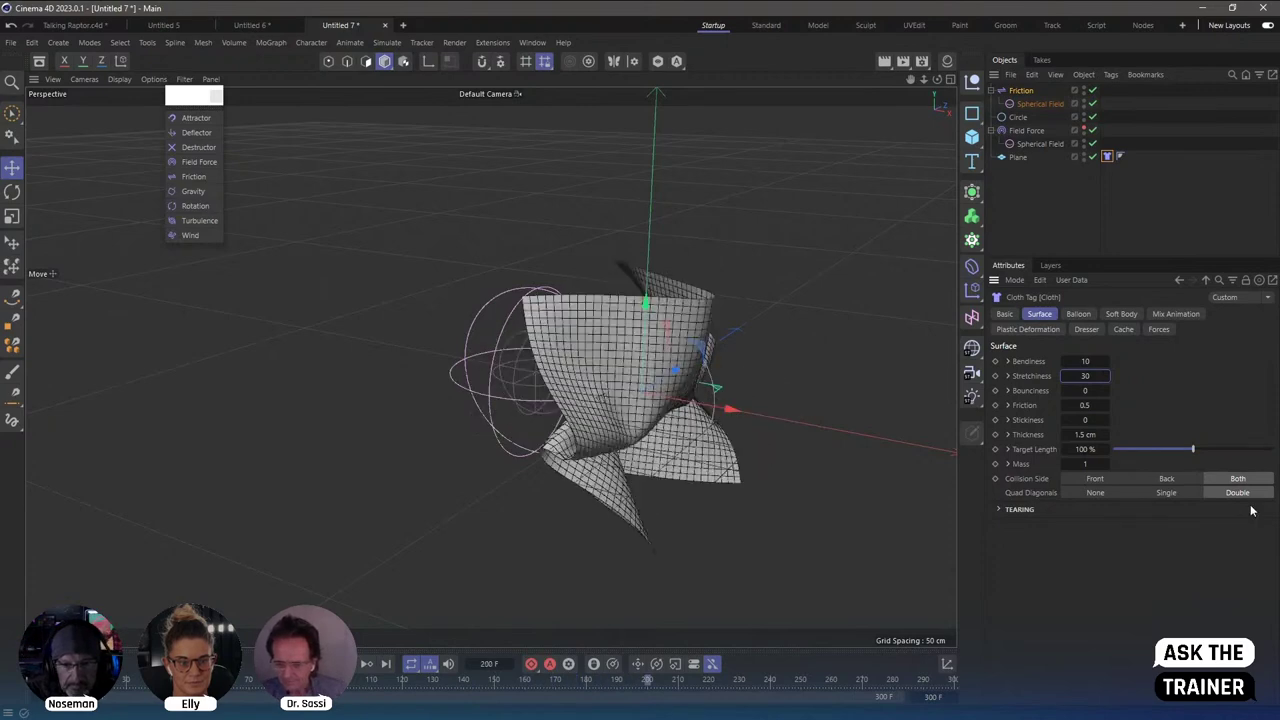
click(290, 664)
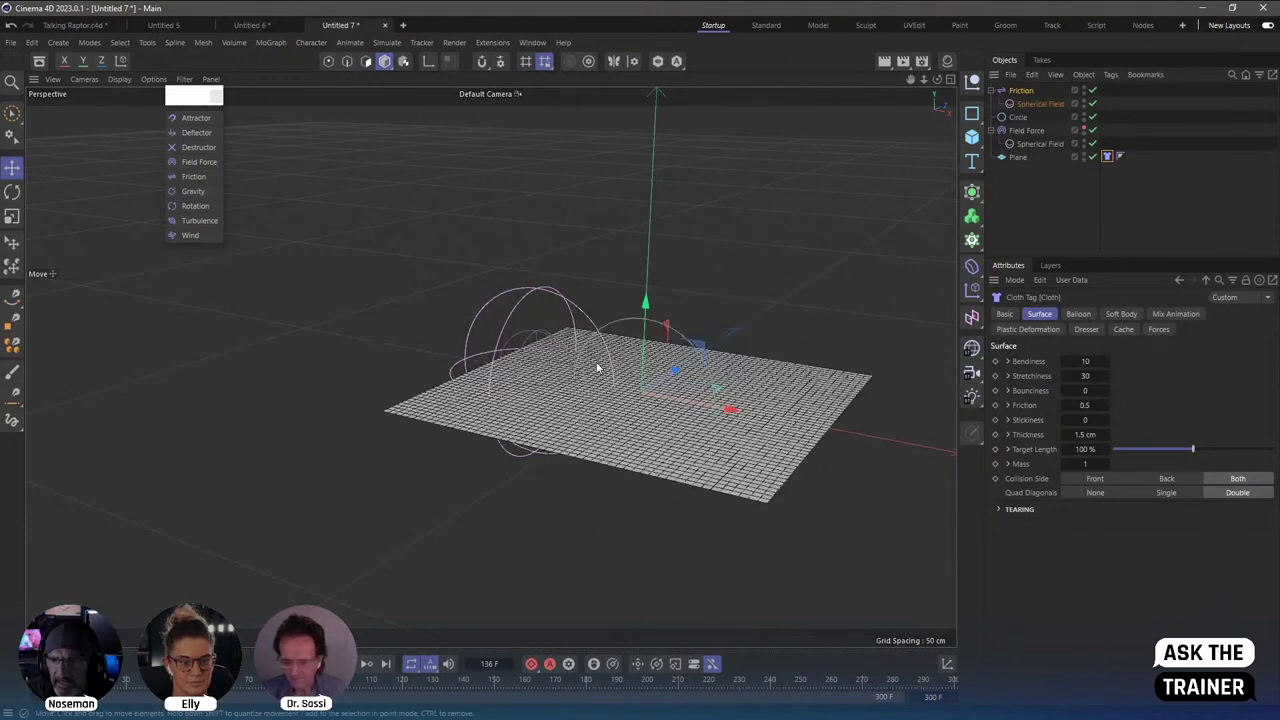
scroll(639, 384, up, 2)
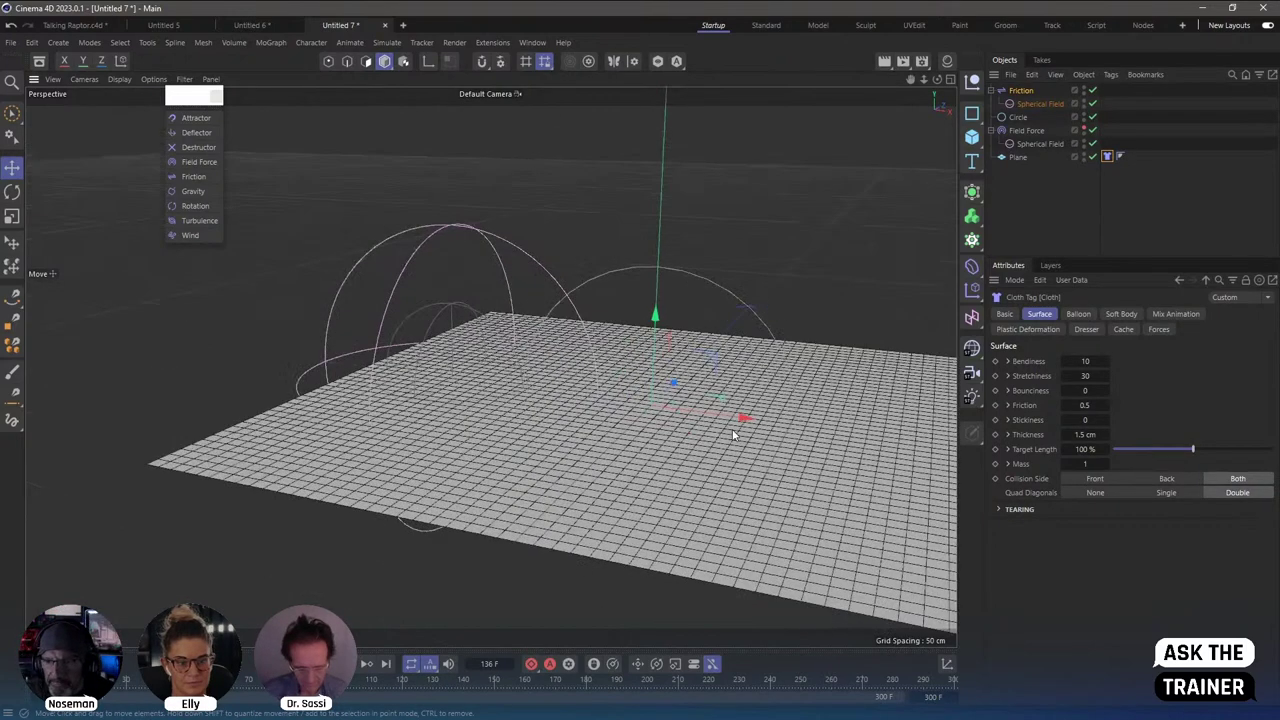
scroll(639, 384, up, 2)
Delete the Friction force and its leftover Spherical Field from the scene.
click(1017, 91)
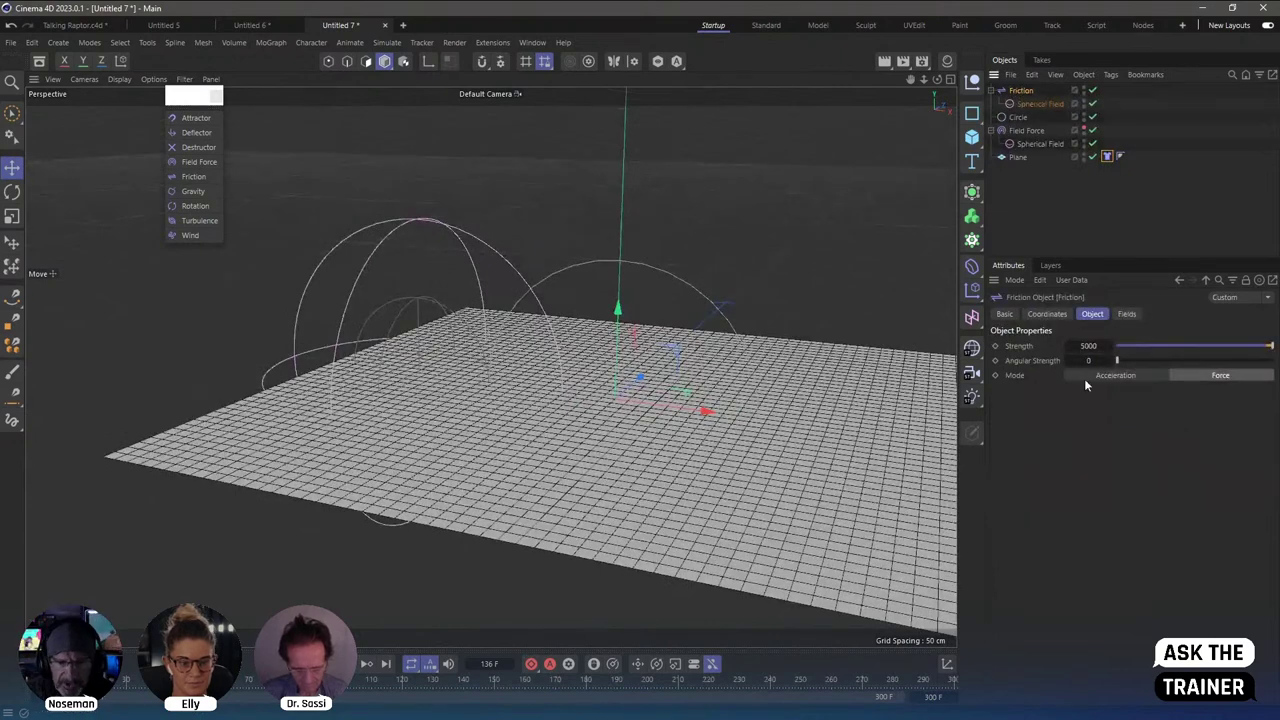
click(1142, 361)
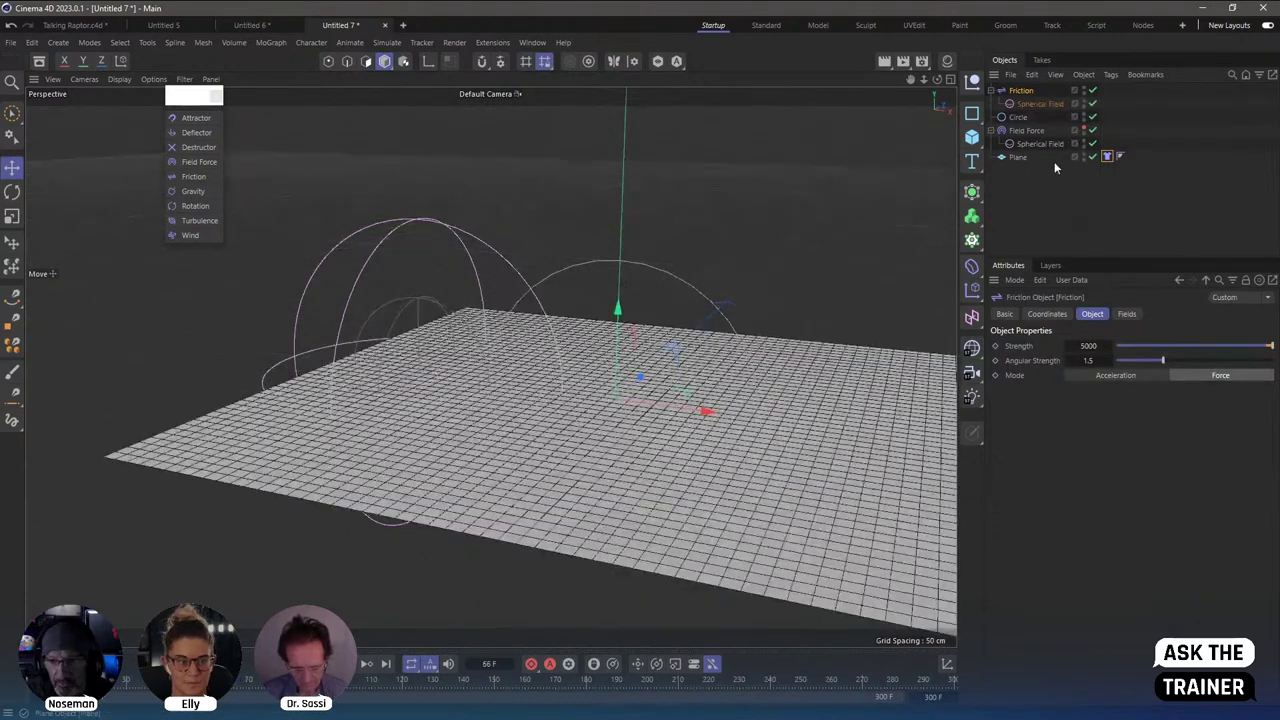
click(1020, 92)
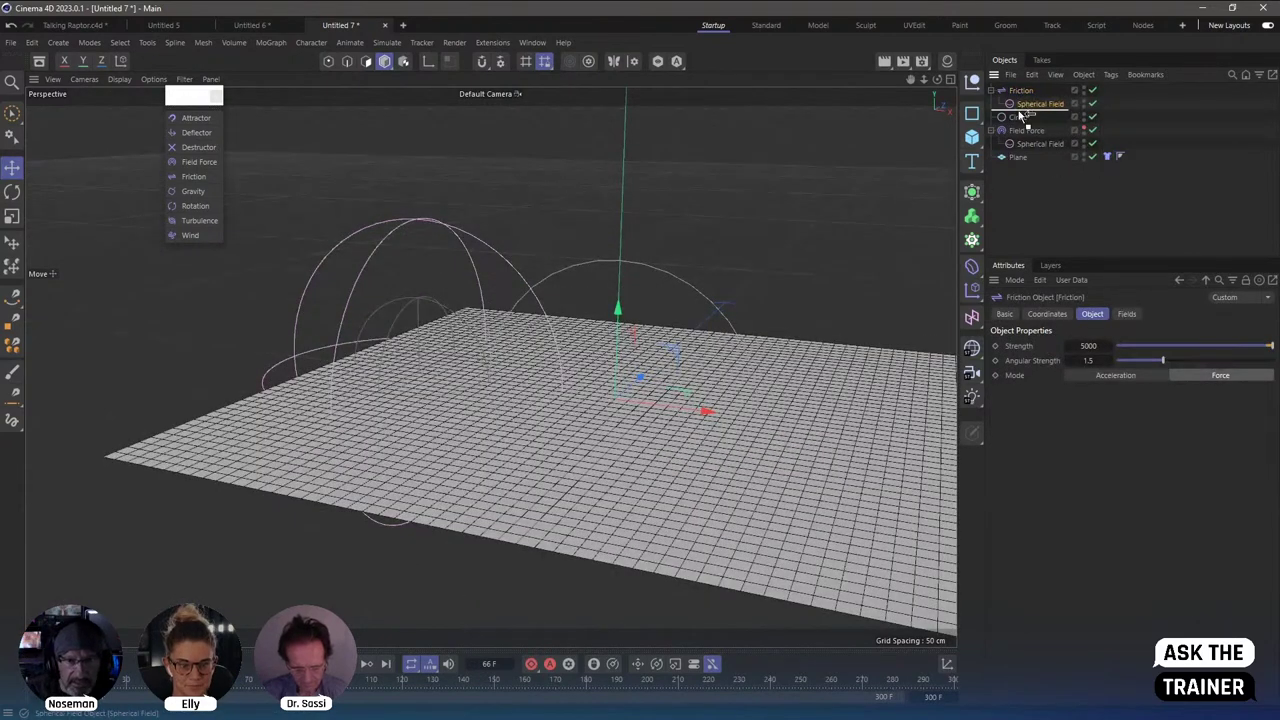
drag(1022, 116, 1022, 112)
key(Delete)
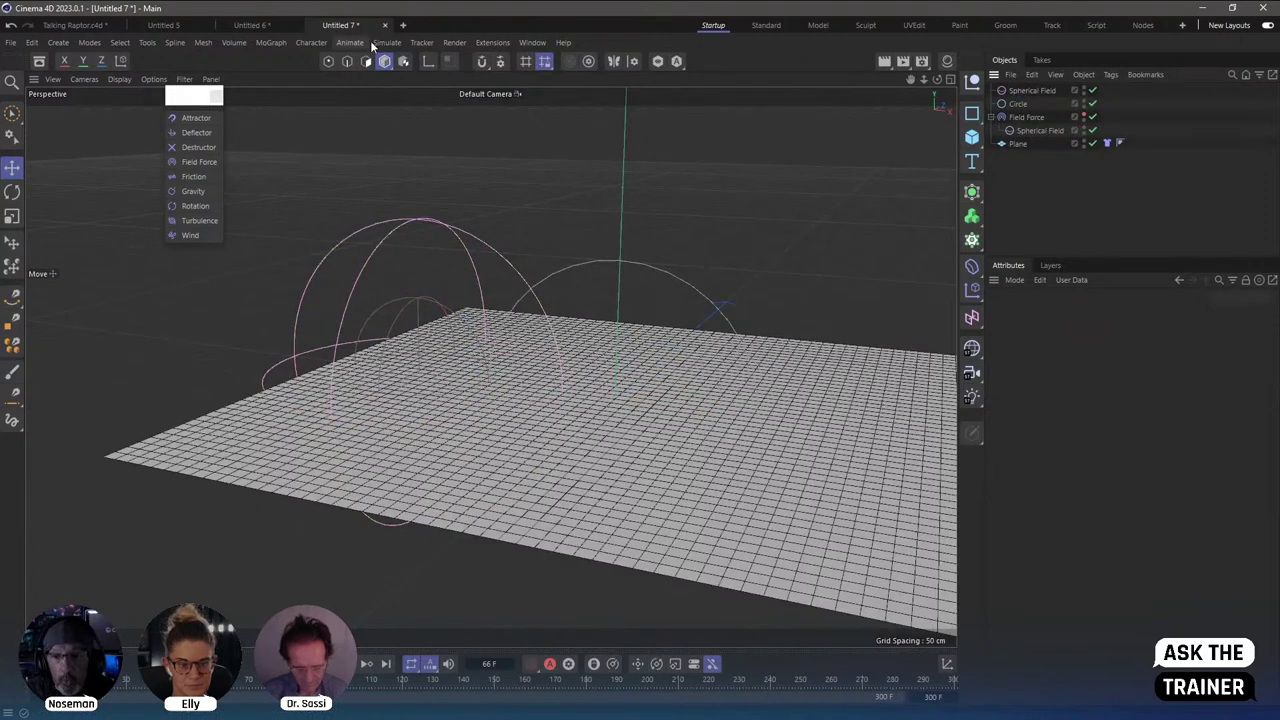
click(380, 42)
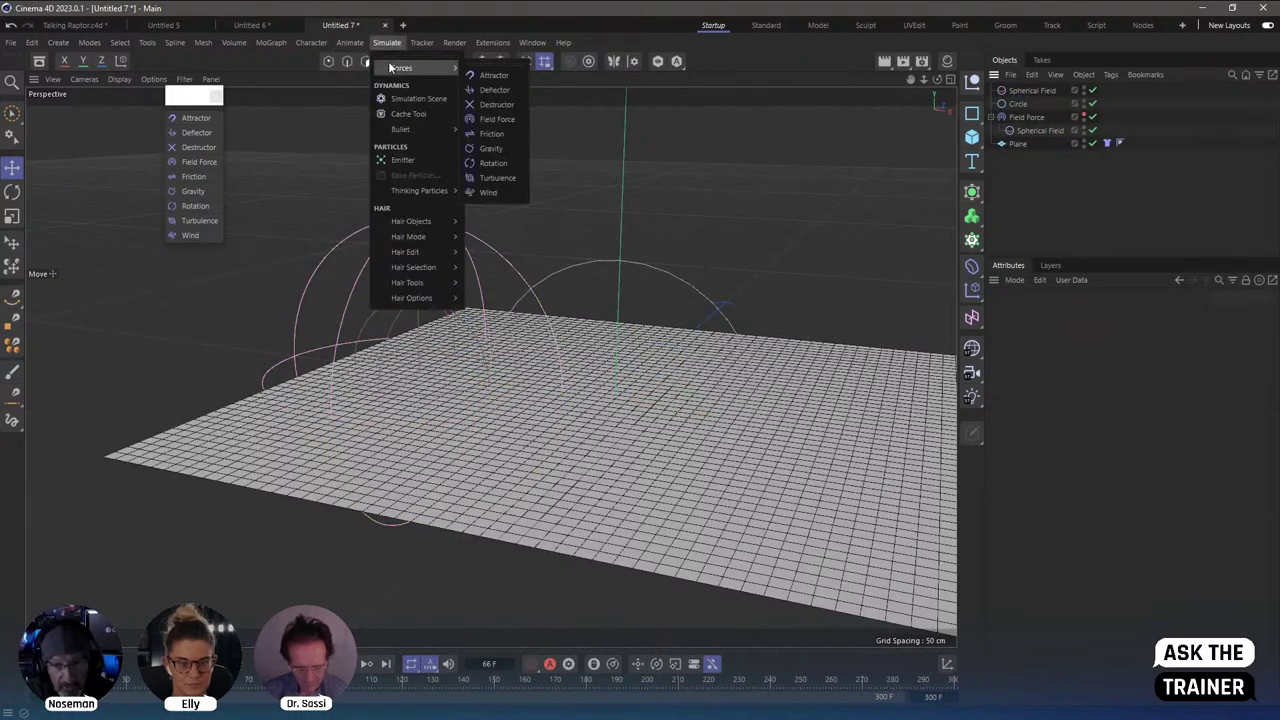
click(1020, 95)
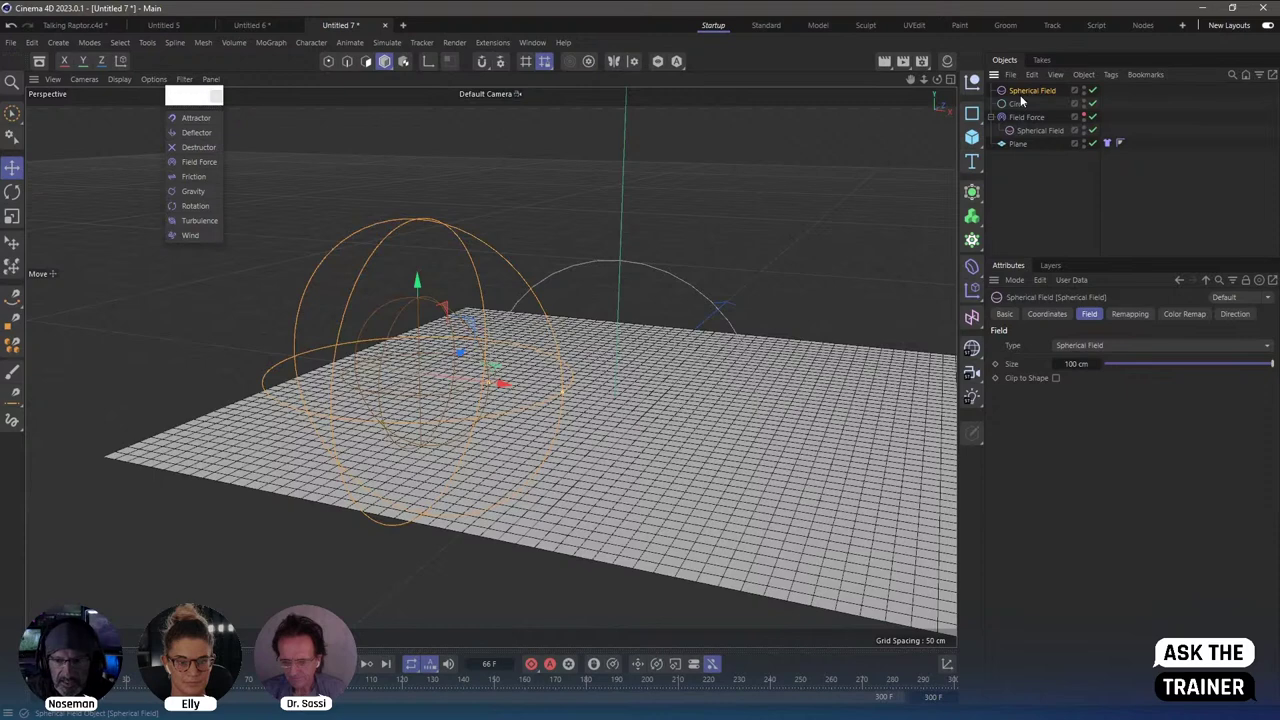
key(ctrl+z)
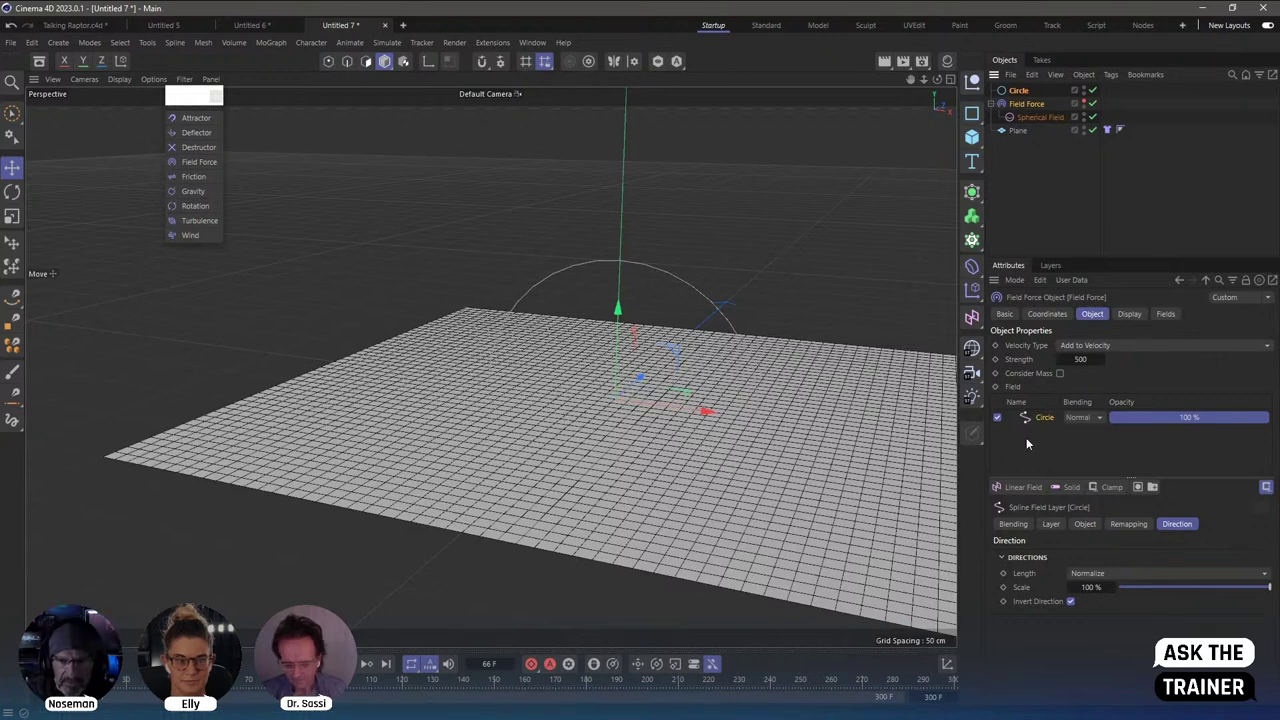
Set the Field Force Velocity Type to Set Absolute Velocity, then play and rewind the simulation.
click(1084, 346)
click(1100, 377)
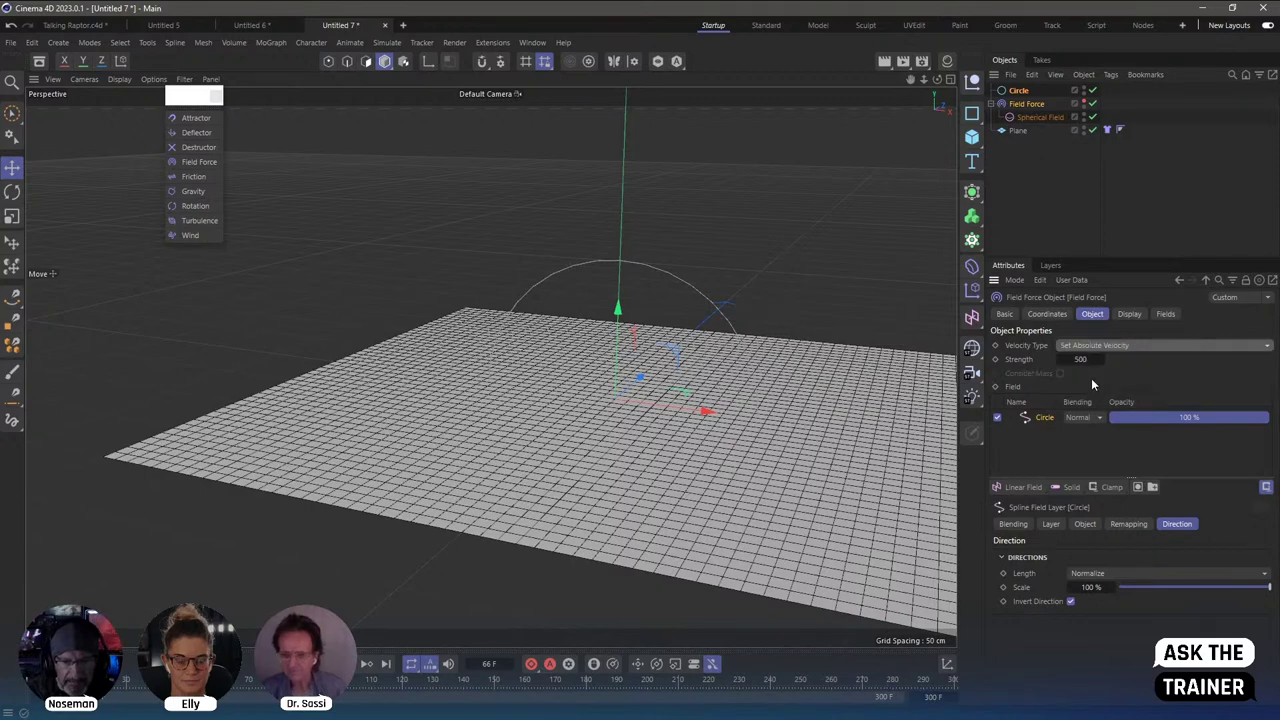
key(F8)
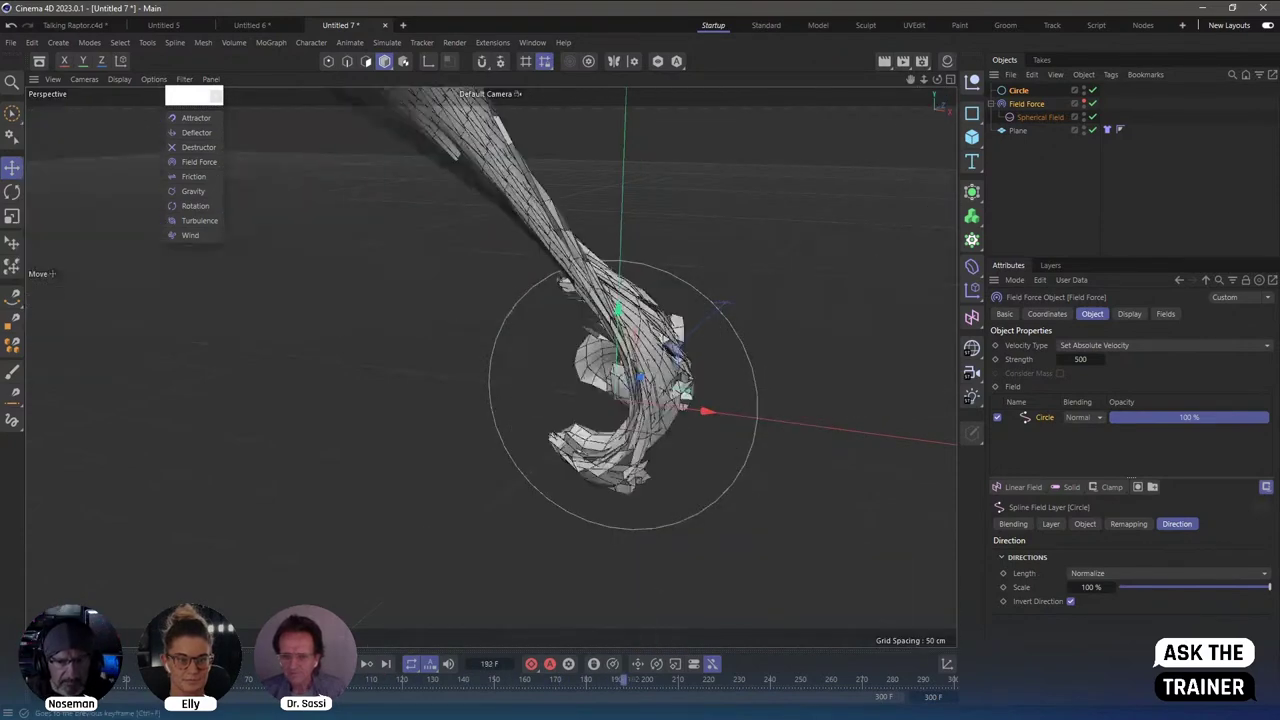
click(312, 660)
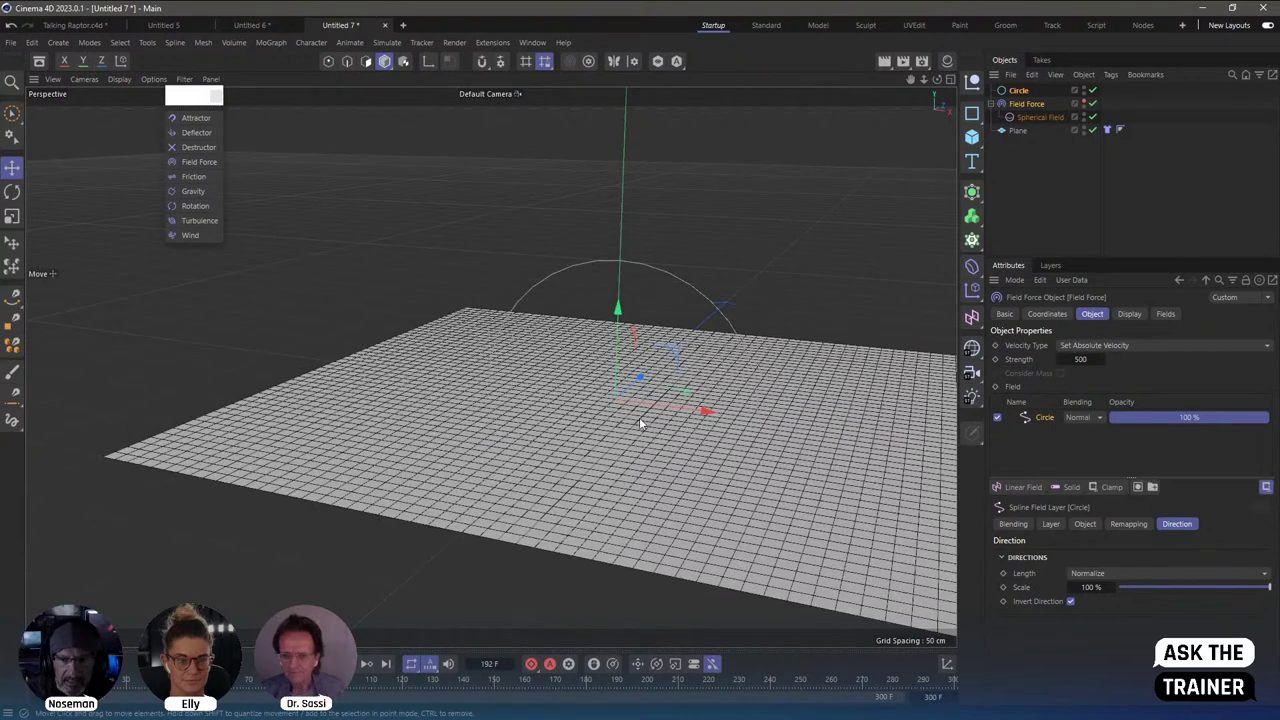
alt+drag(639, 417, 609, 424)
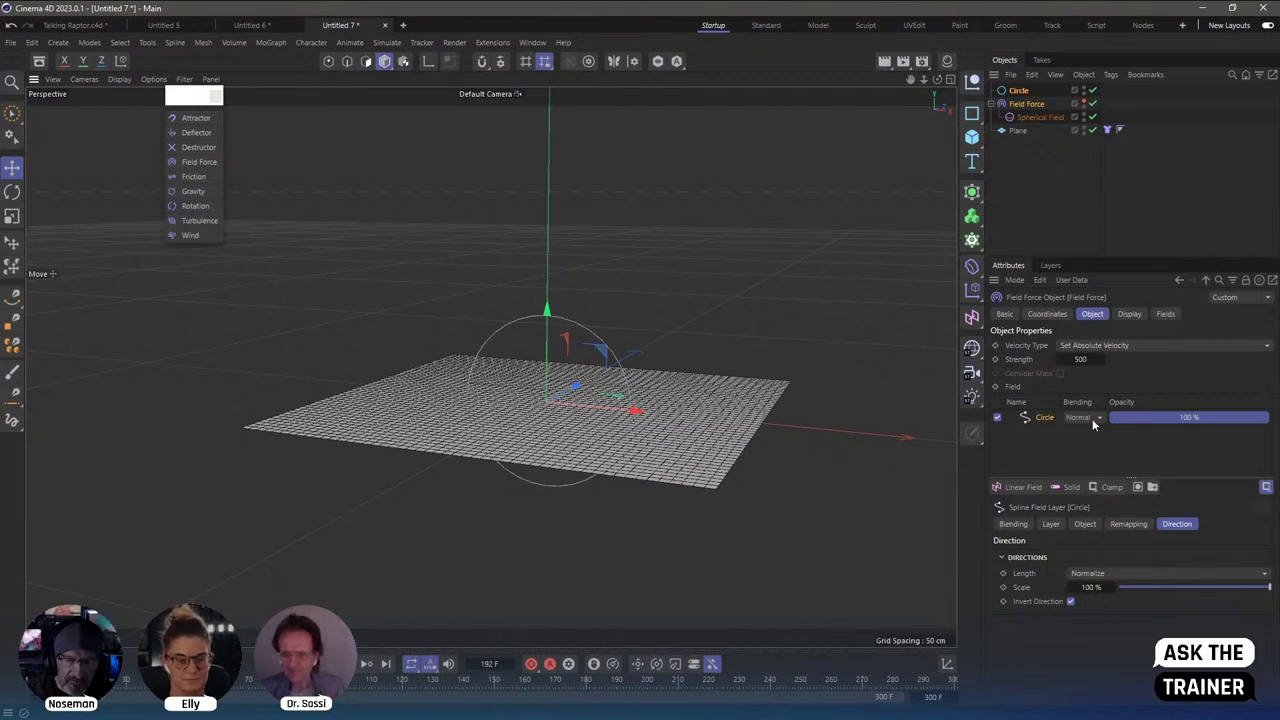
Check the Field Force's field layers, then delete the Circle object from the scene.
click(1164, 314)
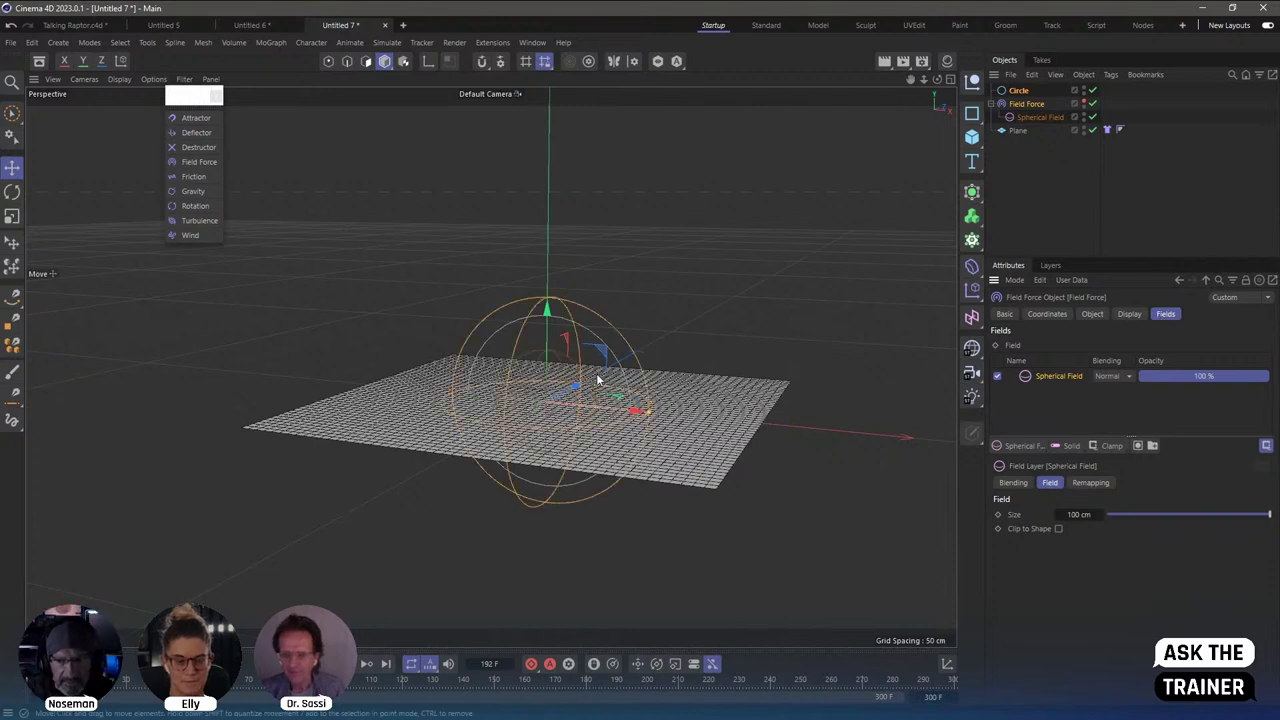
click(1097, 314)
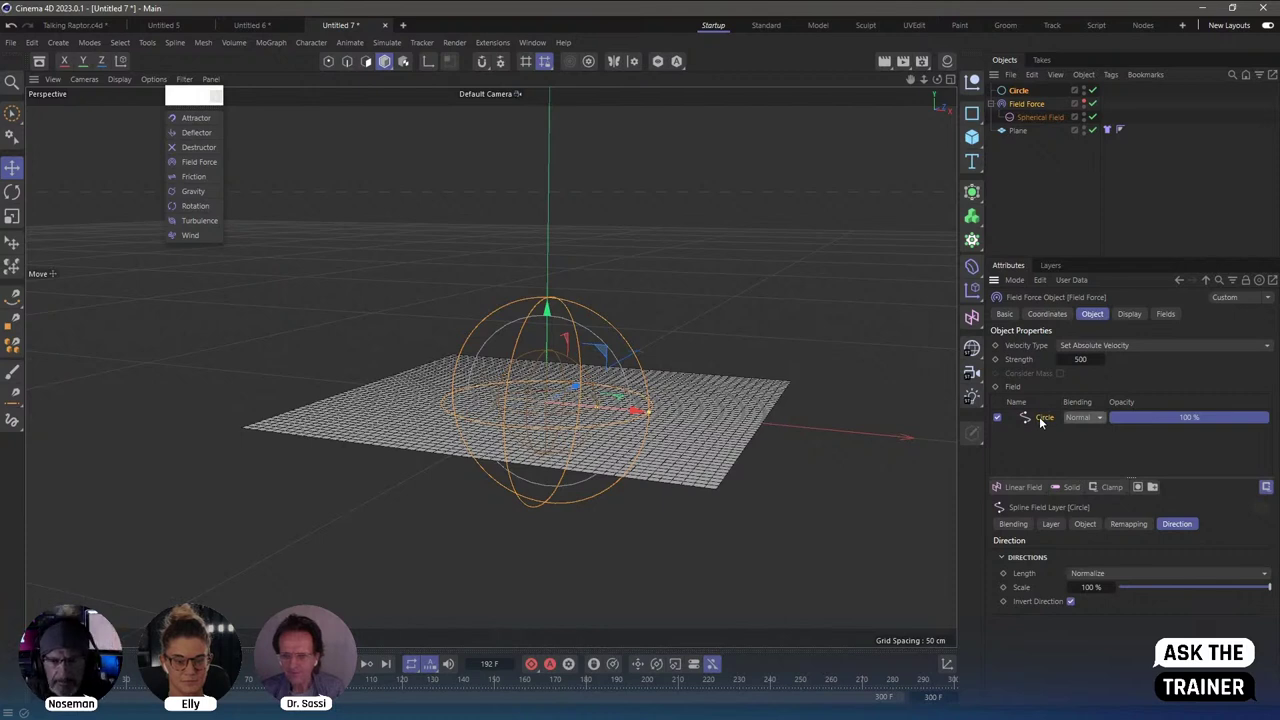
click(1022, 92)
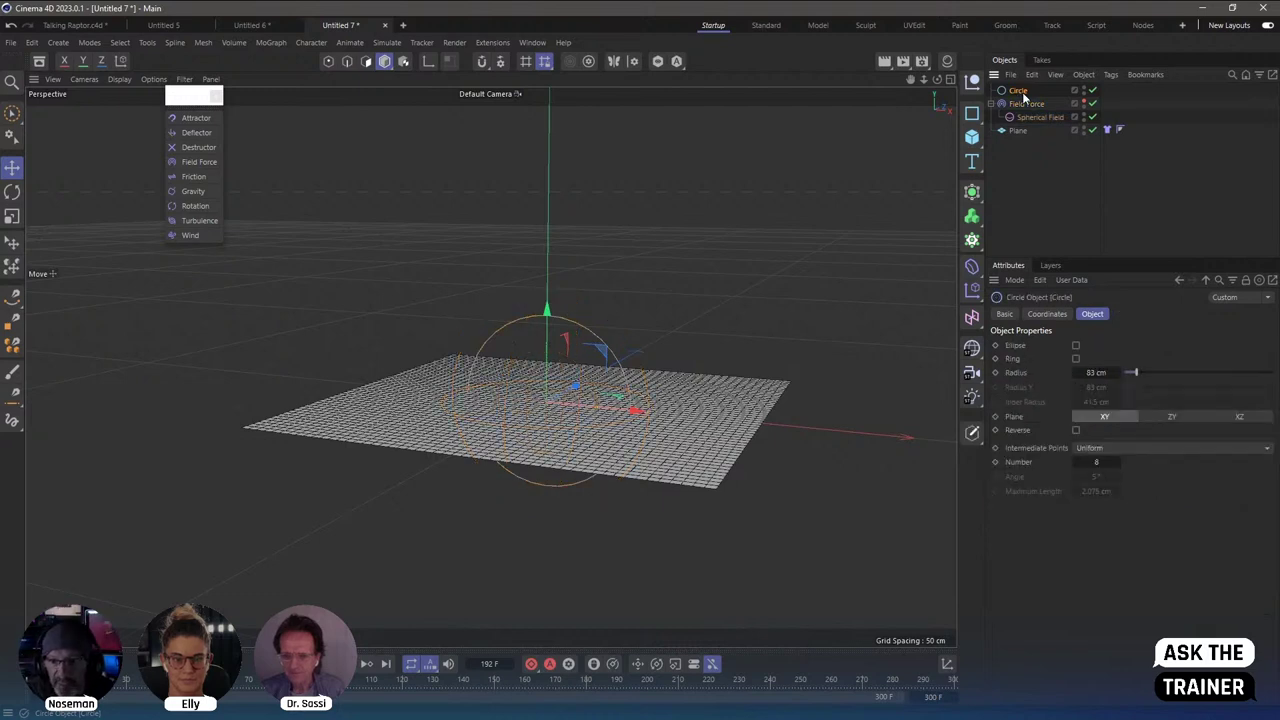
drag(1022, 92, 1059, 417)
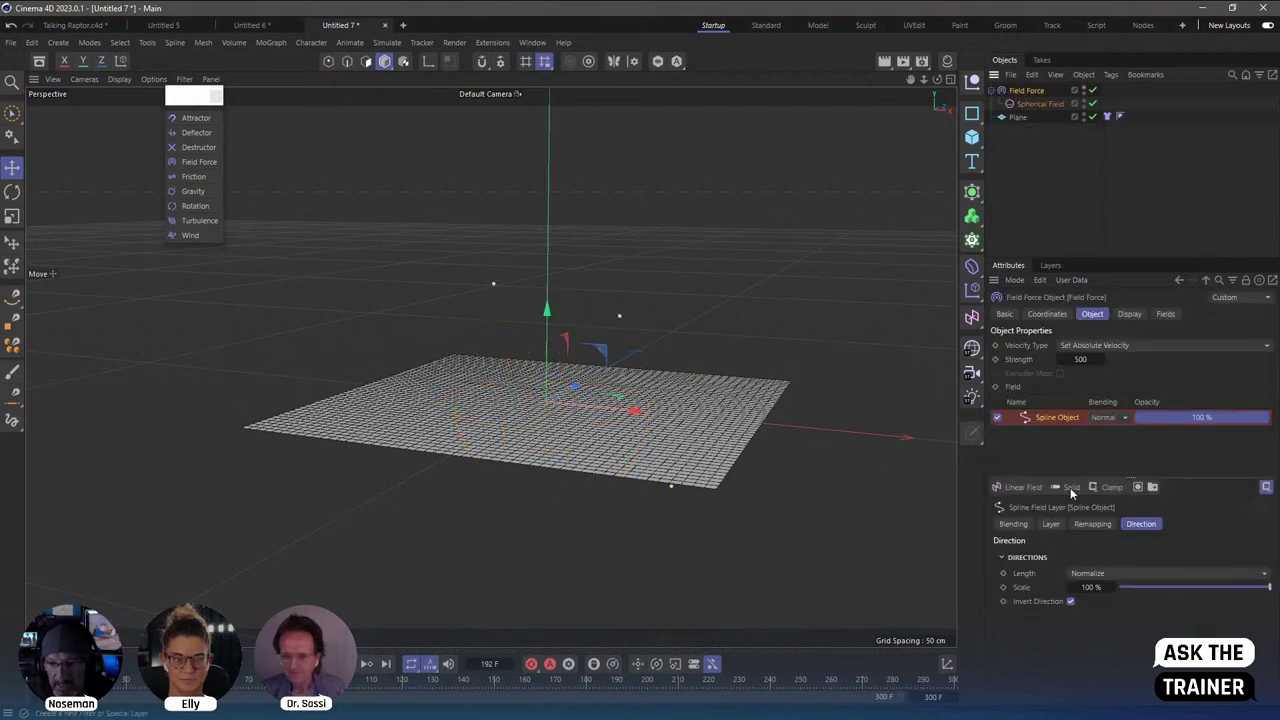
Replace the empty spline layer with a Linear Field pointing Y-, raised and shortened to 62.8 cm.
key(Delete)
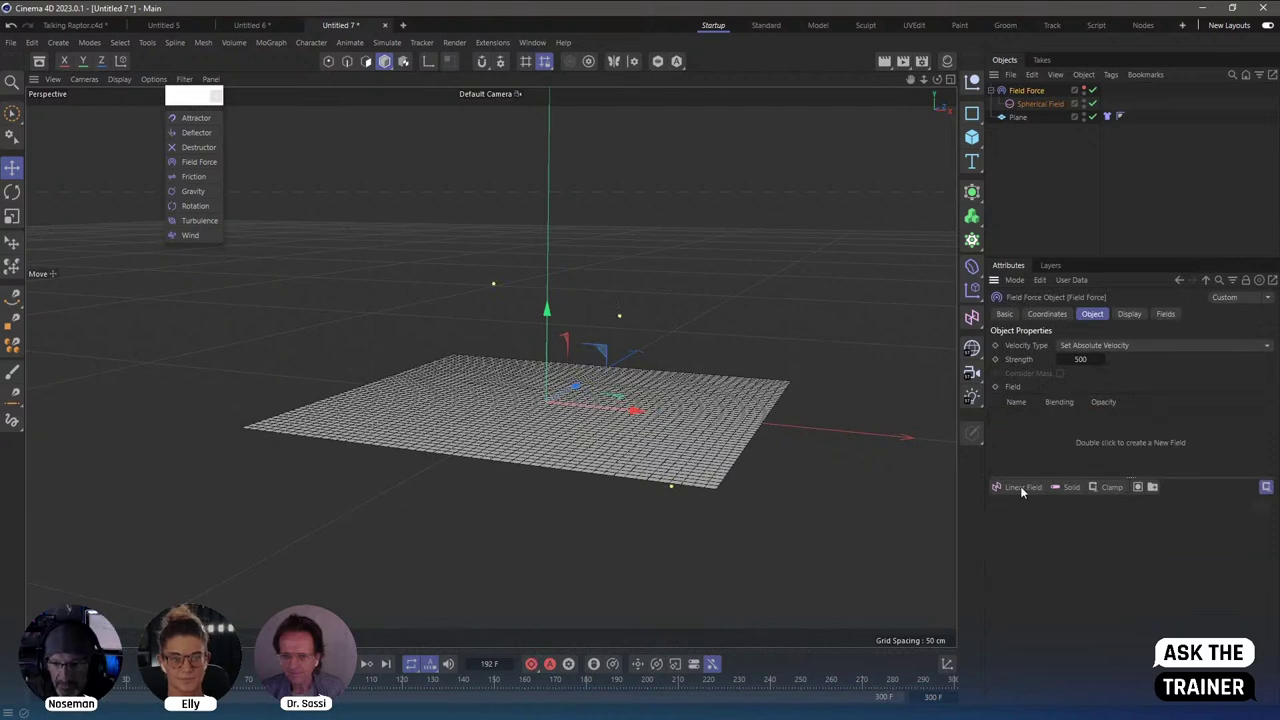
click(1017, 487)
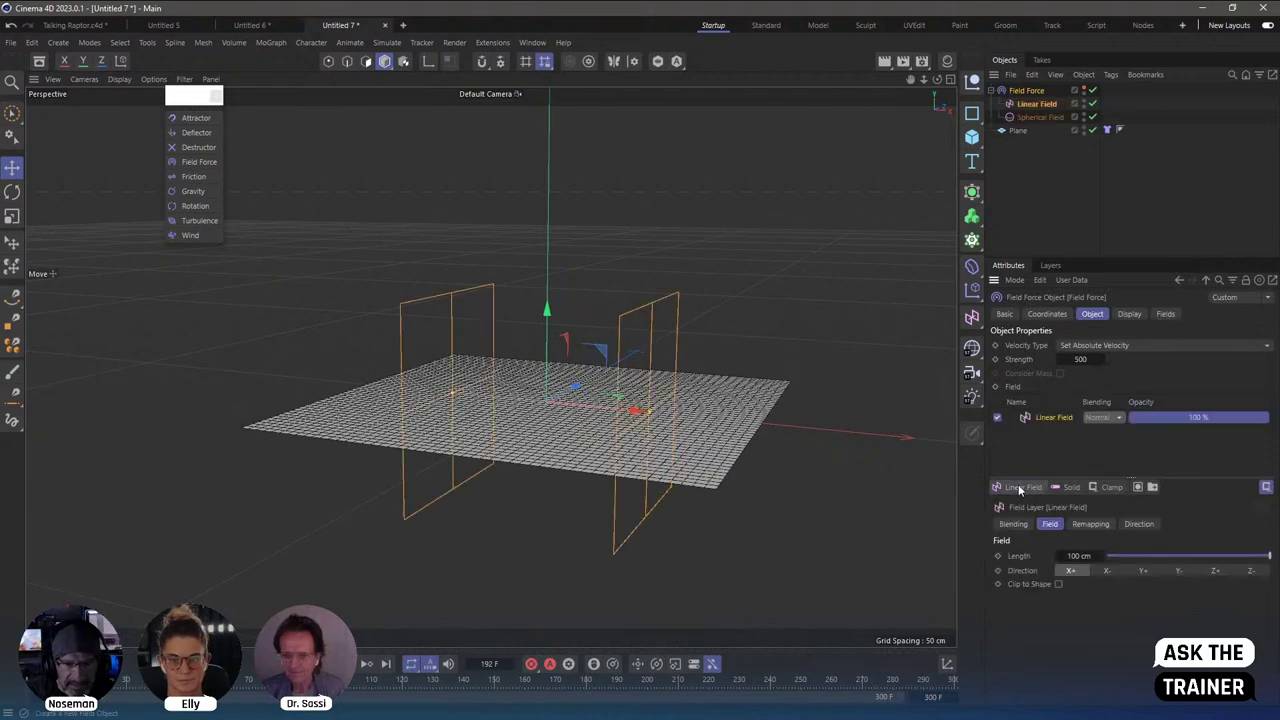
click(1144, 570)
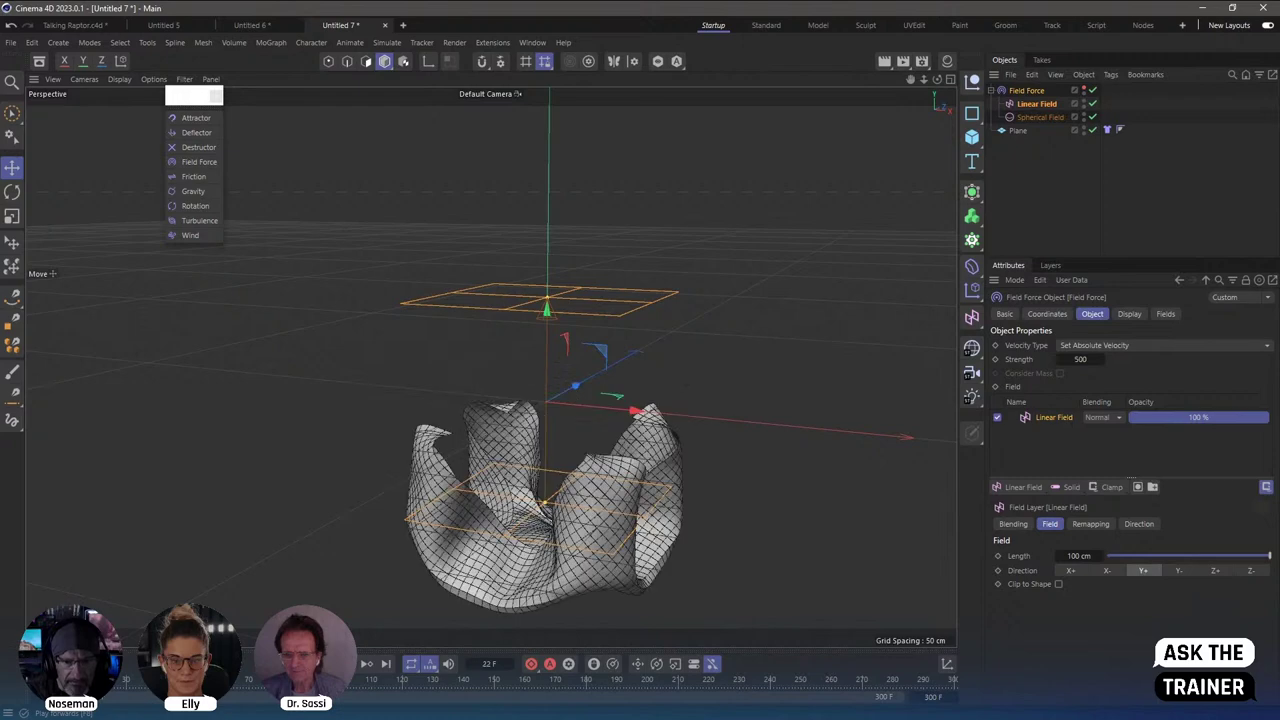
drag(540, 500, 540, 410)
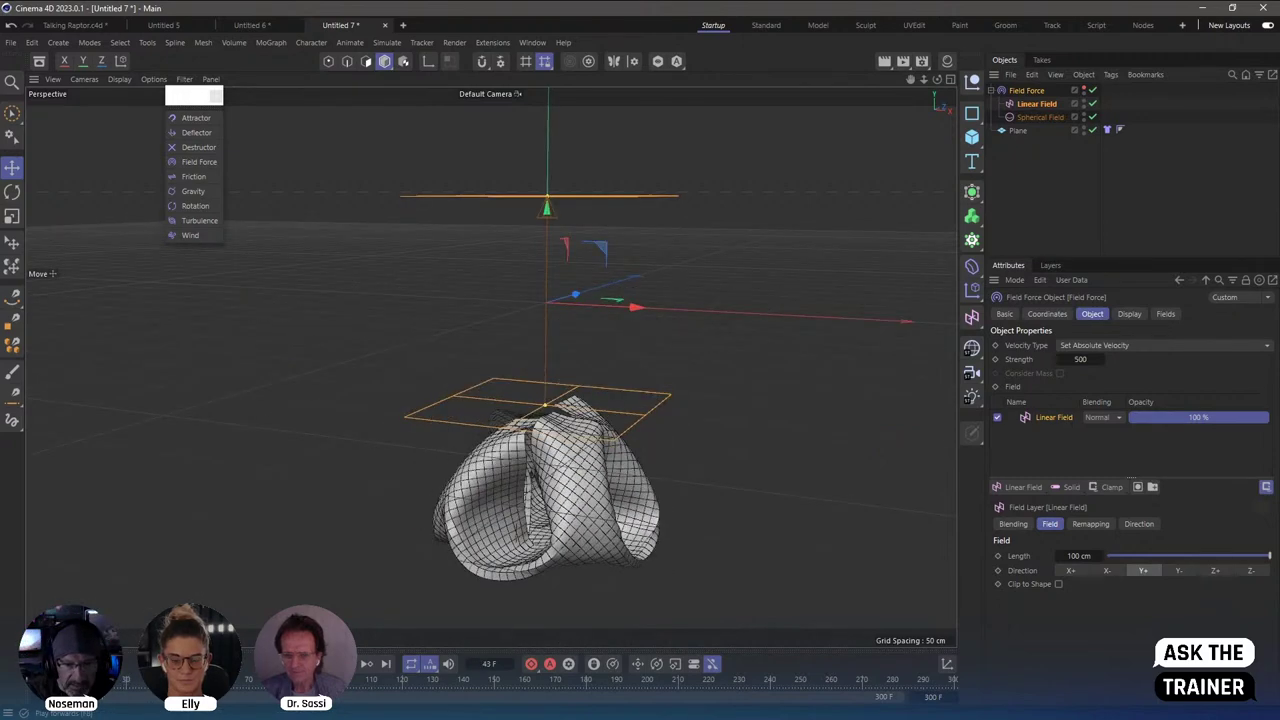
click(1178, 570)
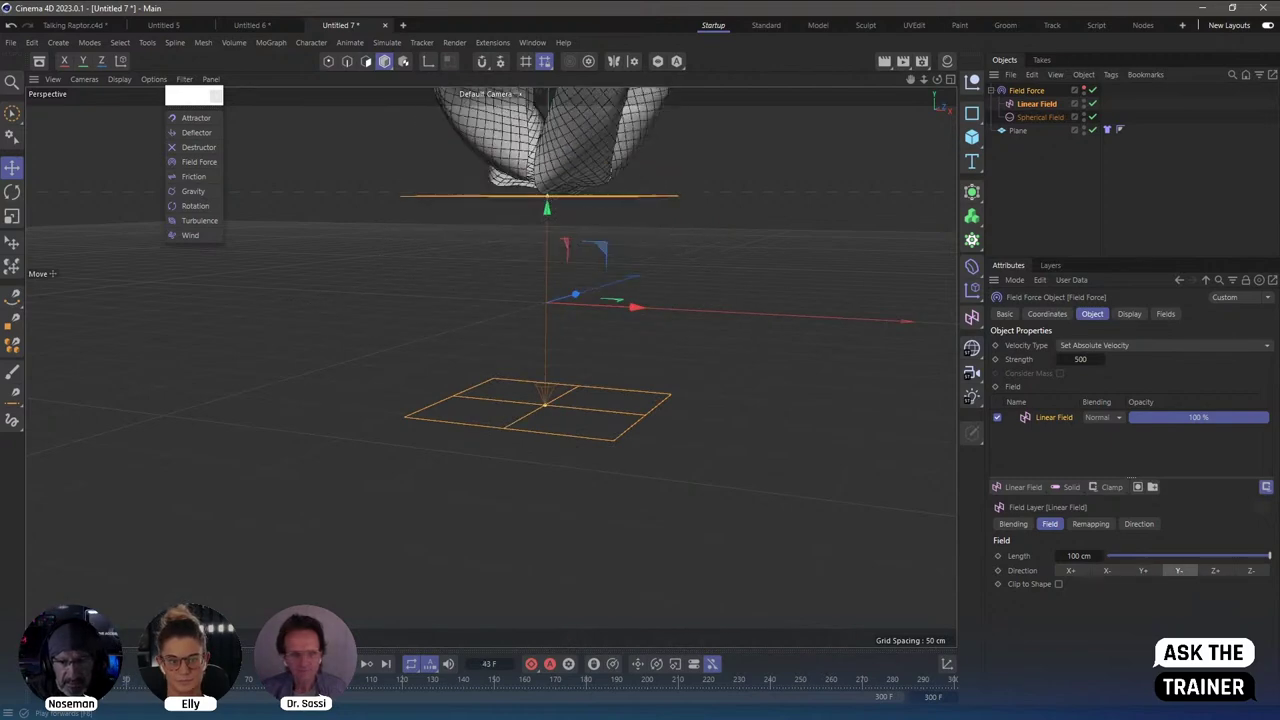
alt+drag(662, 438, 643, 504)
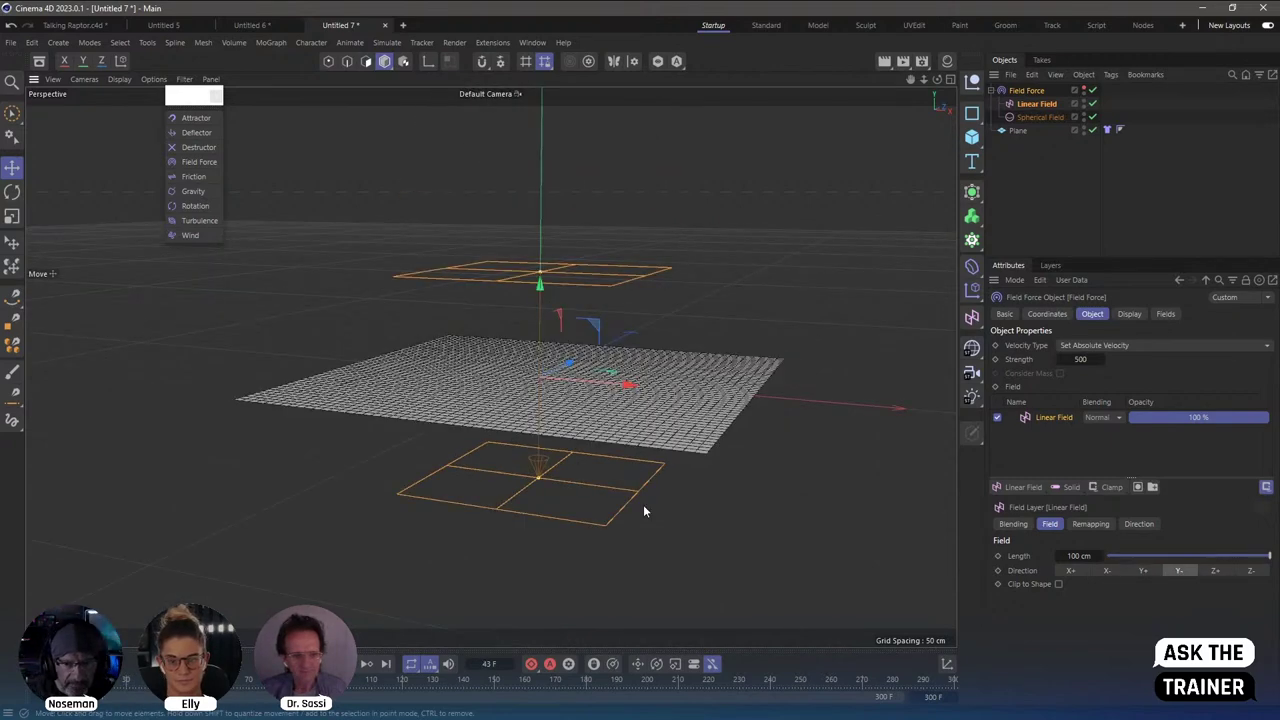
drag(540, 273, 540, 290)
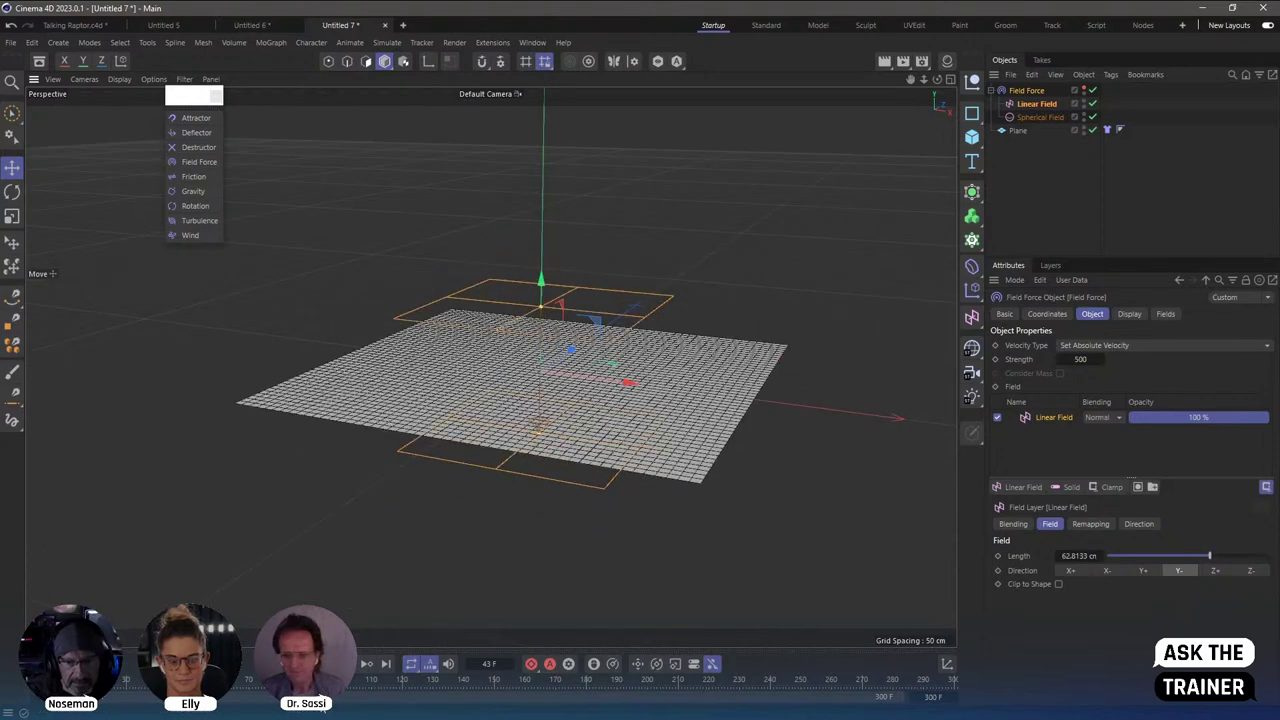
key(F8)
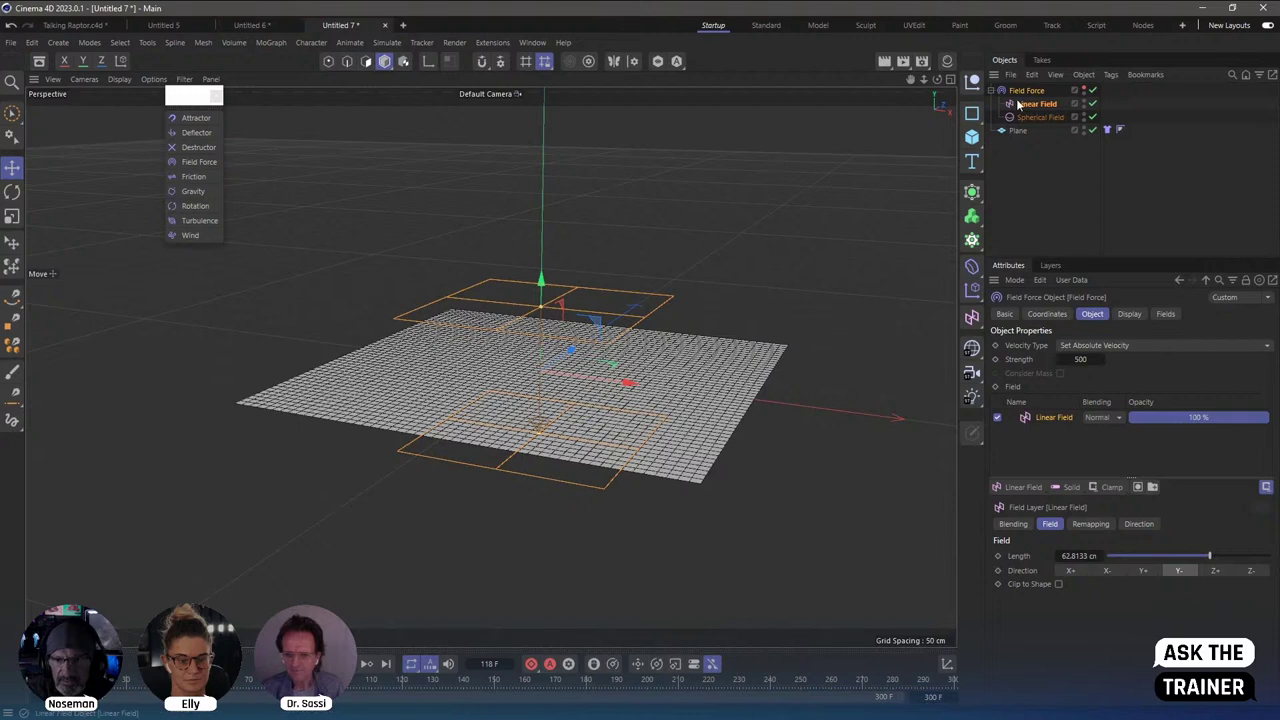
Add a Null object with an XPresso tag.
click(972, 80)
right_click(1013, 93)
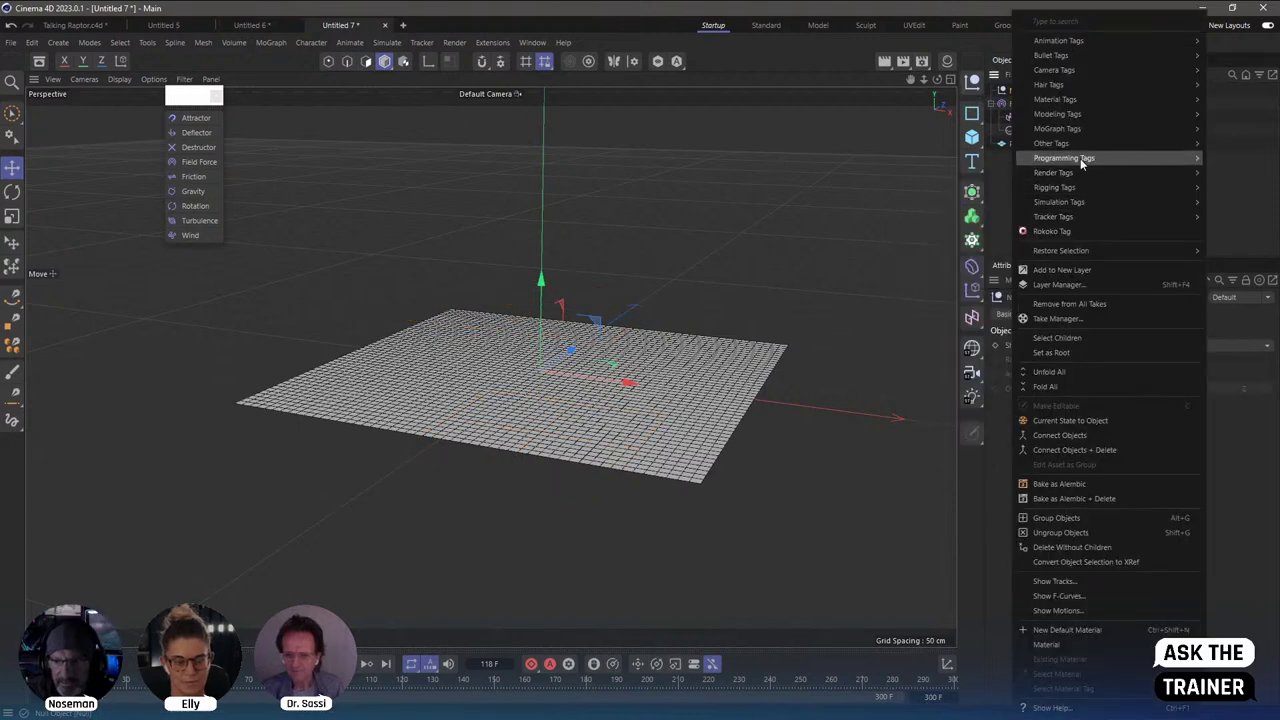
mouse_move(1064, 158)
click(1243, 206)
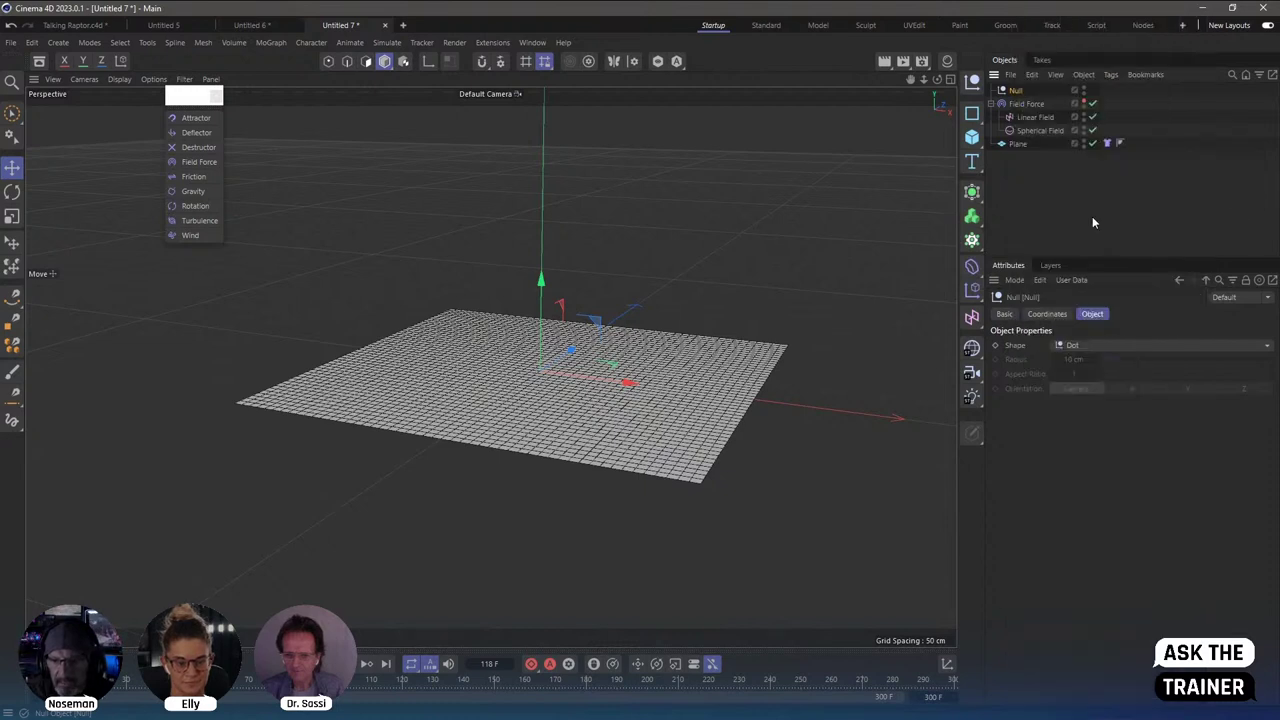
mouse_move(1045, 184)
mouse_down()
mouse_move(1003, 195)
mouse_move(600, 136)
mouse_up()
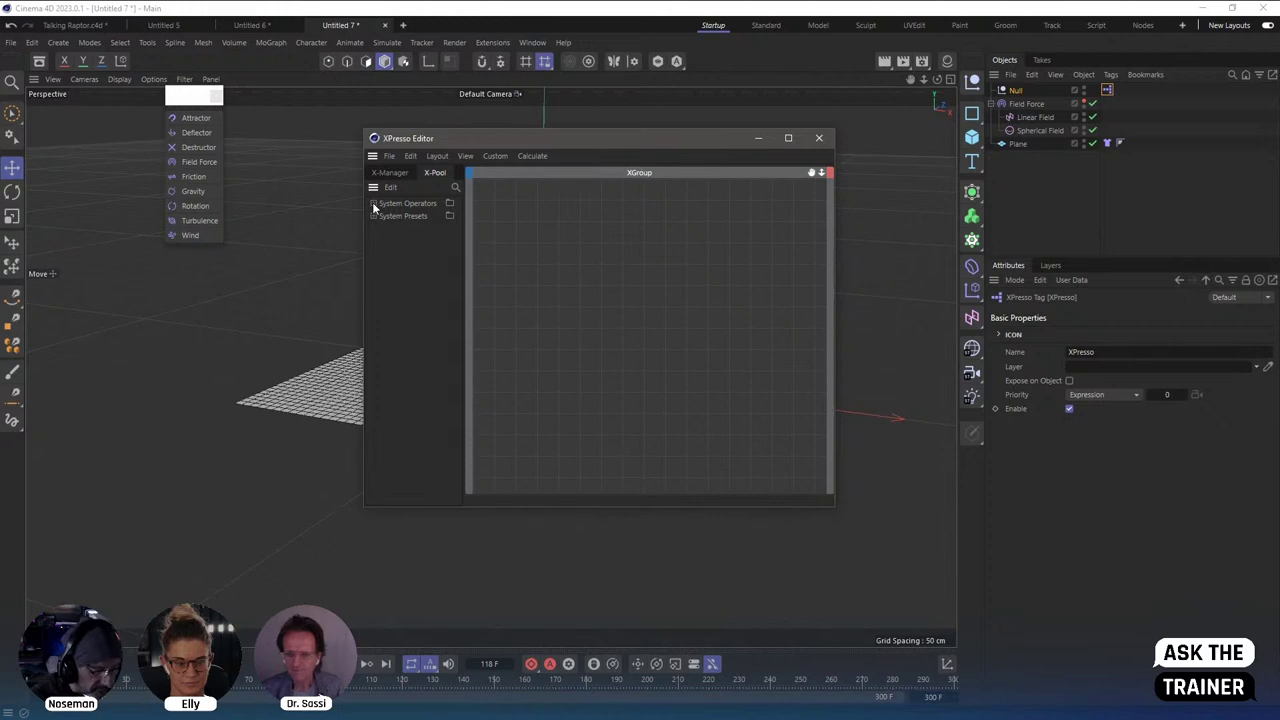
Place a PForceObject node in the XPresso graph and link it to the Field Force.
click(454, 189)
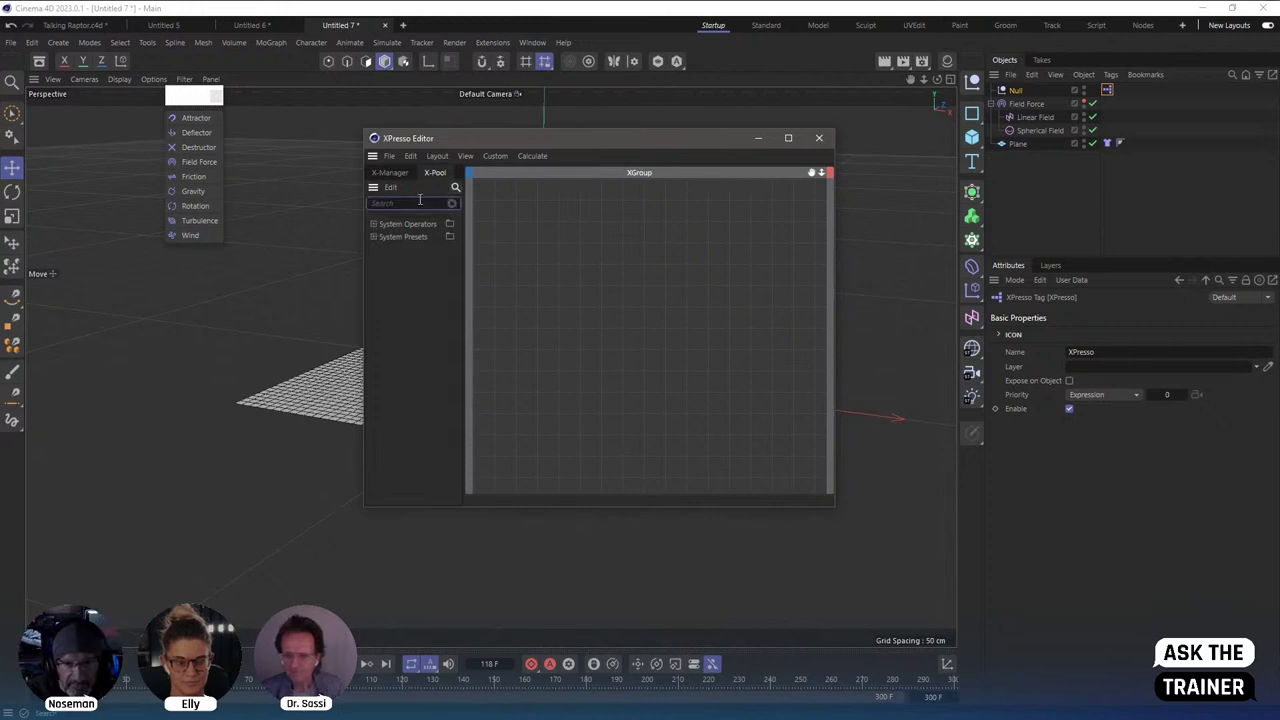
text(force)
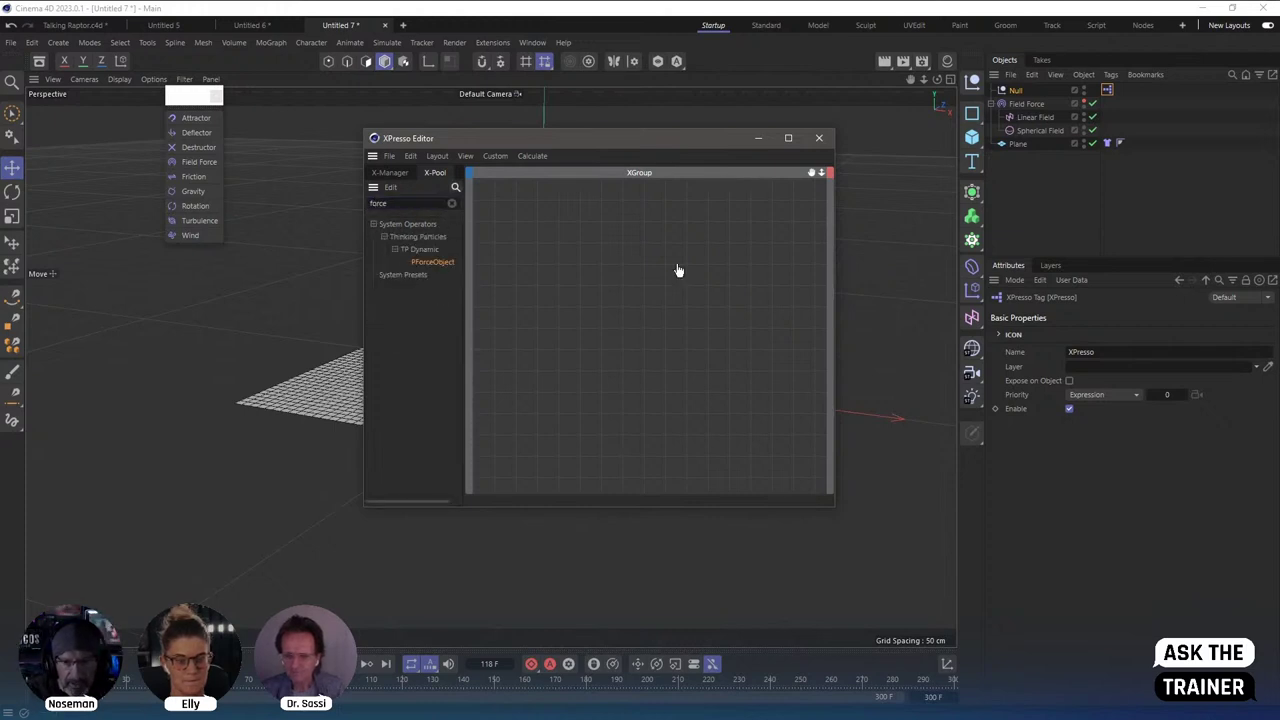
drag(678, 270, 688, 312)
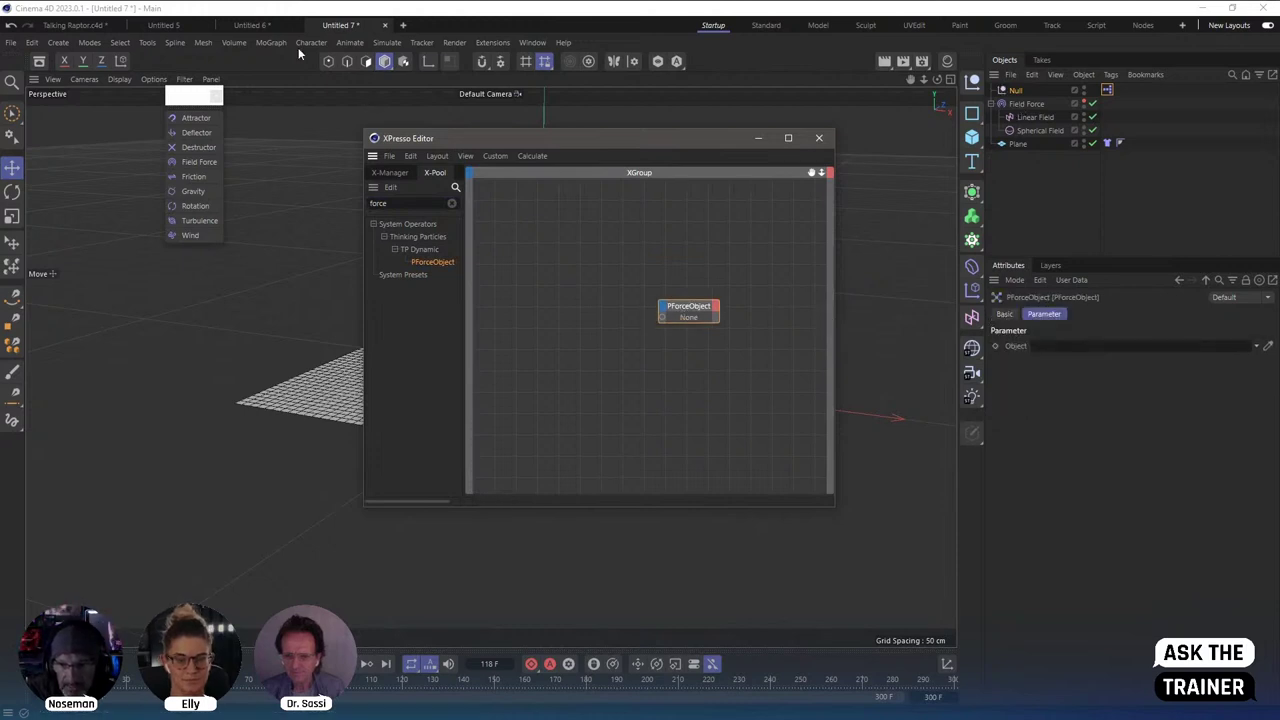
drag(1022, 110, 1045, 346)
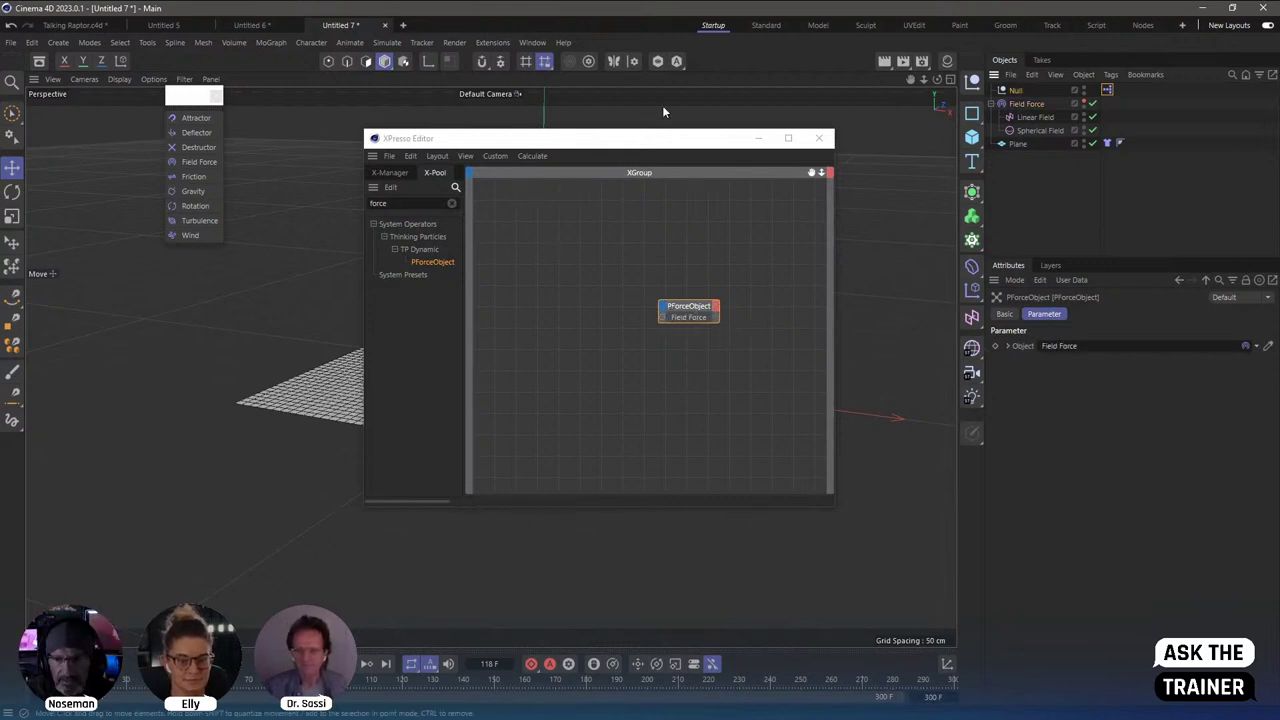
drag(651, 140, 957, 238)
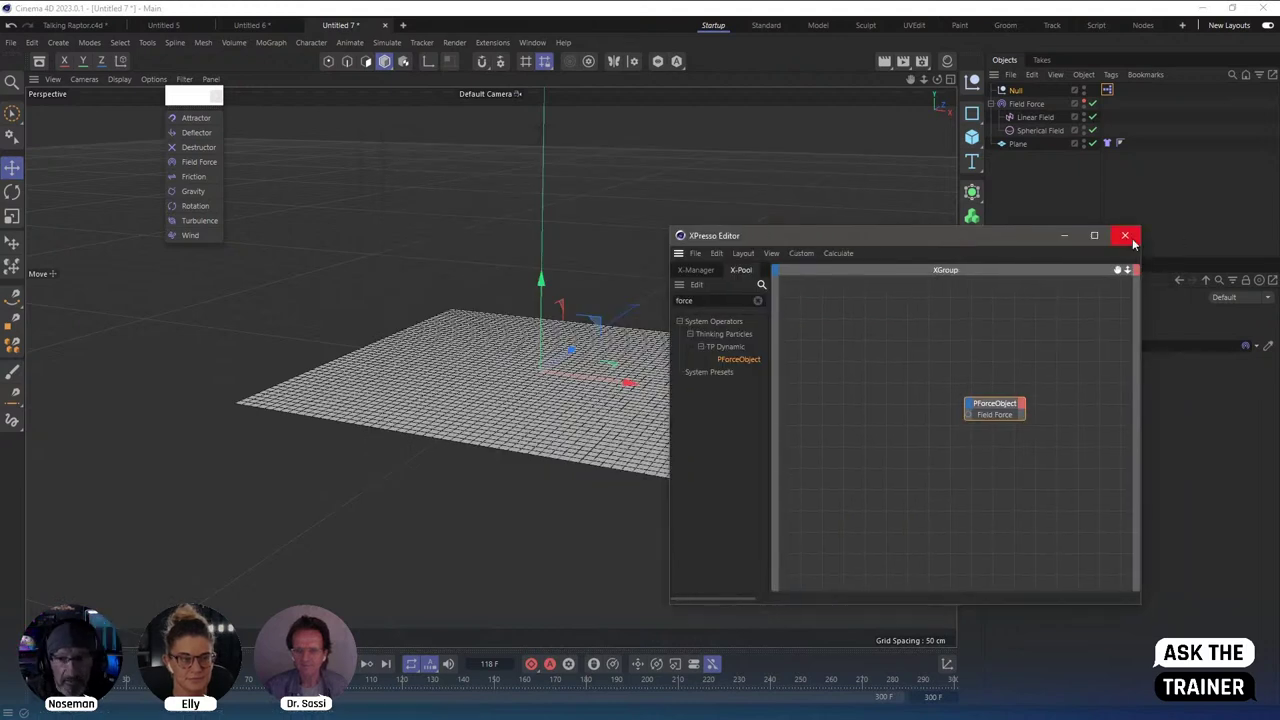
click(1125, 235)
click(1014, 95)
Delete the null along with its XPresso setup.
key(Delete)
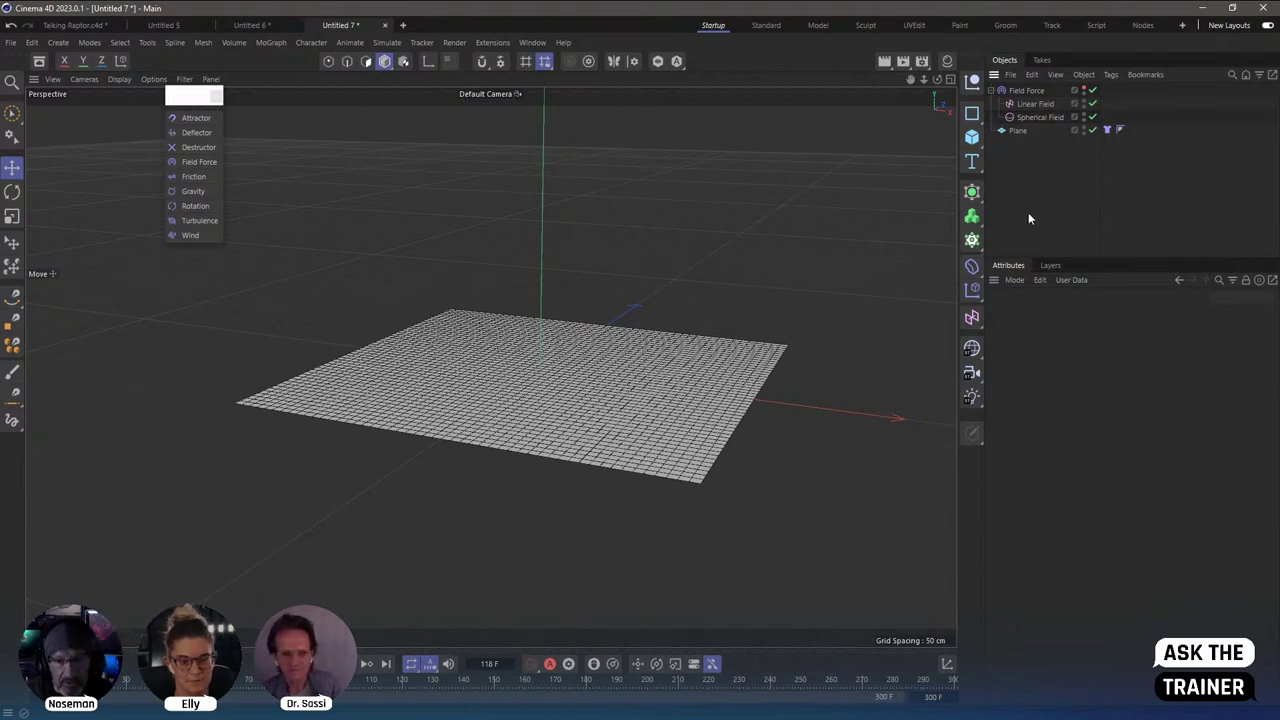
In a new scene, add a Plane with 50 width and height segments, shown shaded with lines.
key(ctrl+n)
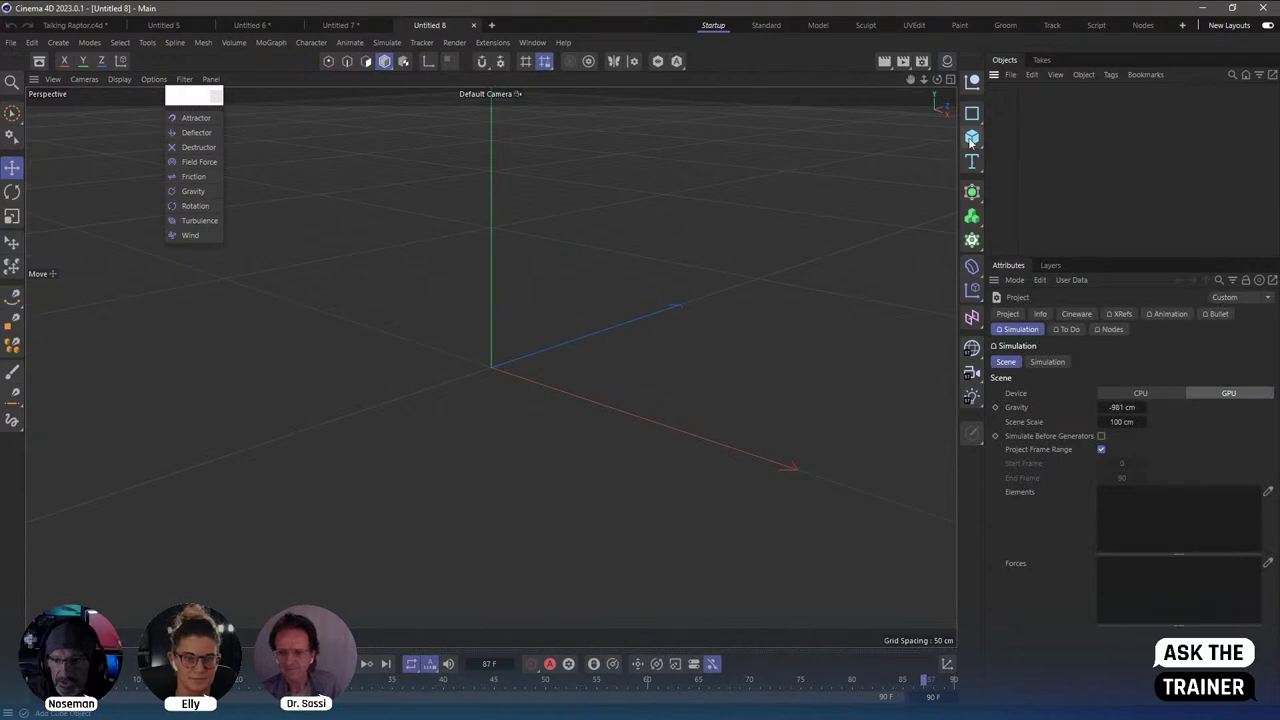
click(971, 137)
click(1046, 184)
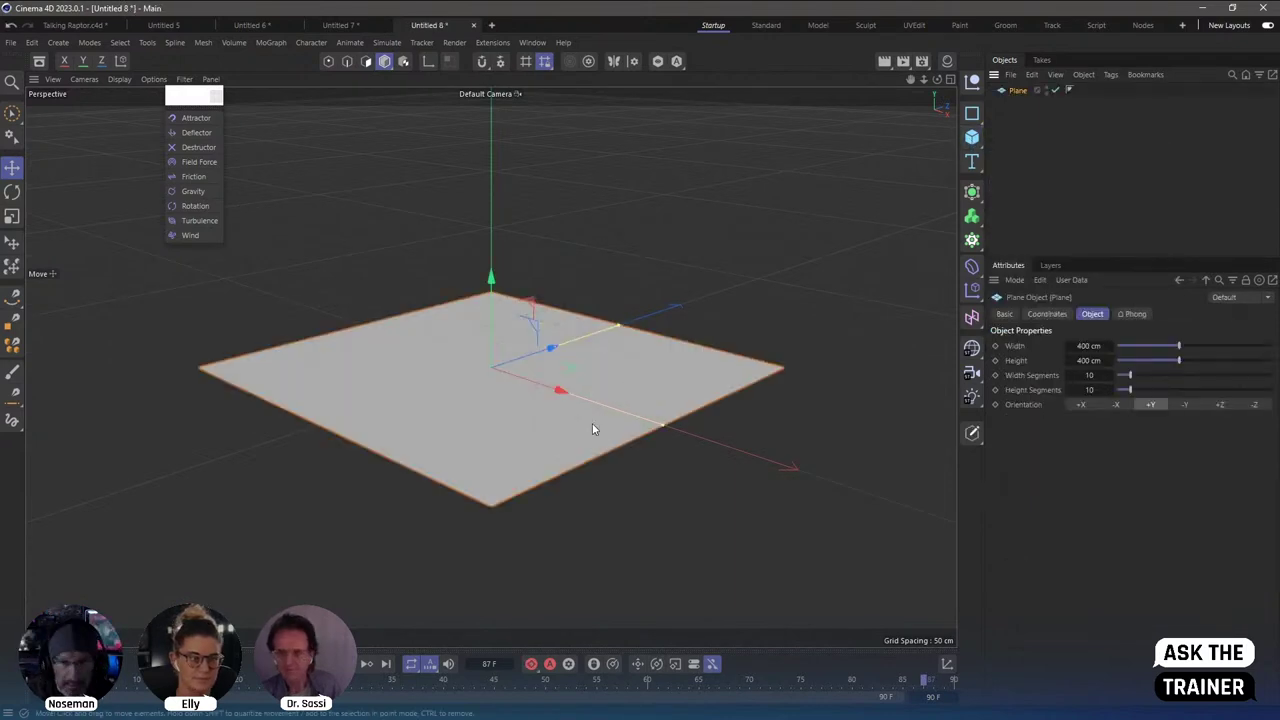
click(117, 80)
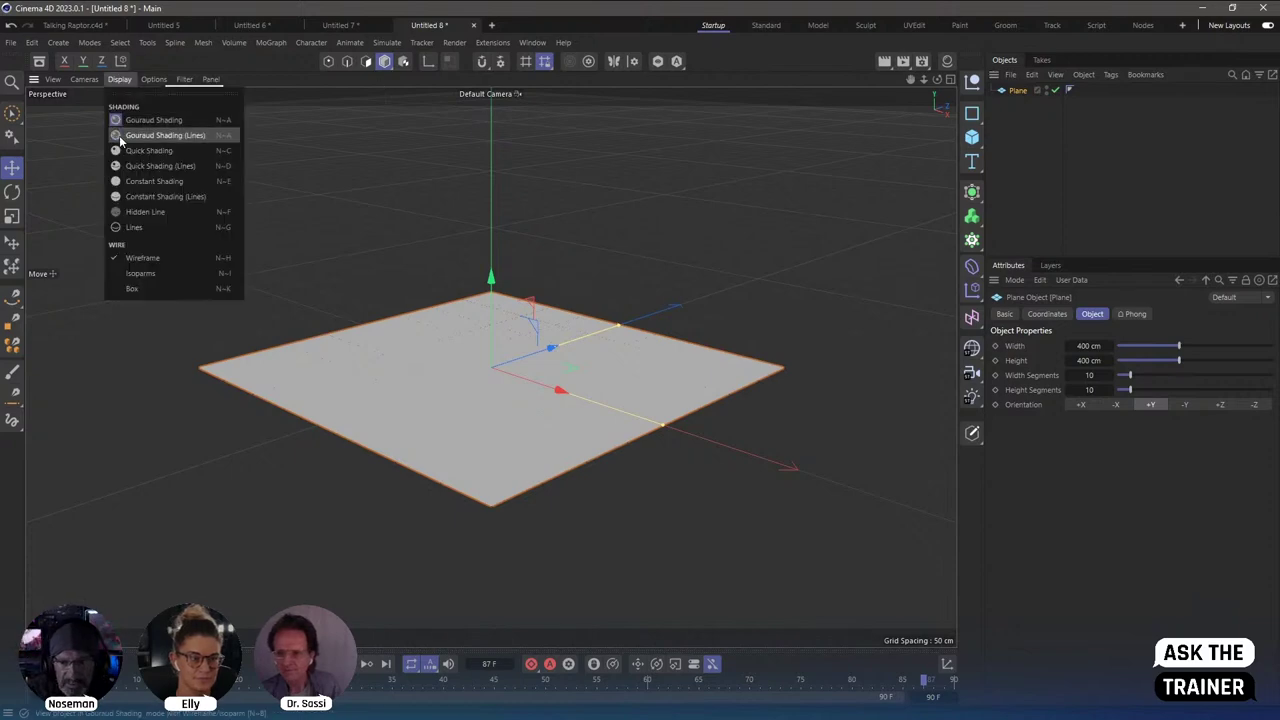
click(150, 131)
click(1100, 375)
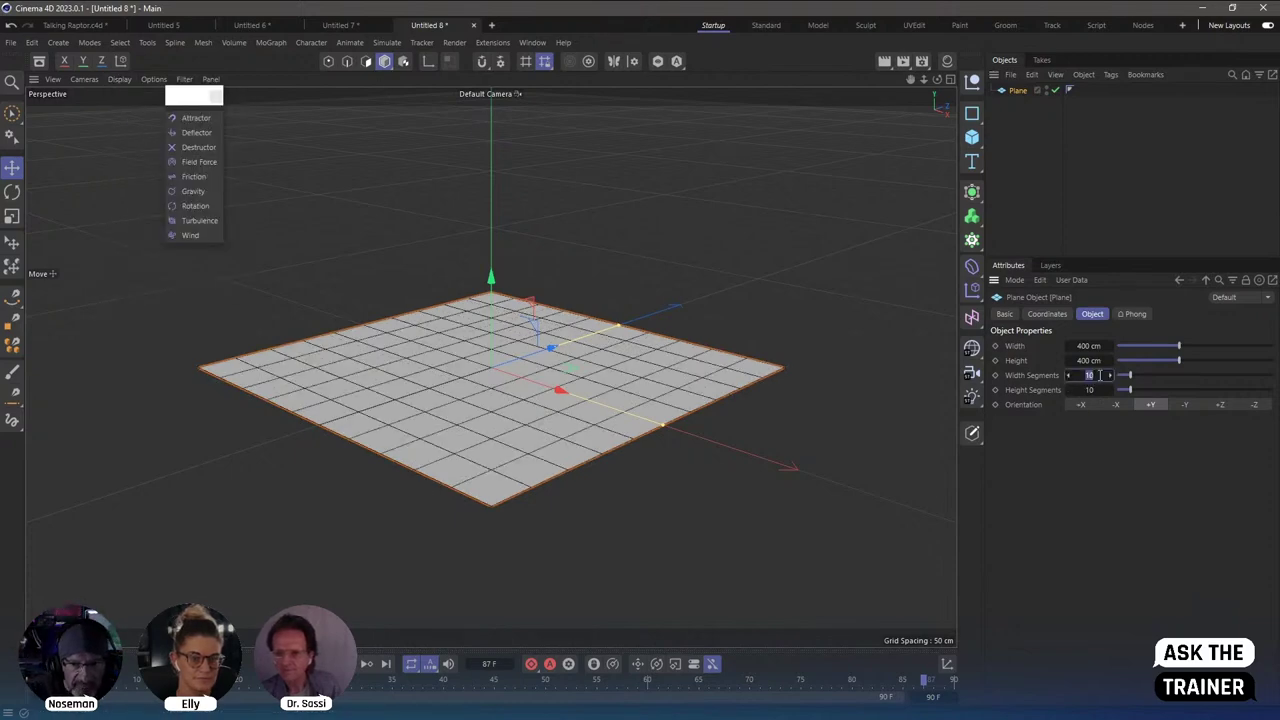
text(50)
key(Tab)
text(50)
key(Return)
alt+drag(509, 479, 534, 449)
Make the plane editable and loop-select the points on all four borders (200 points).
key(c)
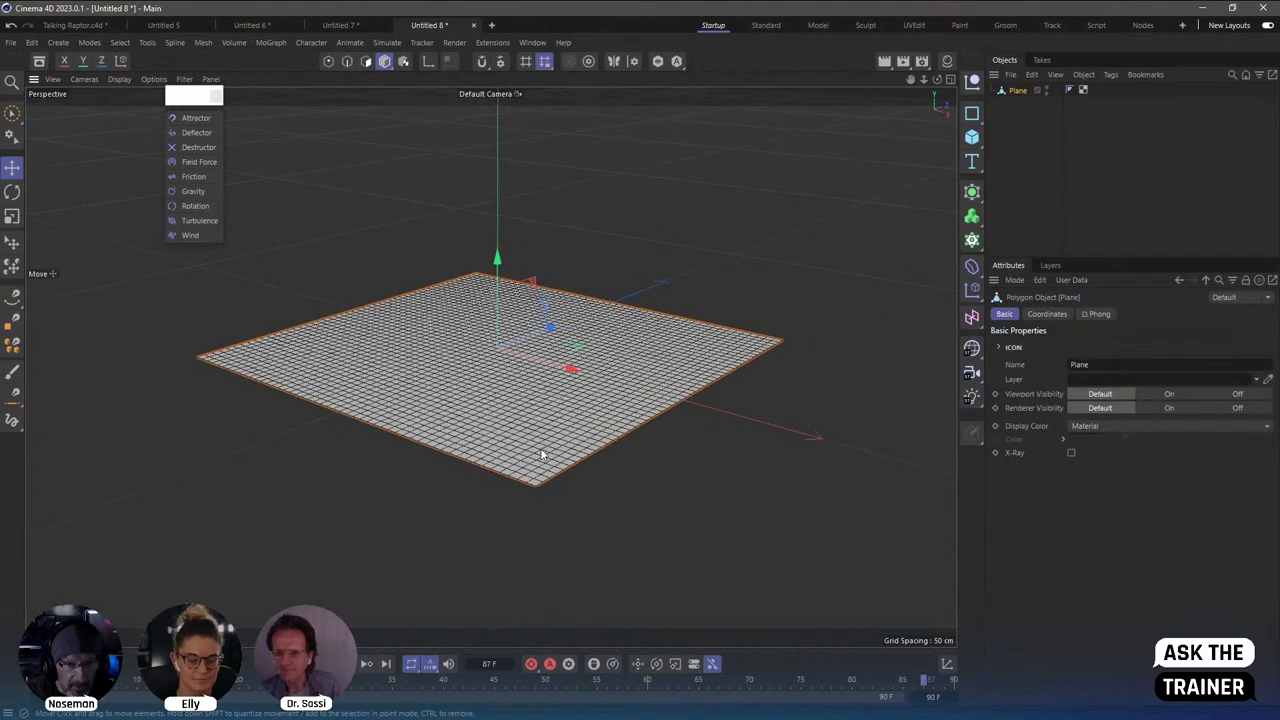
key(Return)
key(u)
key(l)
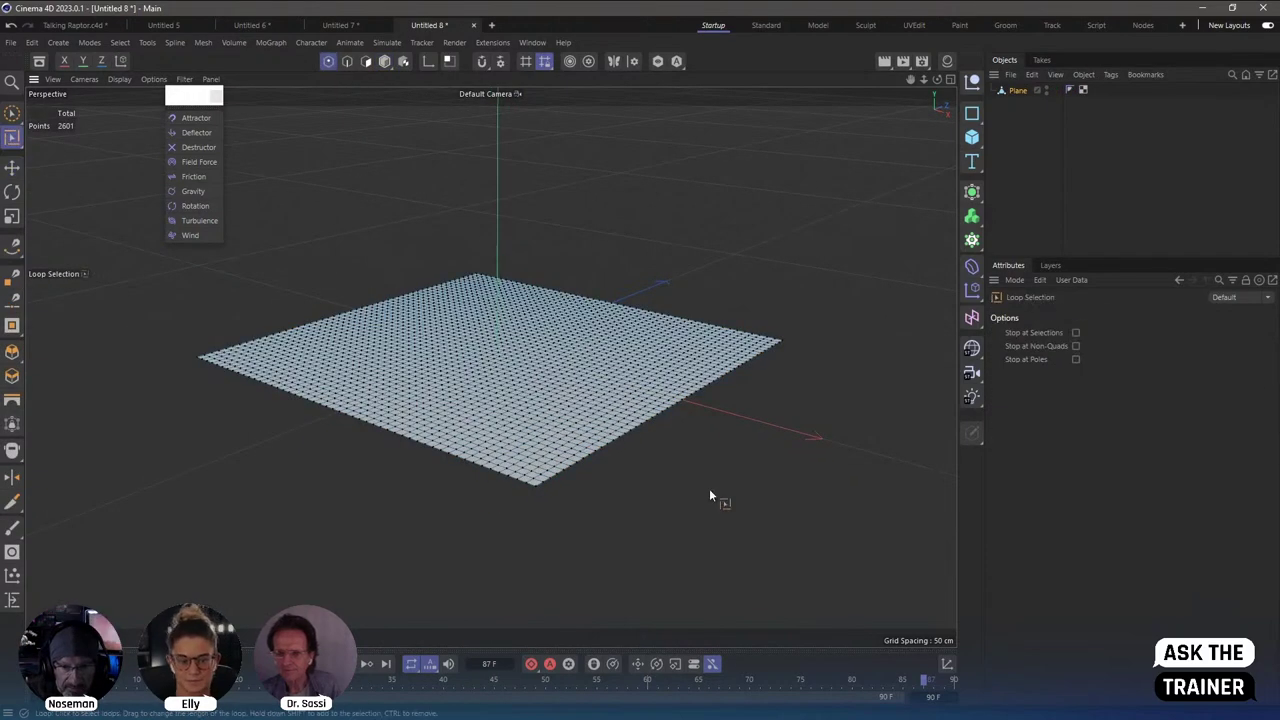
click(529, 486)
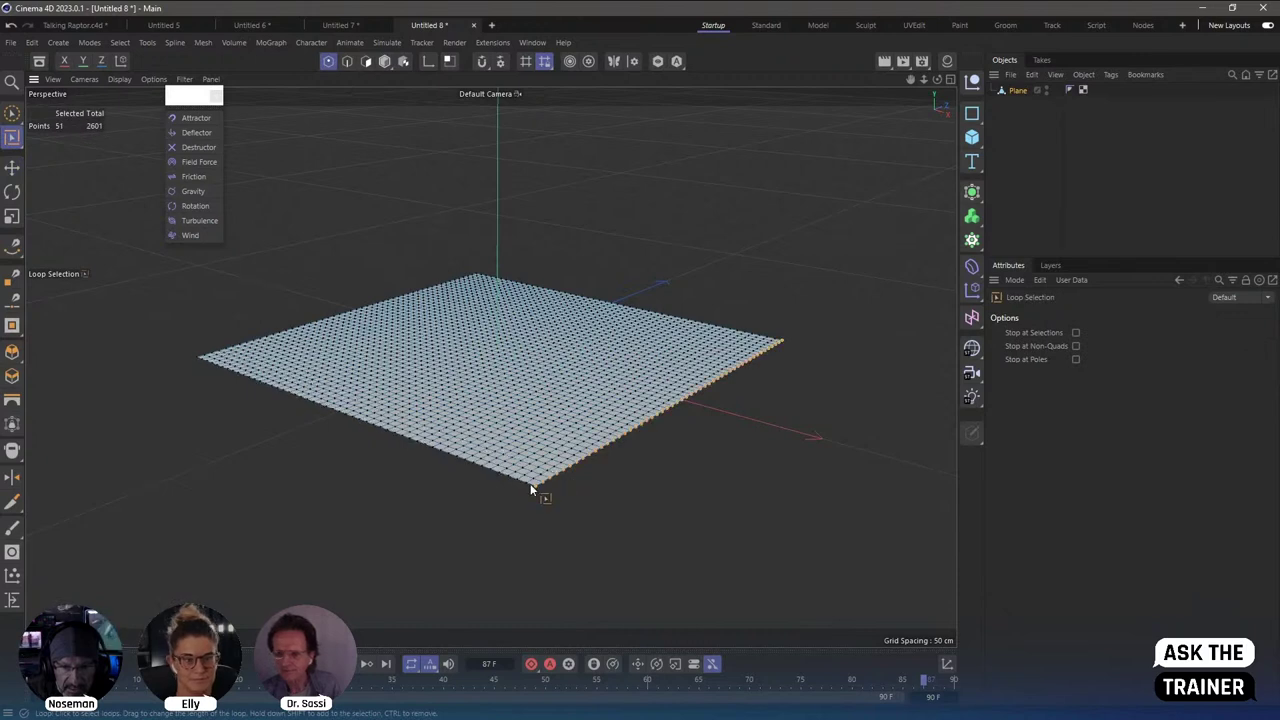
shift+click(535, 485)
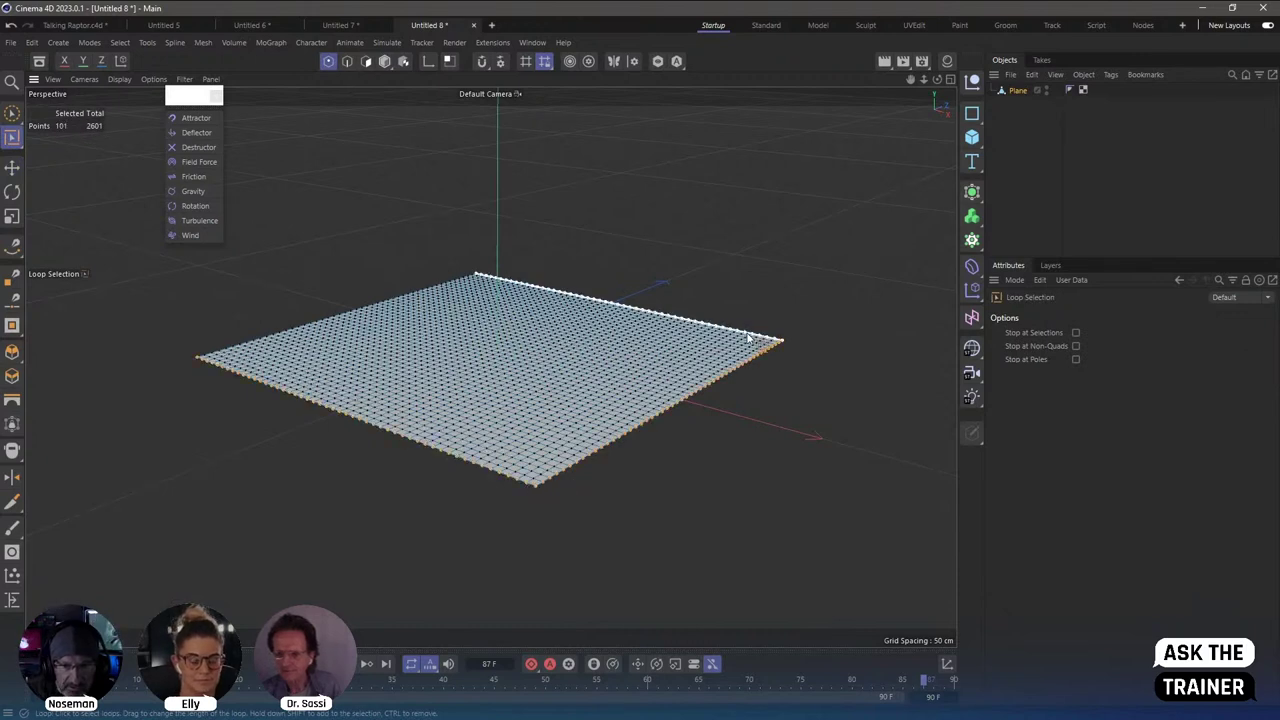
shift+click(748, 338)
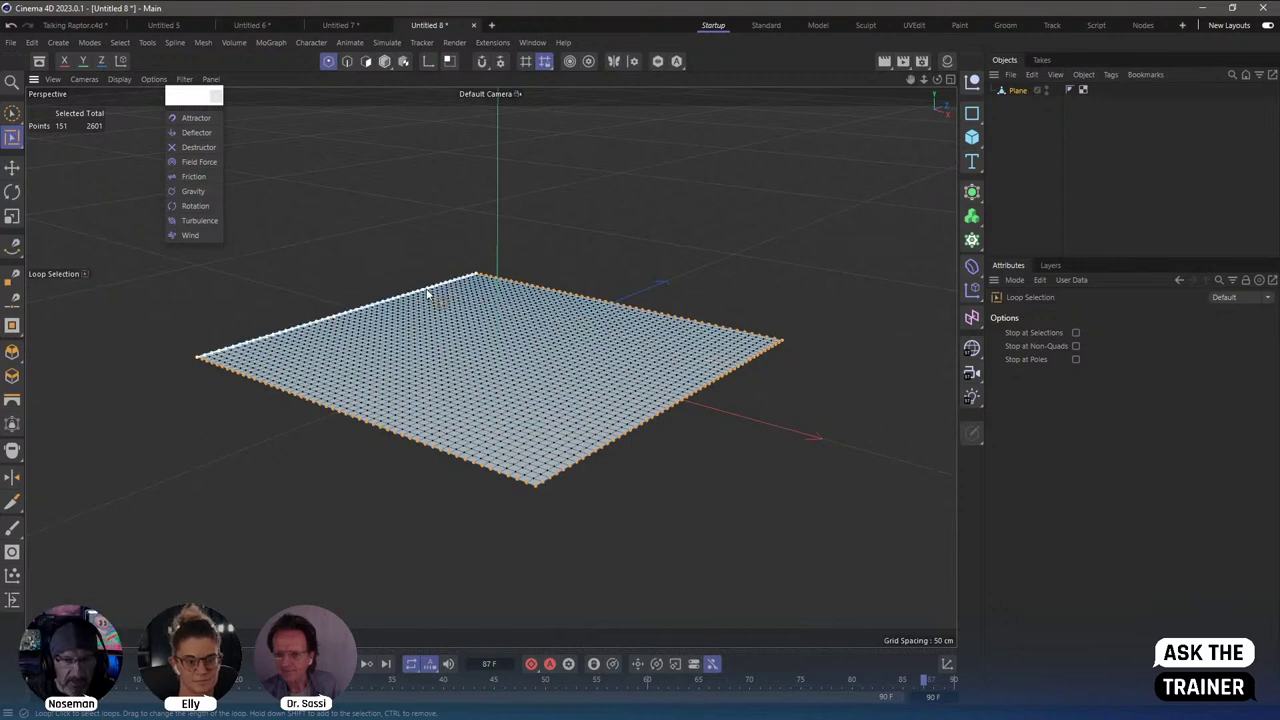
shift+click(428, 292)
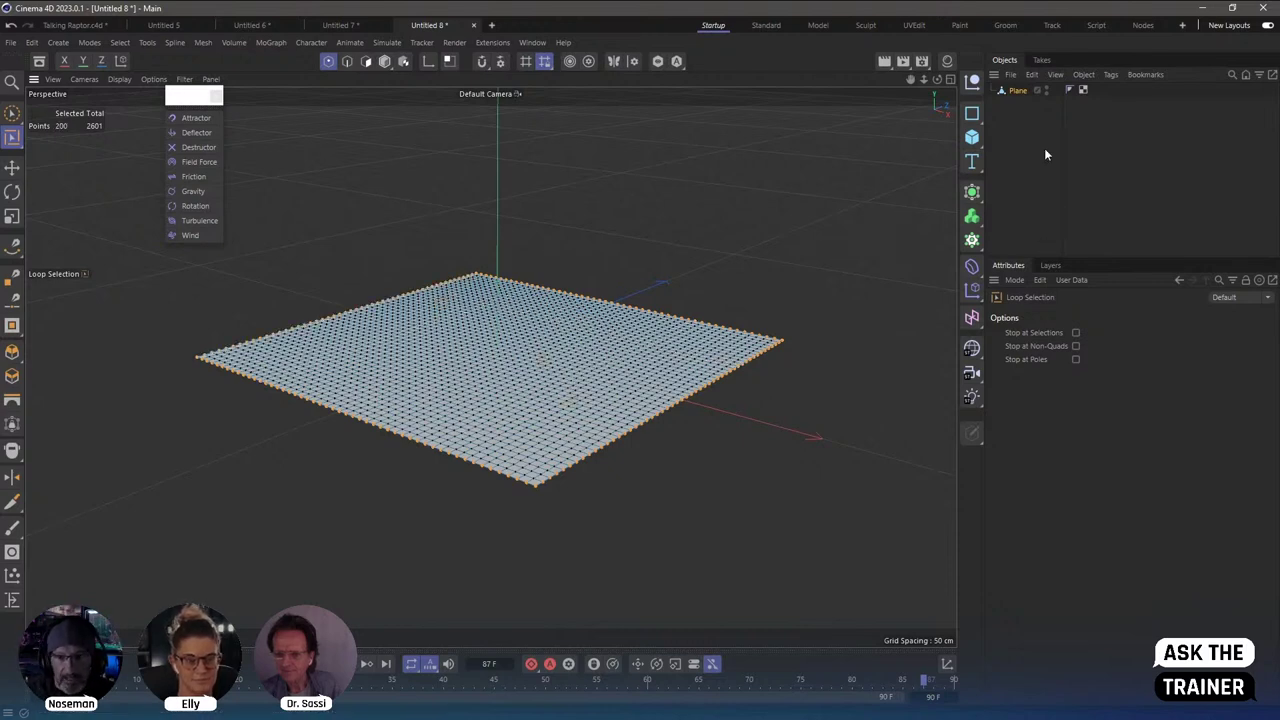
Add a Cloth tag to the plane with the border points fixed, and play the simulation.
right_click(1018, 91)
mouse_move(1066, 202)
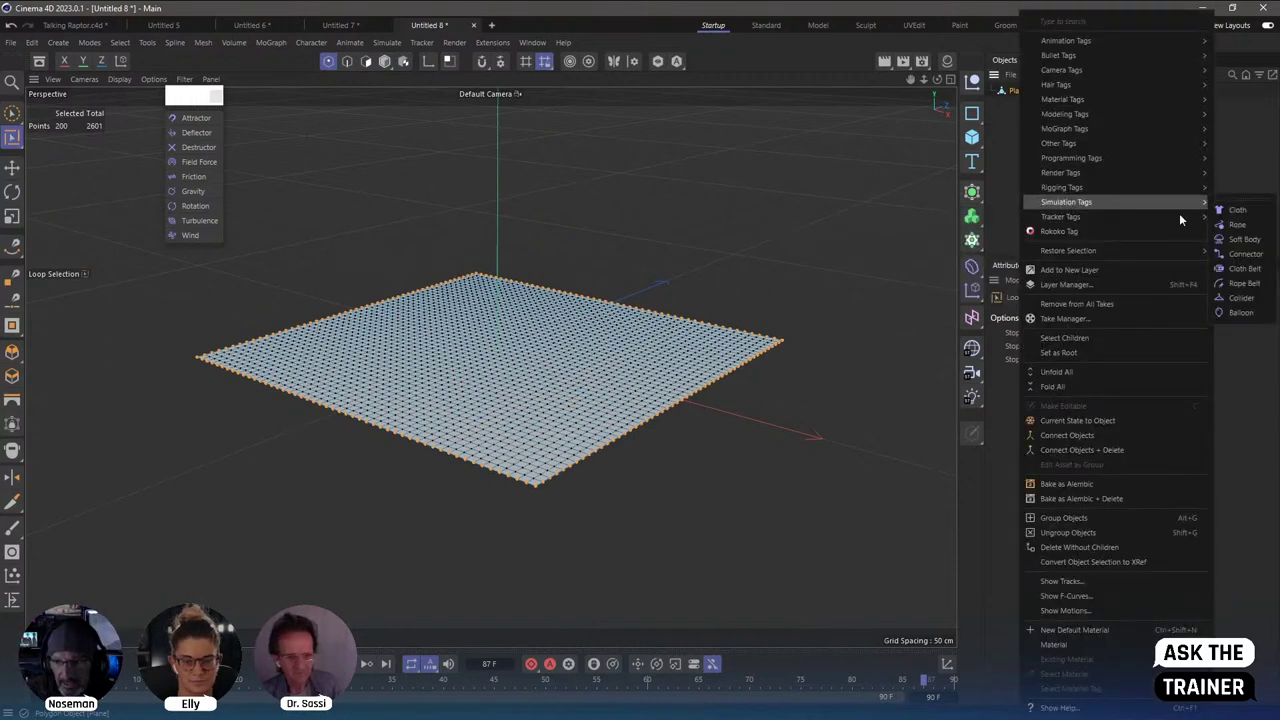
click(1237, 211)
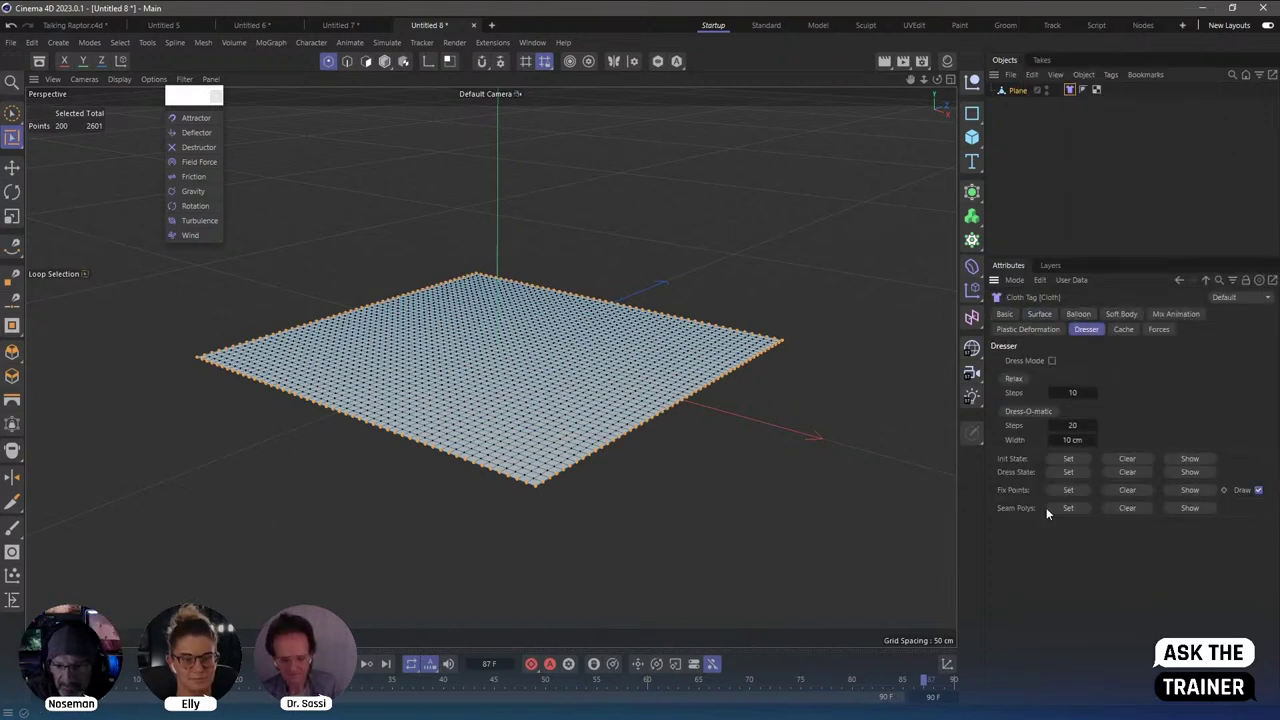
click(1068, 490)
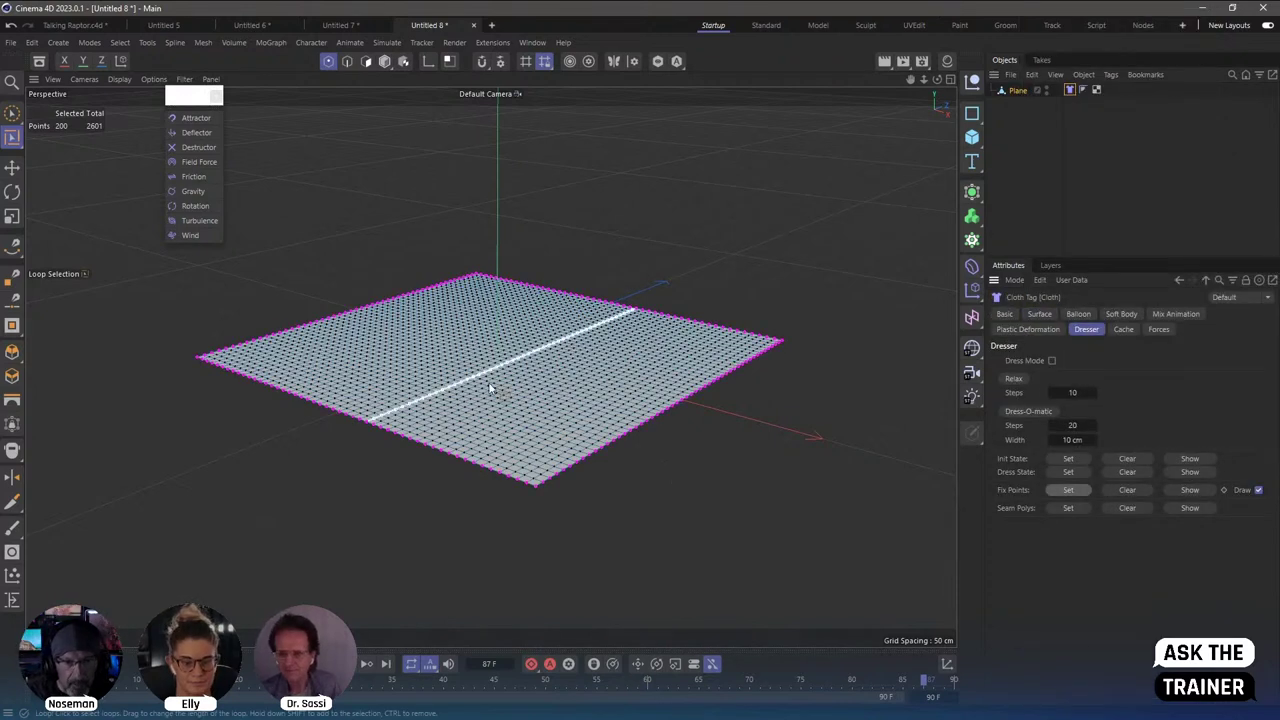
click(386, 61)
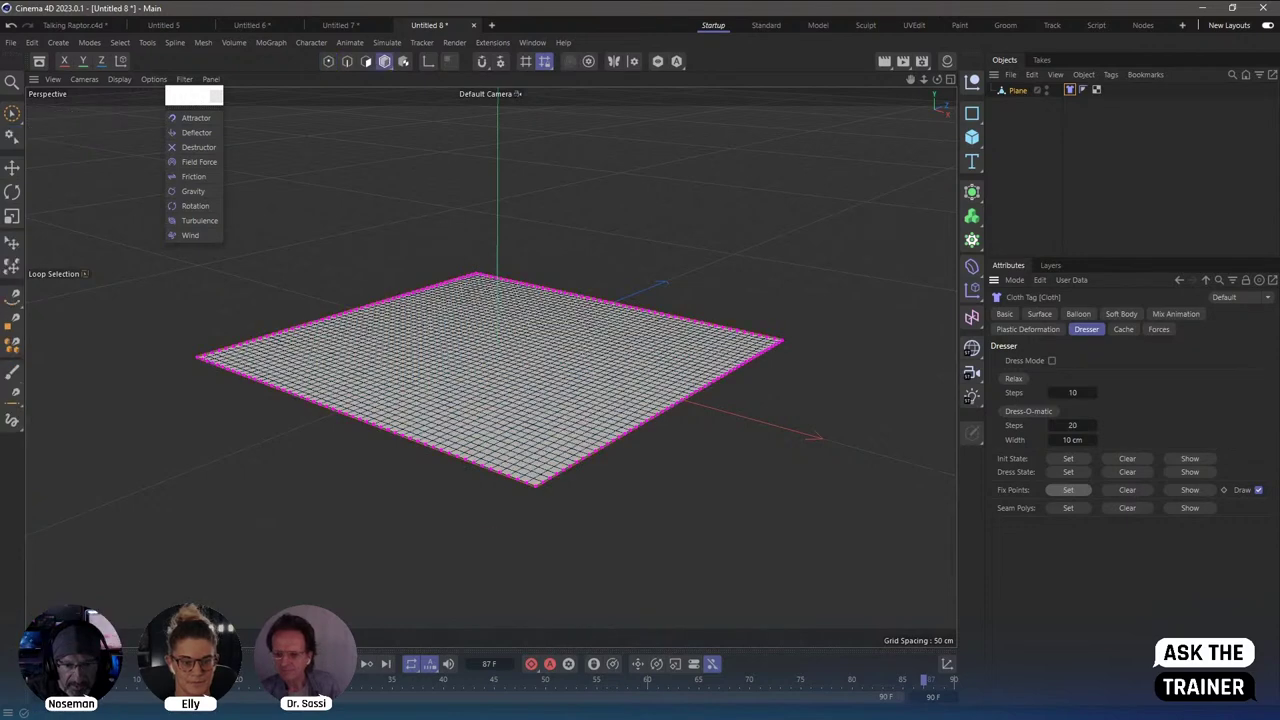
key(shift+f)
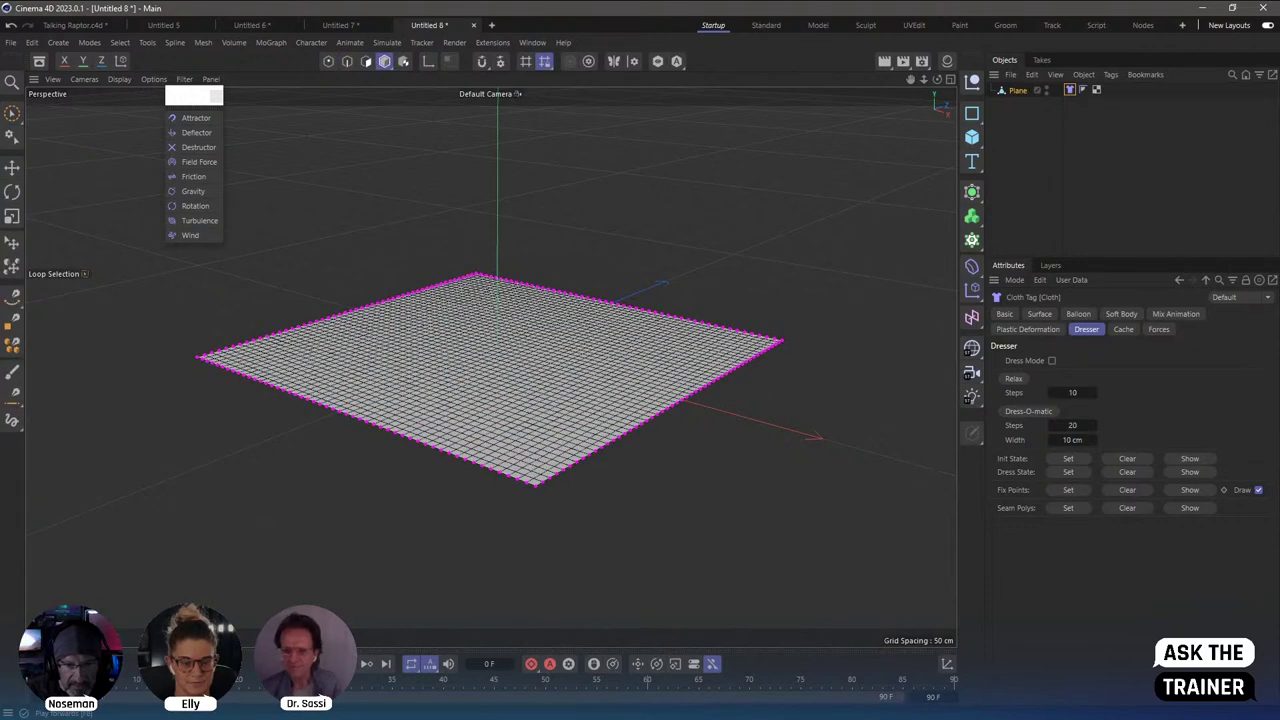
key(F8)
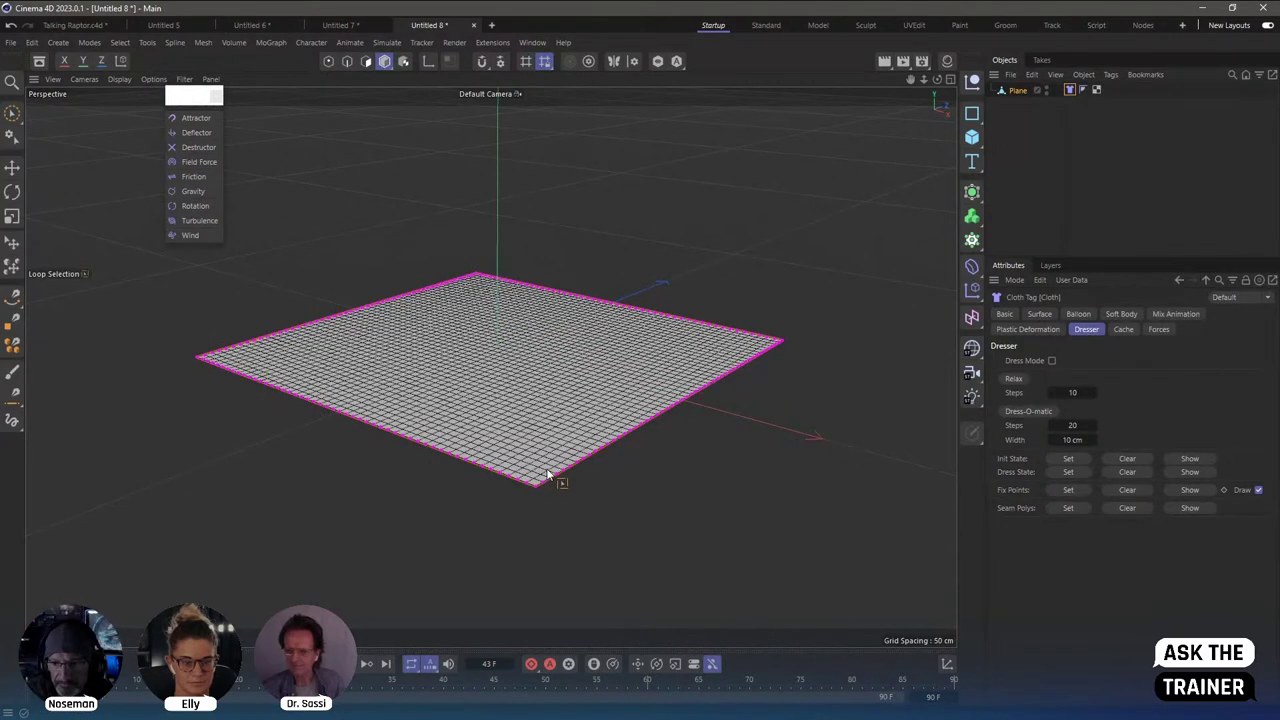
Raise the cloth's Stretchiness from 10 to 20 and replay the simulation.
click(1040, 314)
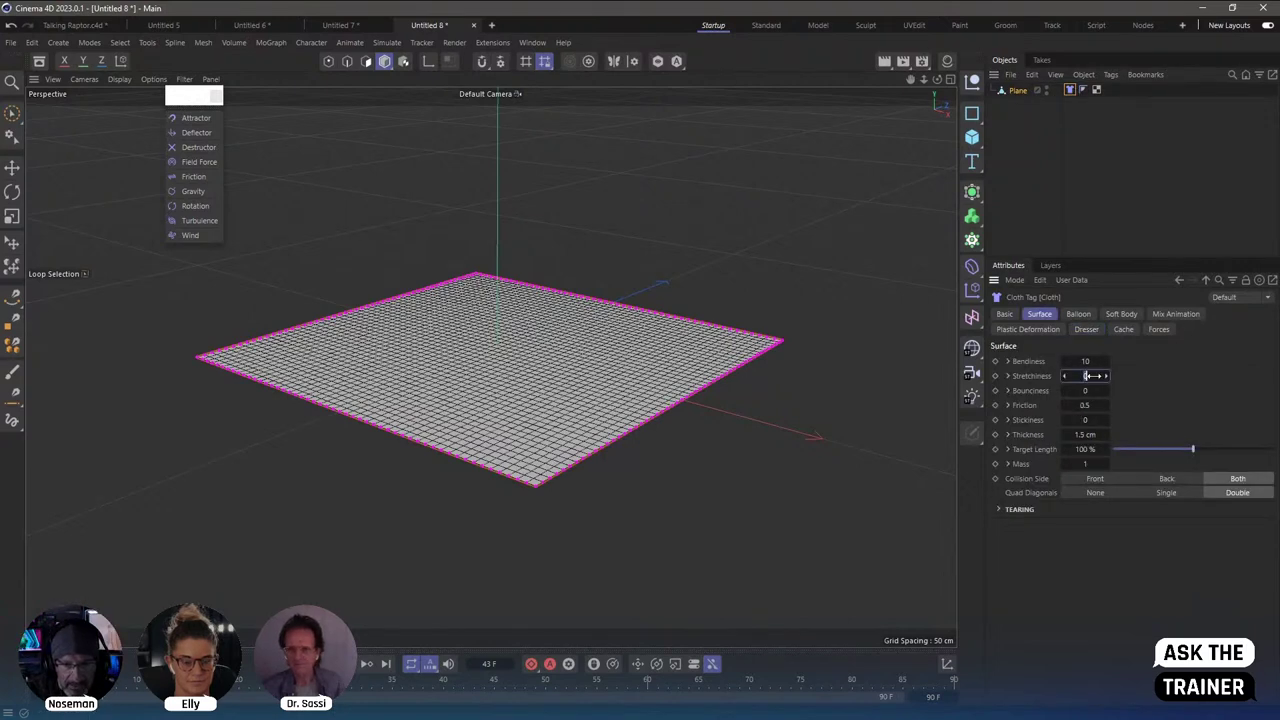
drag(1092, 375, 1102, 375)
click(367, 664)
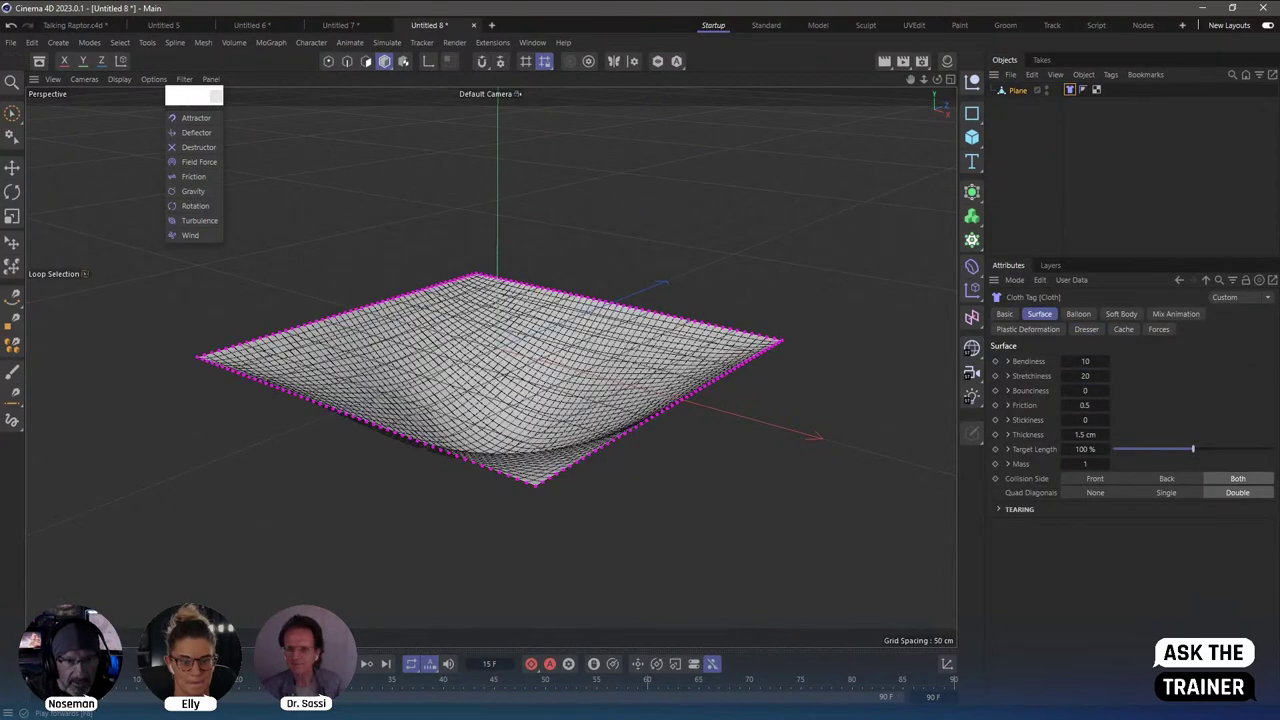
Hide the World Grid and Horizon in the viewport.
click(184, 79)
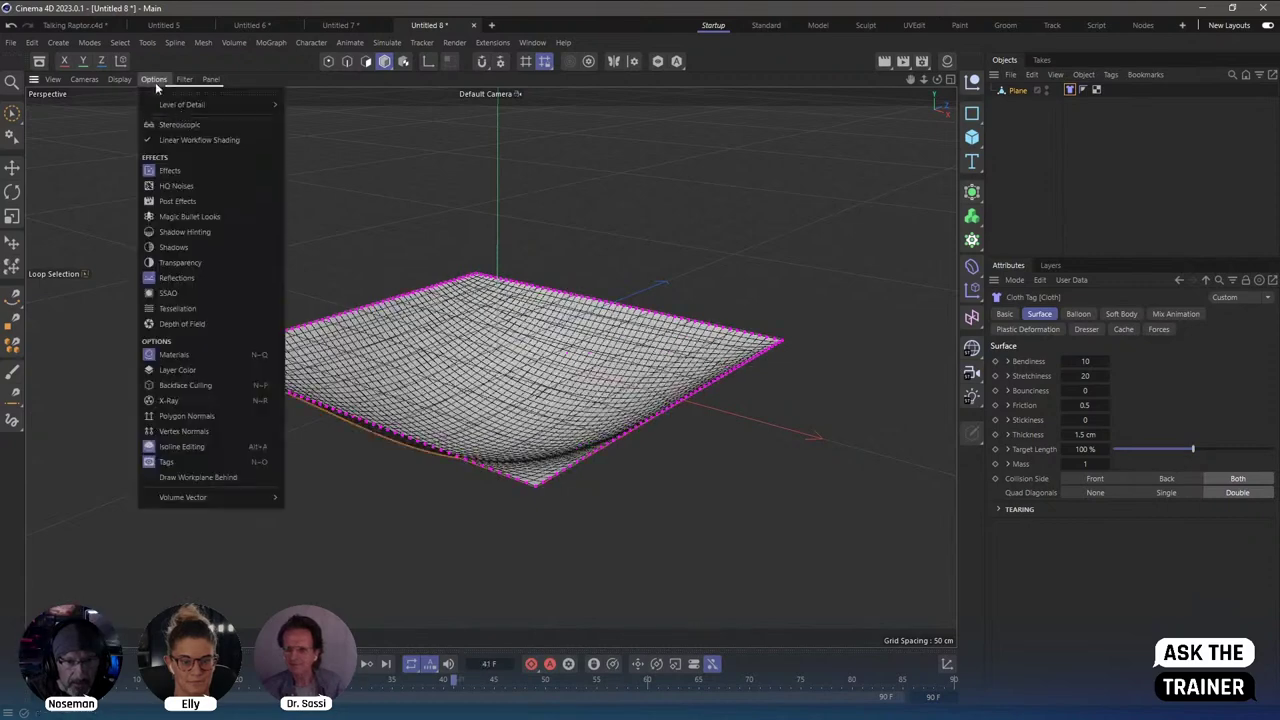
click(202, 186)
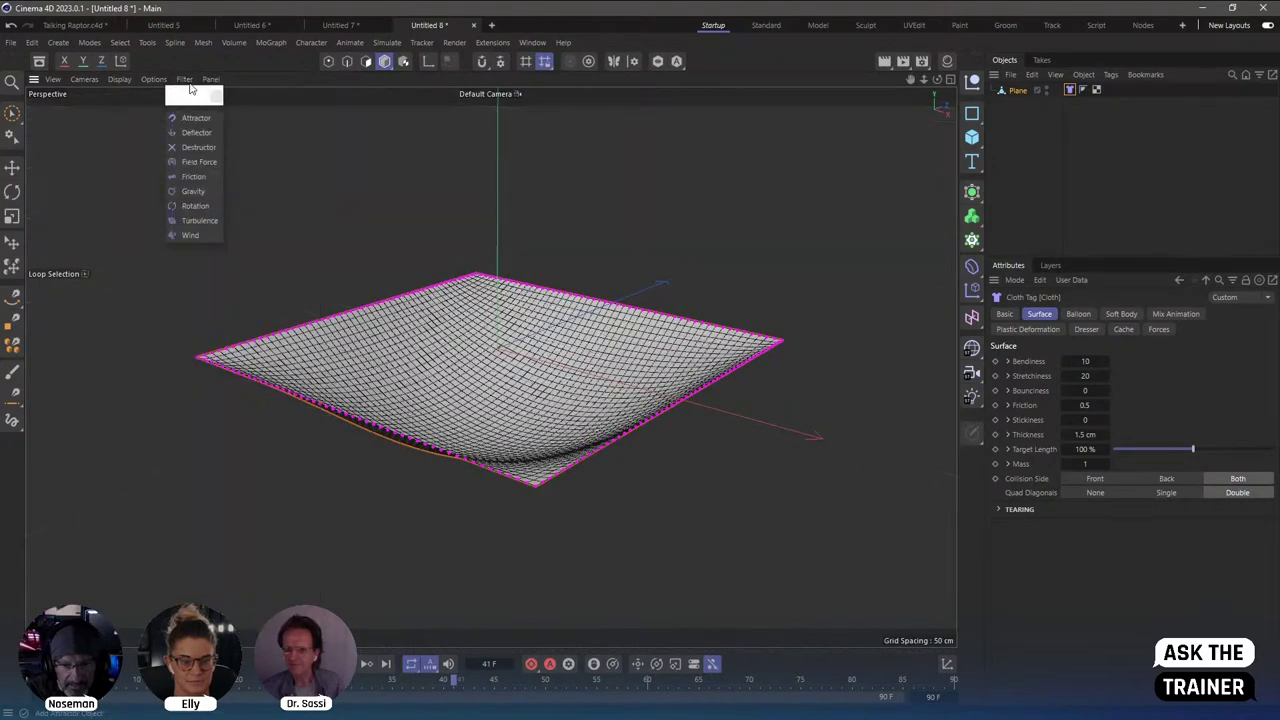
click(184, 79)
click(209, 218)
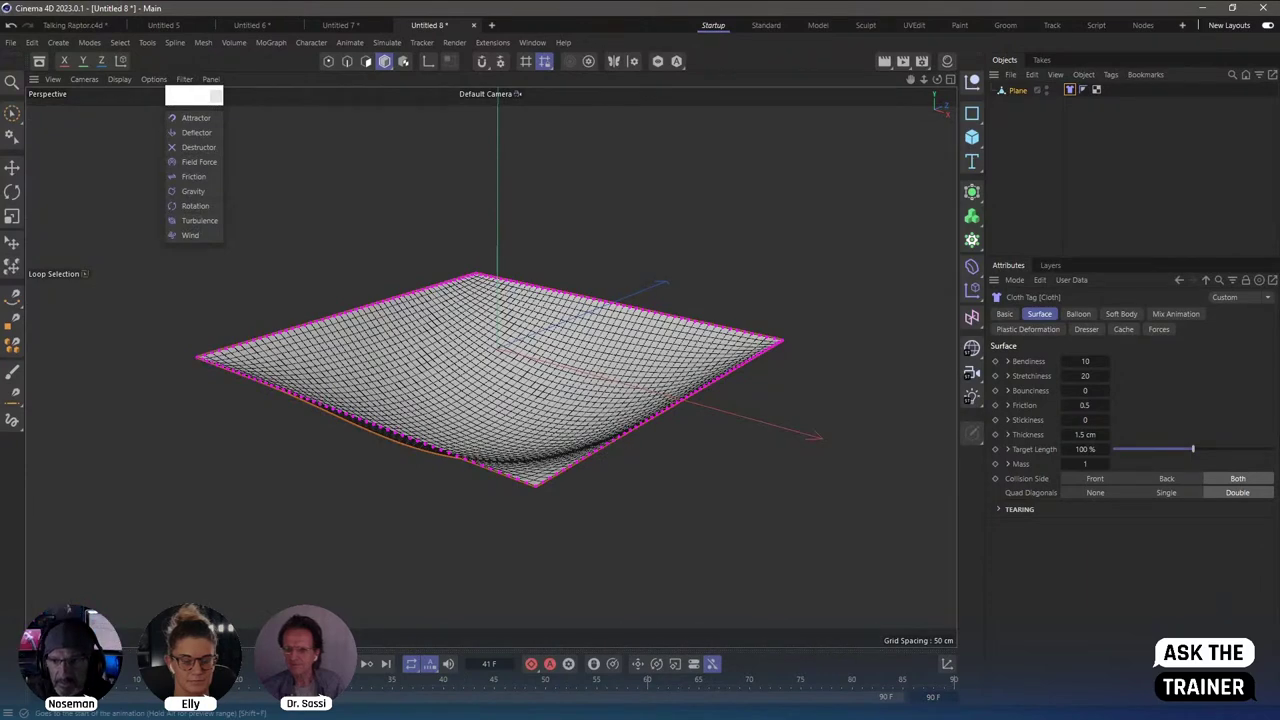
click(971, 137)
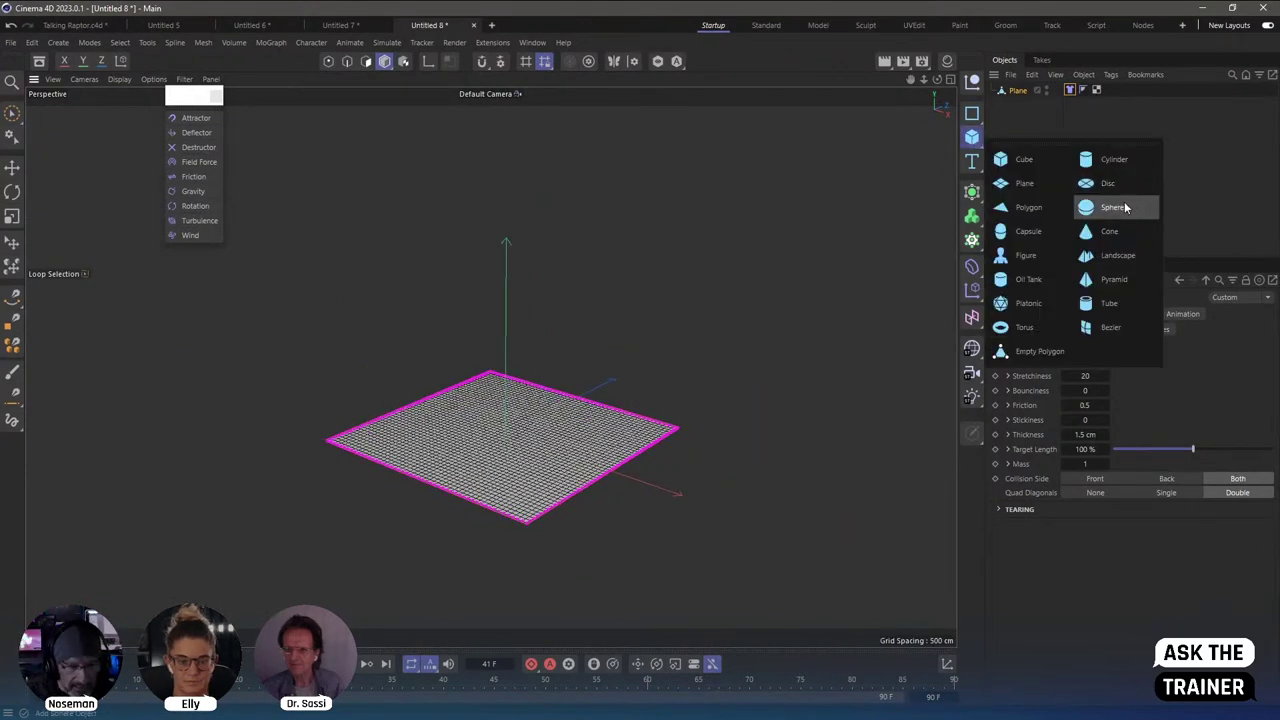
Add a small Sphere high above the plane with a Rigid Body tag, and watch it fall.
click(1112, 207)
key(t)
drag(651, 410, 580, 410)
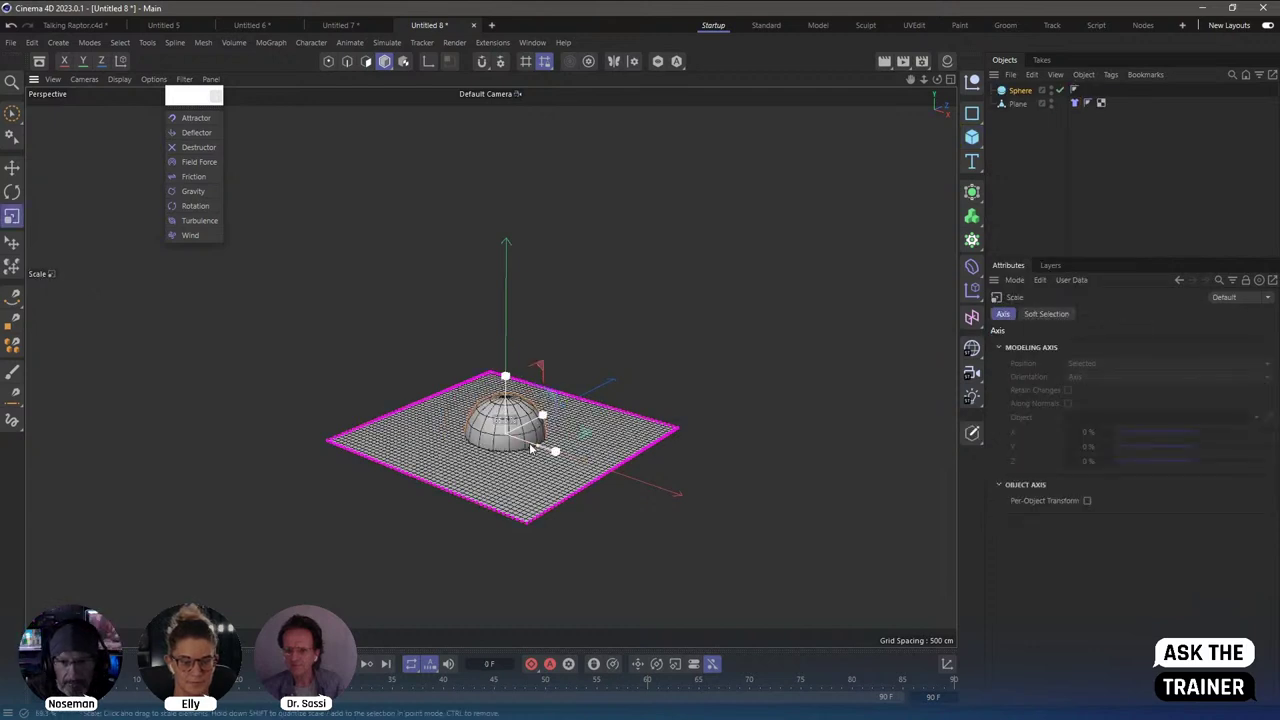
key(e)
mouse_move(507, 330)
mouse_down()
mouse_move(527, 292)
mouse_move(615, 250)
mouse_up()
right_click(1028, 92)
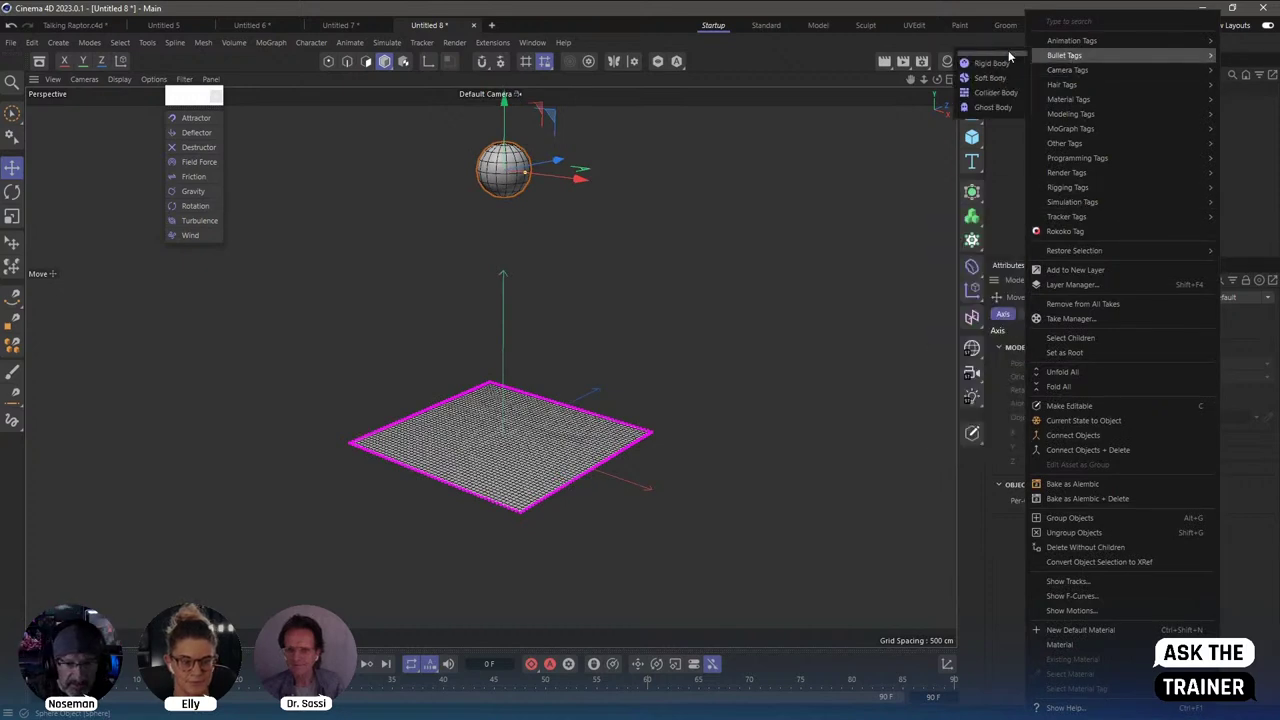
click(1007, 66)
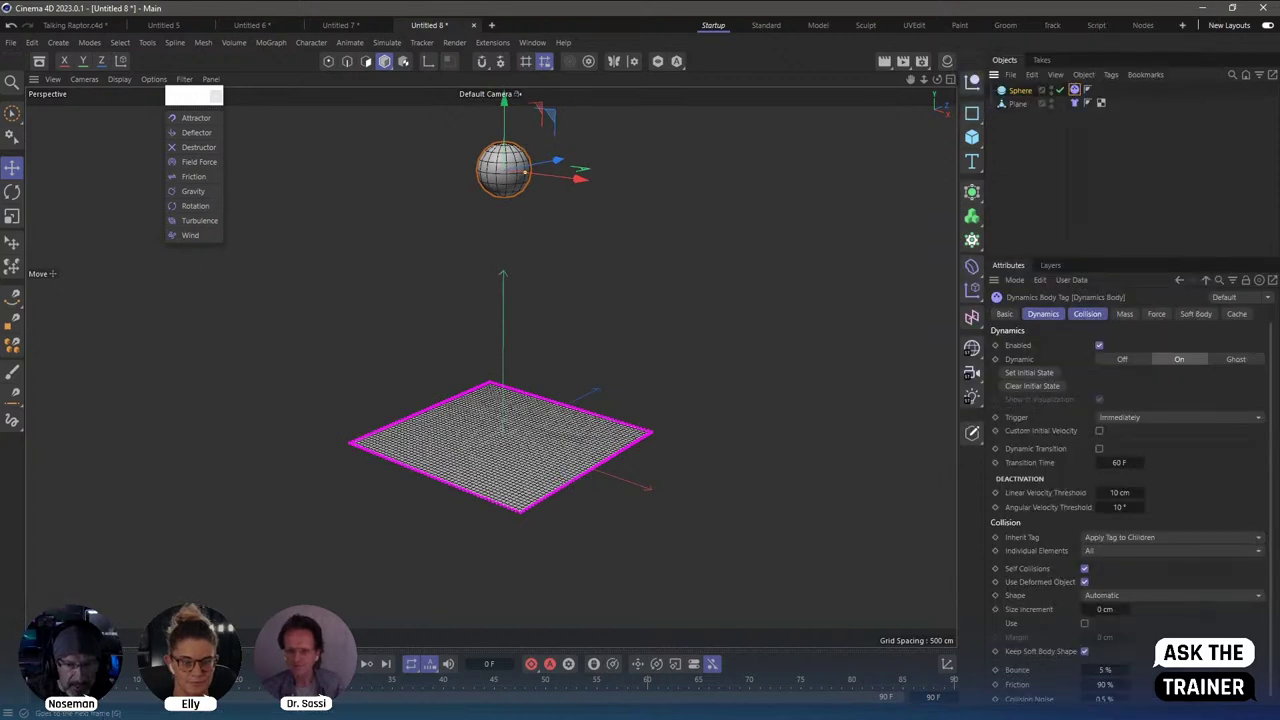
key(F8)
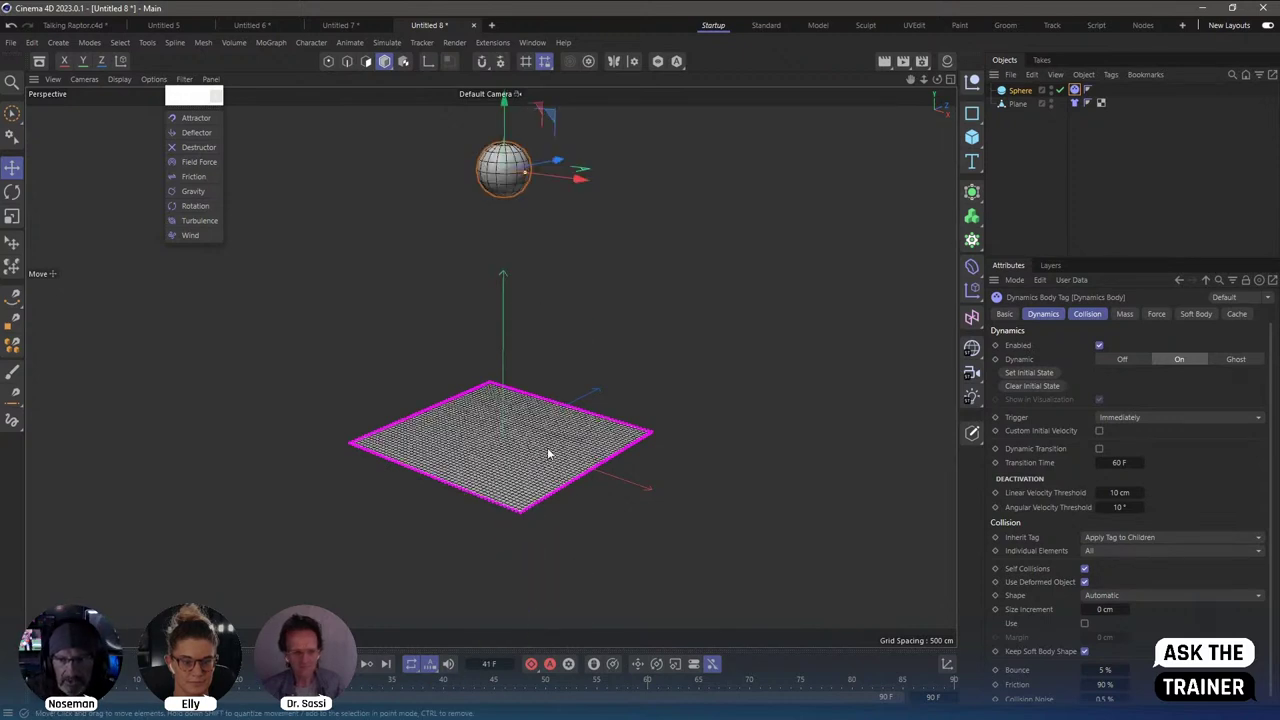
Give the plane a Collider Body tag with Moving Mesh collision shape, then replay from the start.
click(1017, 105)
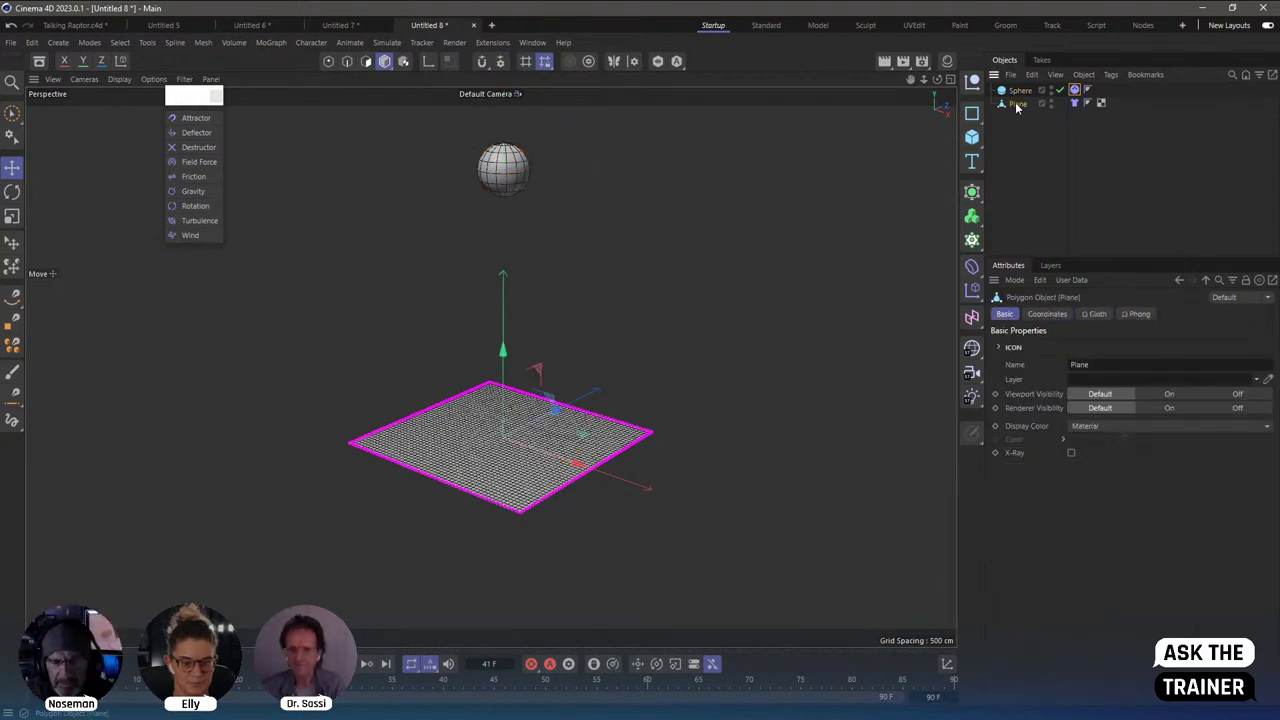
right_click(1017, 105)
mouse_move(1055, 55)
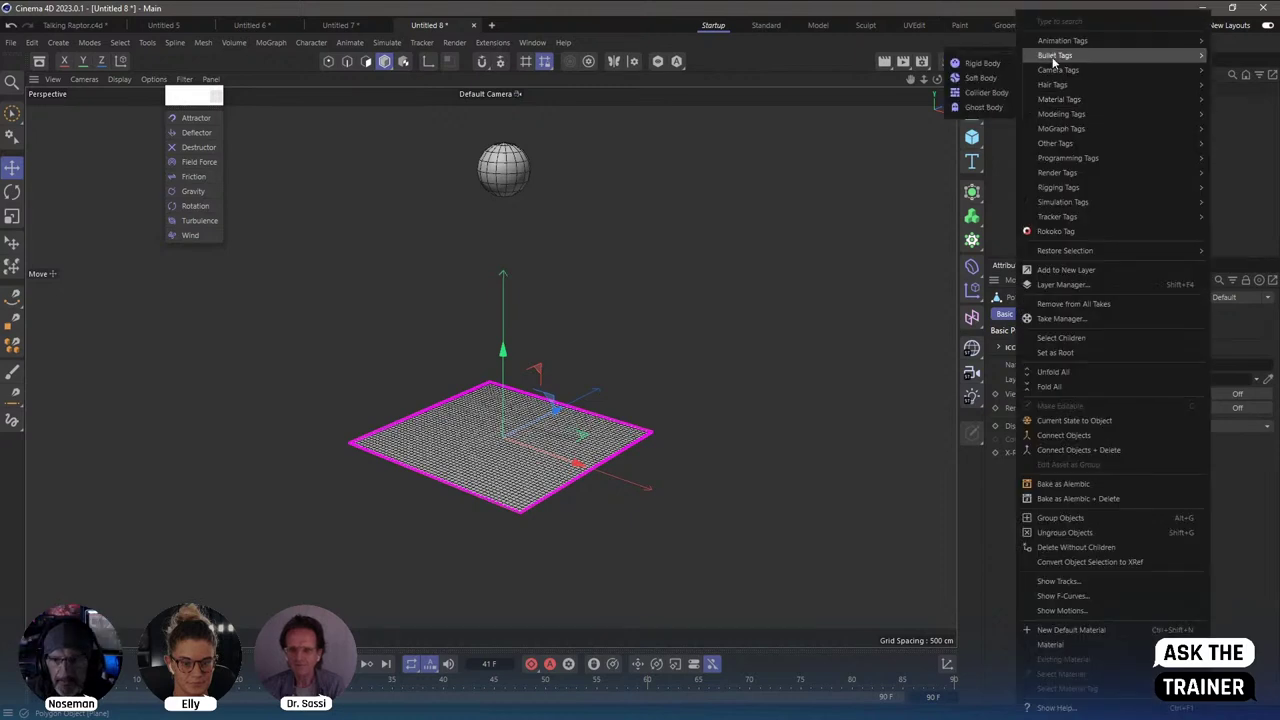
click(985, 93)
click(1087, 314)
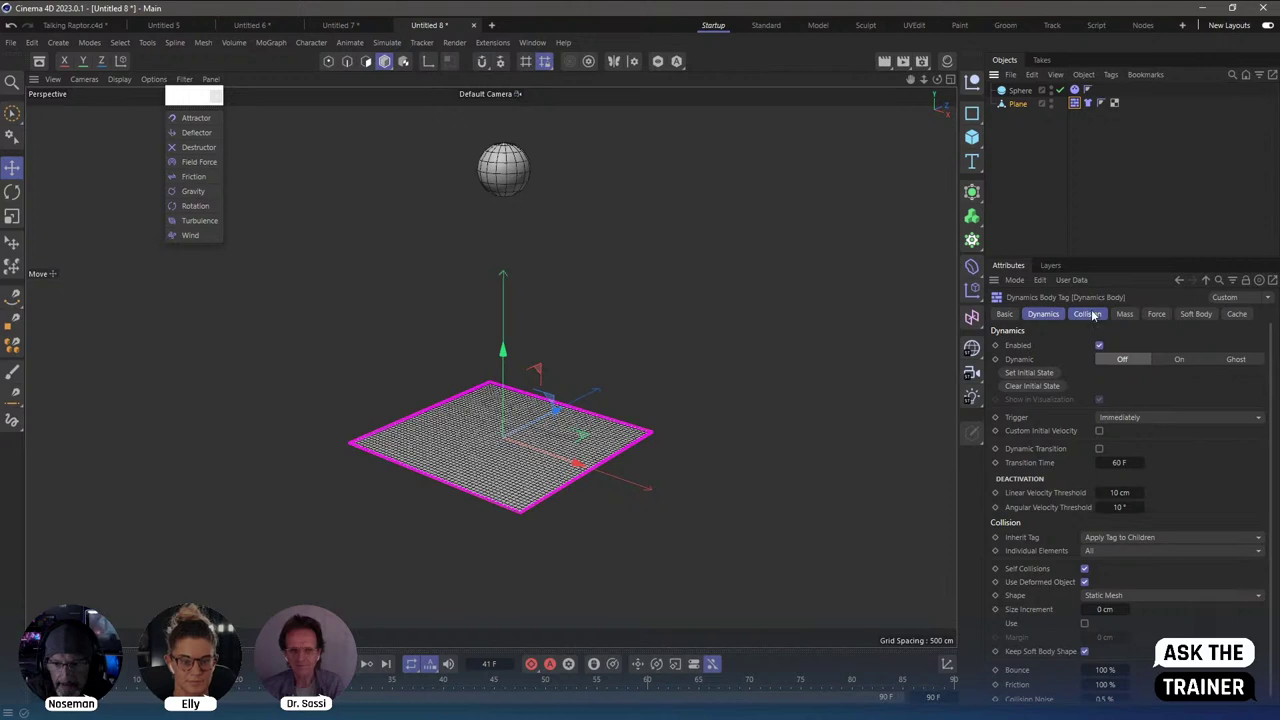
click(1110, 403)
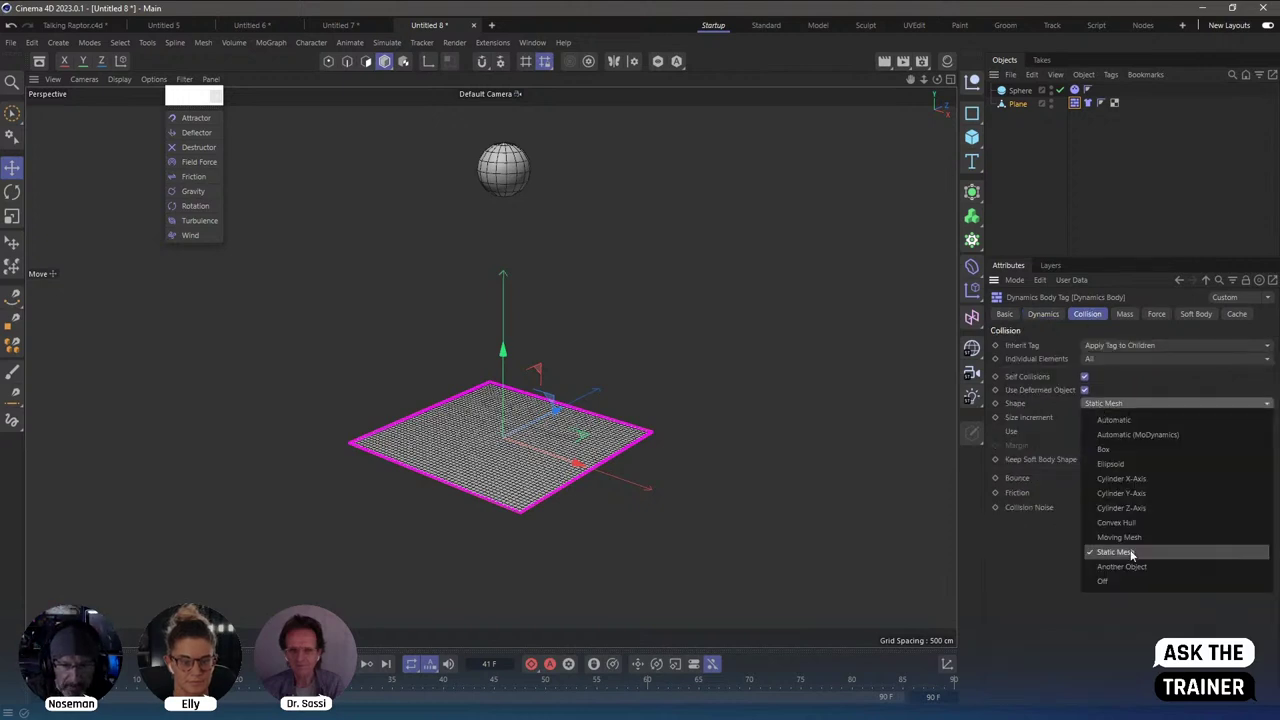
click(1100, 552)
key(shift+f)
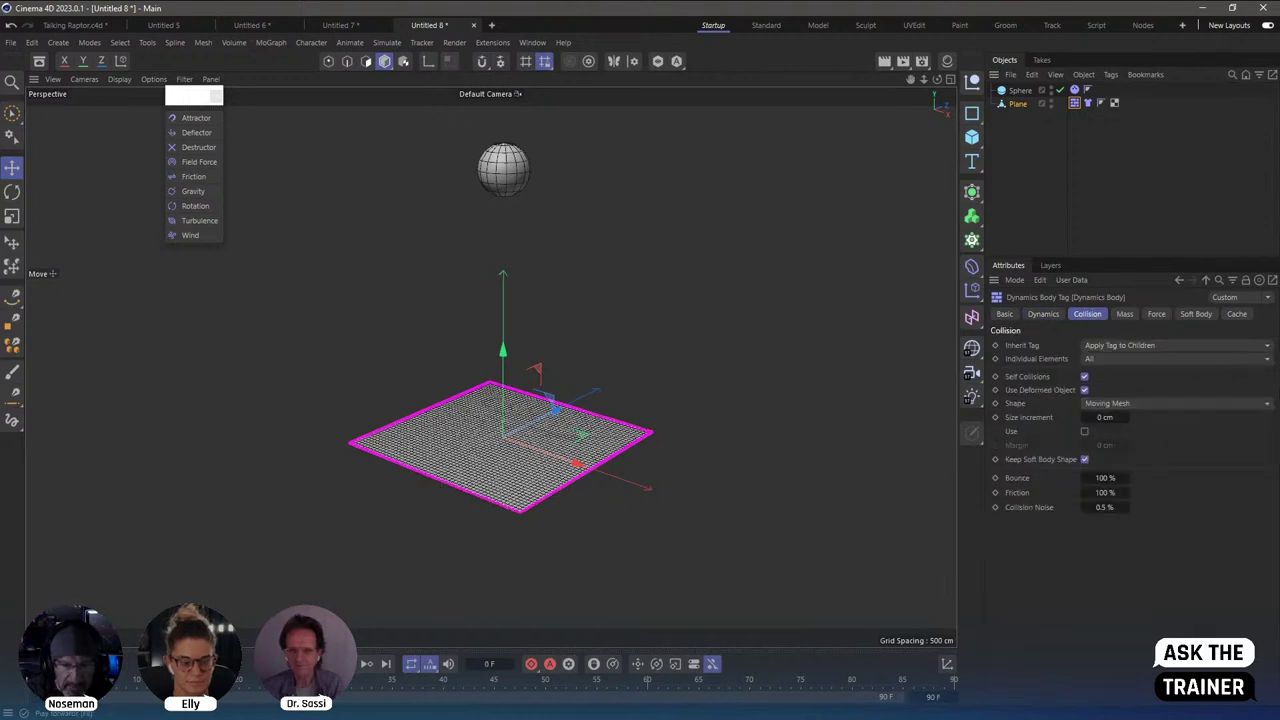
key(F8)
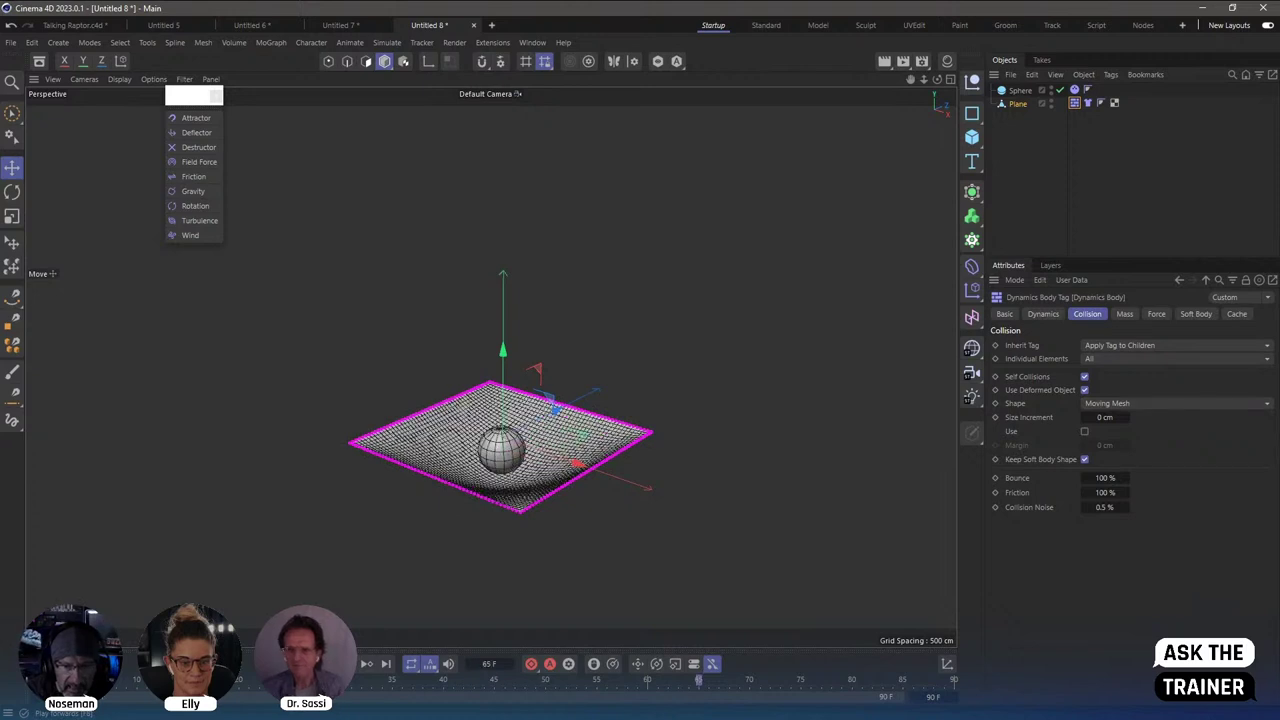
Extend the timeline end to 200 frames and orbit low to watch the cloth sag.
mouse_move(548, 420)
alt+mouse_down()
mouse_move(548, 385)
mouse_move(522, 345)
mouse_move(572, 405)
mouse_move(580, 460)
alt+mouse_up()
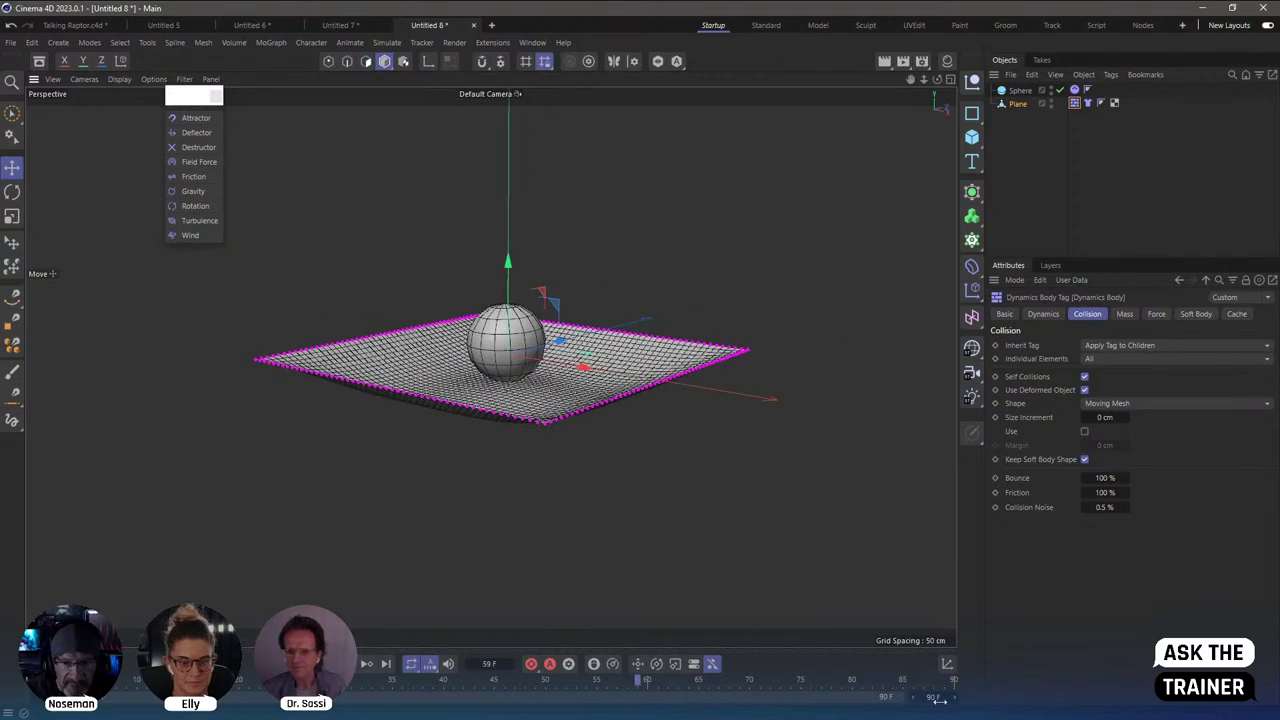
drag(938, 700, 960, 700)
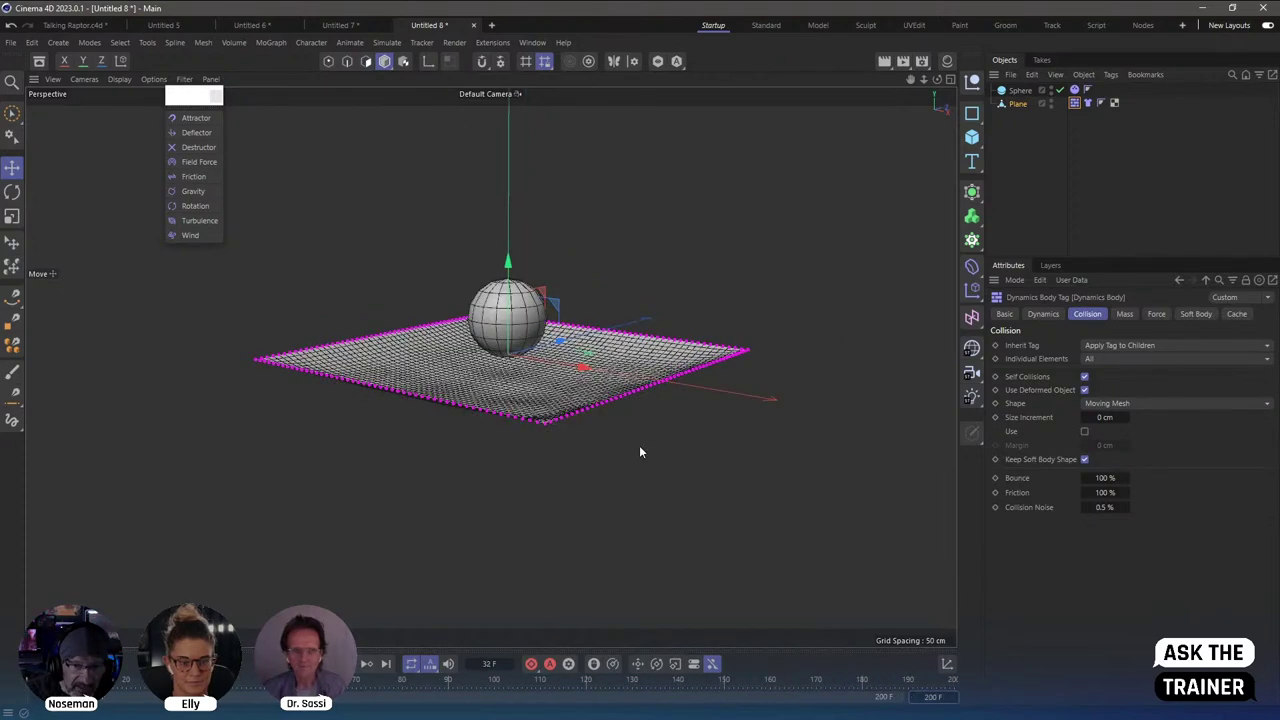
mouse_move(551, 400)
alt+mouse_down()
mouse_move(510, 483)
mouse_move(502, 403)
alt+mouse_up()
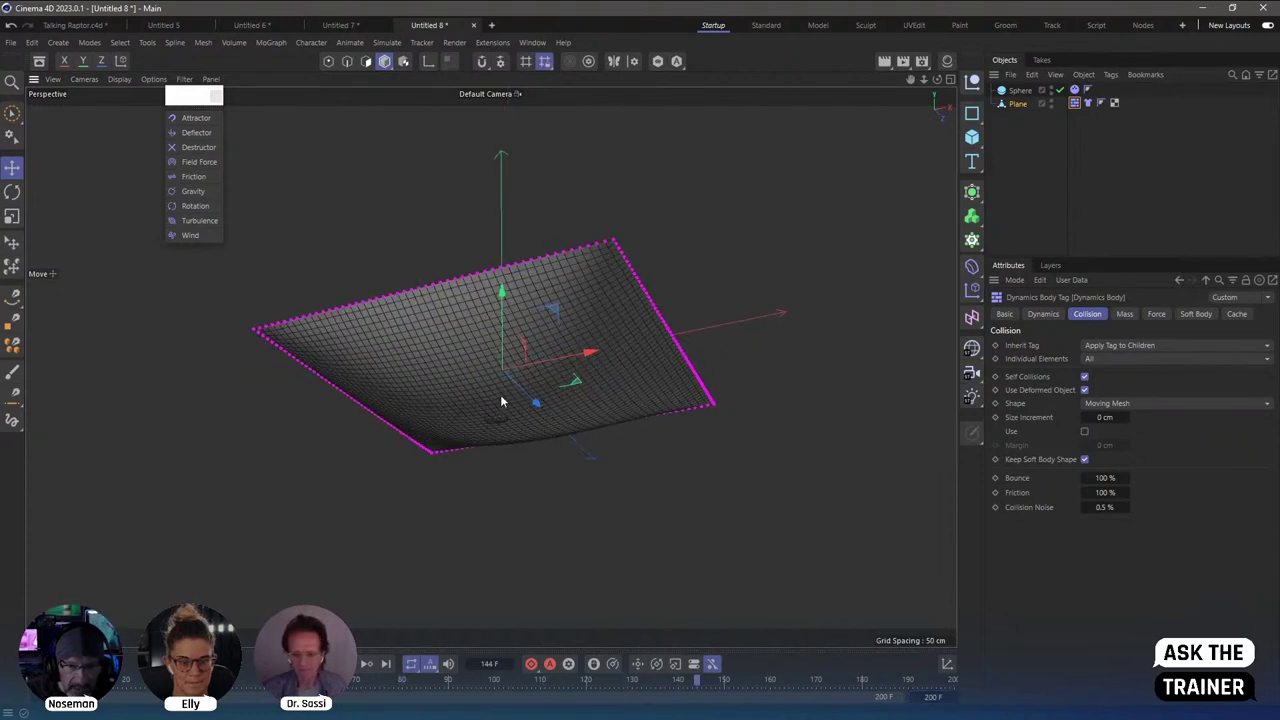
mouse_move(508, 416)
alt+mouse_down()
mouse_move(534, 288)
mouse_move(510, 483)
alt+mouse_up()
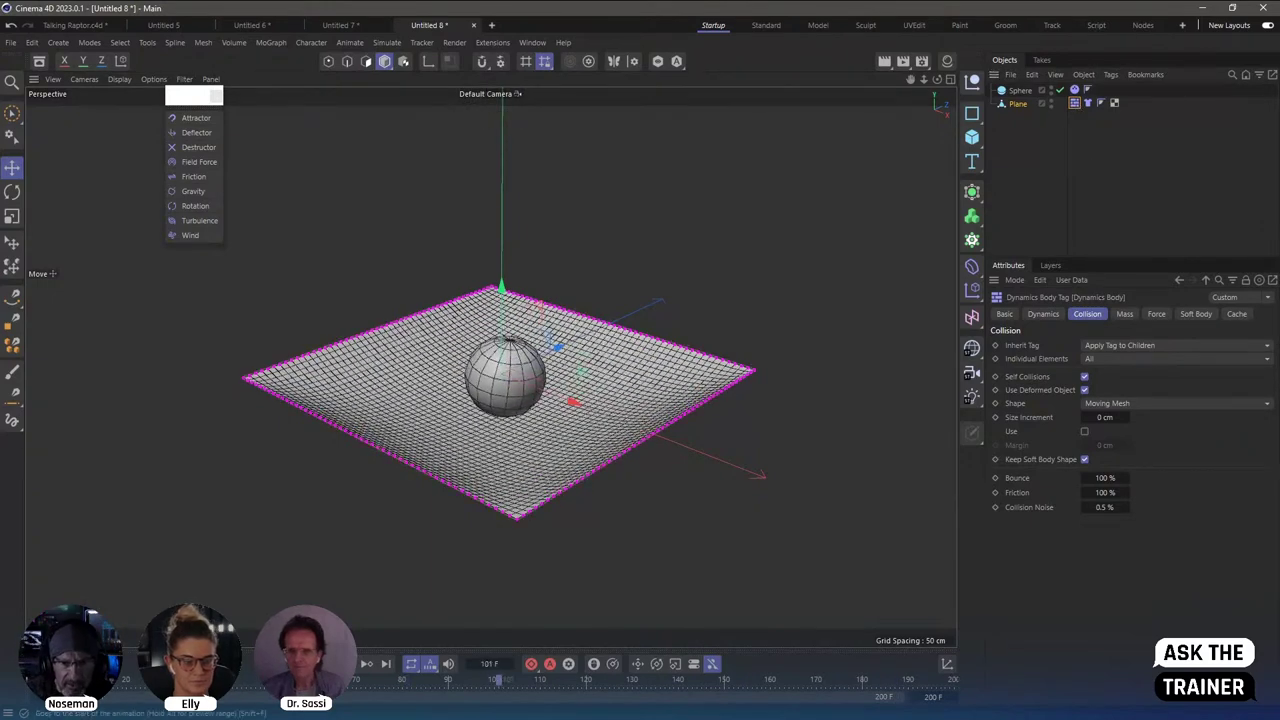
Frame the scene and delete the plane's Dynamics Body tag.
click(924, 171)
scroll(748, 255, down, 5)
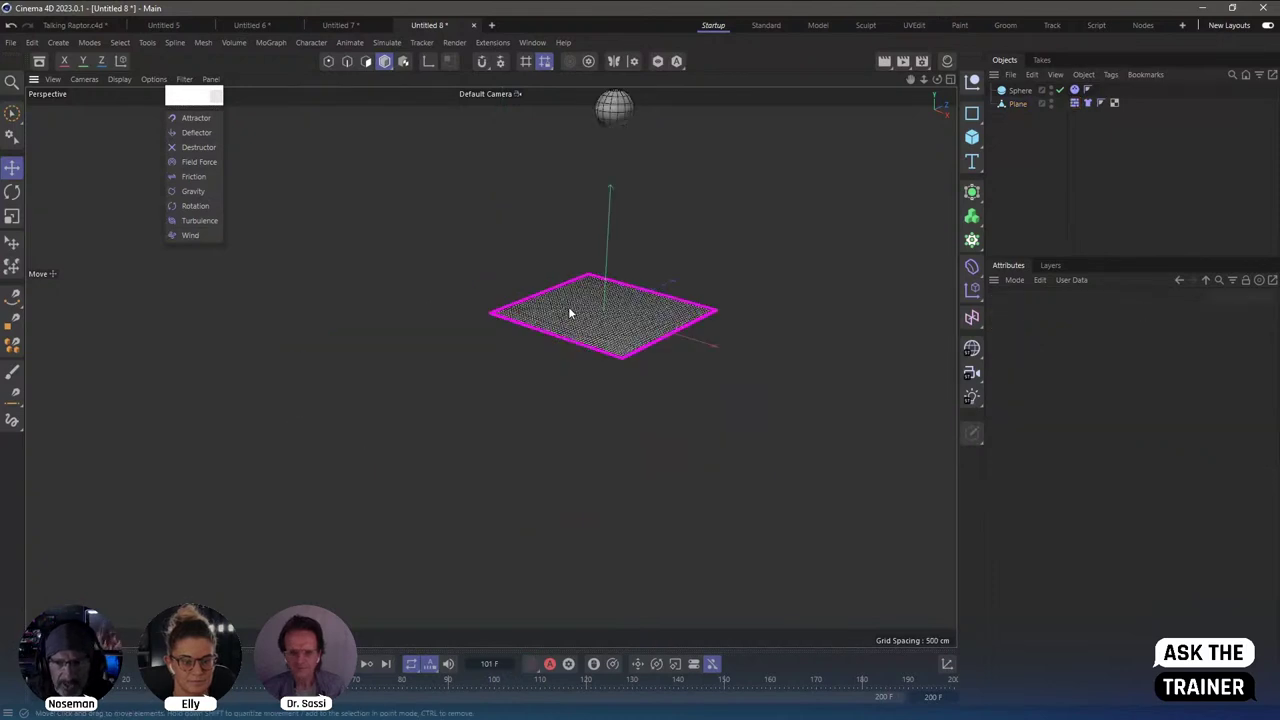
key(h)
click(1075, 105)
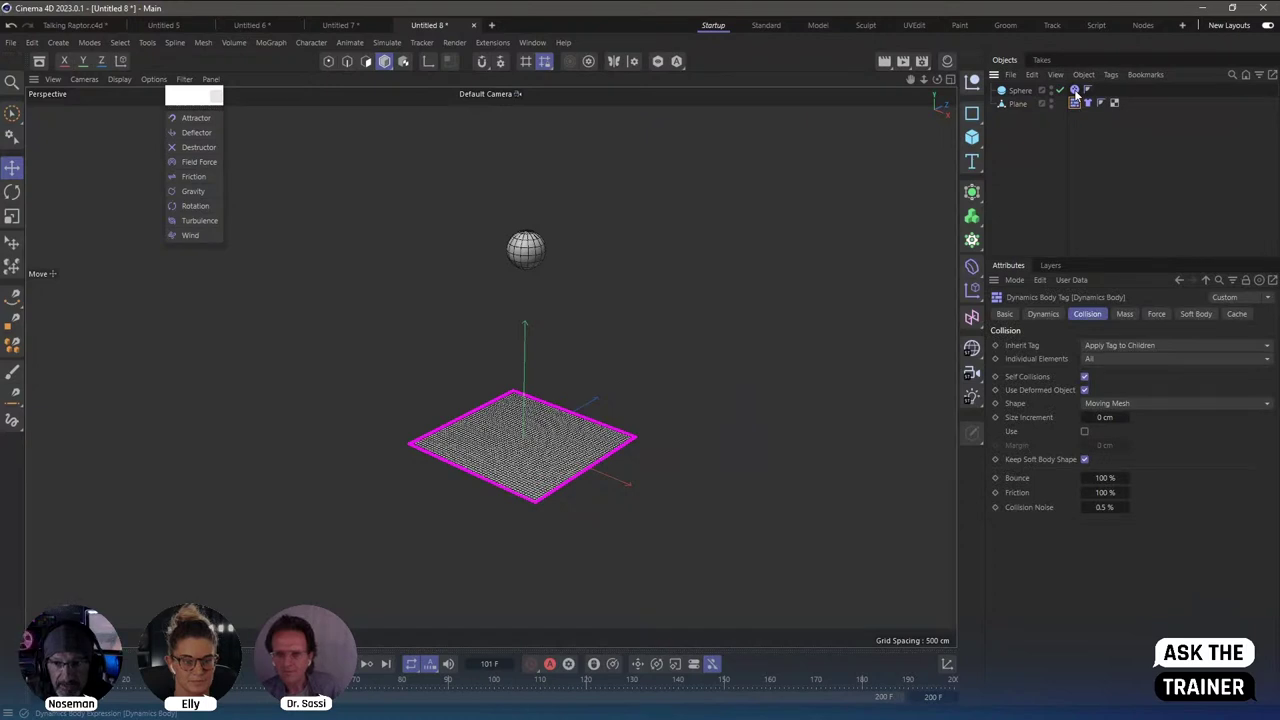
key(Delete)
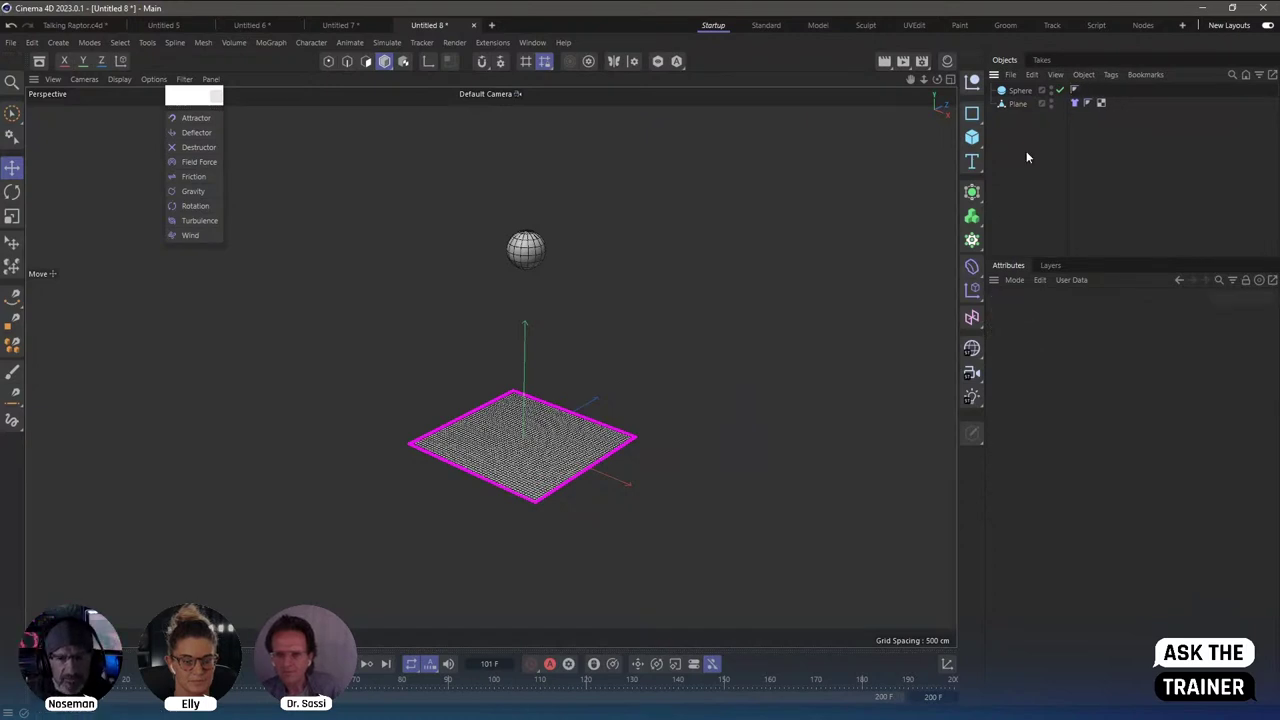
Set the sphere type to Hexahedron, add a Soft Body cloth tag, and replay from the start.
click(1020, 93)
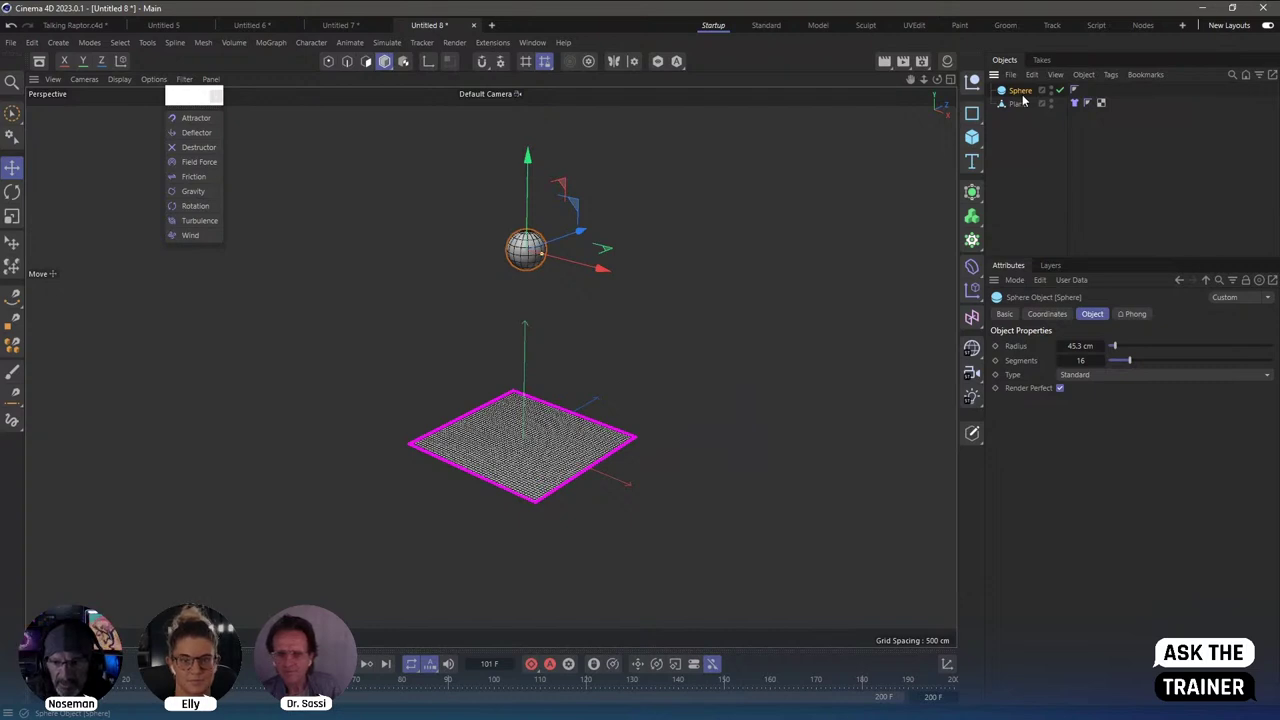
click(1082, 377)
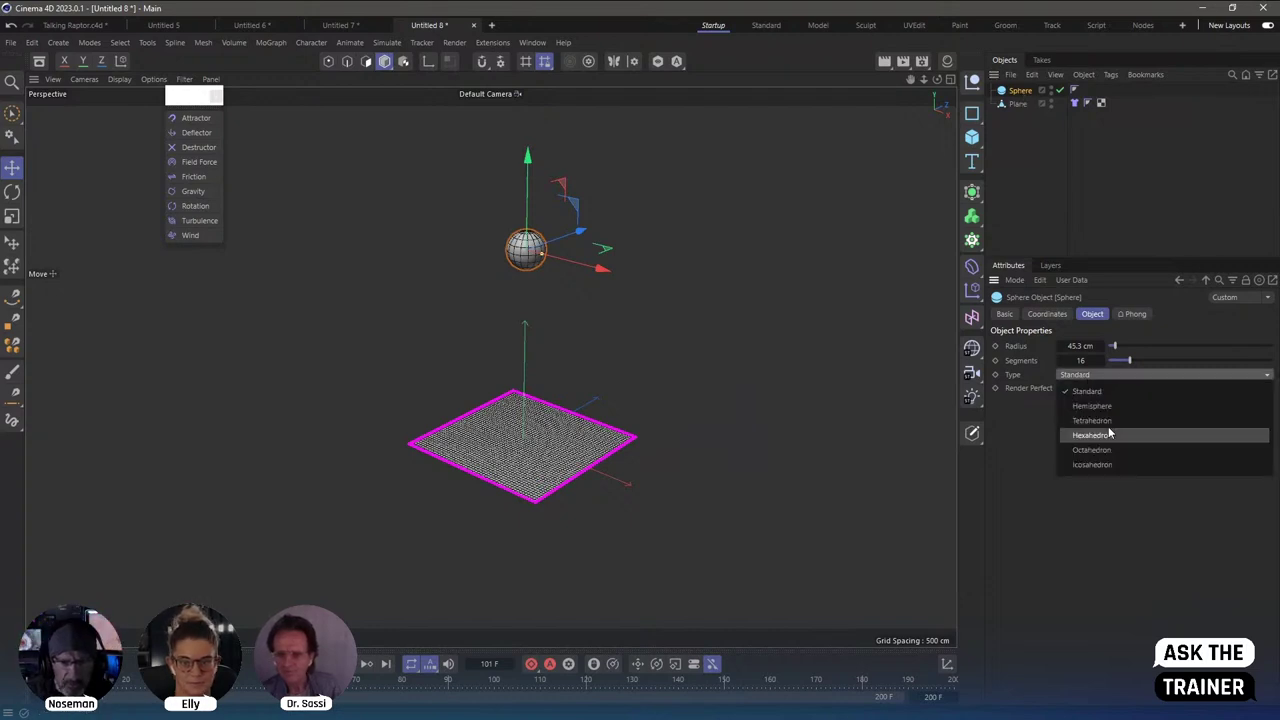
click(1113, 436)
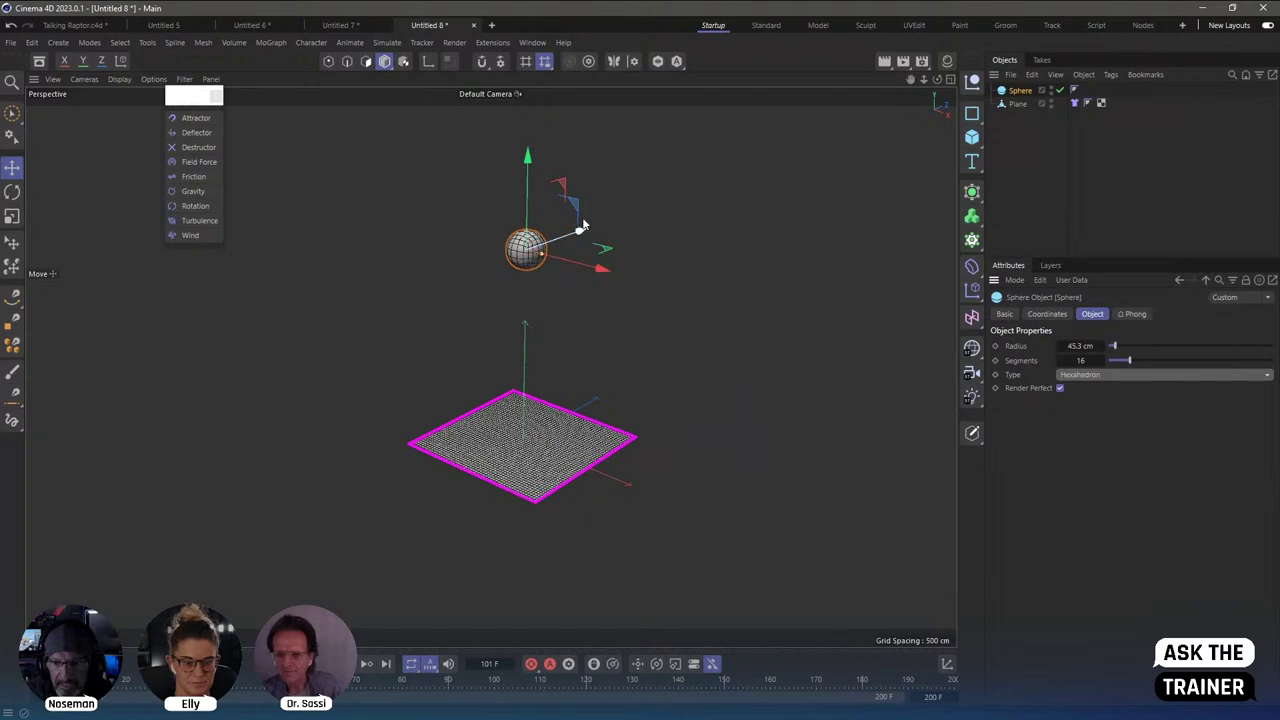
right_click(1011, 93)
mouse_move(1057, 202)
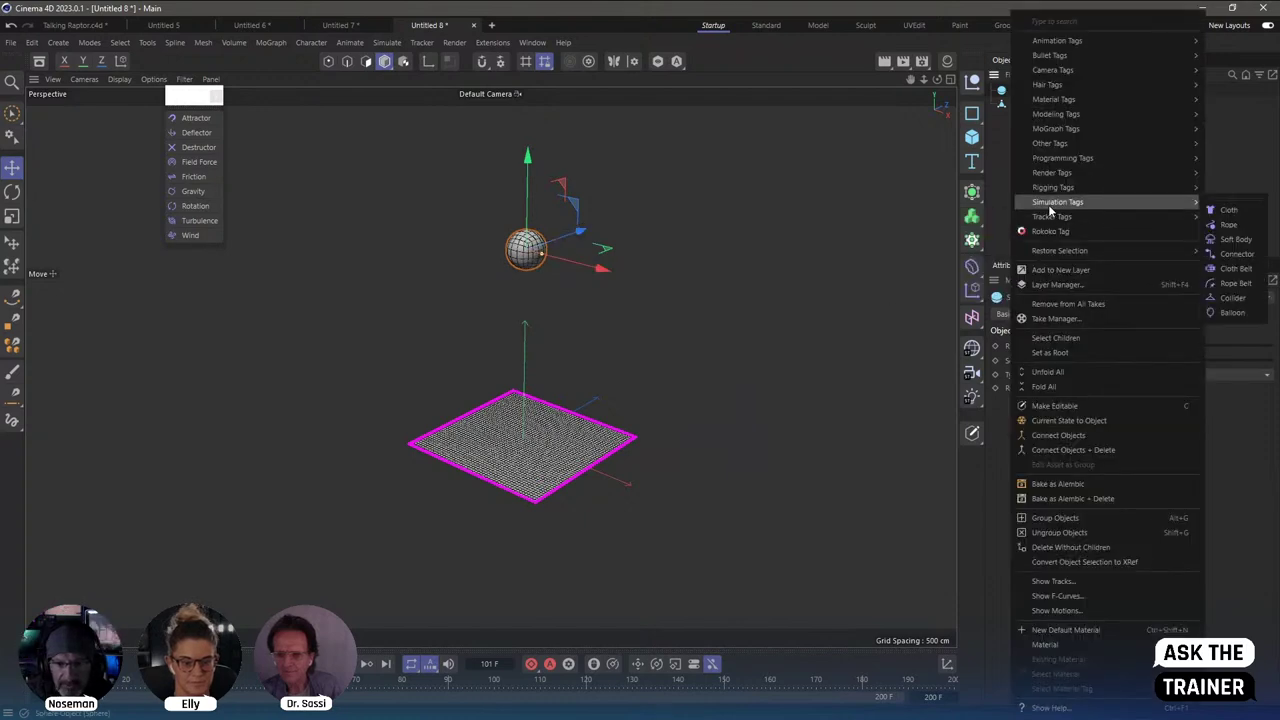
click(1230, 239)
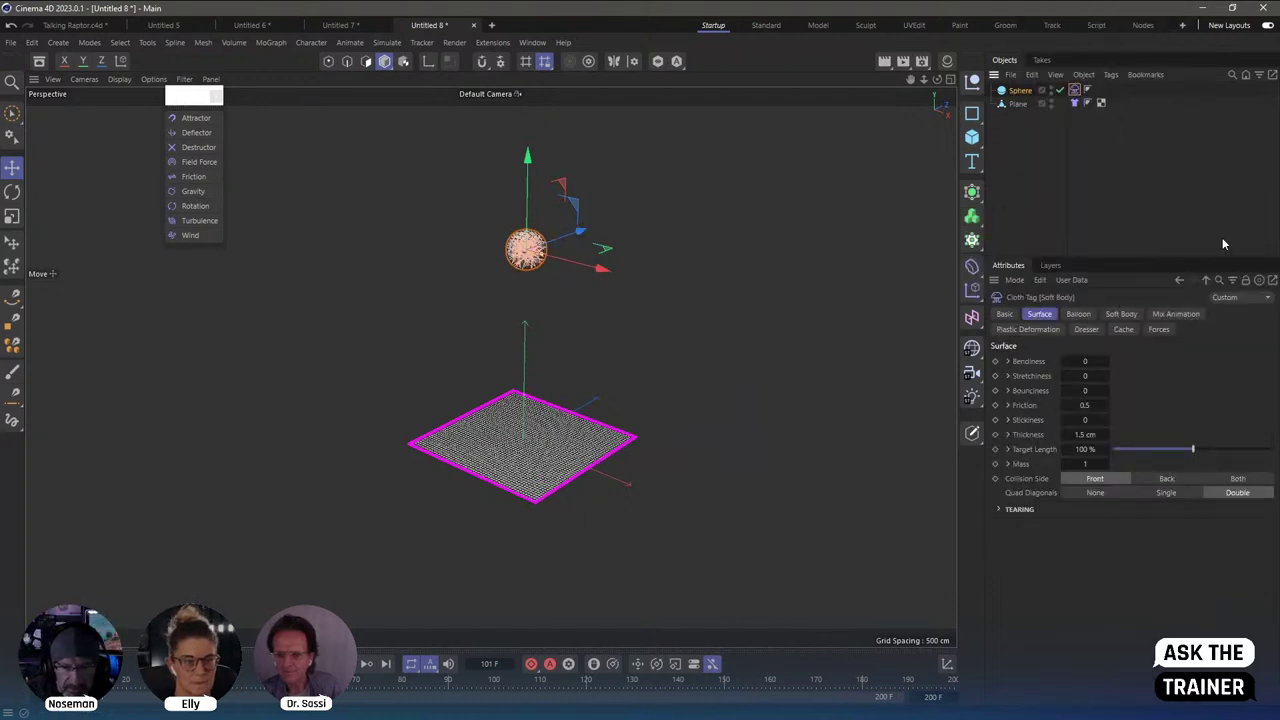
key(shift+f)
key(F8)
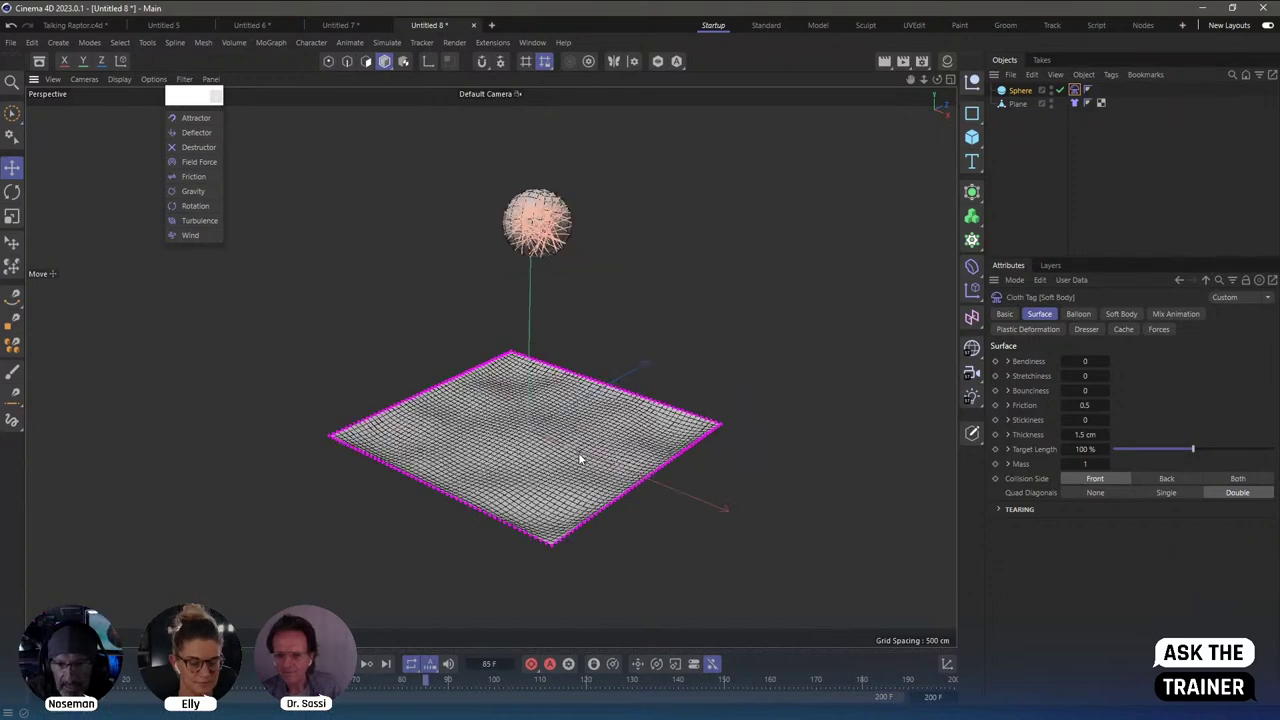
click(1027, 207)
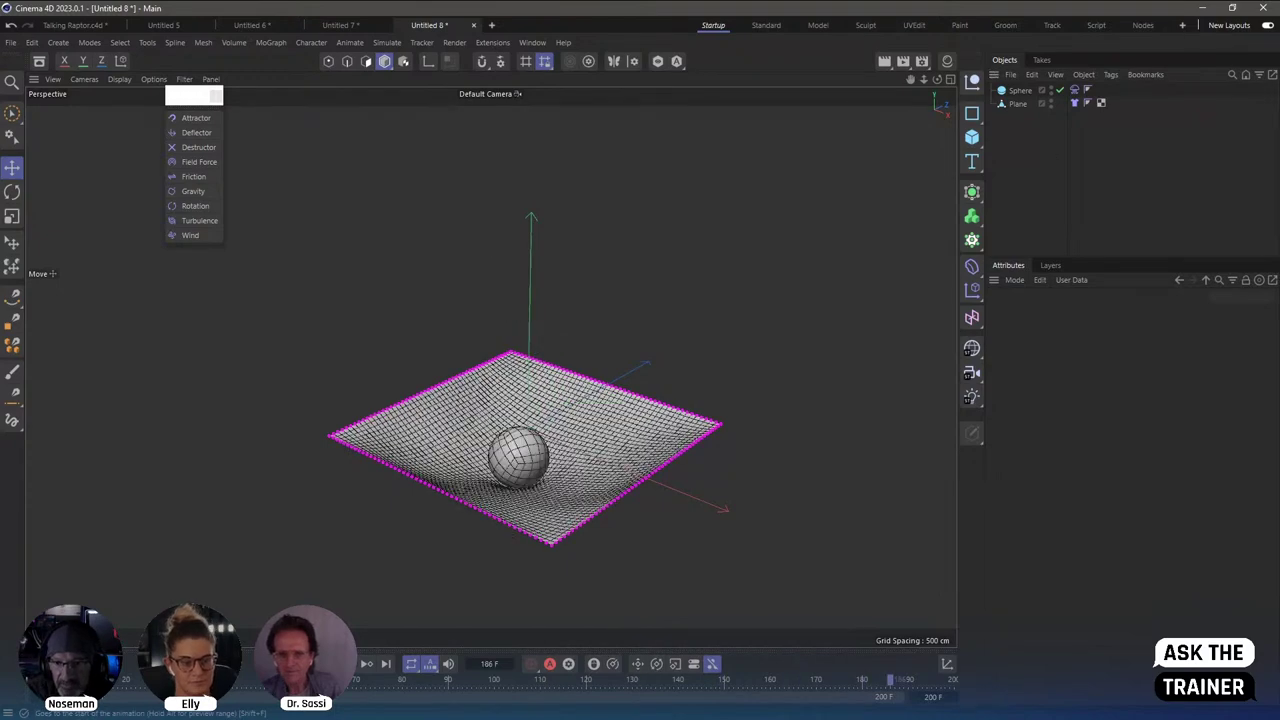
scroll(705, 241, down, 2)
On the sphere's cloth tag, set Max Poles Per Point to 11 and widen Spread to about 116°.
scroll(646, 312, down, 1)
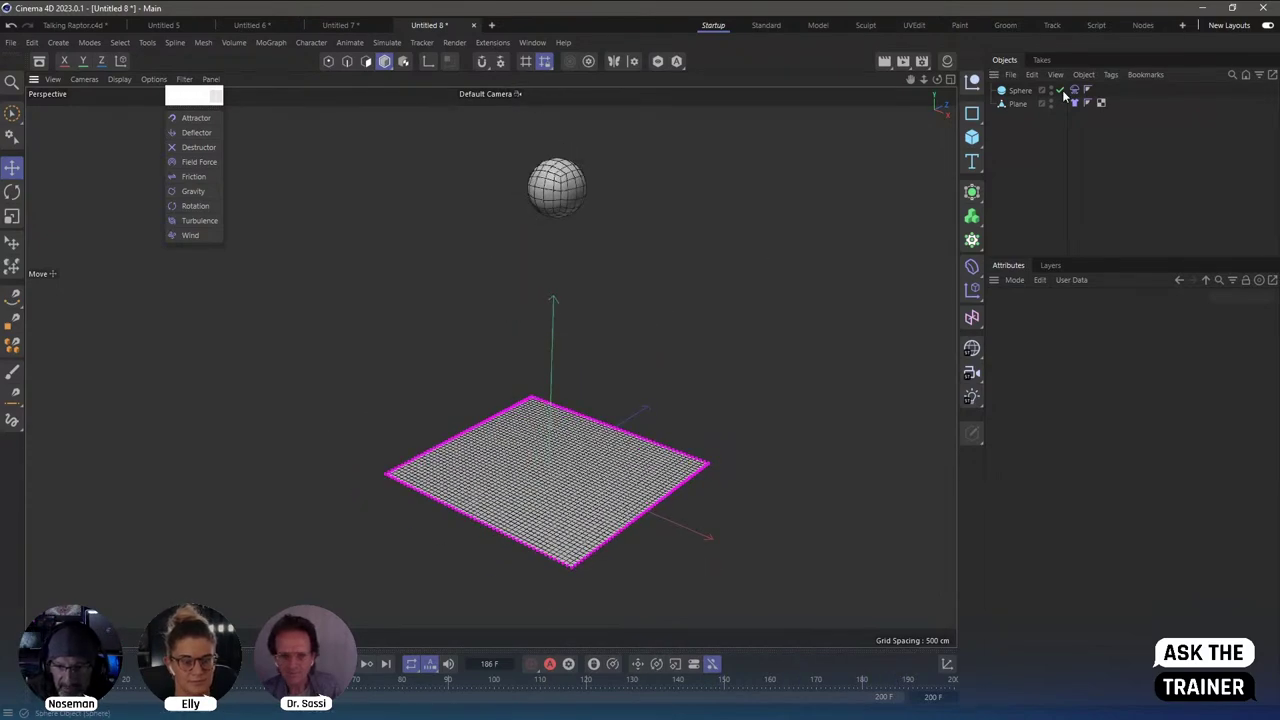
click(1074, 90)
click(1121, 313)
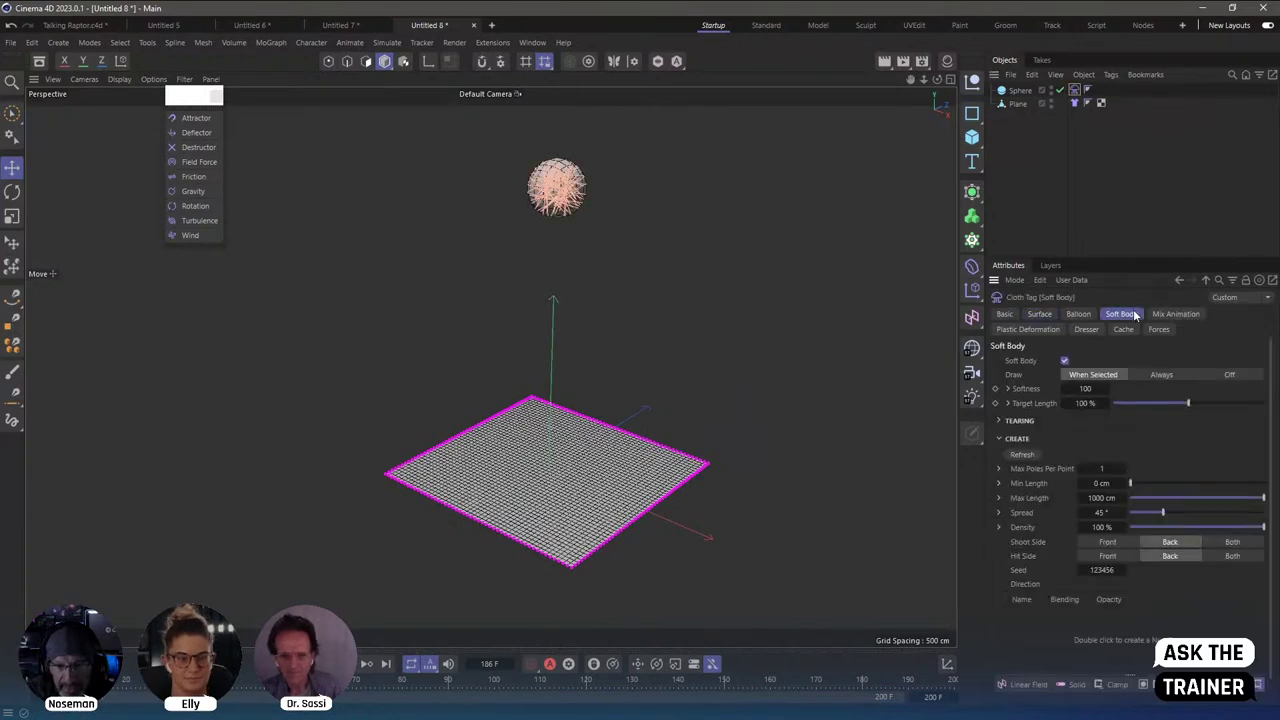
double_click(1123, 469)
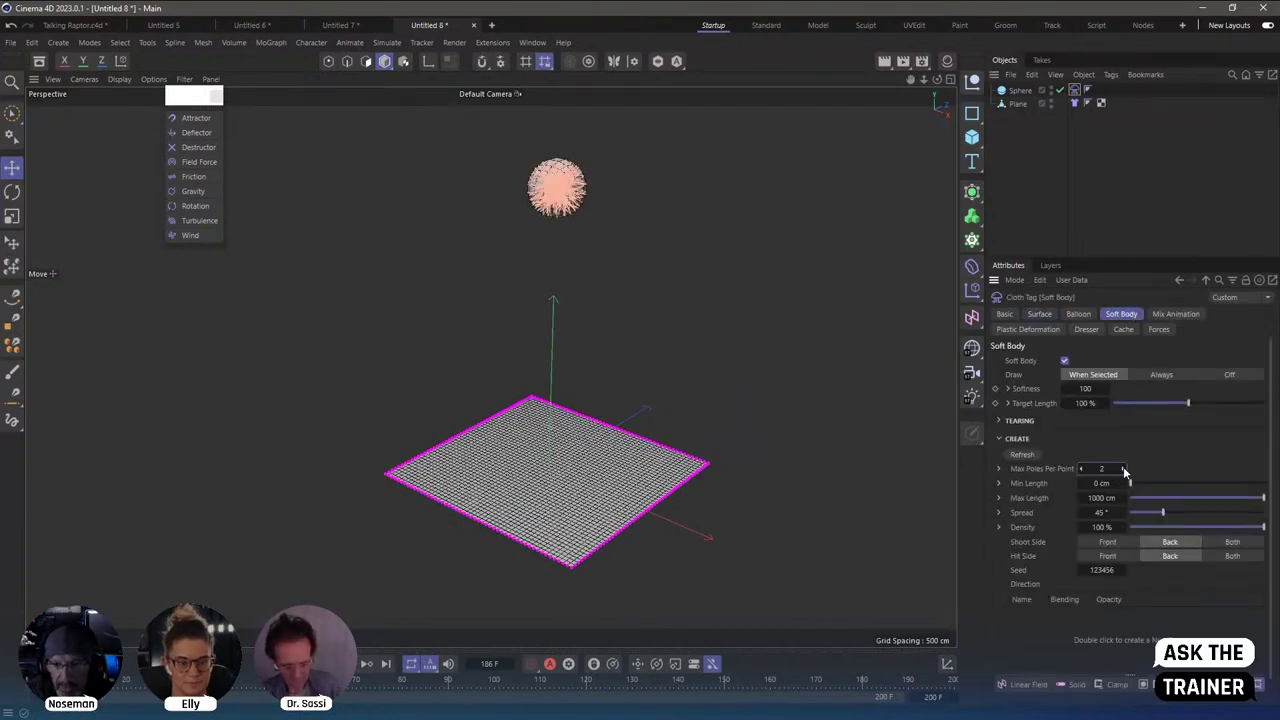
triple_click(1123, 469)
text(6)
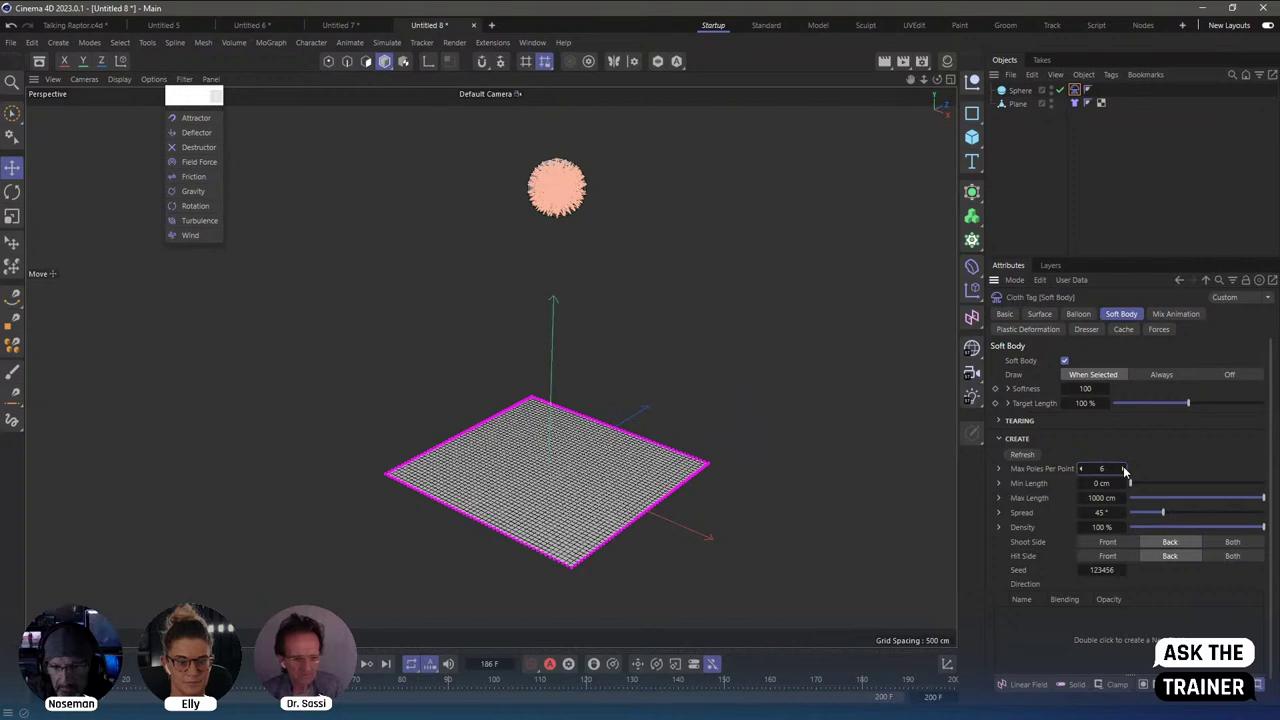
triple_click(1123, 469)
double_click(1123, 469)
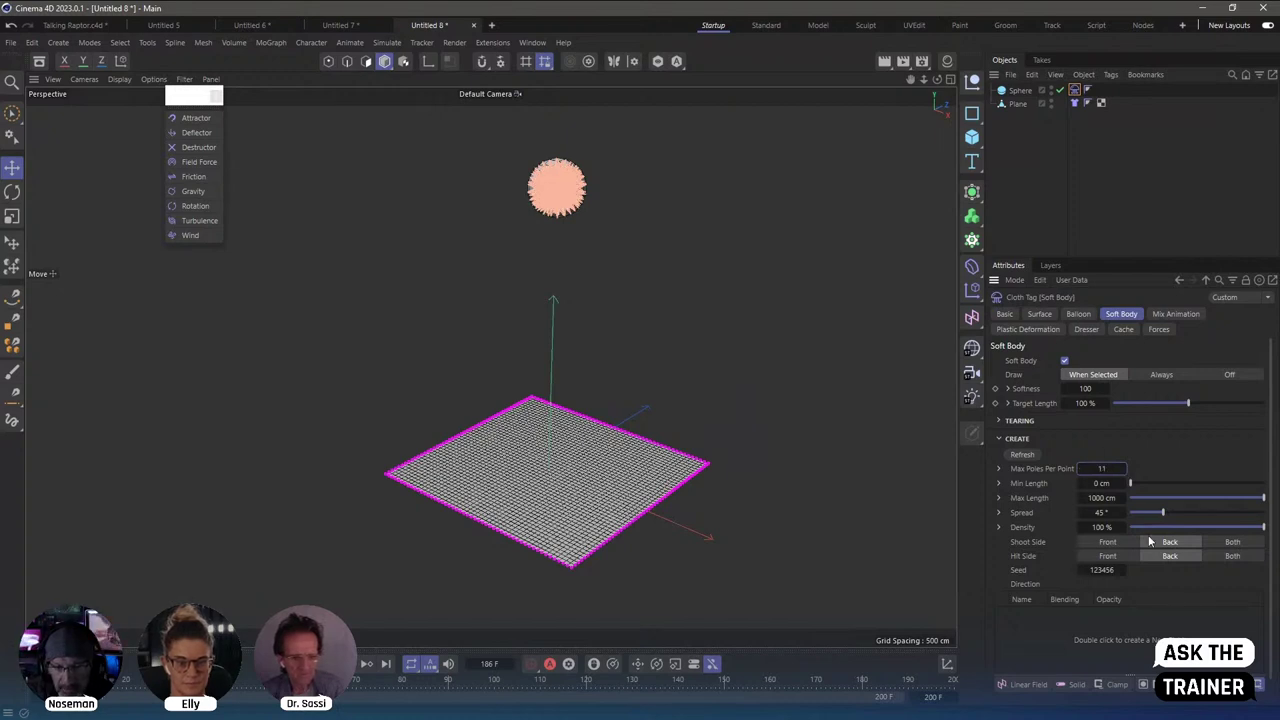
drag(1163, 512, 1219, 515)
click(1039, 314)
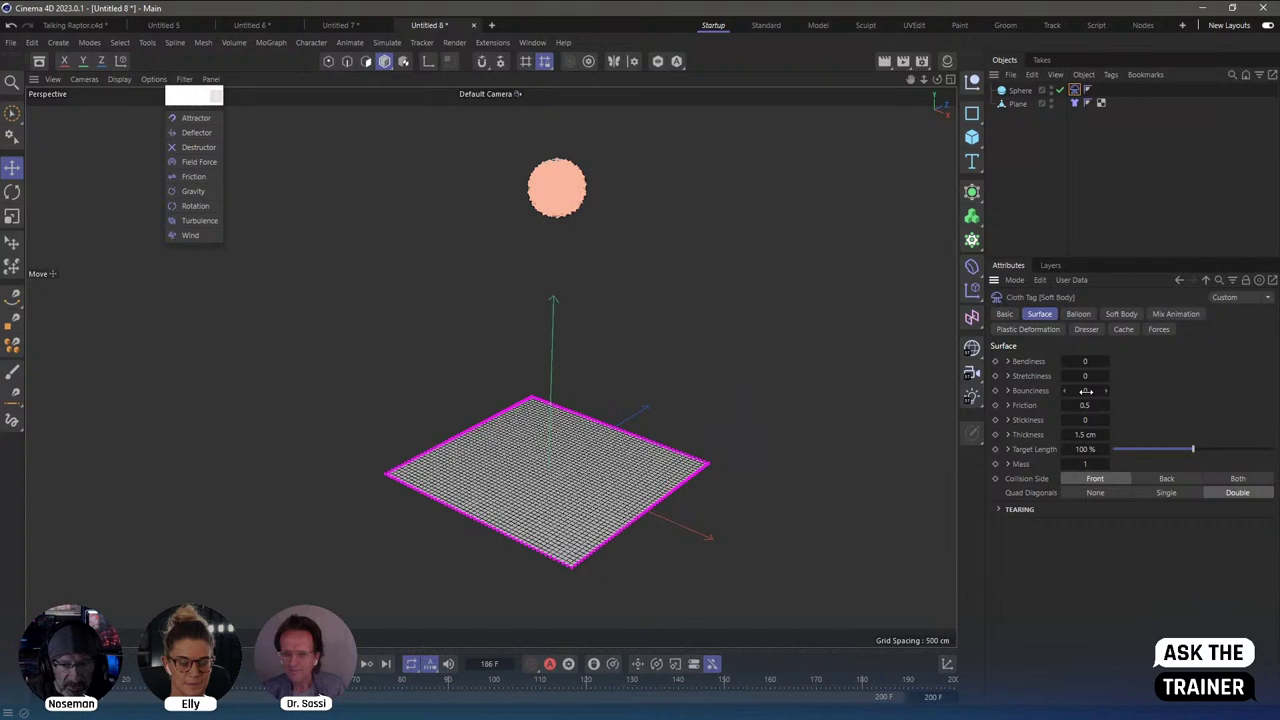
click(1019, 160)
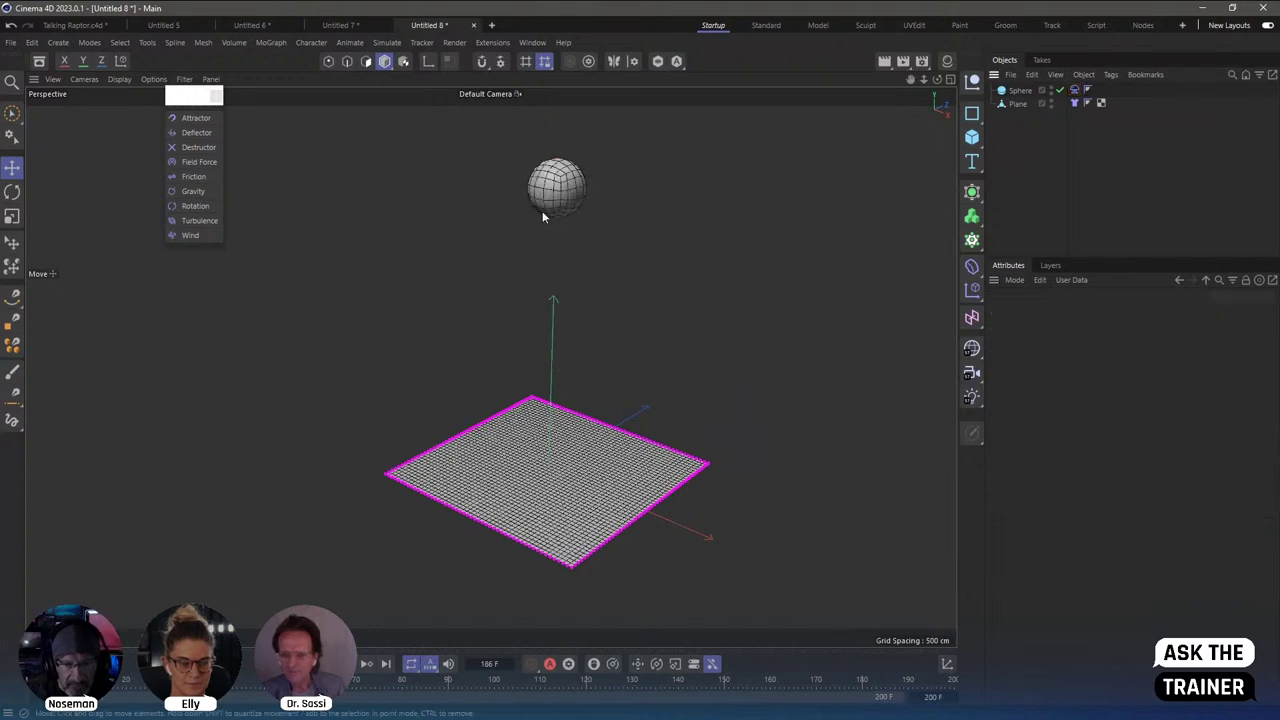
Replay the soft sphere dropping onto the cloth, then stop playback and clear the selection.
key(F8)
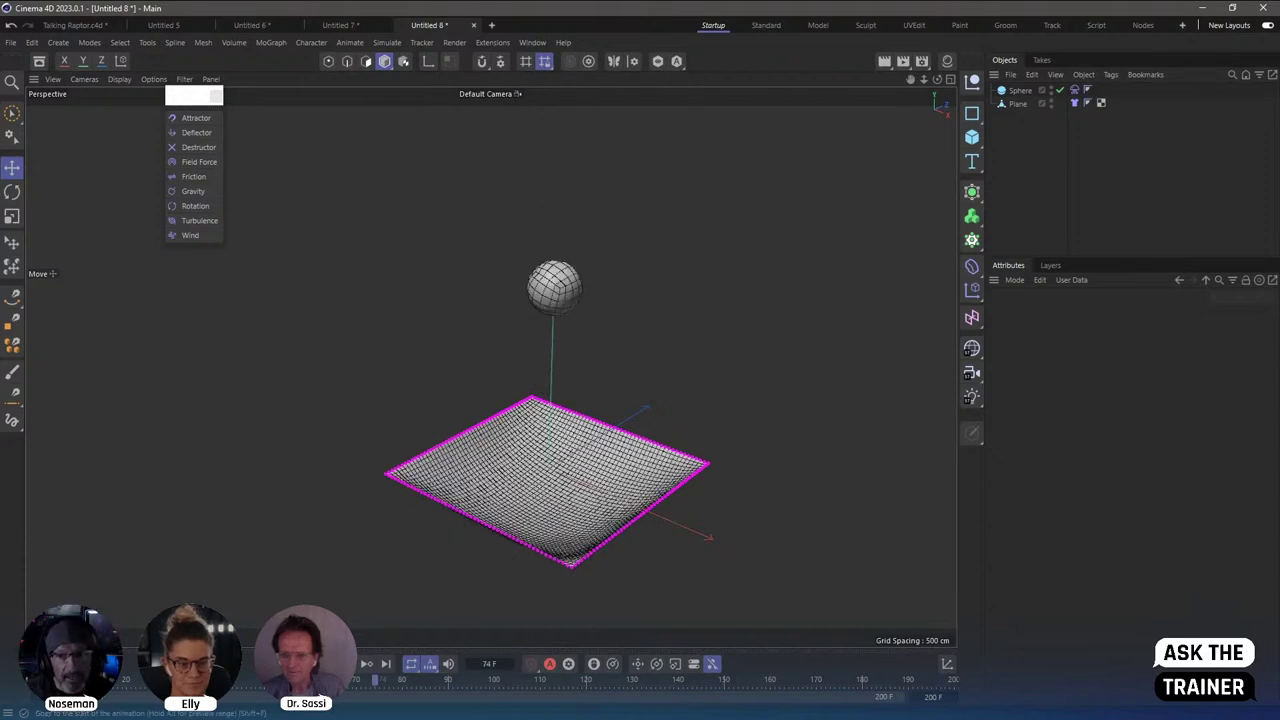
click(1030, 93)
click(1030, 93)
click(1030, 202)
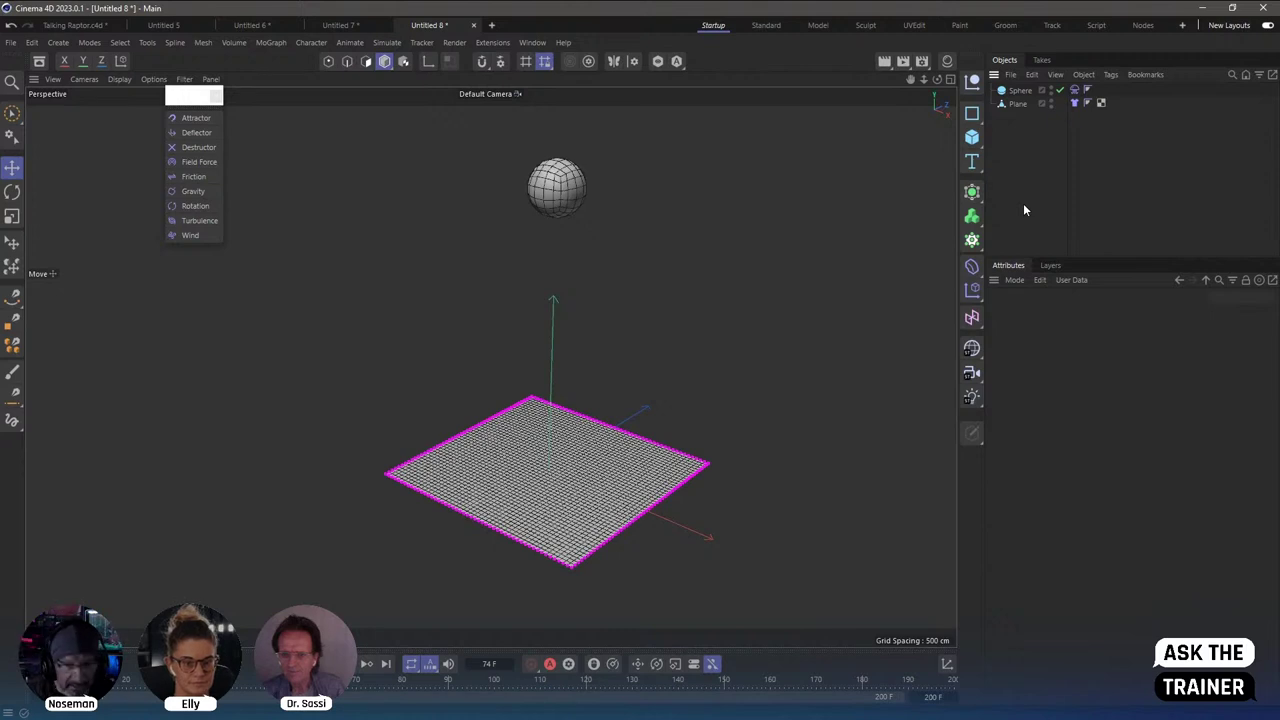
Review the Simulation substeps and collision passes in Project settings, then start a new document.
key(ctrl+d)
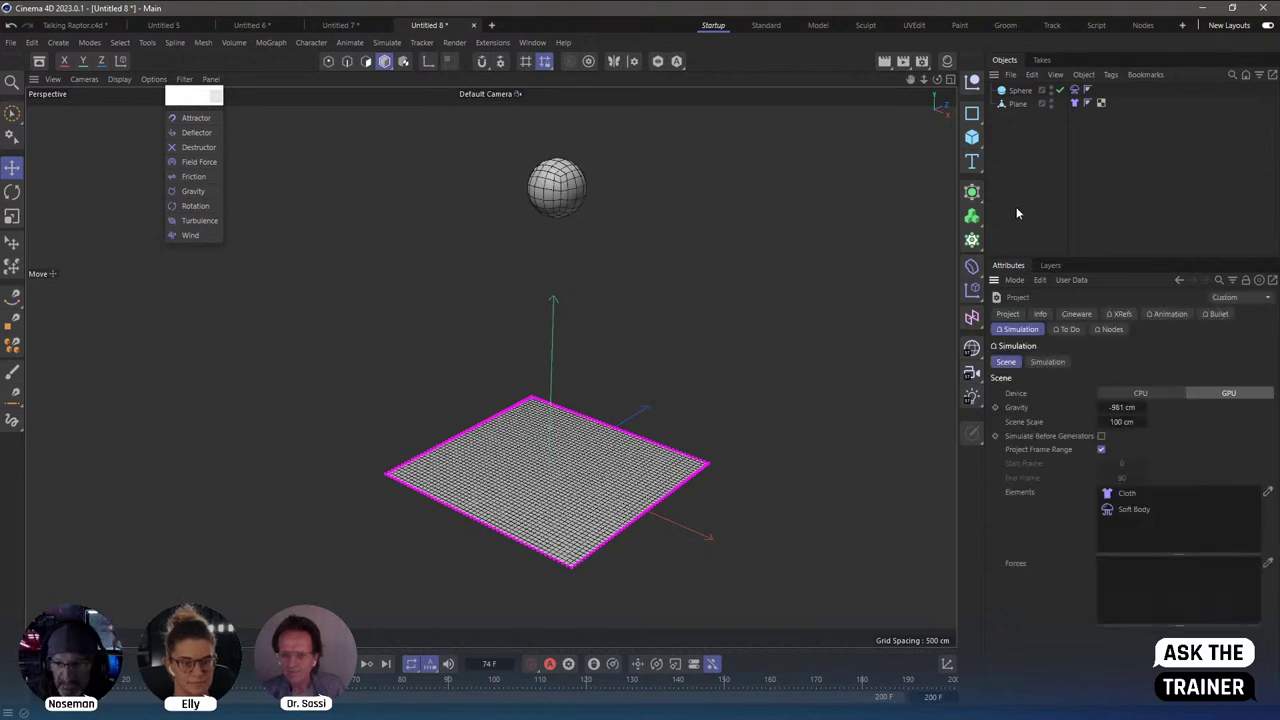
click(1054, 364)
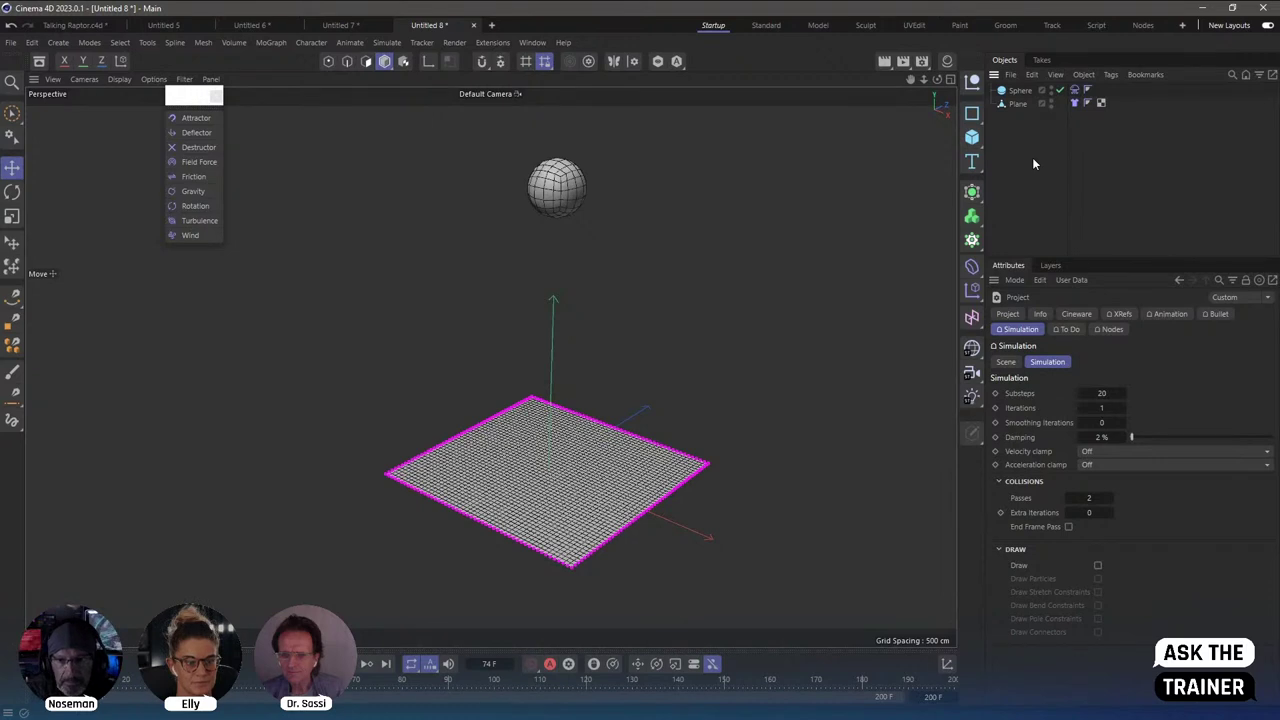
key(ctrl+n)
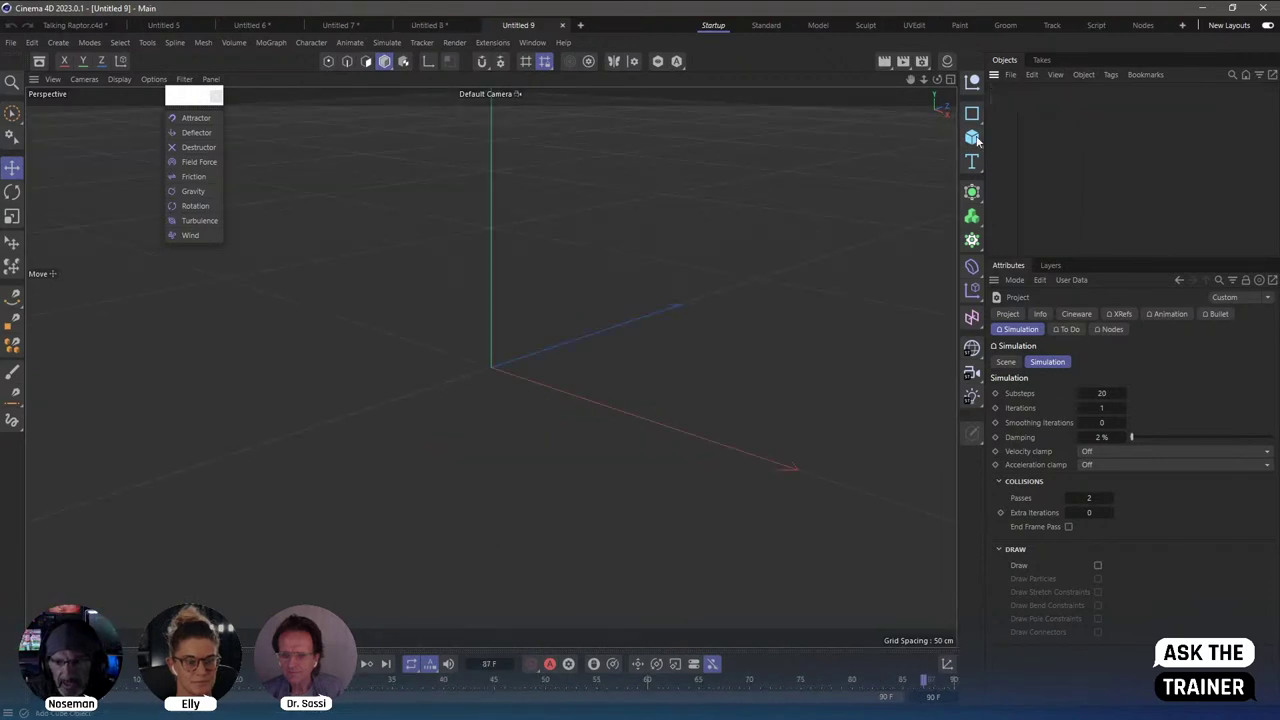
Add a Plane, scale it into a large floor, and give it a Collider tag.
click(971, 137)
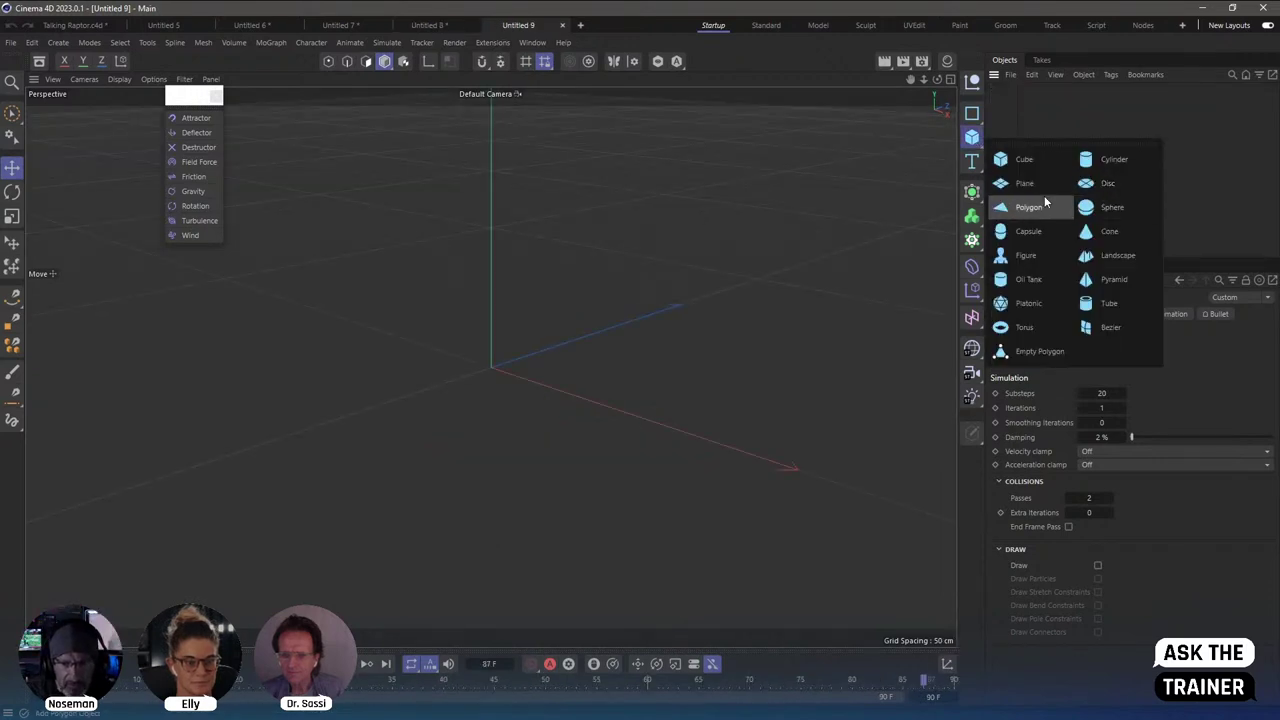
click(1040, 186)
drag(672, 446, 1040, 598)
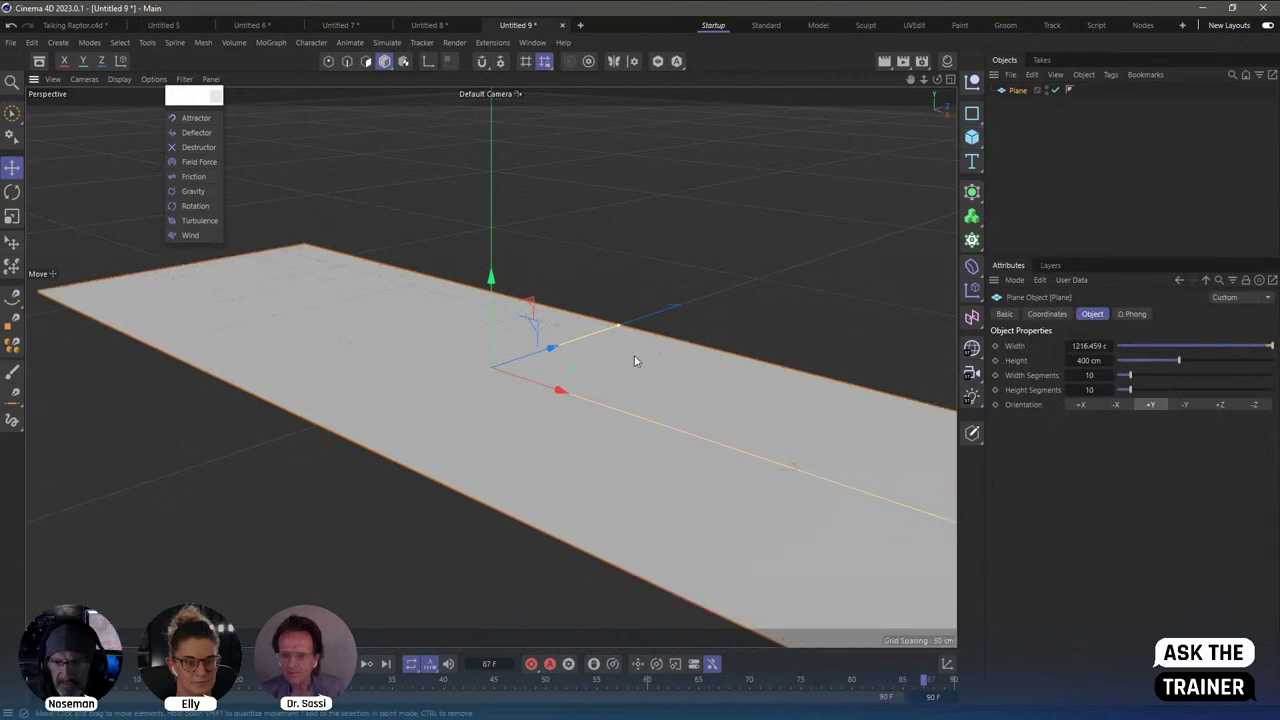
drag(626, 331, 1043, 89)
right_click(1032, 94)
mouse_move(1069, 202)
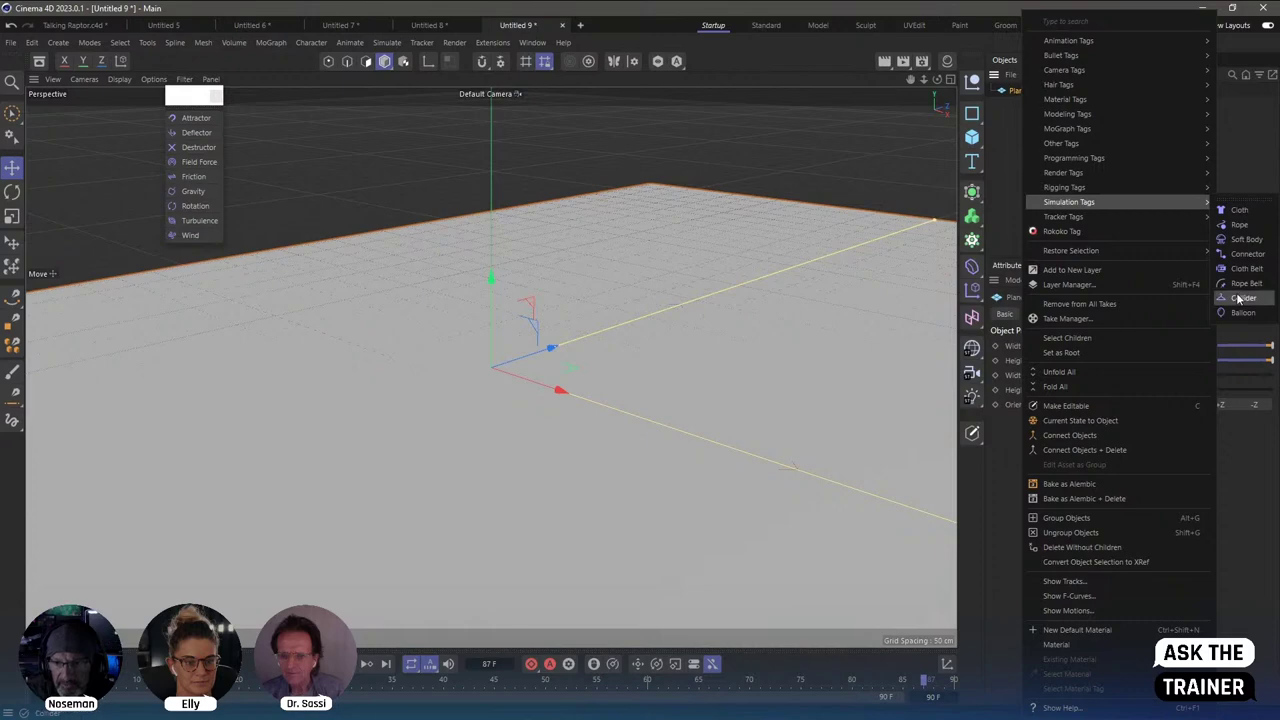
click(1243, 298)
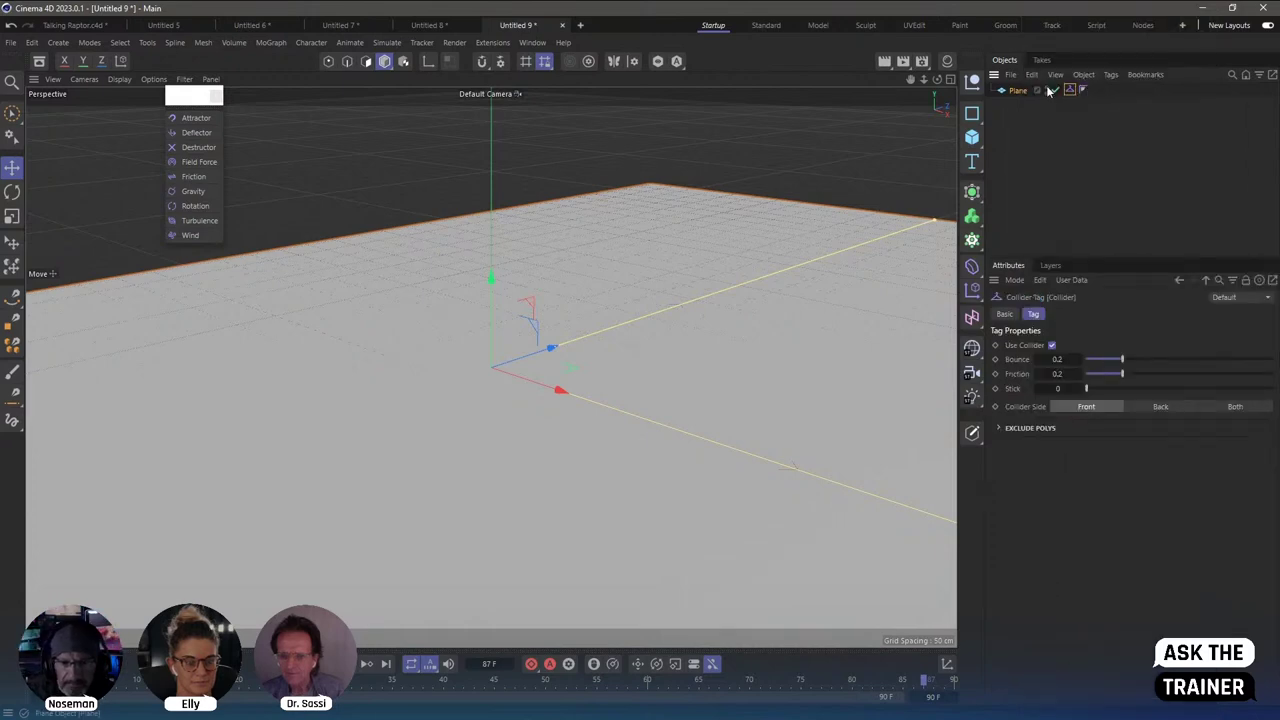
click(576, 369)
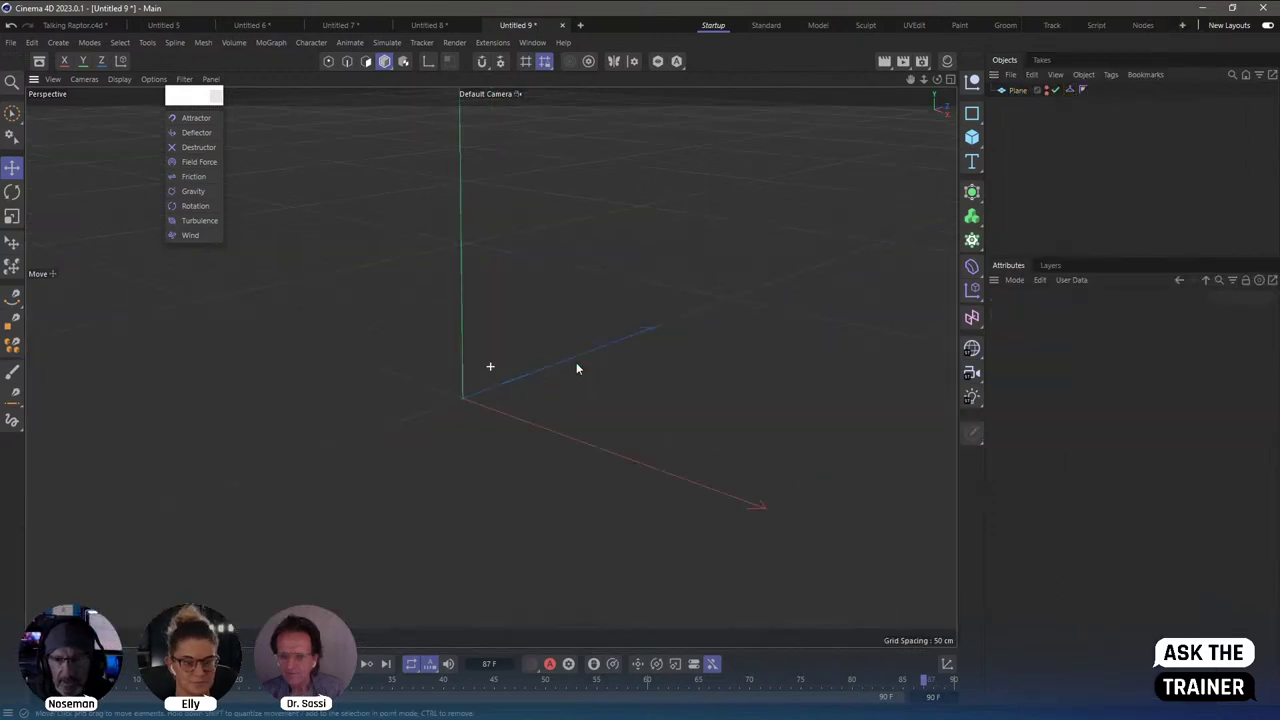
alt+drag(576, 369, 660, 330)
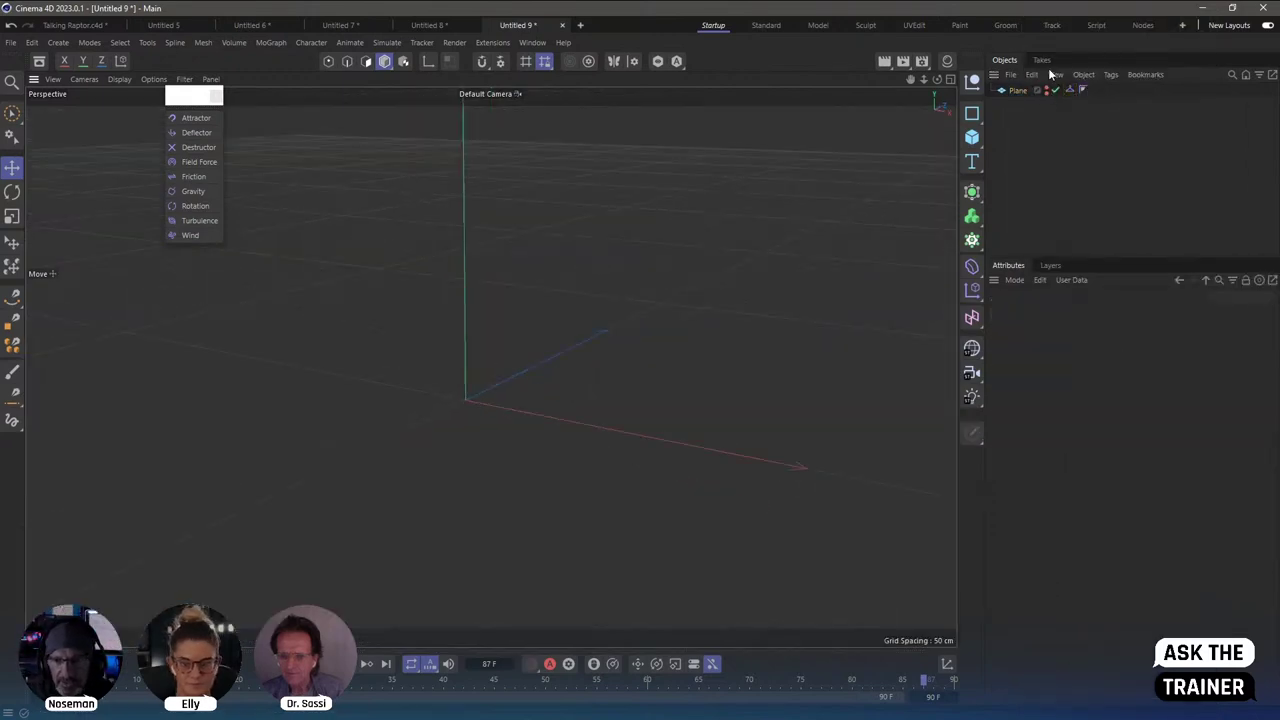
Add a Hexahedron sphere with a 20 cm radius, showing wireframe lines in the viewport.
click(980, 144)
click(1090, 209)
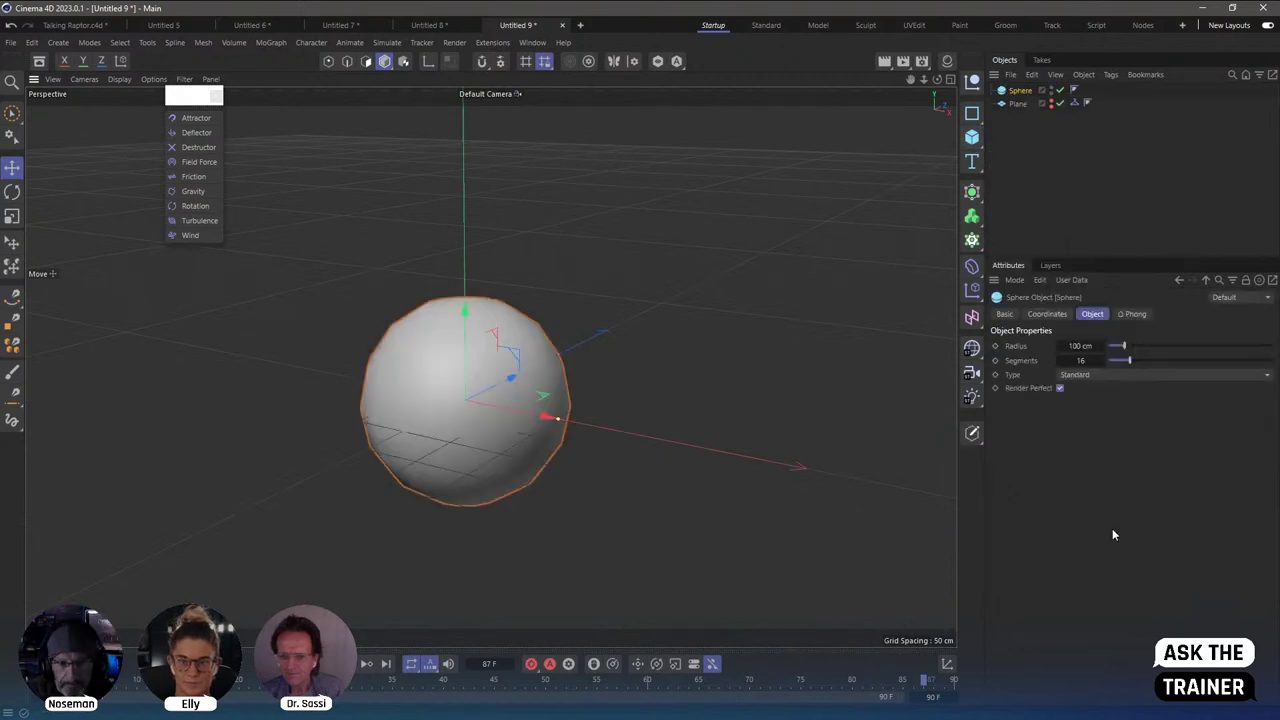
click(1097, 374)
click(1113, 431)
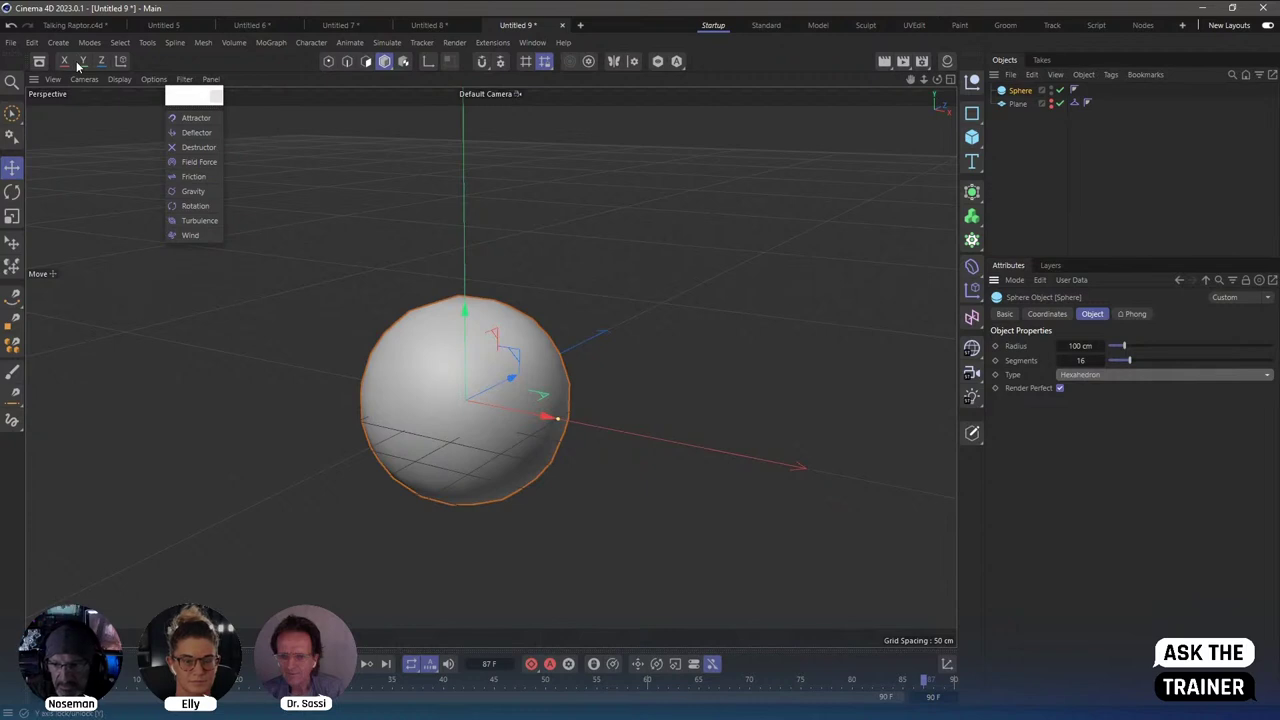
click(120, 79)
click(140, 136)
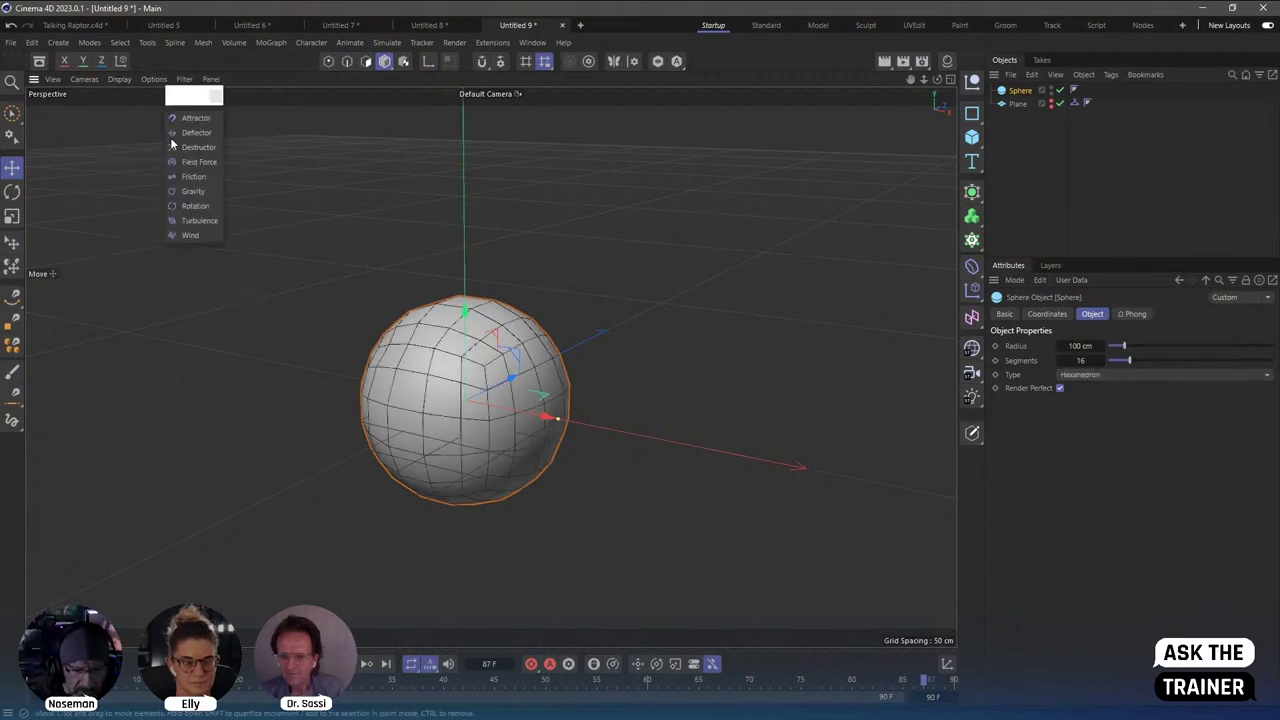
double_click(1080, 345)
text(20)
key(Return)
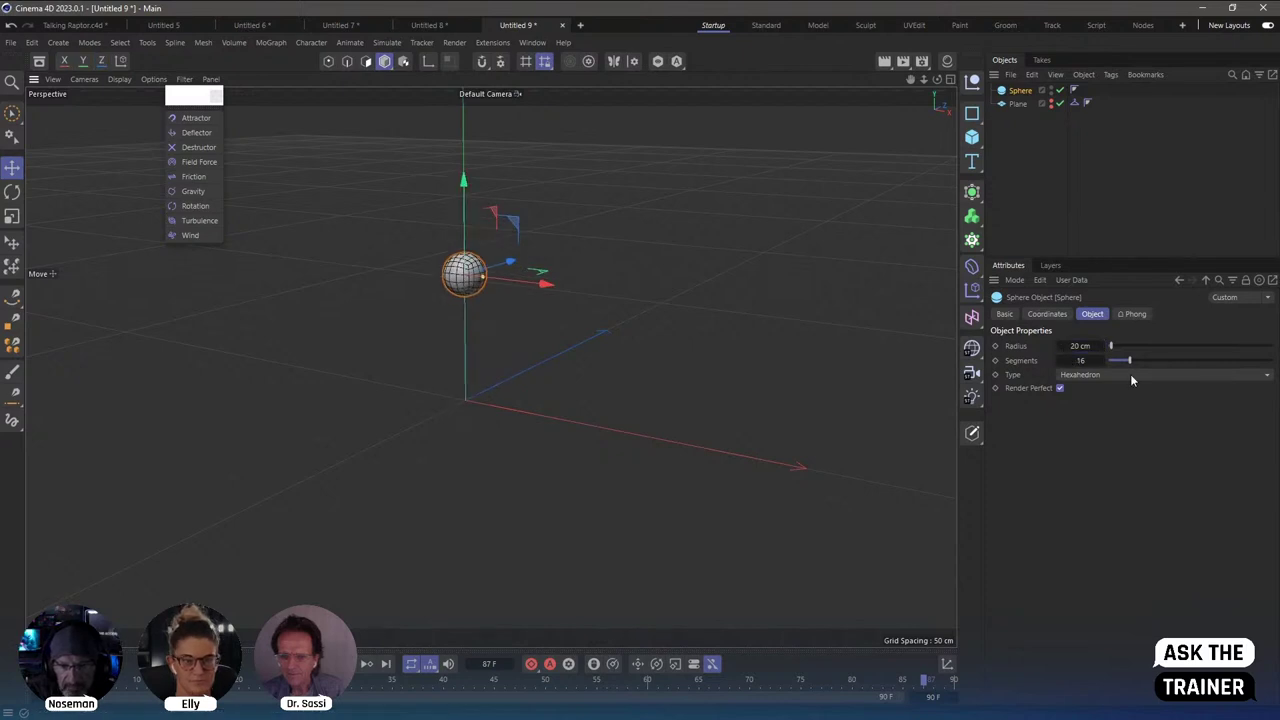
Give the sphere 8 segments, then duplicate it with 32 segments.
click(1060, 360)
click(1060, 360)
click(1060, 360)
click(1060, 360)
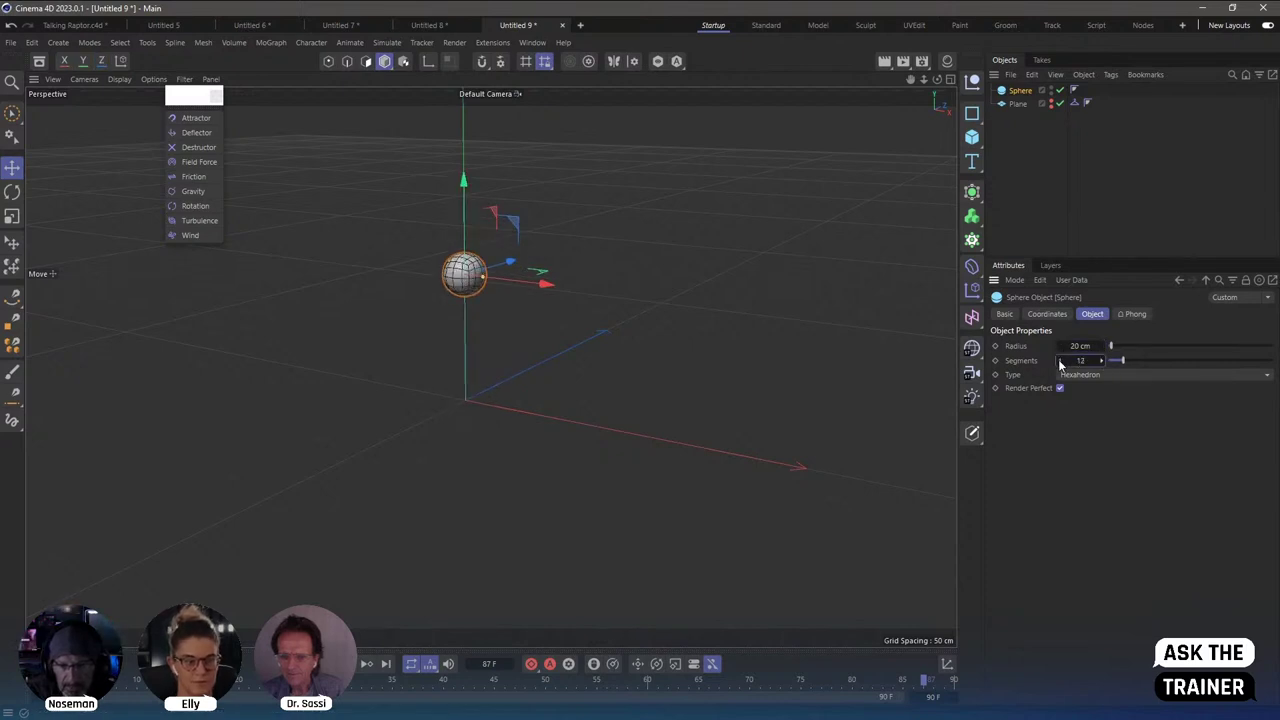
click(1060, 360)
click(1060, 360)
click(1060, 360)
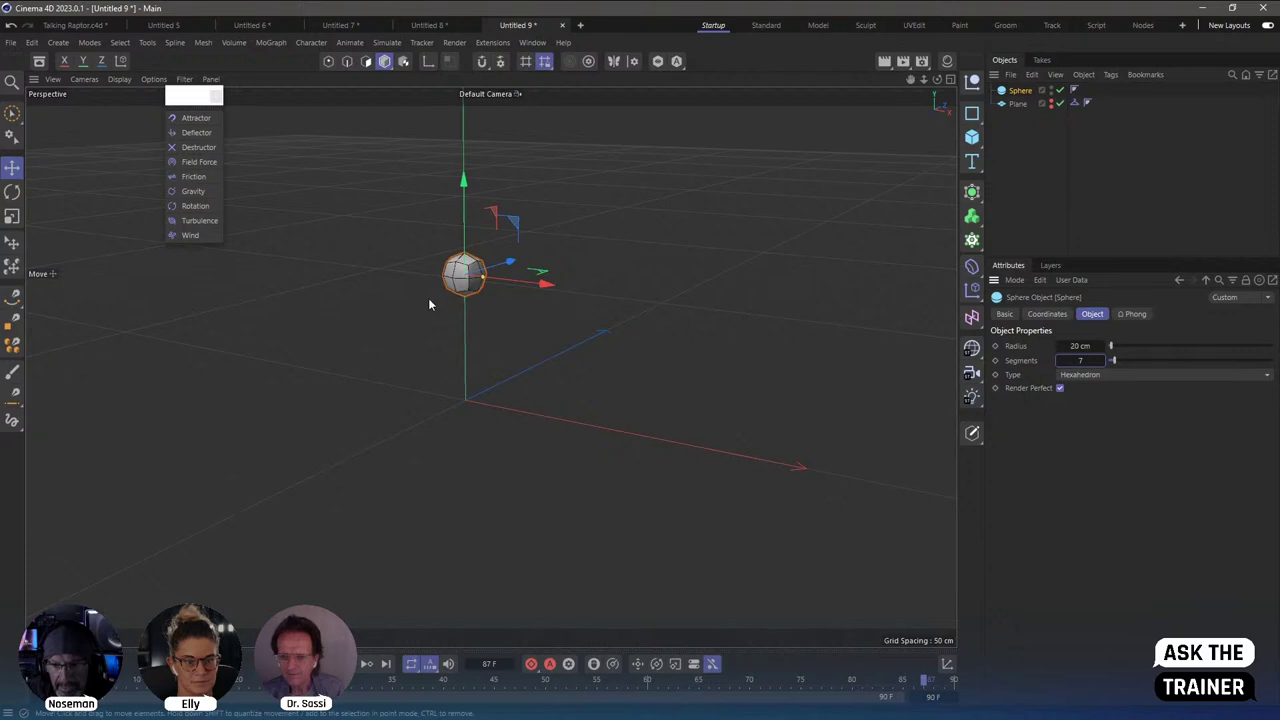
click(1104, 358)
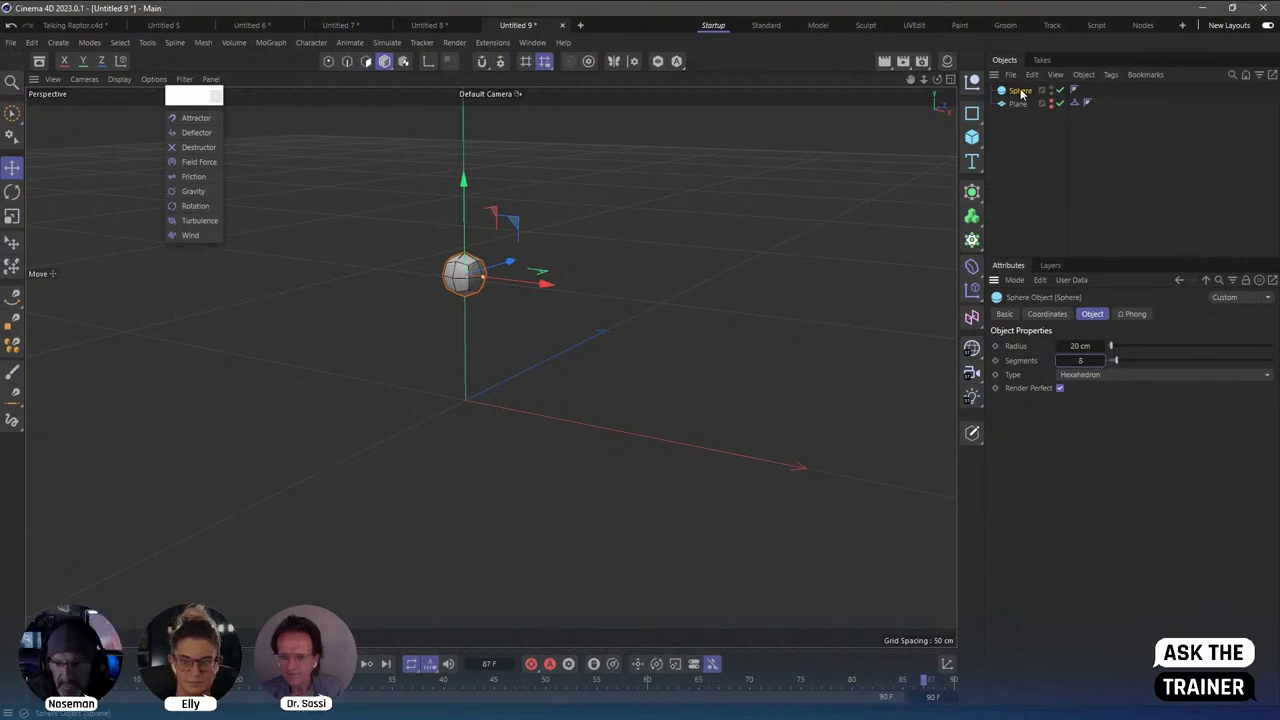
ctrl+drag(1020, 93, 1020, 103)
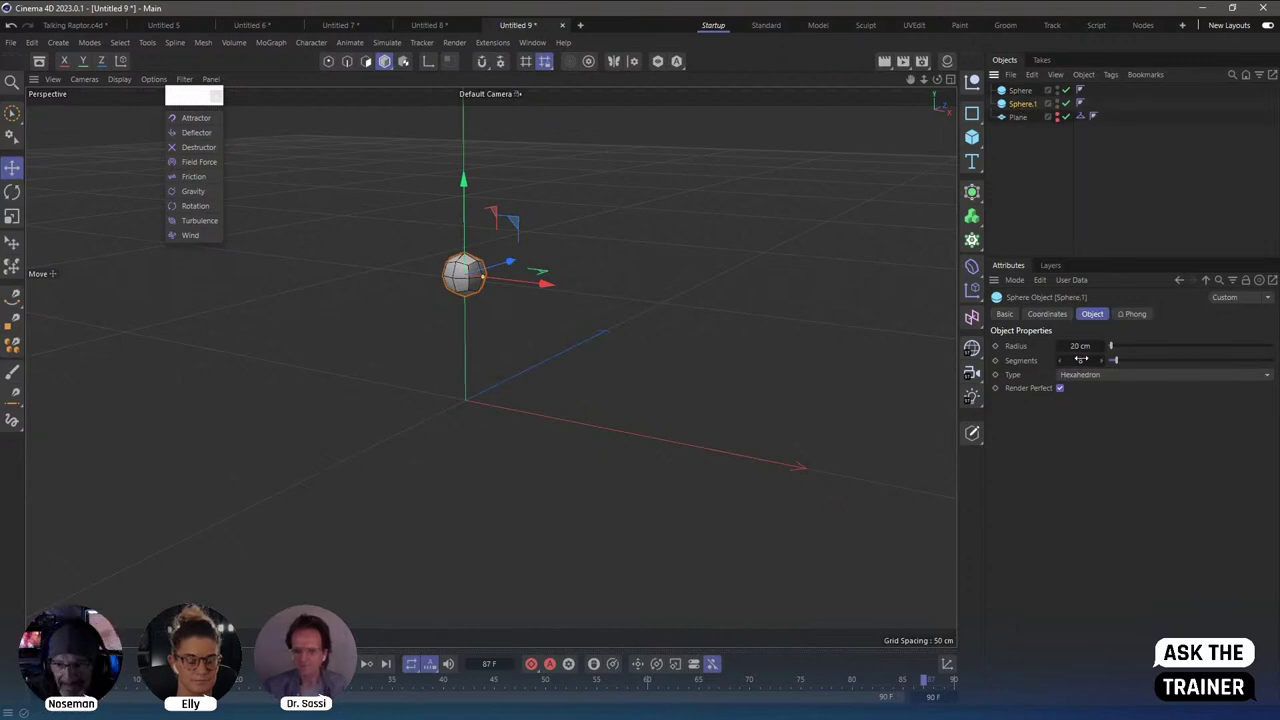
drag(1081, 360, 1076, 360)
text(32)
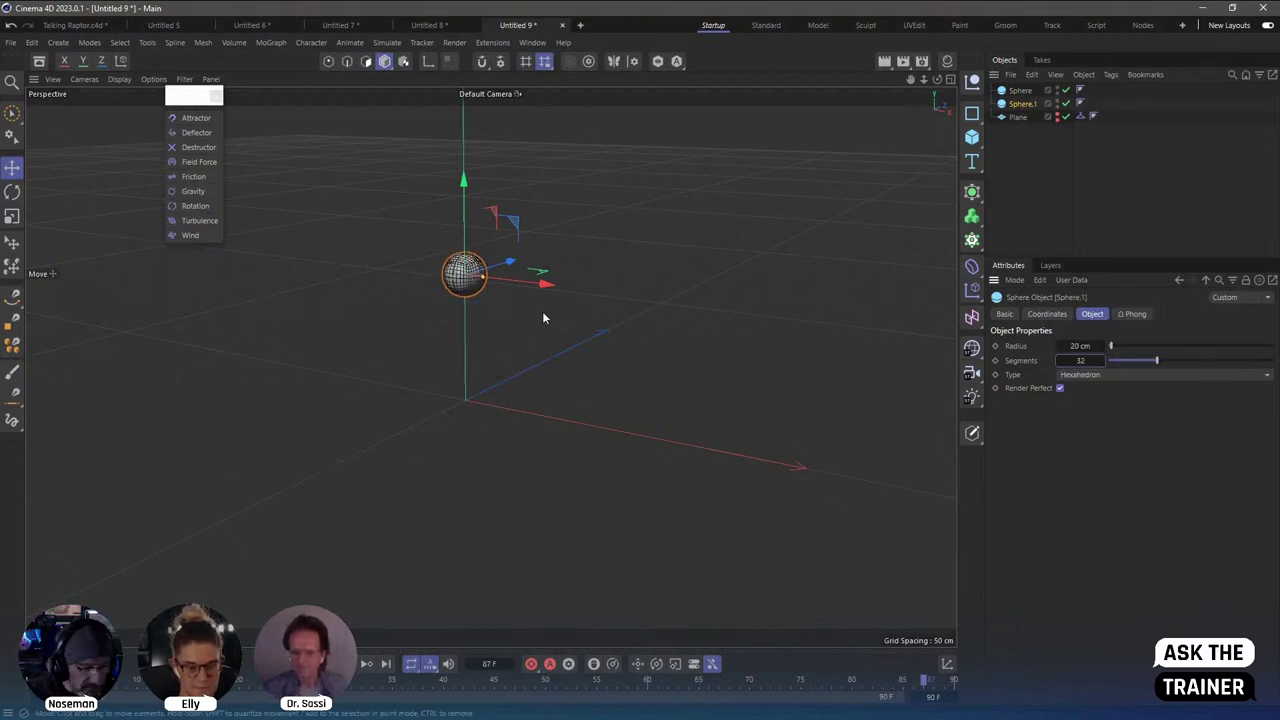
Rename the 8-segment sphere 'low' and the 32-segment copy 'high'.
double_click(1022, 91)
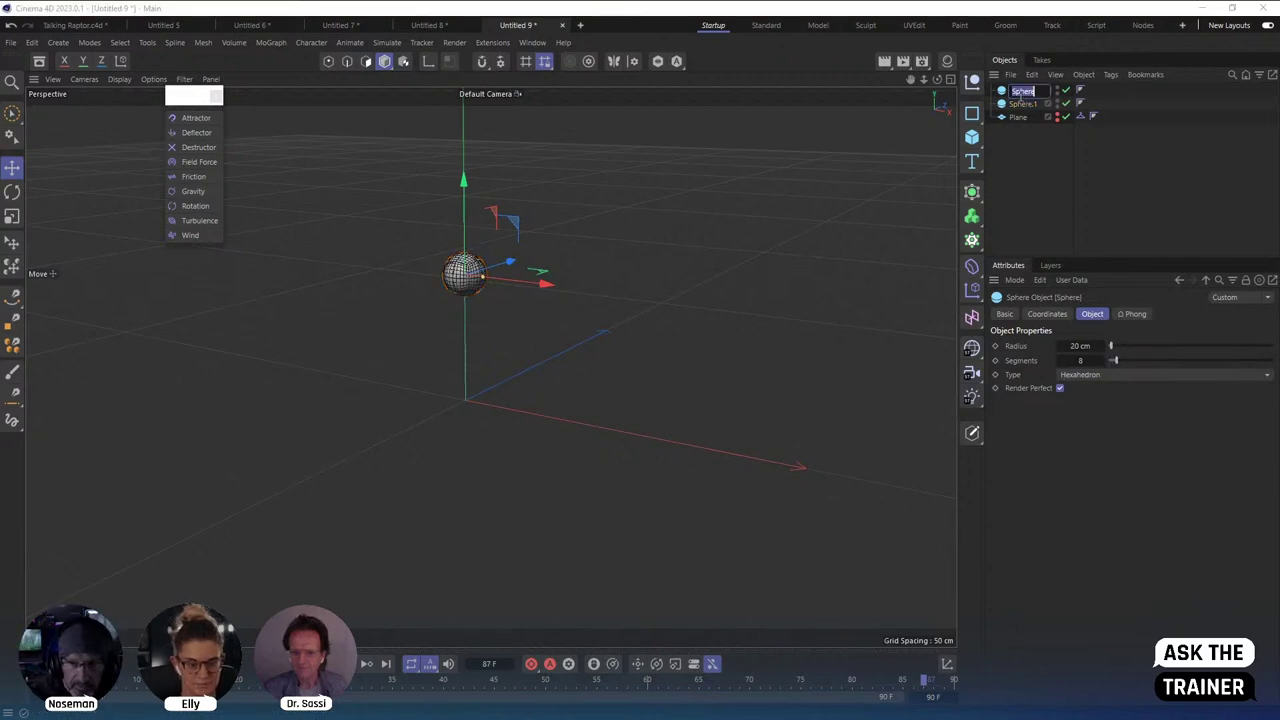
text(low)
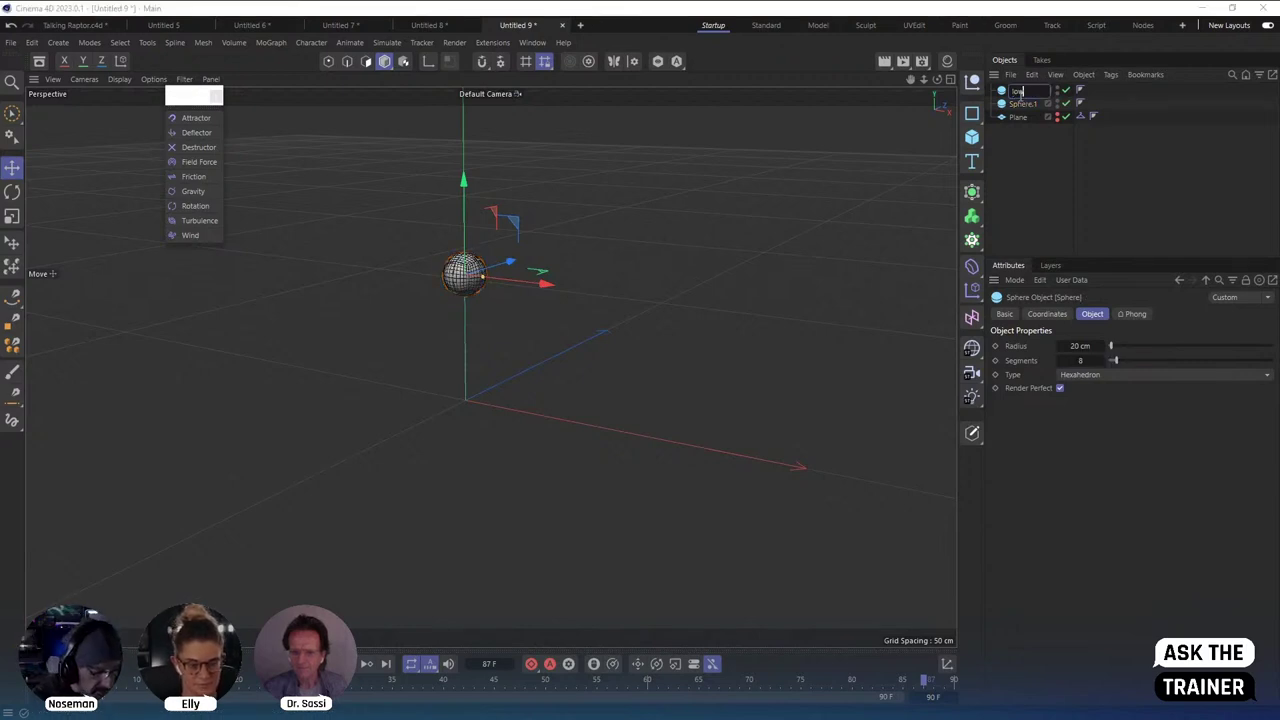
double_click(1021, 101)
text(high)
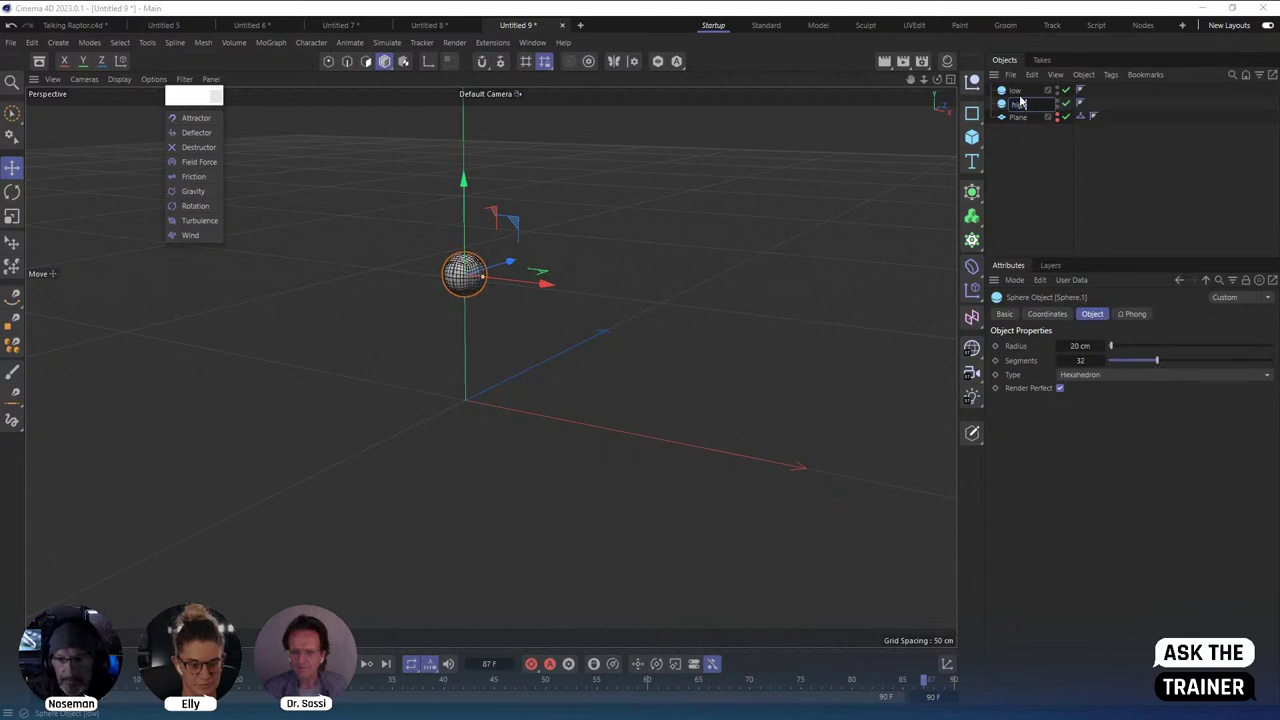
key(Return)
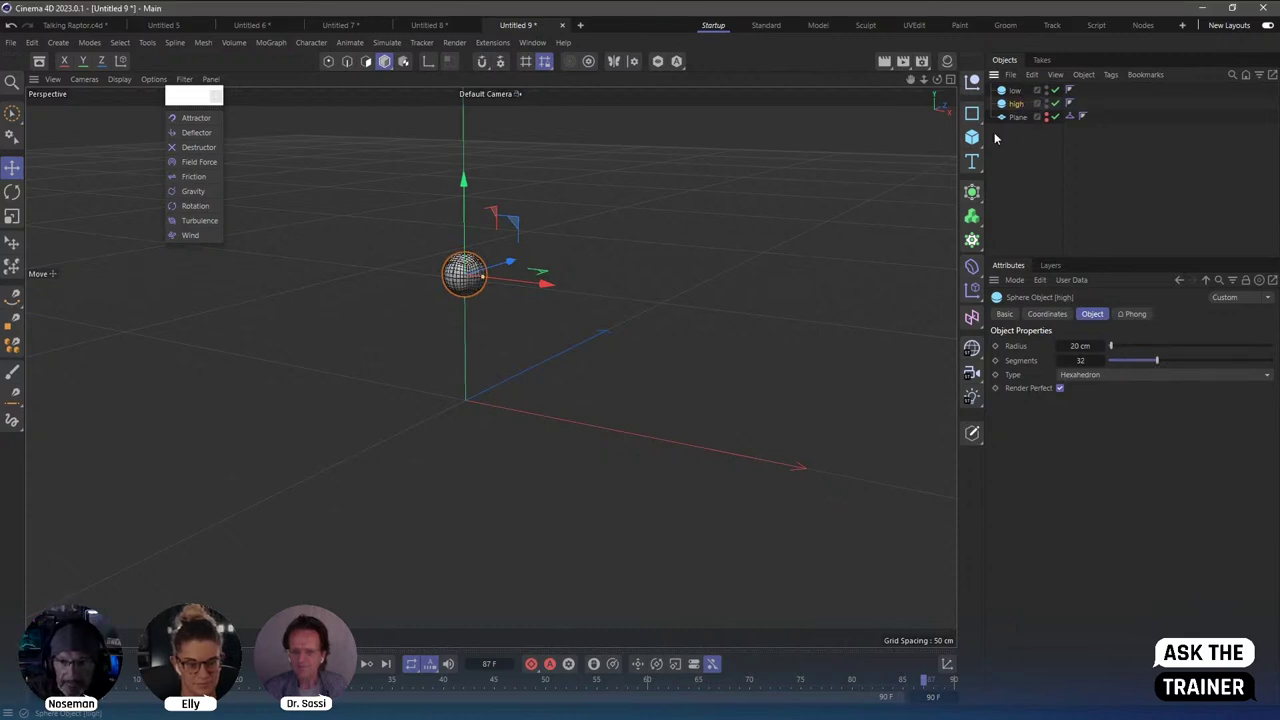
Add a Cloner, parent low and high under it, and set its third count to 1.
click(971, 241)
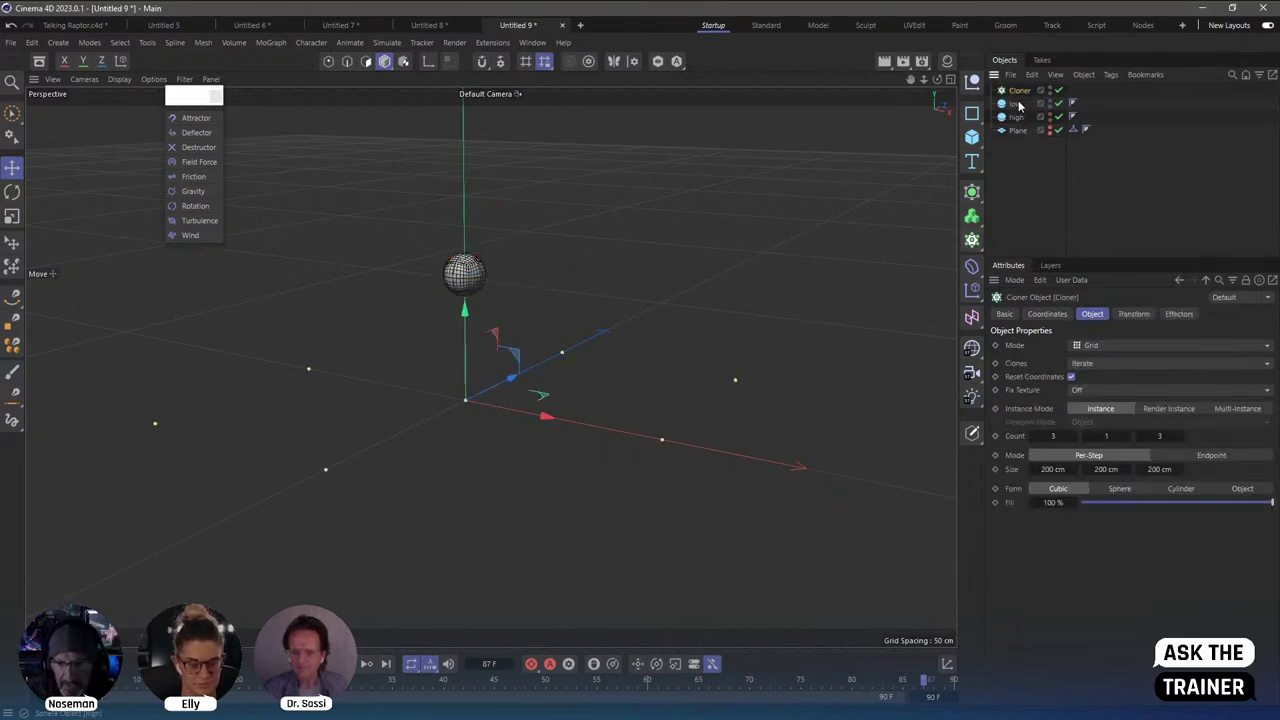
drag(1019, 104, 1019, 90)
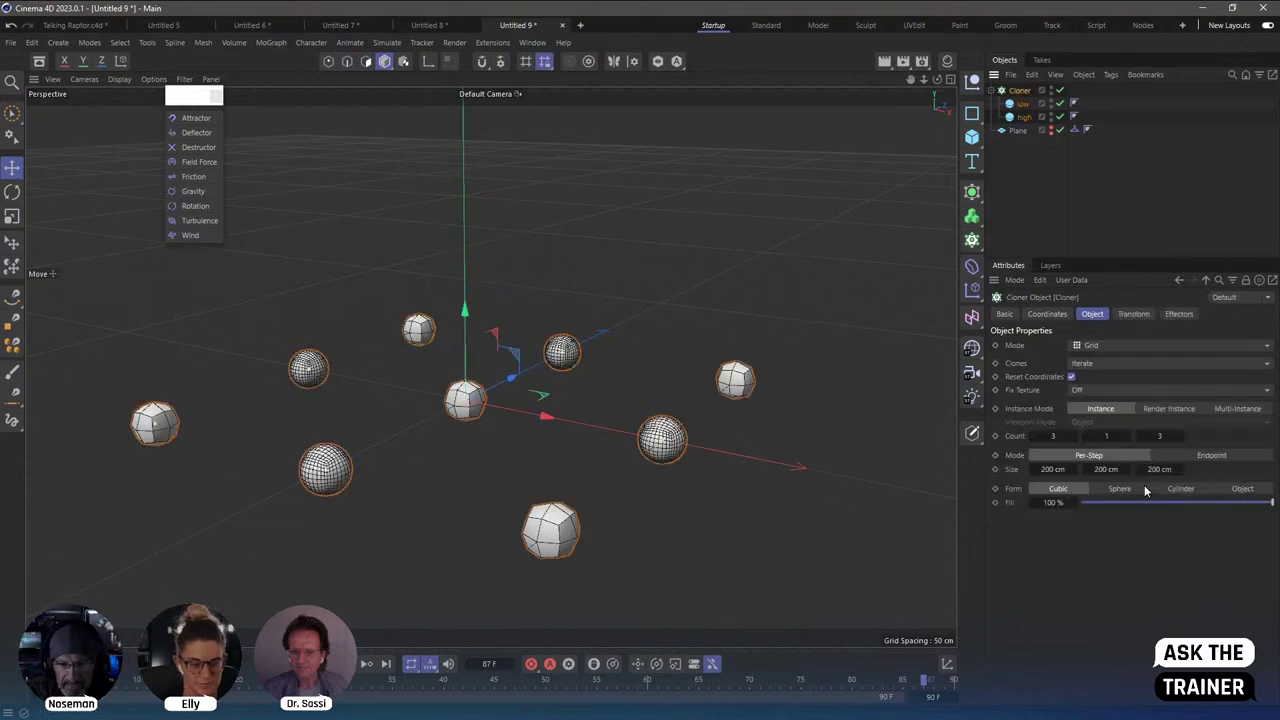
double_click(1160, 436)
text(1)
key(Return)
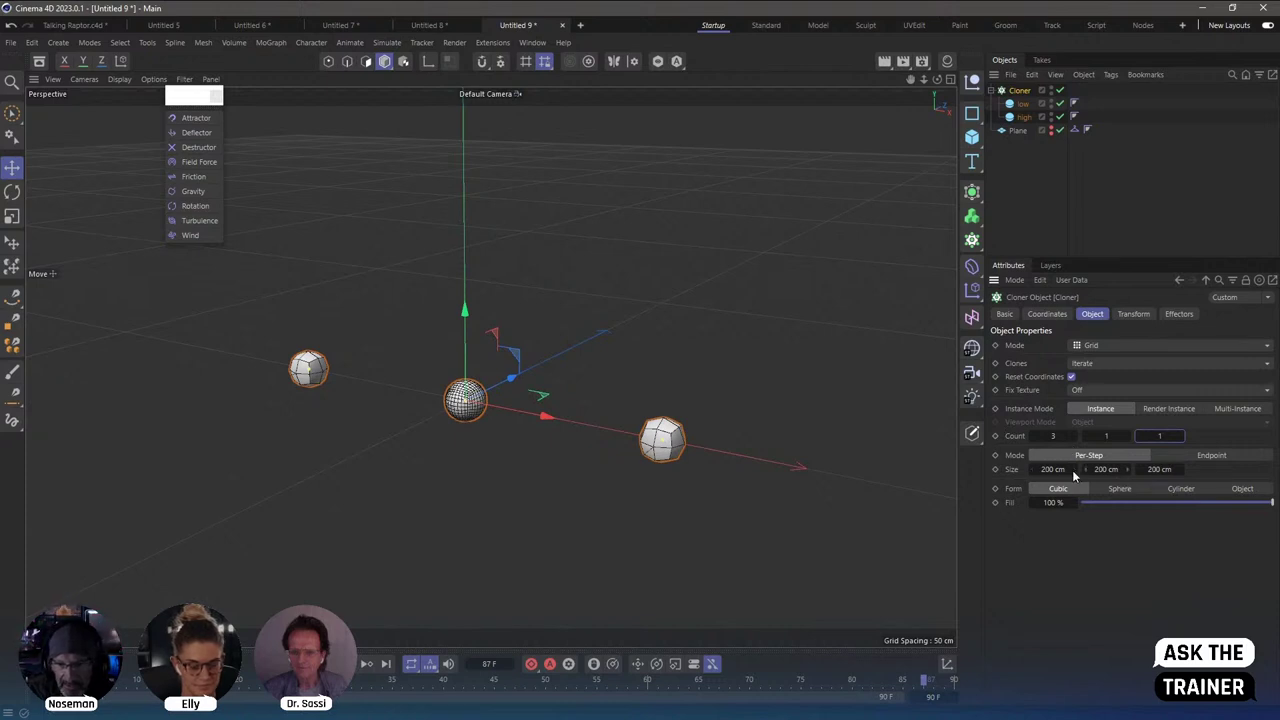
Space the clones 59 cm apart, raise the count to 5, and set Clones mode to Blend.
drag(1074, 469, 966, 461)
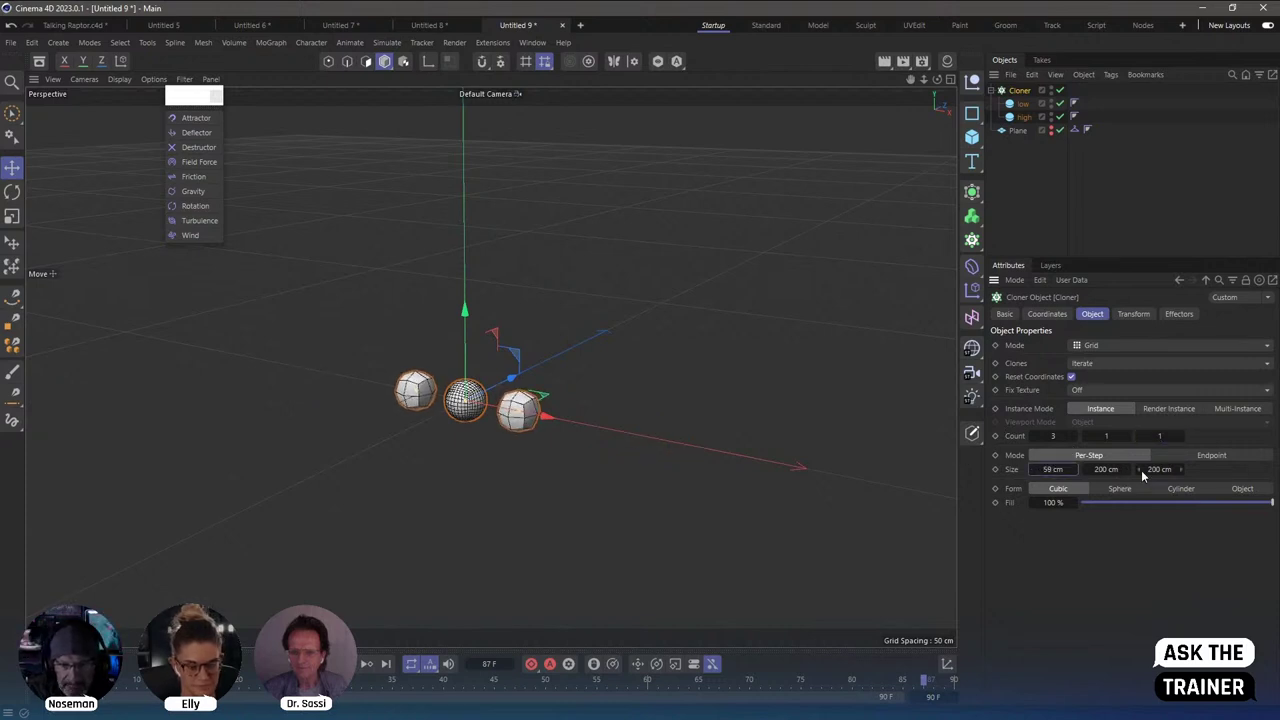
click(1075, 436)
click(1075, 435)
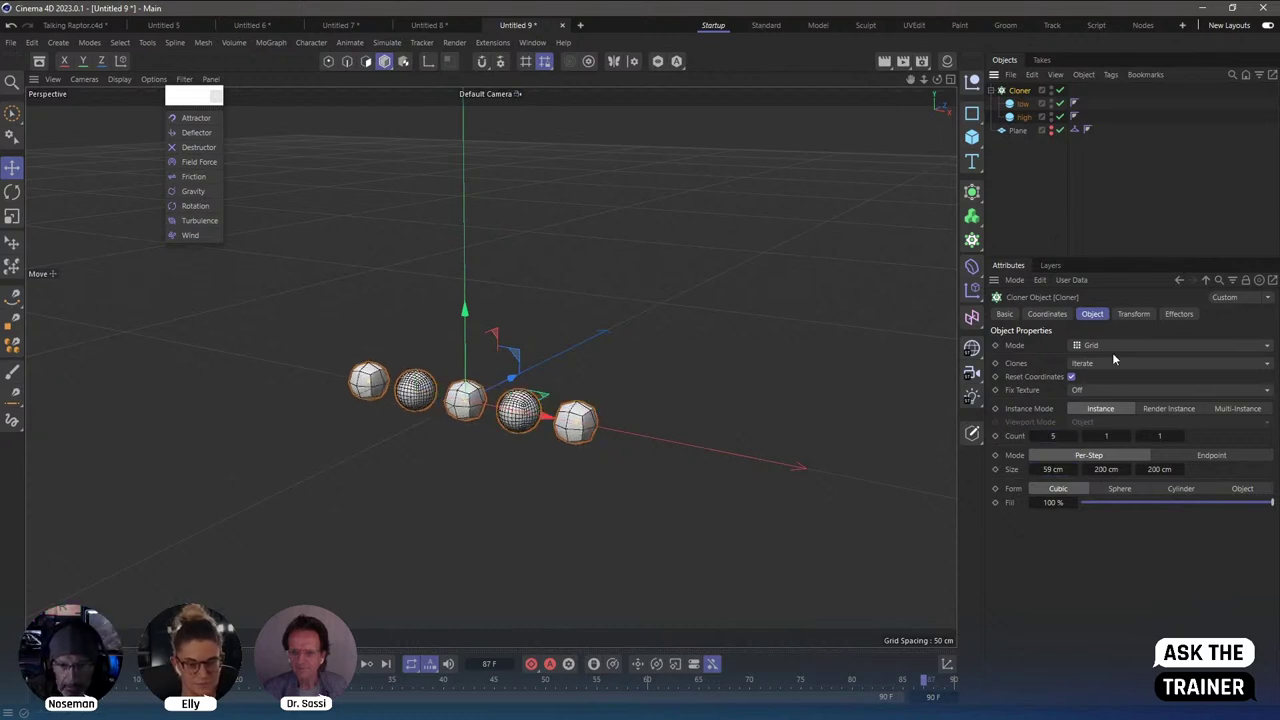
click(1090, 363)
click(1100, 410)
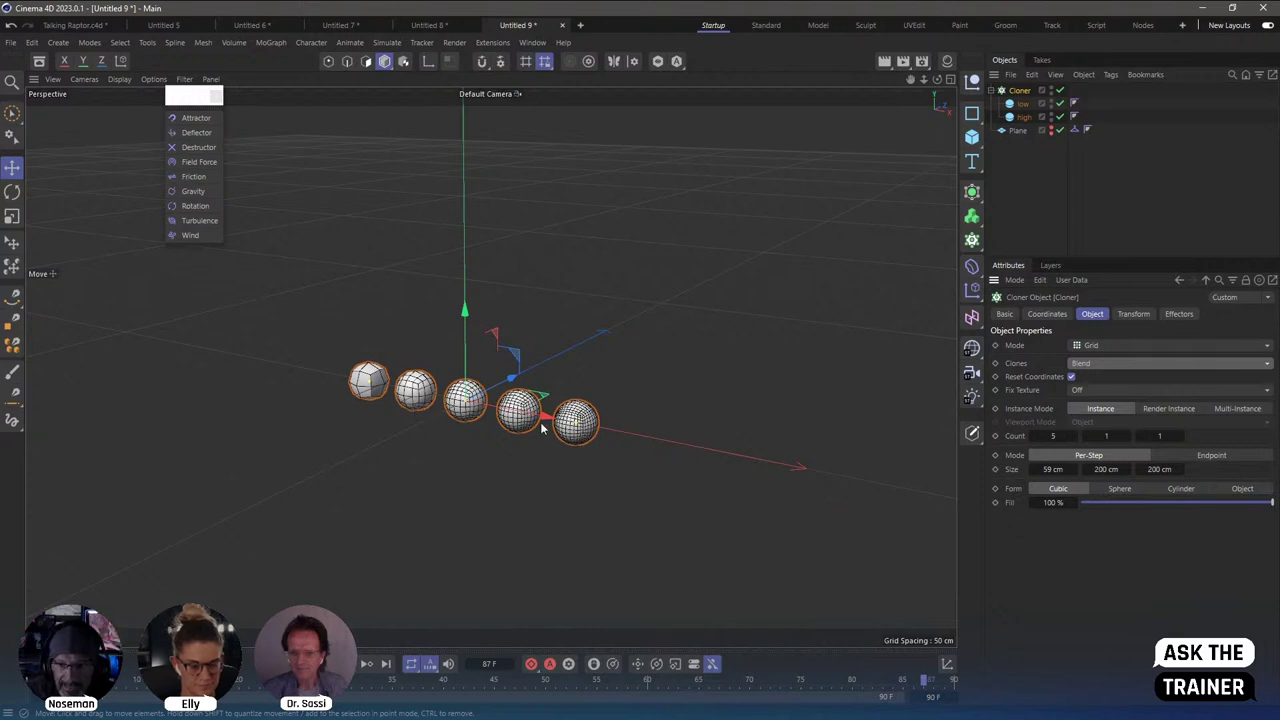
Check the low and high spheres' settings, then reselect the Cloner.
click(1022, 103)
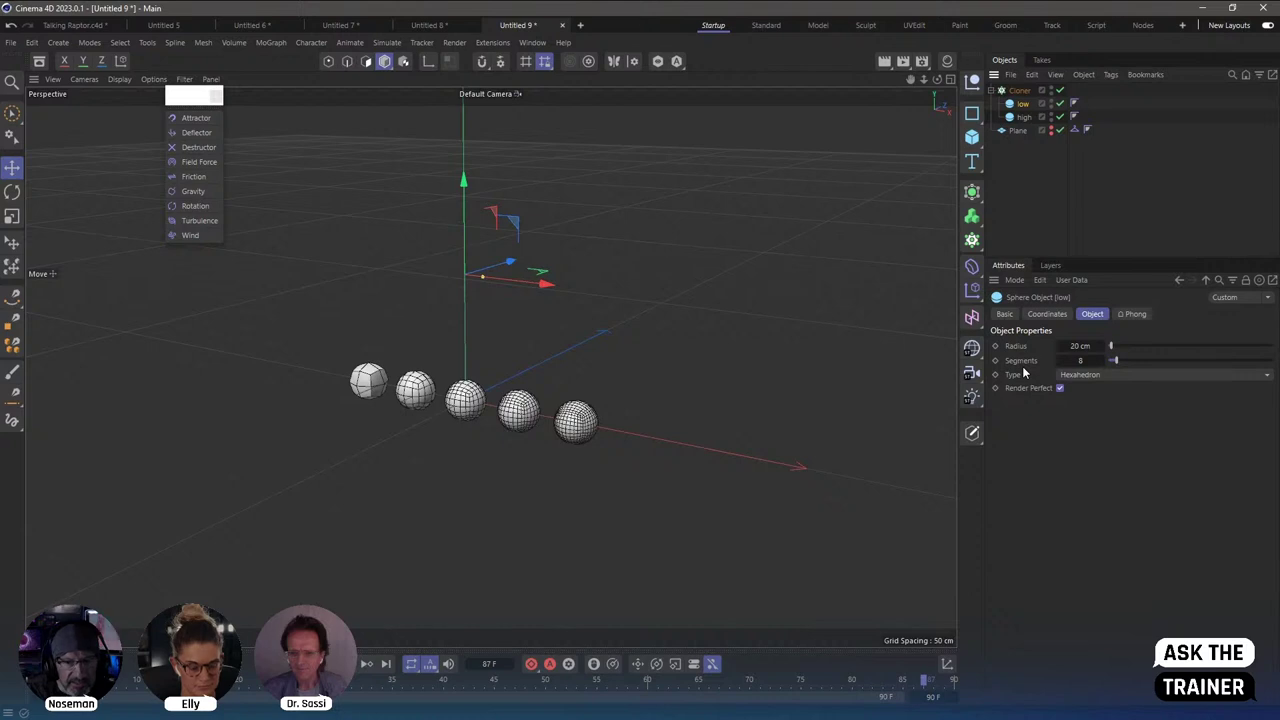
click(1023, 117)
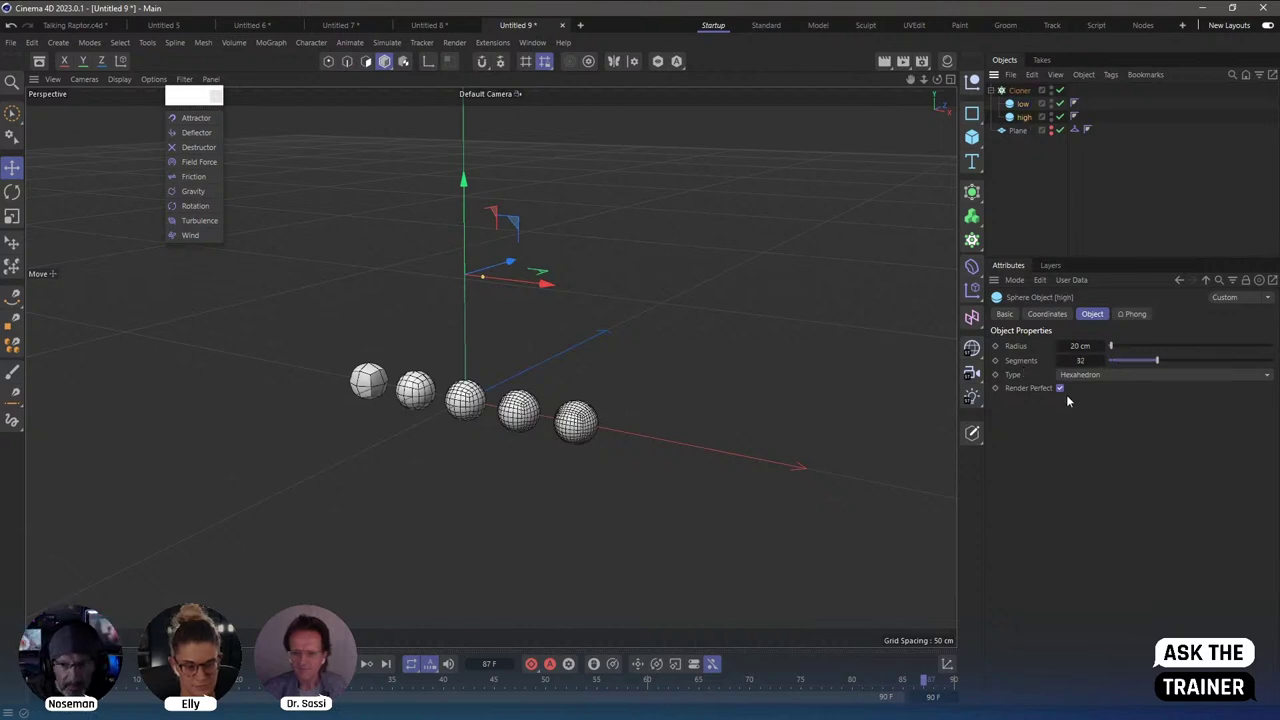
click(1051, 229)
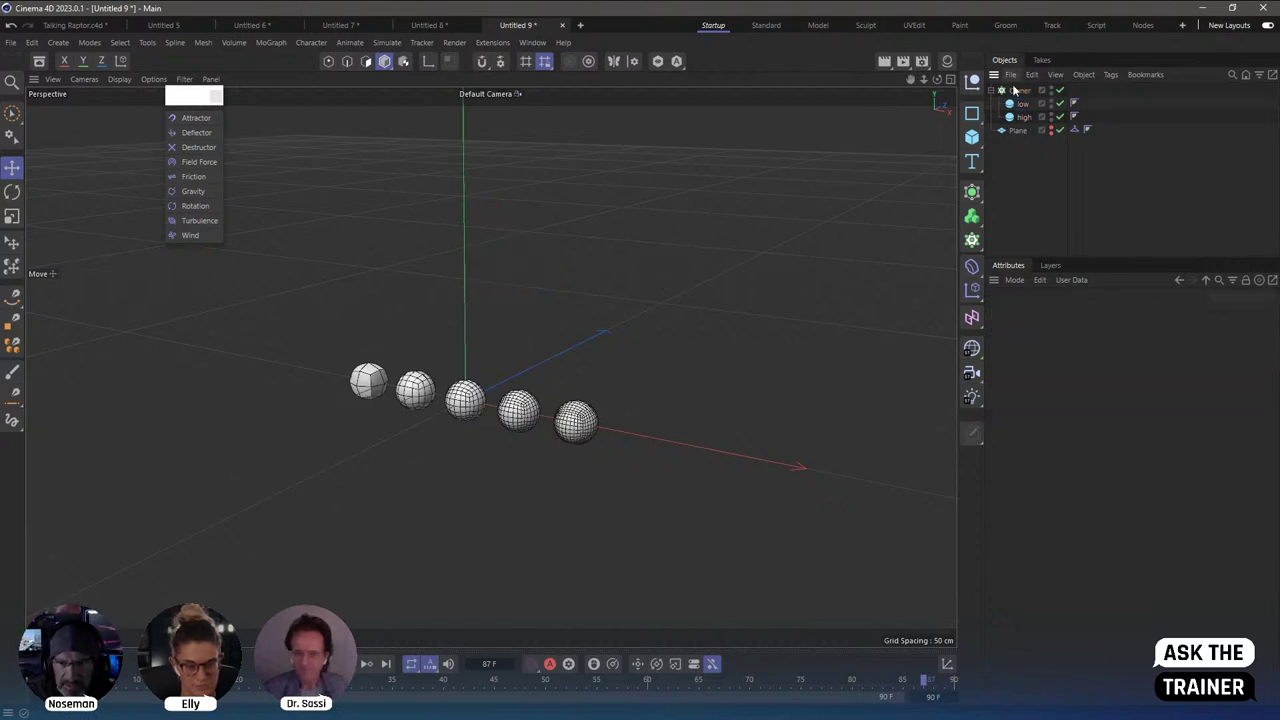
click(1016, 90)
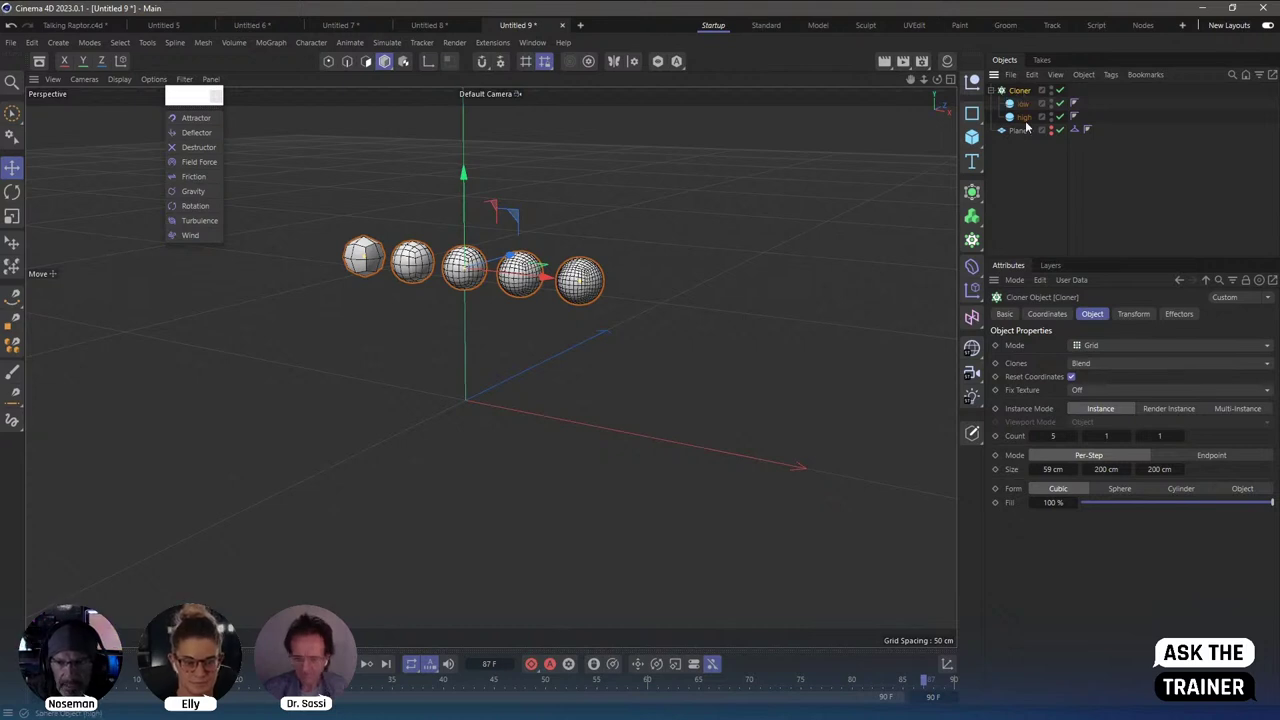
Add a Cloth simulation tag to the Cloner and frame the sphere row.
right_click(1026, 125)
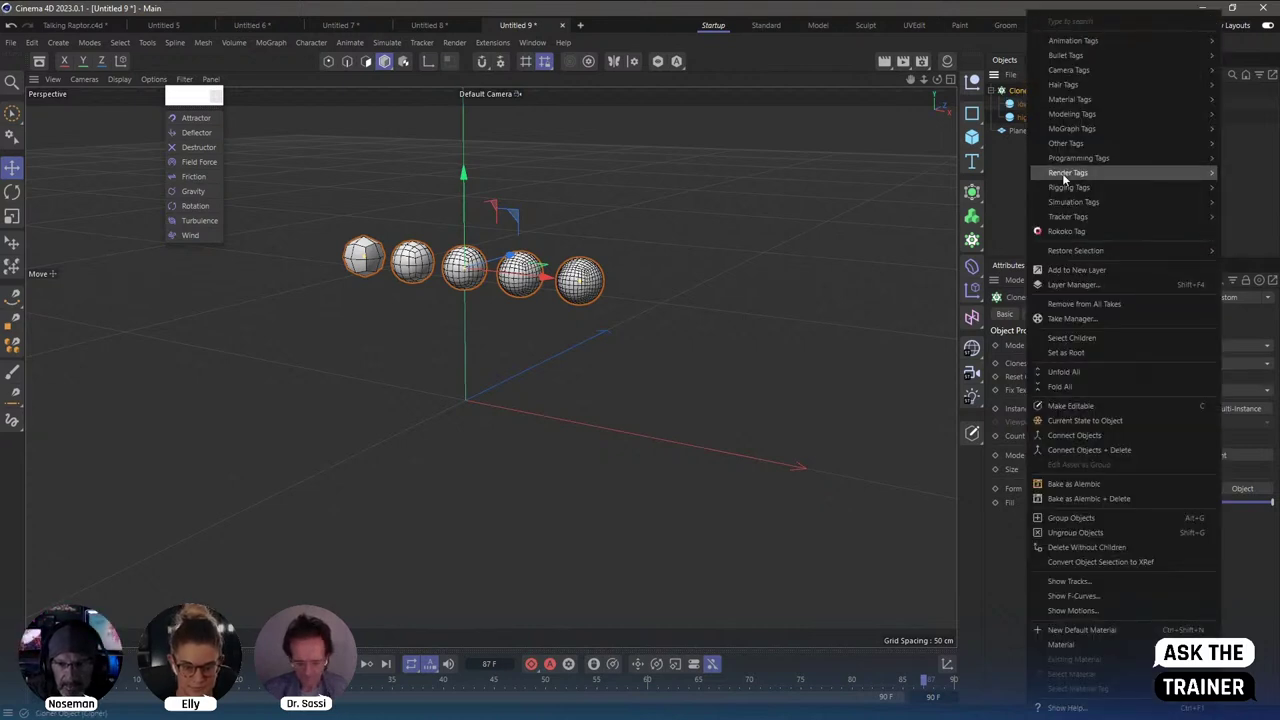
click(1008, 212)
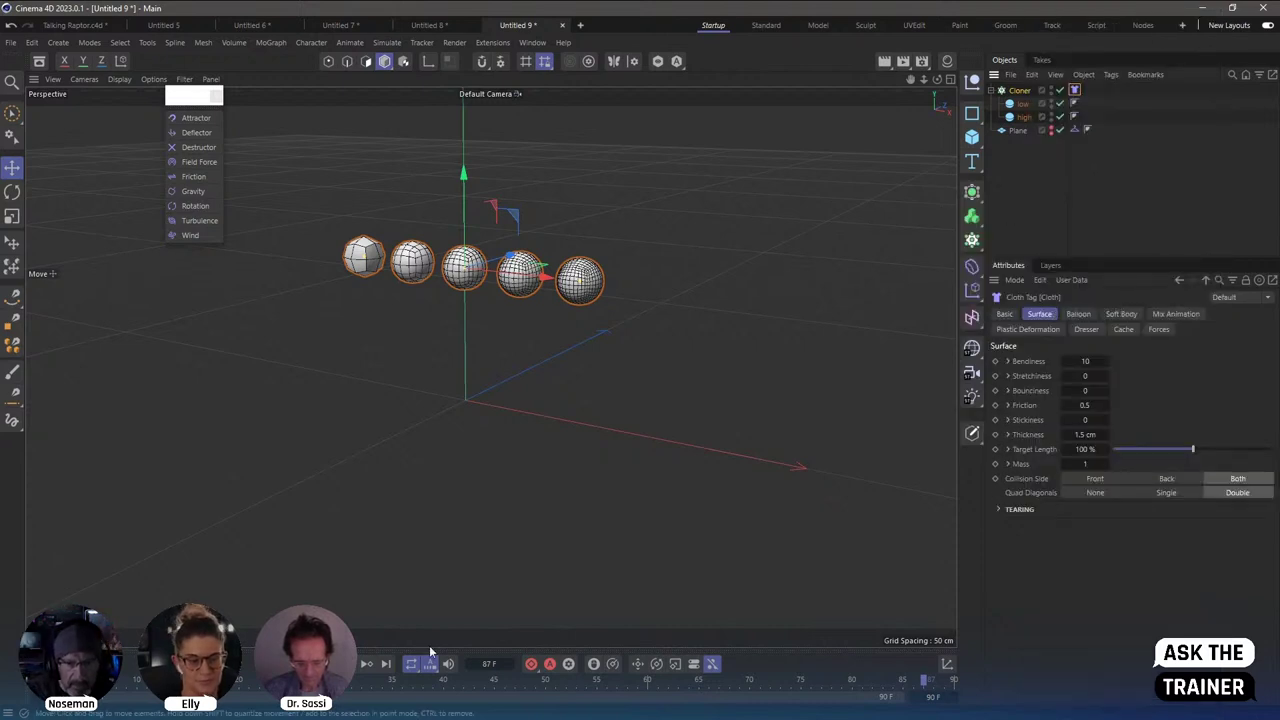
click(1054, 221)
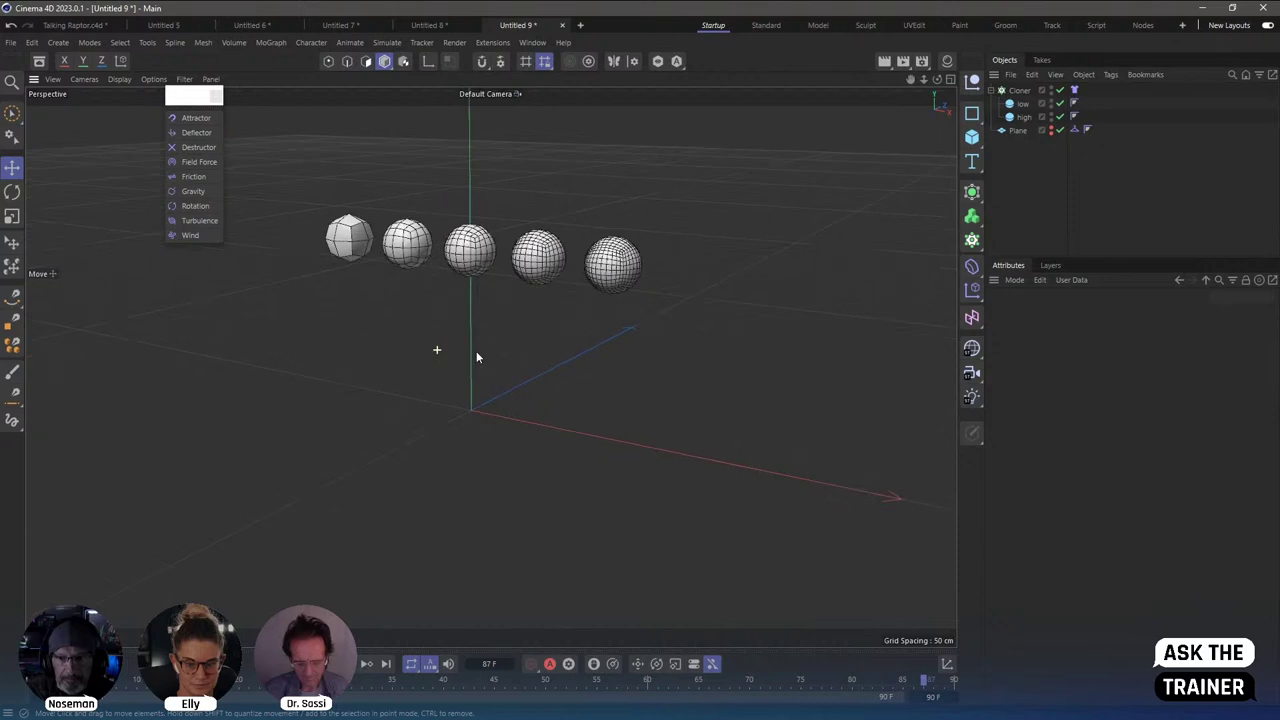
alt+drag(476, 351, 560, 362)
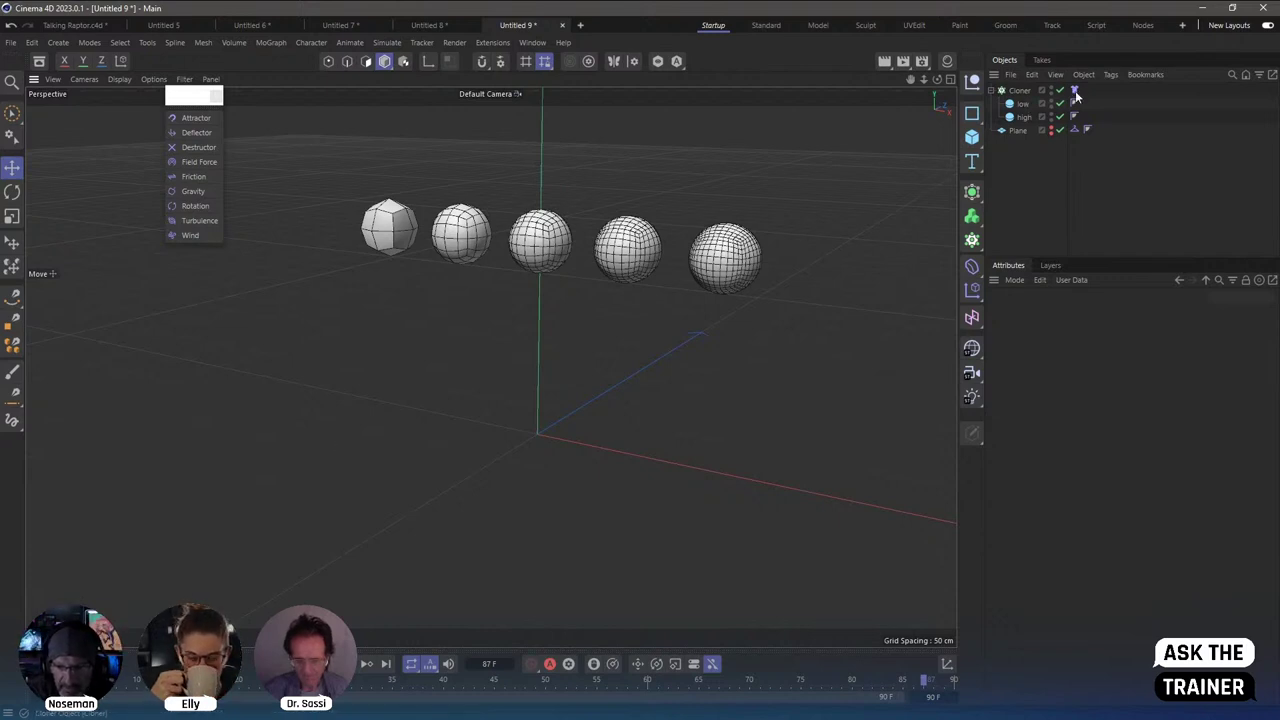
Set the cloth tag's Bendiness to 0 and review its soft body settings.
click(1074, 90)
drag(1088, 361, 1090, 361)
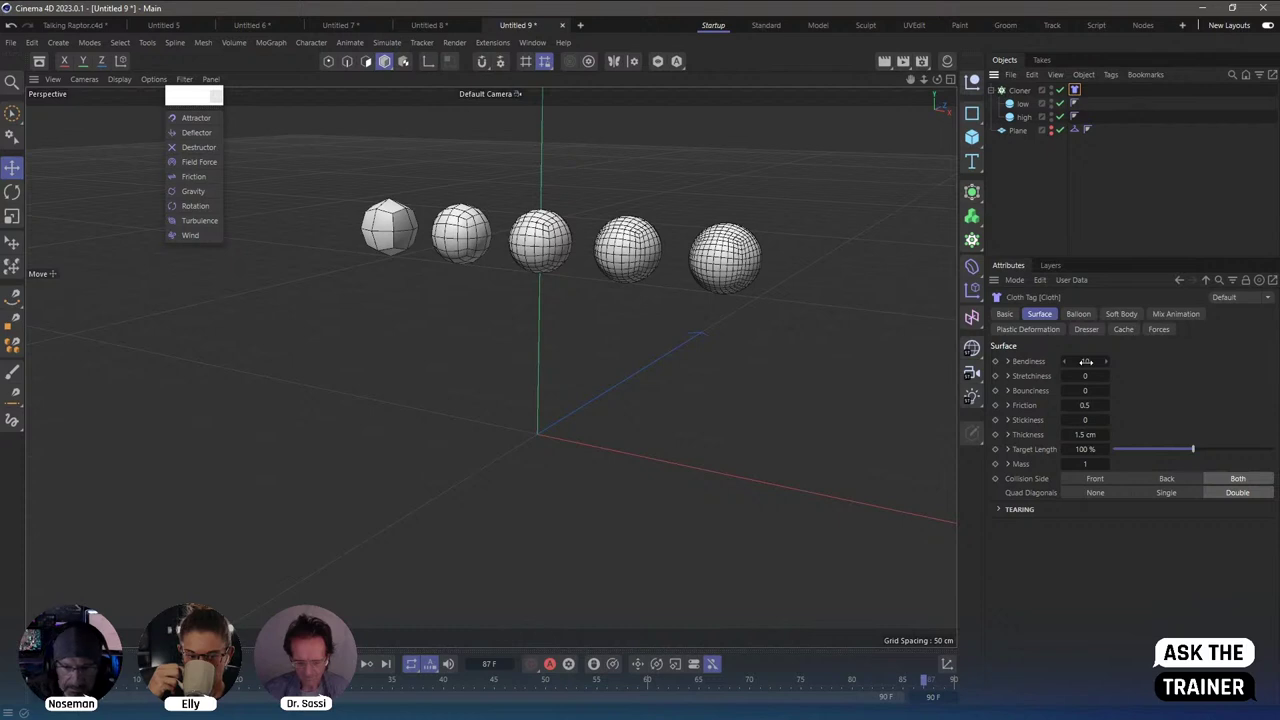
click(1090, 361)
text(0)
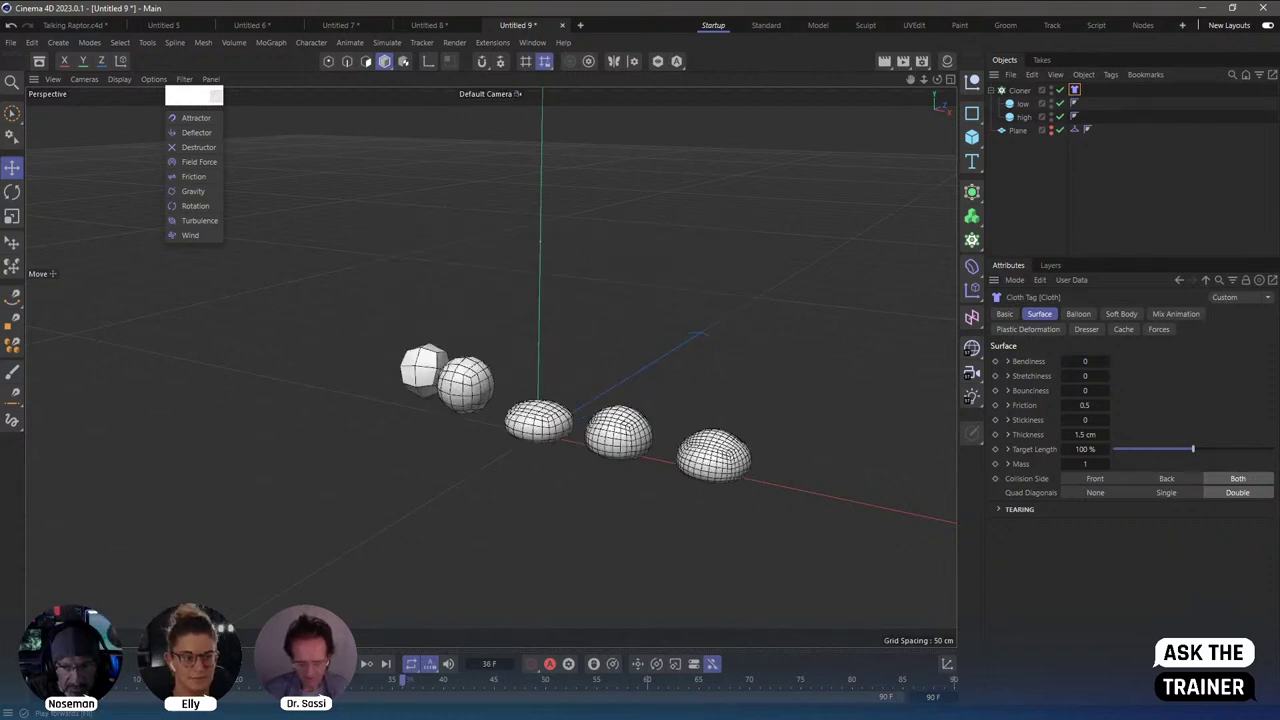
click(1122, 314)
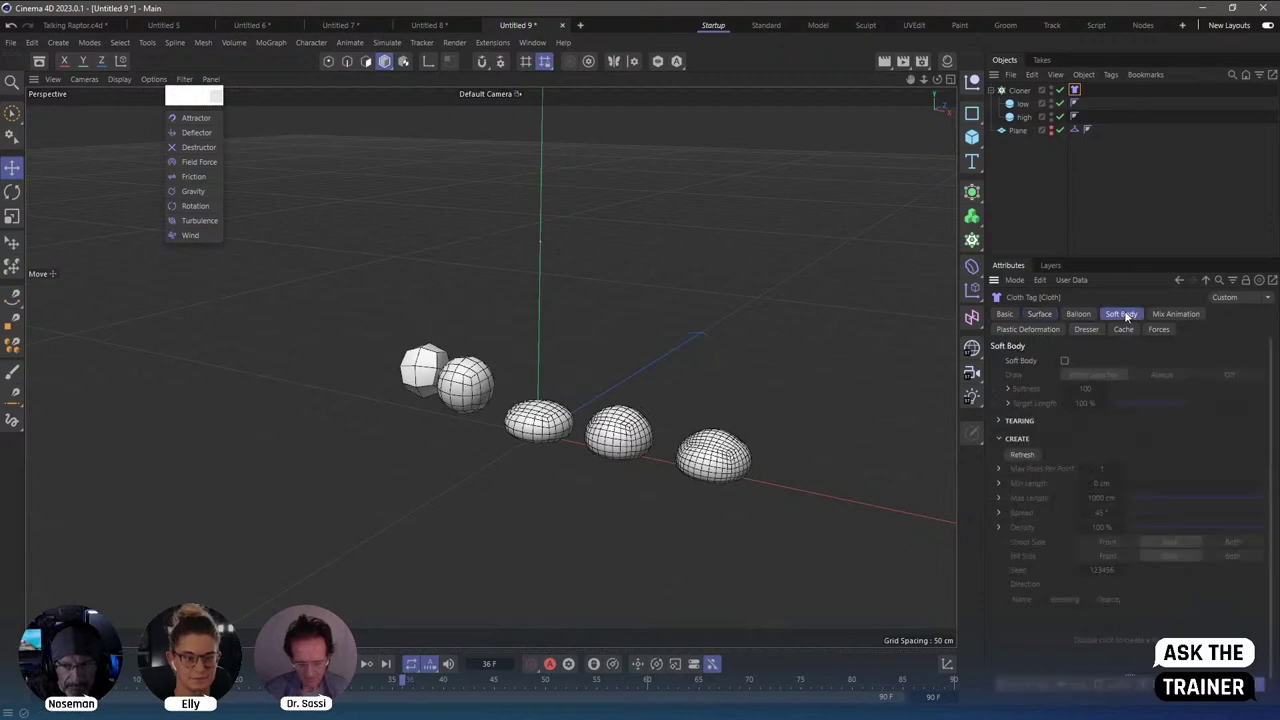
click(1040, 314)
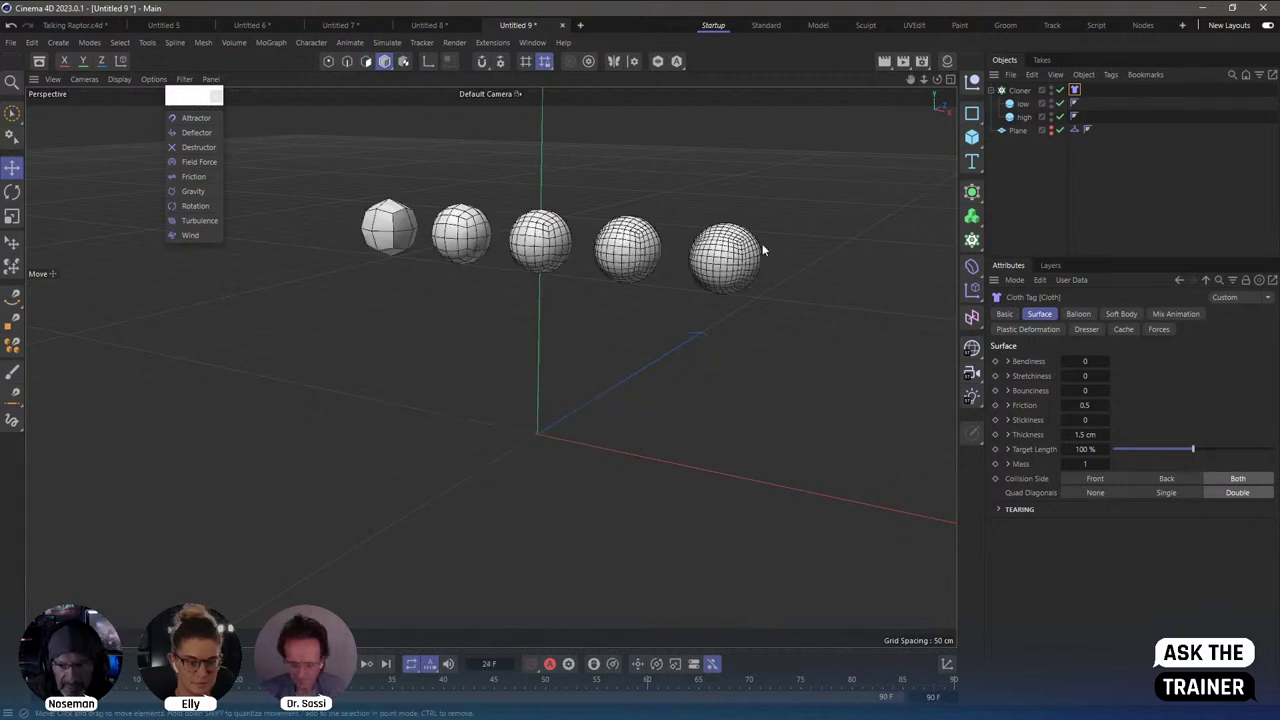
Set the cloth tag's Bendiness and Stretchiness both to 2.
click(1085, 361)
text(5)
key(Tab)
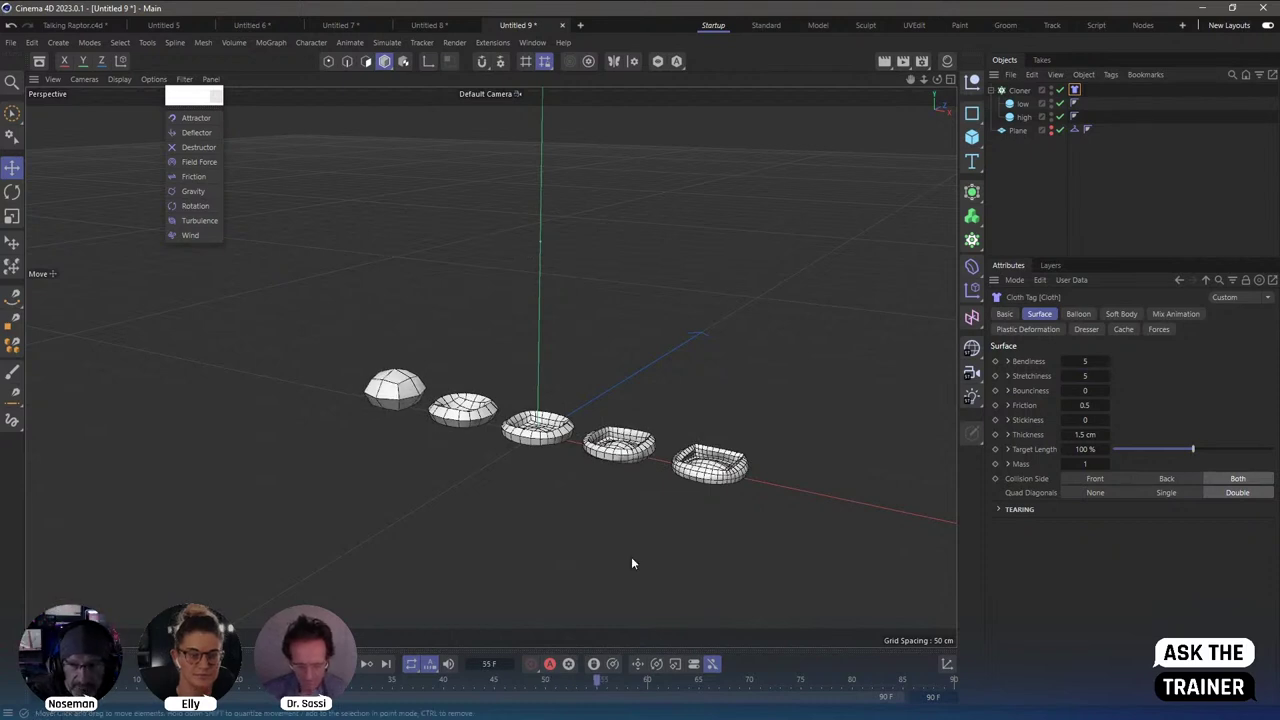
click(1091, 361)
key(Tab)
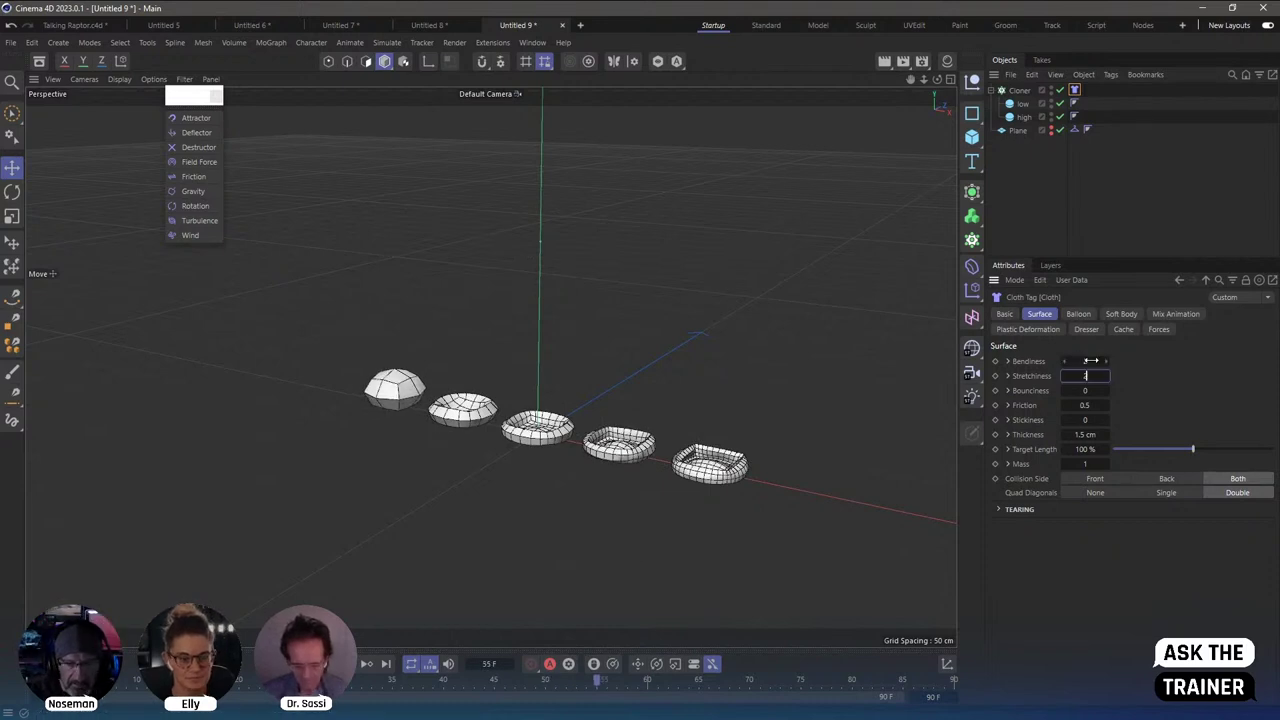
text(2)
key(Return)
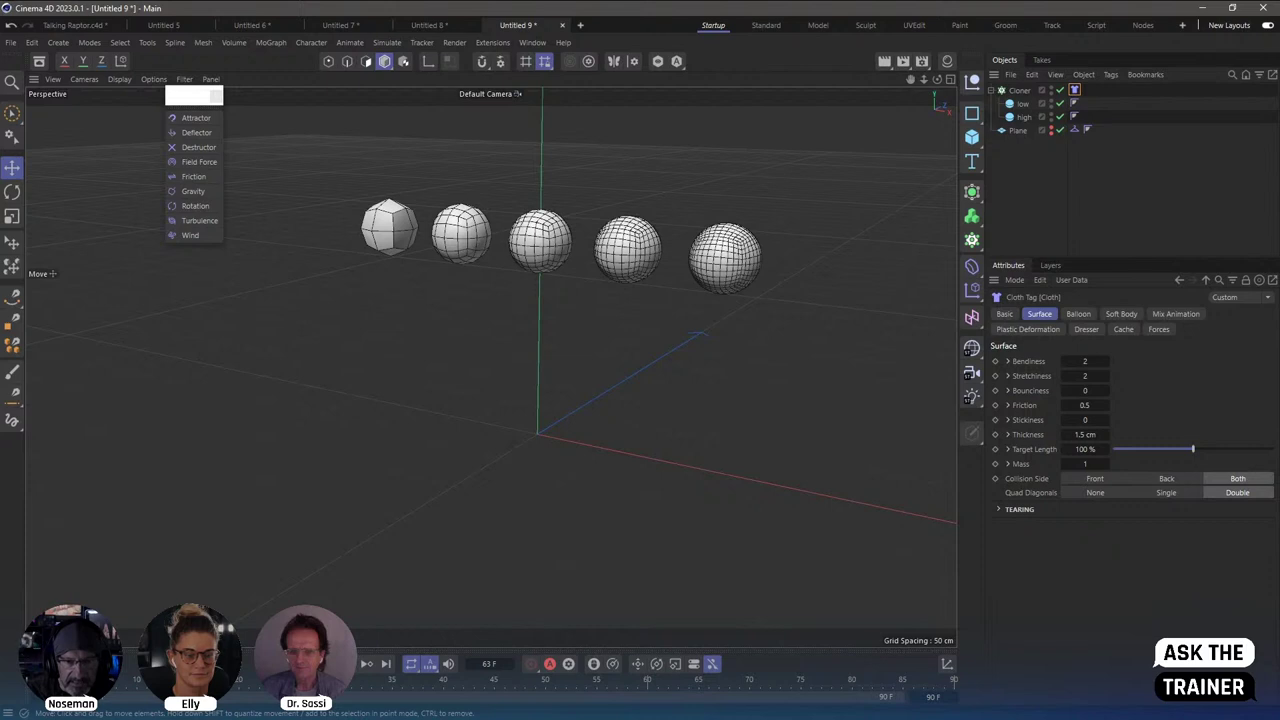
Zoom in and orbit around the first two coarse cloned spheres.
scroll(600, 232, up, 5)
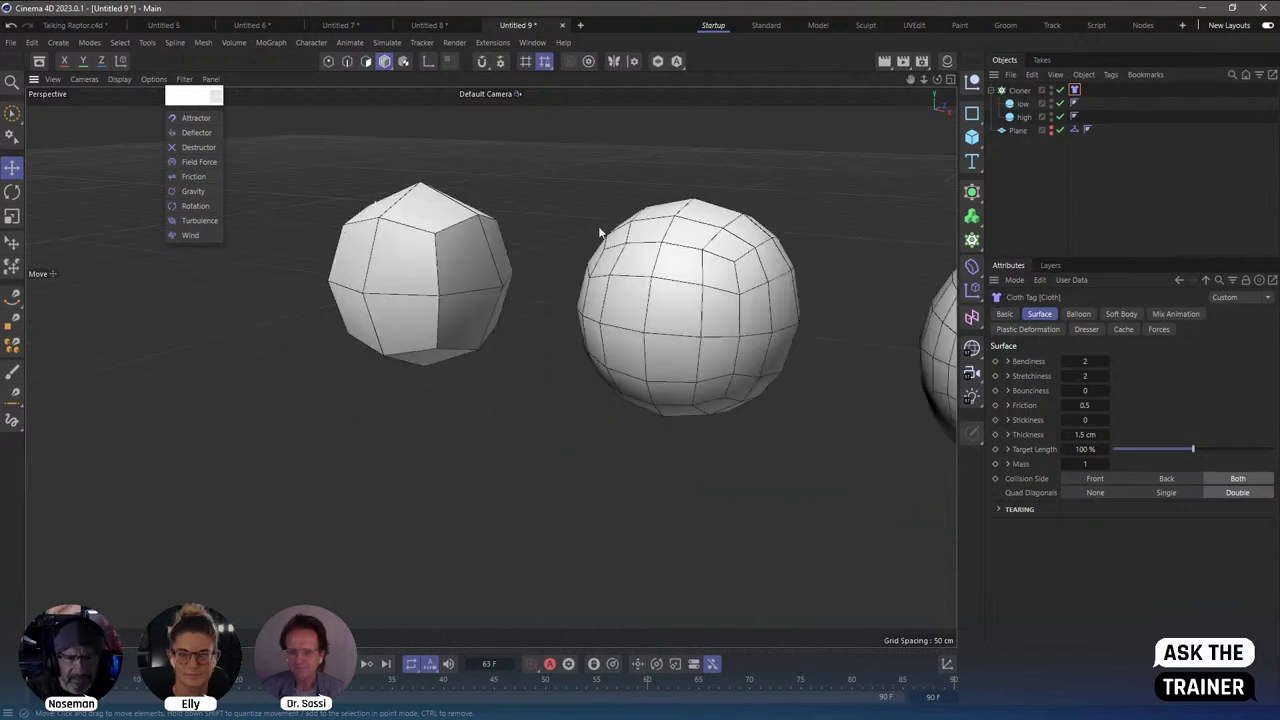
mouse_move(600, 232)
alt+mouse_down()
mouse_move(414, 277)
mouse_move(451, 251)
mouse_move(400, 251)
mouse_move(390, 230)
alt+mouse_up()
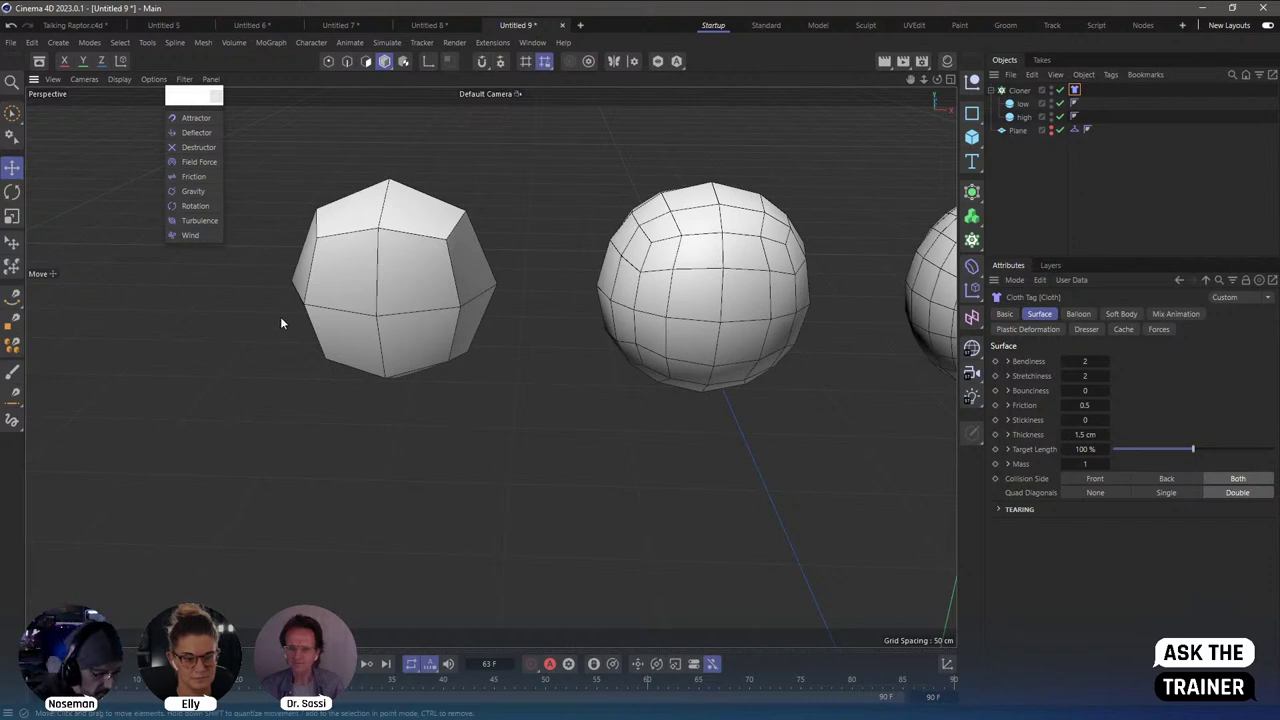
Use Doodle Paint to sketch marks over the spheres' curves and sharp corners.
key(shift+c)
text(d)
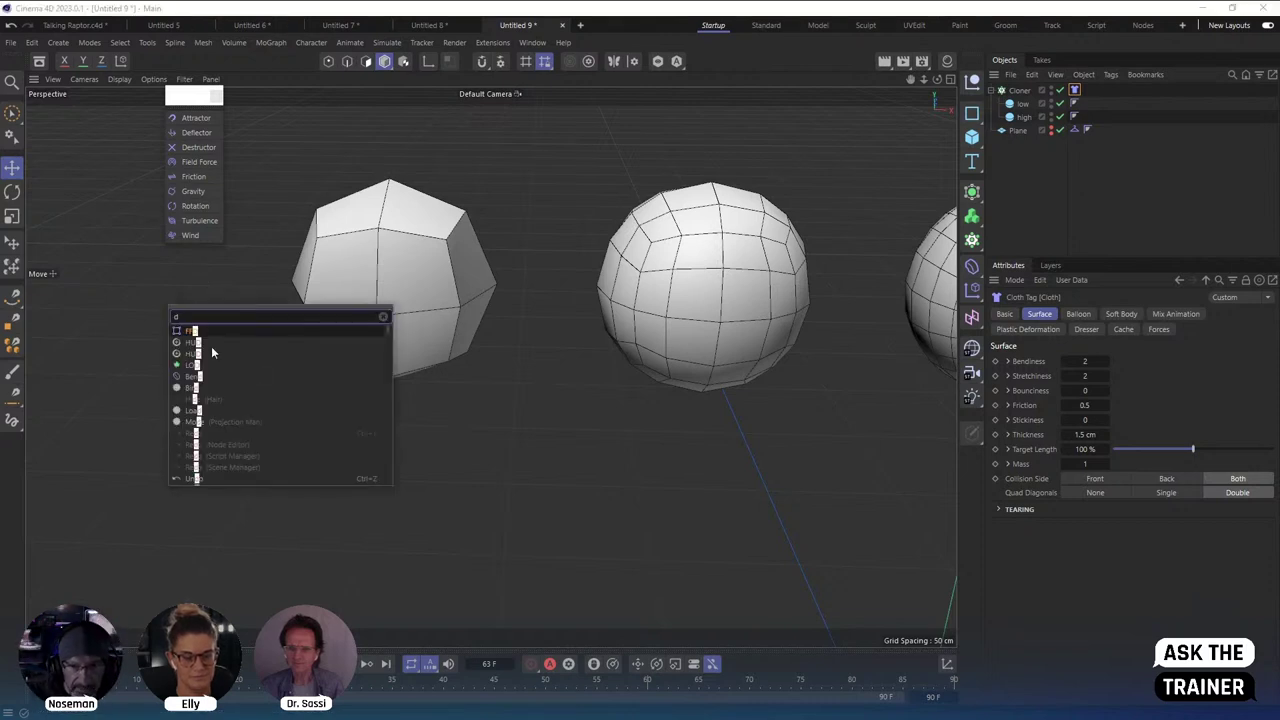
text(oodle)
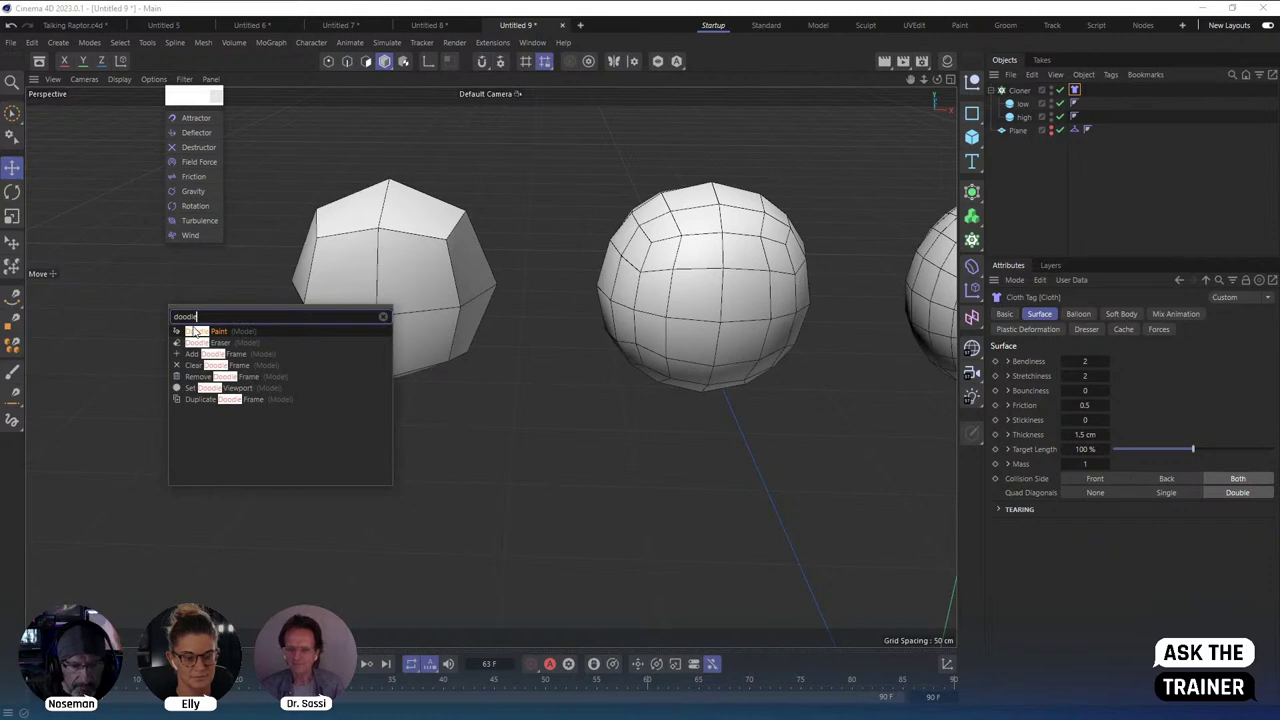
key(Return)
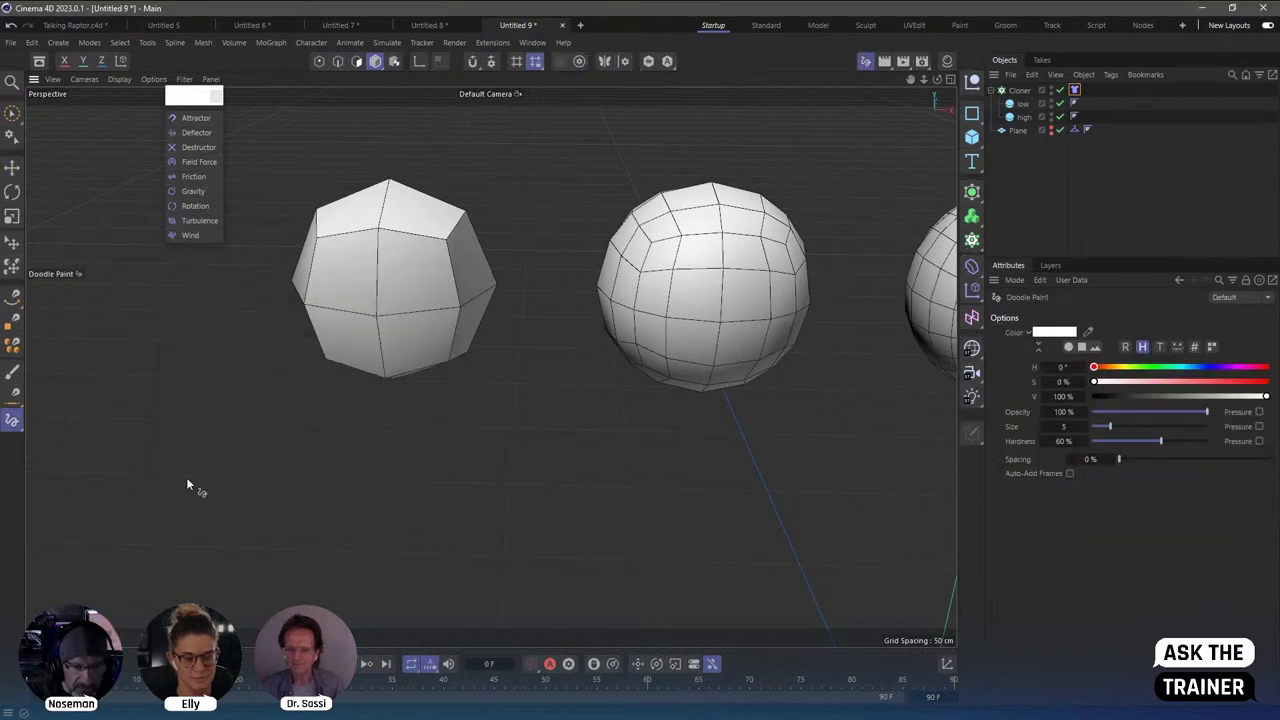
mouse_move(144, 403)
mouse_down()
mouse_move(221, 418)
mouse_move(256, 461)
mouse_move(268, 575)
mouse_up()
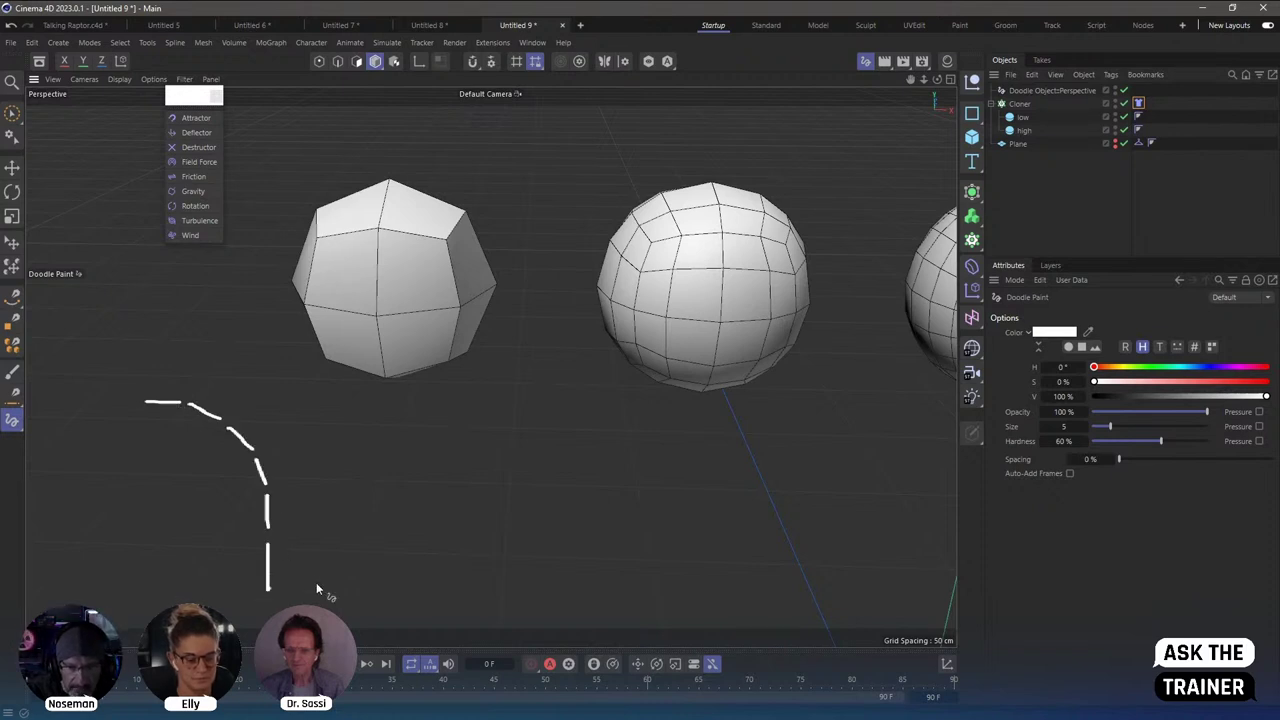
mouse_move(354, 402)
mouse_down()
mouse_move(474, 418)
mouse_move(513, 517)
mouse_up()
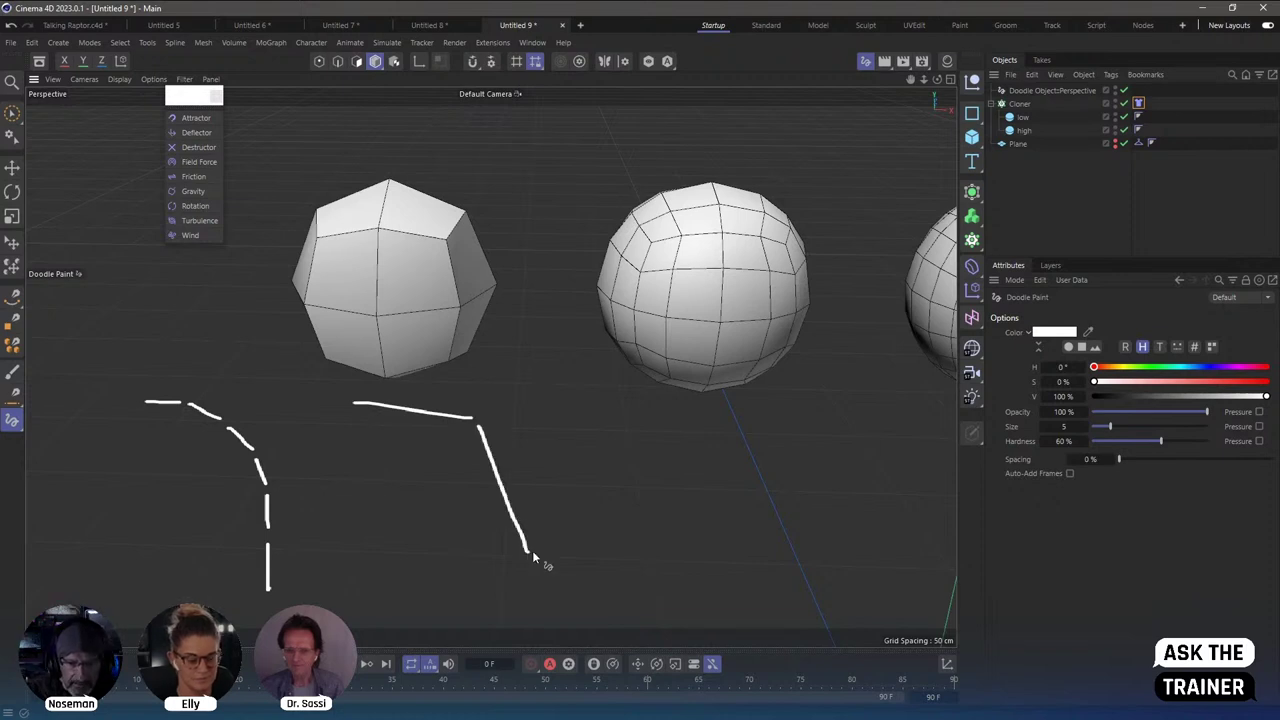
drag(472, 420, 476, 411)
drag(222, 413, 184, 398)
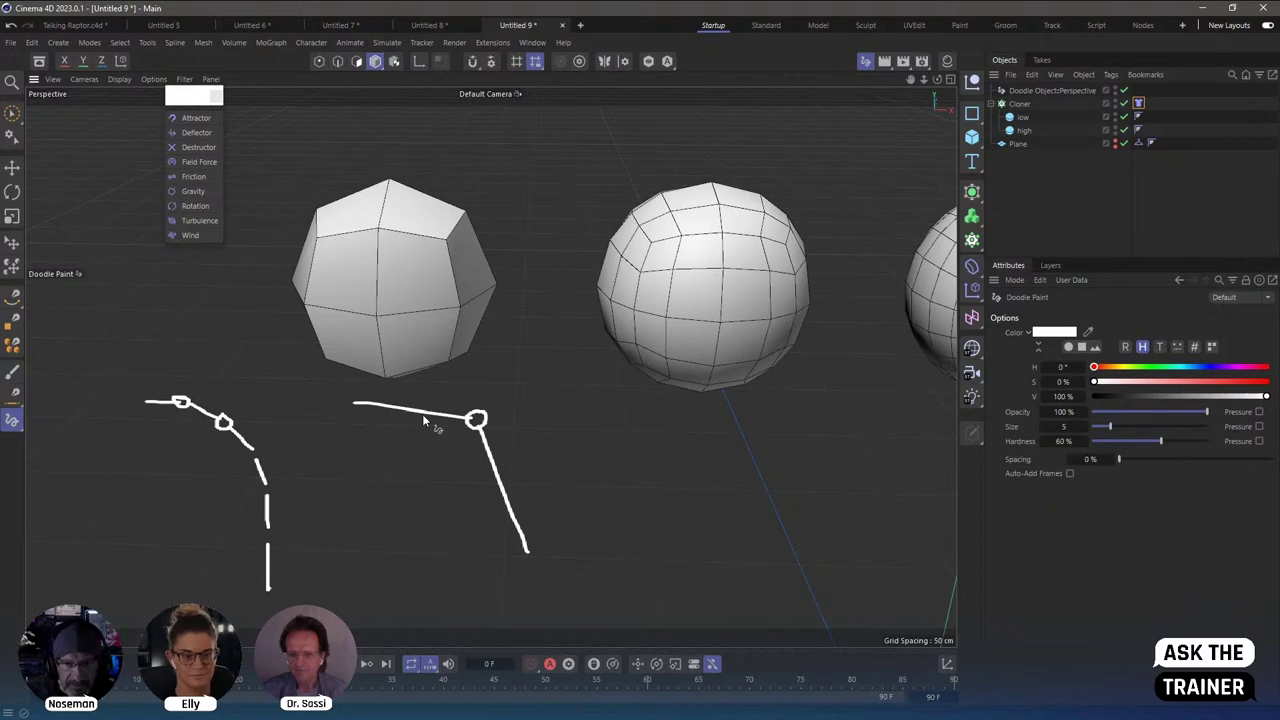
Centre the whole sphere row in view and delete the Doodle object.
mouse_move(519, 383)
alt+mouse_down()
mouse_move(571, 349)
mouse_move(408, 329)
mouse_move(730, 285)
alt+mouse_up()
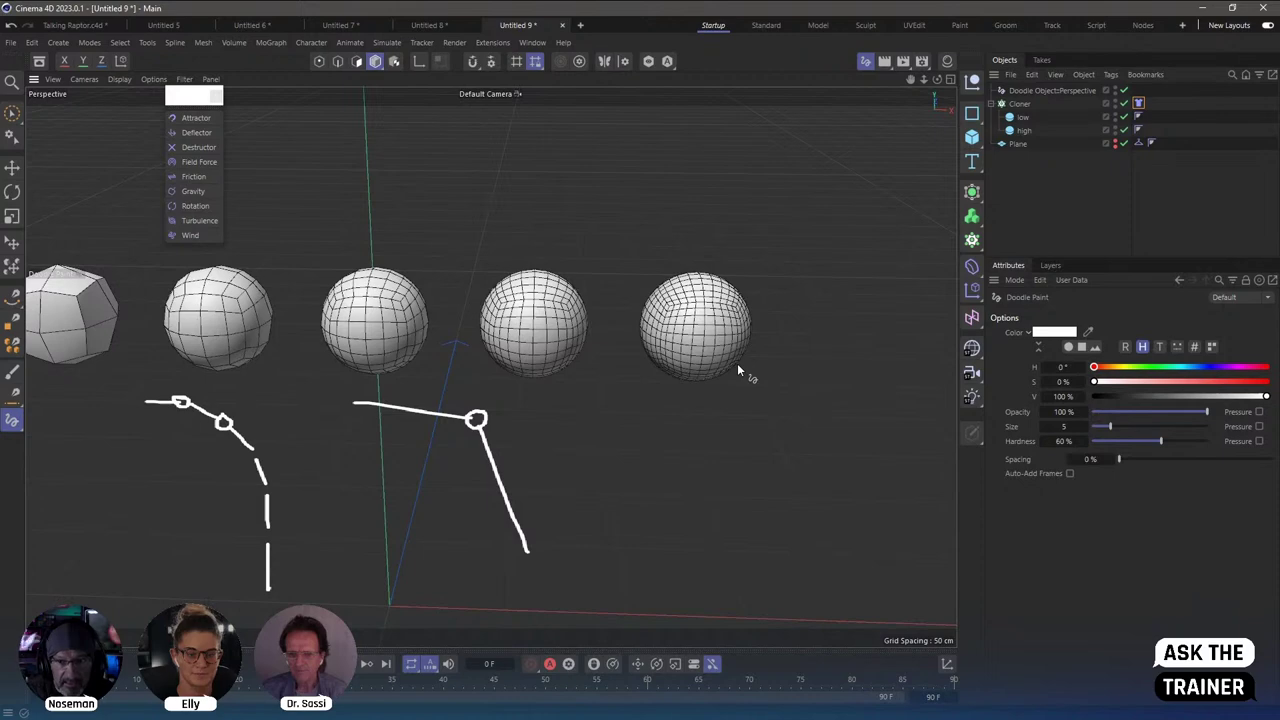
mouse_move(737, 368)
alt+mouse_down()
mouse_move(677, 368)
mouse_move(663, 246)
alt+mouse_up()
click(1021, 94)
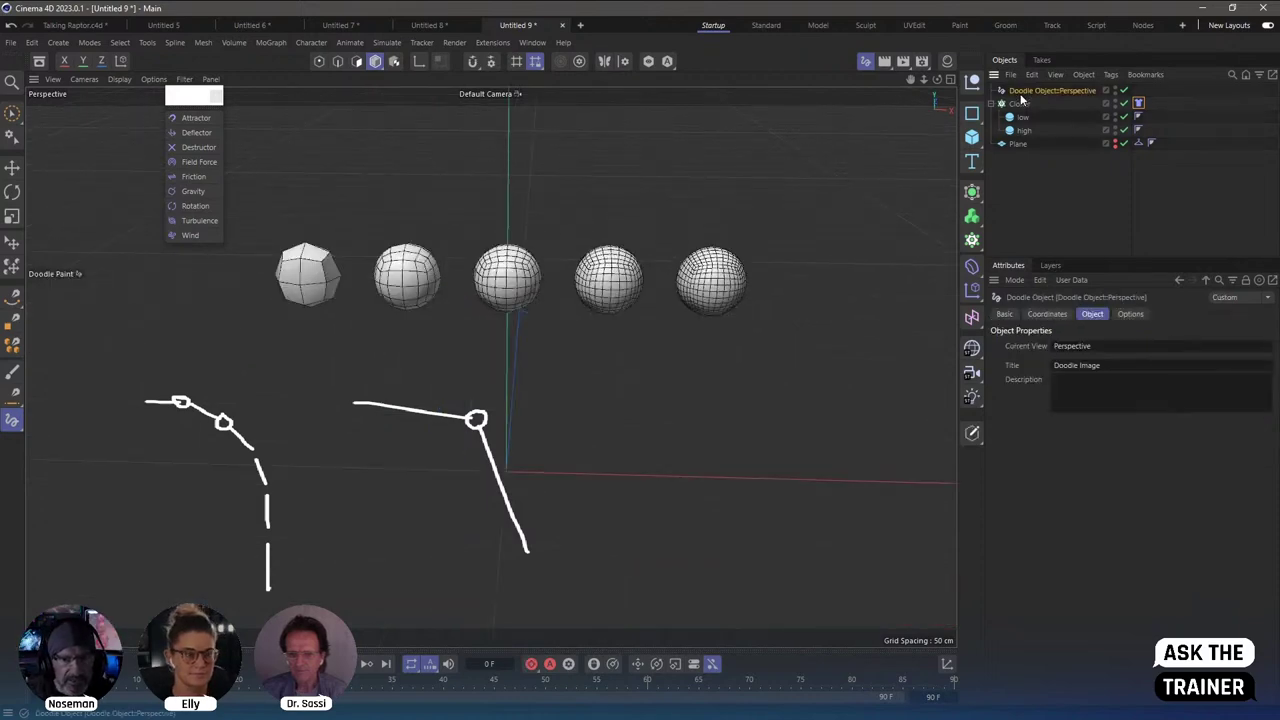
key(Delete)
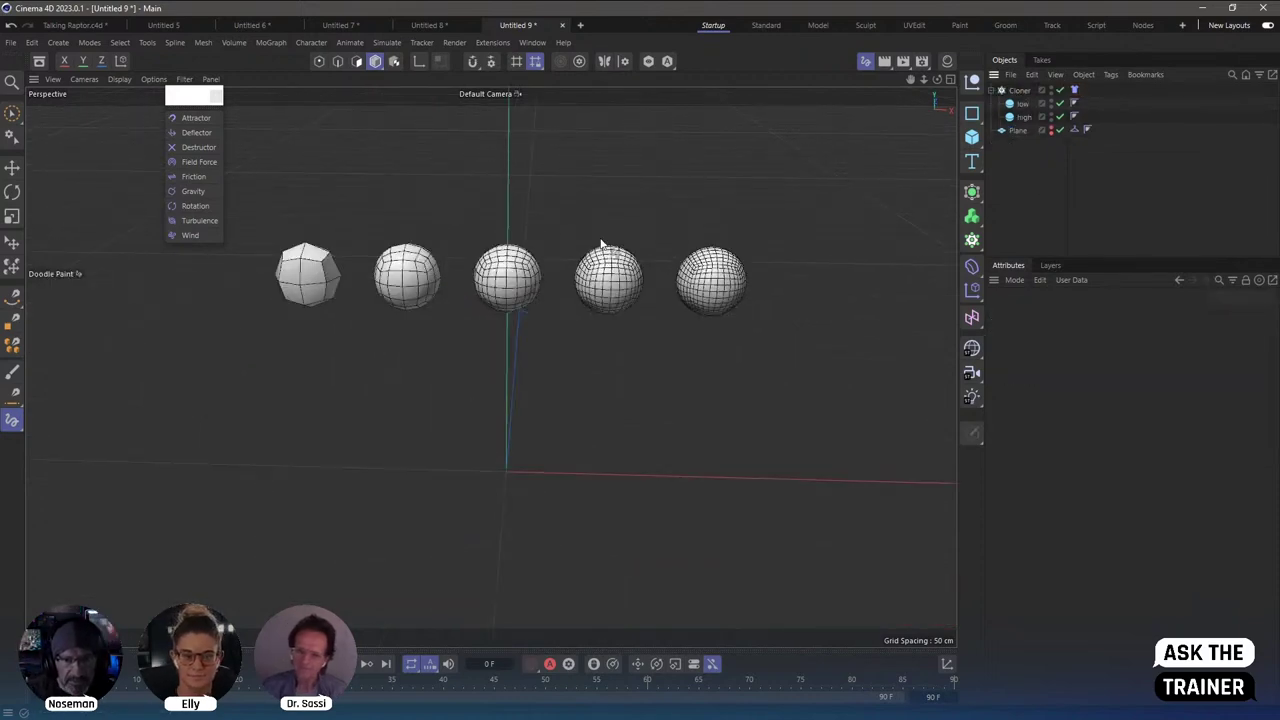
Orbit the sphere row and play the cloth simulation to about frame 35.
mouse_move(600, 251)
alt+mouse_down()
mouse_move(560, 274)
mouse_move(586, 257)
alt+mouse_up()
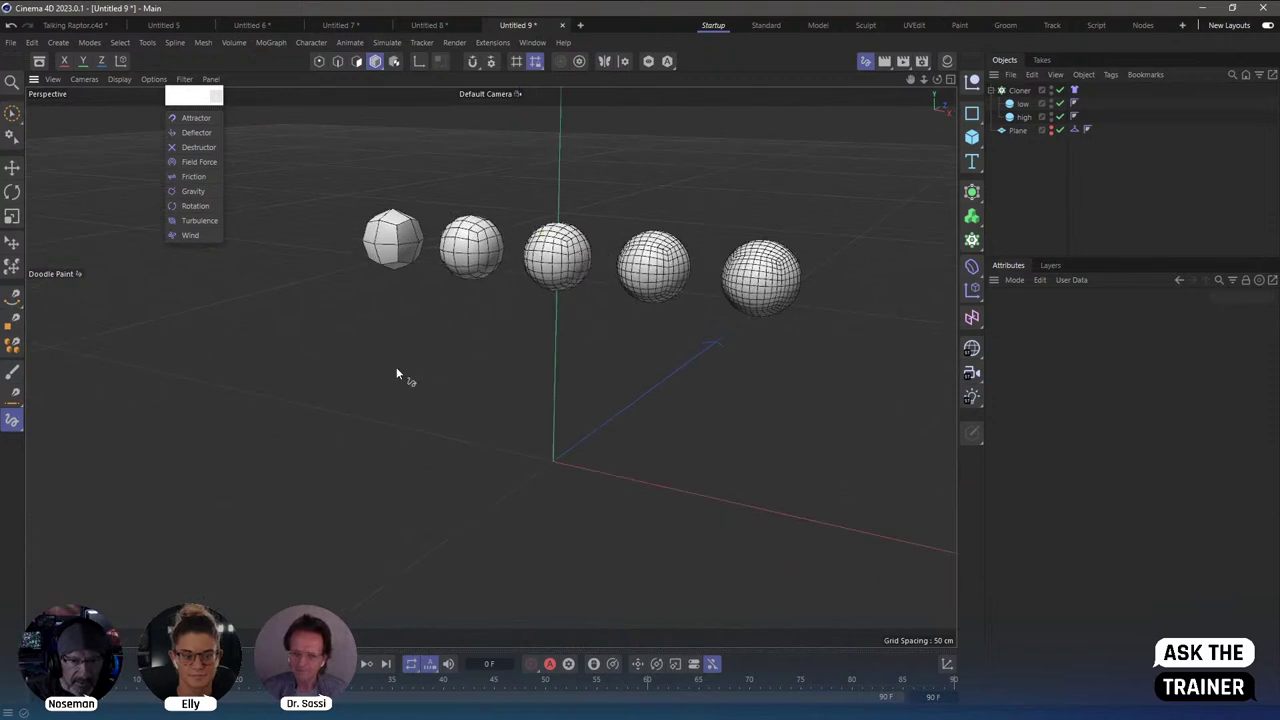
key(F8)
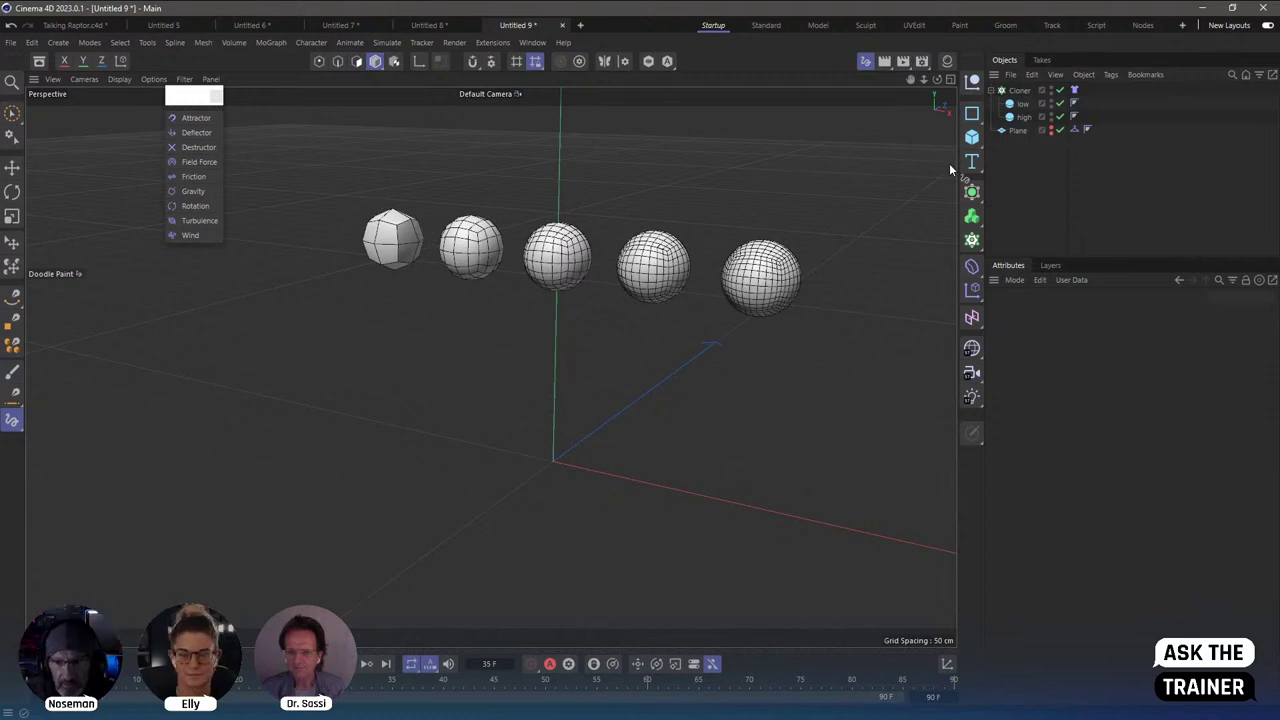
Move the low sphere out of the Cloner and switch the Cloner off.
drag(1023, 107, 1020, 140)
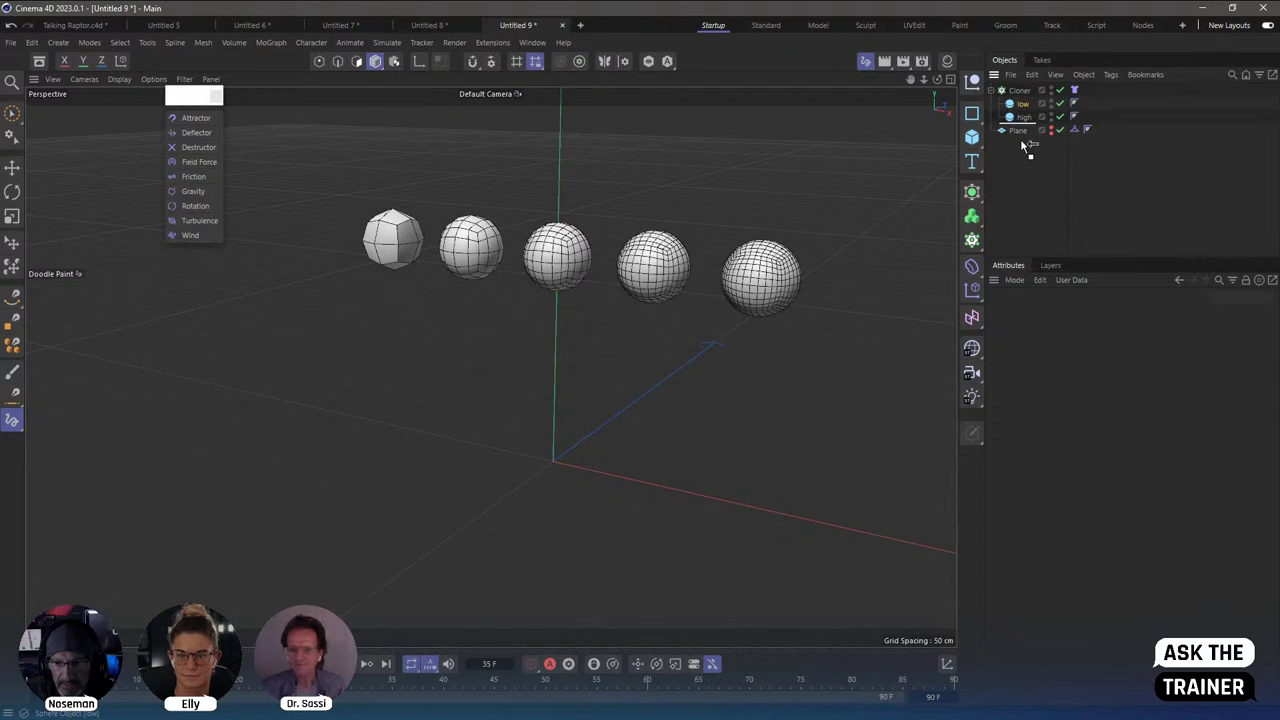
click(1088, 130)
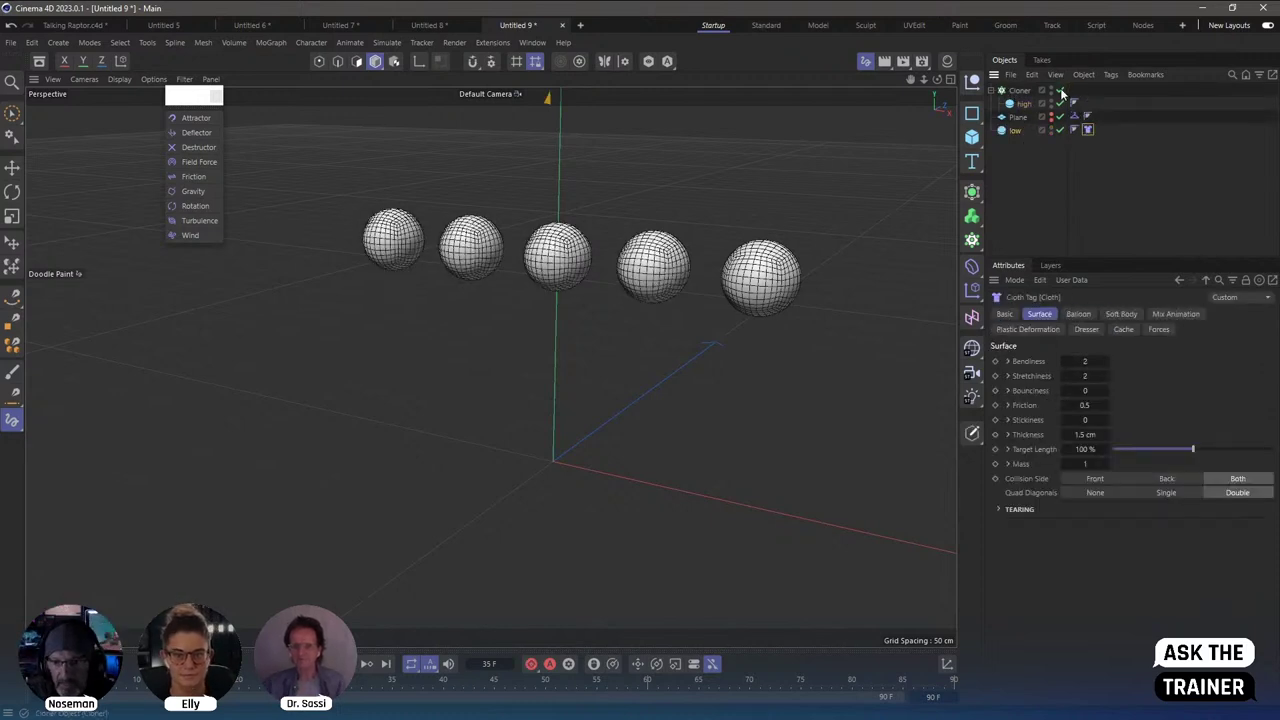
click(1060, 90)
Switch off the high sphere and wrap the low sphere in a Subdivision Surface.
click(1046, 142)
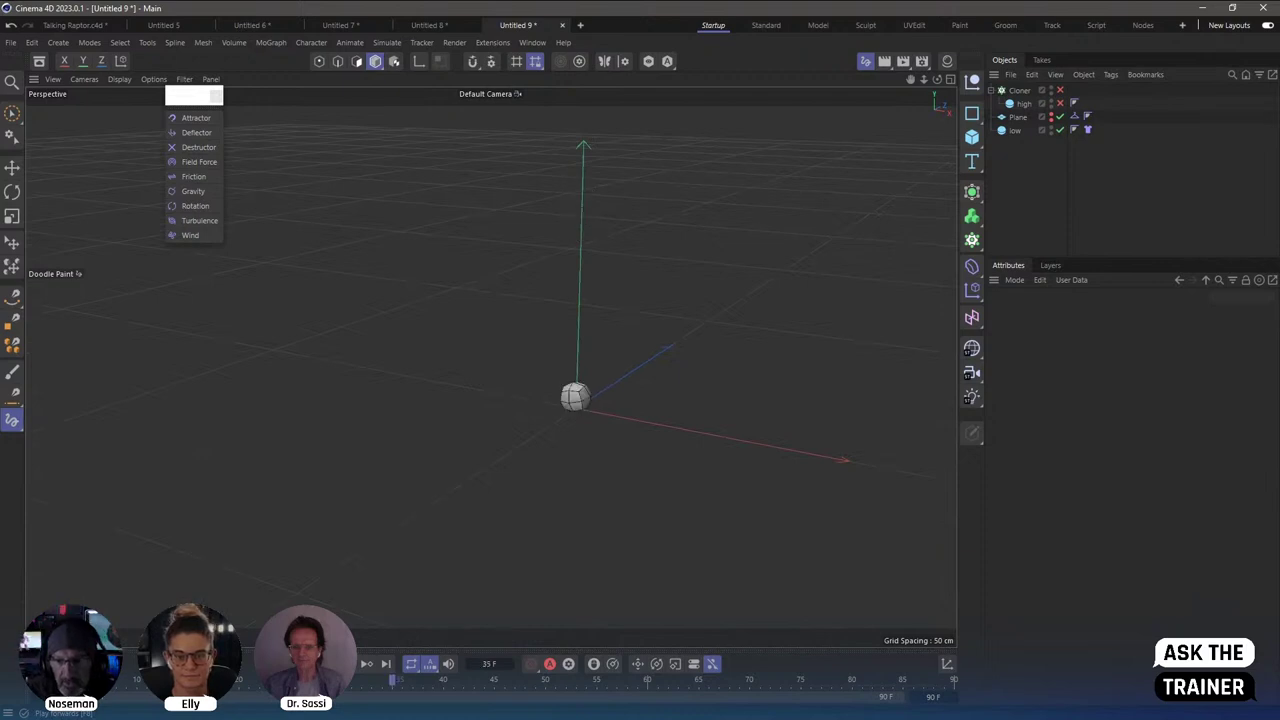
click(1015, 130)
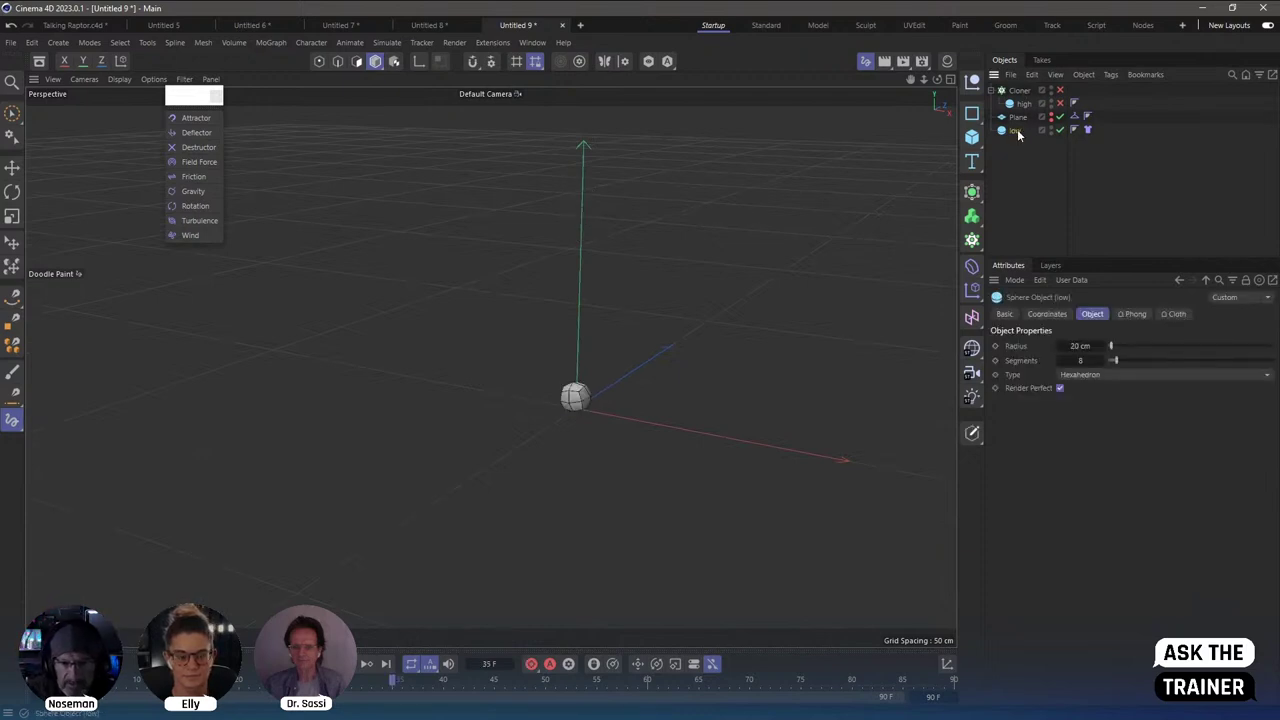
alt+click(972, 192)
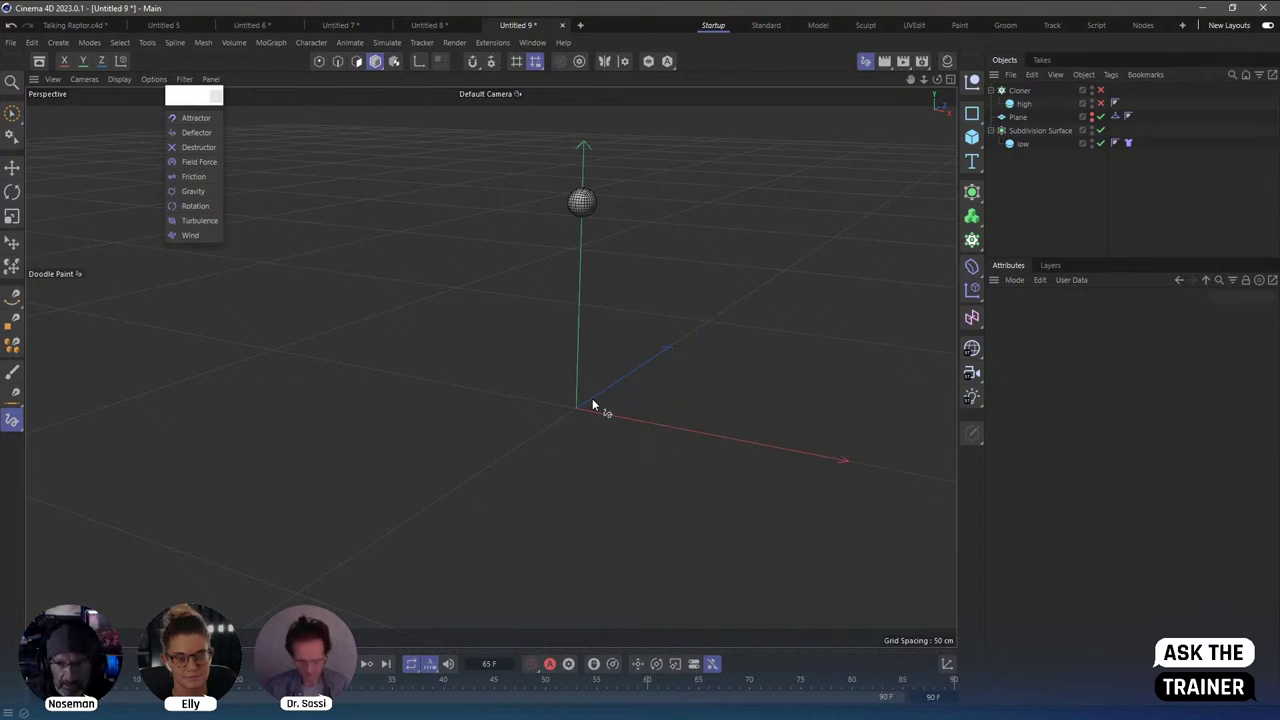
Delete the Subdivision Surface while keeping the low sphere in the scene.
click(1022, 144)
click(1024, 130)
key(Delete)
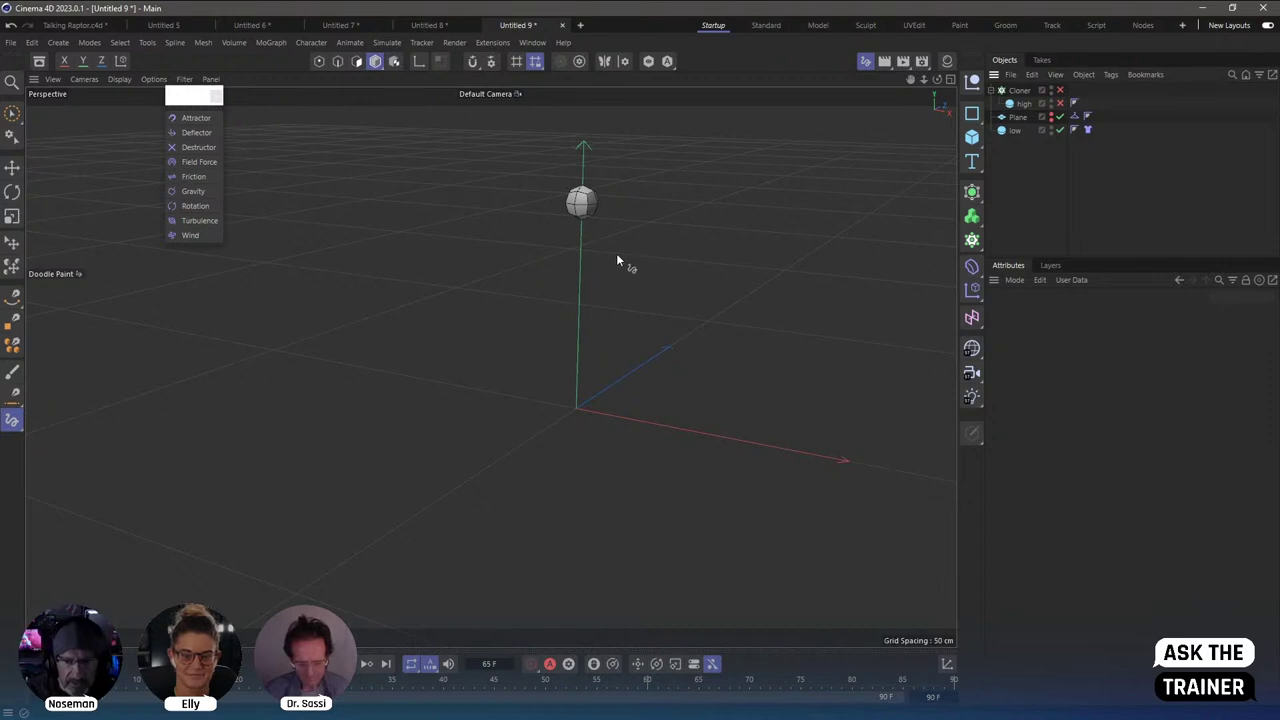
Browse the Deformer list without adding one, then view the Generator list.
click(972, 266)
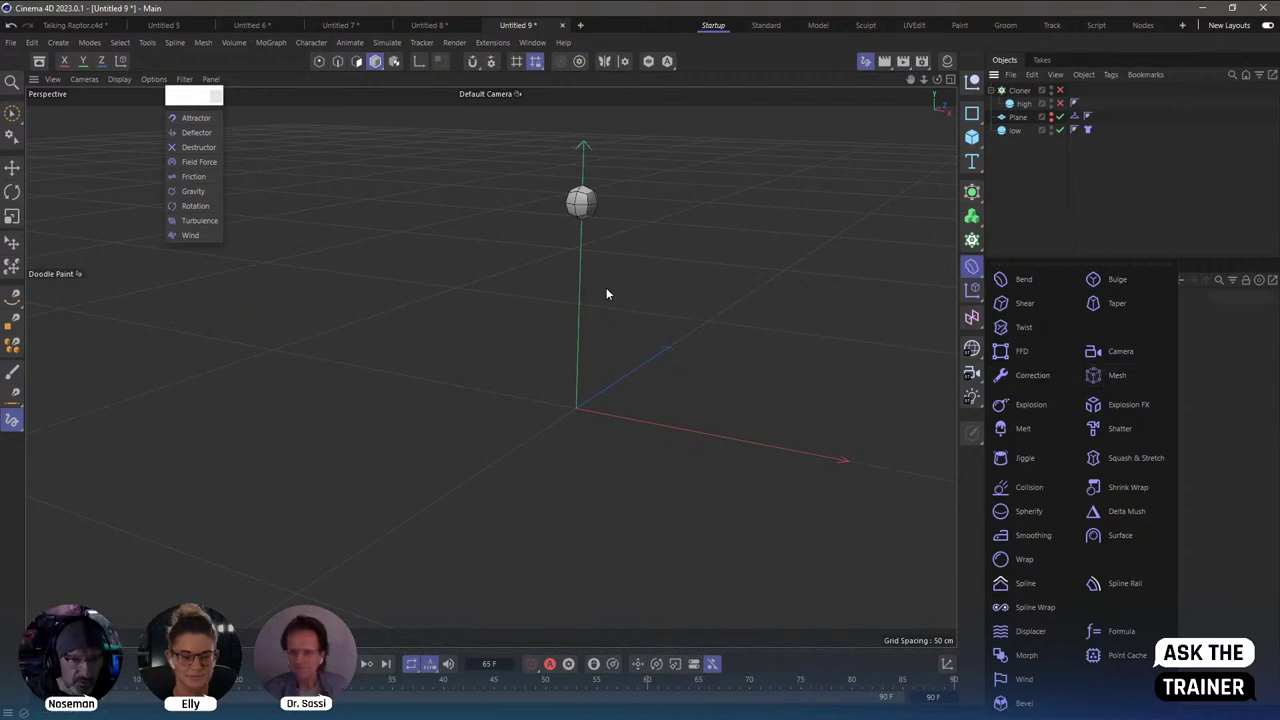
click(569, 256)
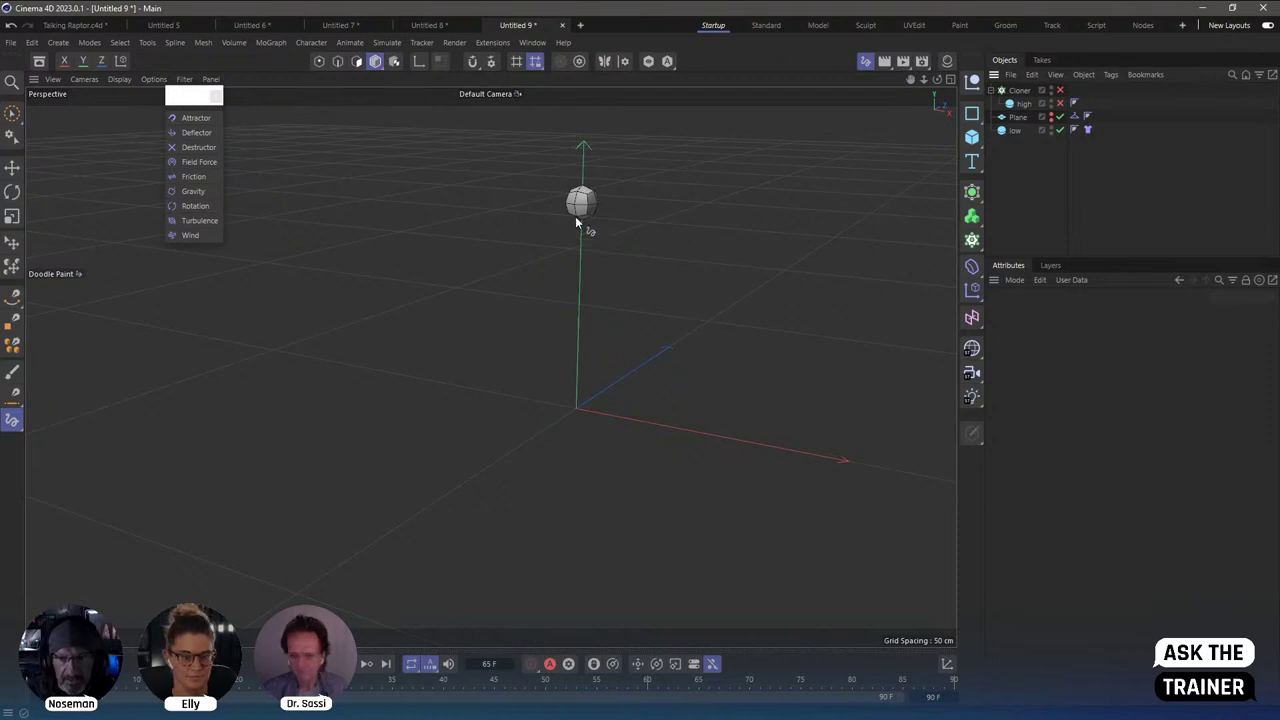
click(972, 194)
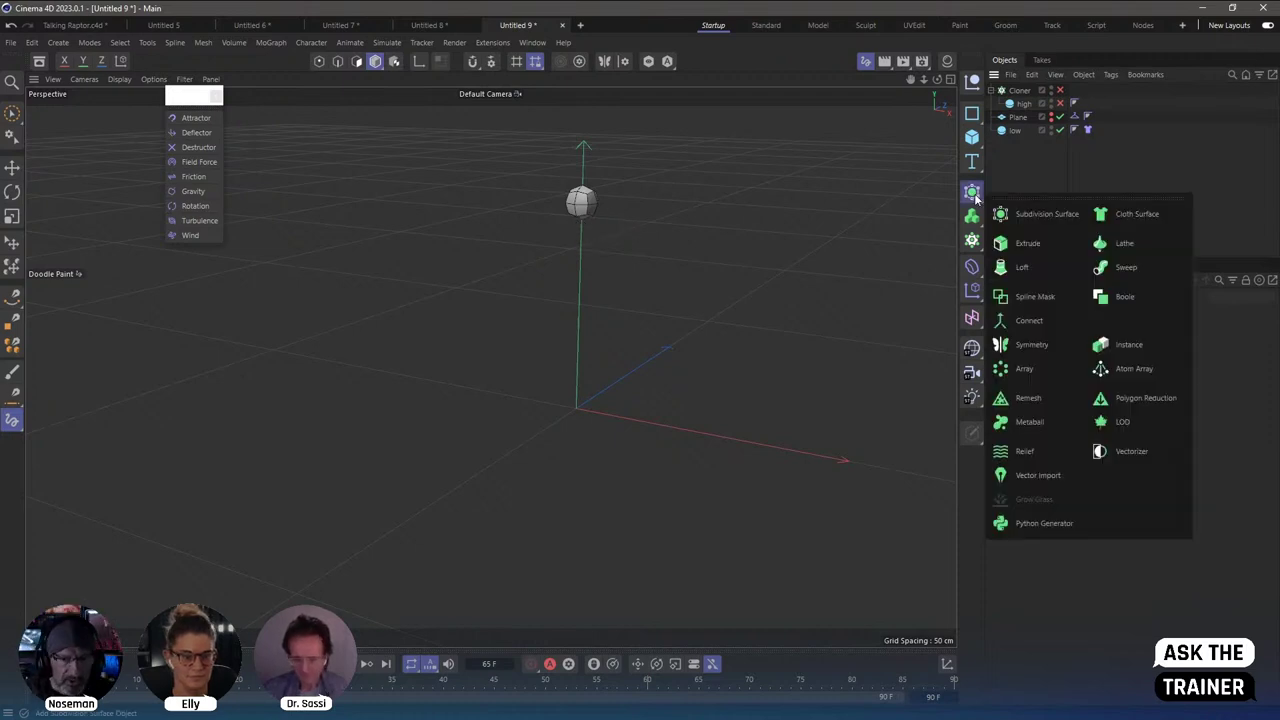
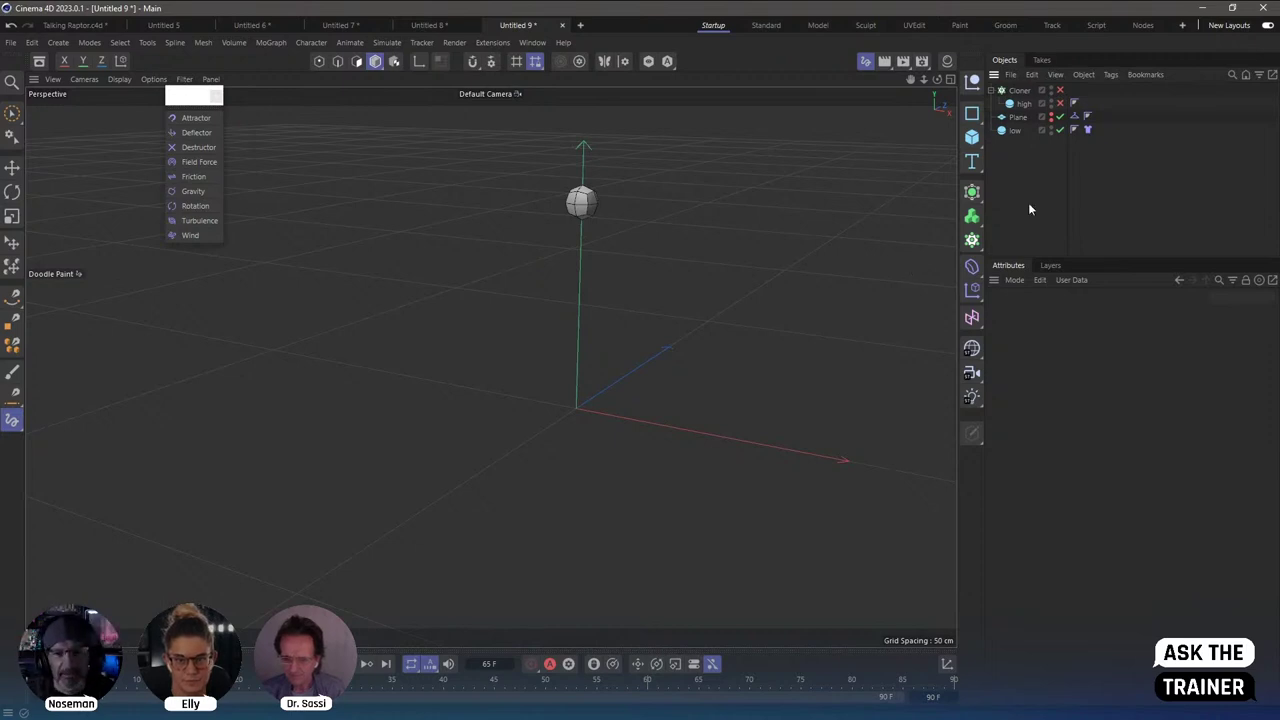
Start a new scene and add a Text object rotated -90° so it lies flat.
key(ctrl+n)
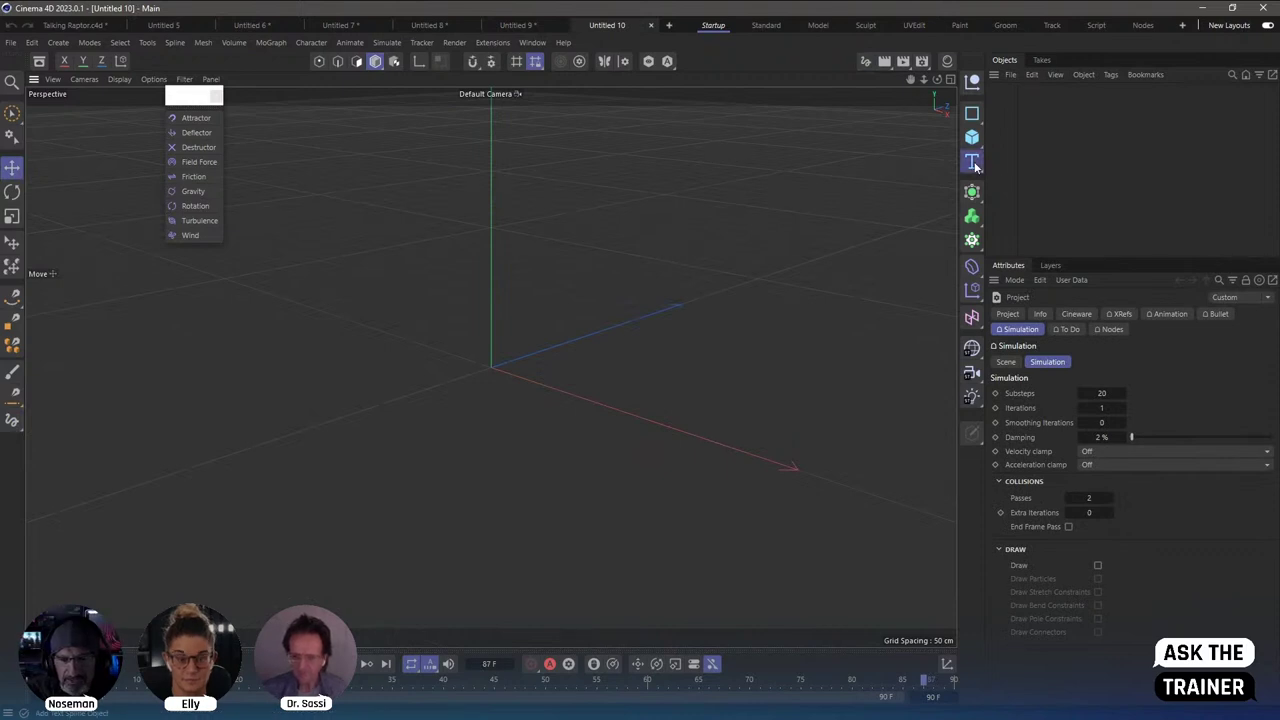
drag(975, 166, 1021, 183)
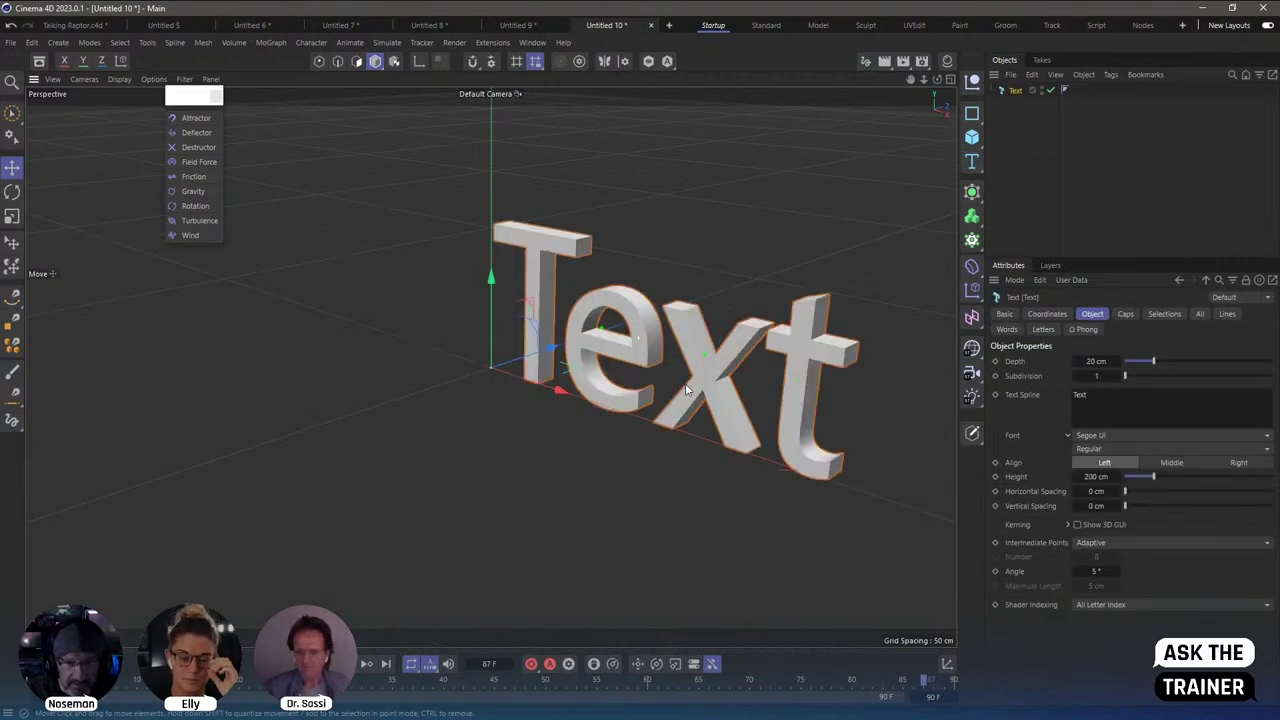
key(r)
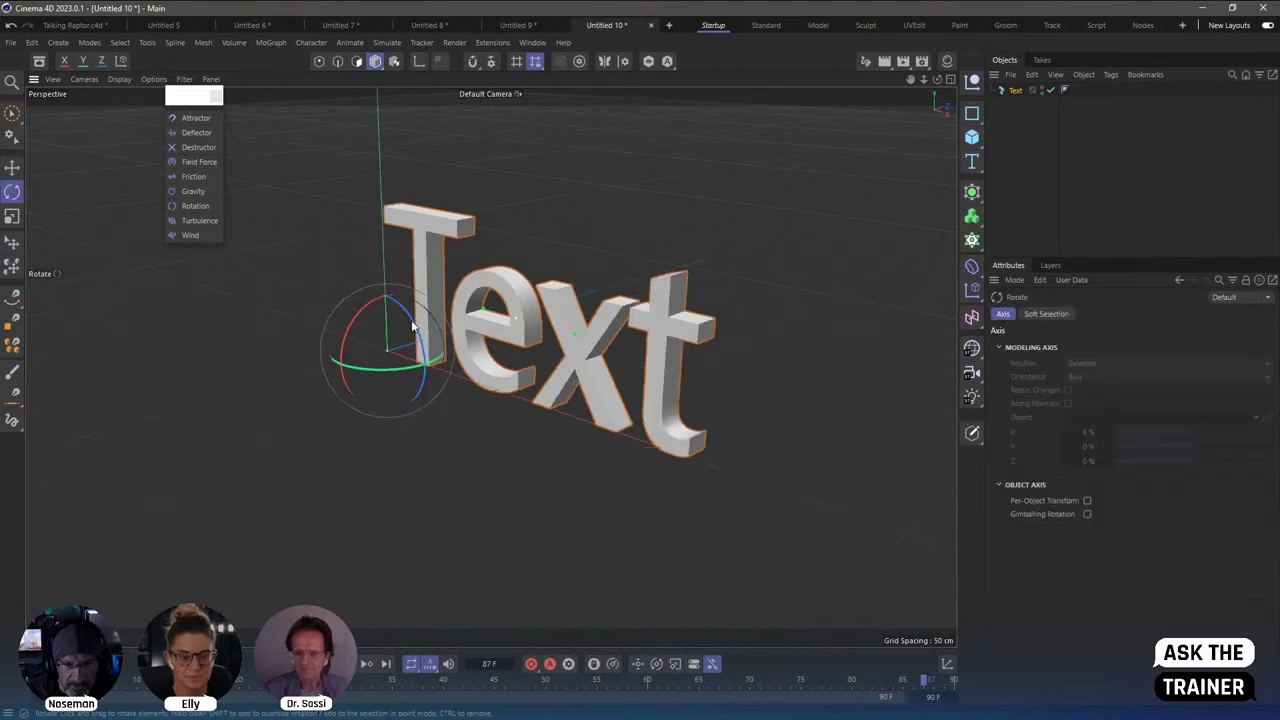
mouse_move(350, 330)
mouse_down()
mouse_move(421, 292)
mouse_move(390, 440)
mouse_move(605, 325)
mouse_up()
key(e)
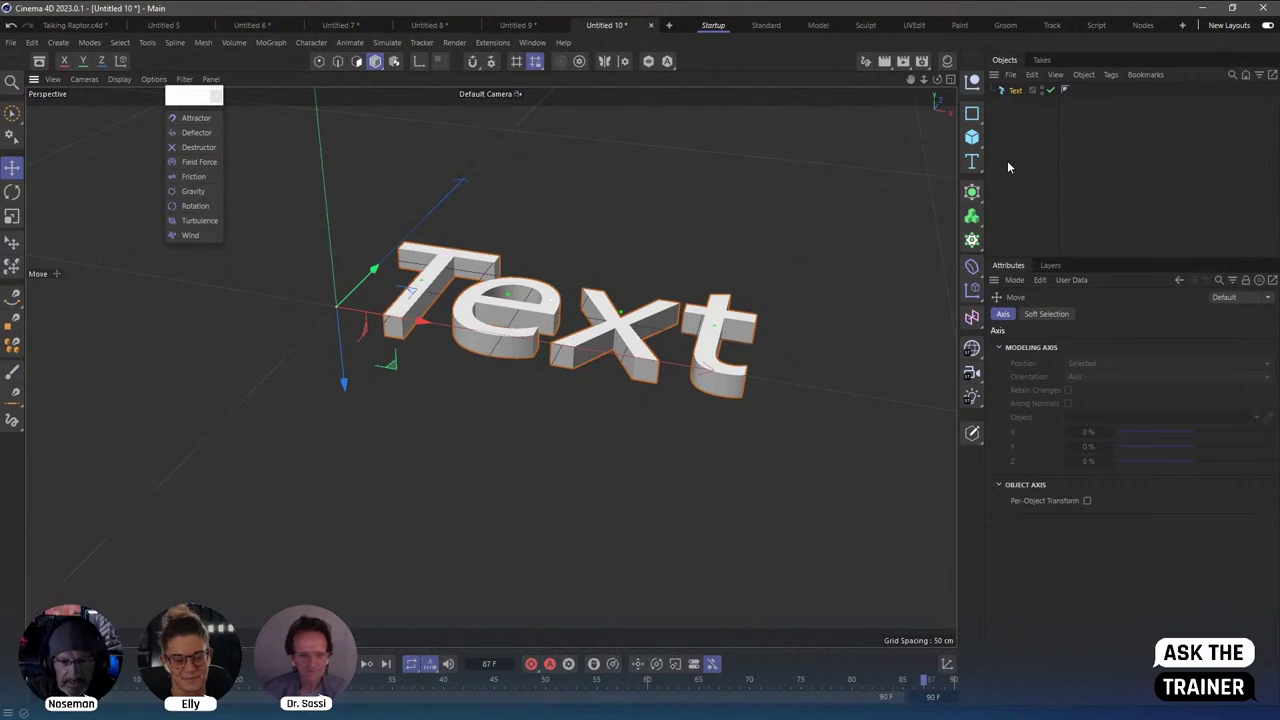
Add a Plane raised above the text and switch the viewport to Gouraud Shading (Lines).
click(971, 137)
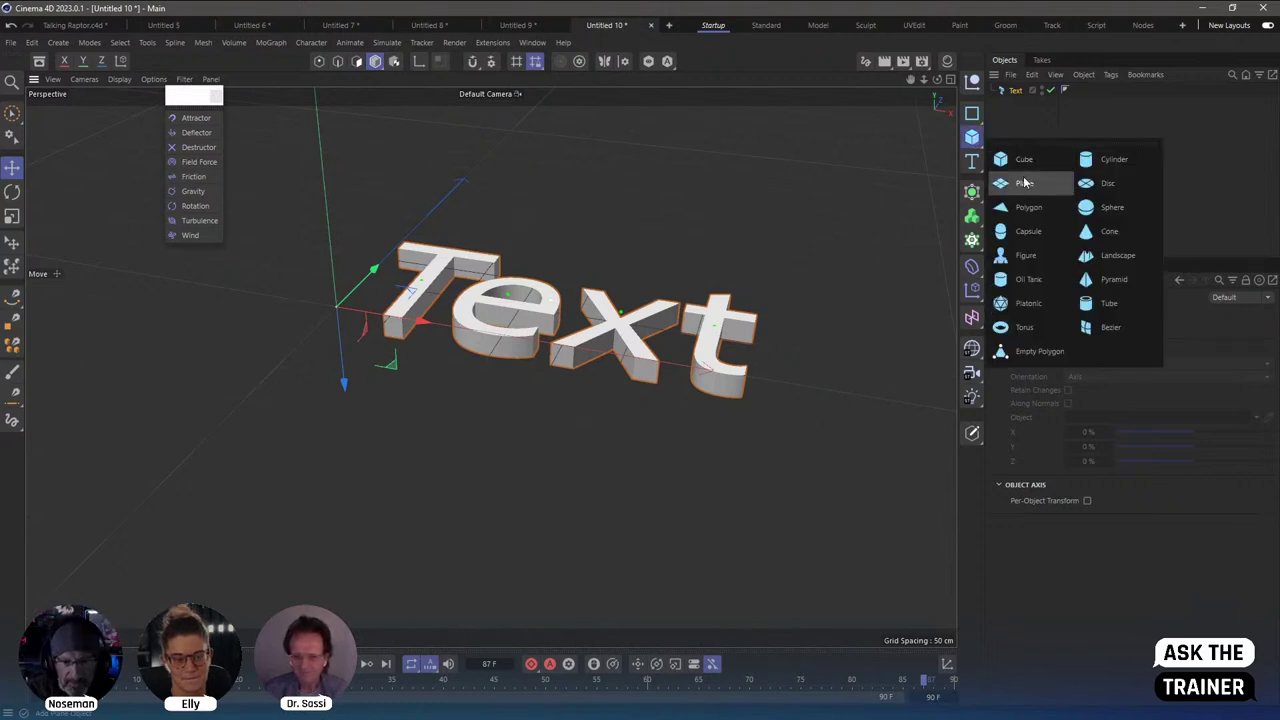
click(1024, 182)
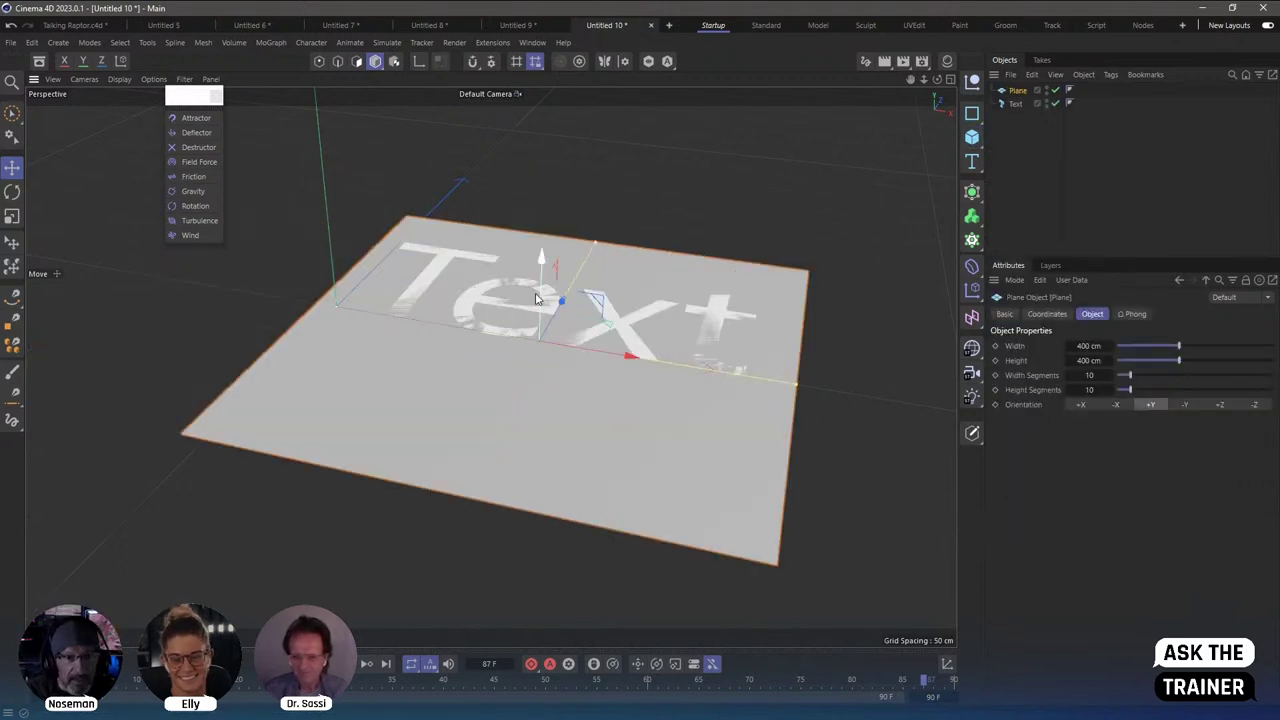
mouse_move(557, 286)
mouse_down()
mouse_move(547, 215)
mouse_move(680, 257)
mouse_up()
scroll(680, 257, down, 3)
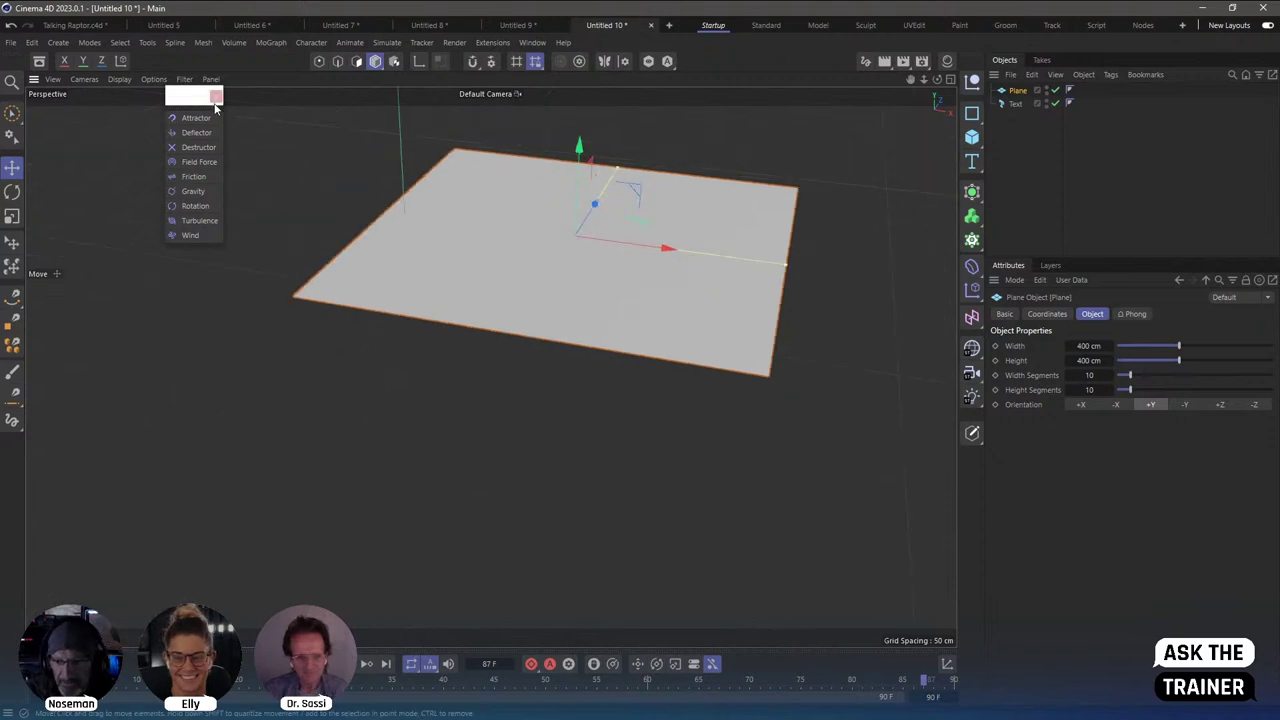
click(119, 79)
click(121, 140)
Set the plane's width and height segments to 100 each.
double_click(1090, 375)
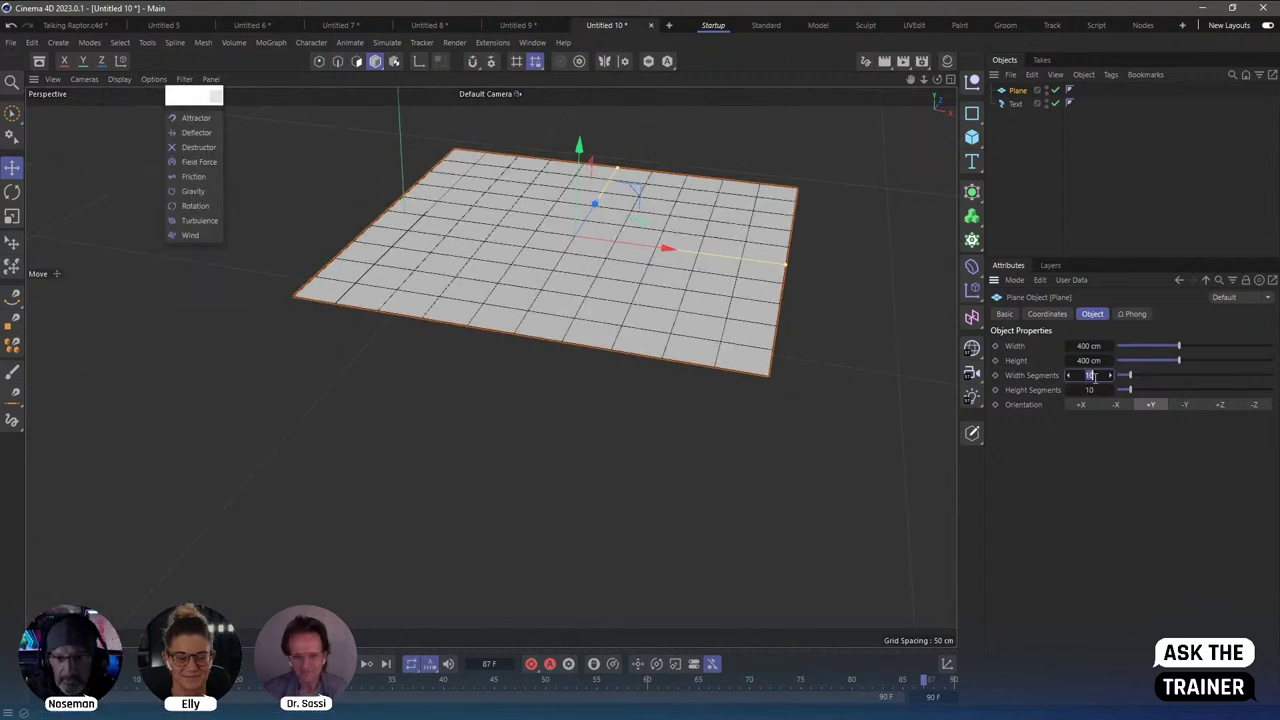
text(100)
key(Tab)
text(100)
key(Return)
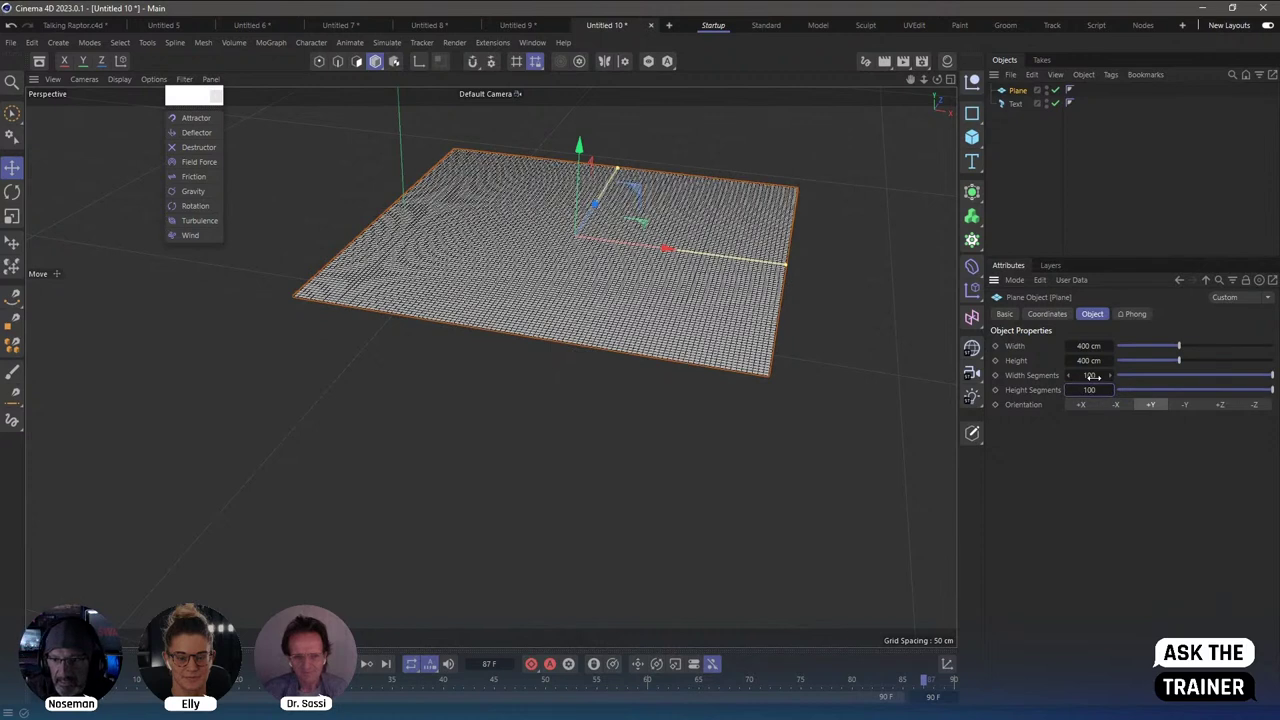
Give the Text a Collider tag and the Plane a Cloth tag.
right_click(1015, 104)
mouse_move(1056, 202)
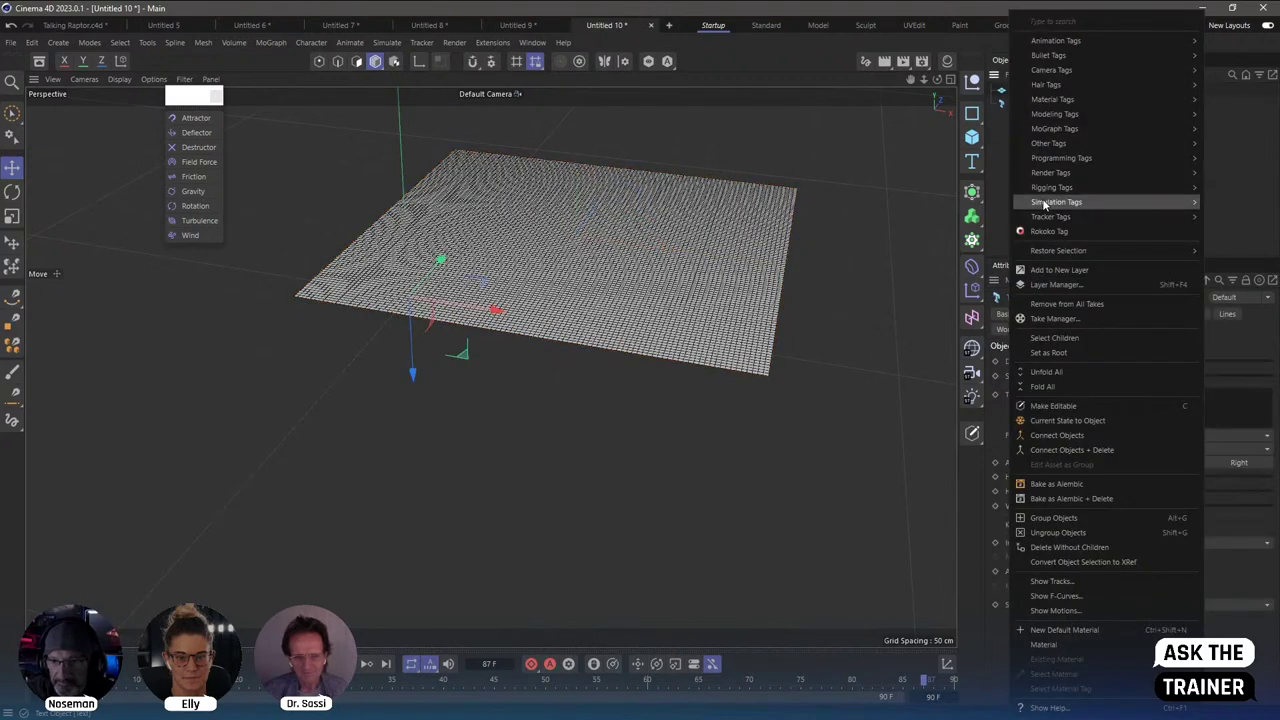
click(1230, 297)
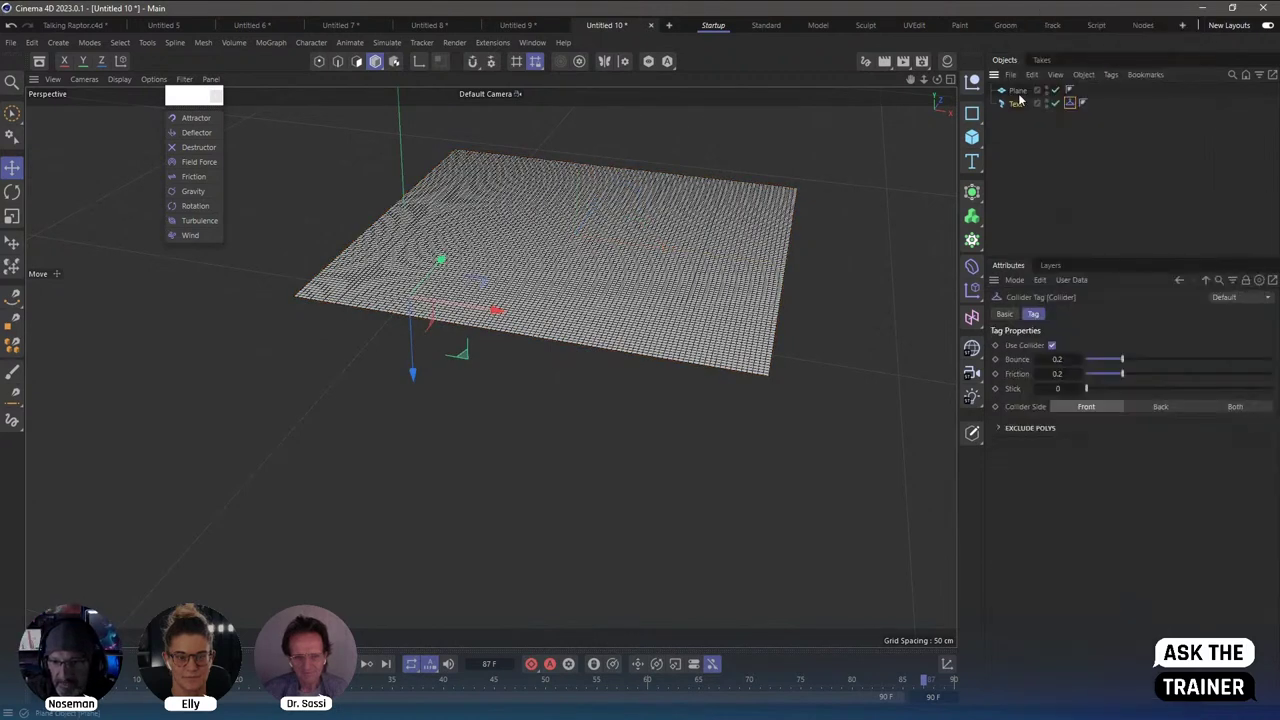
right_click(1018, 91)
mouse_move(1067, 202)
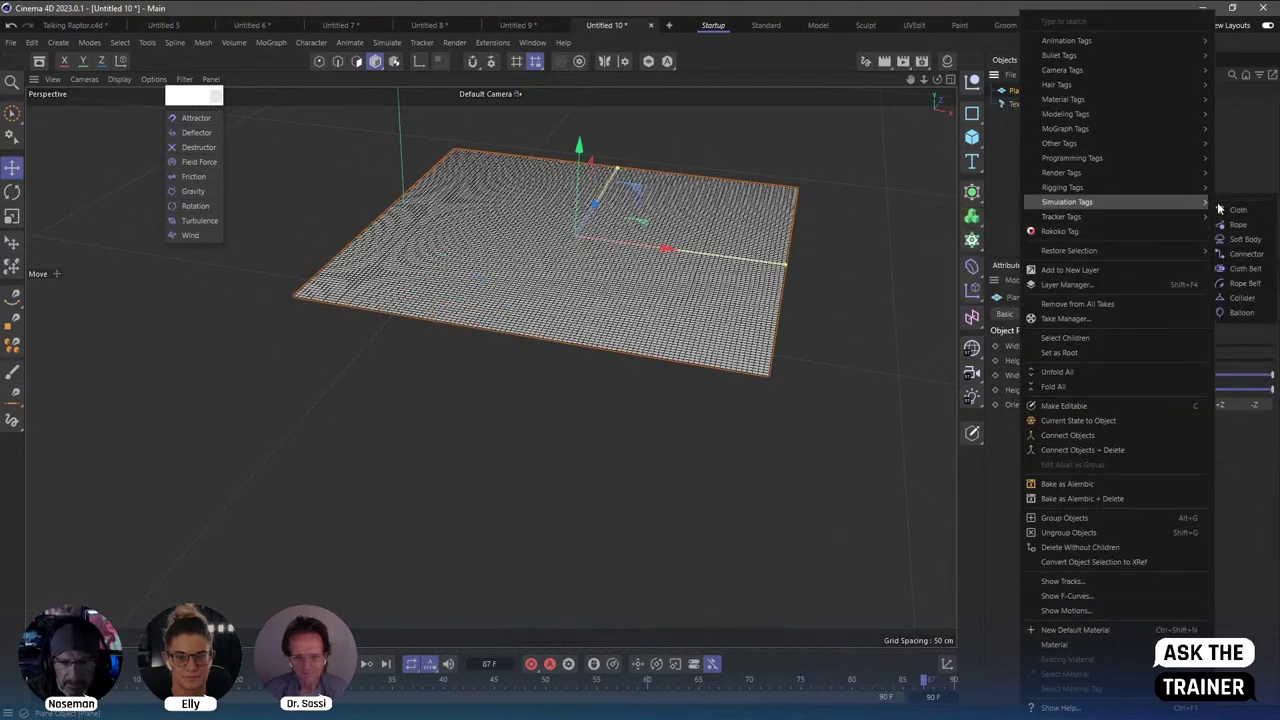
click(1237, 210)
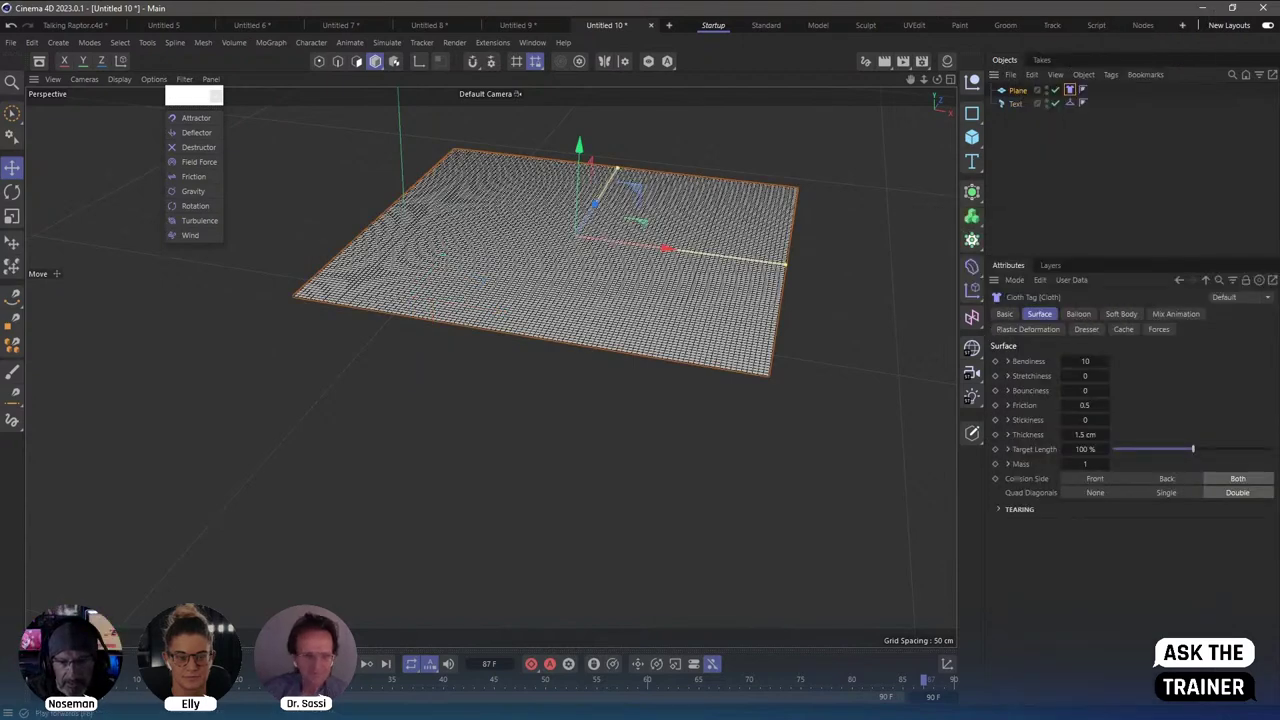
Play the cloth drape over the text, rewind it, and reselect the Plane.
key(F8)
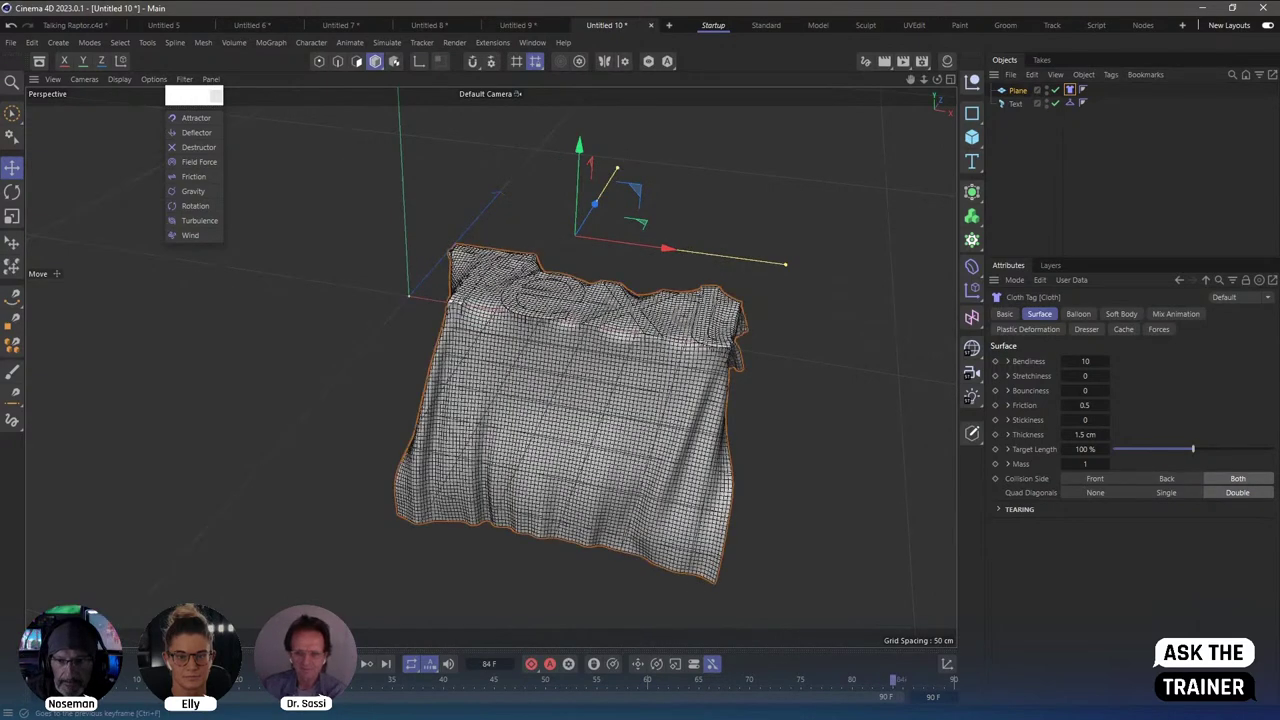
click(1066, 127)
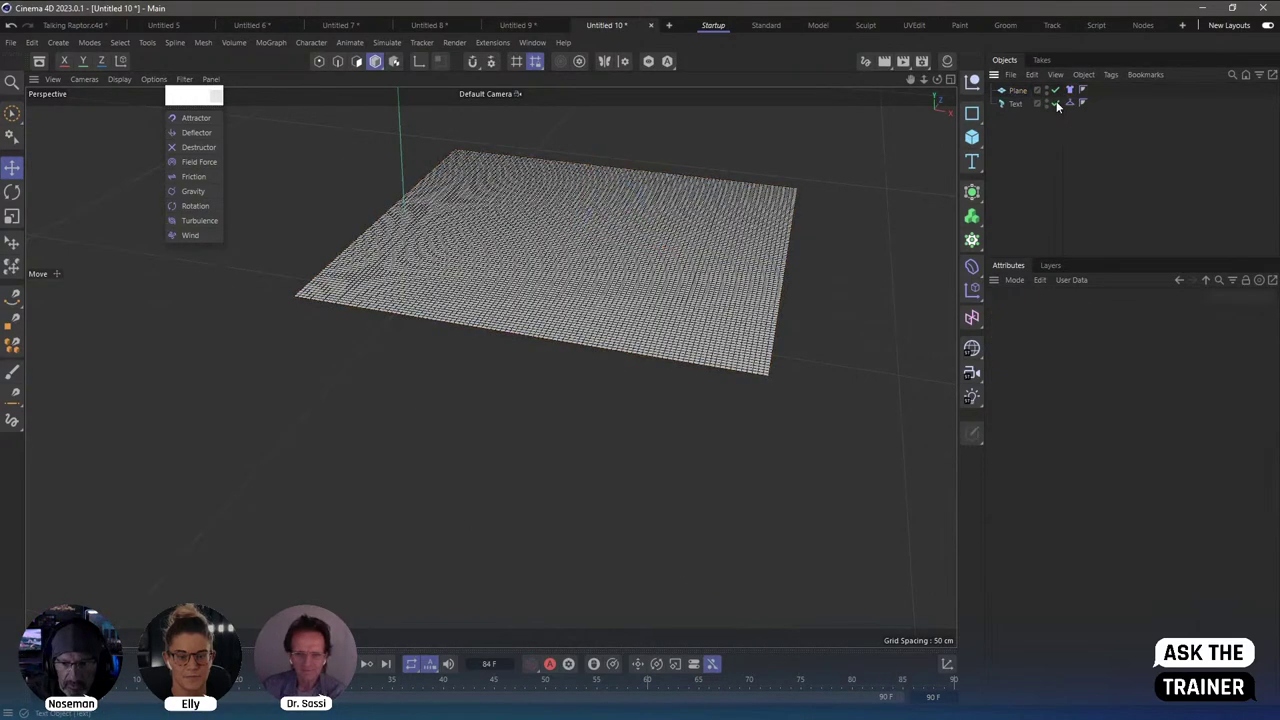
click(1071, 92)
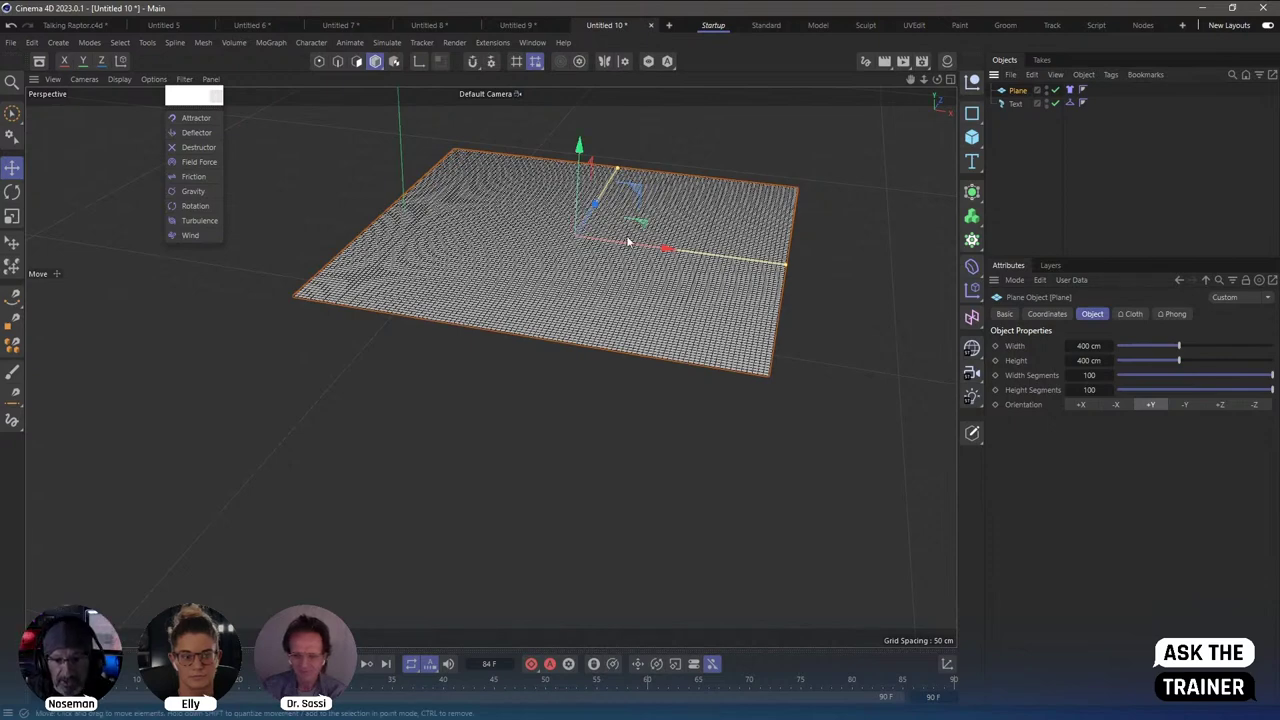
Add Plane.1 with a copied Collider tag, moved below the text and enlarged as a floor.
mouse_move(614, 236)
alt+mouse_down()
mouse_move(670, 353)
mouse_move(700, 330)
alt+mouse_up()
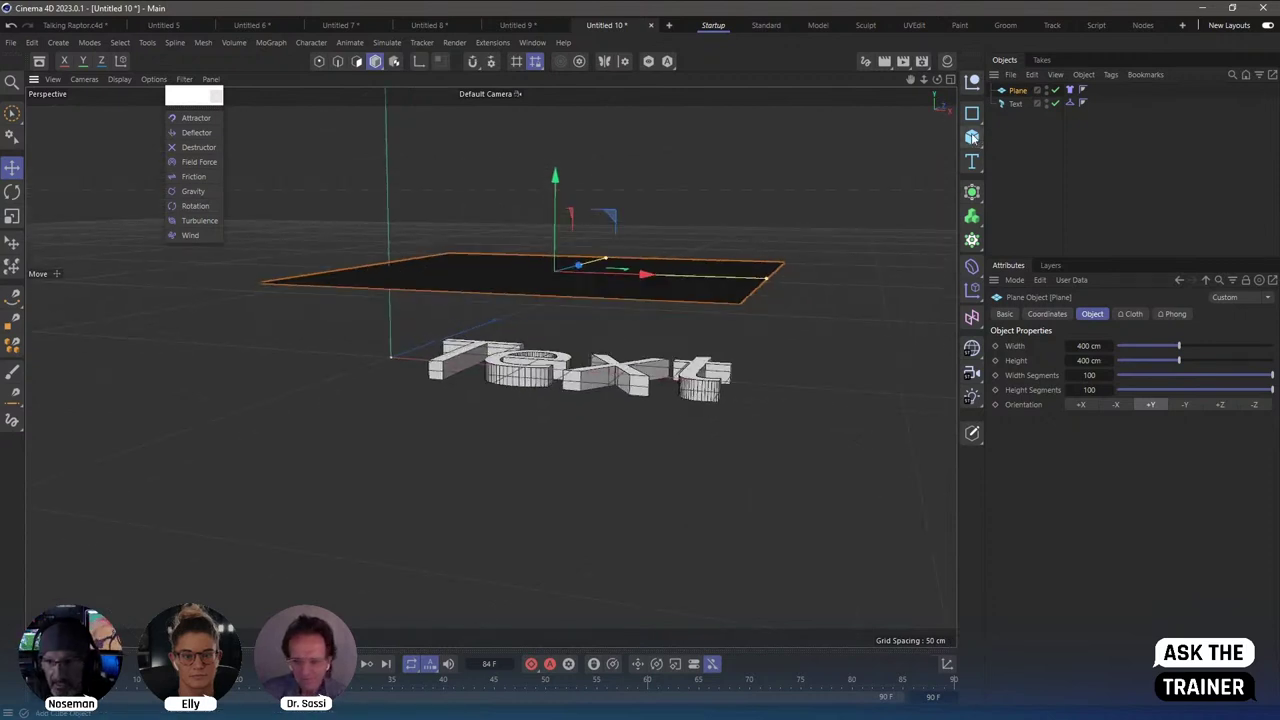
click(972, 137)
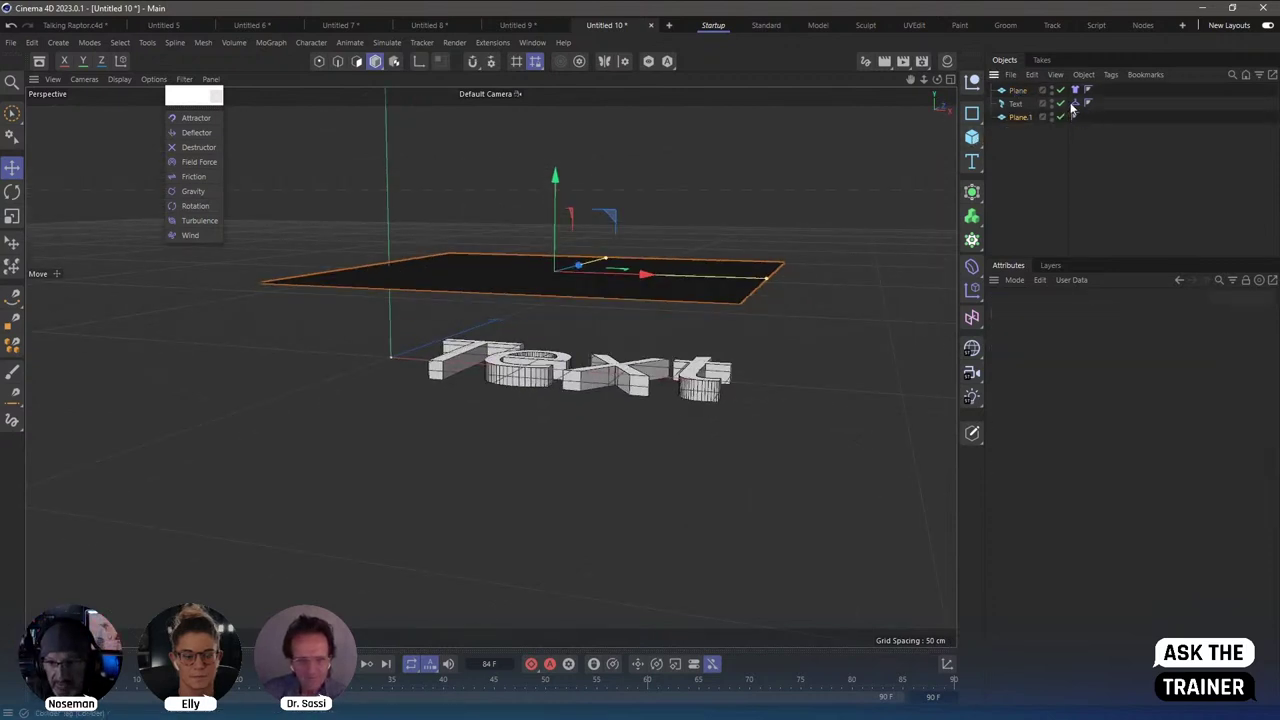
ctrl+drag(1075, 103, 1088, 116)
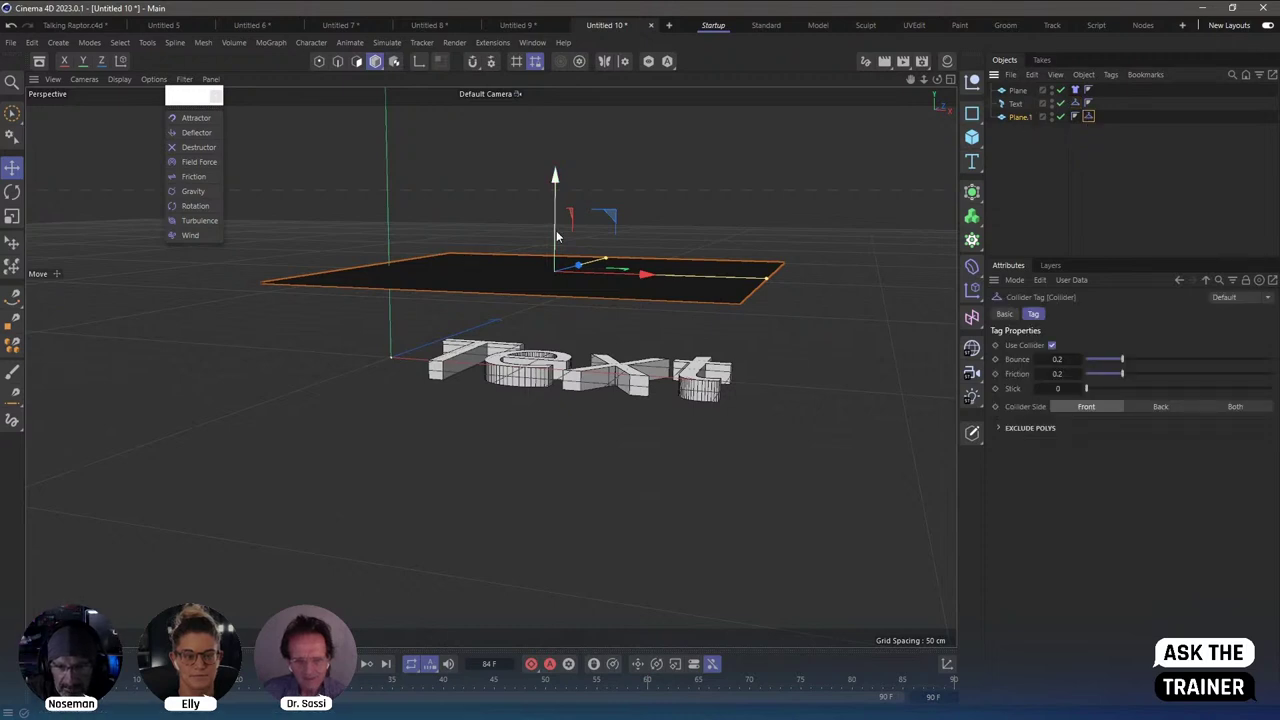
drag(555, 215, 545, 348)
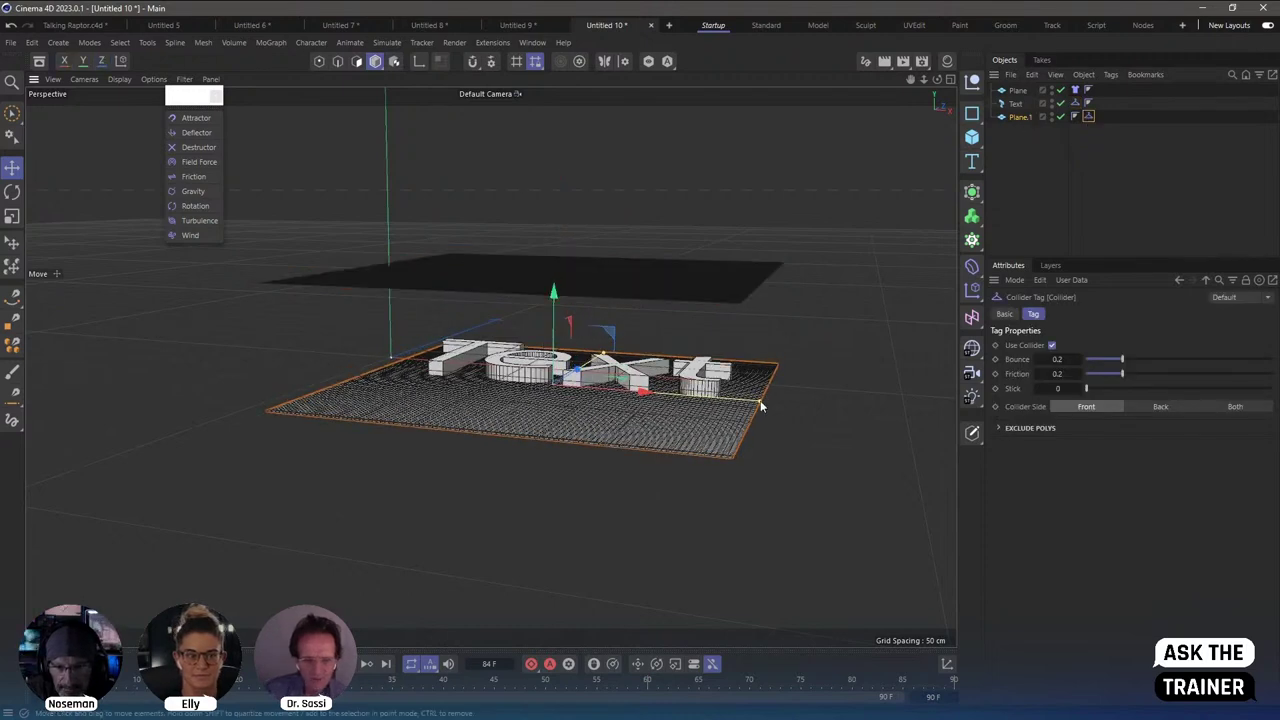
mouse_move(760, 400)
mouse_down()
mouse_move(658, 375)
mouse_move(601, 413)
mouse_move(590, 385)
mouse_up()
click(1107, 90)
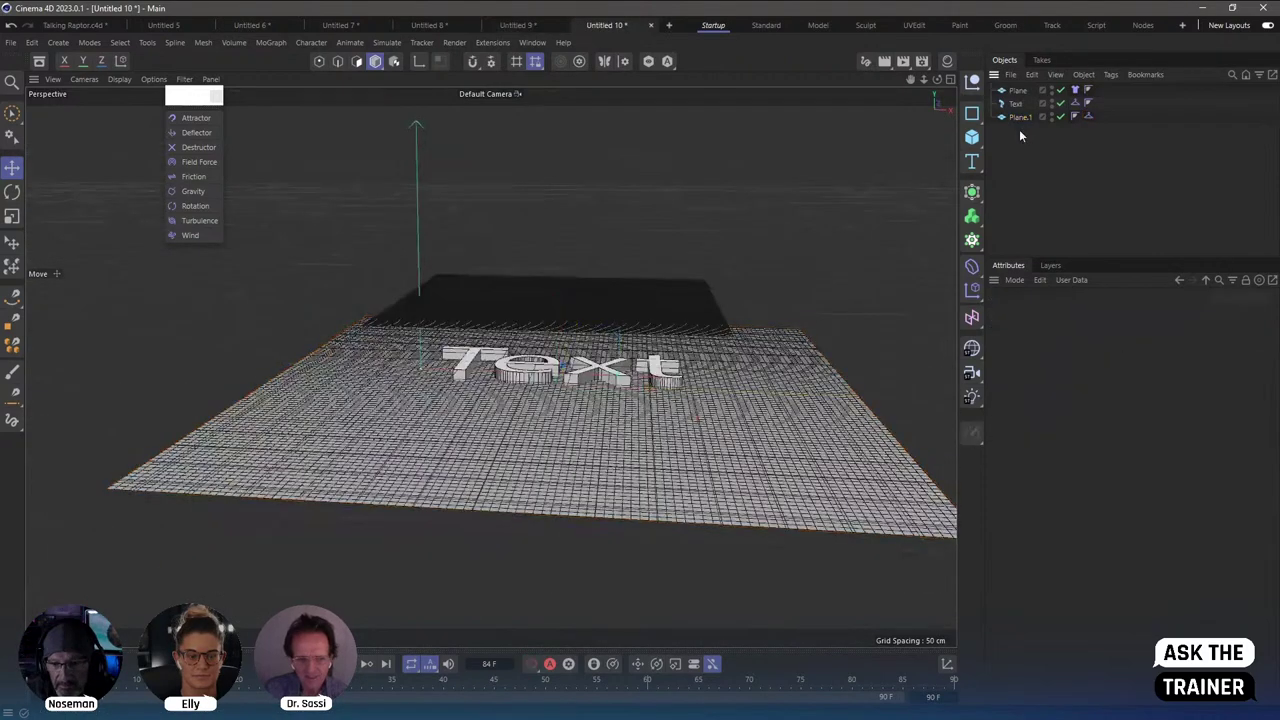
Give the Text a Vibrate tag with Position vibration enabled.
click(1015, 103)
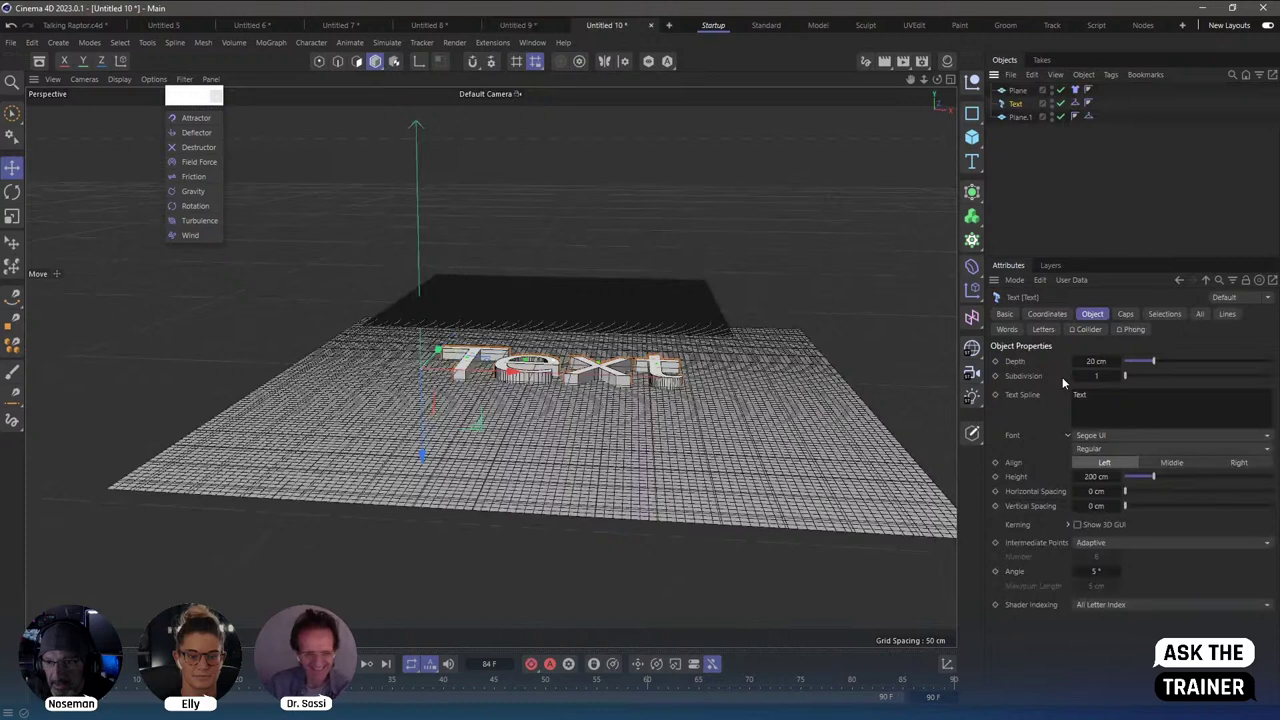
right_click(1016, 104)
mouse_move(1062, 40)
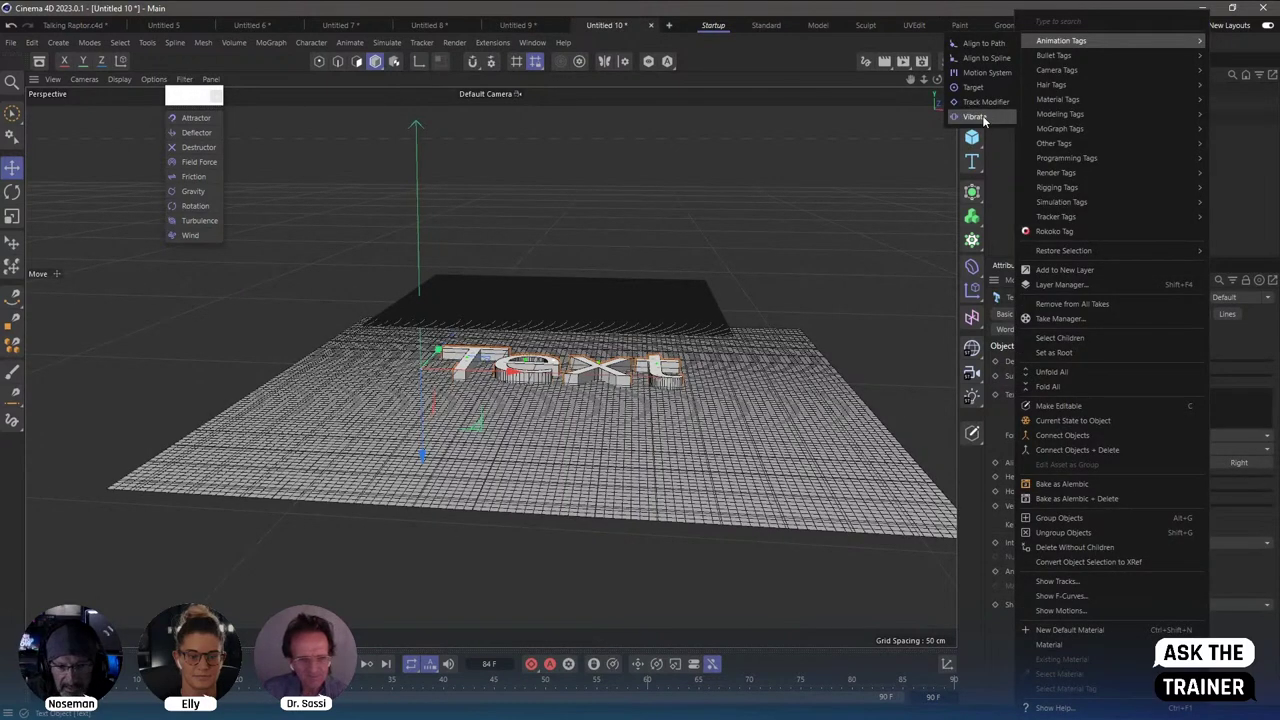
click(975, 117)
click(1063, 391)
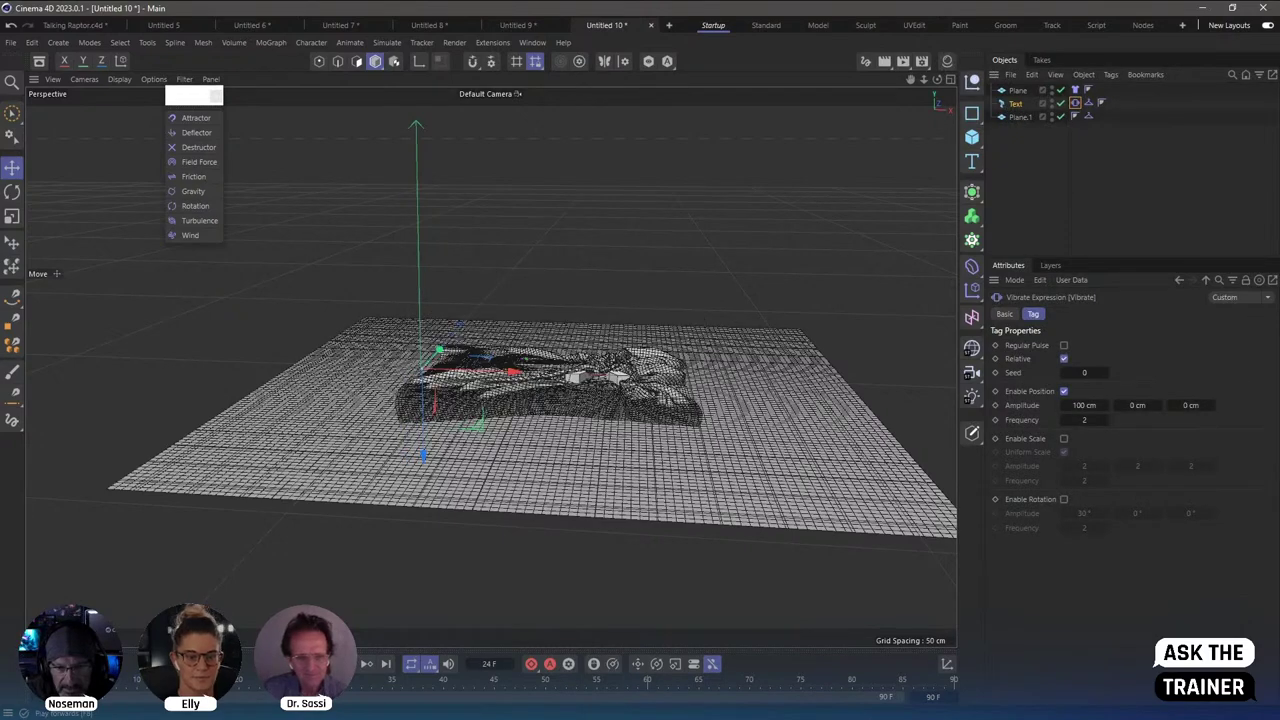
alt+drag(600, 380, 683, 398)
scroll(683, 398, up, 5)
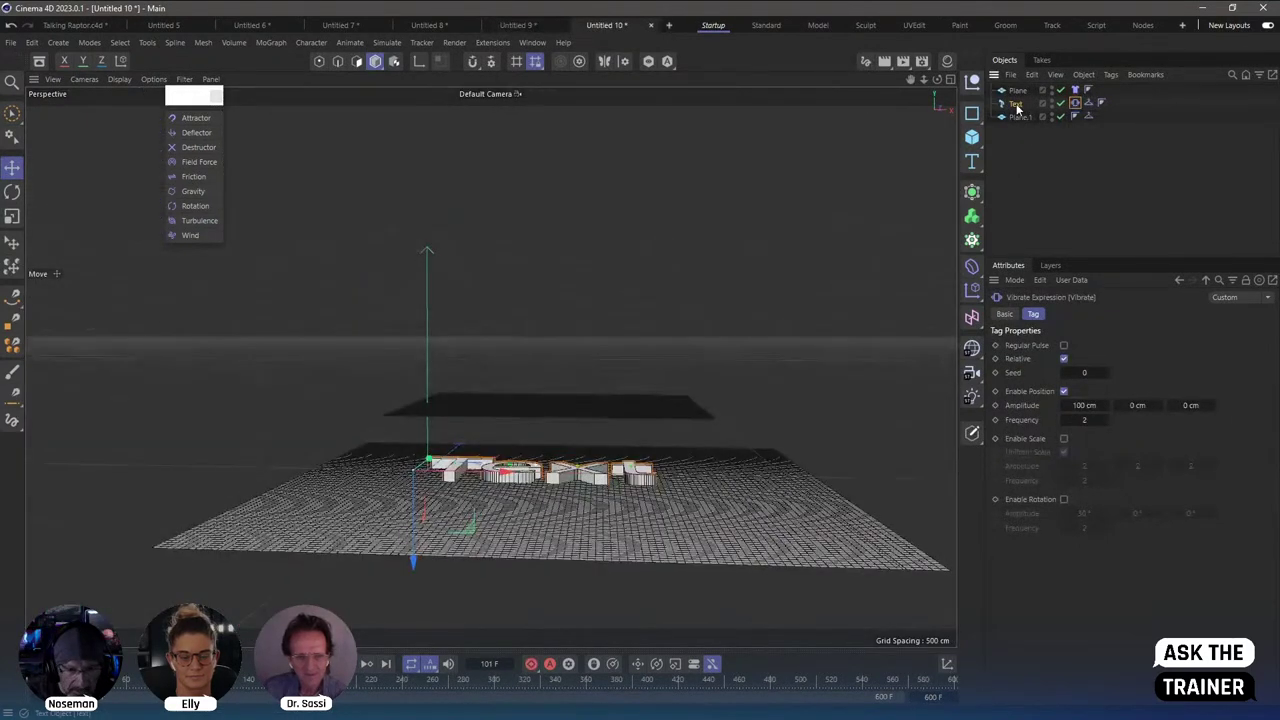
Scale the text to about 53% and shift it about 102 cm along X.
click(1015, 104)
key(t)
key(shift+f)
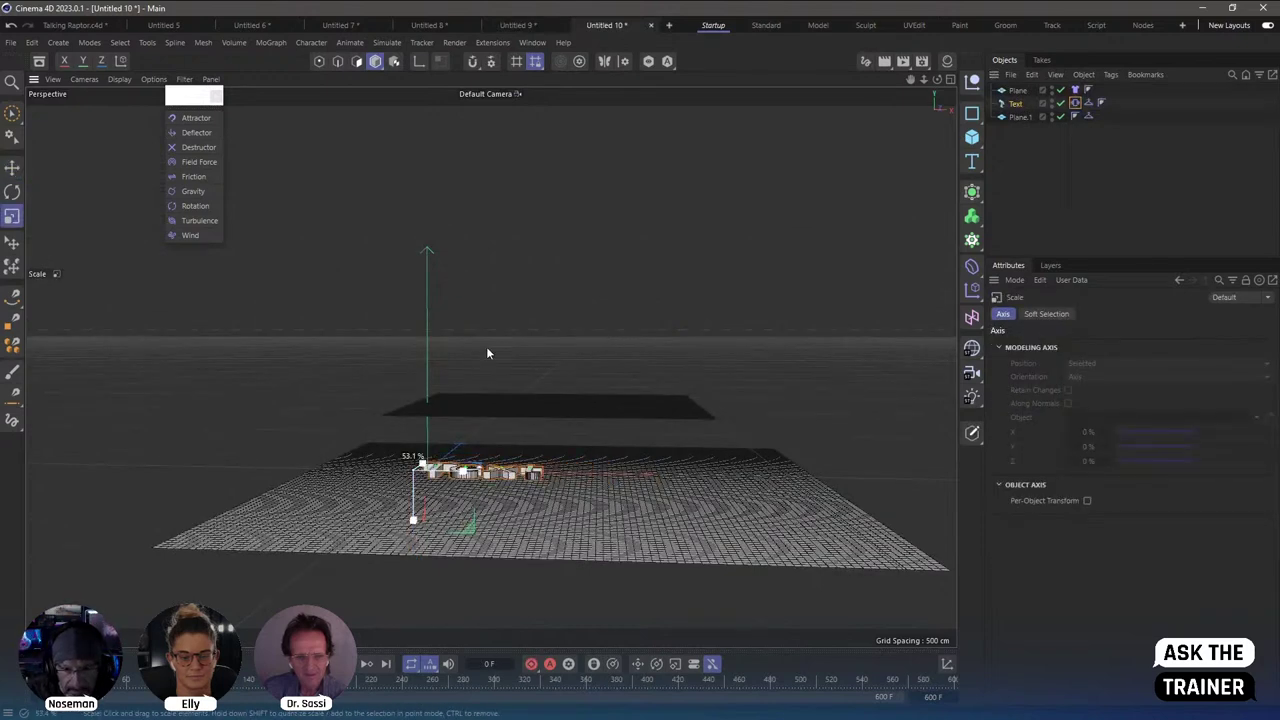
key(e)
mouse_move(493, 478)
mouse_down()
mouse_move(563, 482)
mouse_move(804, 408)
mouse_move(658, 415)
mouse_move(623, 320)
mouse_move(645, 369)
mouse_up()
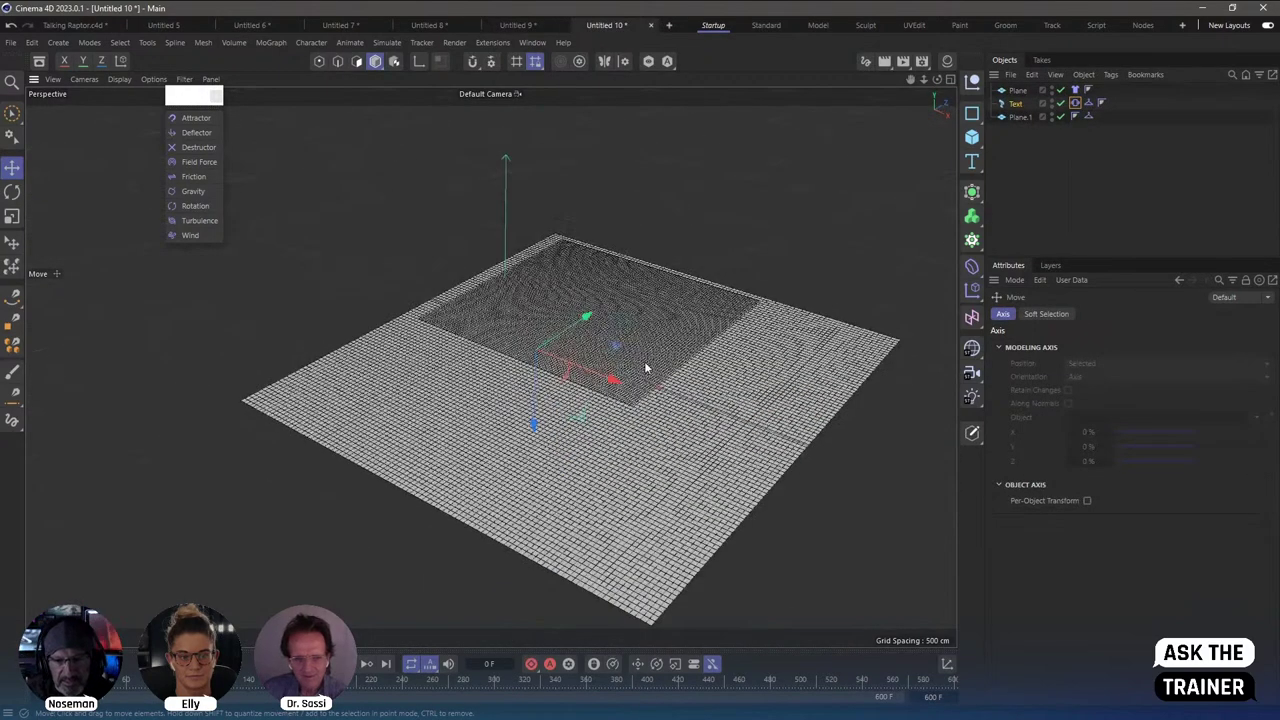
Replay the cloth simulation, rewind it, and bring up the project Simulation settings.
click(345, 663)
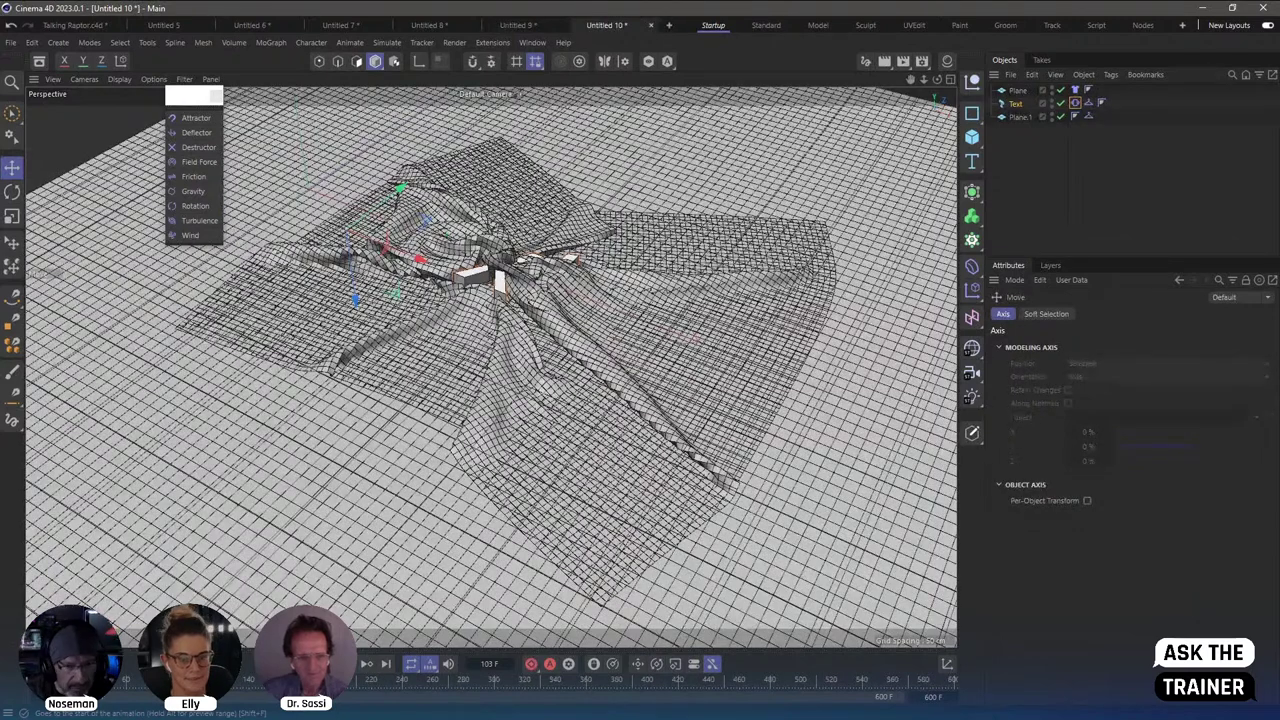
key(shift+f)
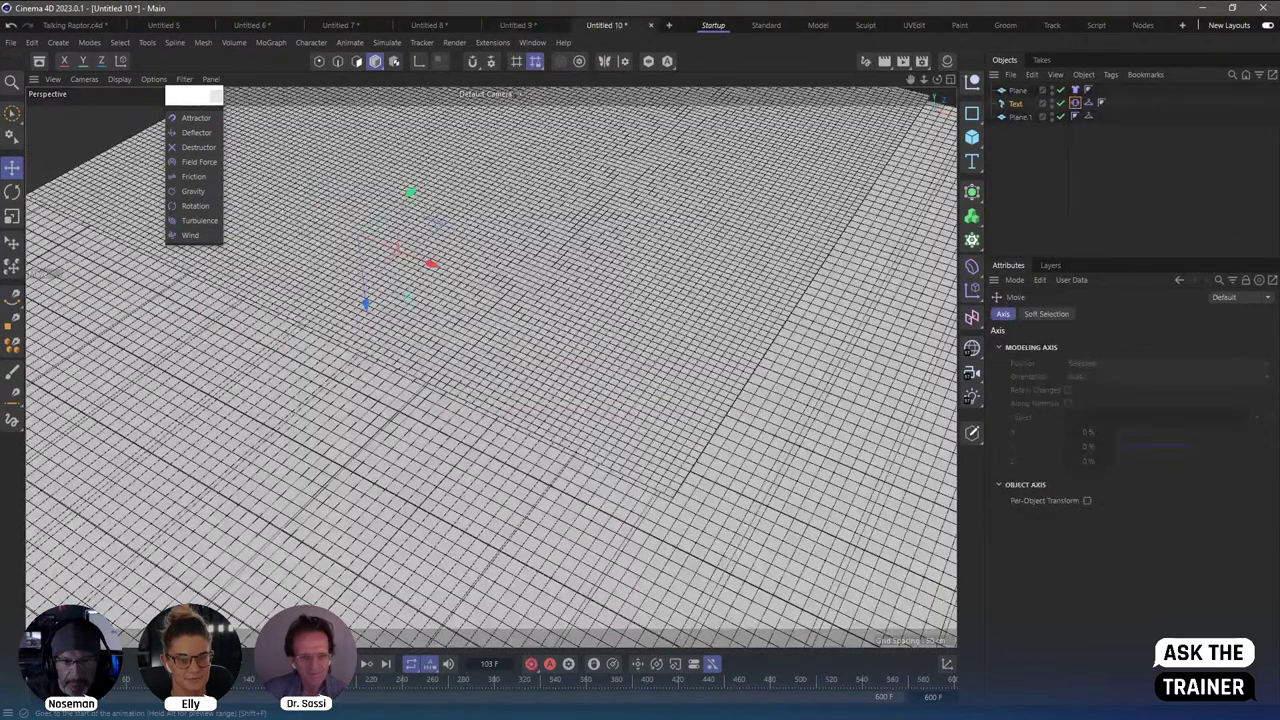
key(ctrl+d)
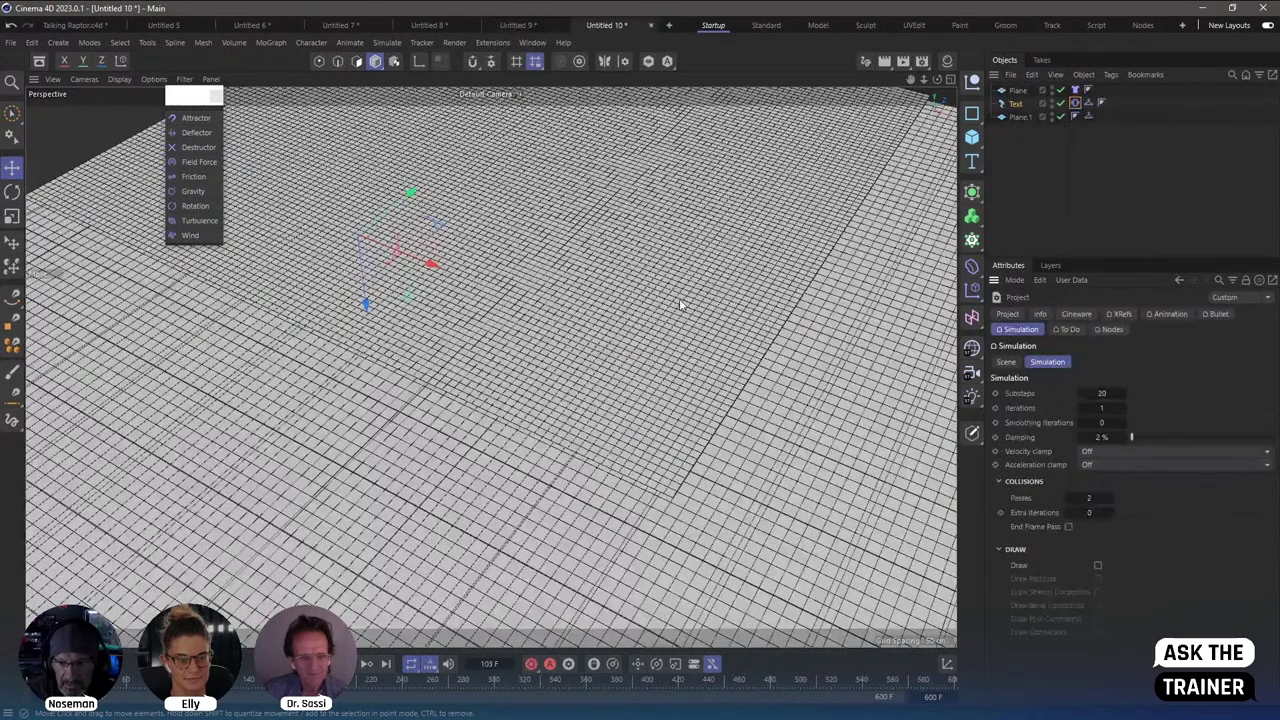
Switch to the Untitled 9 document holding the Cloner, sphere and plane.
click(32, 42)
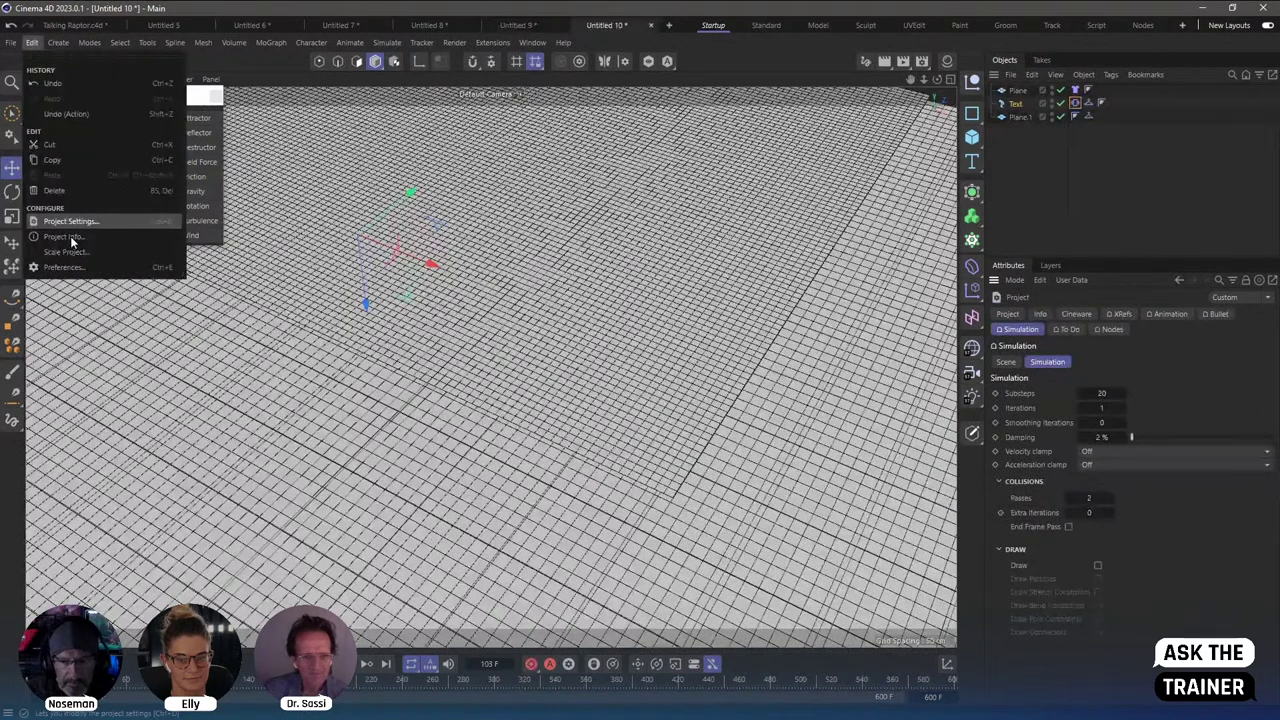
click(688, 454)
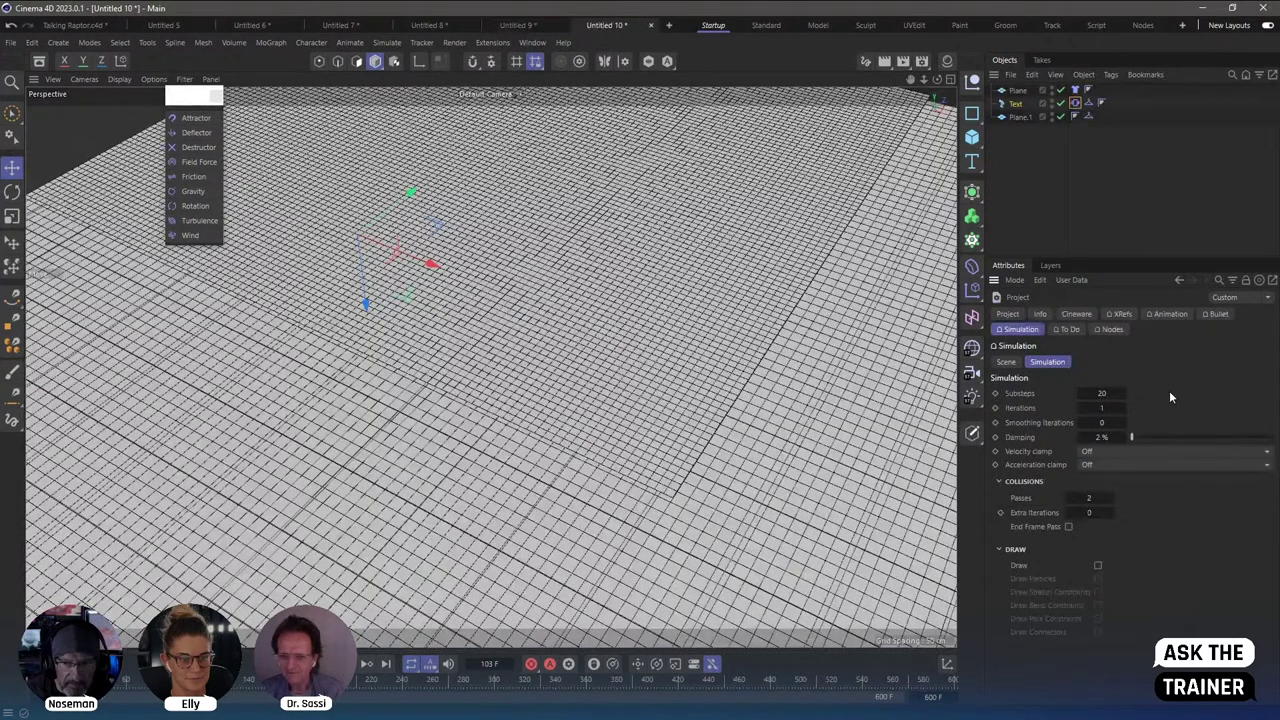
click(1104, 393)
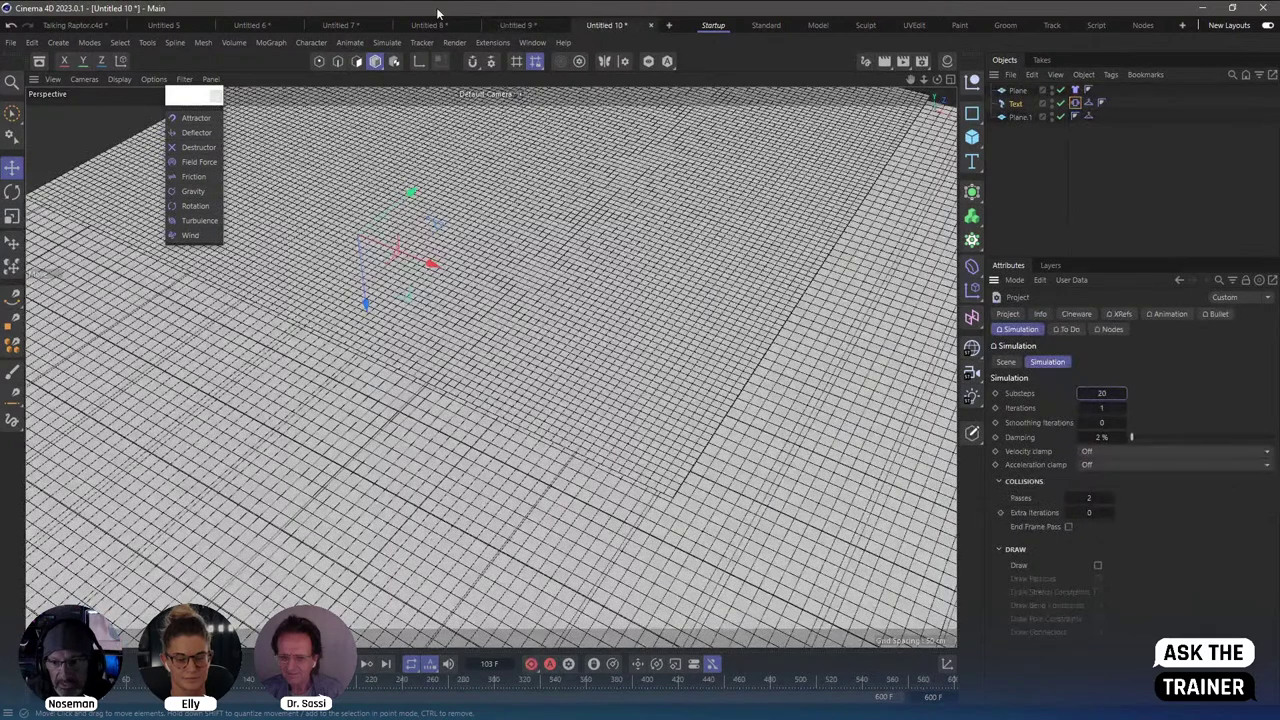
click(518, 27)
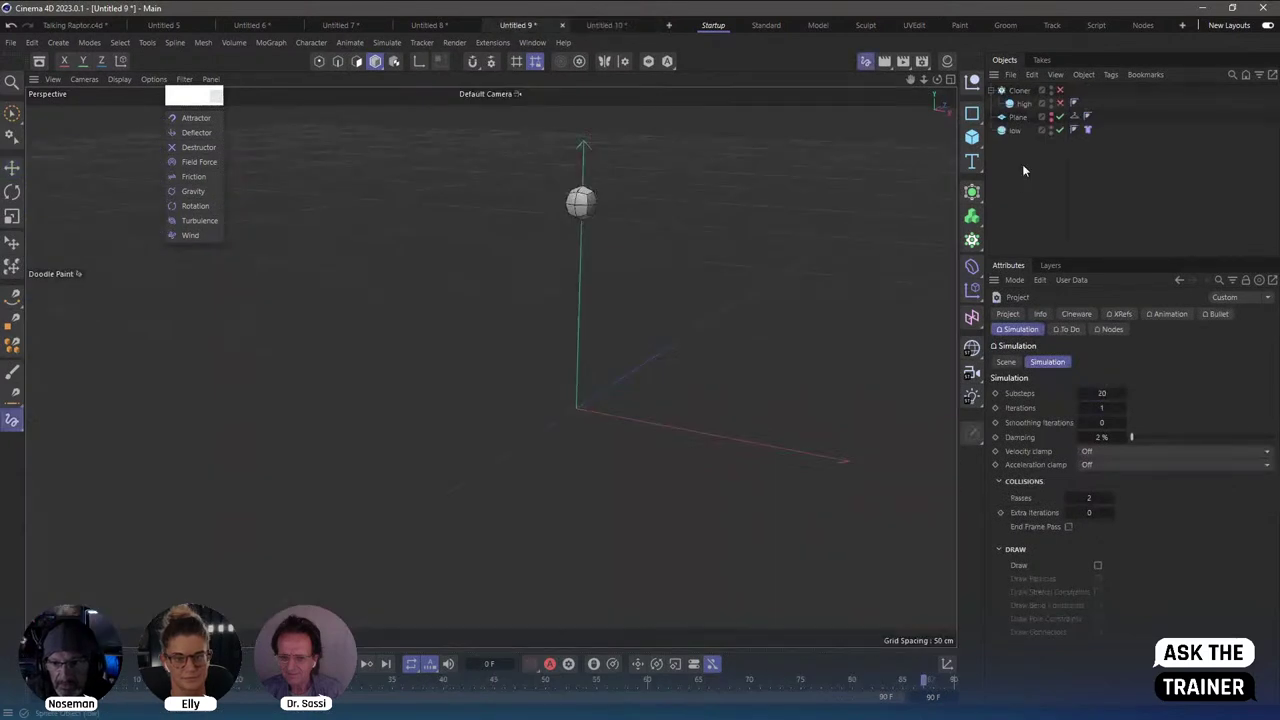
Put the low and high spheres into the Cloner and set cloth Bendiness and Stretchiness to 0.
drag(1032, 104, 1034, 101)
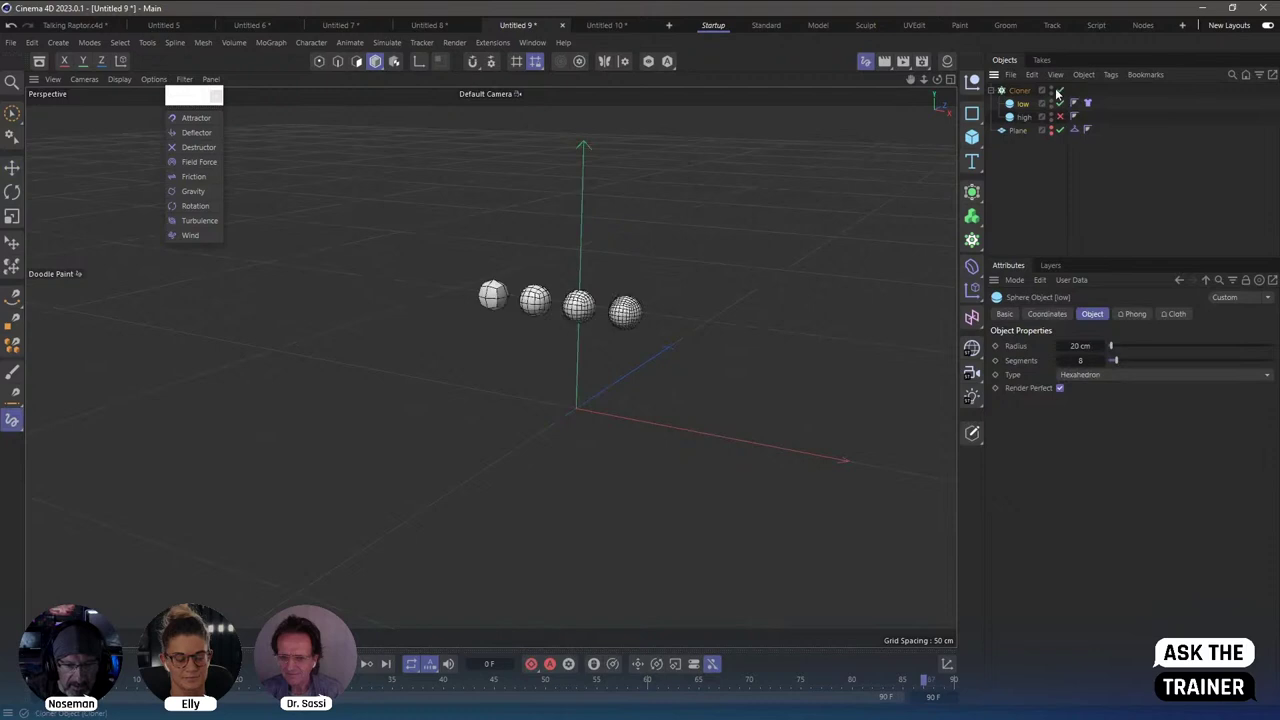
click(1060, 116)
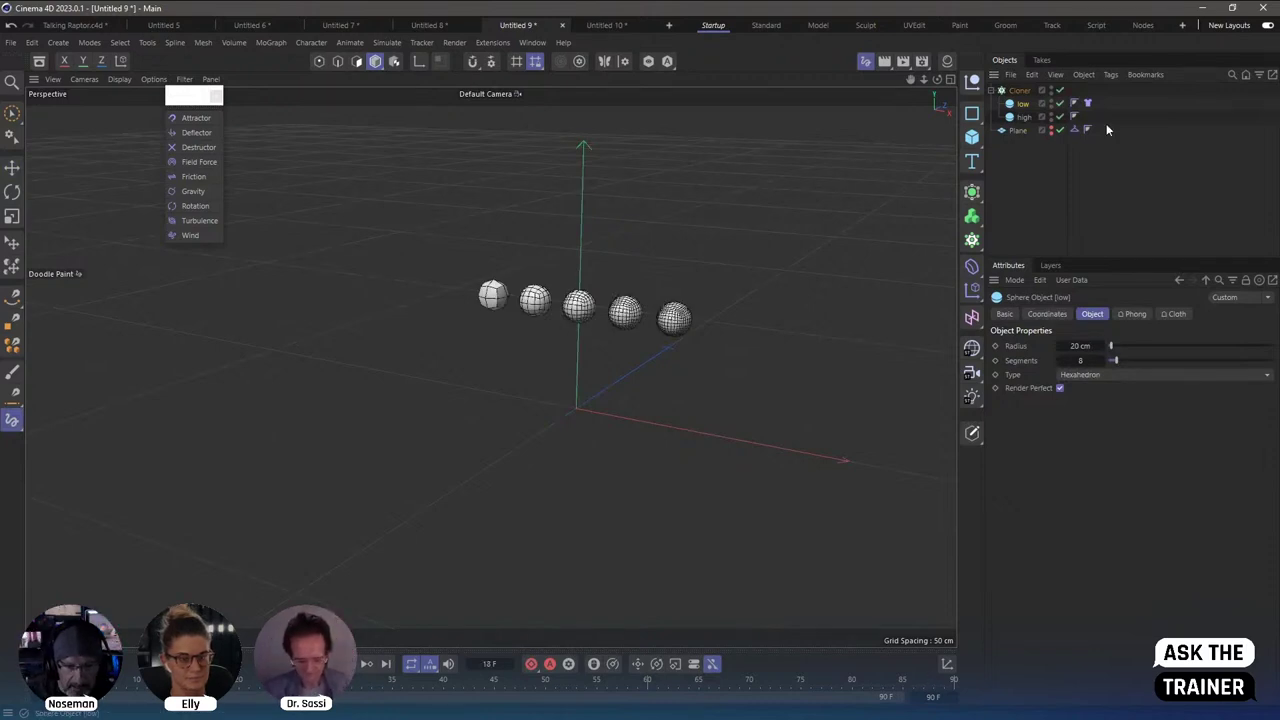
click(1088, 104)
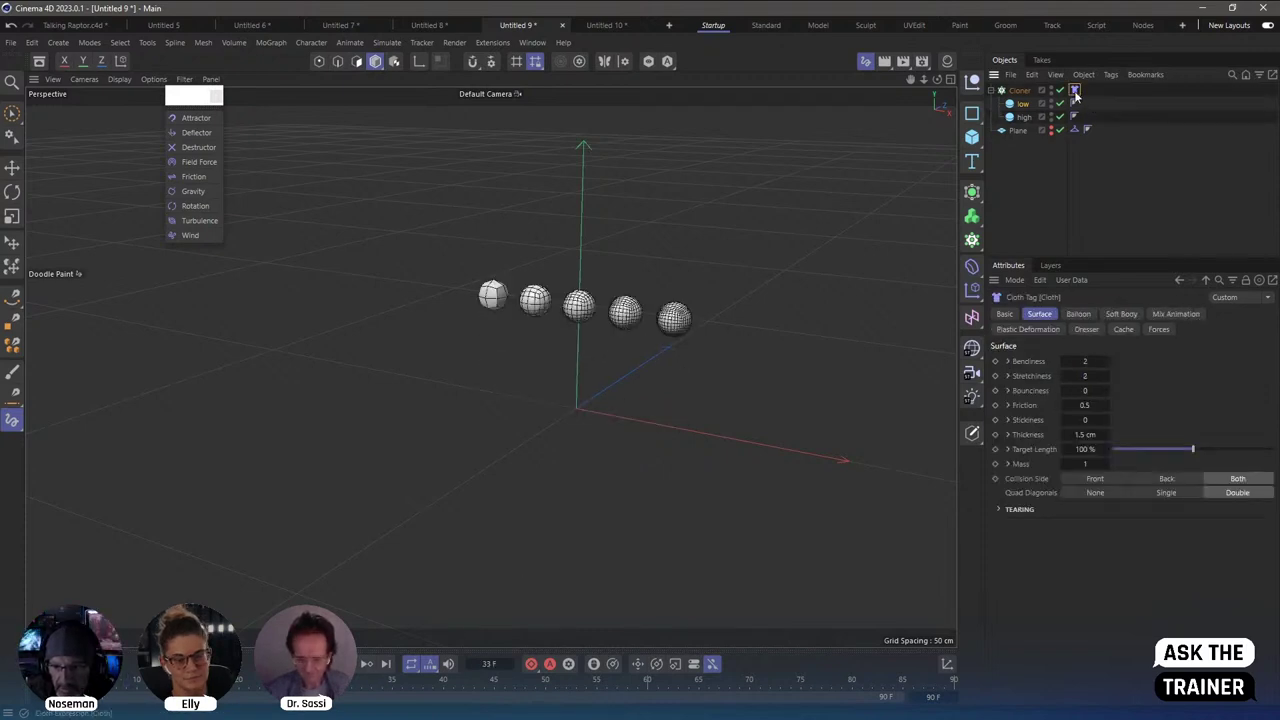
click(1085, 361)
text(0)
key(Tab)
text(0)
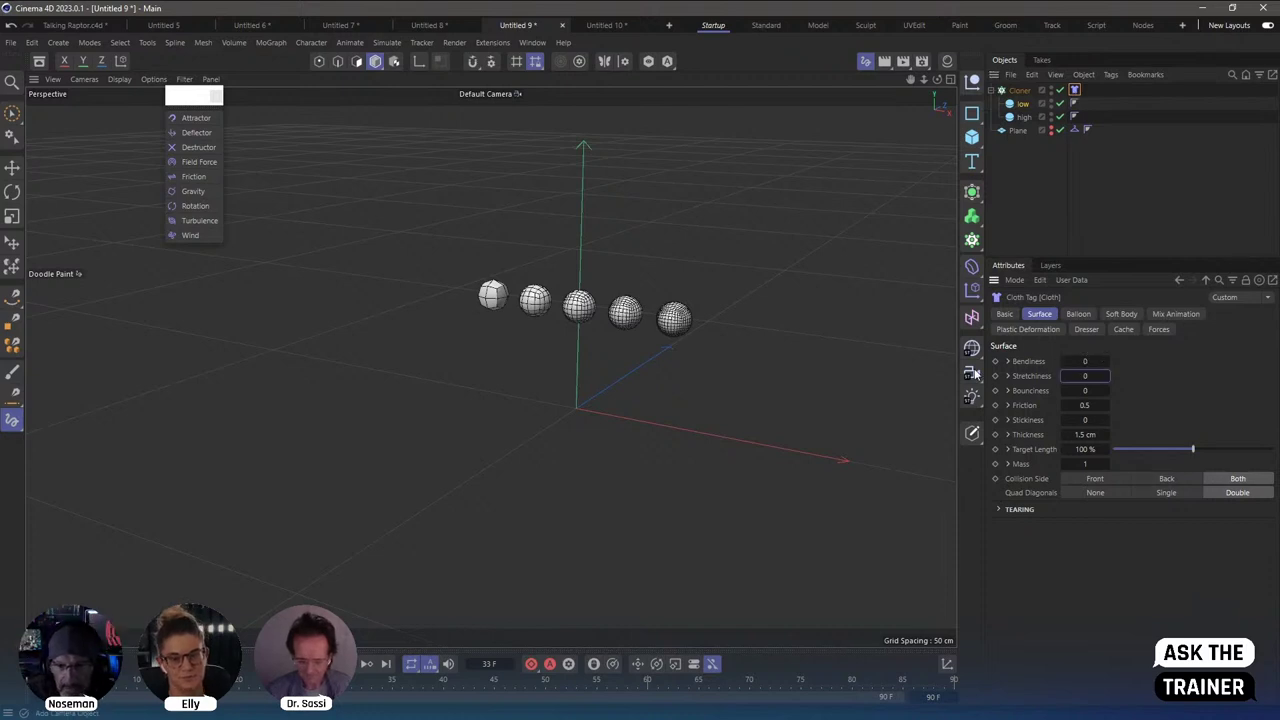
click(740, 336)
Reframe the five-sphere row, play the cloth simulation, and open the project Simulation settings.
scroll(642, 317, up, 2)
scroll(642, 317, up, 1)
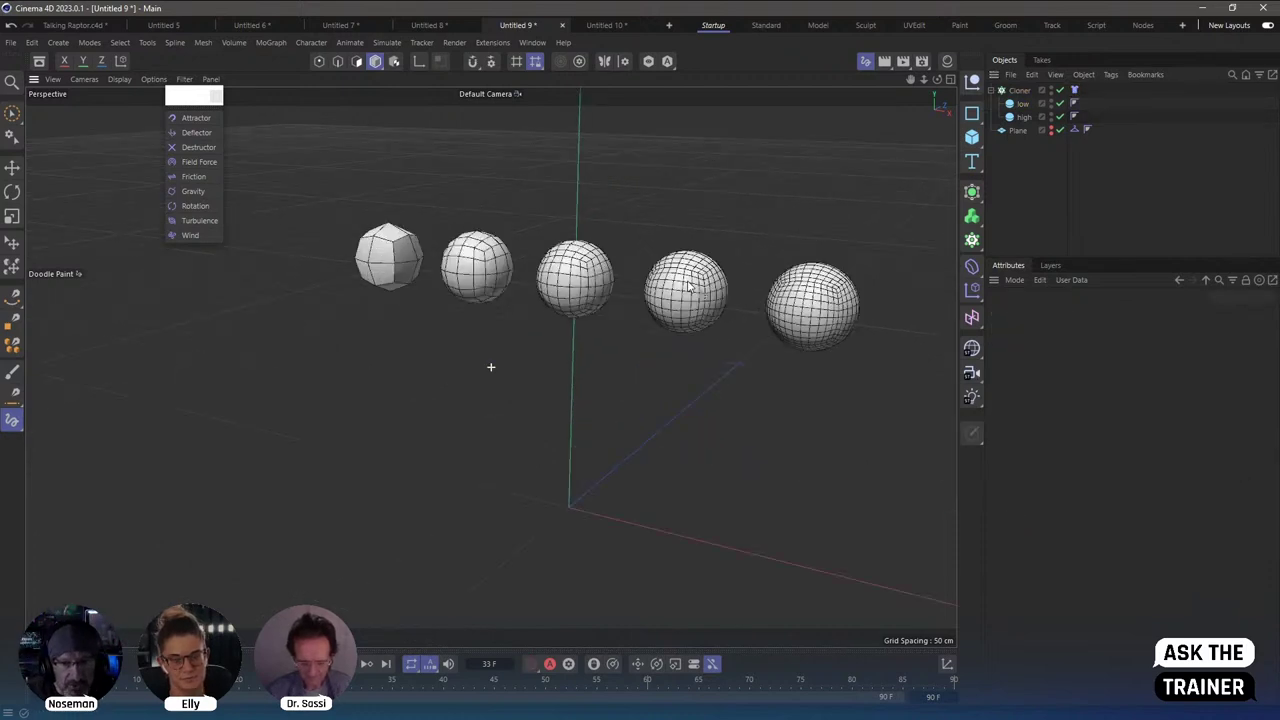
scroll(660, 290, up, 1)
scroll(676, 265, up, 1)
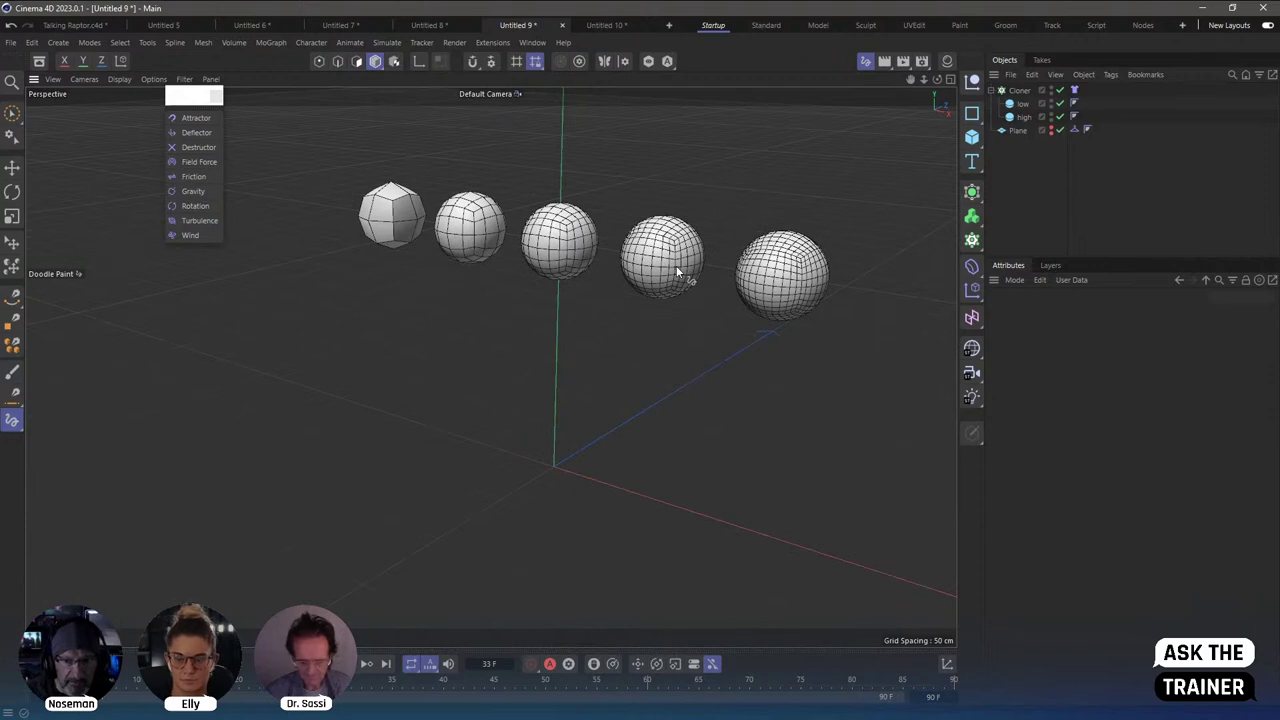
alt+drag(676, 265, 636, 198)
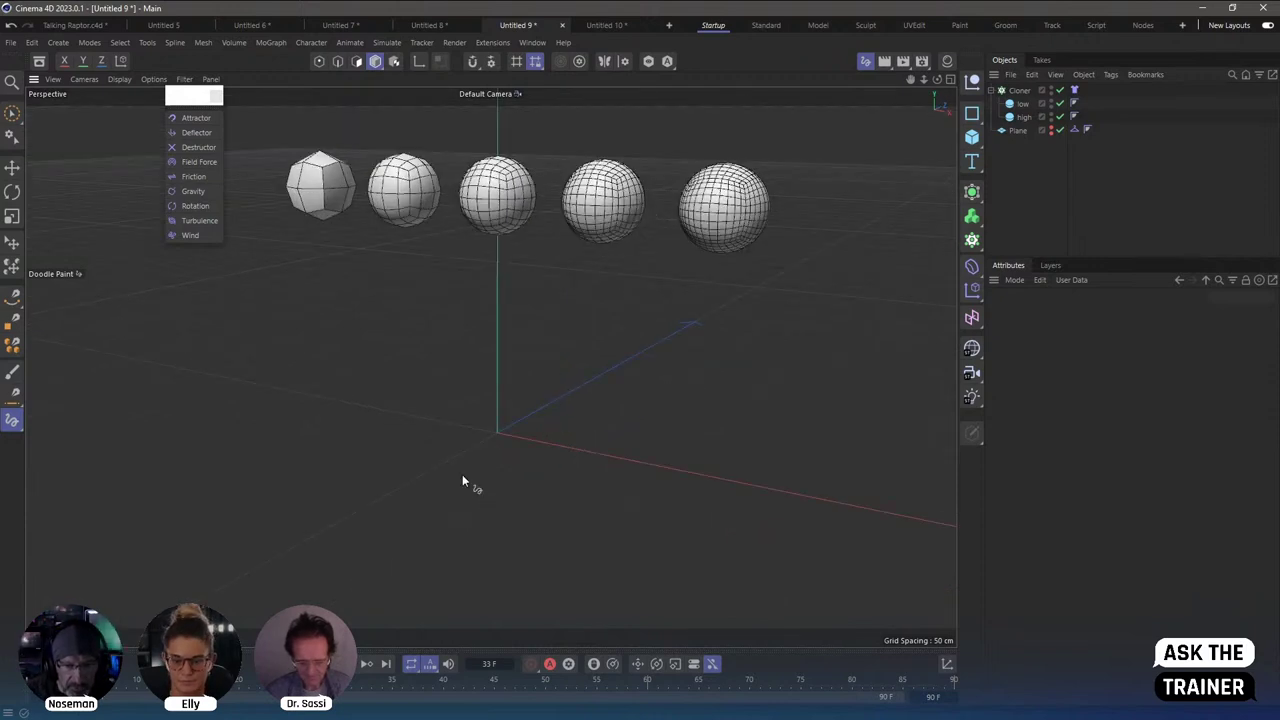
click(340, 664)
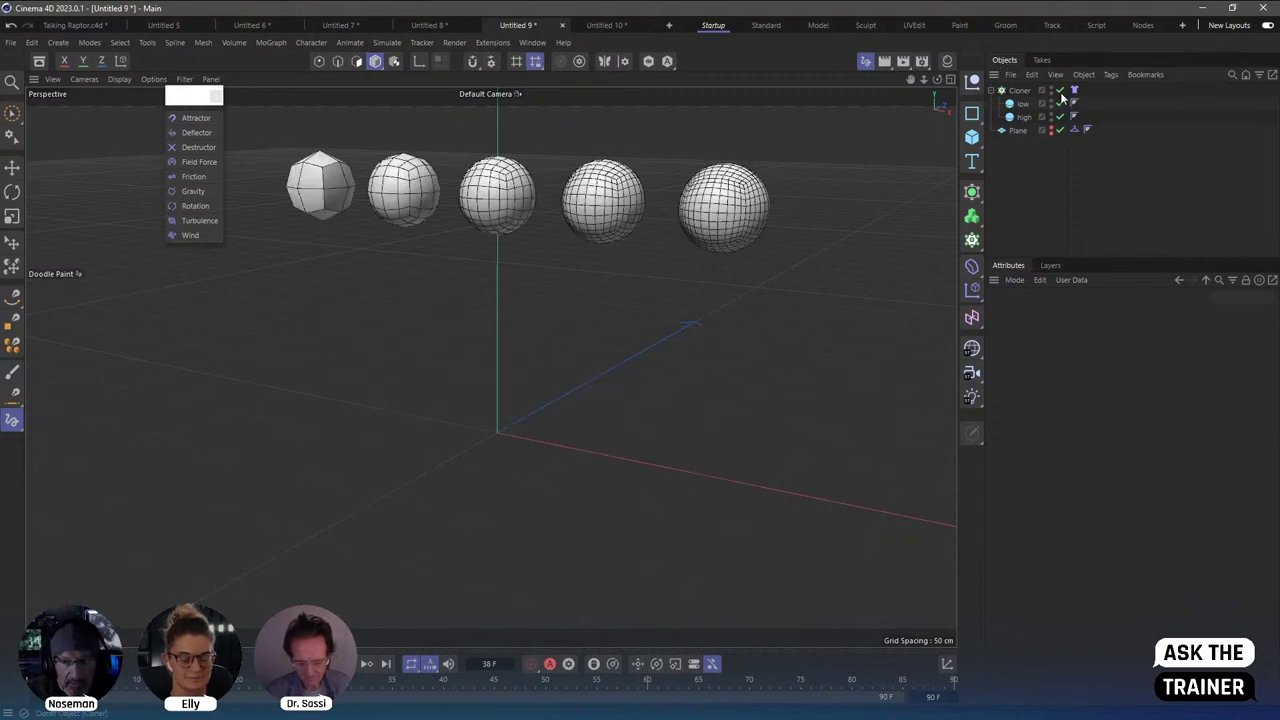
key(ctrl+d)
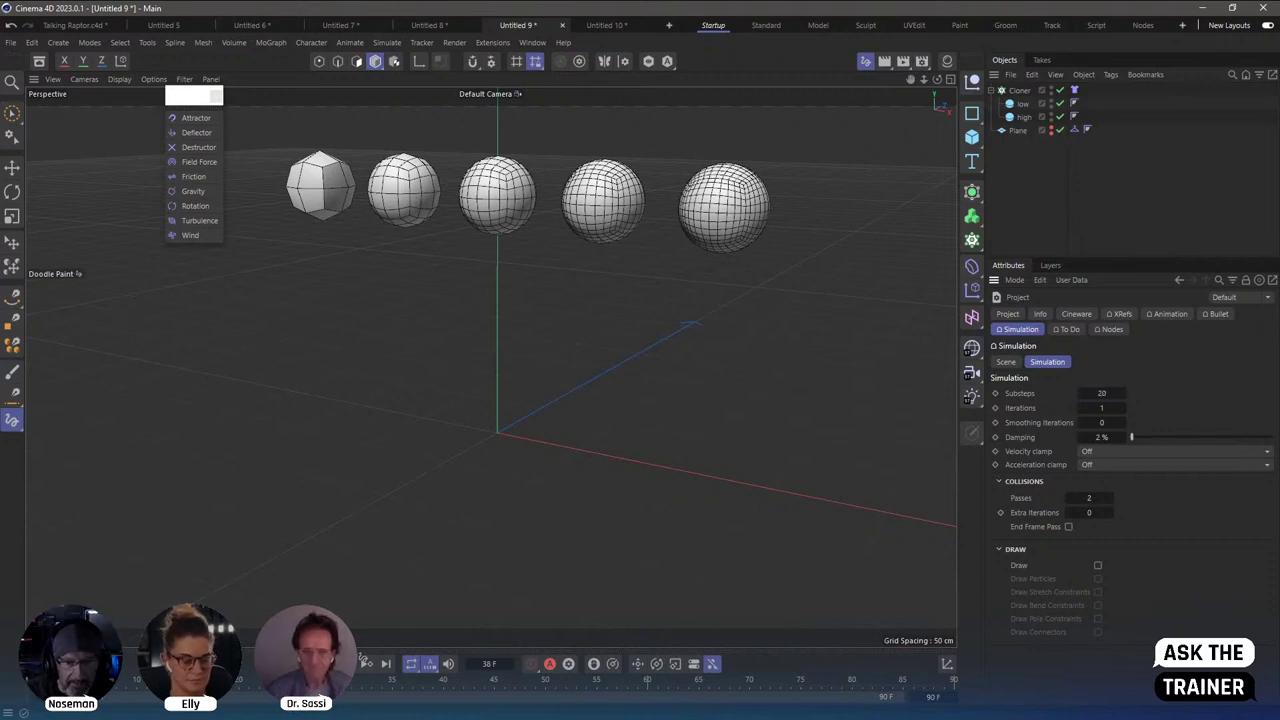
Replay the simulation and raise Substeps to 80.
key(F8)
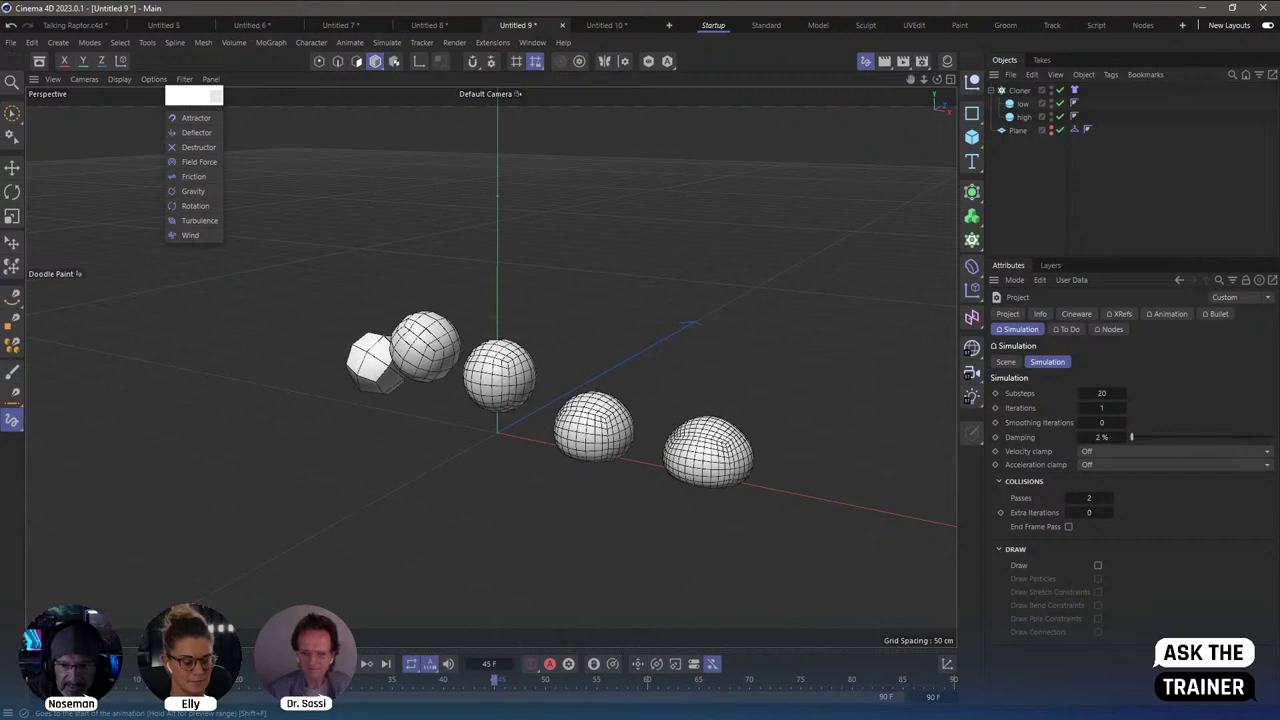
key(ctrl+z)
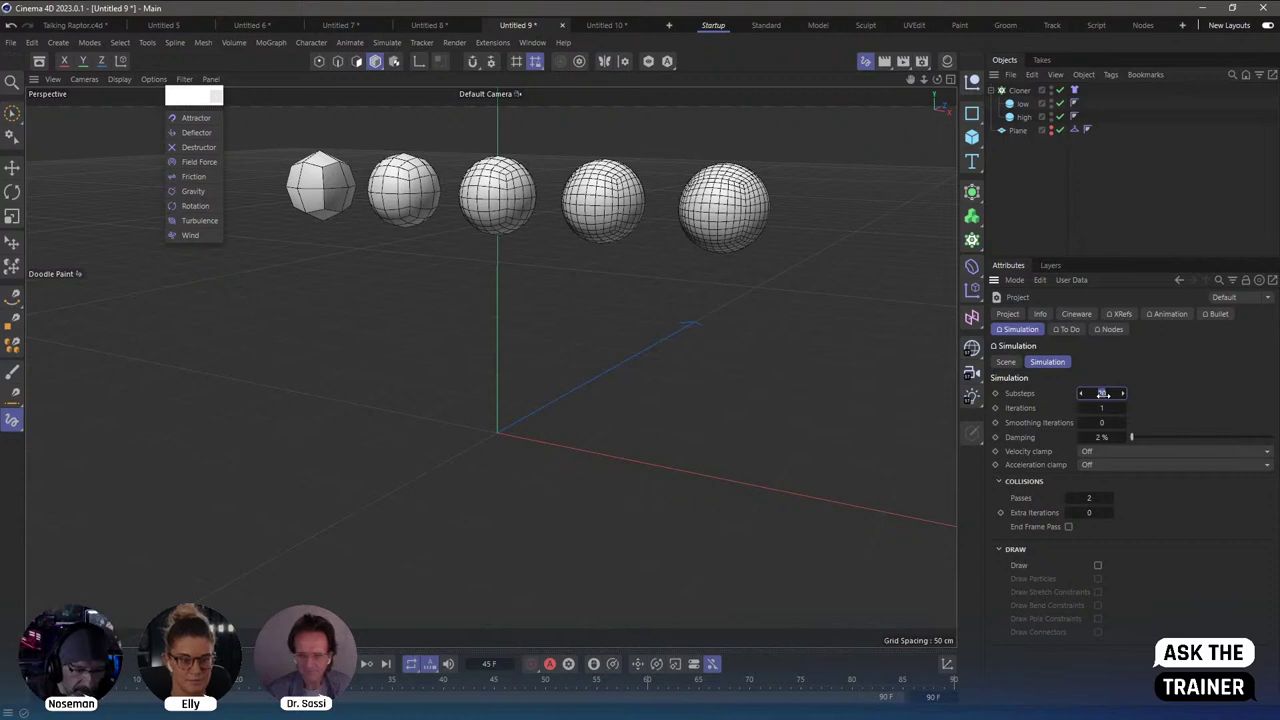
click(1102, 393)
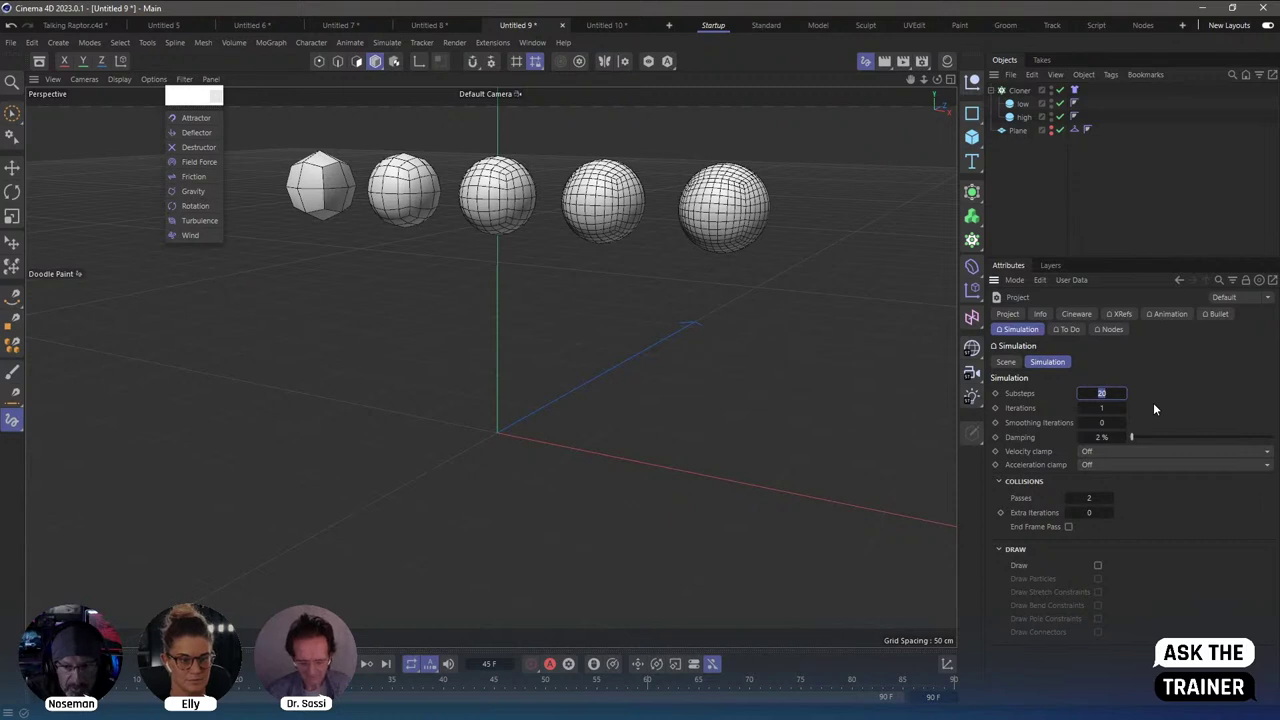
text(80)
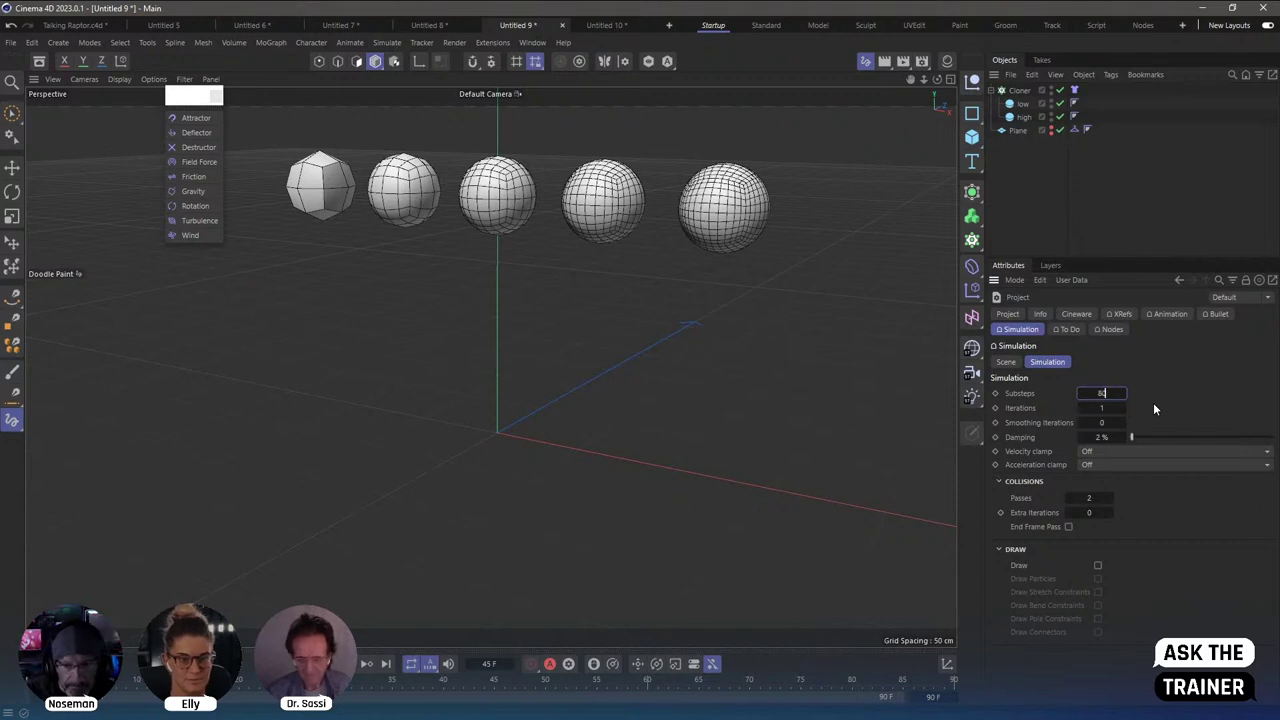
key(Return)
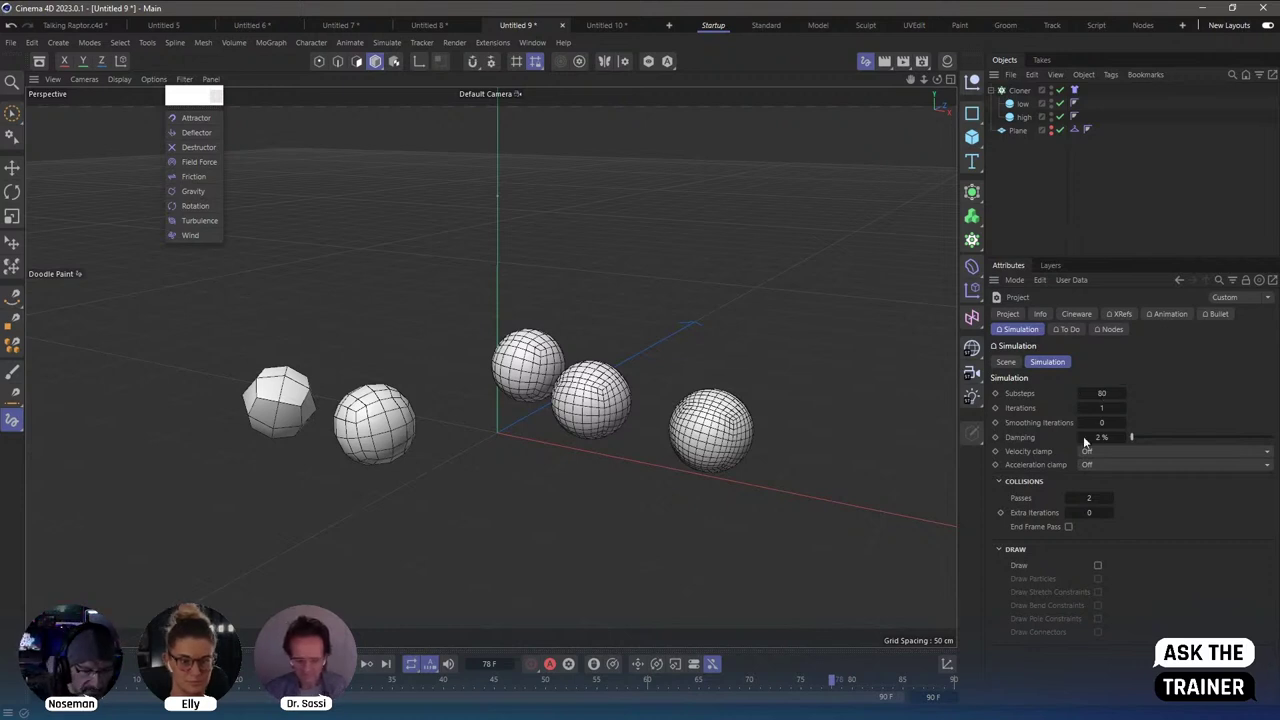
Lower Substeps to 40 and switch to the Untitled 10 scene.
double_click(1101, 393)
text(10)
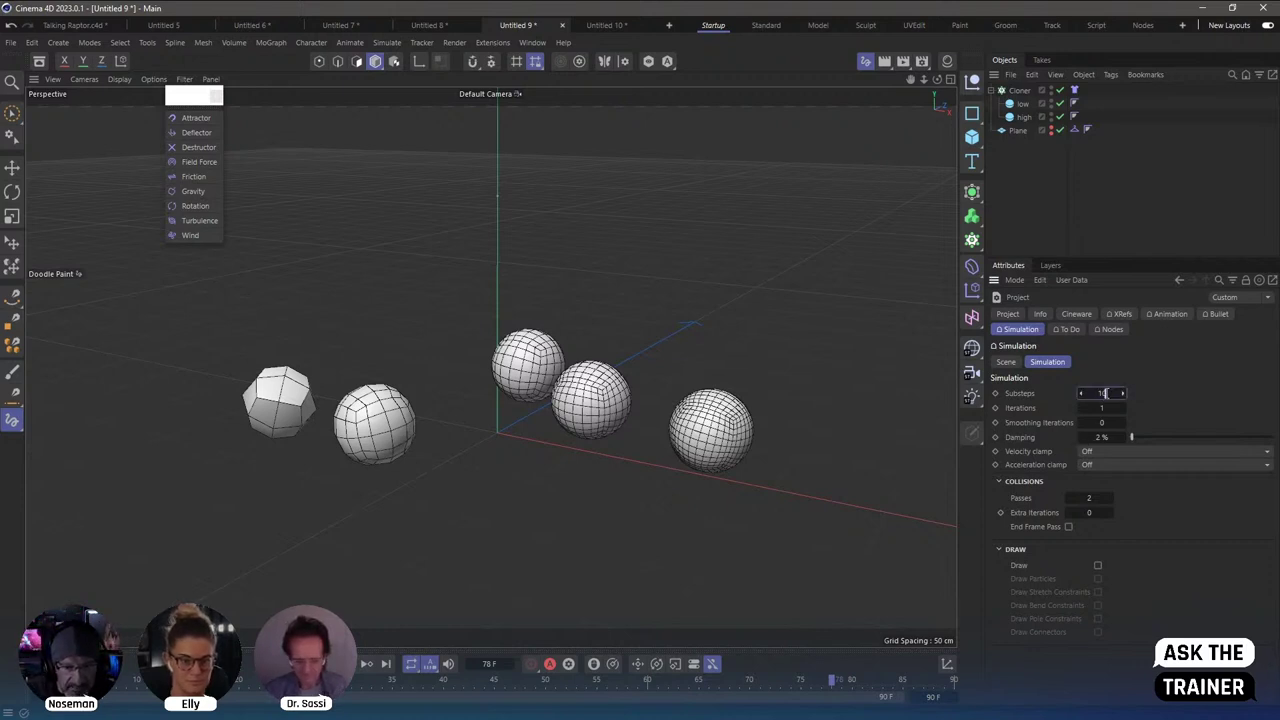
text(40)
key(Return)
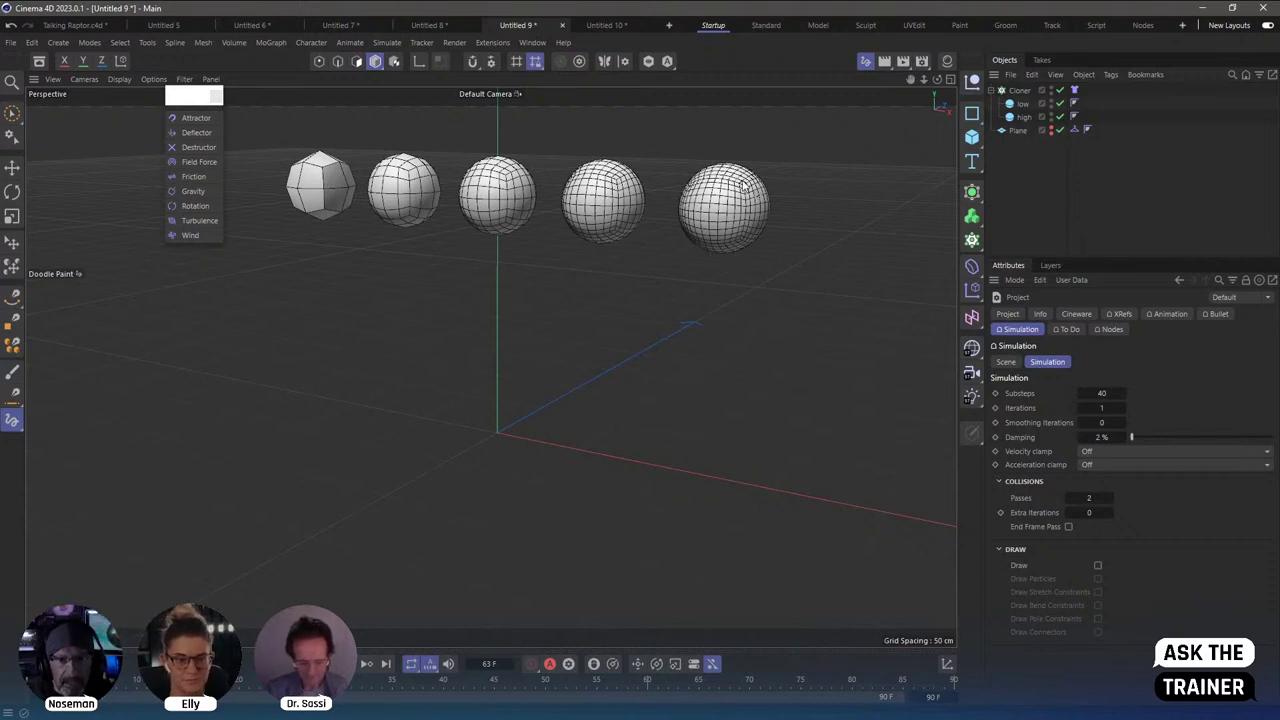
click(608, 26)
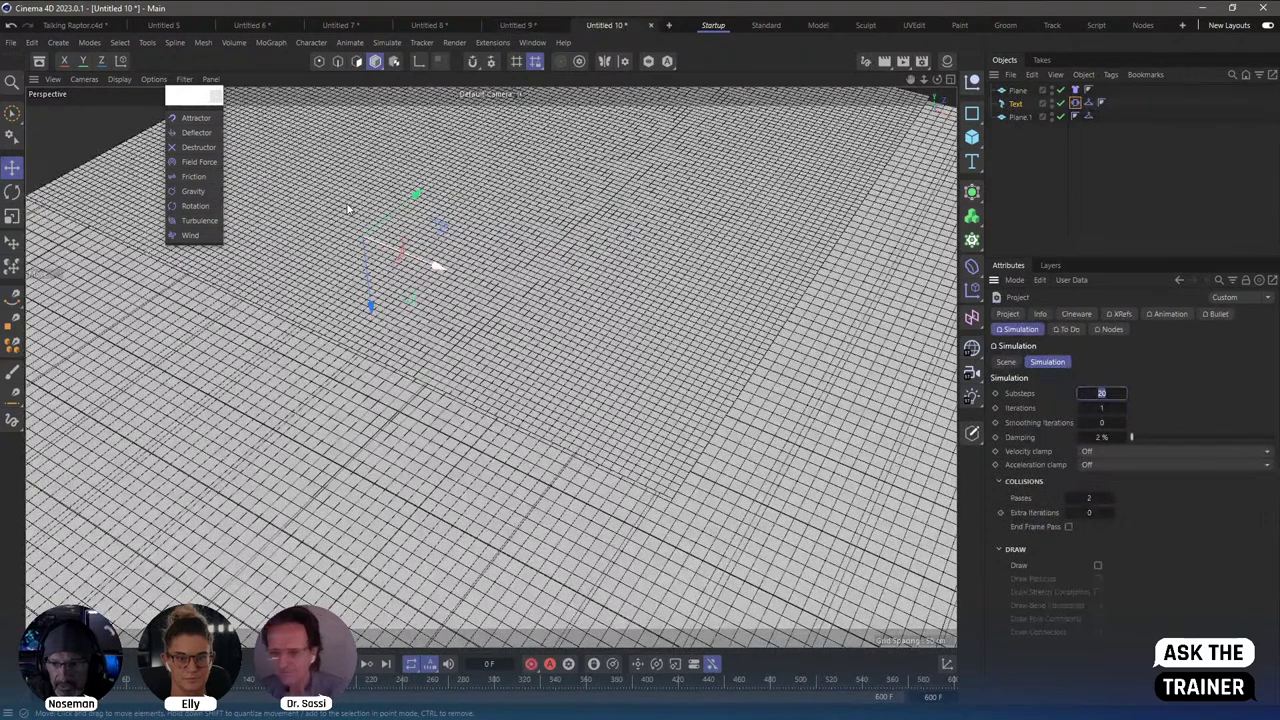
click(1058, 116)
alt+drag(671, 248, 800, 243)
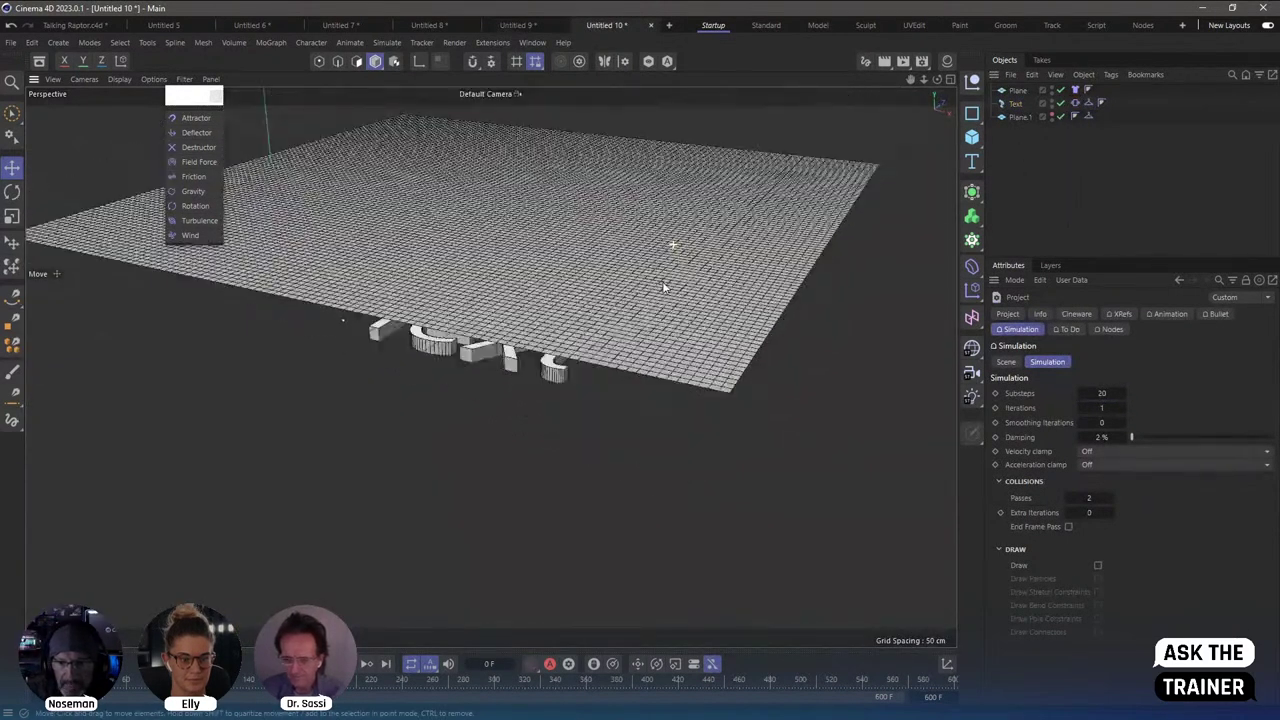
click(1110, 393)
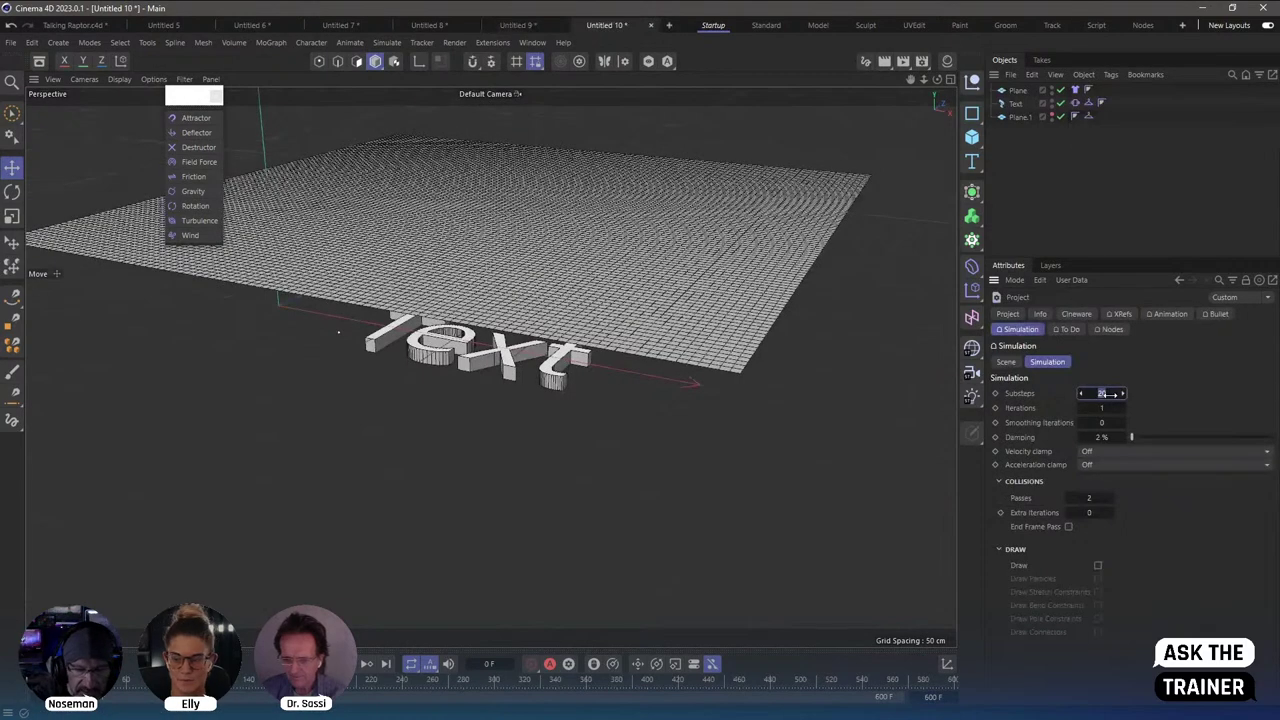
text(40)
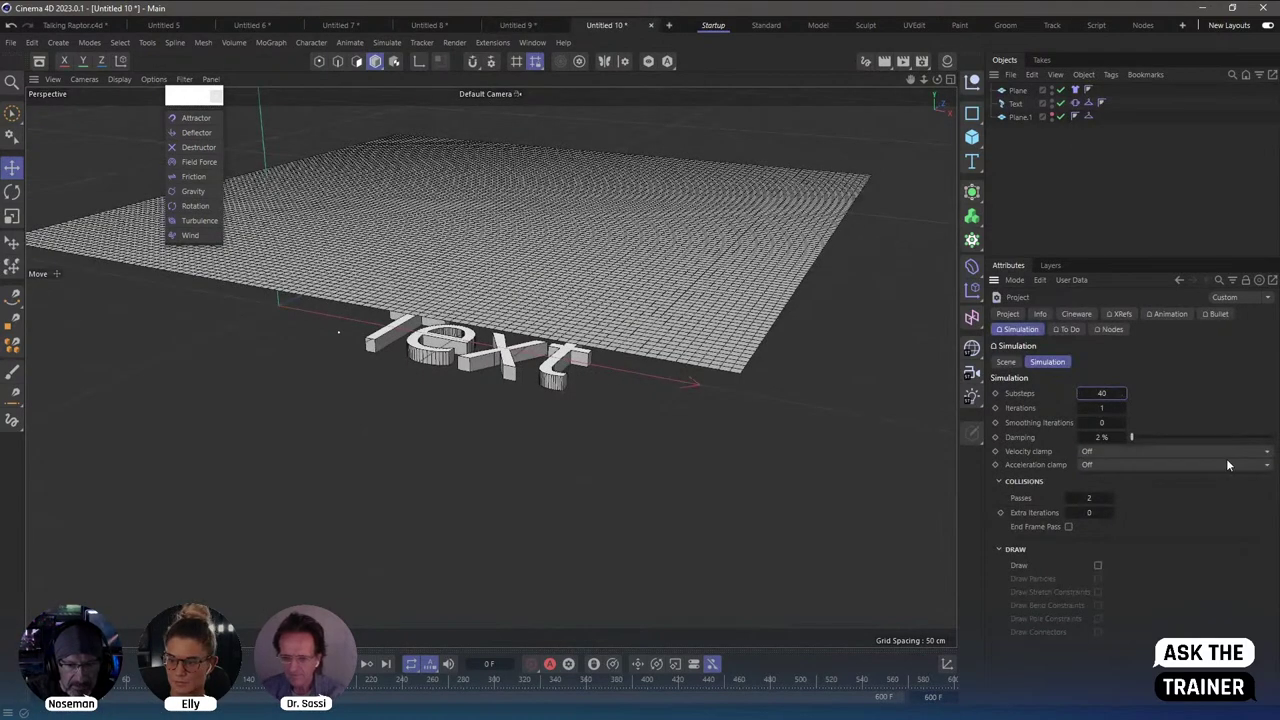
key(Return)
key(F8)
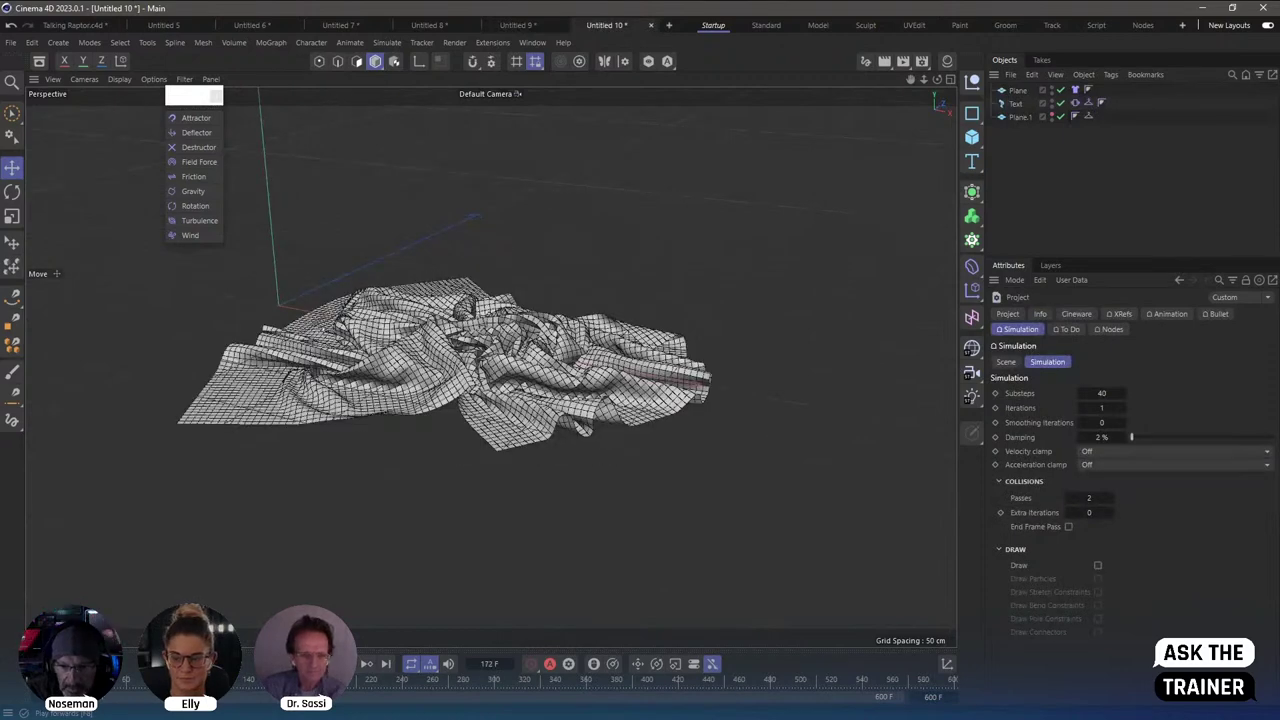
text(1)
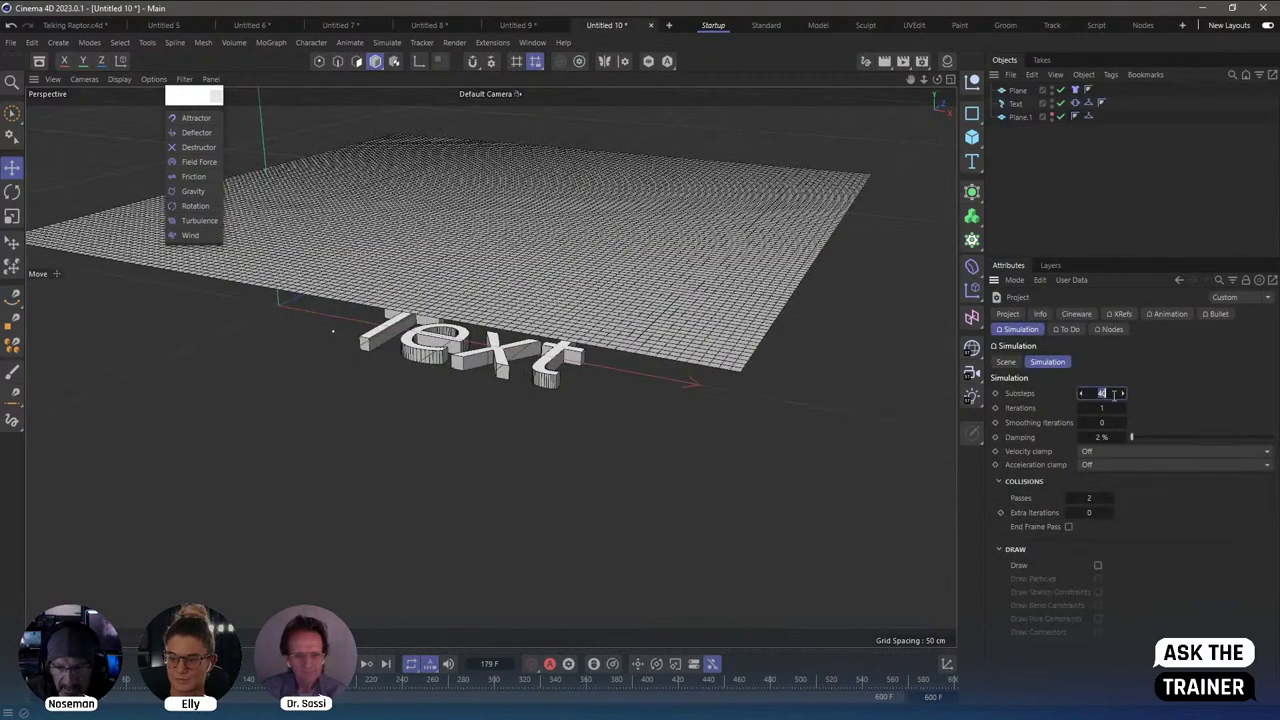
text(0)
key(Return)
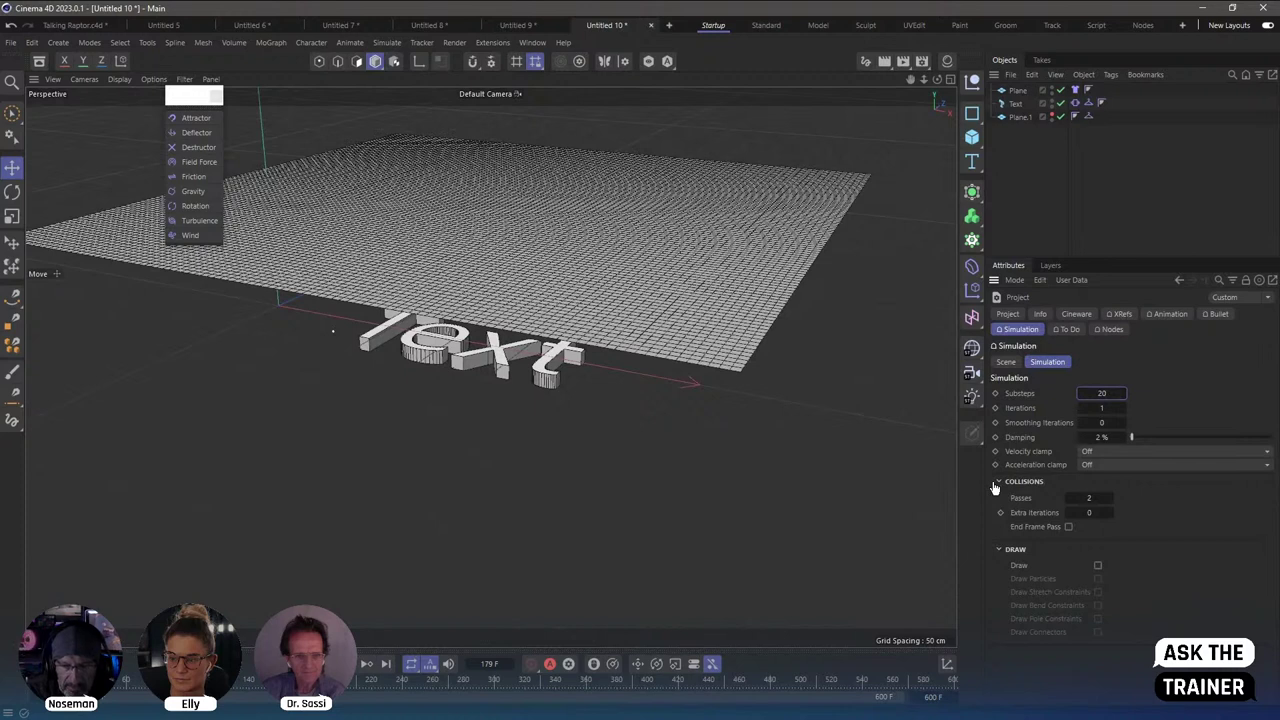
click(998, 482)
Set collision Passes and Extra Iterations to 8, enable End Frame Pass, and replay the cloth.
click(998, 483)
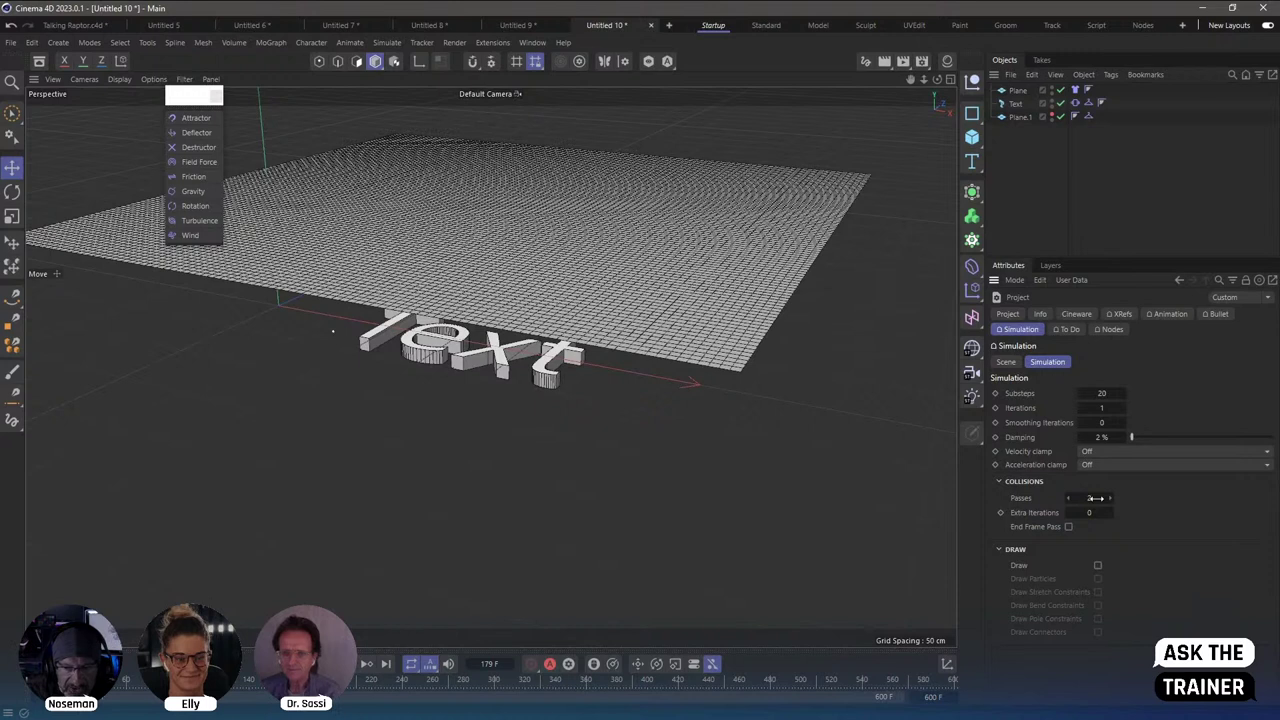
click(1095, 497)
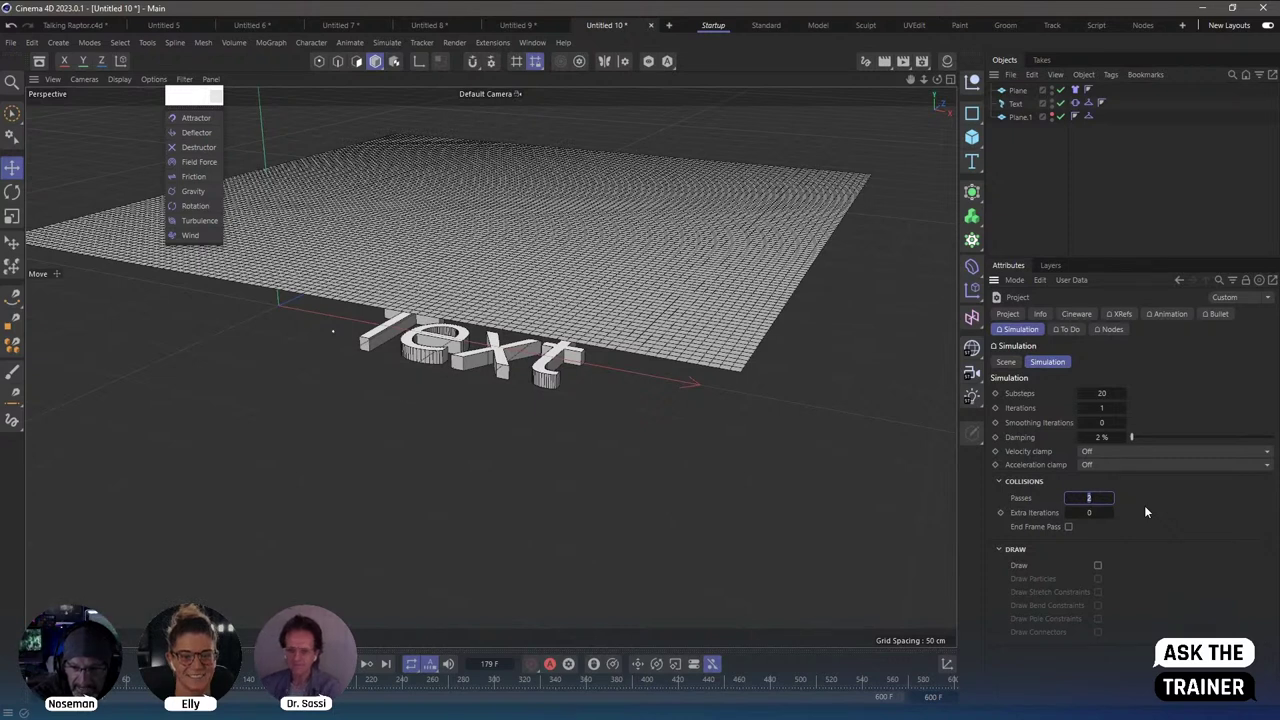
text(8)
key(Tab)
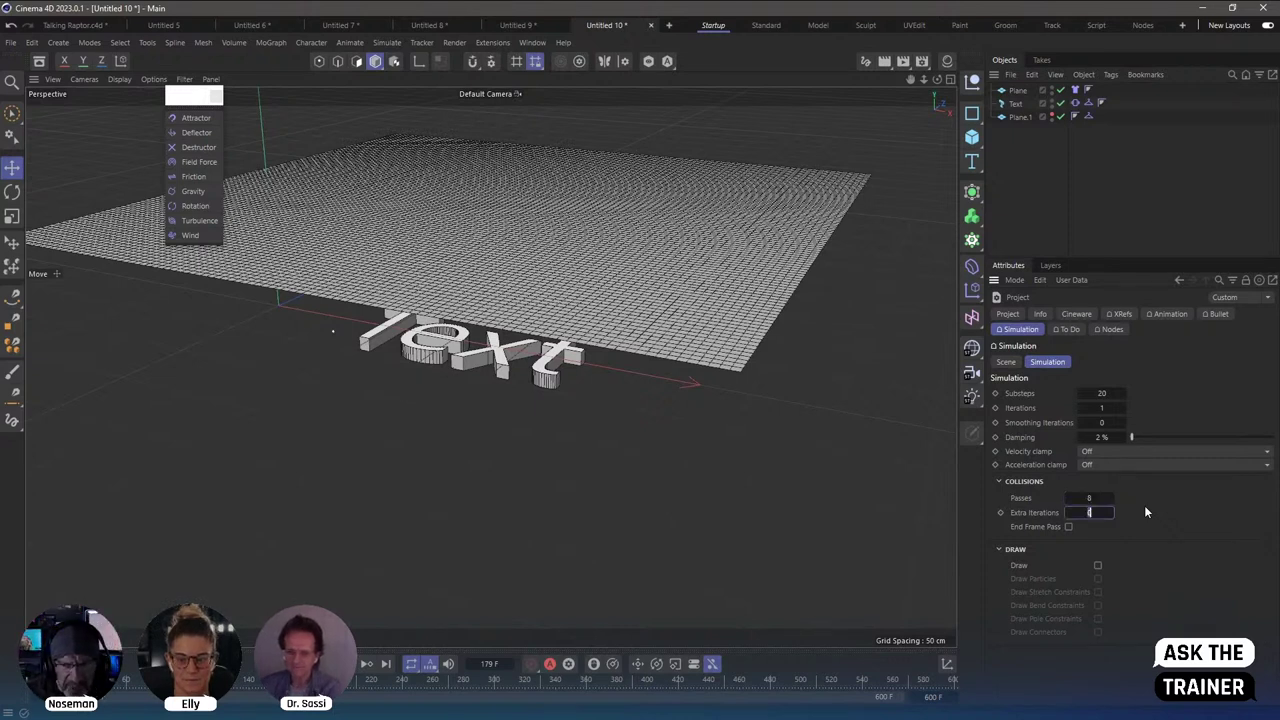
text(8)
click(1068, 527)
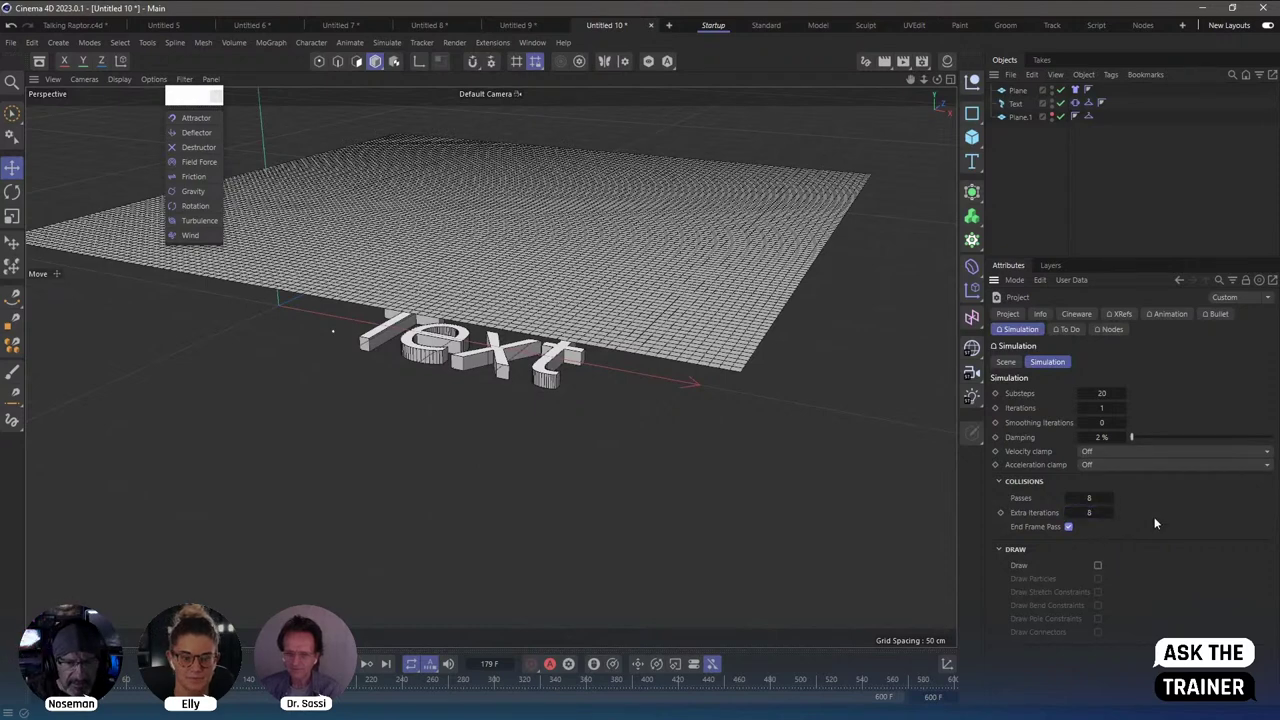
key(F8)
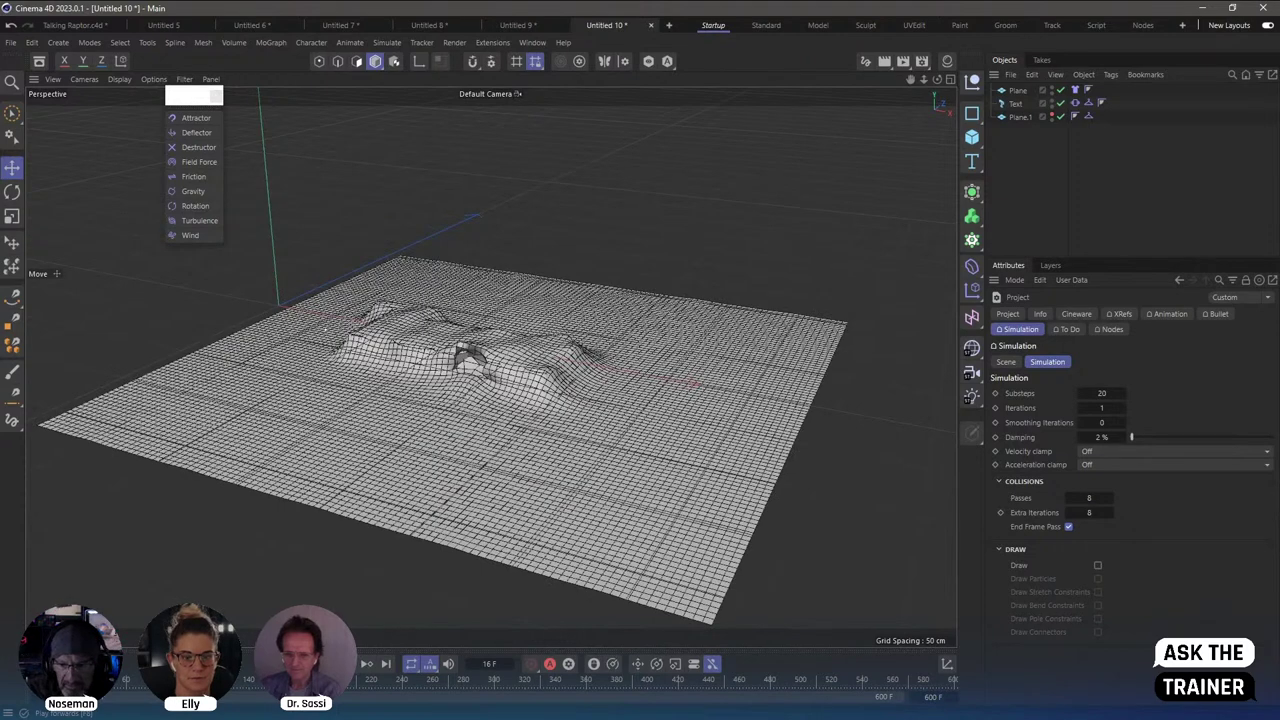
drag(1090, 512, 1092, 508)
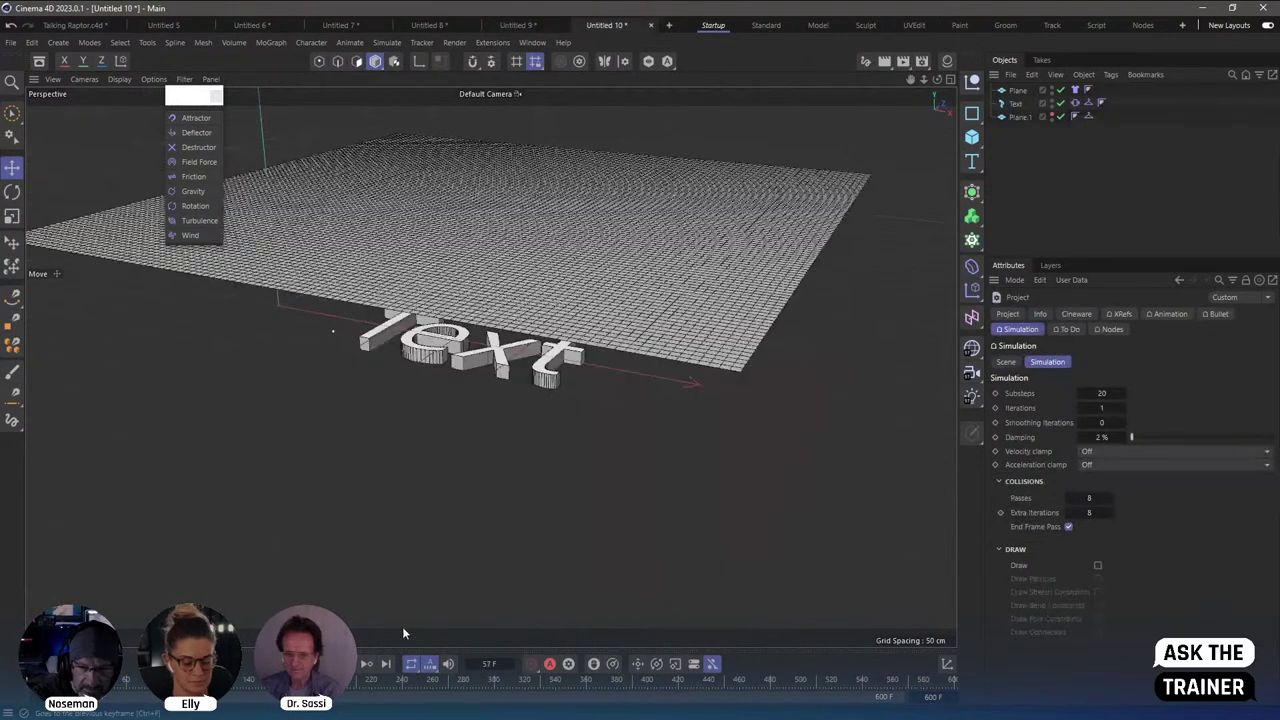
Set collision Extra Iterations to 16 and orbit to watch the cloth re-drape over the text.
click(1090, 512)
text(16)
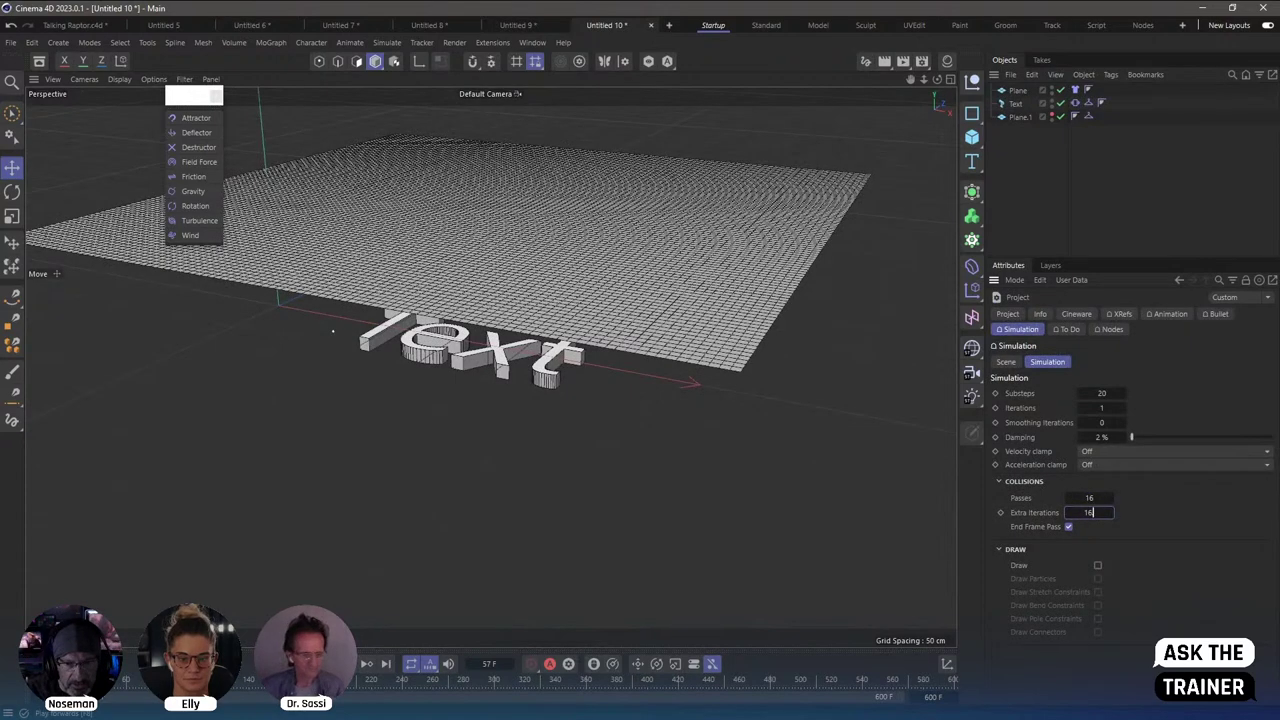
key(Return)
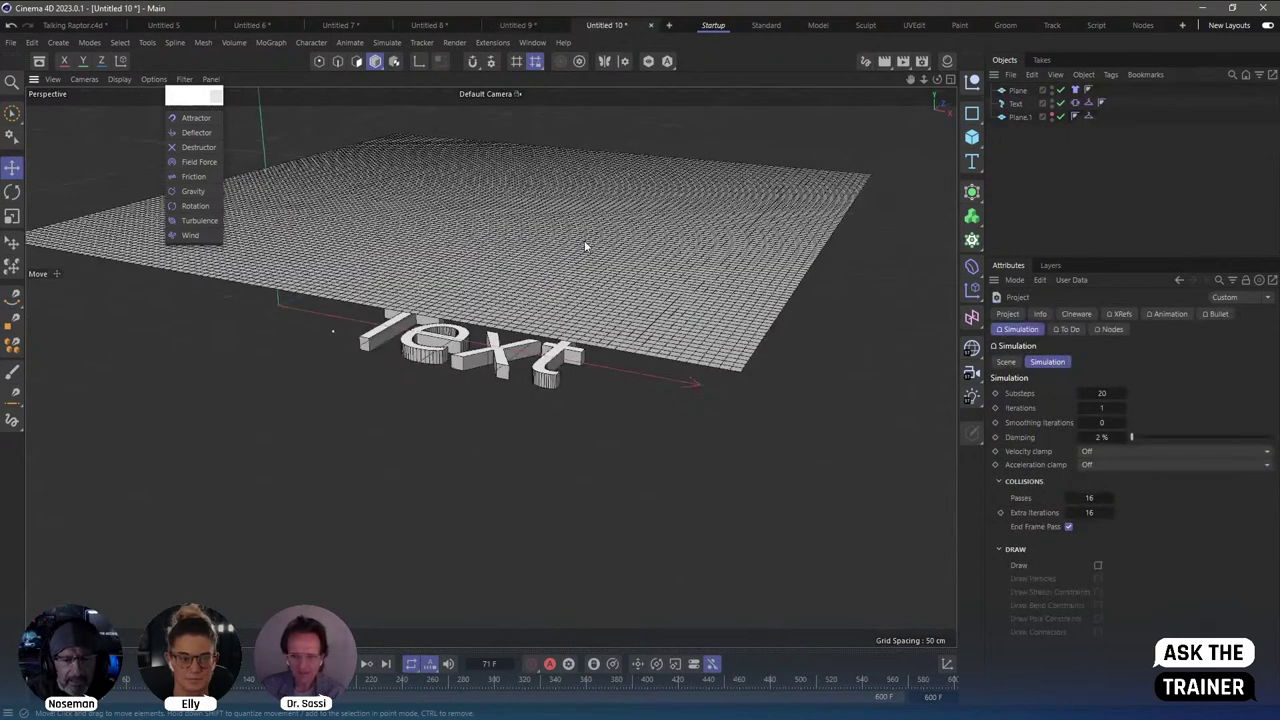
alt+drag(586, 244, 541, 281)
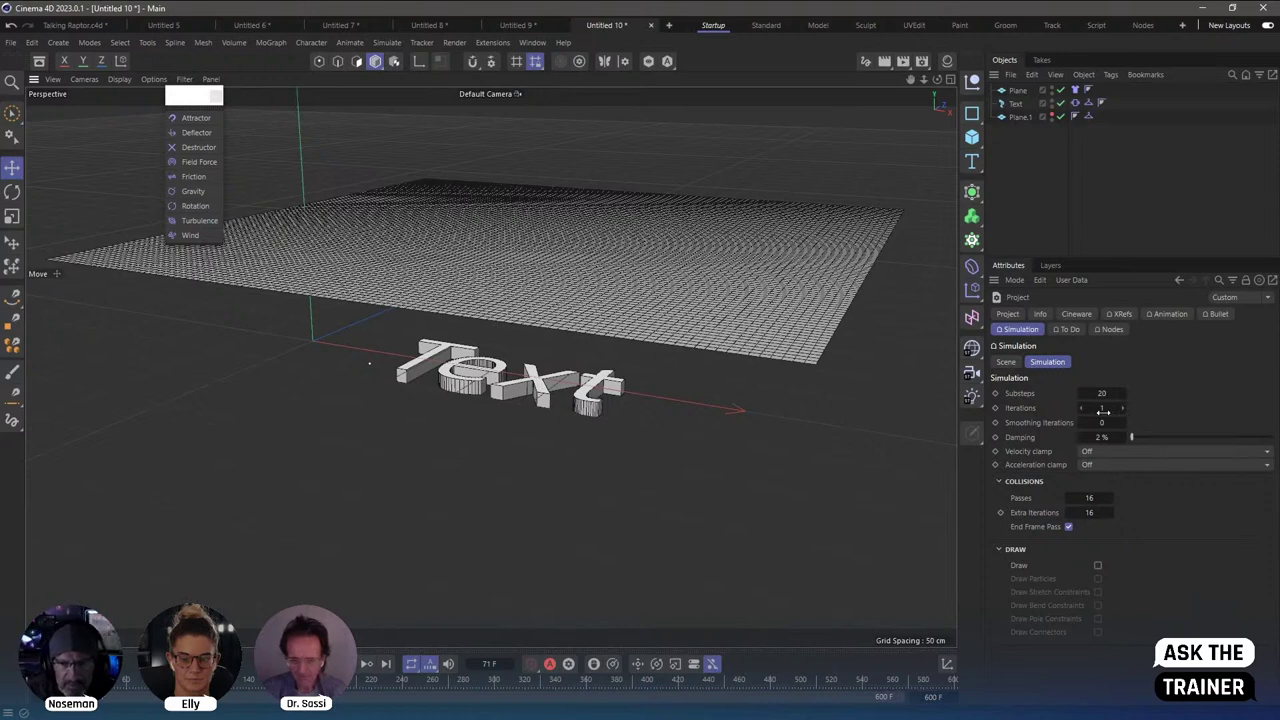
Set Substeps to 40 and drop collision Passes and Extra Iterations back to 8.
click(1103, 409)
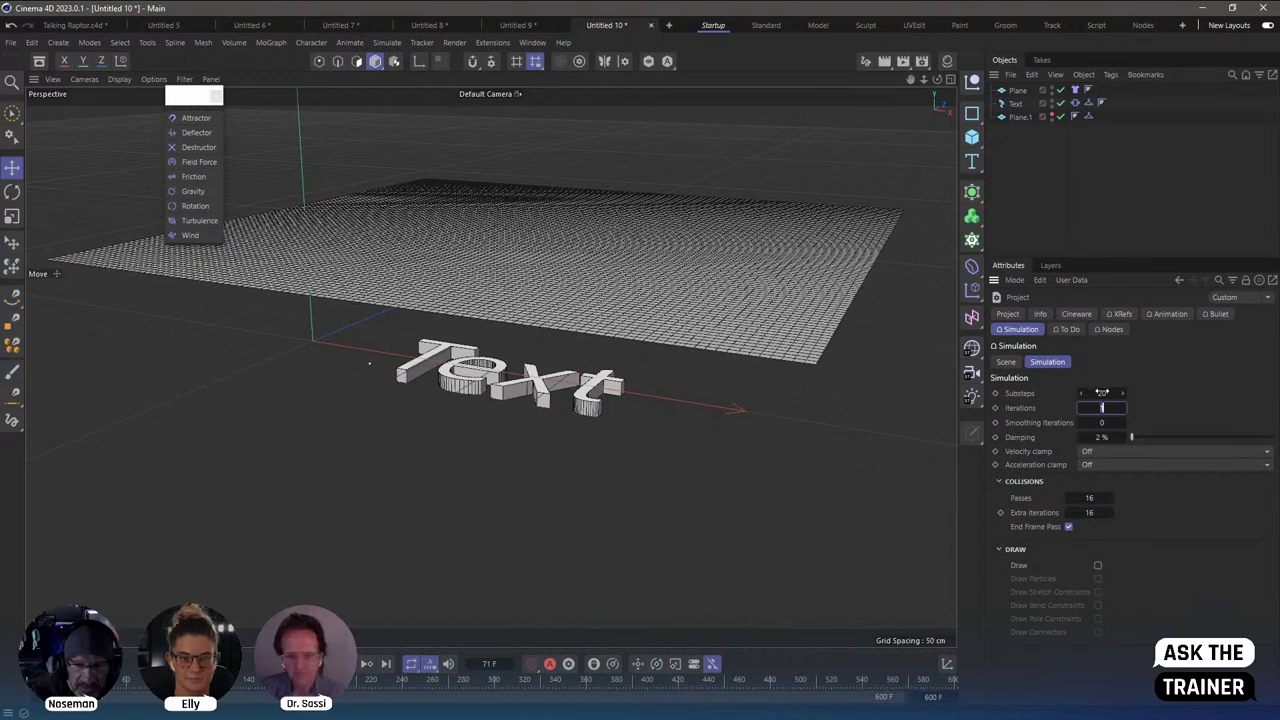
double_click(1101, 393)
text(40)
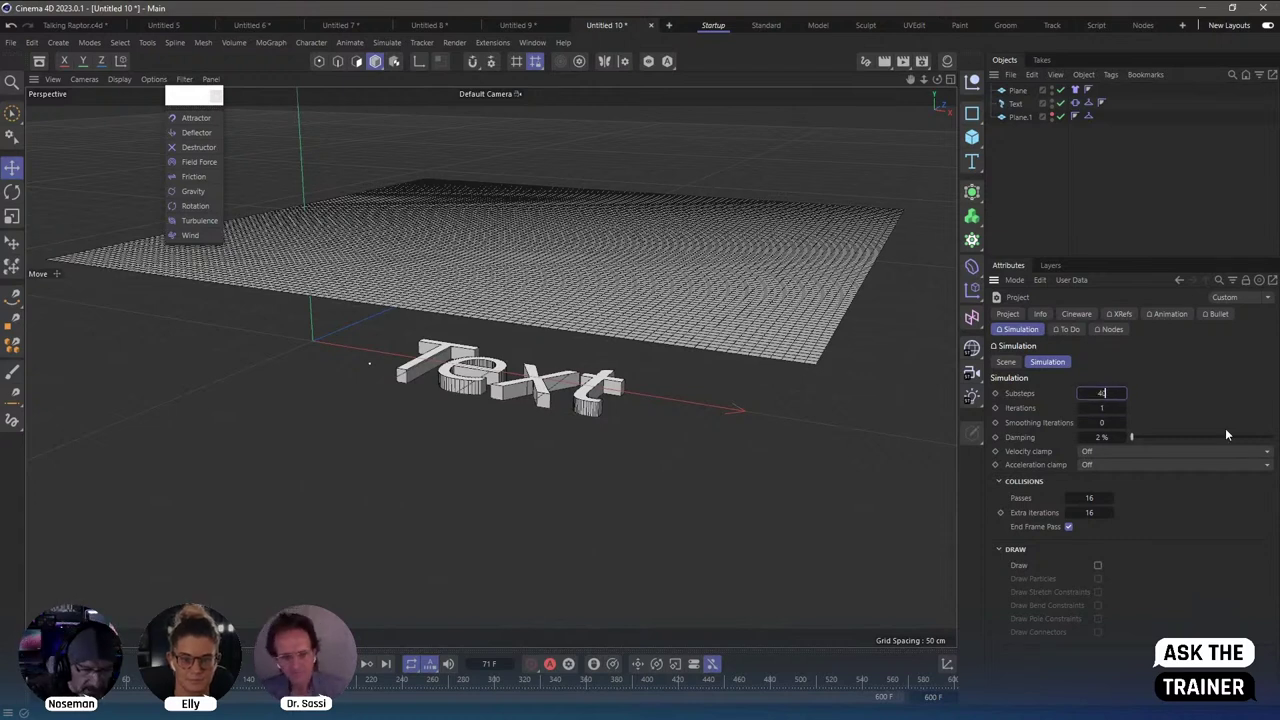
drag(1110, 500, 1096, 502)
text(8)
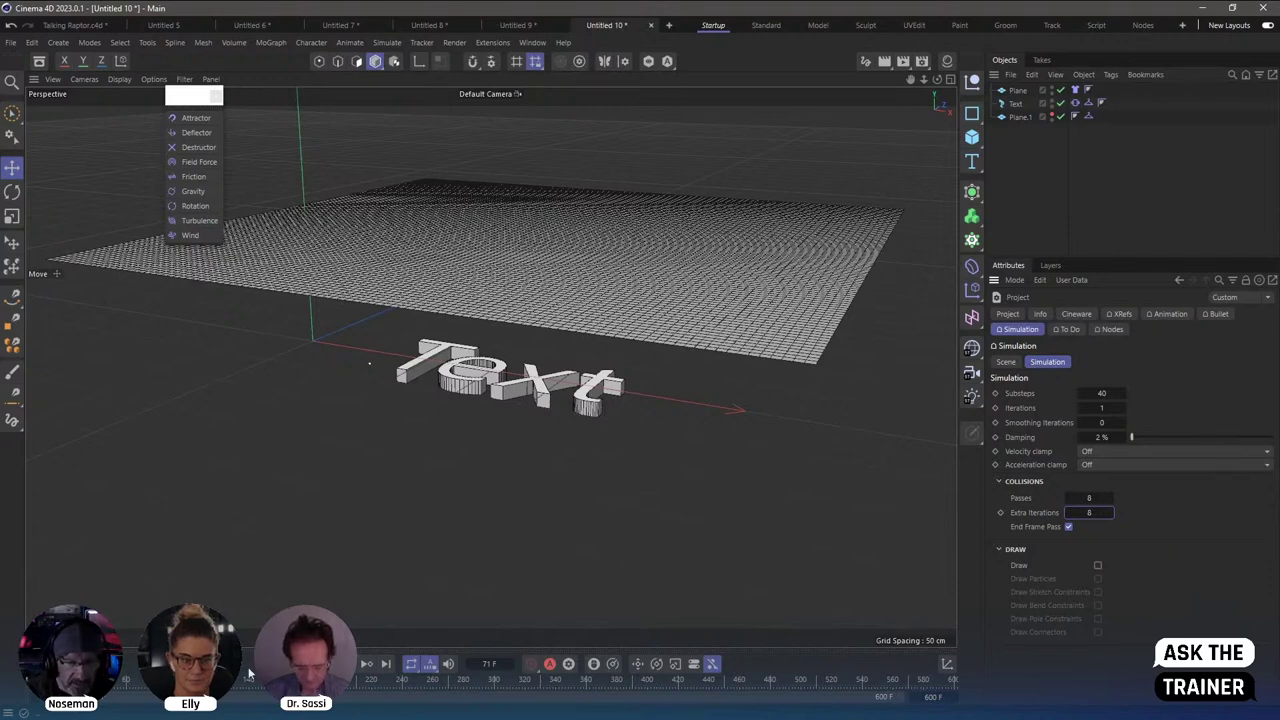
Rewind and replay the cloth simulation, orbiting to look down on the plane.
key(shift+f)
key(F8)
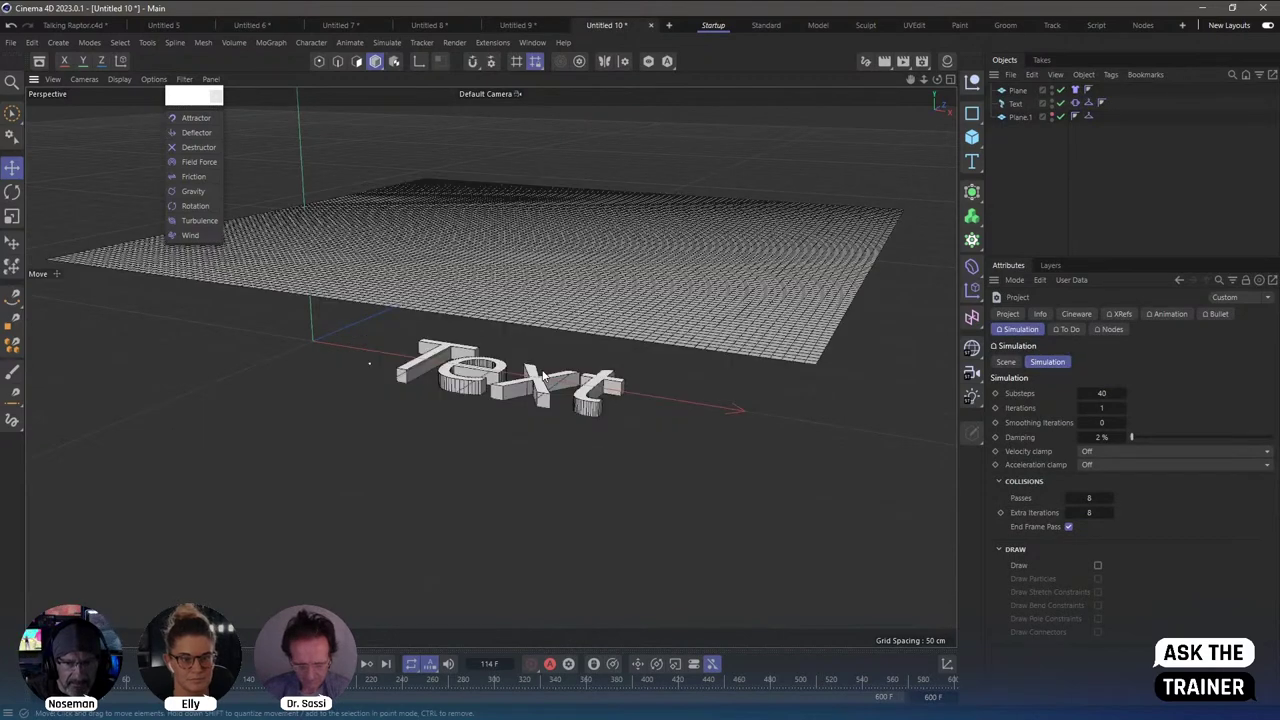
mouse_move(545, 375)
alt+mouse_down()
mouse_move(437, 440)
mouse_move(578, 380)
alt+mouse_up()
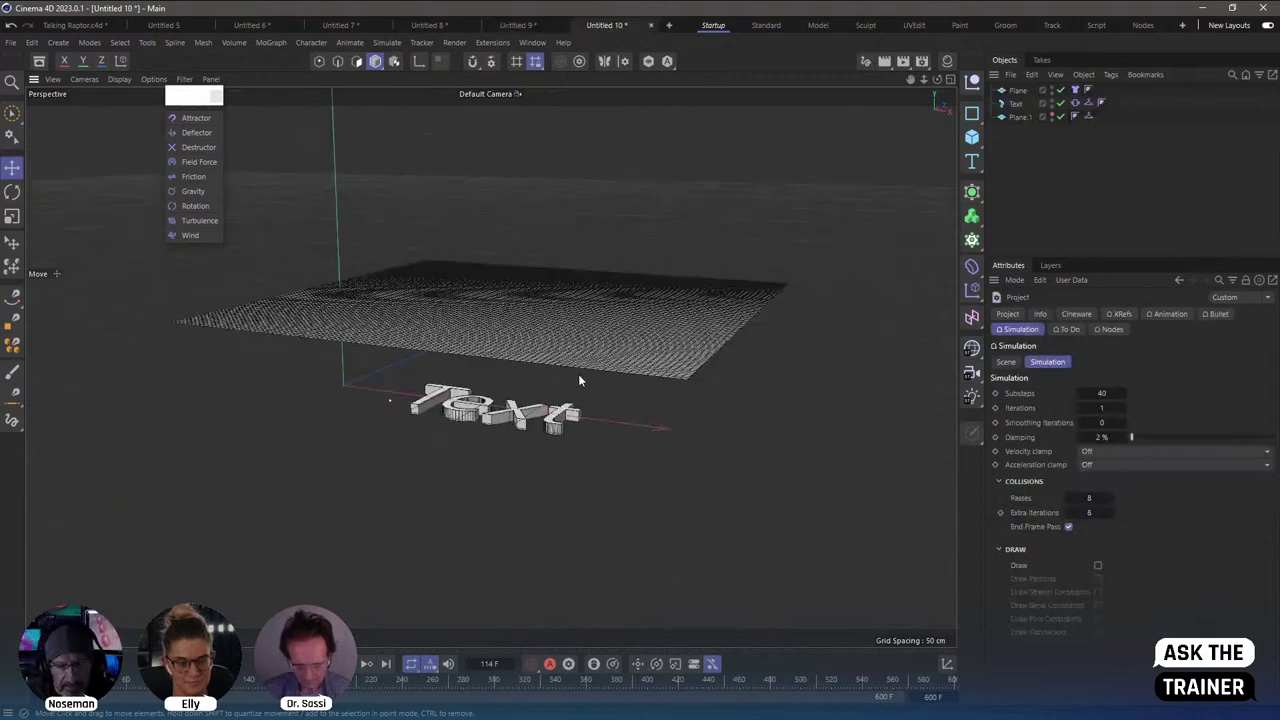
alt+drag(578, 380, 600, 400)
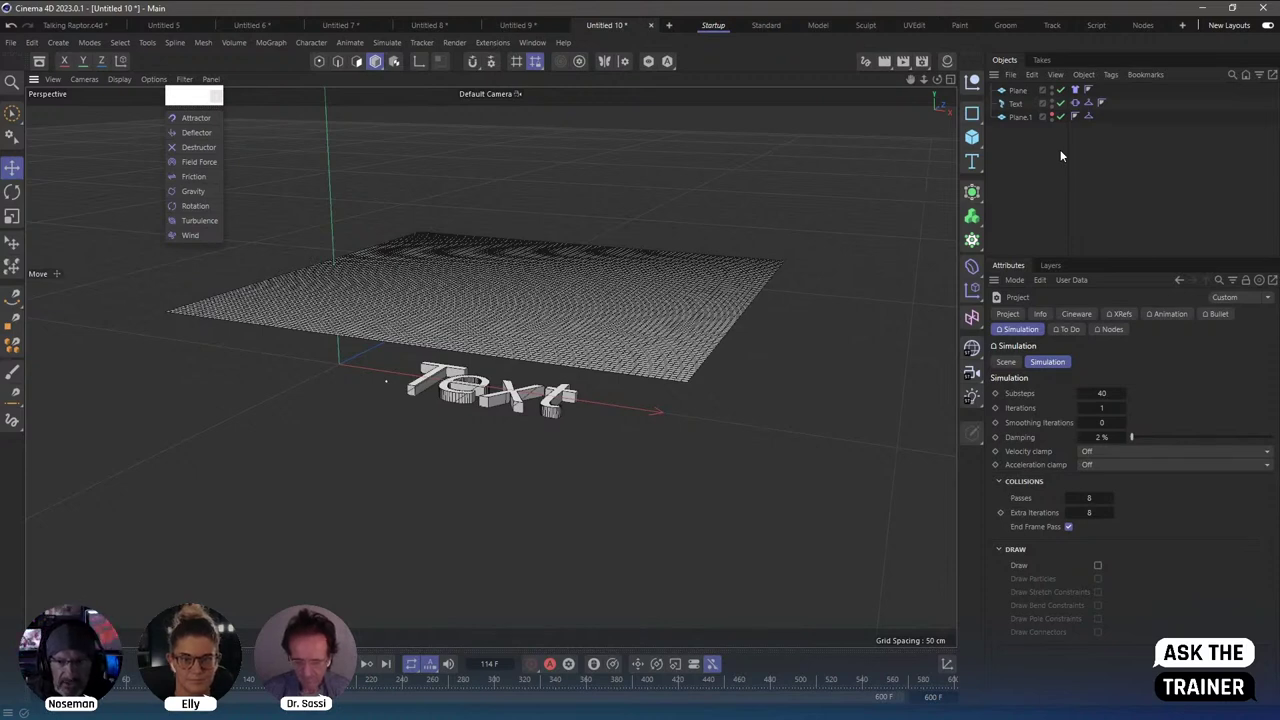
Check the Text's Collider tag, set the Plane cloth's Collision Side to Both, and view the result.
click(1074, 91)
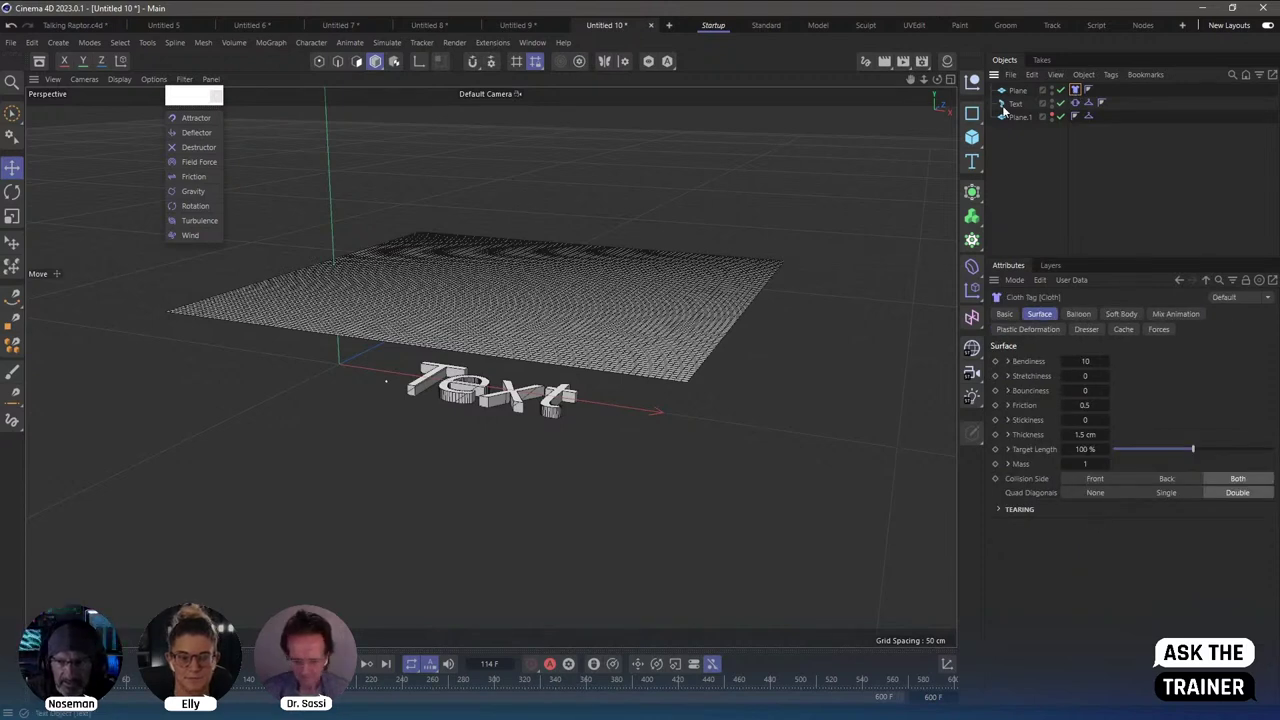
click(1089, 111)
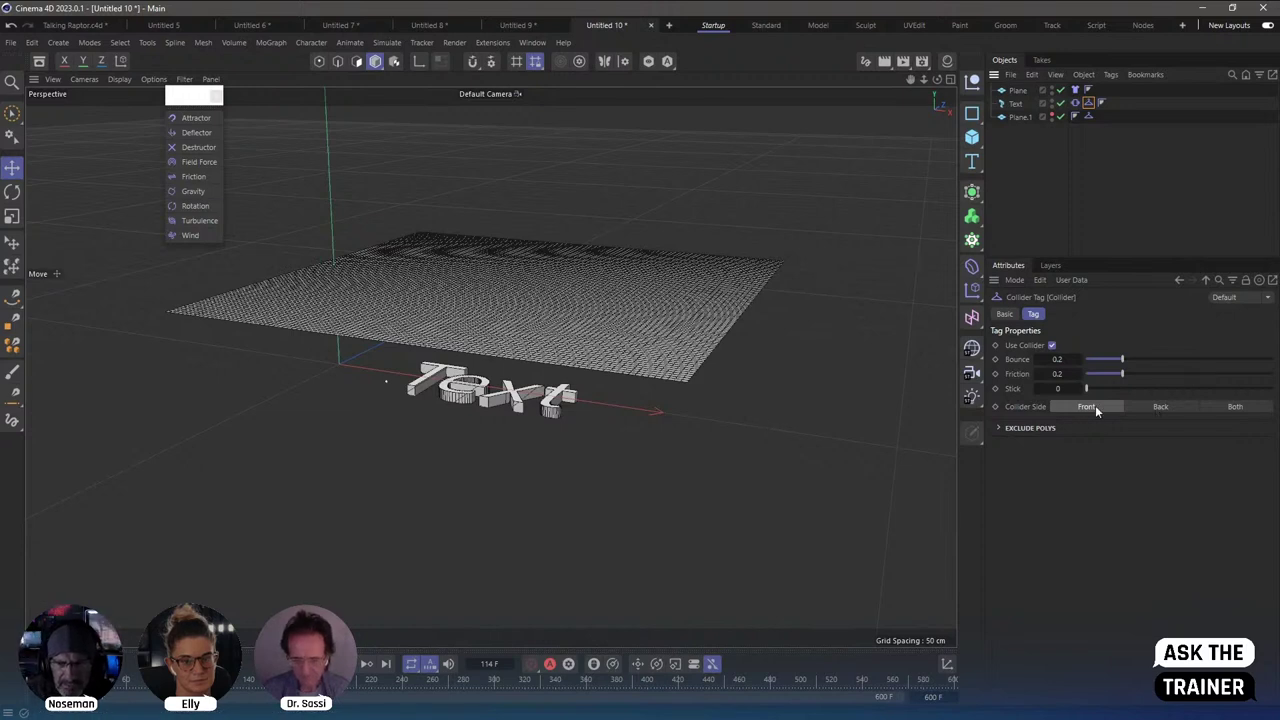
click(1075, 90)
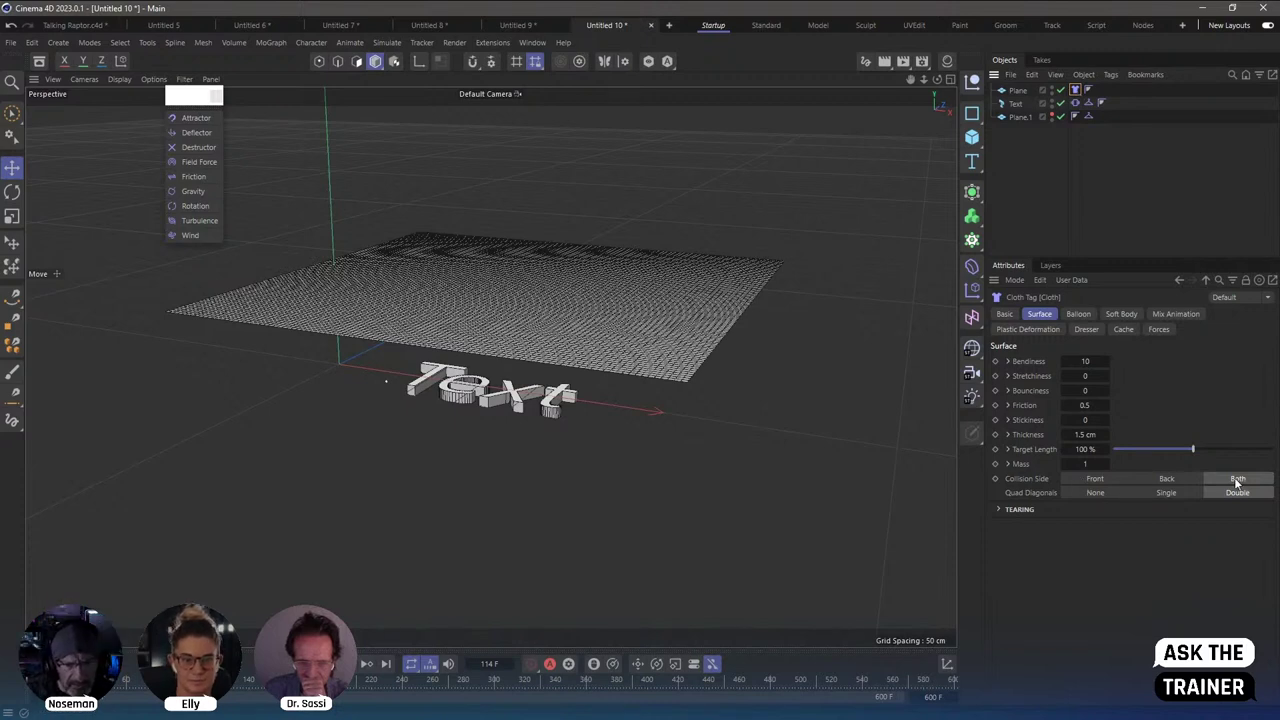
click(1095, 478)
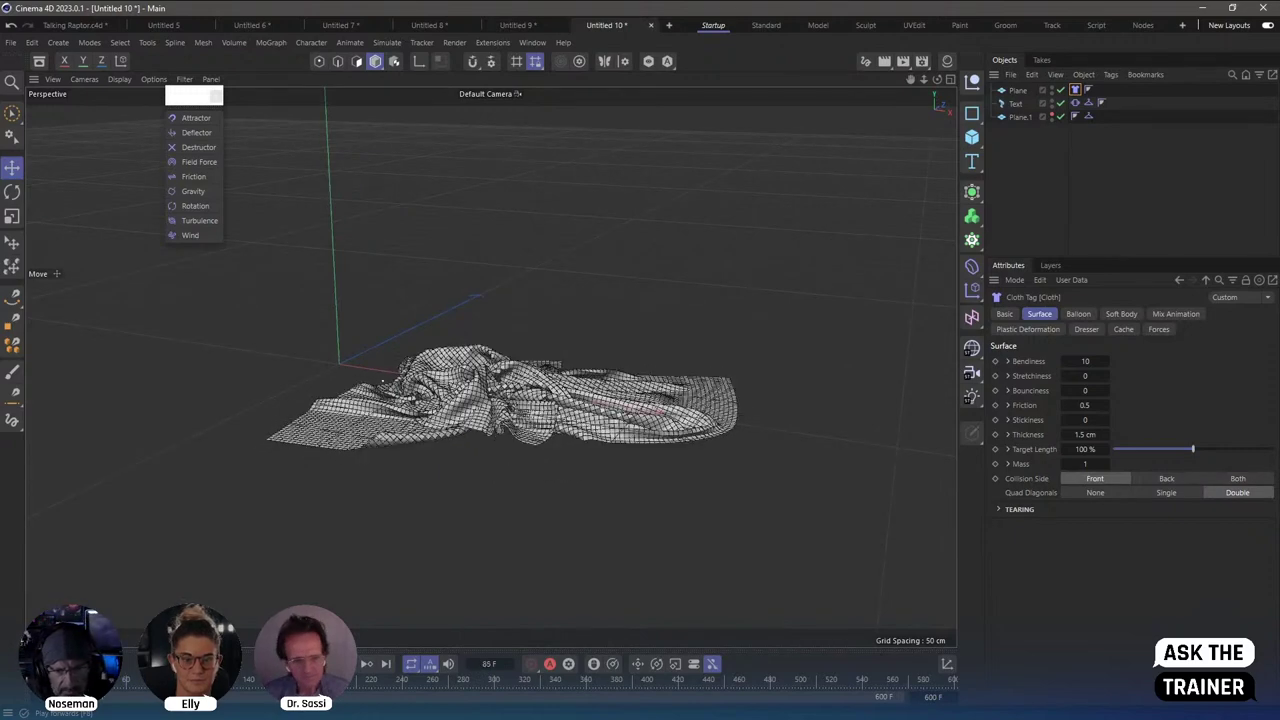
scroll(590, 390, up, 5)
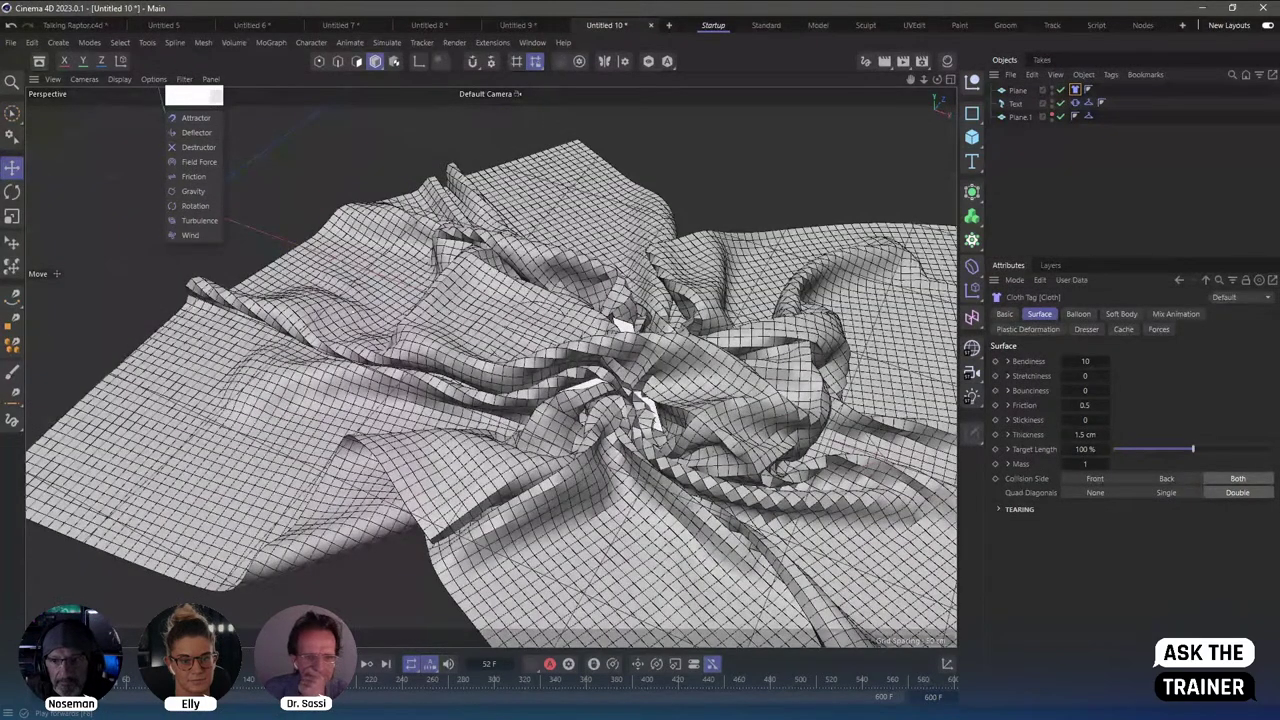
scroll(795, 390, down, 10)
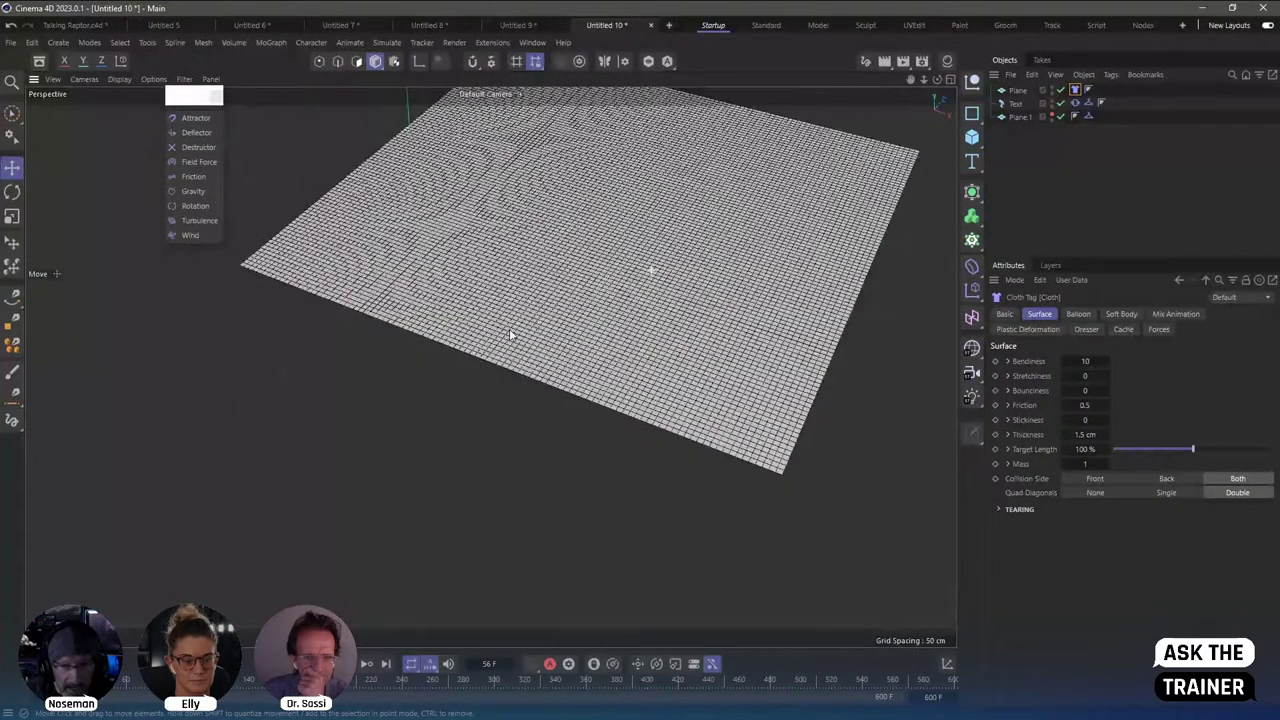
alt+drag(795, 390, 625, 350)
Set the project simulation Substeps to 80.
key(ctrl+d)
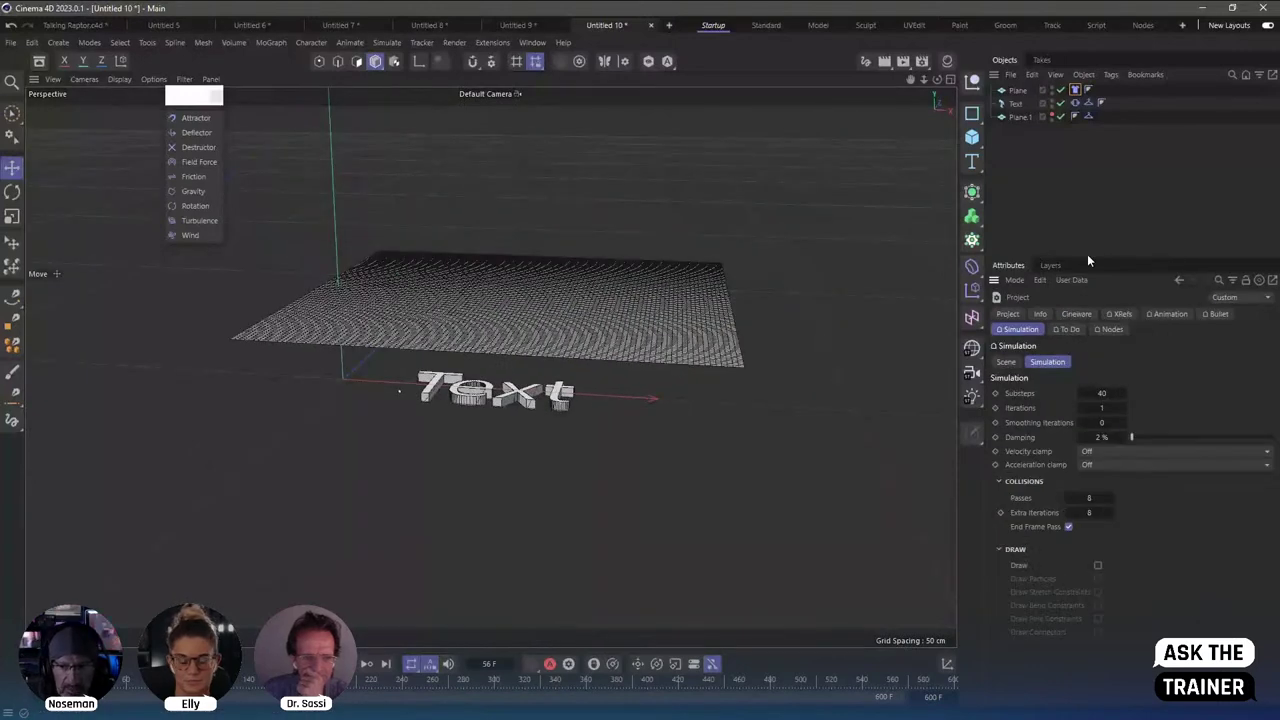
double_click(1101, 393)
text(80)
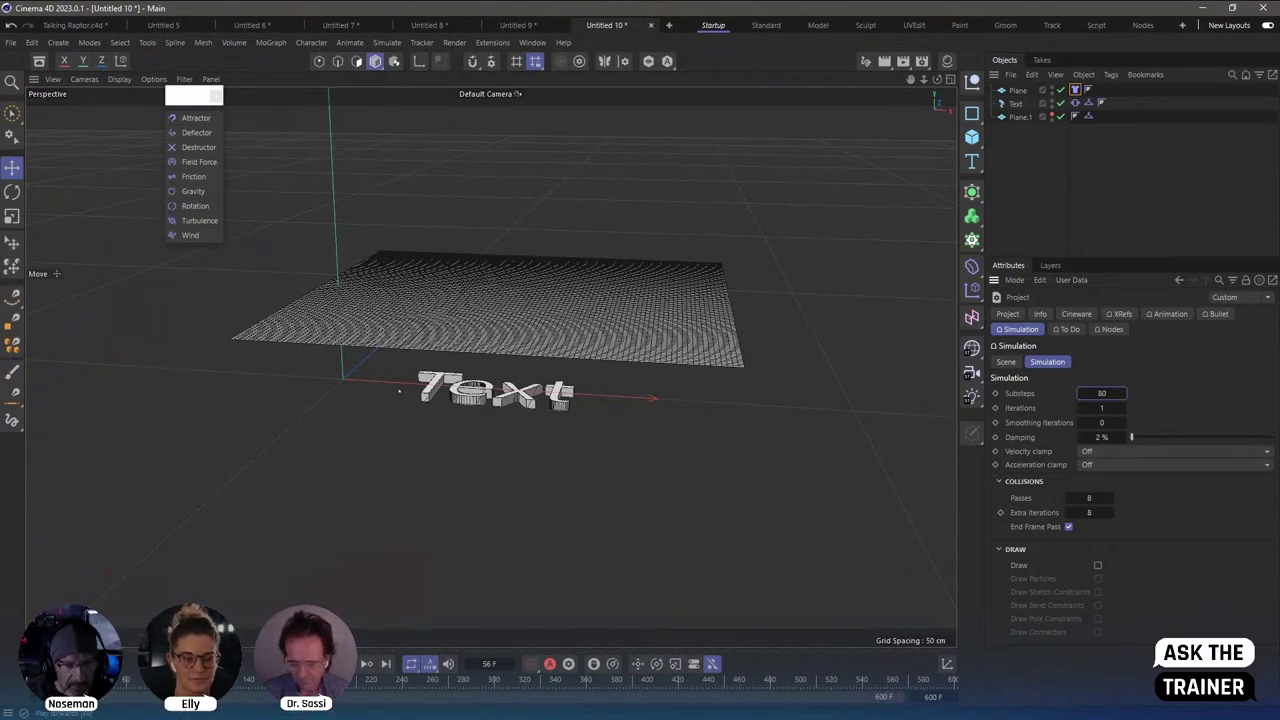
Replay the cloth drape from frame 0, orbit to inspect it, then rewind to the flat plane.
key(shift+f)
key(F8)
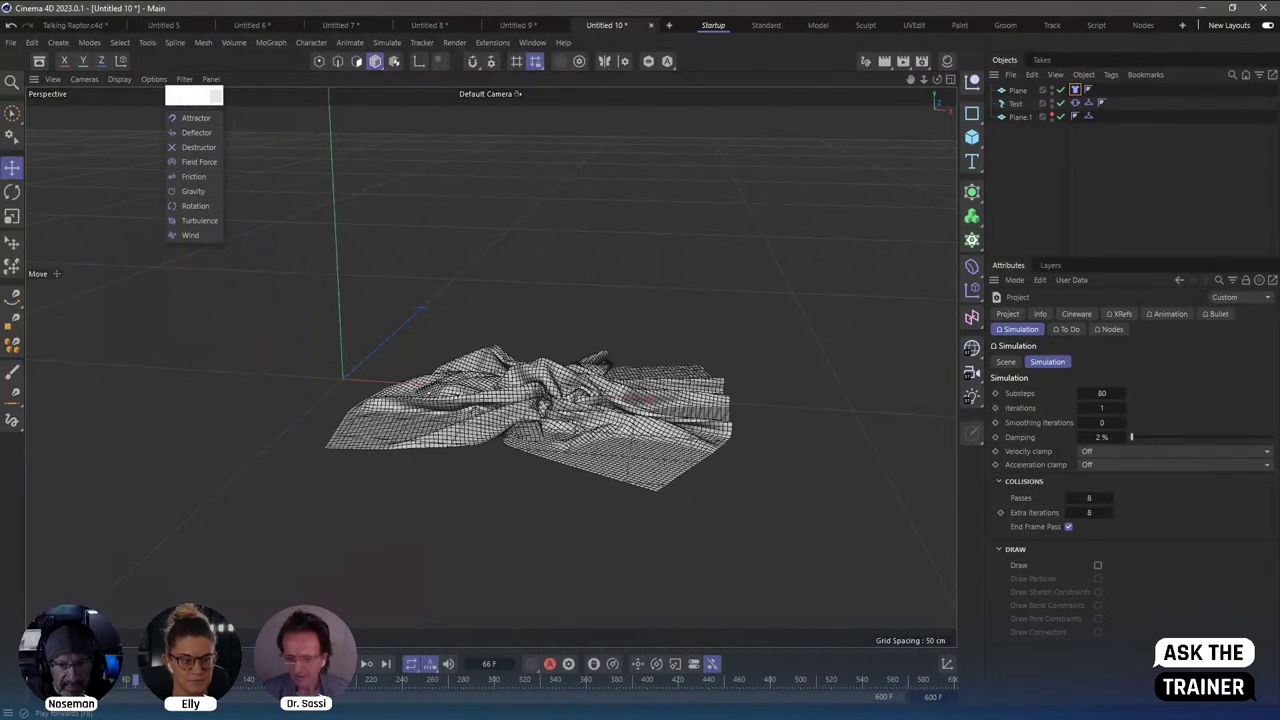
mouse_move(560, 360)
alt+mouse_down()
mouse_move(716, 298)
mouse_move(587, 430)
mouse_move(568, 421)
alt+mouse_up()
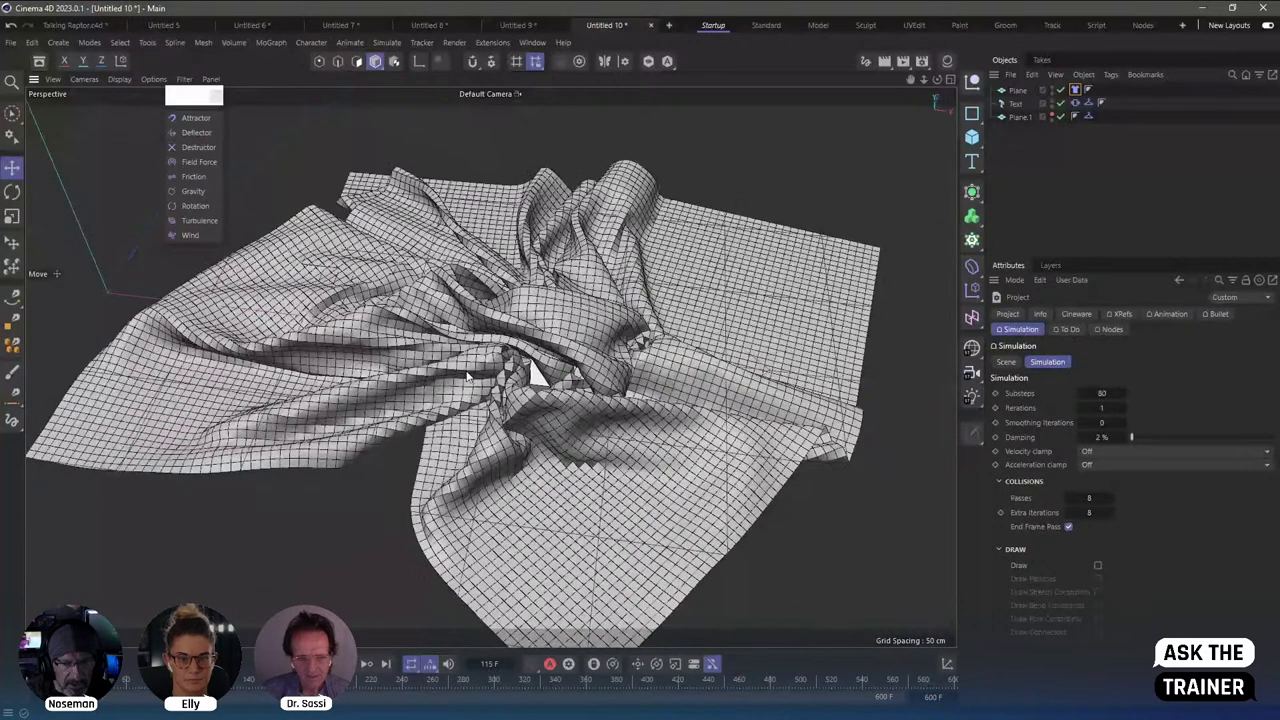
alt+drag(467, 376, 577, 403)
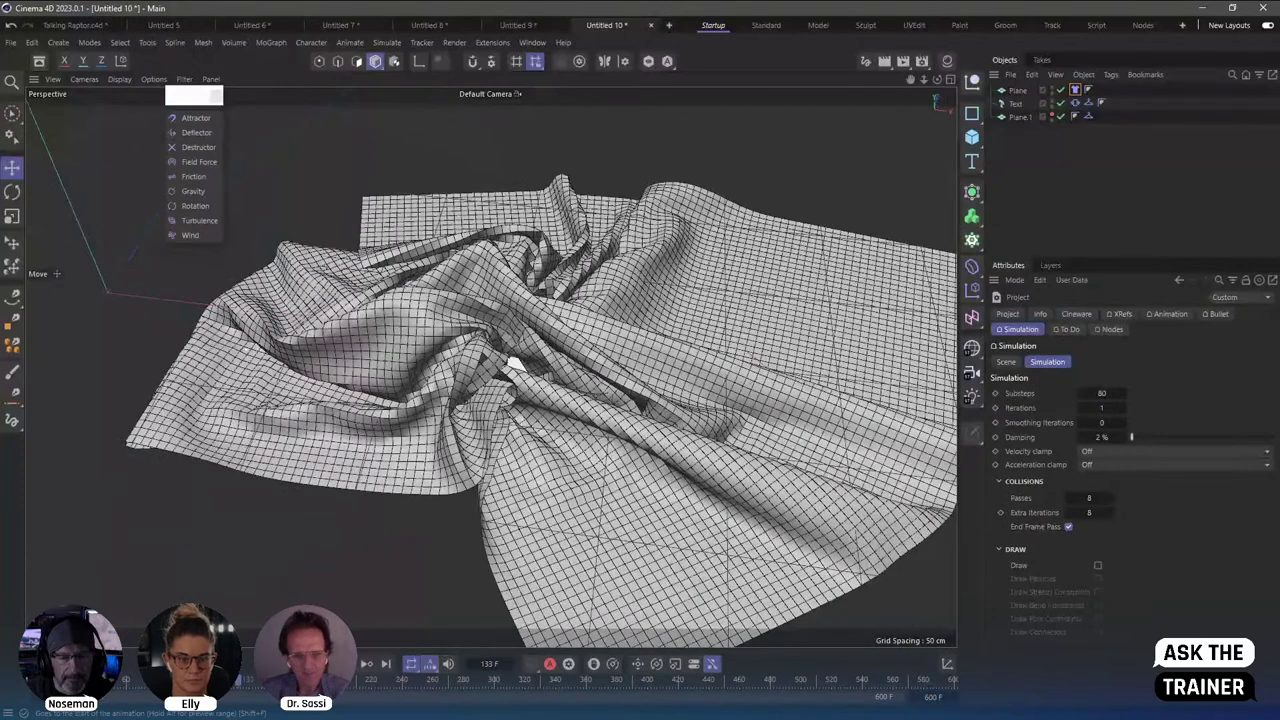
click(330, 664)
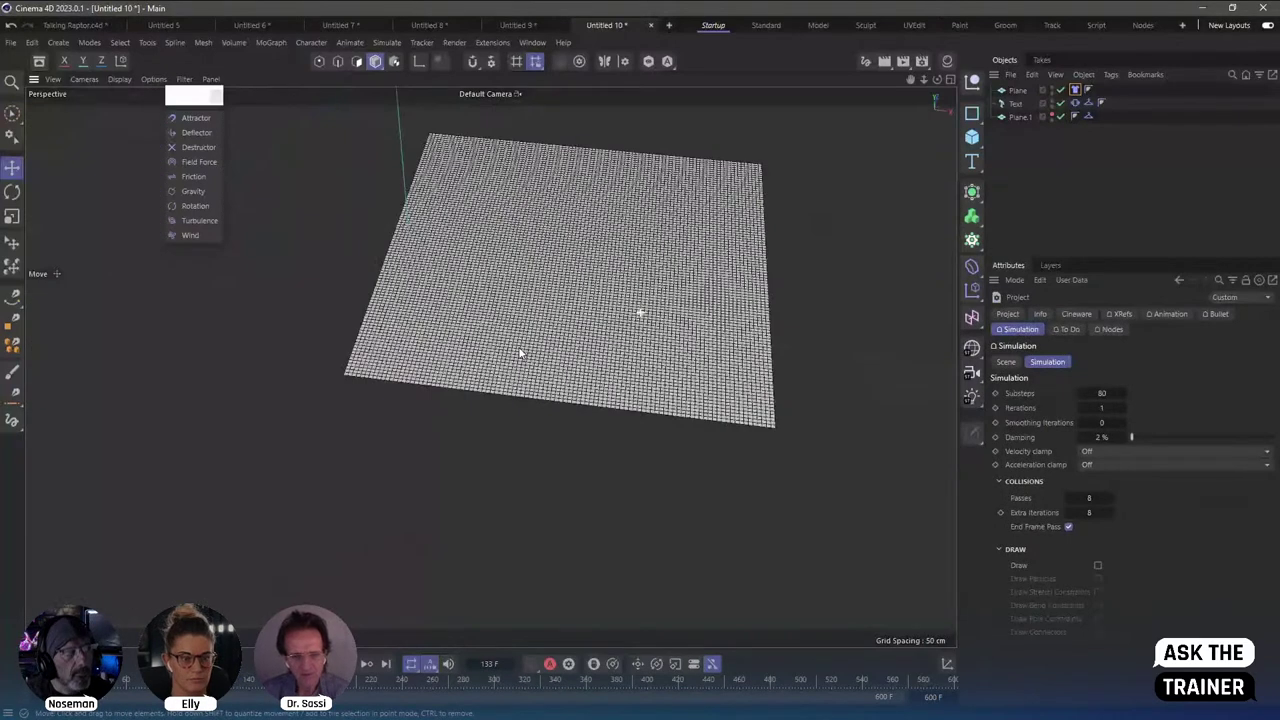
mouse_move(519, 352)
alt+mouse_down()
mouse_move(591, 394)
mouse_move(586, 407)
alt+mouse_up()
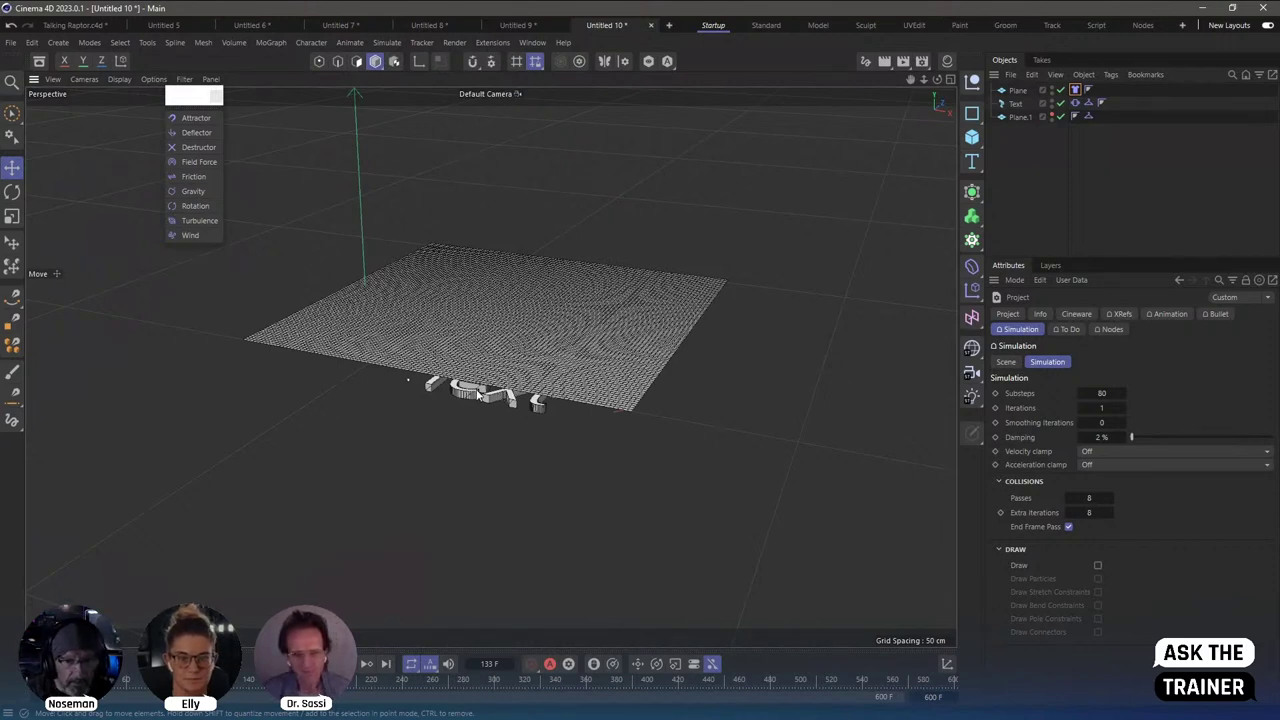
Switch the Text object's caps to Delaunay with 43.66 % density.
scroll(480, 395, up, 2)
scroll(572, 398, up, 3)
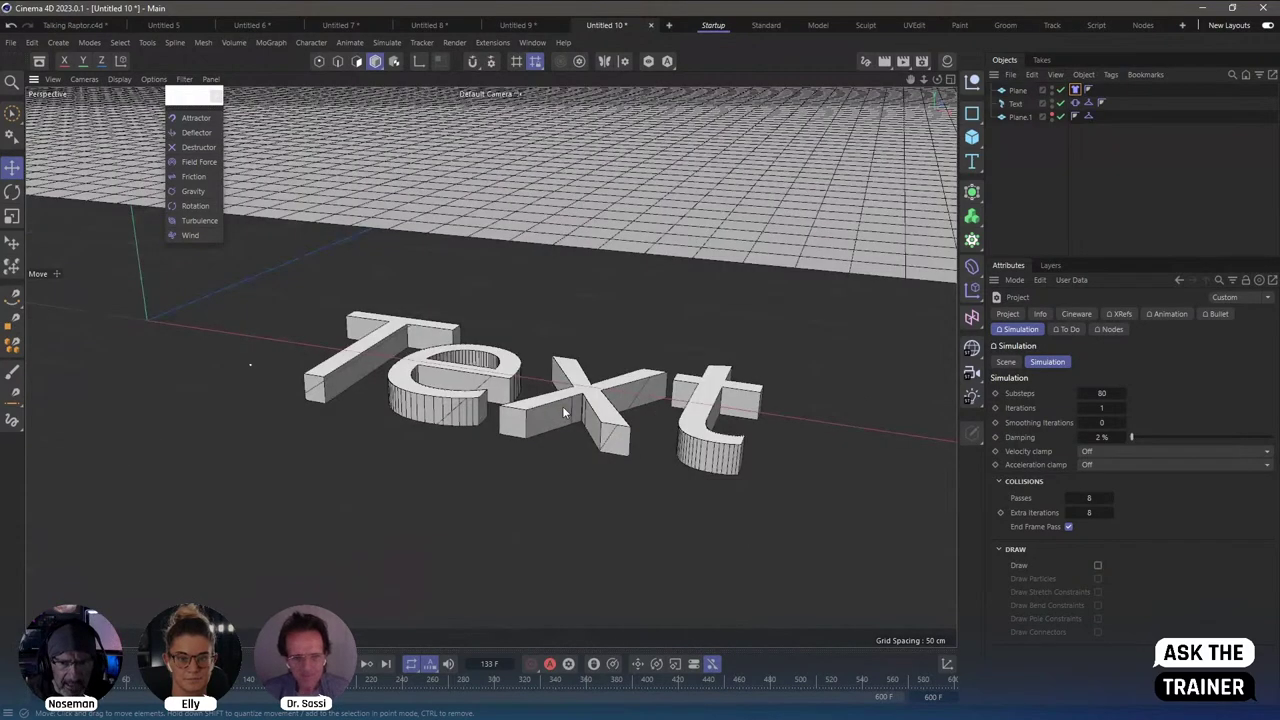
alt+drag(562, 406, 582, 396)
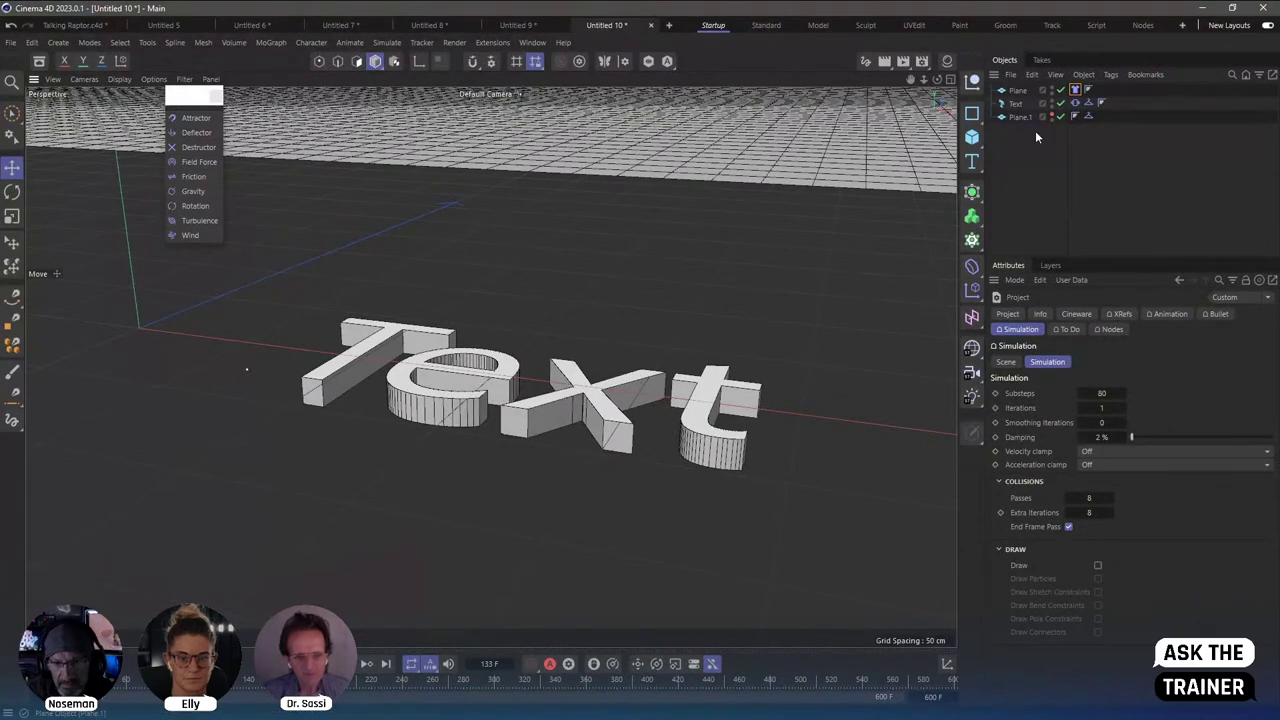
click(1015, 104)
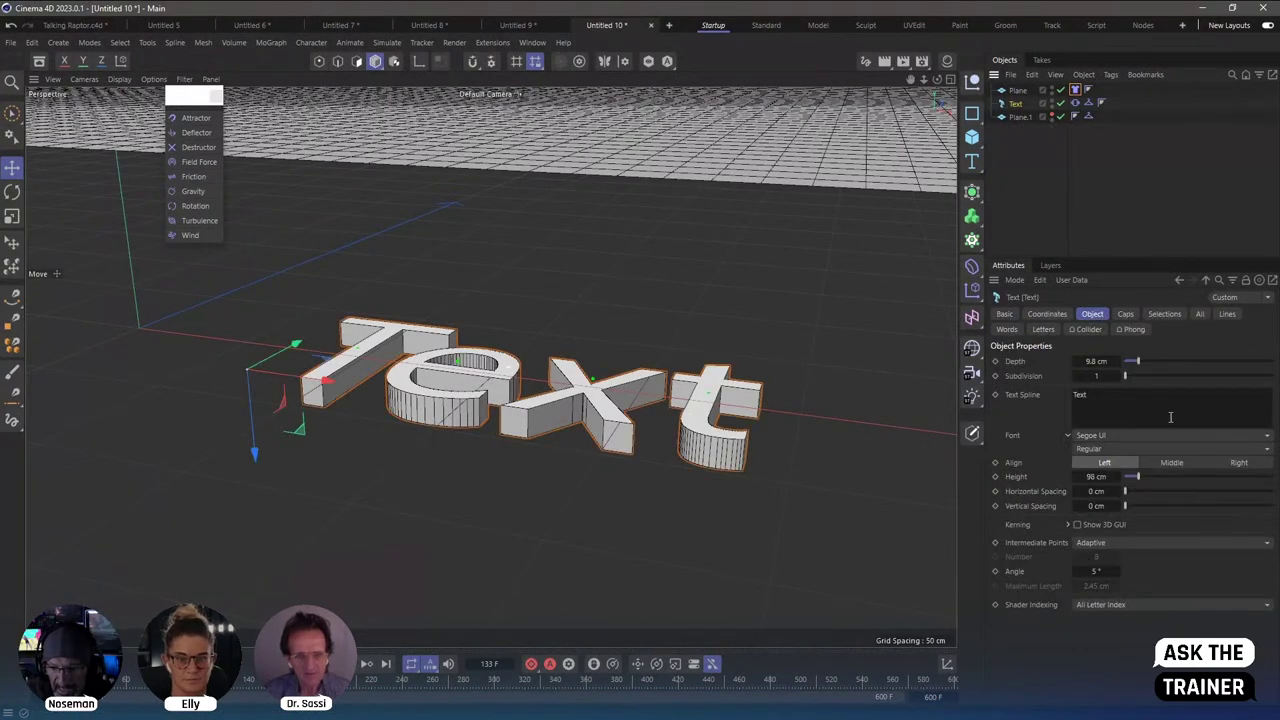
click(1125, 314)
click(1100, 566)
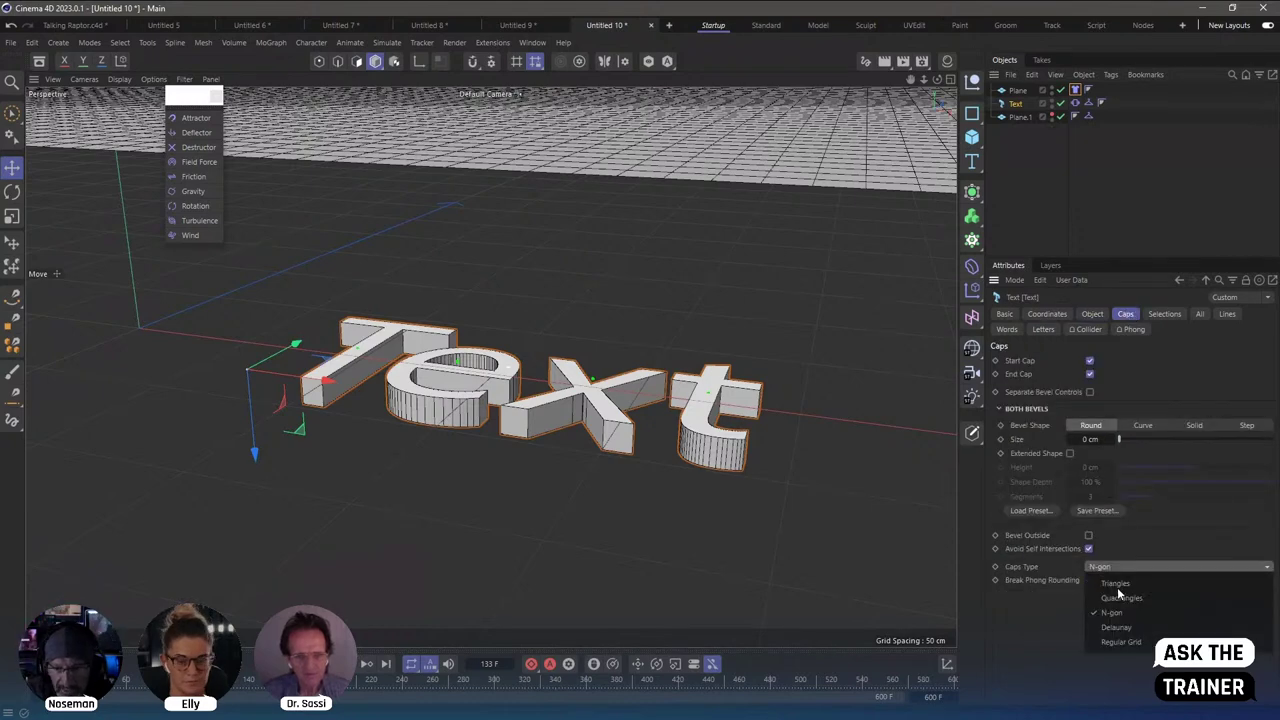
click(1141, 630)
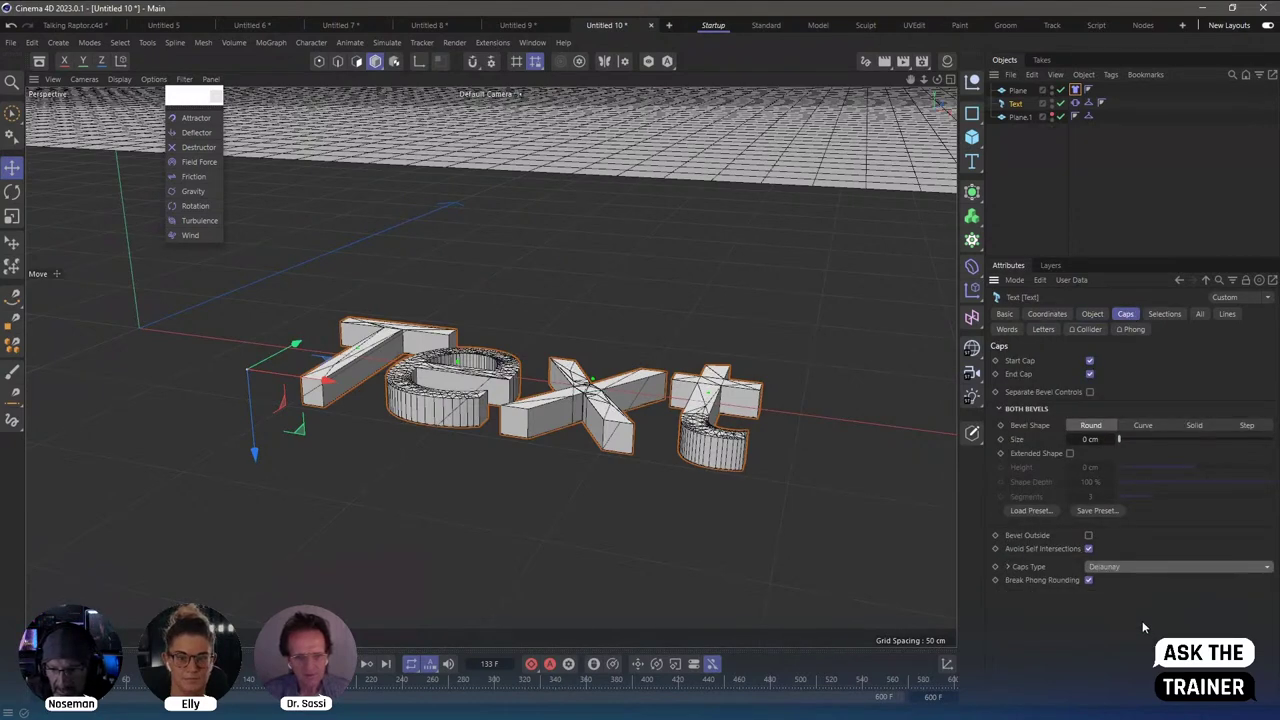
click(1008, 567)
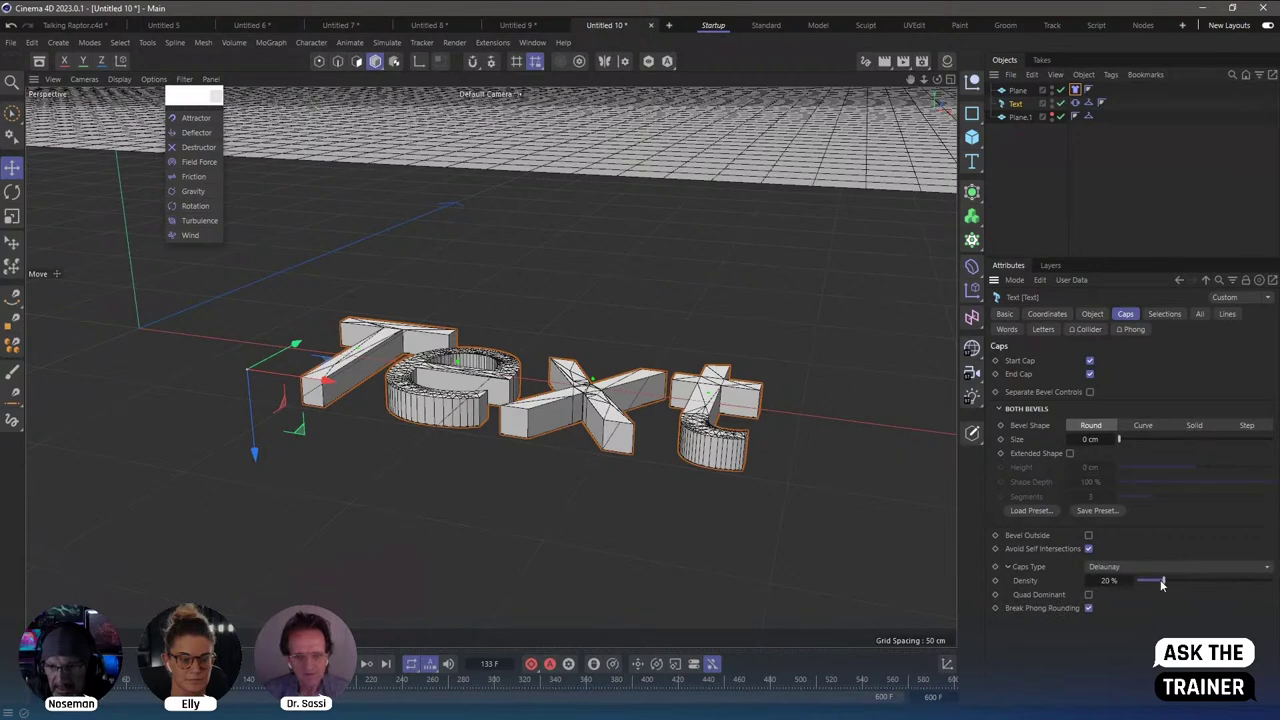
drag(1163, 580, 1196, 580)
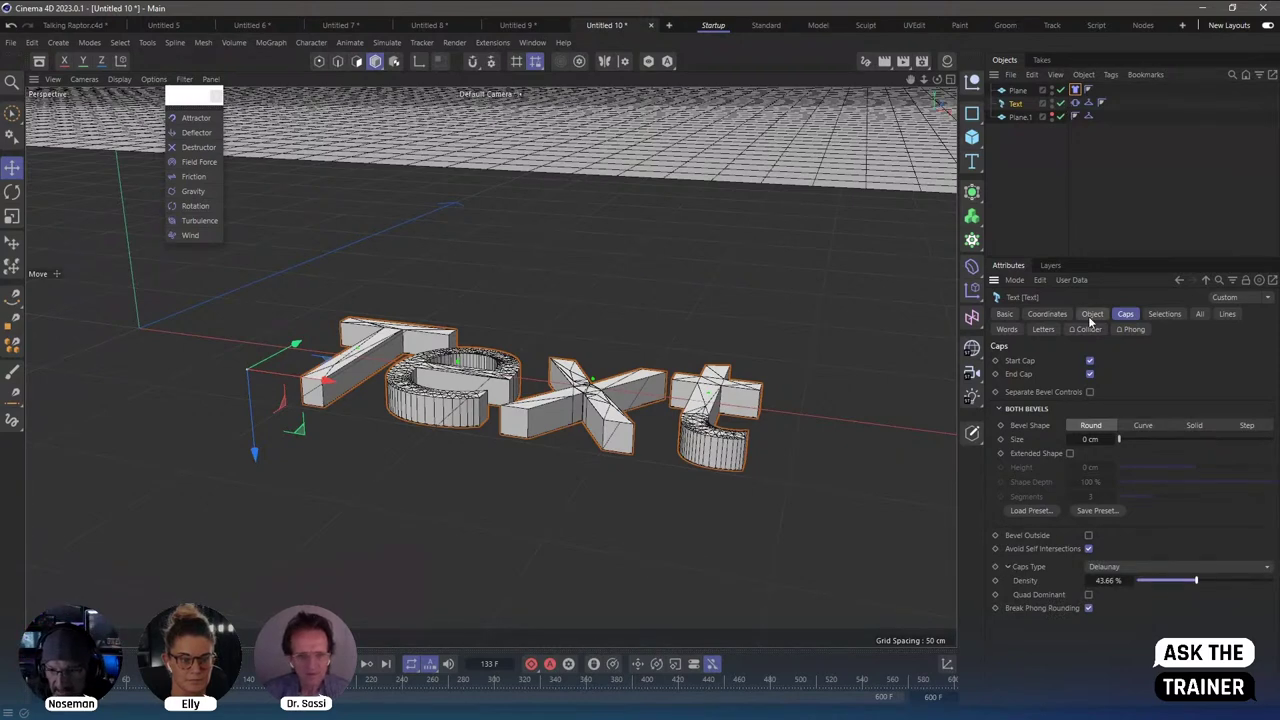
Set the Text's Intermediate Points to Subdivided, inspect the denser mesh, and rewind the simulation.
click(1091, 314)
click(1110, 542)
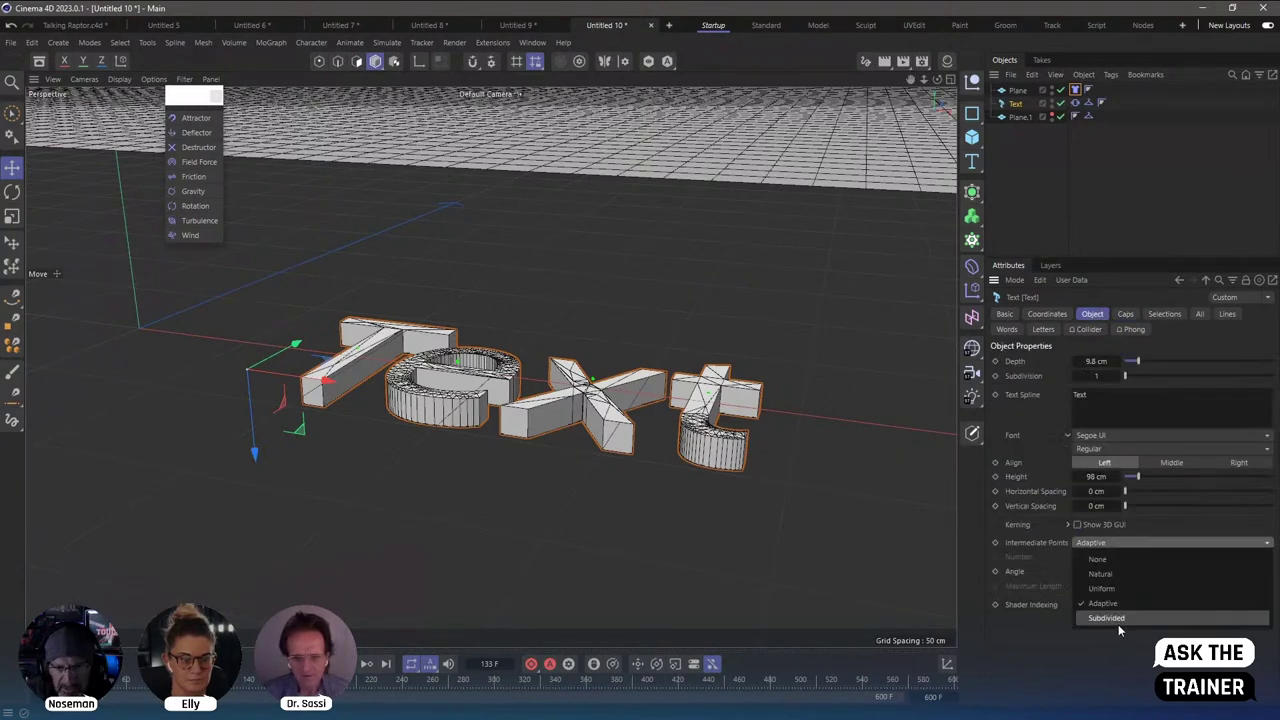
click(1118, 624)
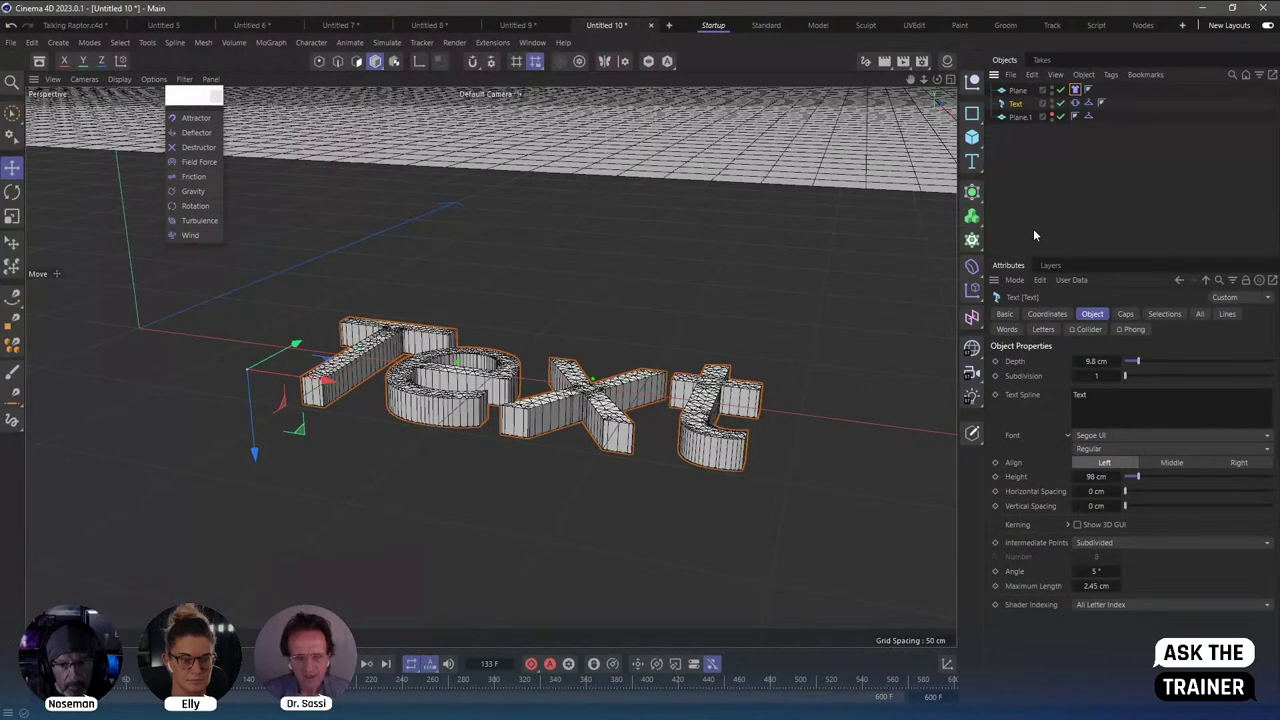
click(1033, 228)
mouse_move(673, 315)
alt+mouse_down()
mouse_move(600, 320)
mouse_move(627, 331)
alt+mouse_up()
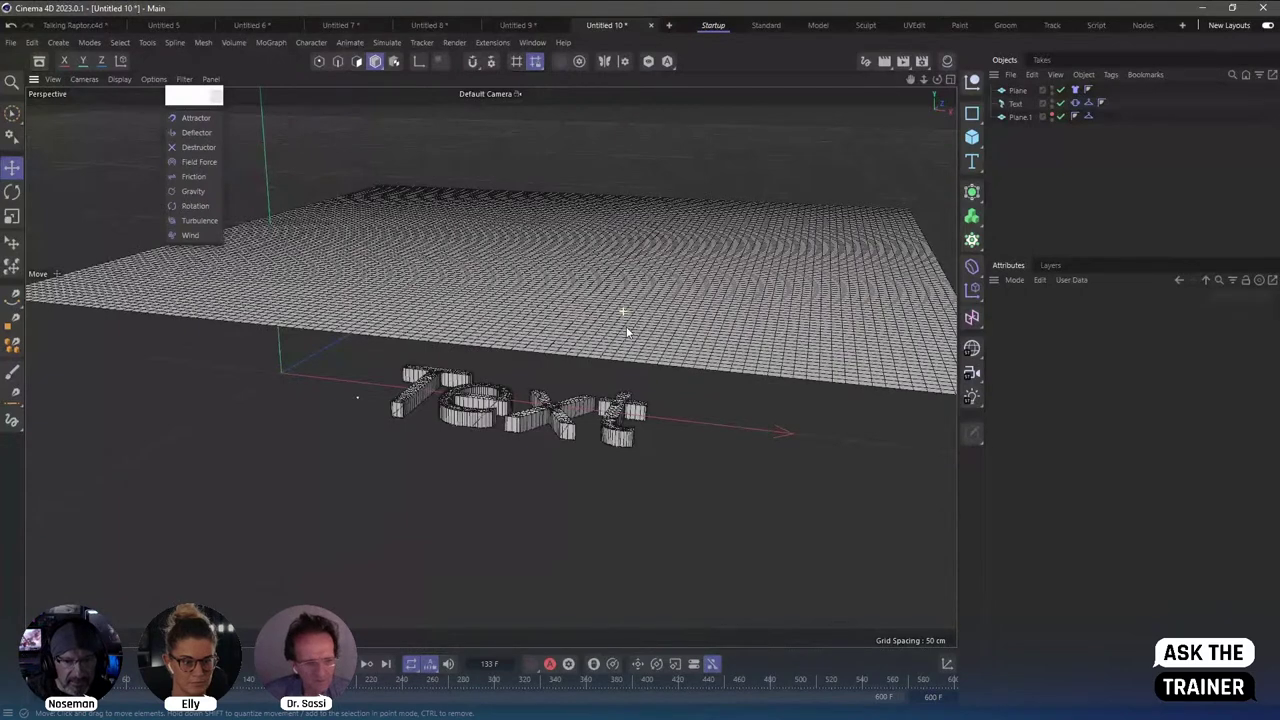
key(shift+f)
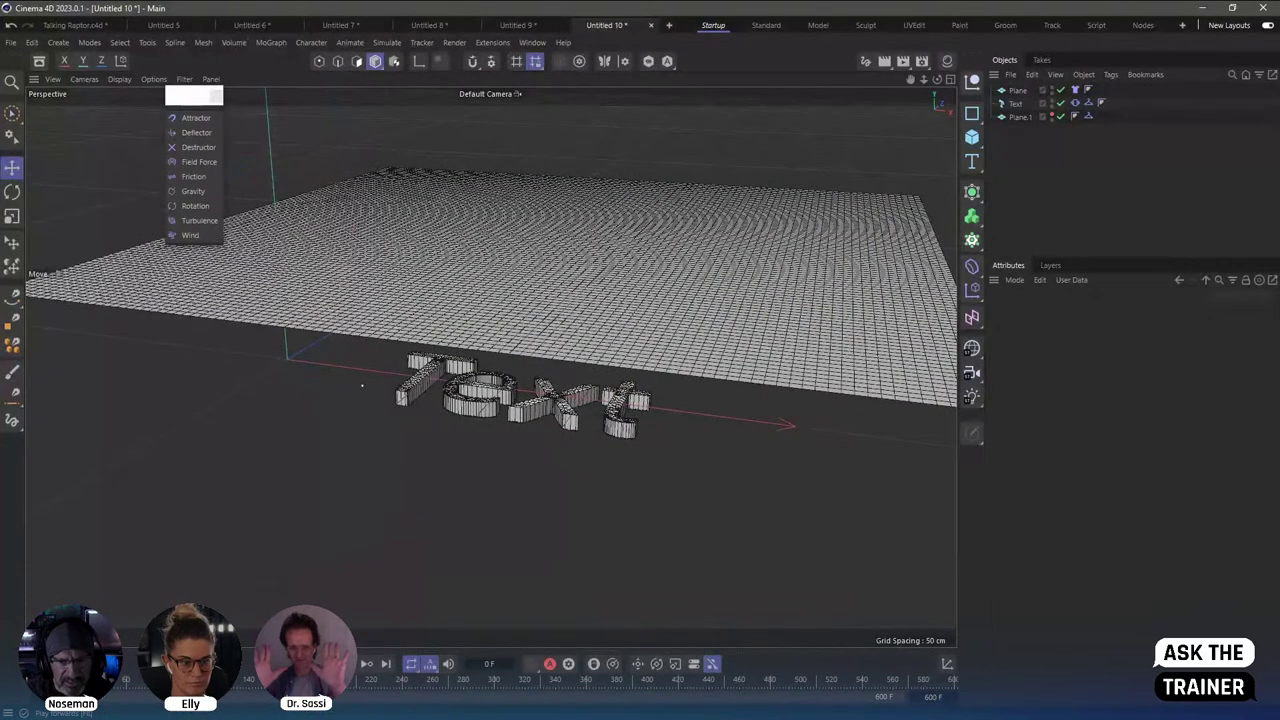
Play the cloth simulation over the subdivided text and orbit around the plane and letters.
key(F8)
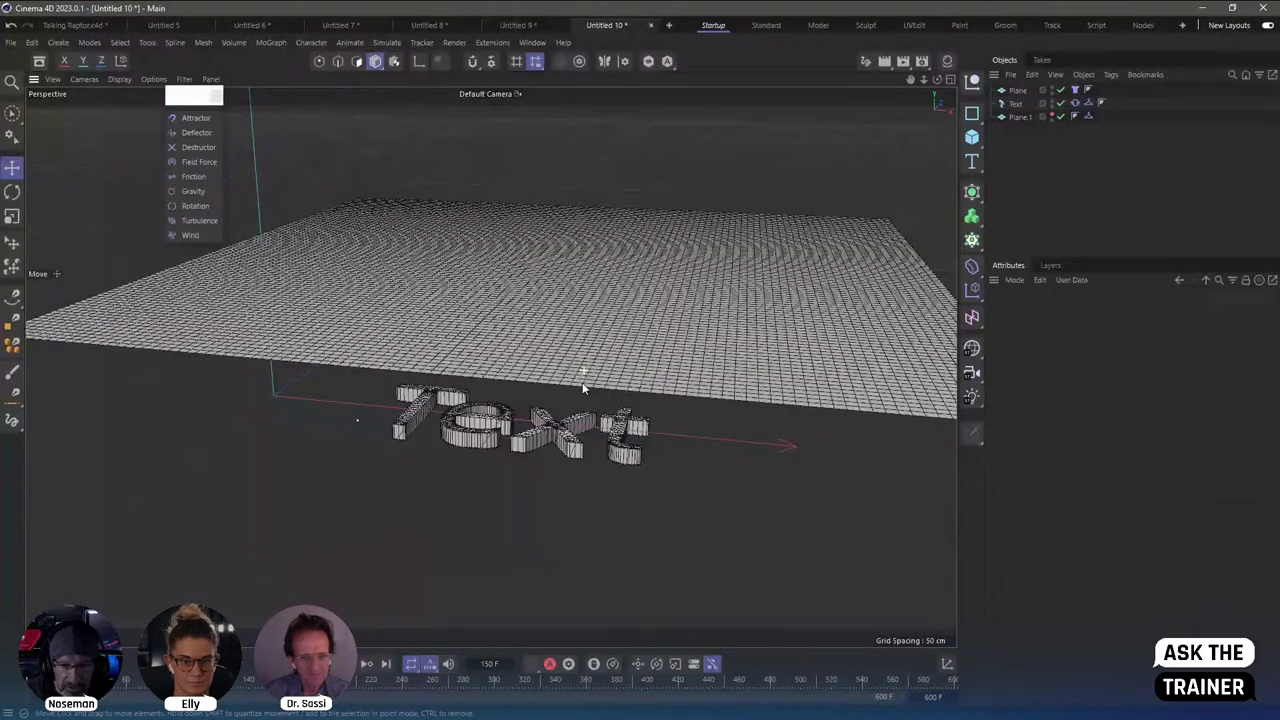
alt+drag(582, 382, 1017, 140)
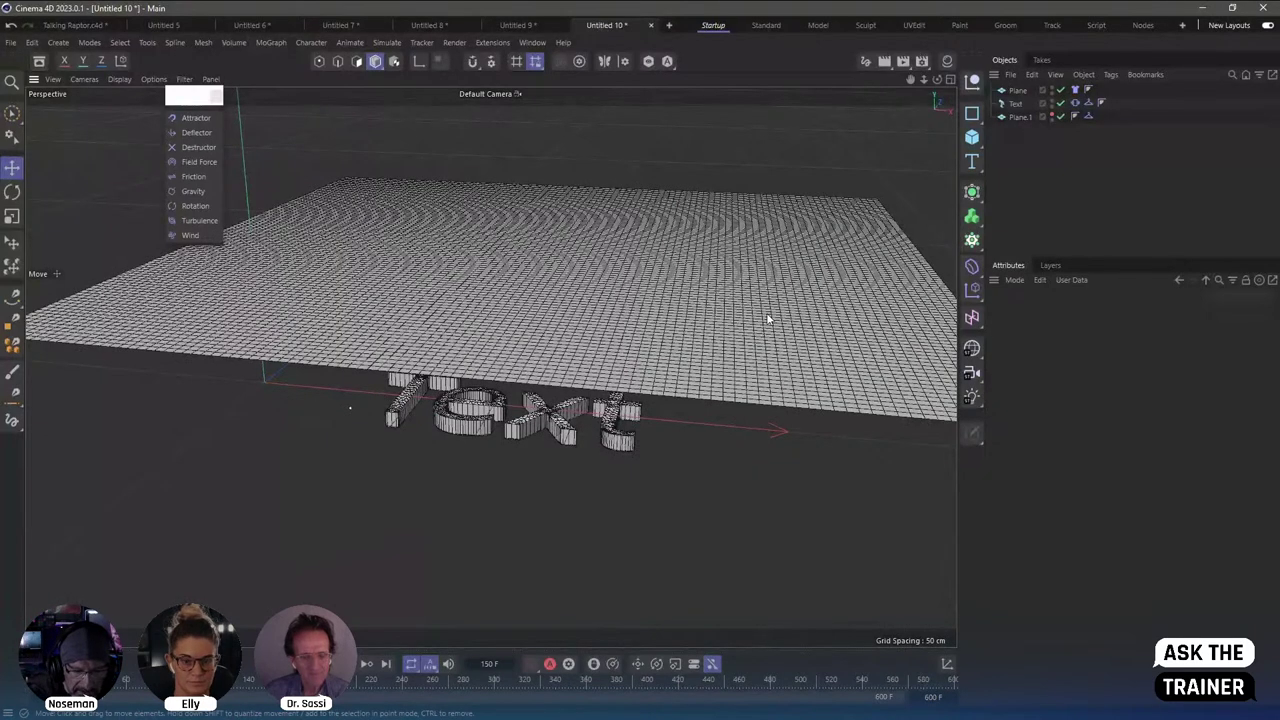
Use Substeps 20, collision Passes 2 and Extra Iterations 0, then run the cloth simulation.
key(ctrl+d)
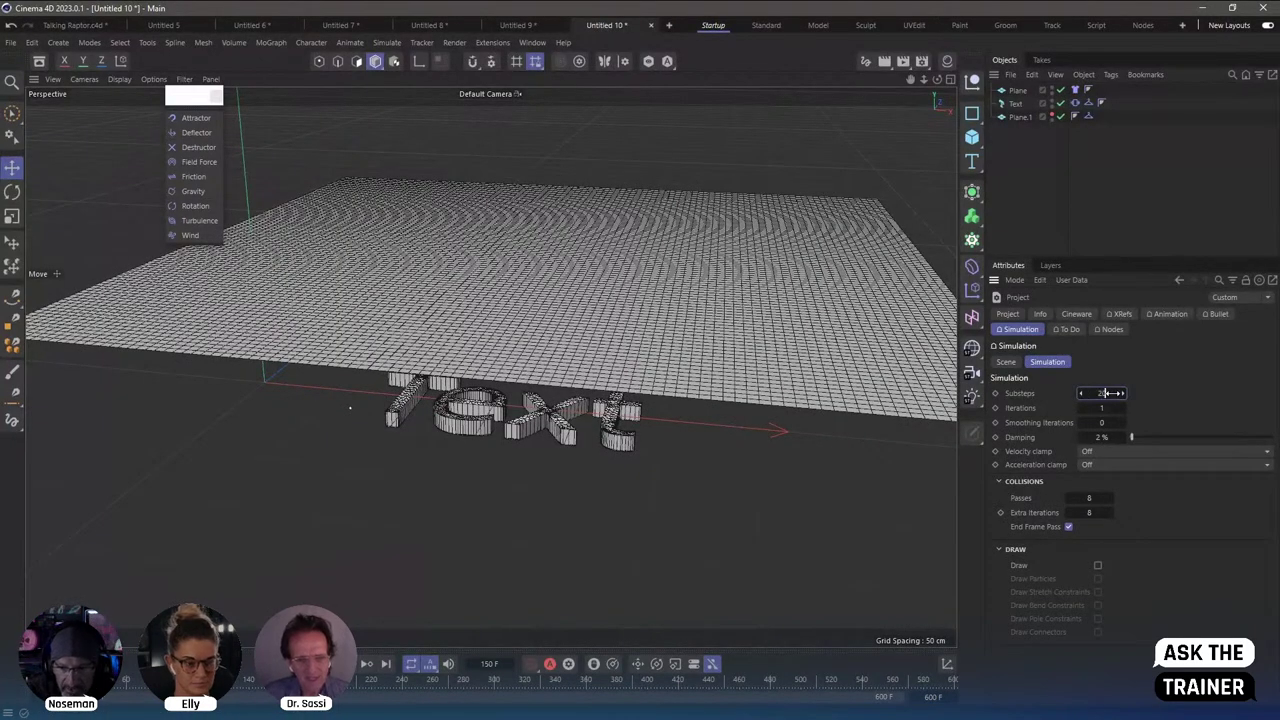
click(1100, 497)
text(2)
key(Tab)
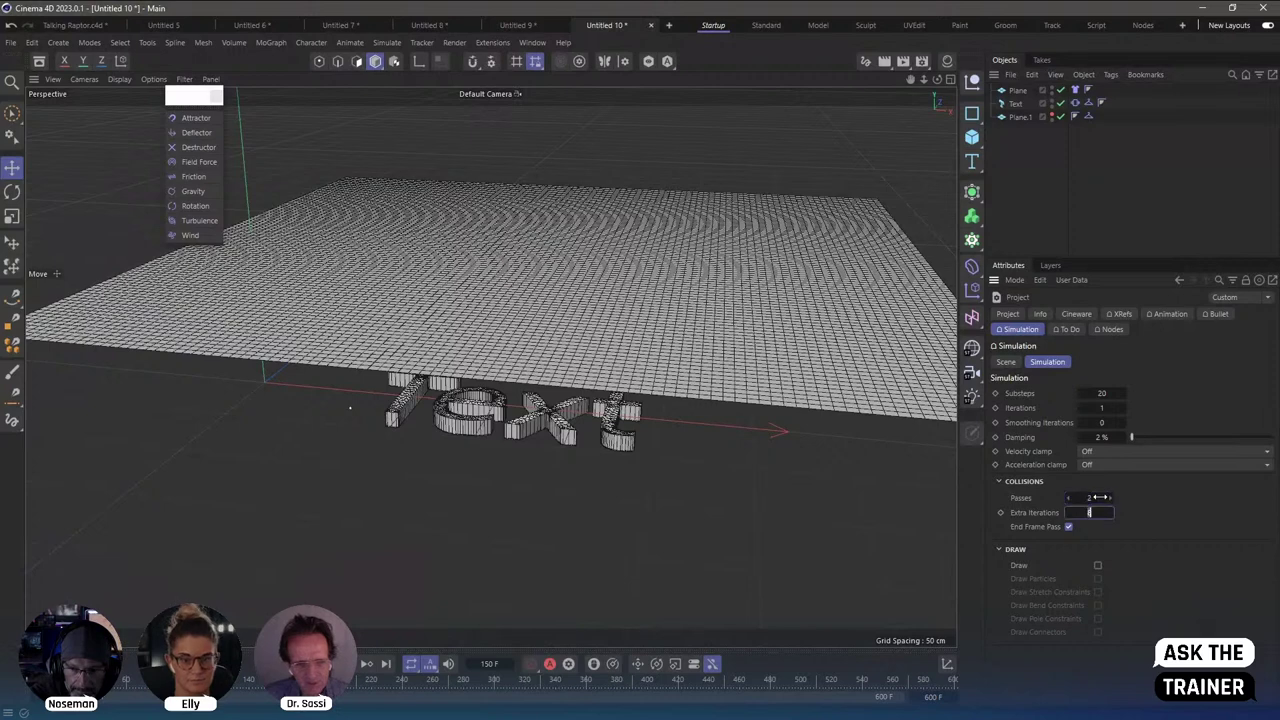
key(Return)
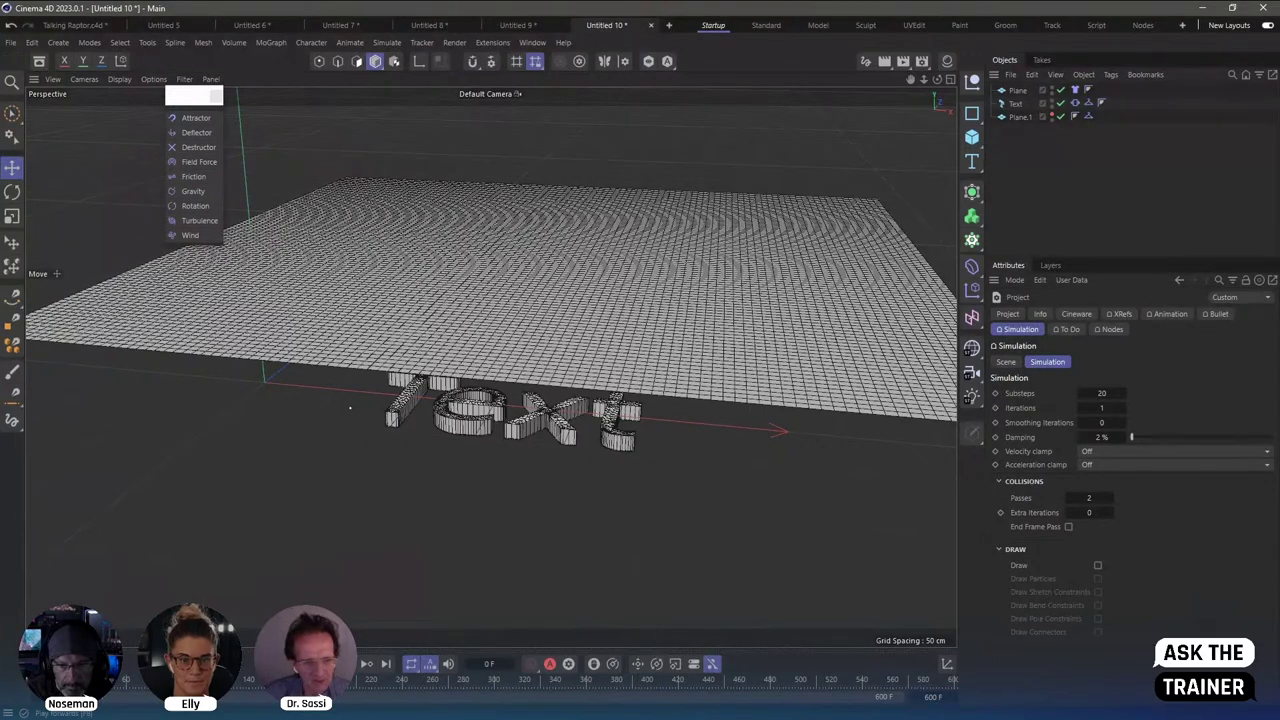
key(F8)
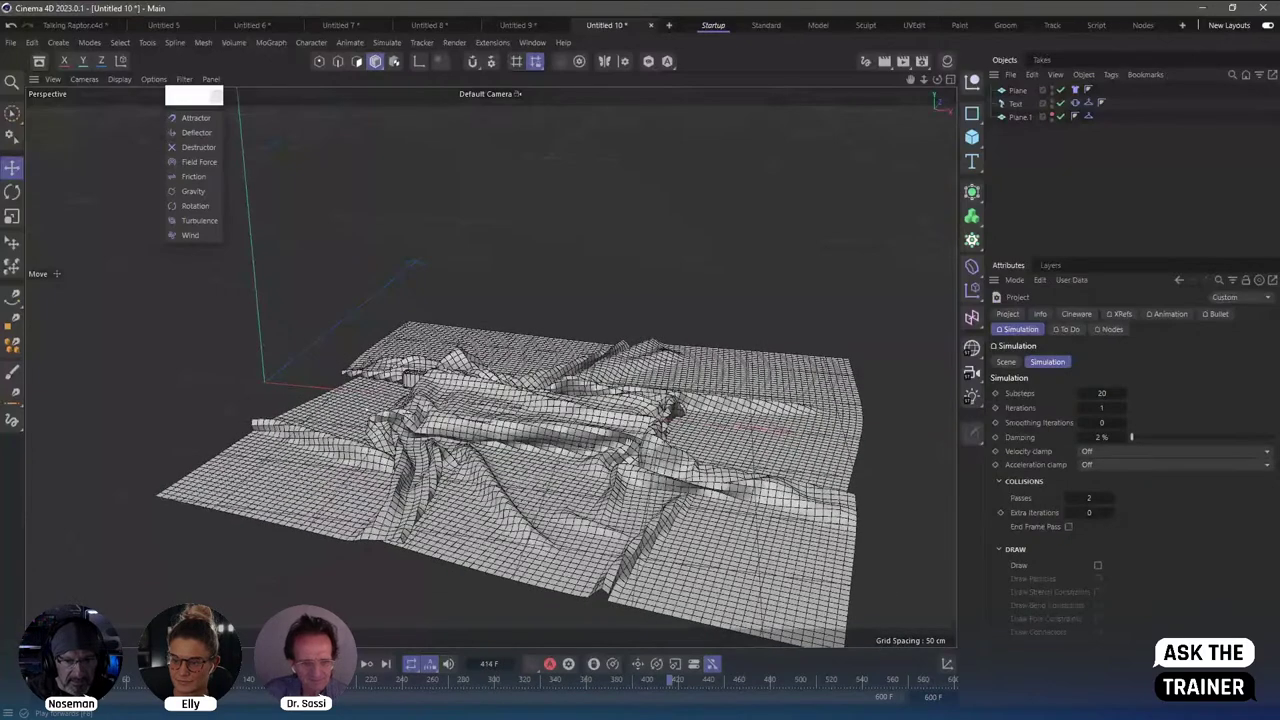
Rewind the cloth to its flat start, orbit higher, and frame the whole plane.
click(346, 663)
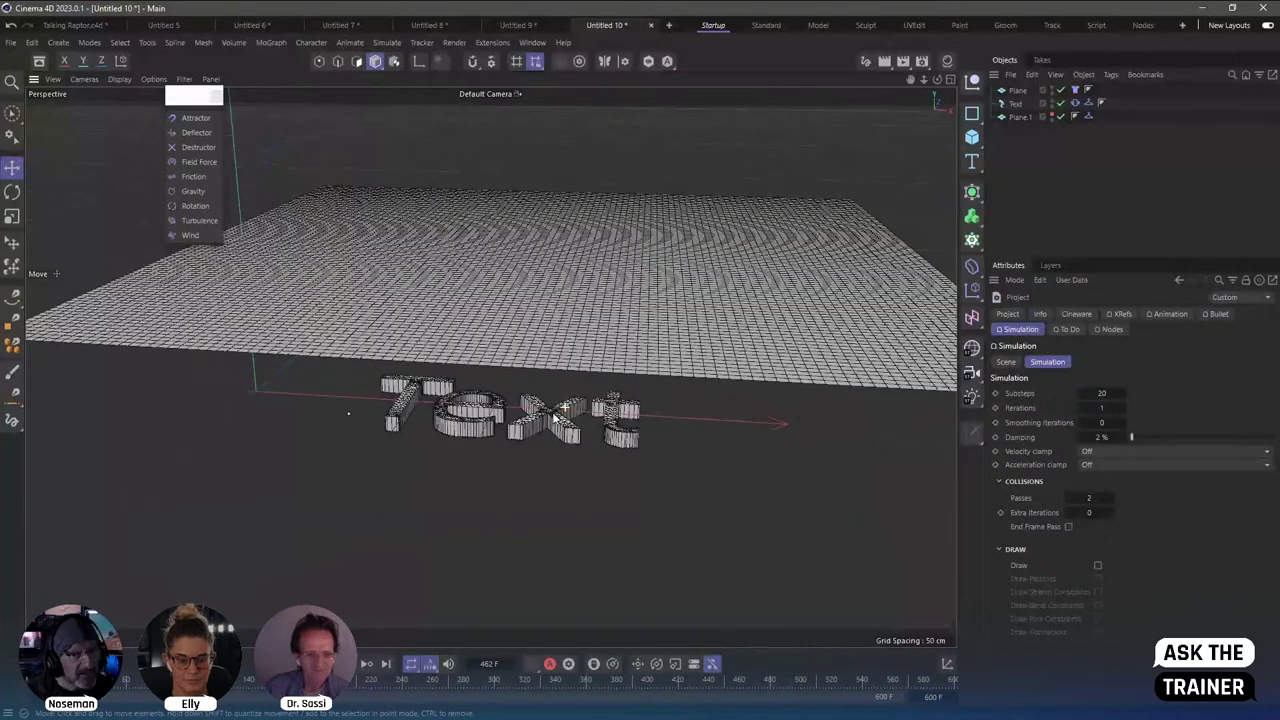
alt+drag(565, 410, 549, 315)
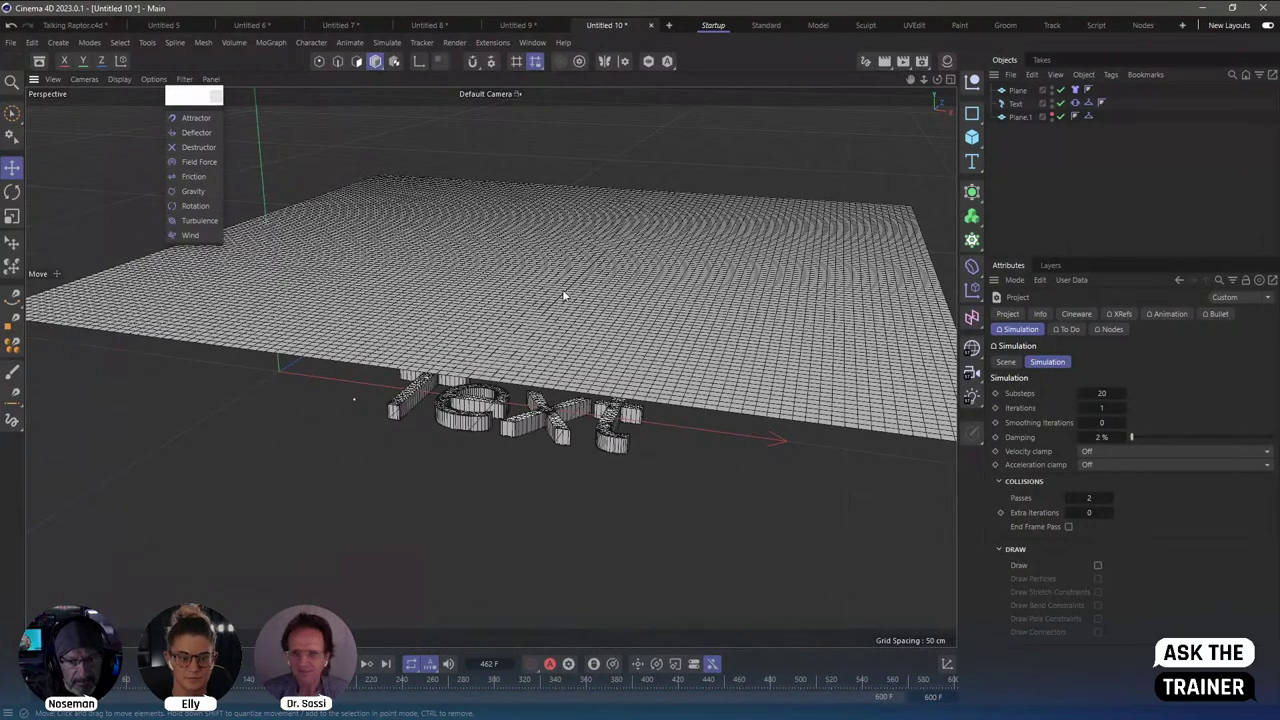
key(h)
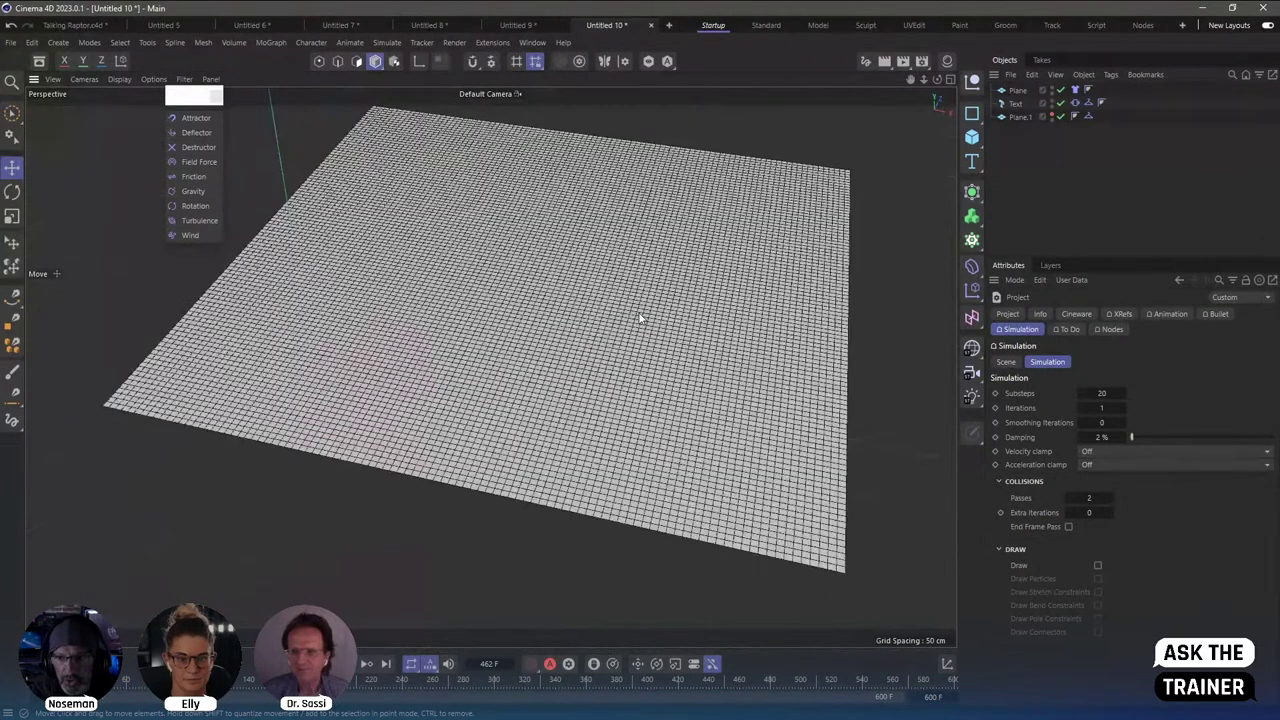
Review the Plane's cloth settings and add a new Null object to the scene.
click(1018, 90)
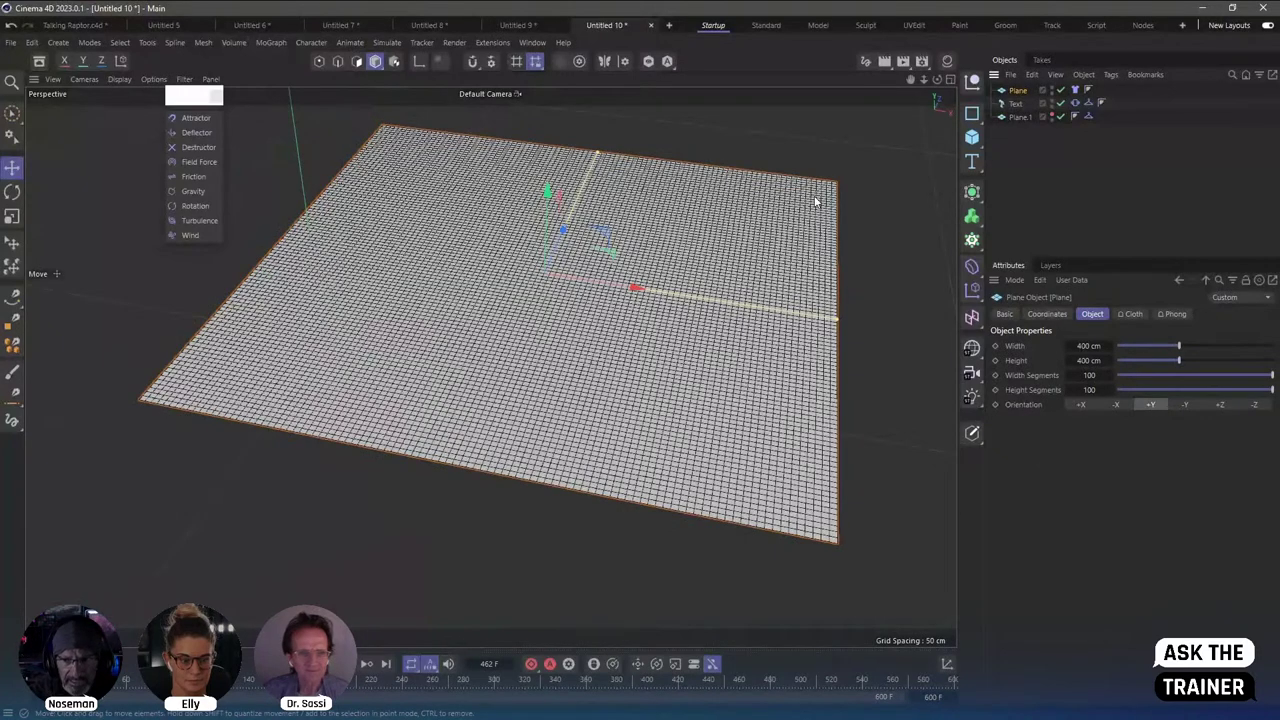
click(1075, 90)
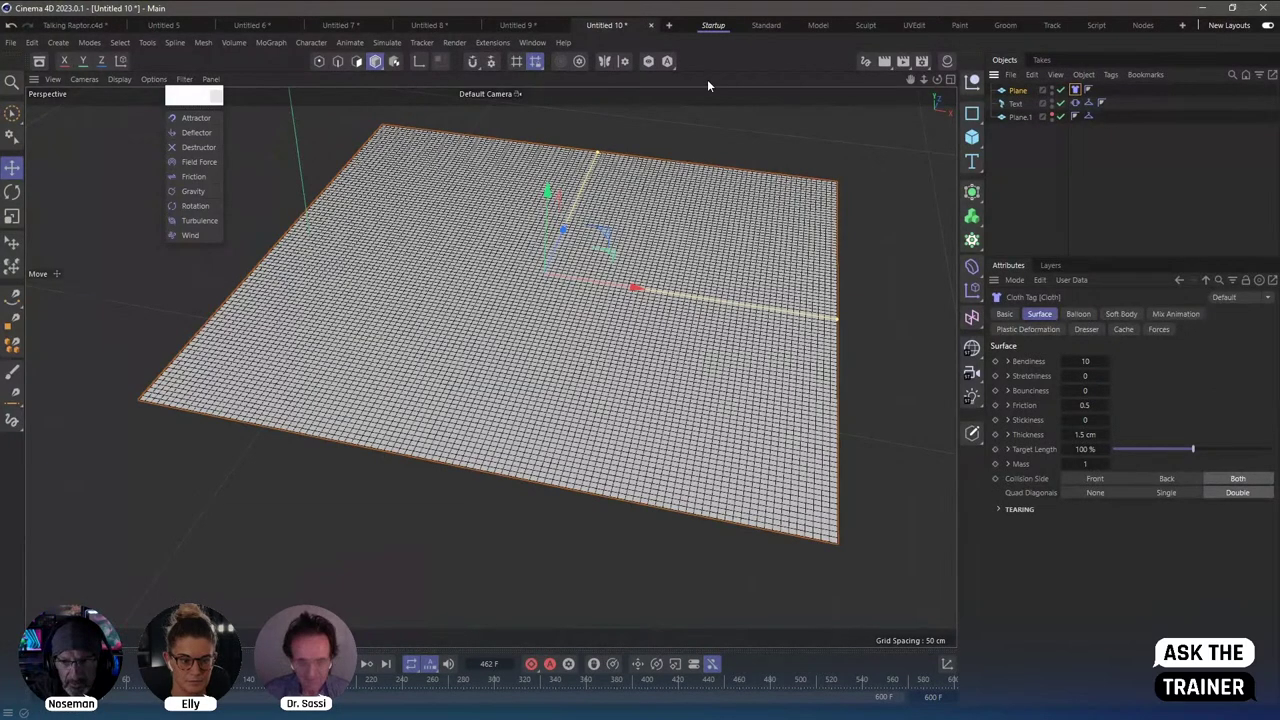
key(alt+n)
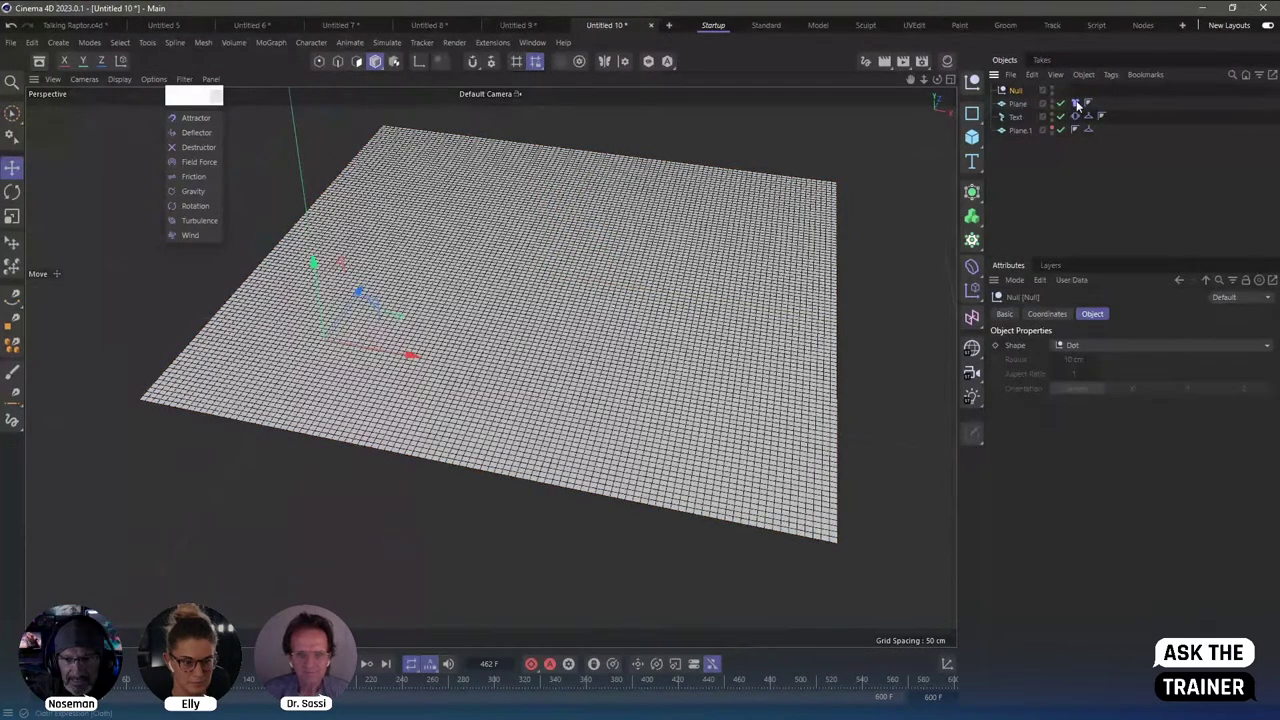
Wrap the Plane in a Polygon Reduction generator with Reduction Strength at 70%.
click(1018, 104)
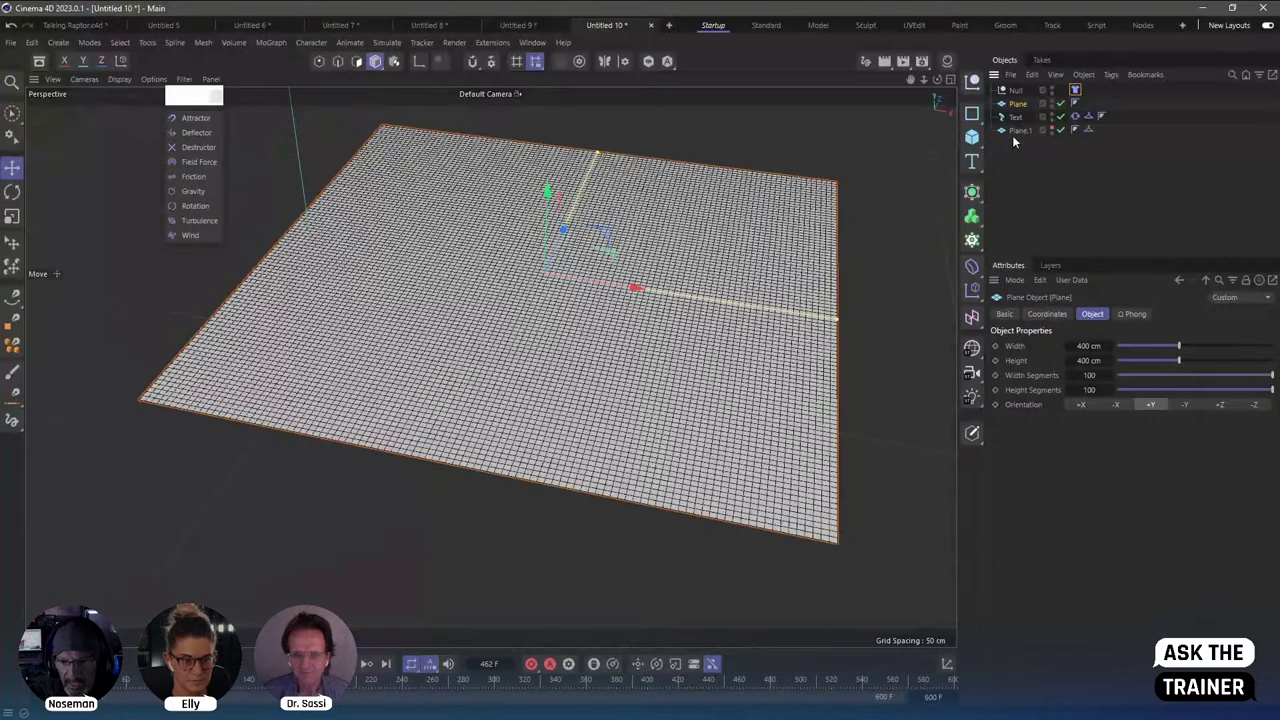
click(972, 191)
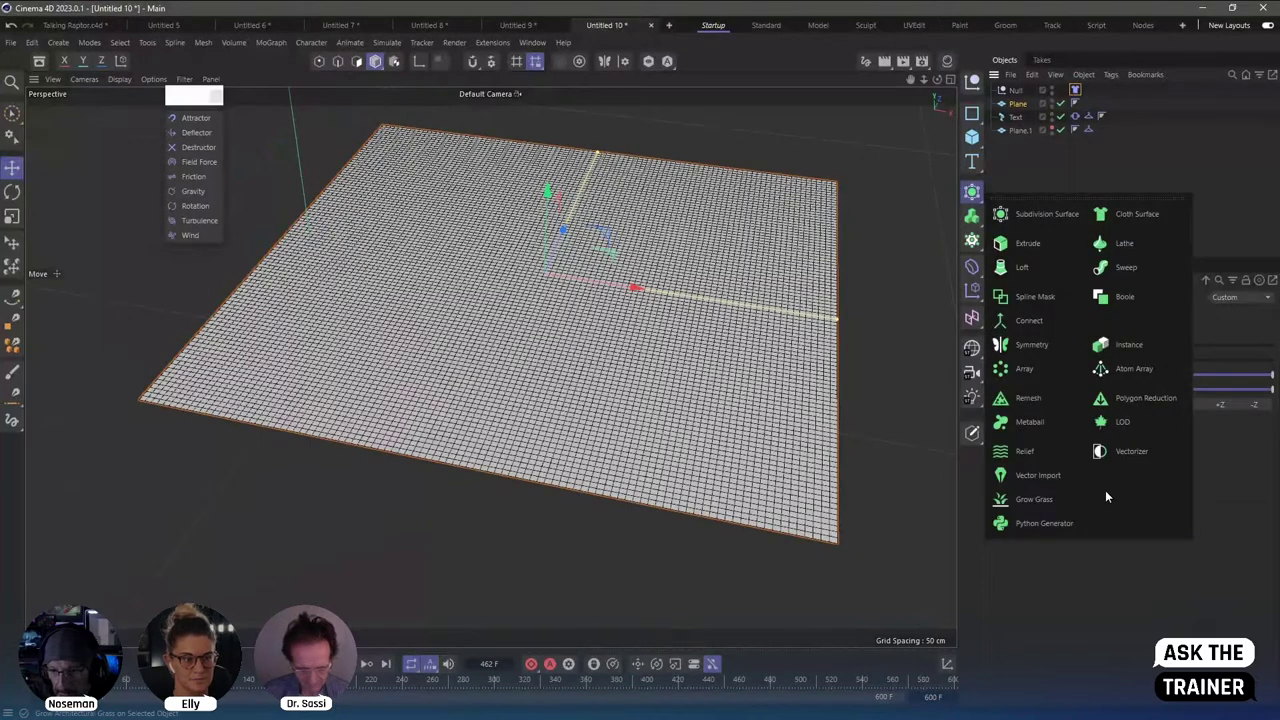
alt+click(1120, 400)
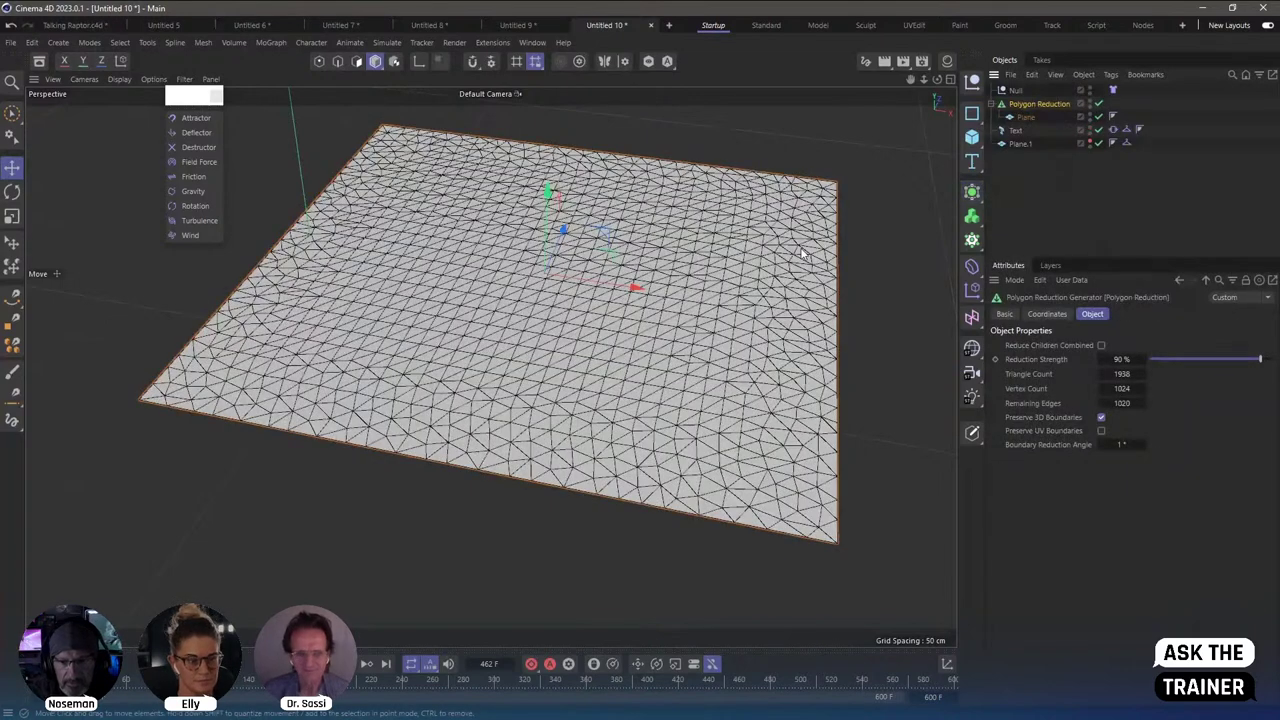
alt+drag(759, 259, 790, 240)
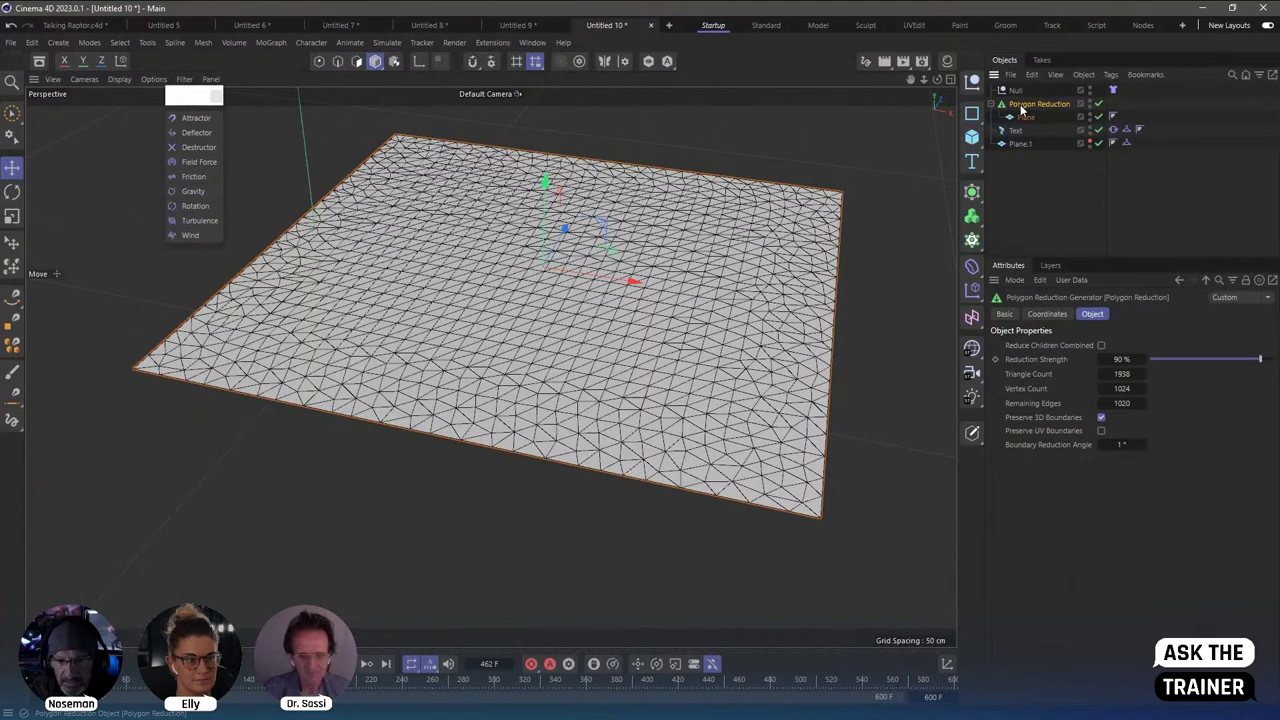
click(1248, 363)
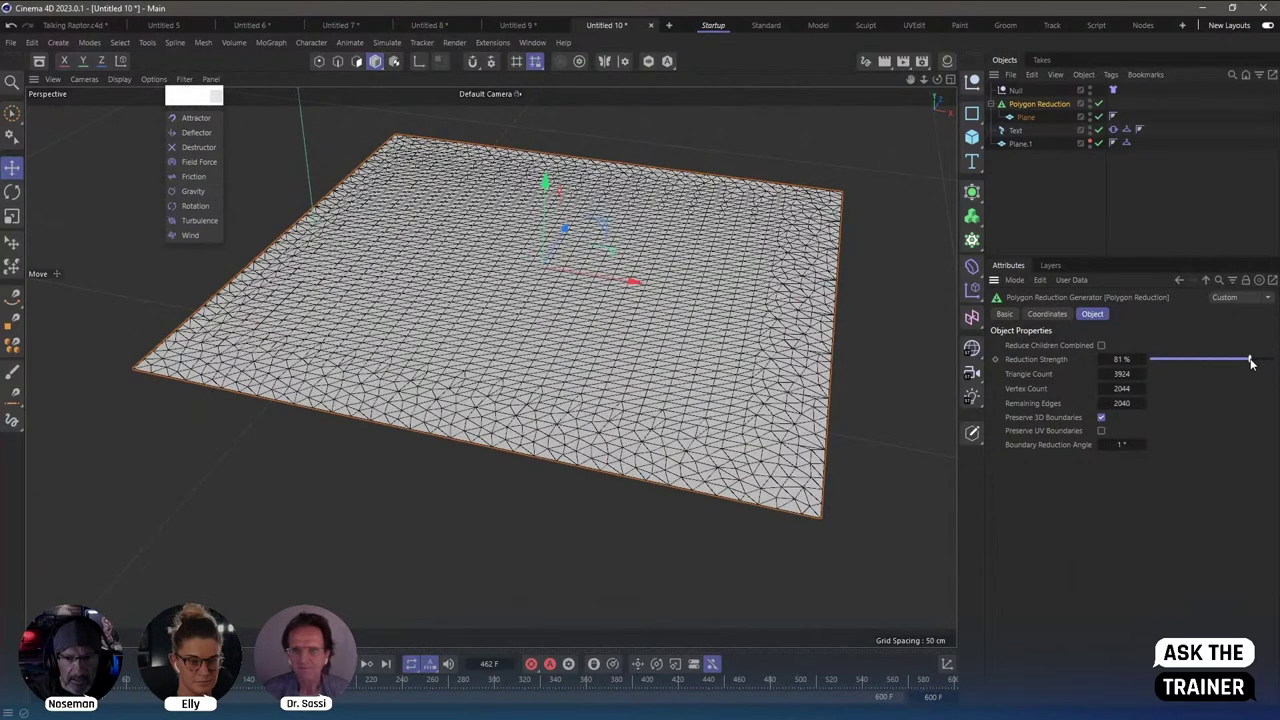
drag(1250, 363, 1235, 359)
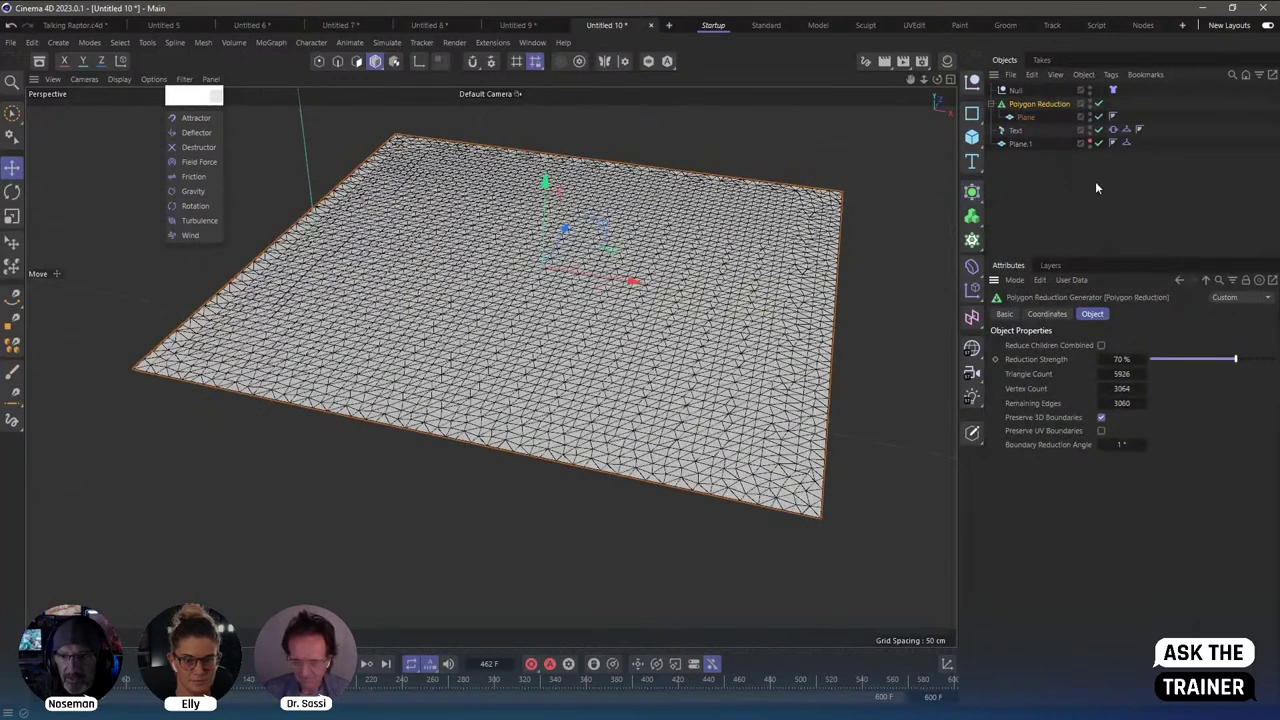
click(1113, 103)
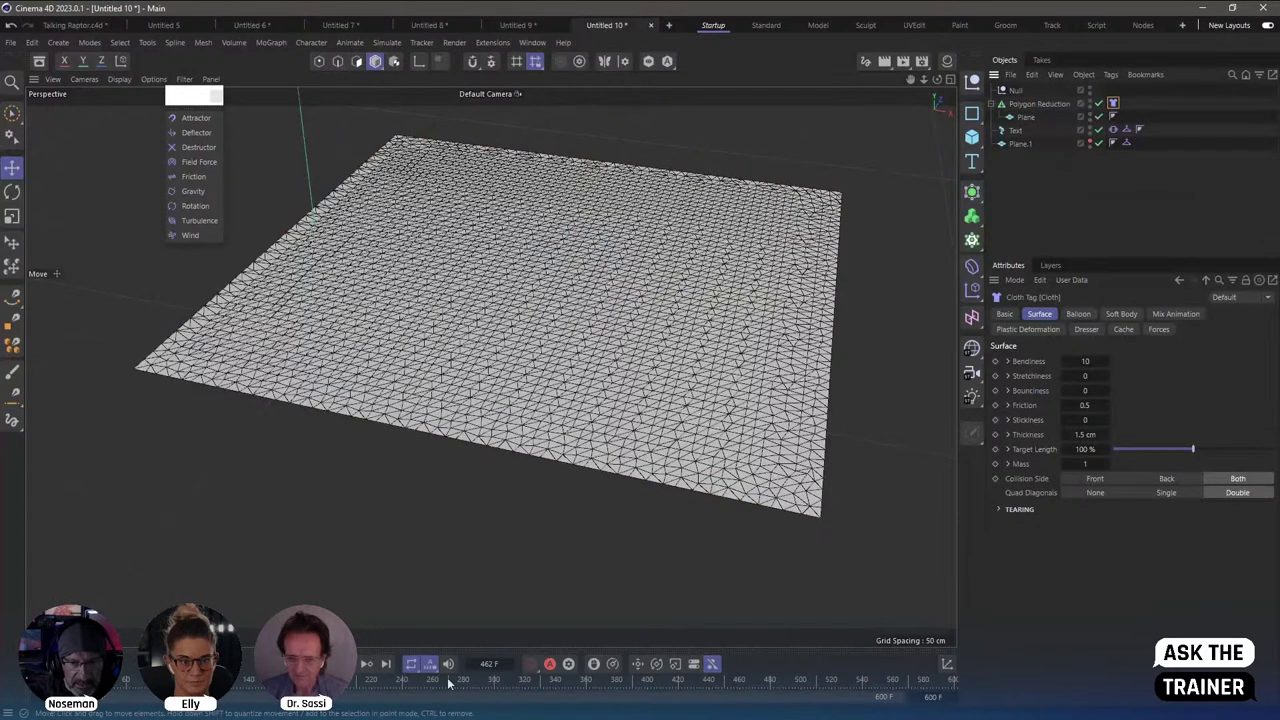
Play the triangulated cloth simulation from the start and orbit to watch it drape.
key(shift+f)
key(F8)
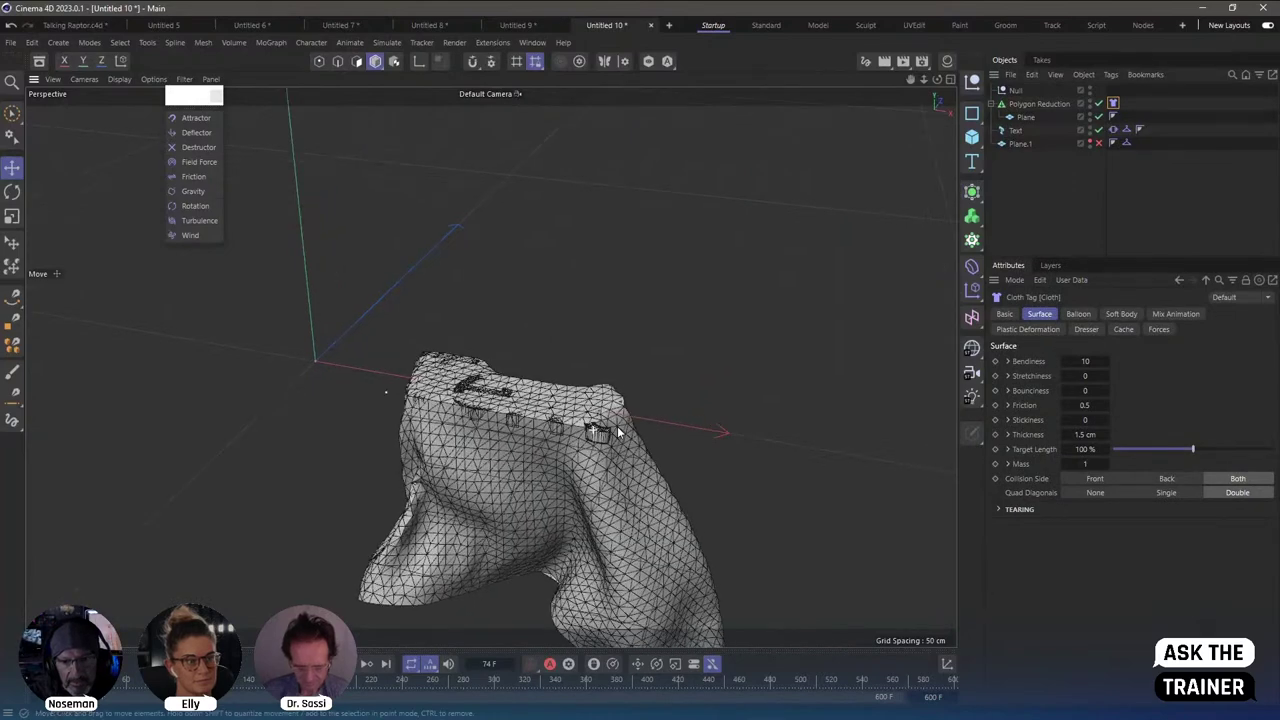
scroll(744, 396, up, 10)
mouse_move(744, 396)
alt+mouse_down()
mouse_move(795, 401)
mouse_move(622, 400)
mouse_move(602, 348)
alt+mouse_up()
scroll(795, 401, down, 10)
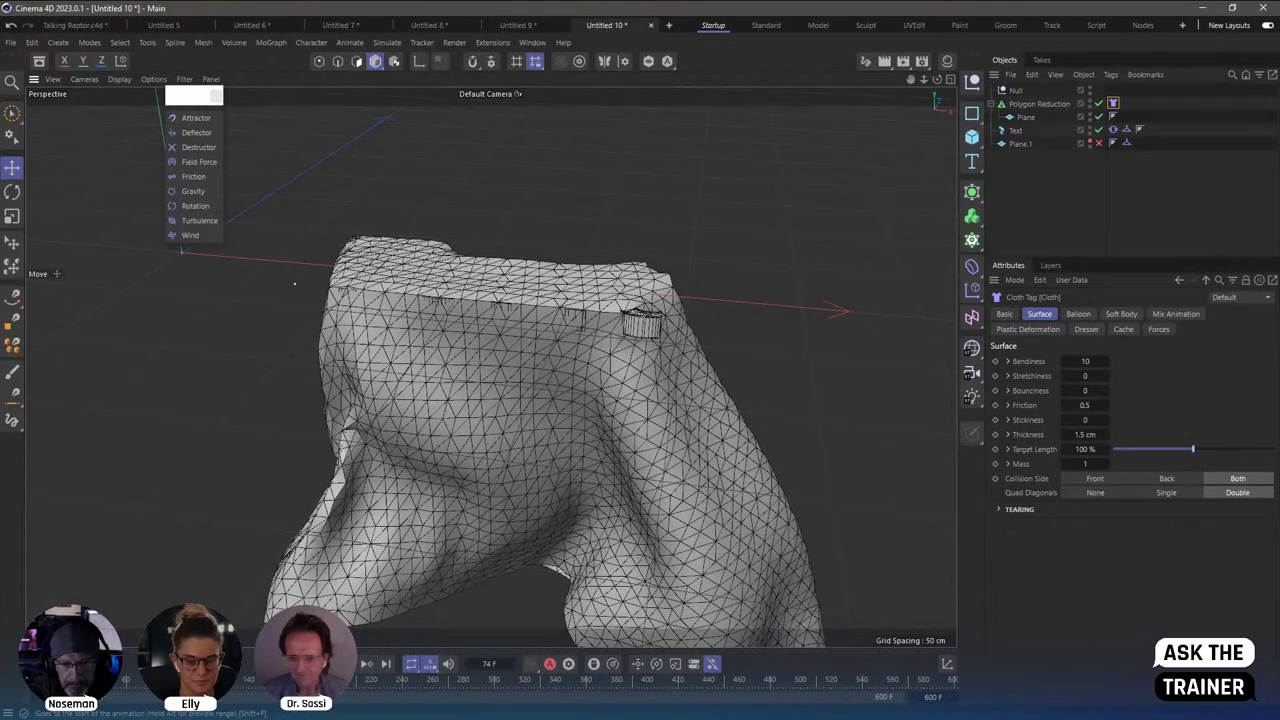
Rewind and replay the simulation, then select the Polygon Reduction object.
click(290, 663)
click(366, 663)
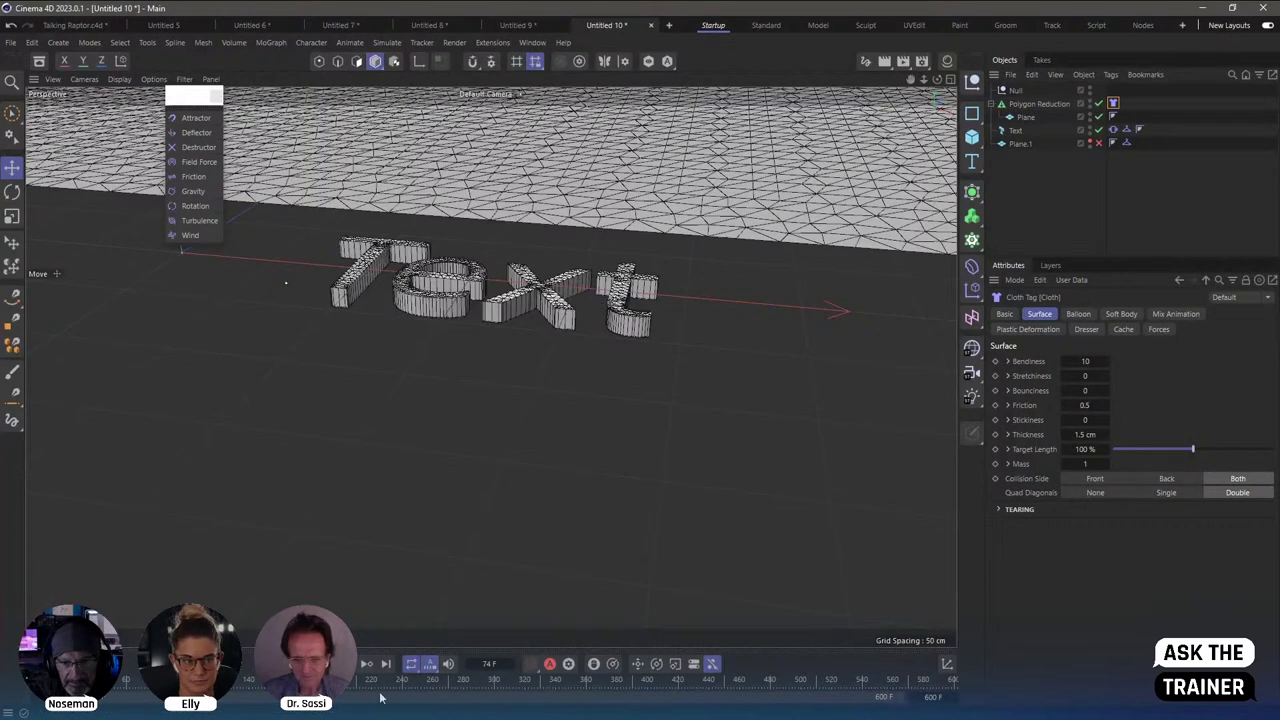
click(1036, 103)
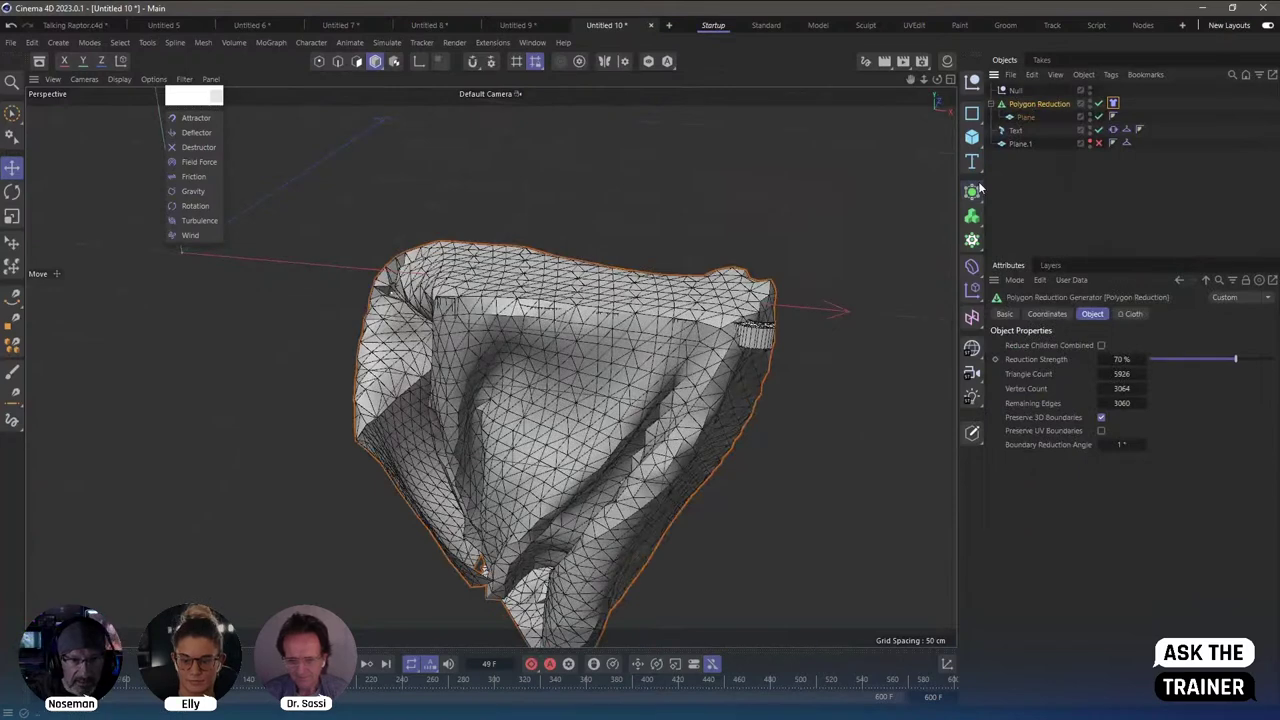
Wrap the reduced cloth in a Subdivision Surface and use Gouraud Shading.
alt+click(971, 191)
click(119, 79)
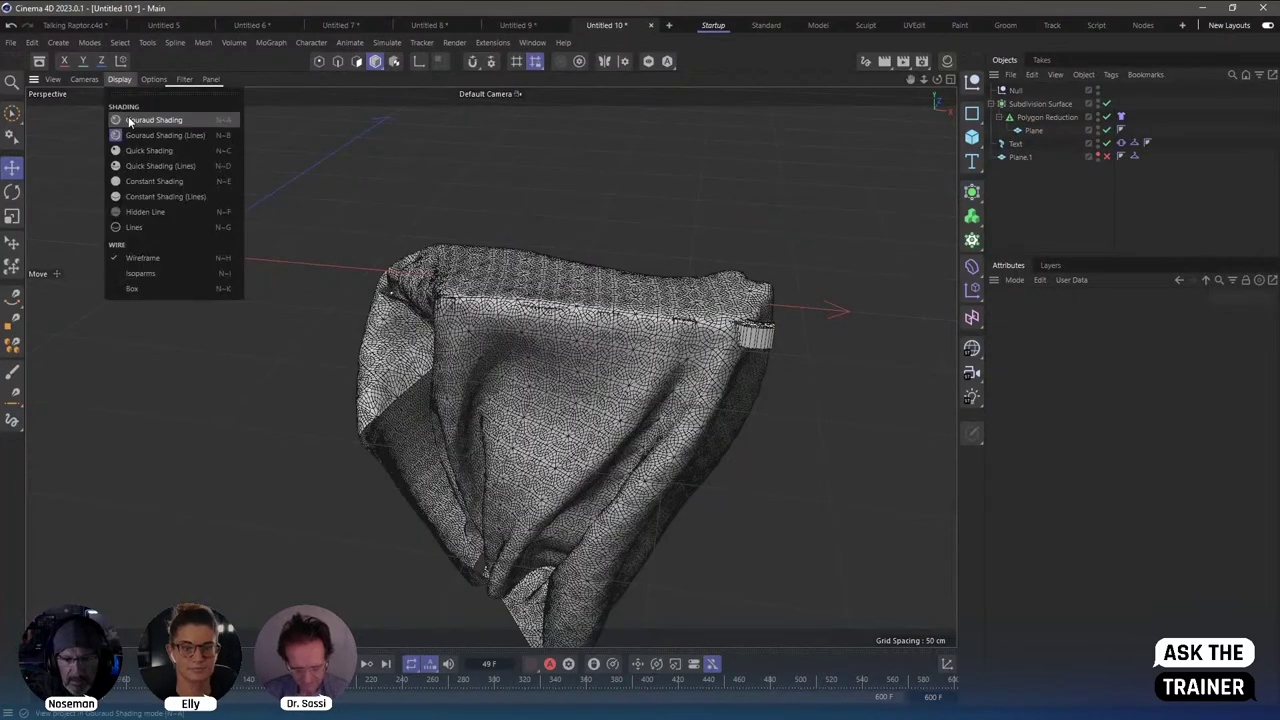
click(140, 119)
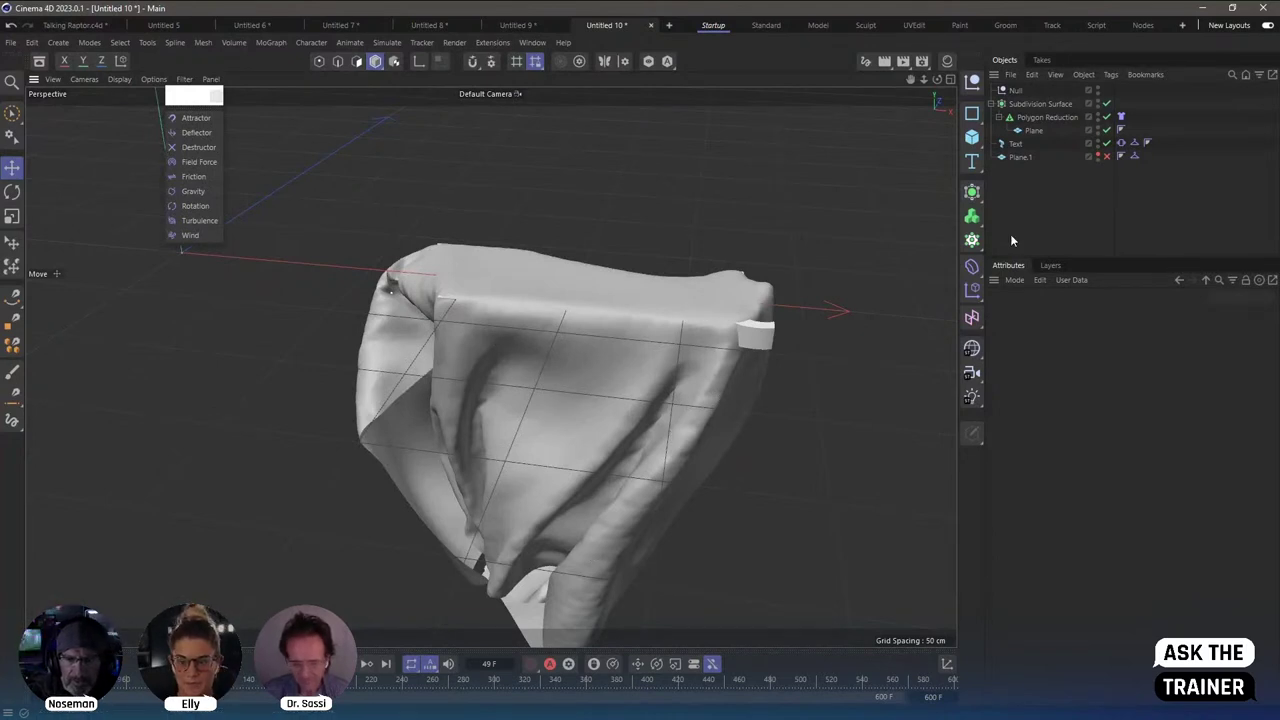
Disable the Subdivision Surface and move the Plane out of the Polygon Reduction.
click(1033, 131)
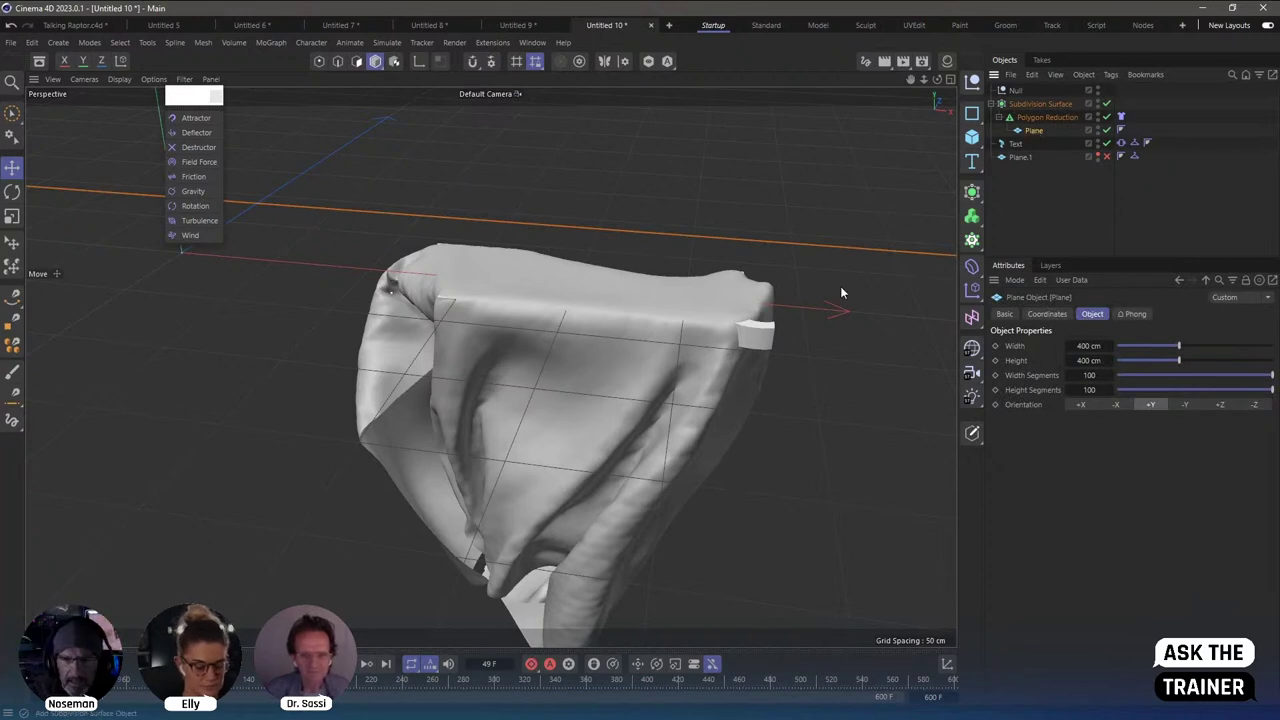
key(q)
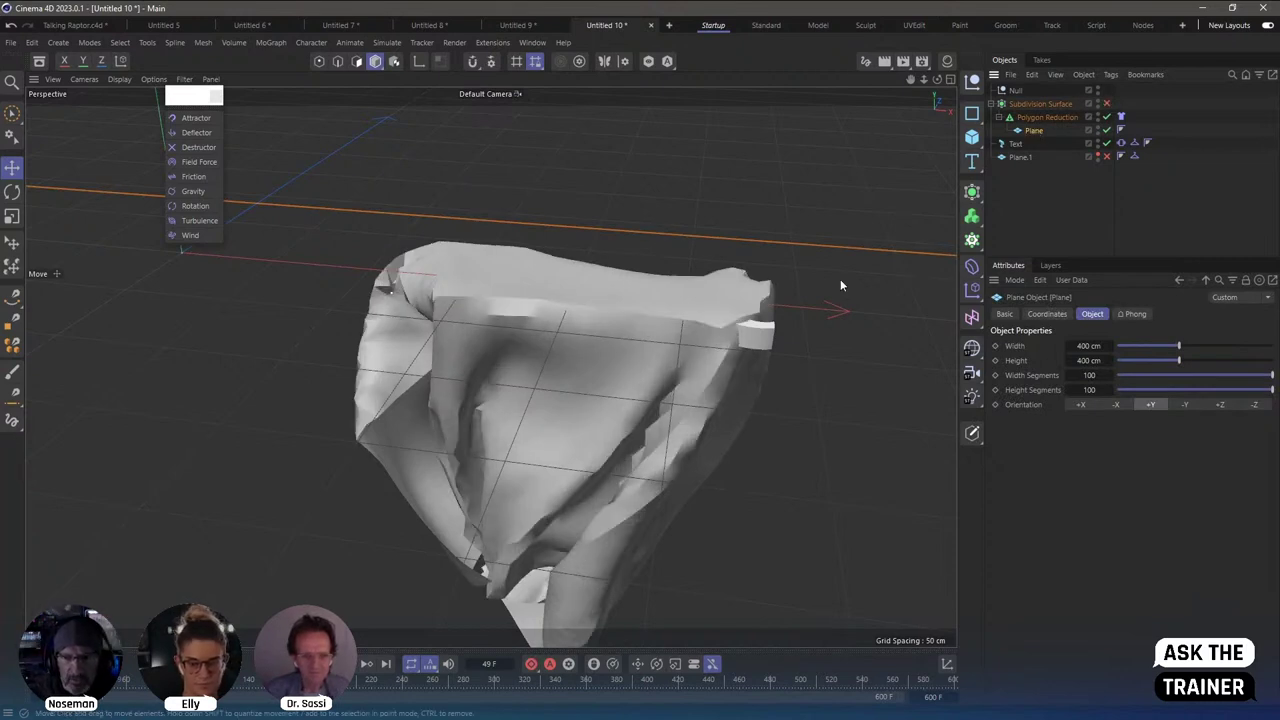
click(840, 285)
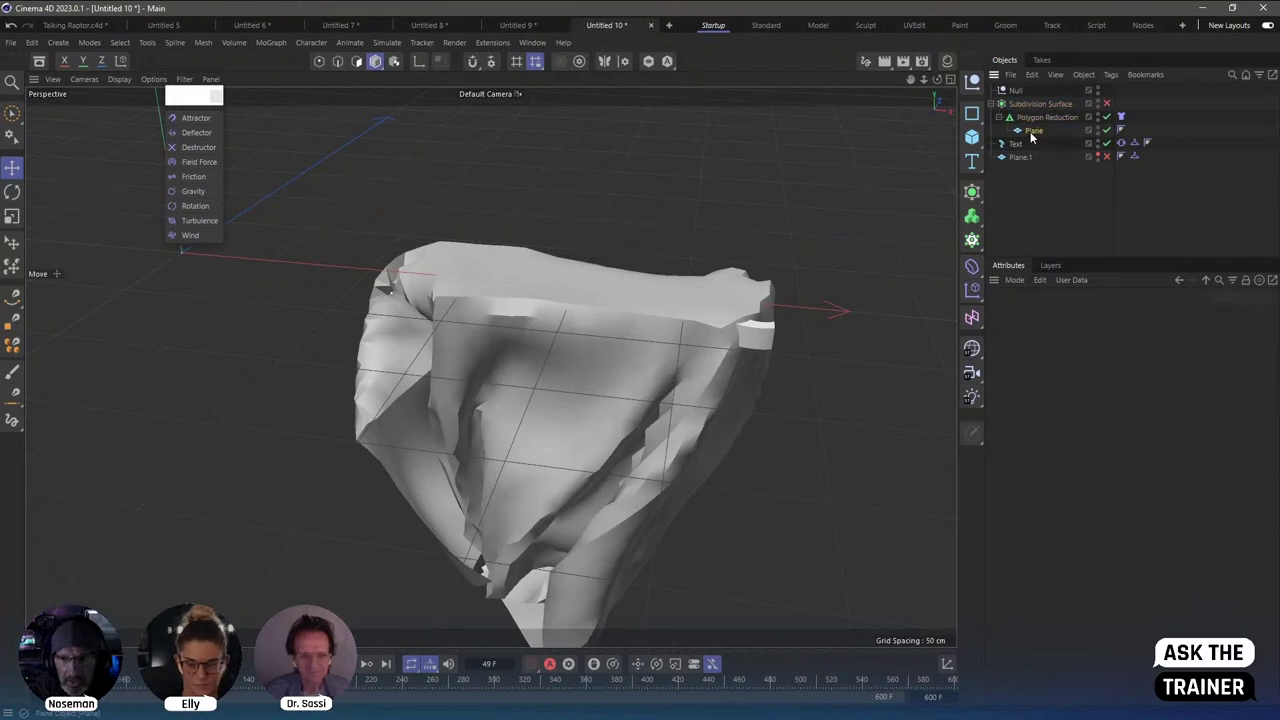
drag(1032, 133, 1005, 137)
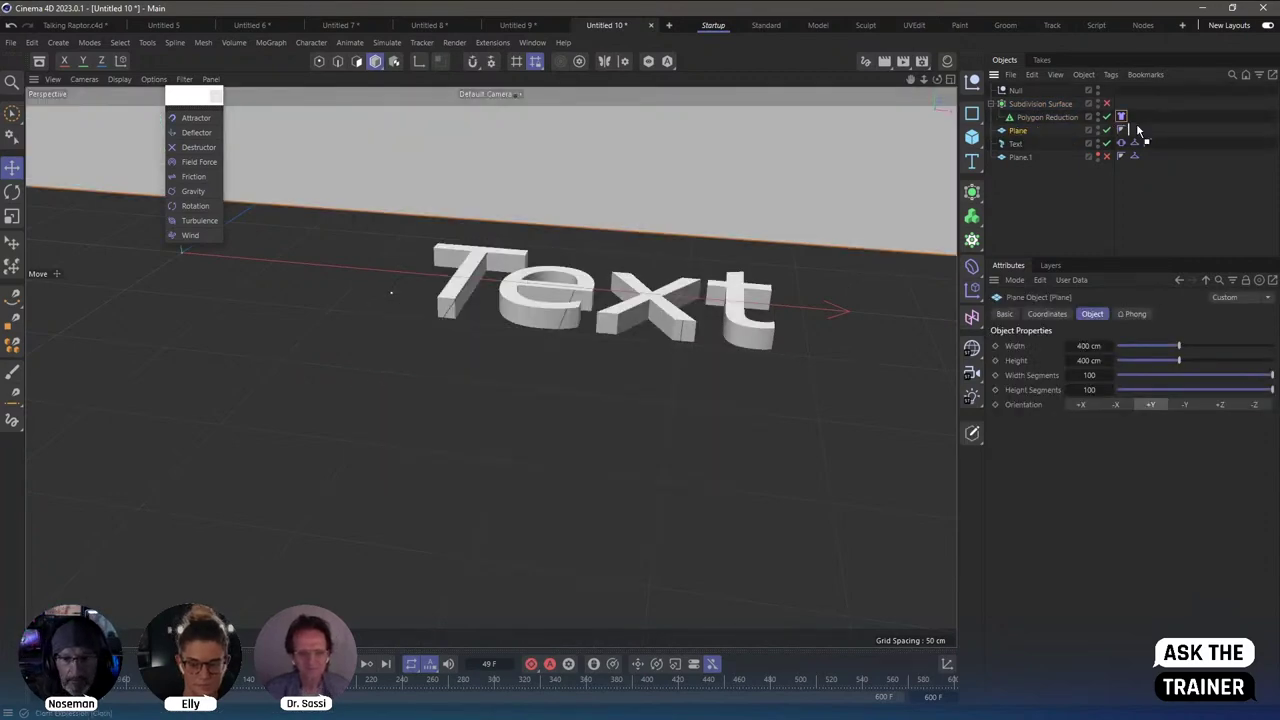
Delete the Subdivision Surface and Polygon Reduction hierarchy and frame the plane and text.
click(1045, 117)
click(1040, 104)
key(Delete)
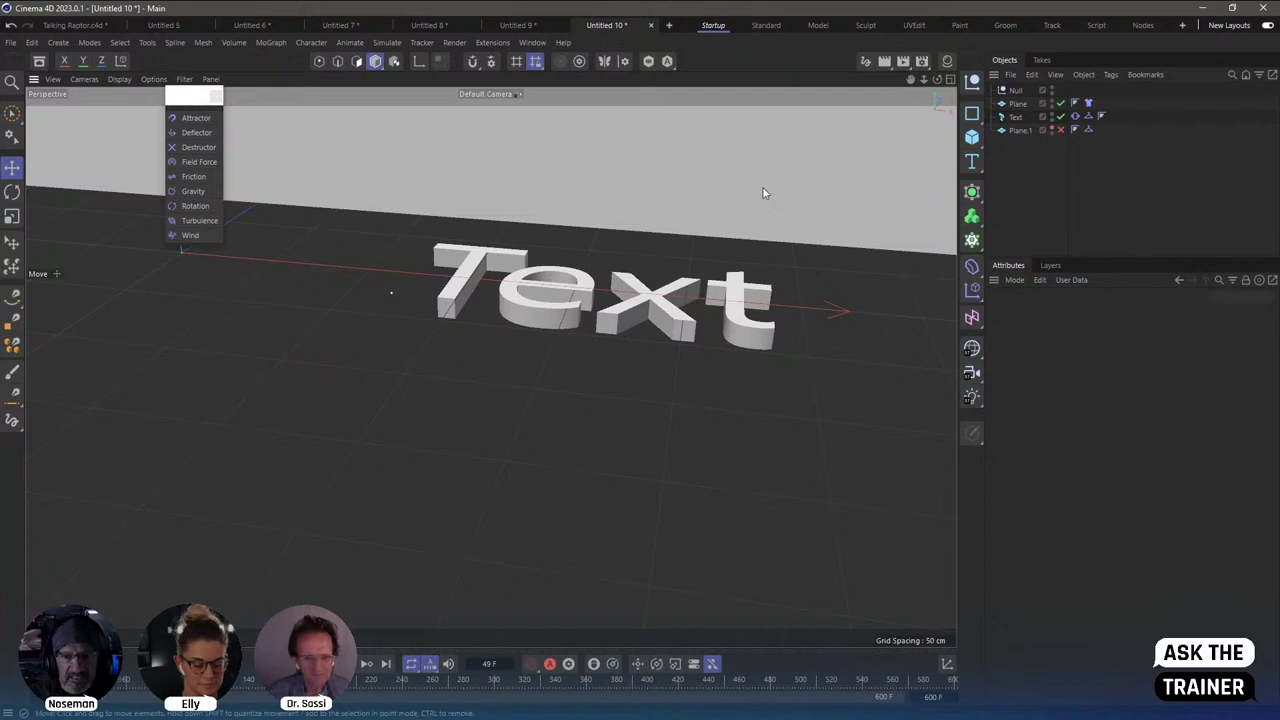
key(h)
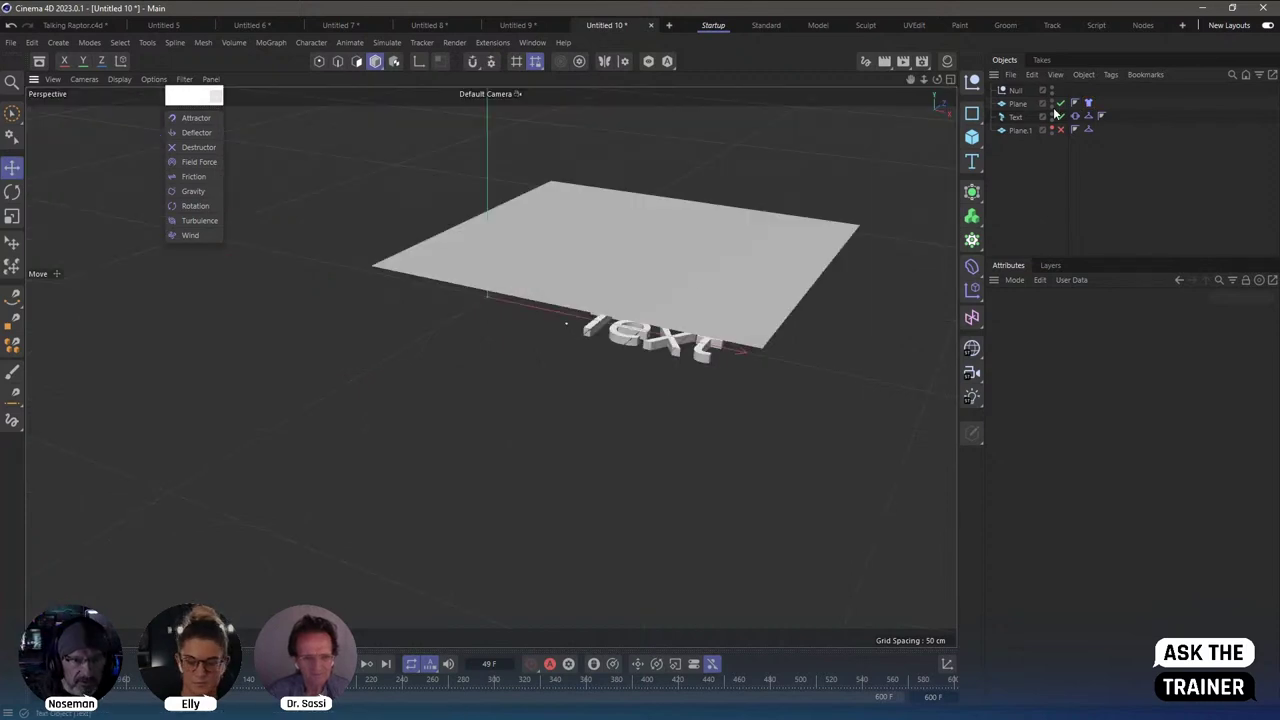
Switch the viewport display to Gouraud Shading (Lines) to show wireframes.
click(600, 250)
click(119, 79)
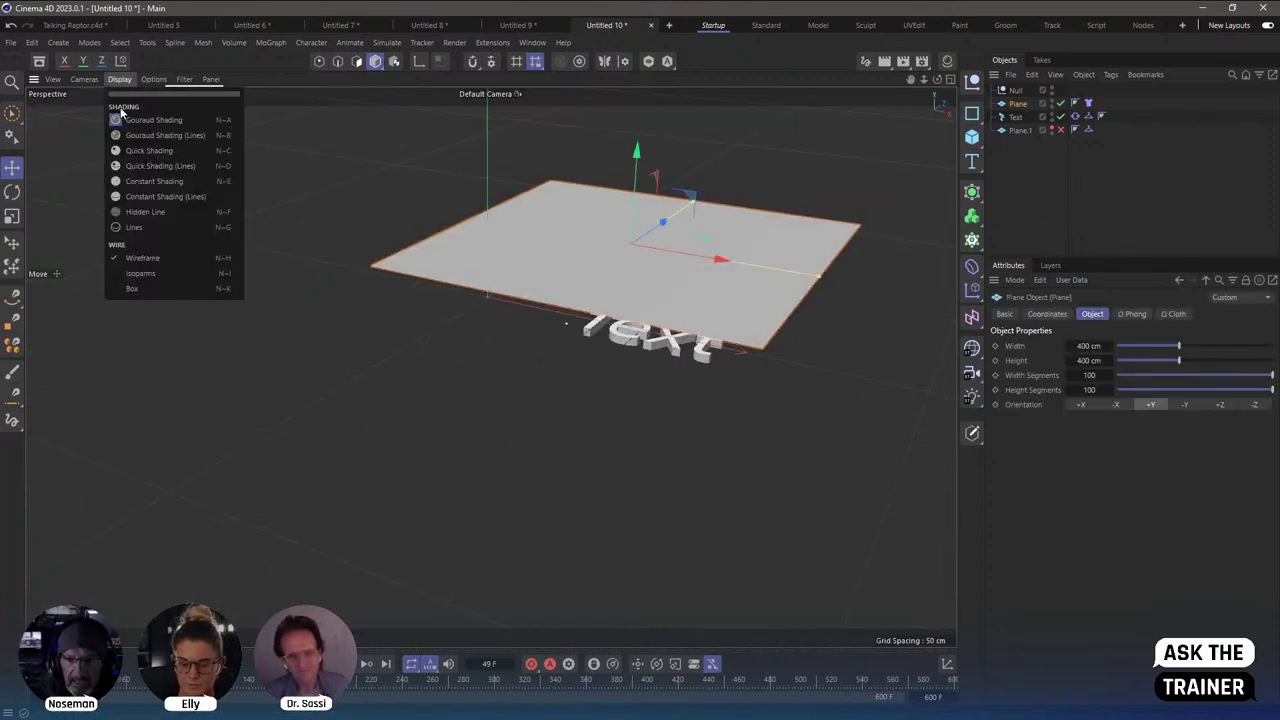
click(115, 126)
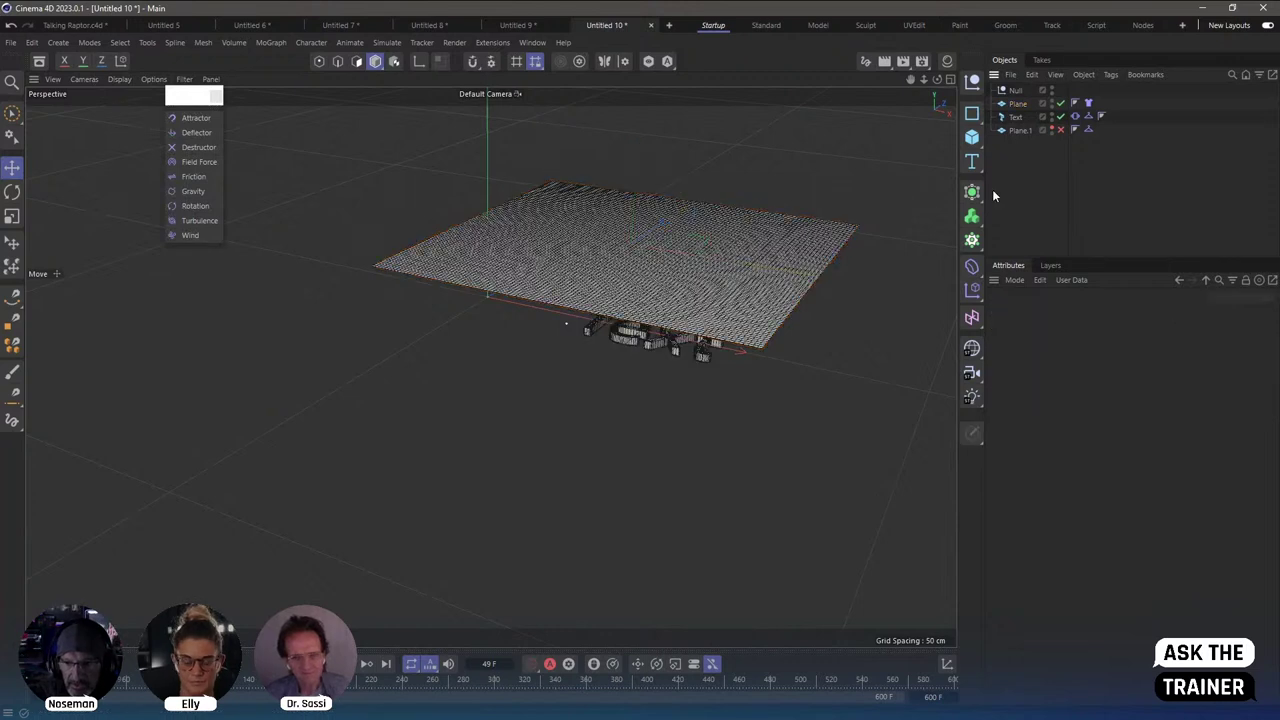
Add an Icosahedron-type Sphere, check the Plane's Cloth tag, then delete the sphere.
click(971, 137)
click(1060, 182)
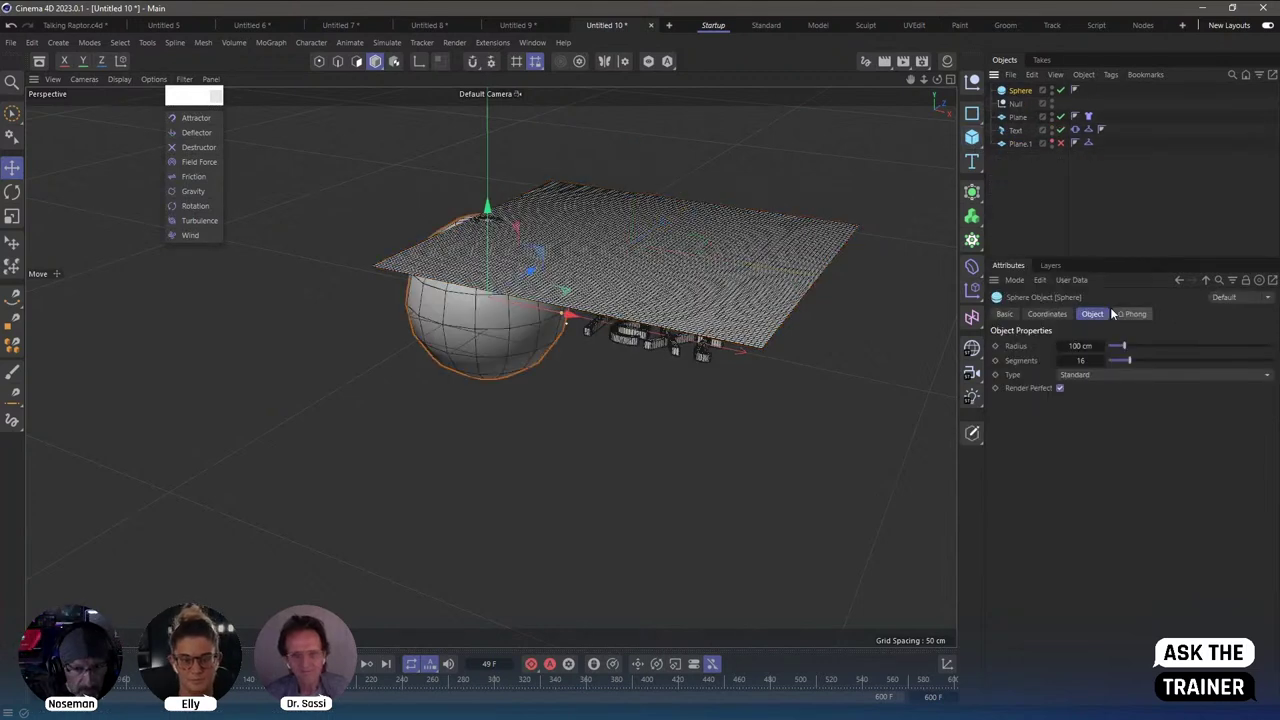
click(1160, 374)
click(1109, 452)
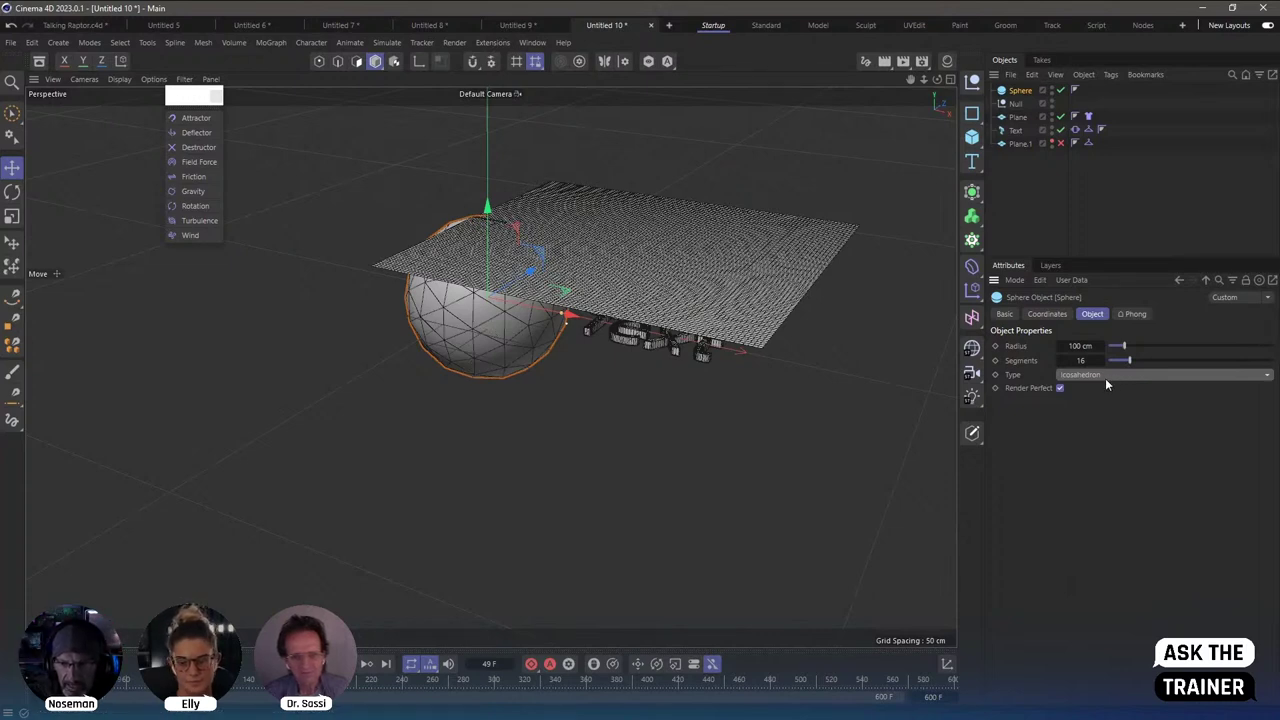
click(1088, 116)
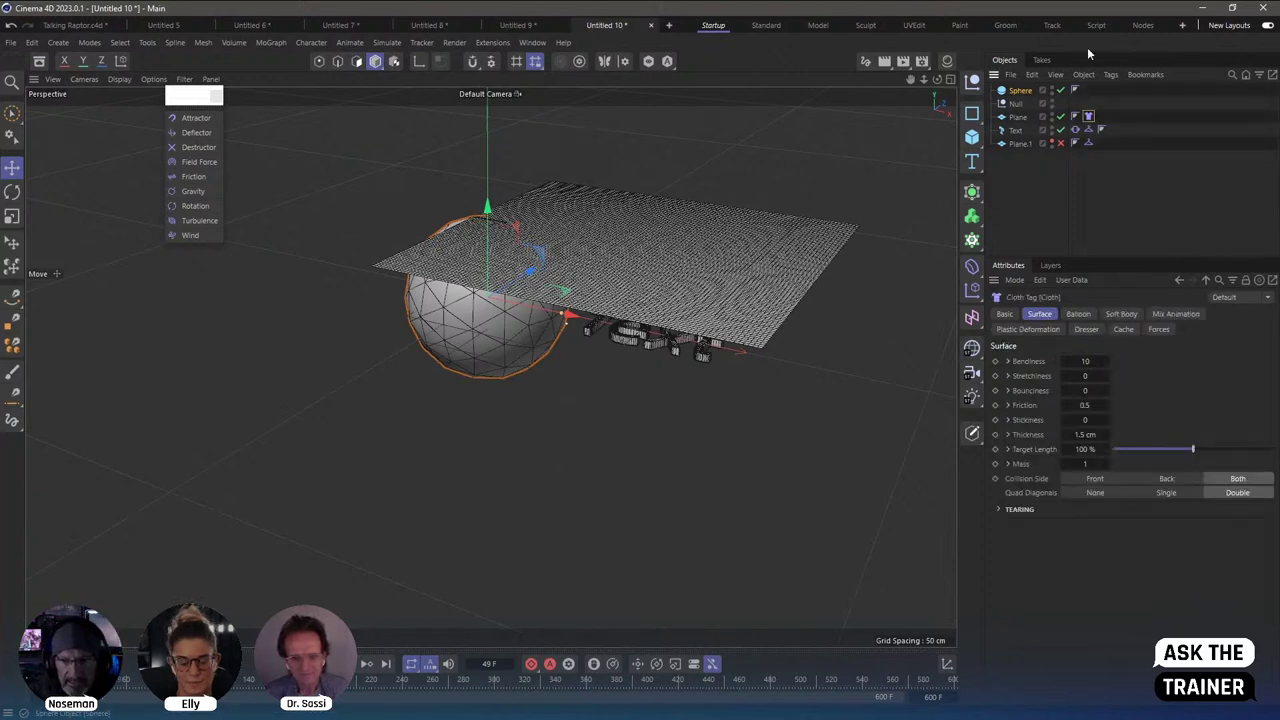
click(1009, 92)
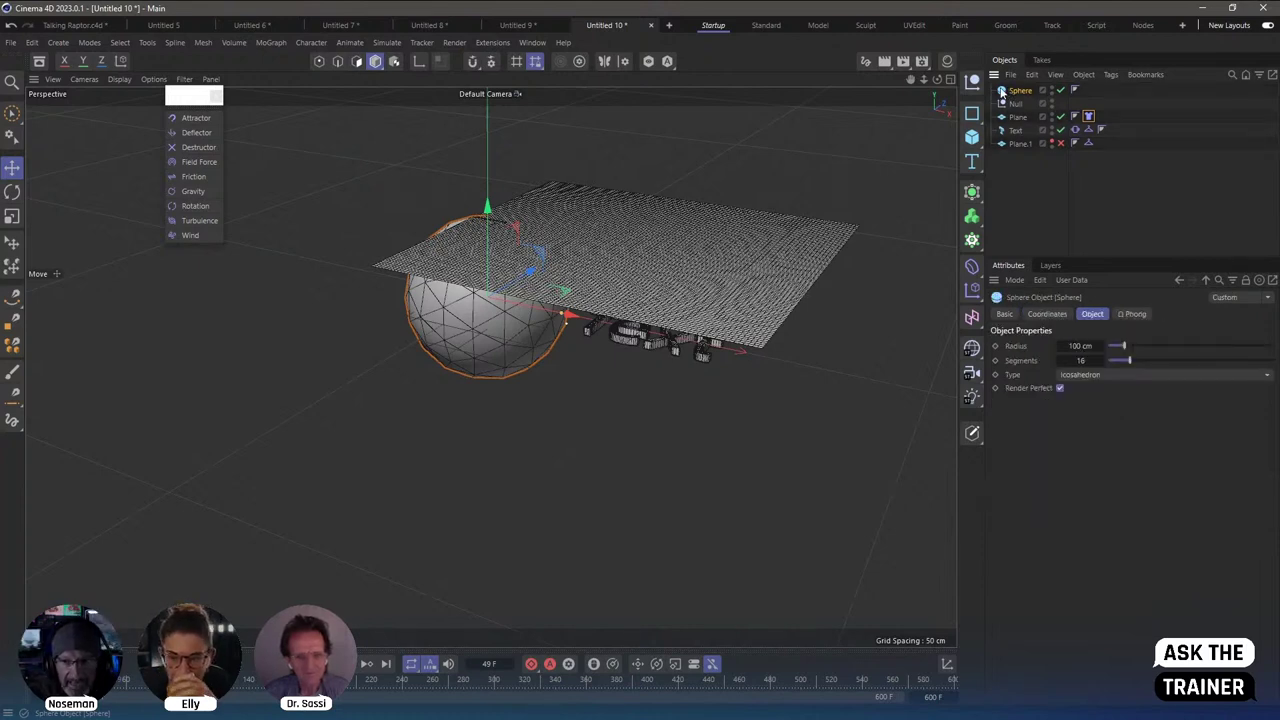
key(Delete)
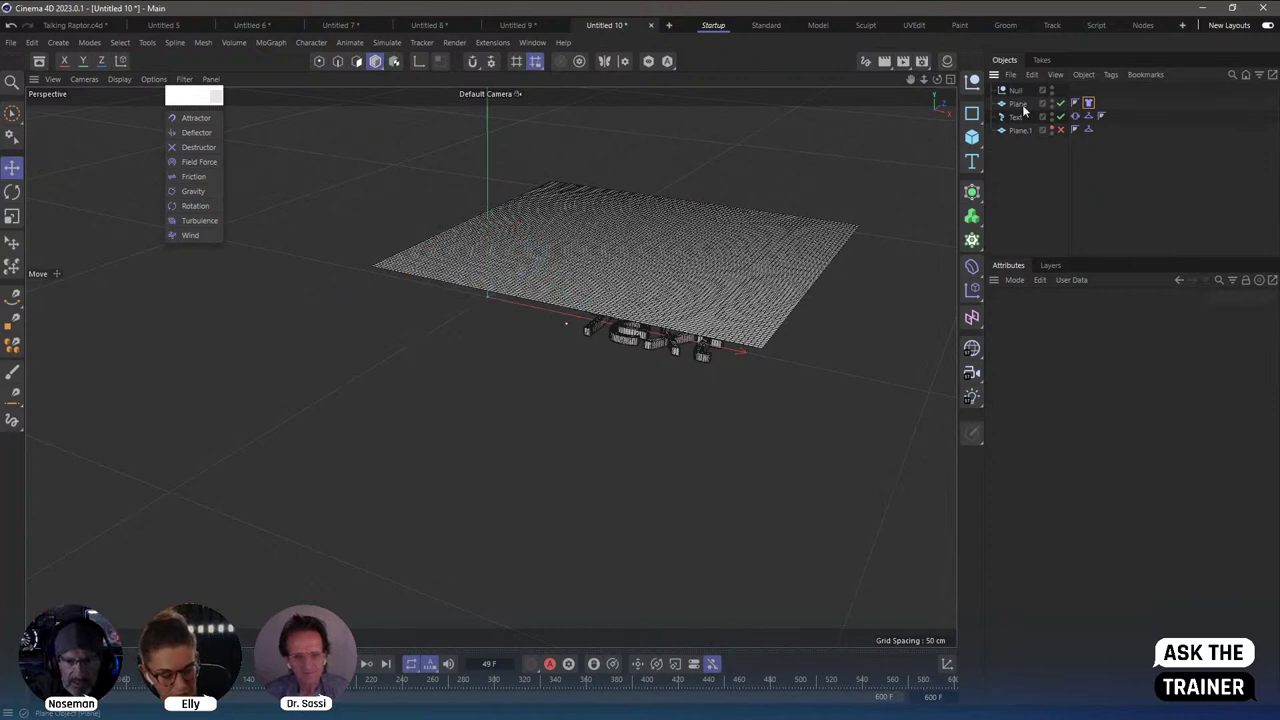
Give the cloth plane 200 width segments and 200 height segments.
click(1021, 105)
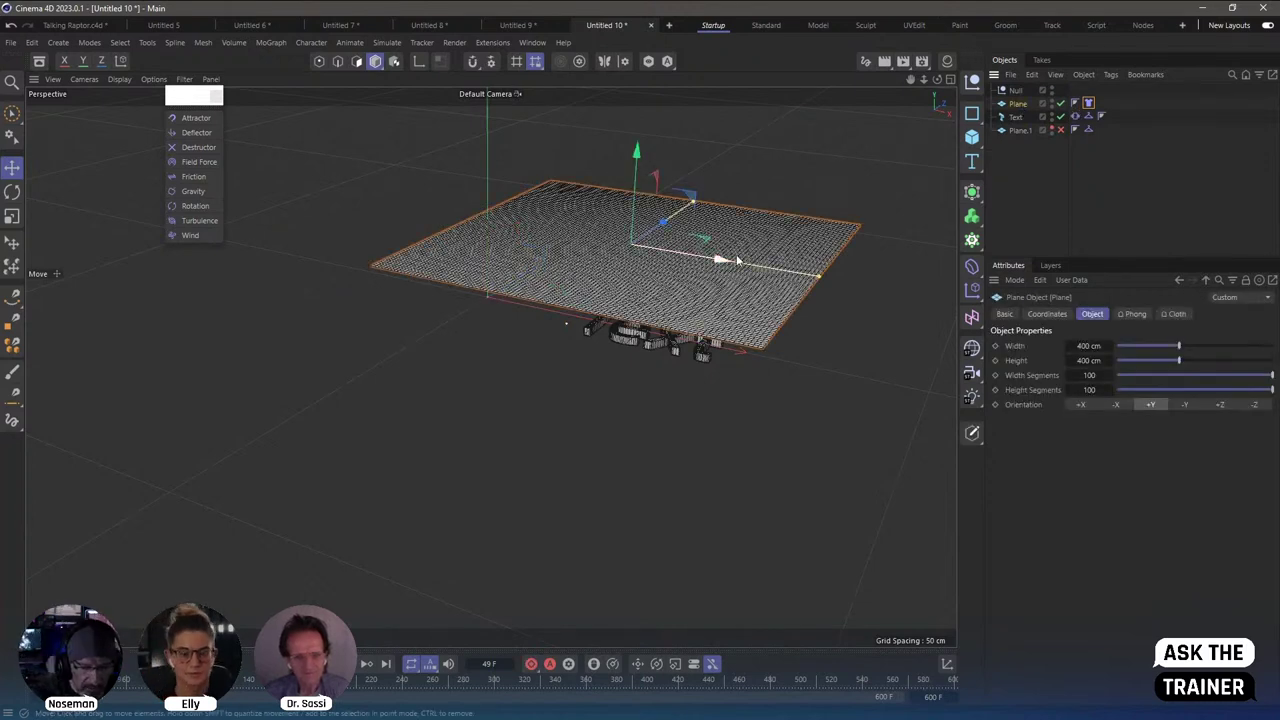
double_click(1090, 375)
text(200)
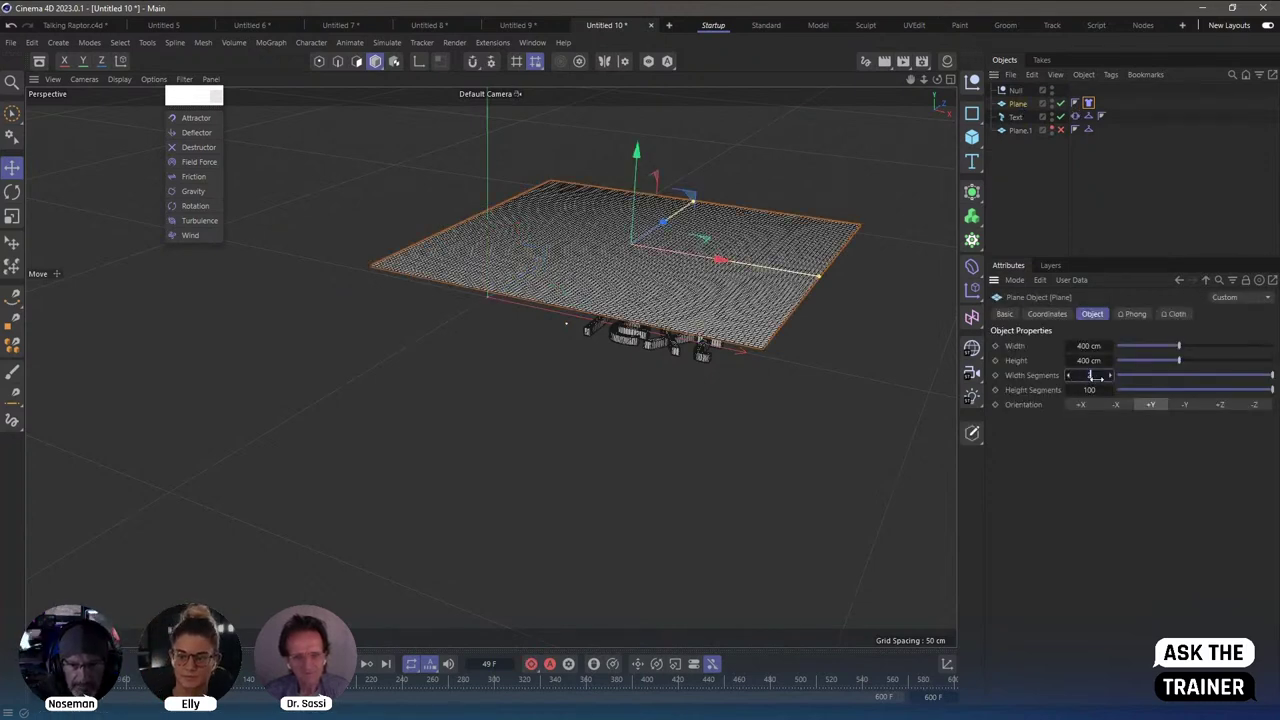
key(Tab)
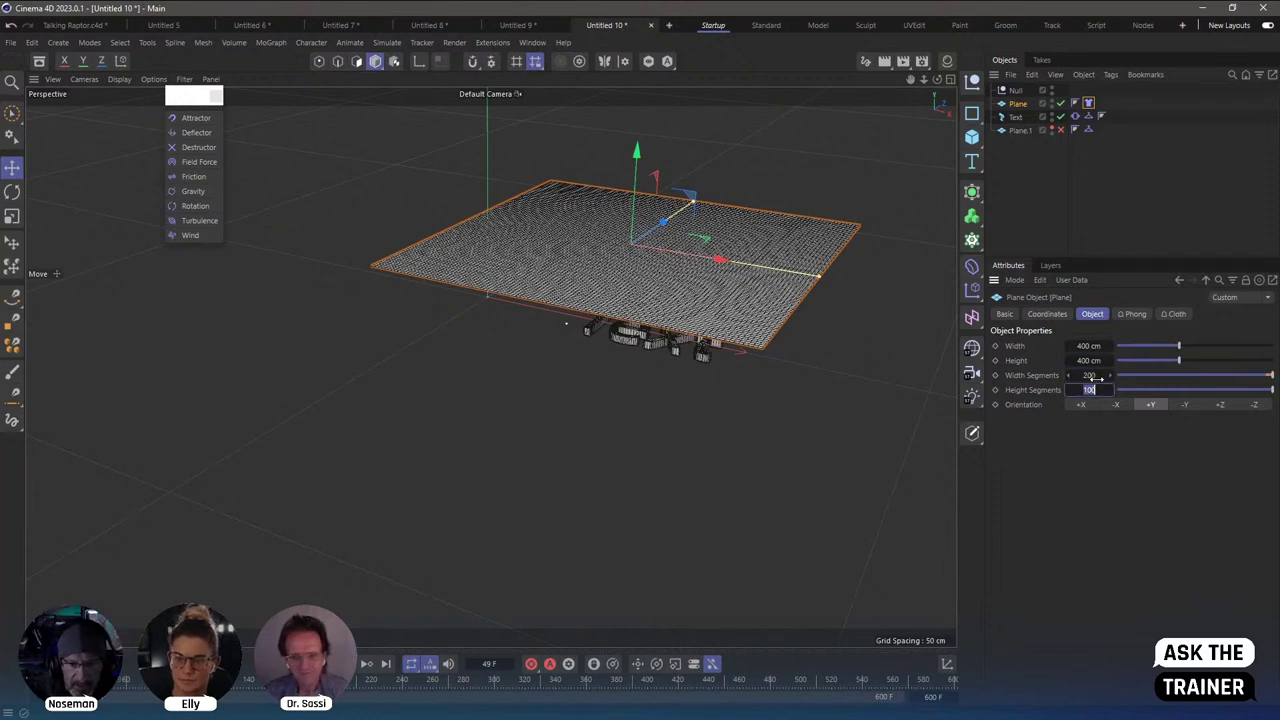
text(200)
click(456, 623)
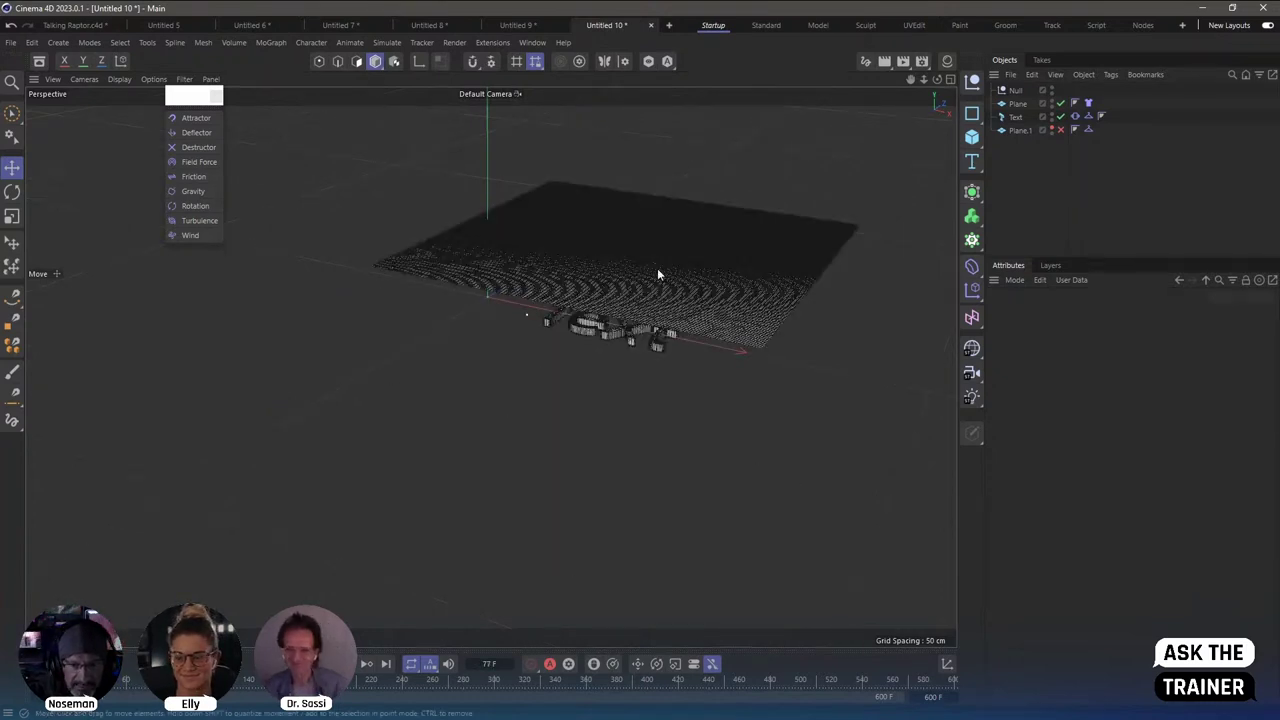
Switch the viewport to Gouraud Shading, then rewind and play the cloth simulation.
mouse_move(657, 268)
alt+mouse_down()
mouse_move(650, 363)
mouse_move(337, 421)
alt+mouse_up()
key(shift+f)
click(119, 79)
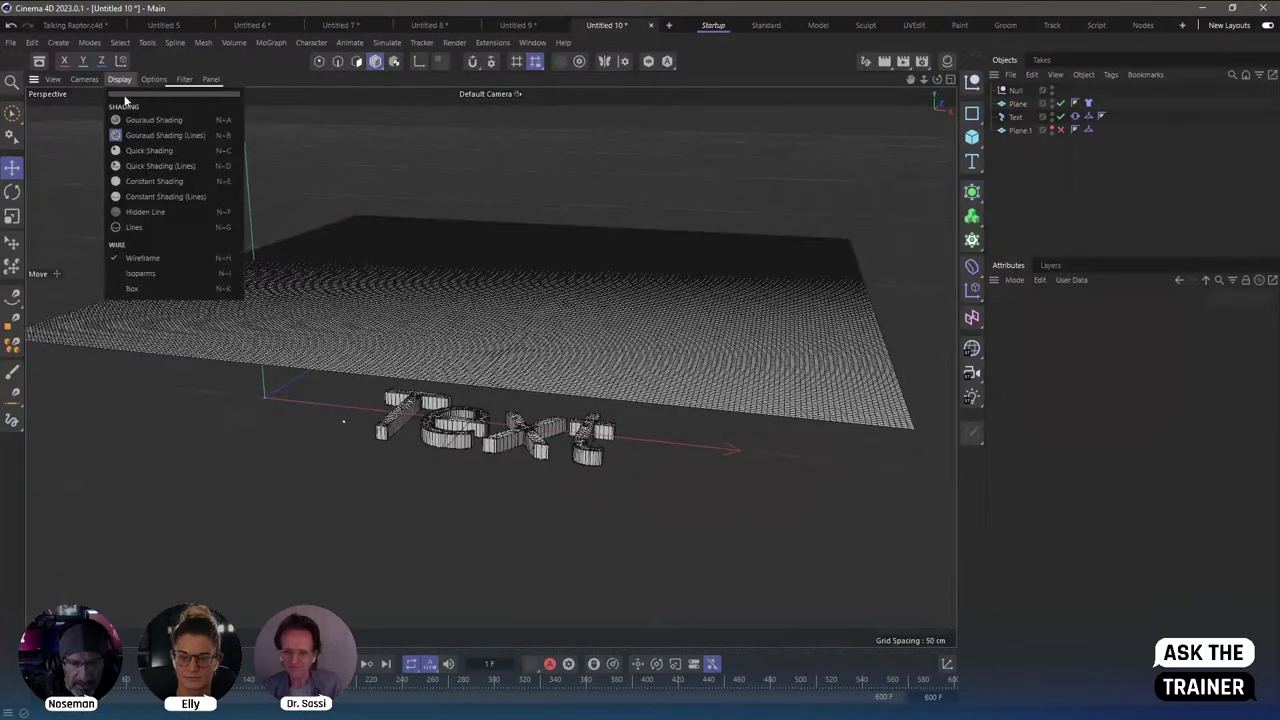
click(125, 150)
click(330, 664)
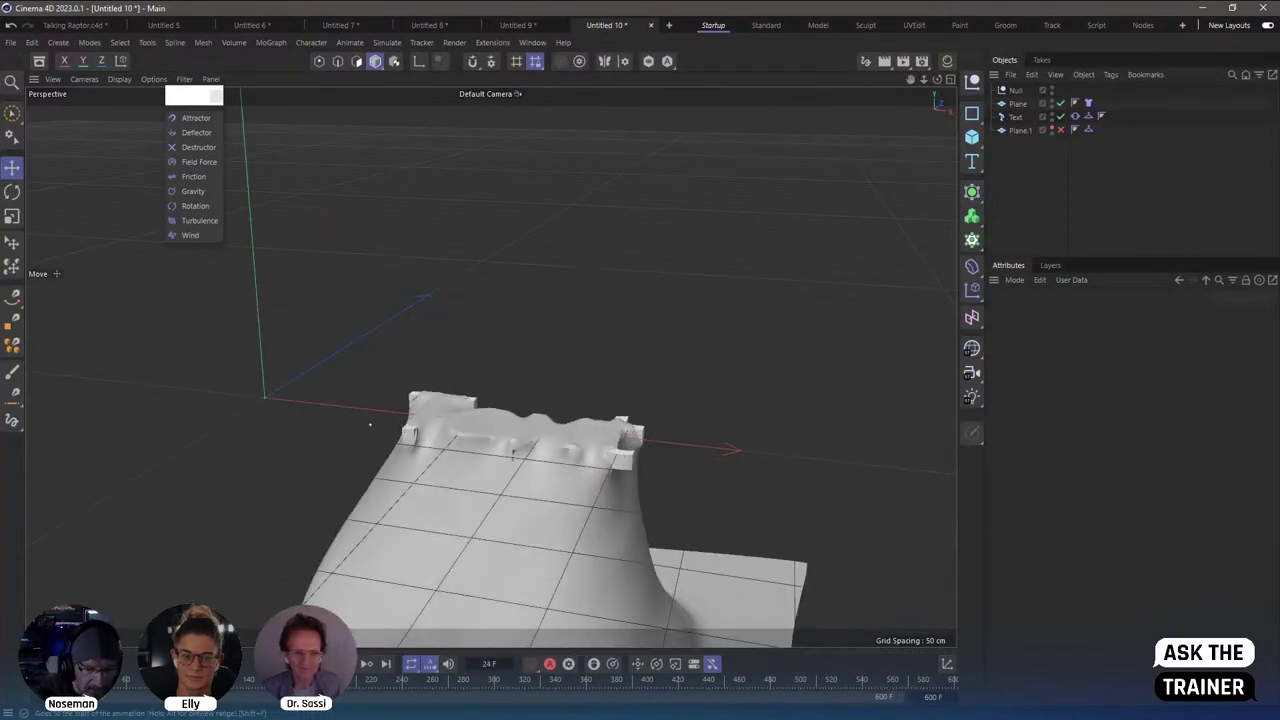
Enter 16 for the simulation's collision iterations and enable End Frame Pass.
text(16)
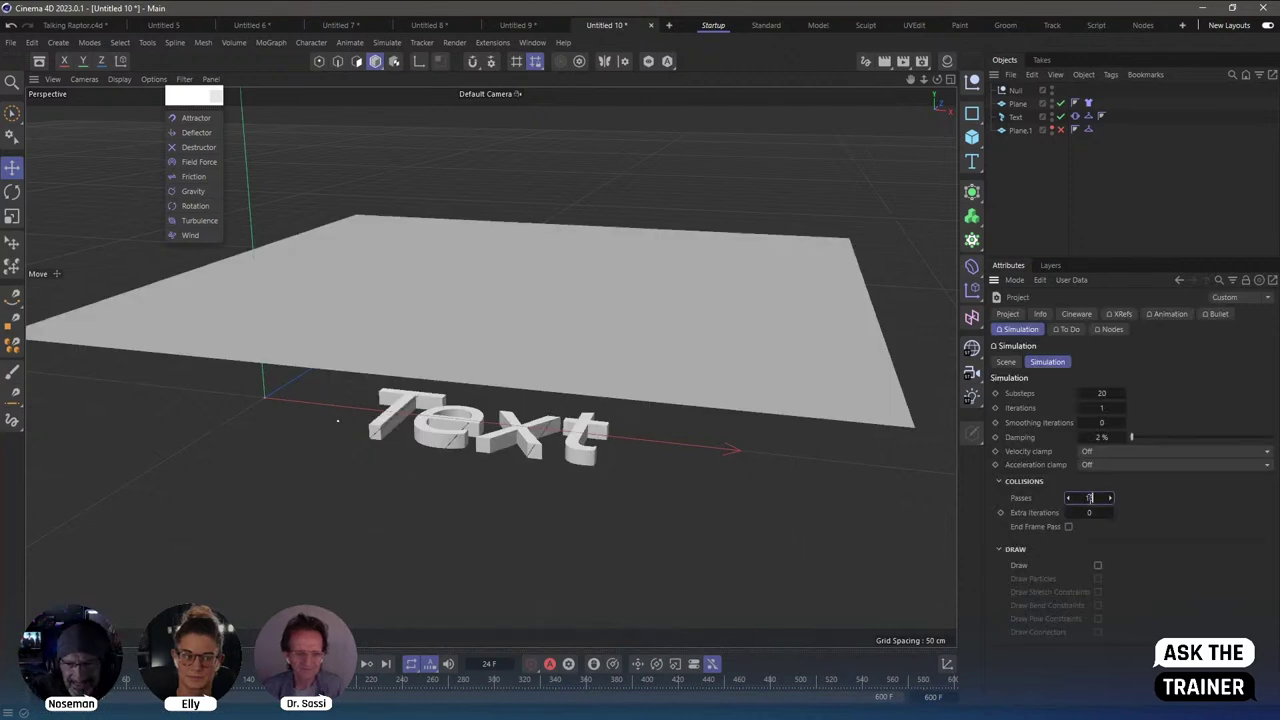
key(Tab)
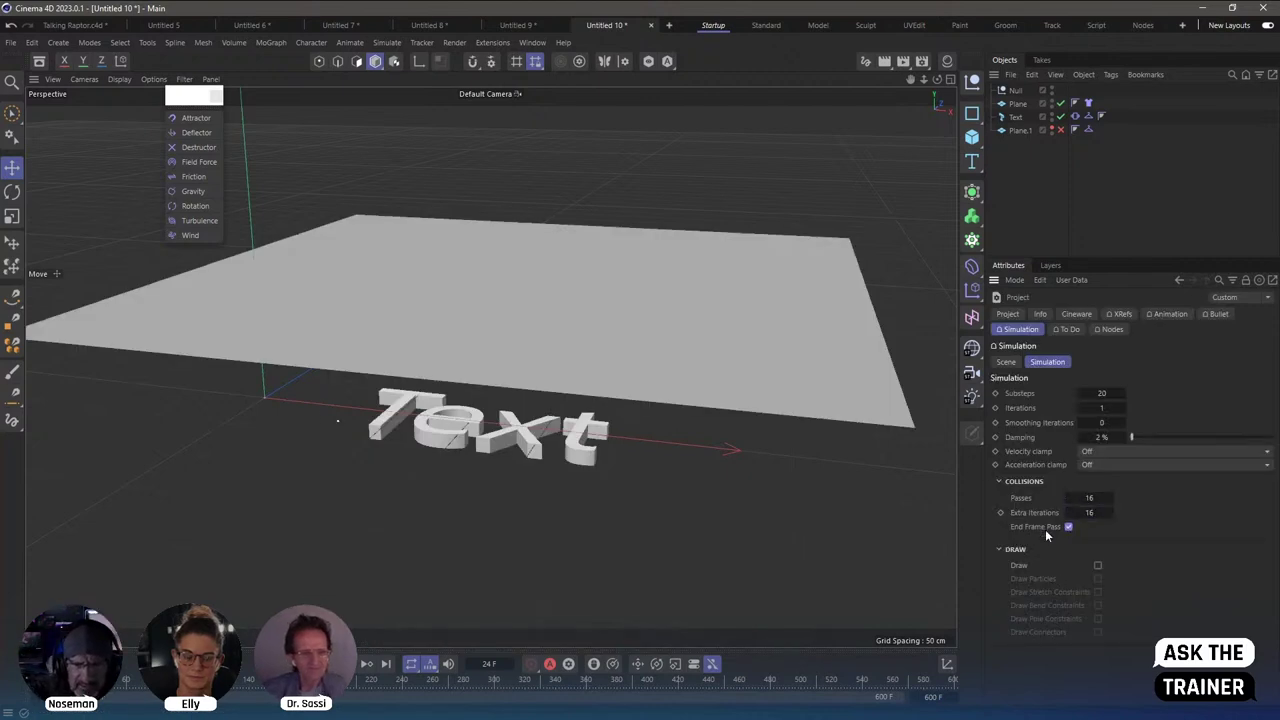
click(1069, 526)
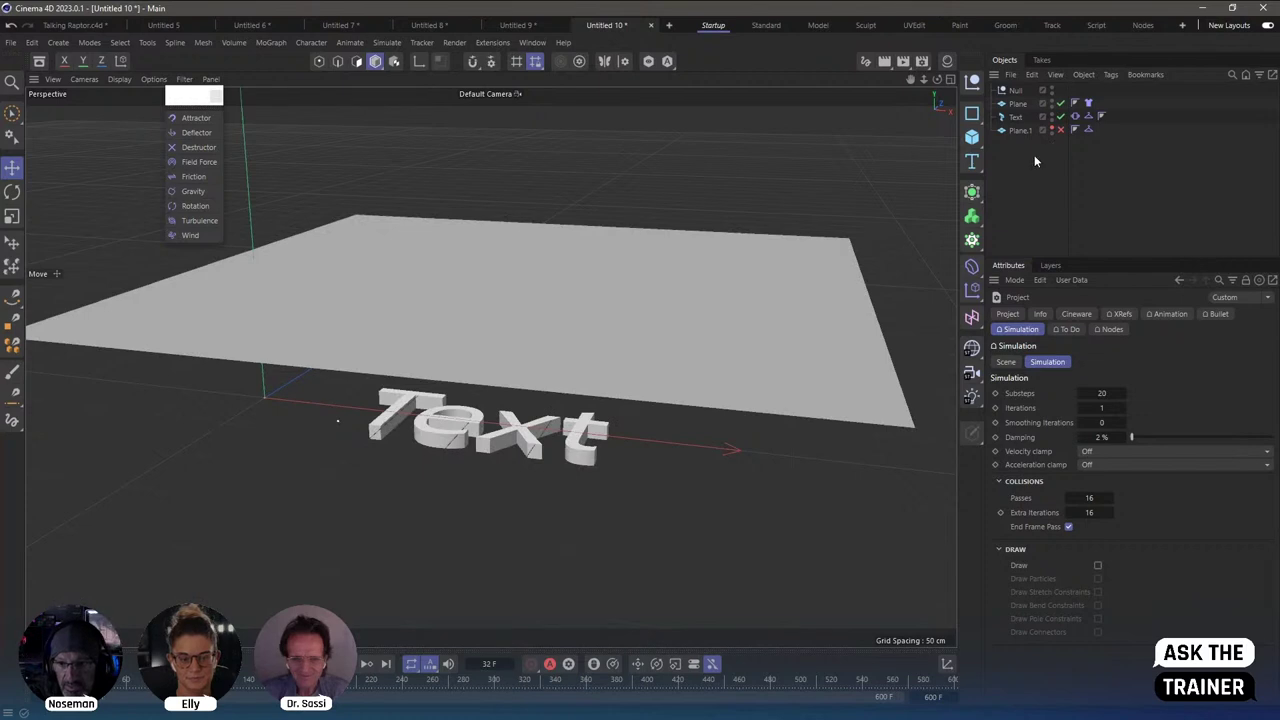
Set the Plane's cloth Bendiness to 0.
click(1088, 103)
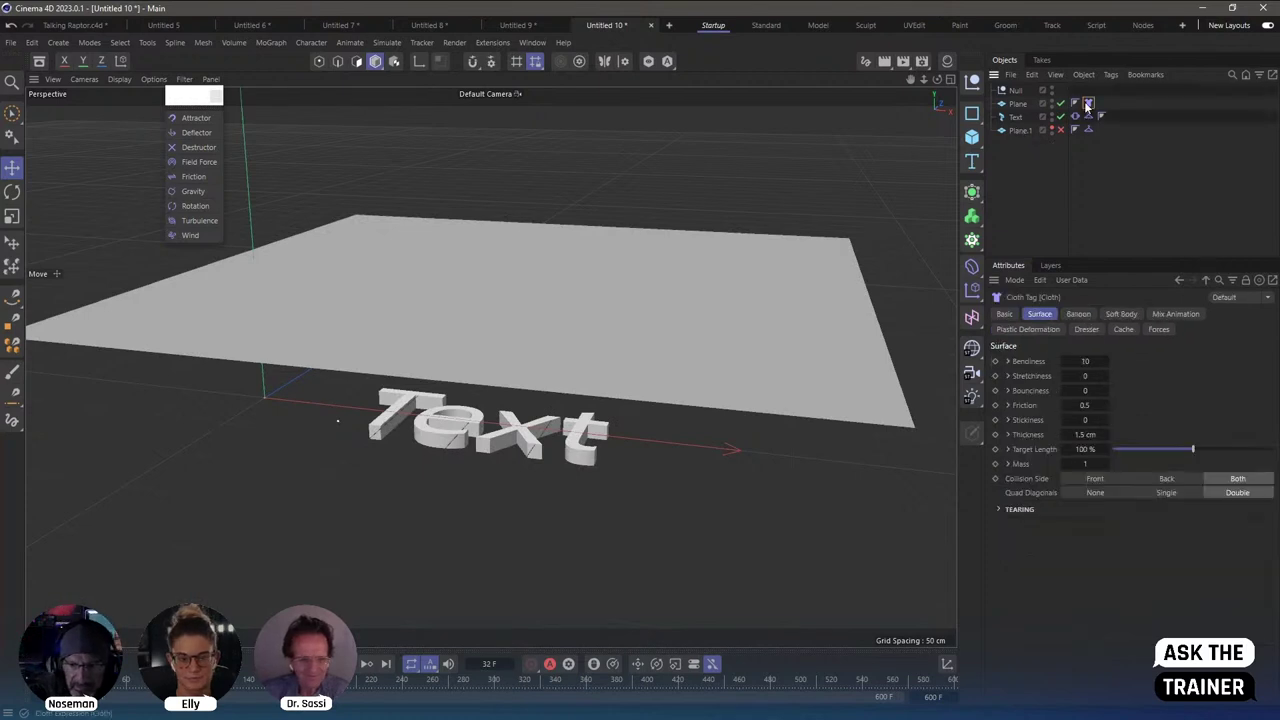
double_click(1088, 361)
text(0)
key(Return)
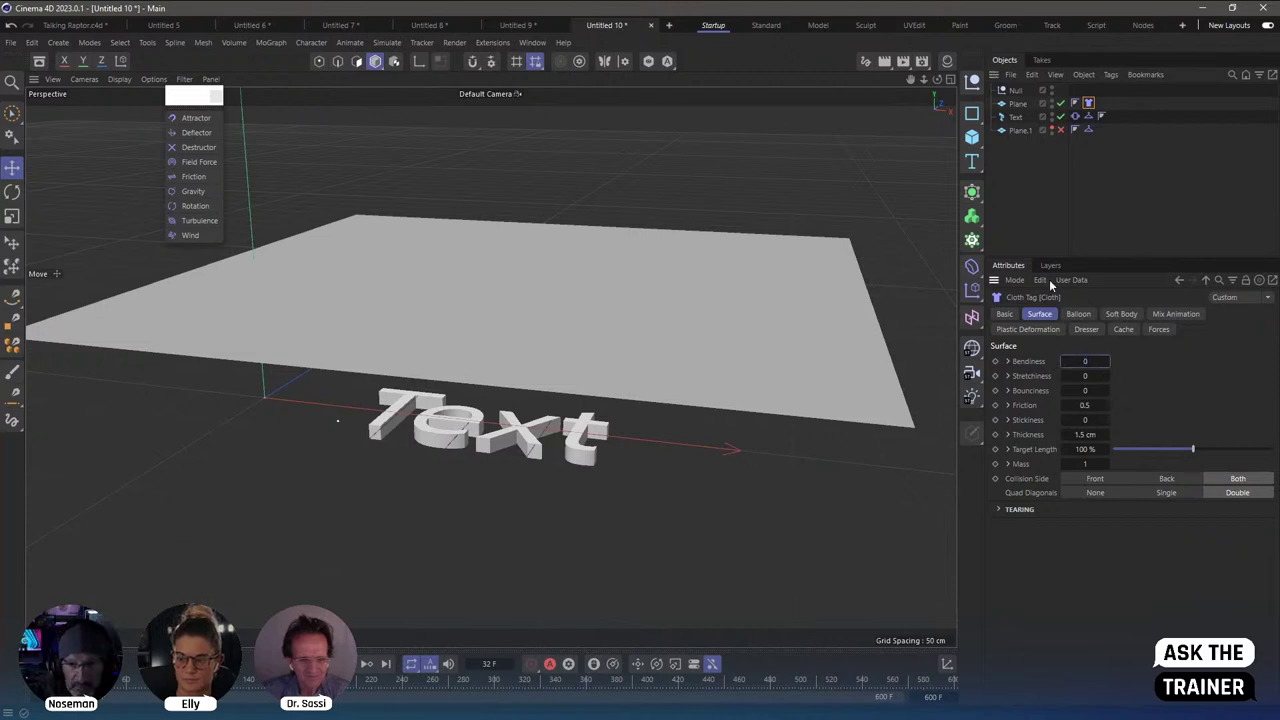
Rewind and replay the simulation, orbiting to inspect the cloth draped over the text.
click(1086, 172)
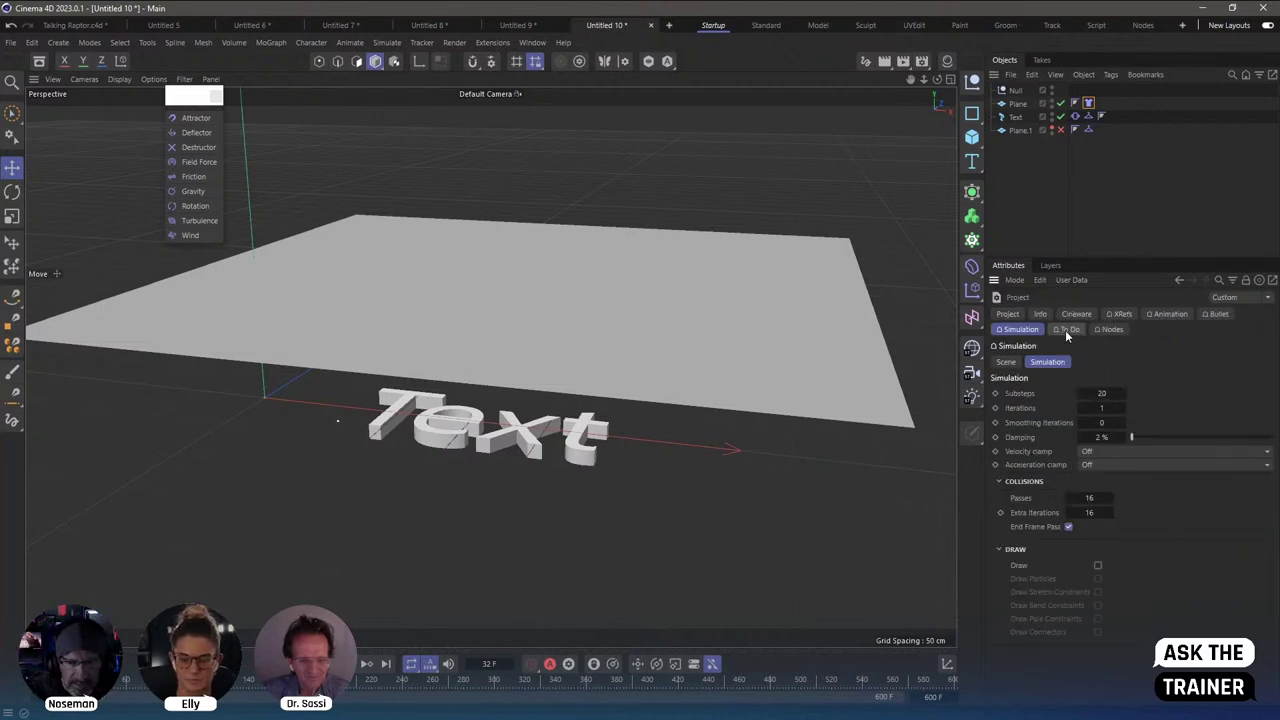
mouse_move(1101, 393)
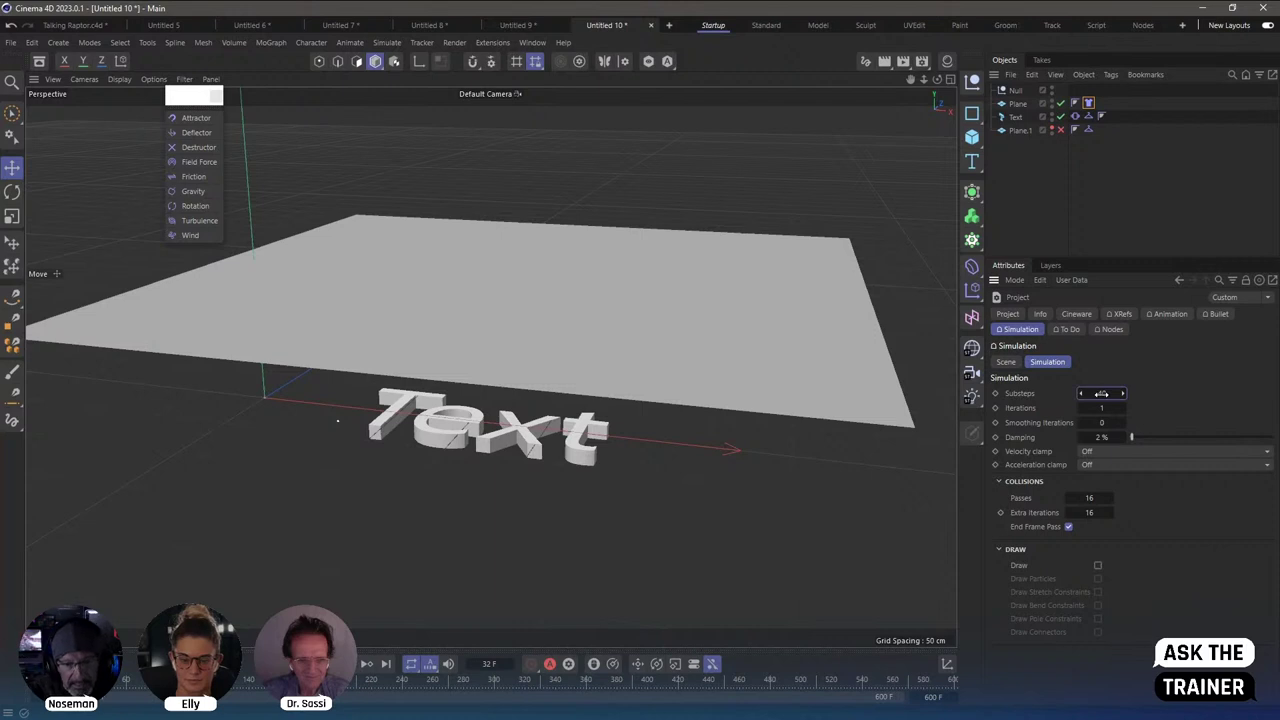
click(252, 664)
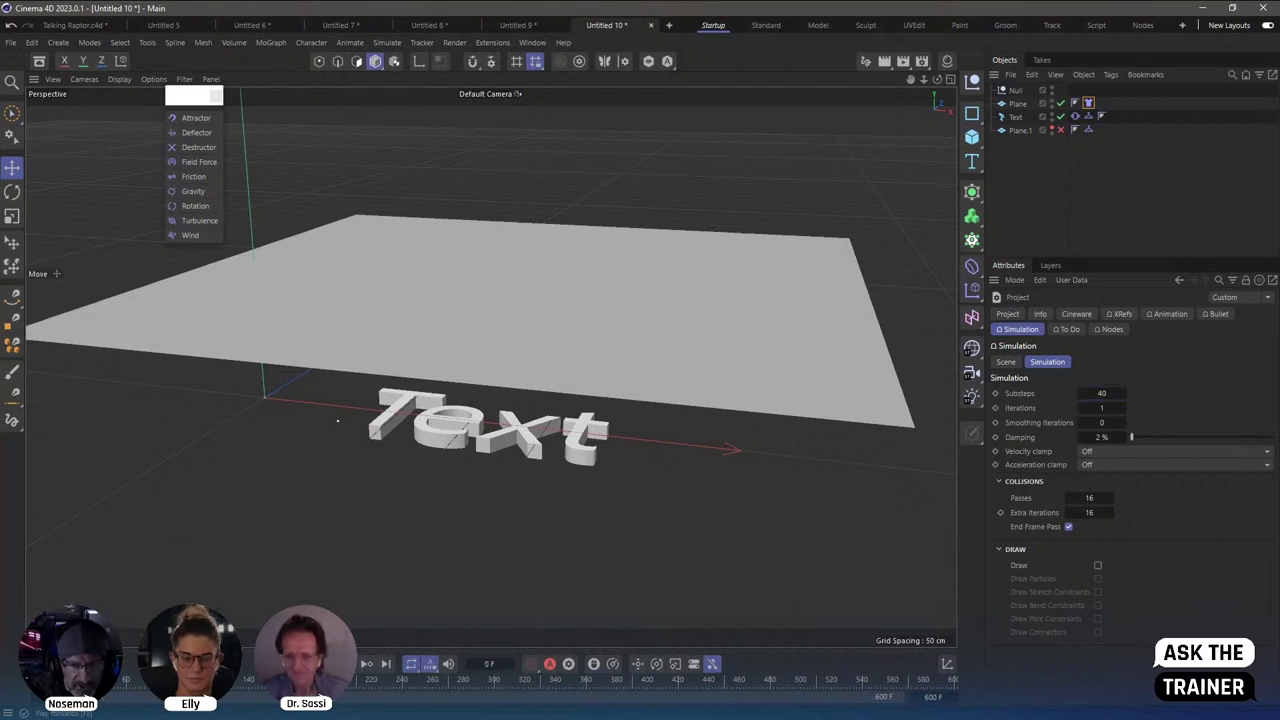
click(328, 664)
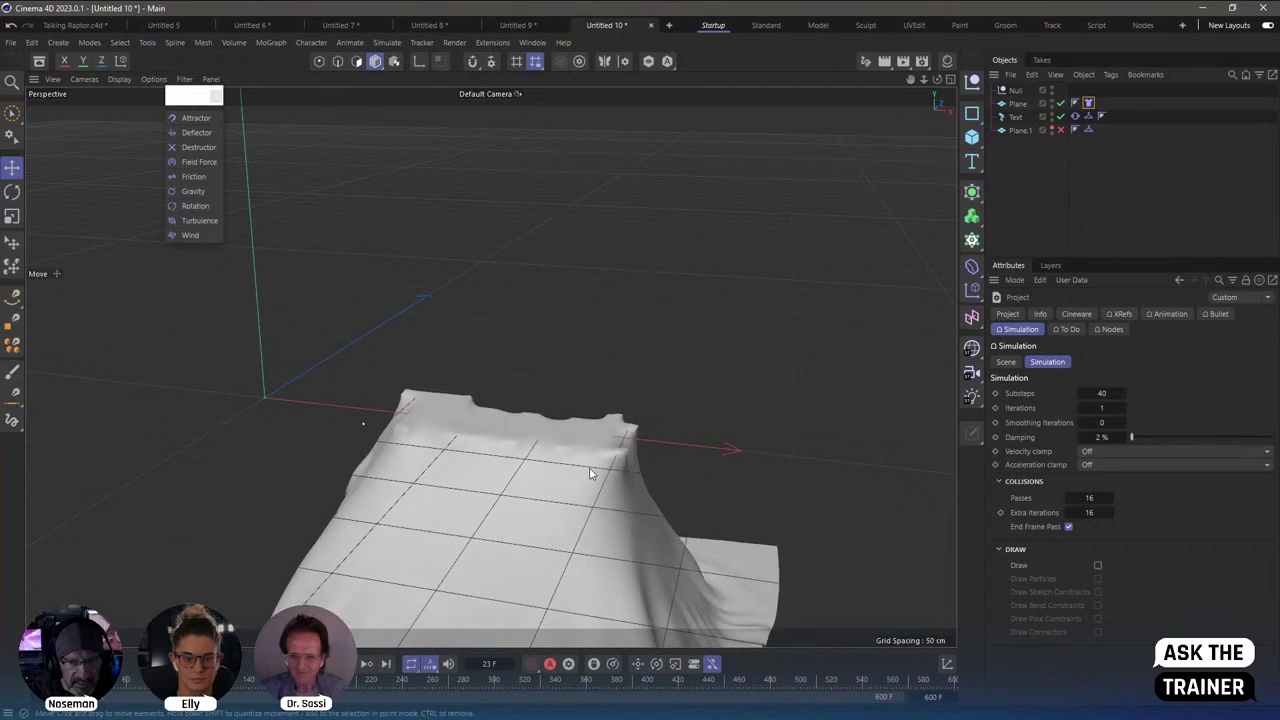
mouse_move(589, 467)
alt+mouse_down()
mouse_move(538, 503)
mouse_move(569, 305)
mouse_move(636, 334)
alt+mouse_up()
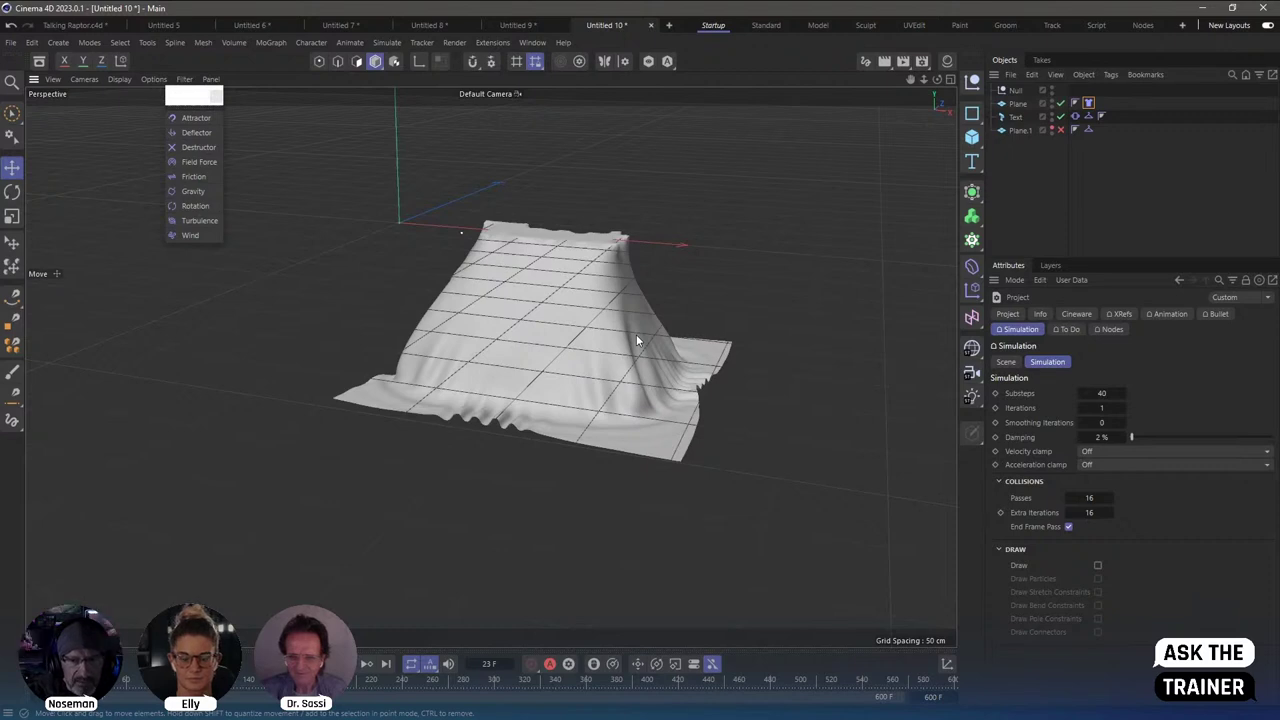
click(577, 272)
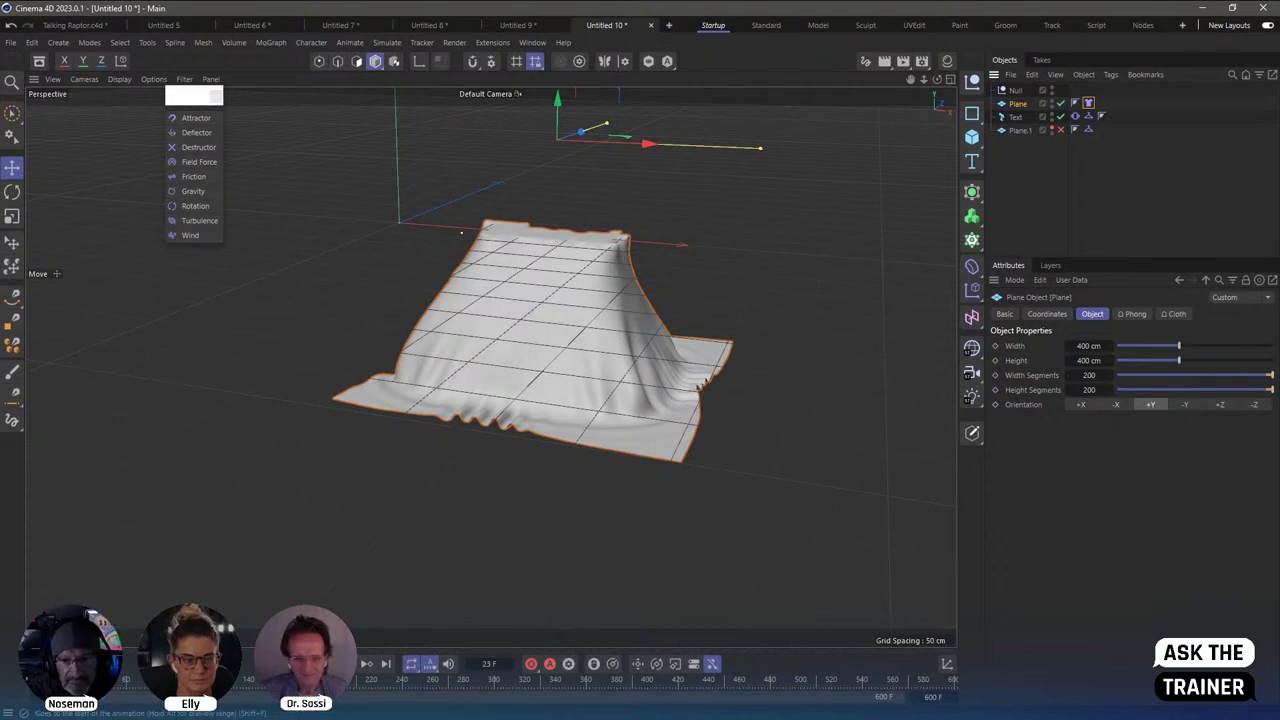
mouse_move(590, 200)
alt+mouse_down()
mouse_move(607, 193)
mouse_move(571, 203)
mouse_move(642, 196)
mouse_move(737, 222)
mouse_move(1037, 172)
alt+mouse_up()
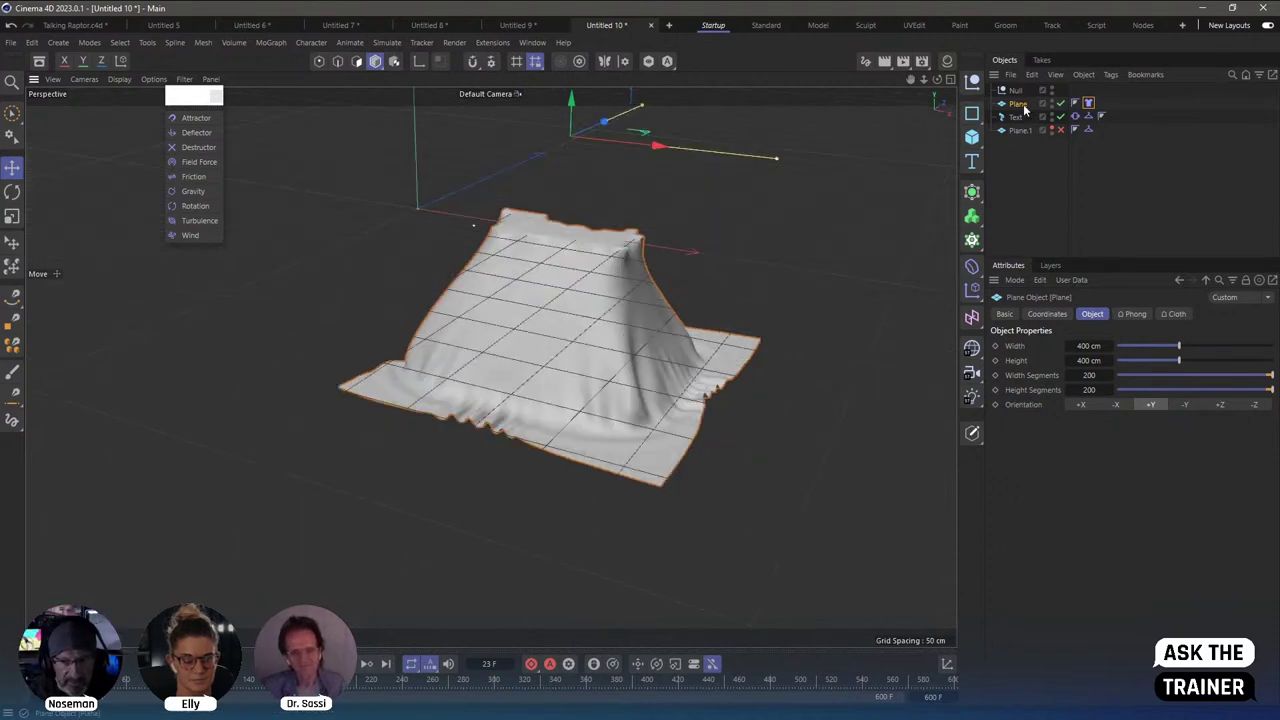
click(1040, 194)
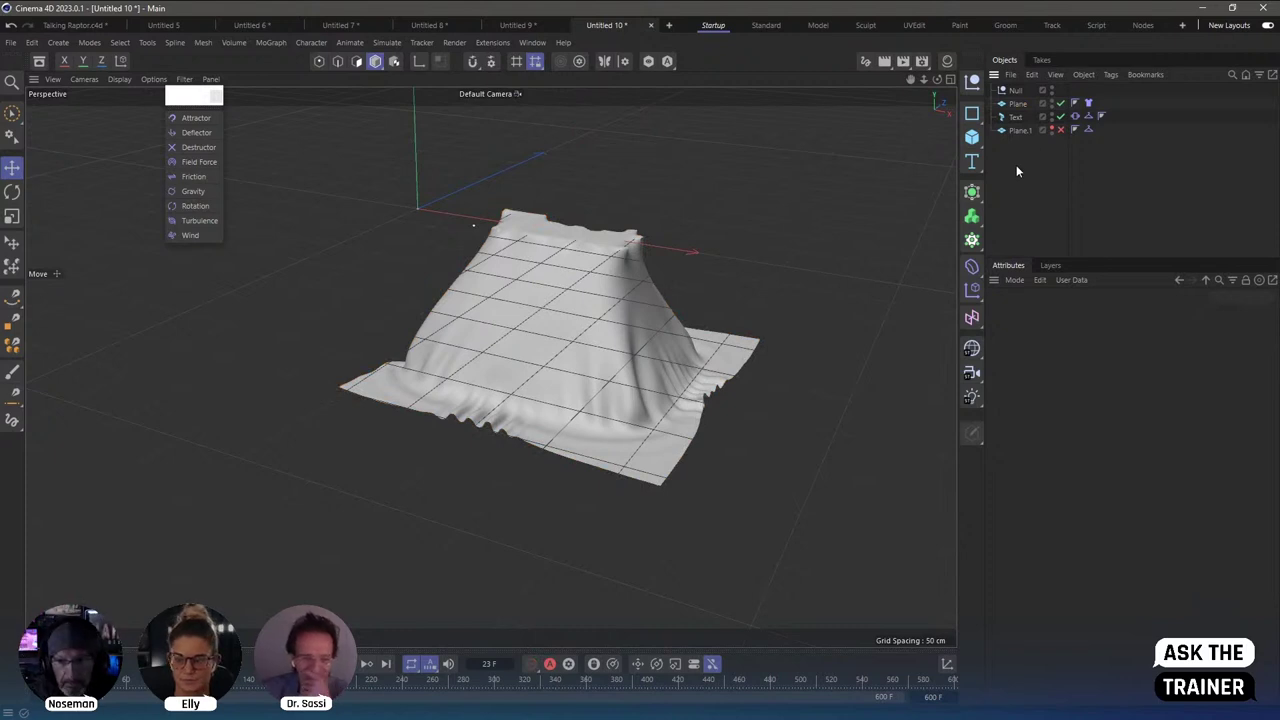
In a new document, extrude a rectangle spline with 0 extrusion depth.
key(ctrl+n)
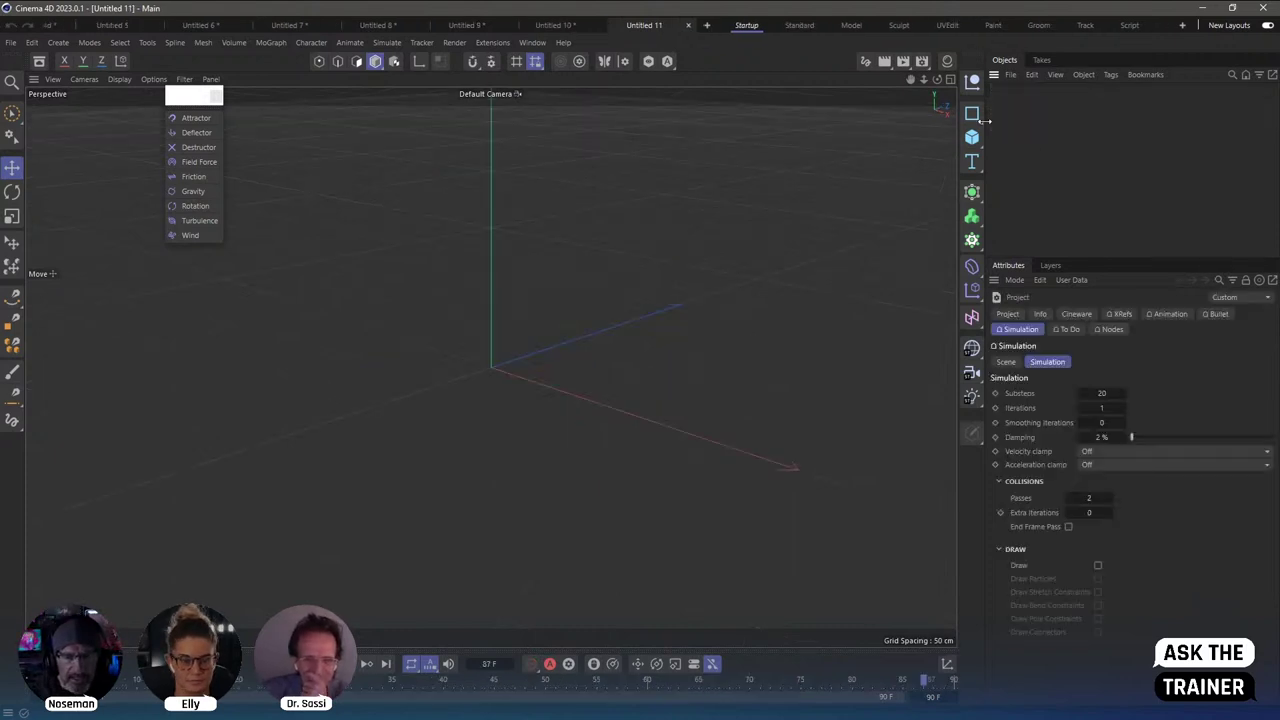
click(971, 113)
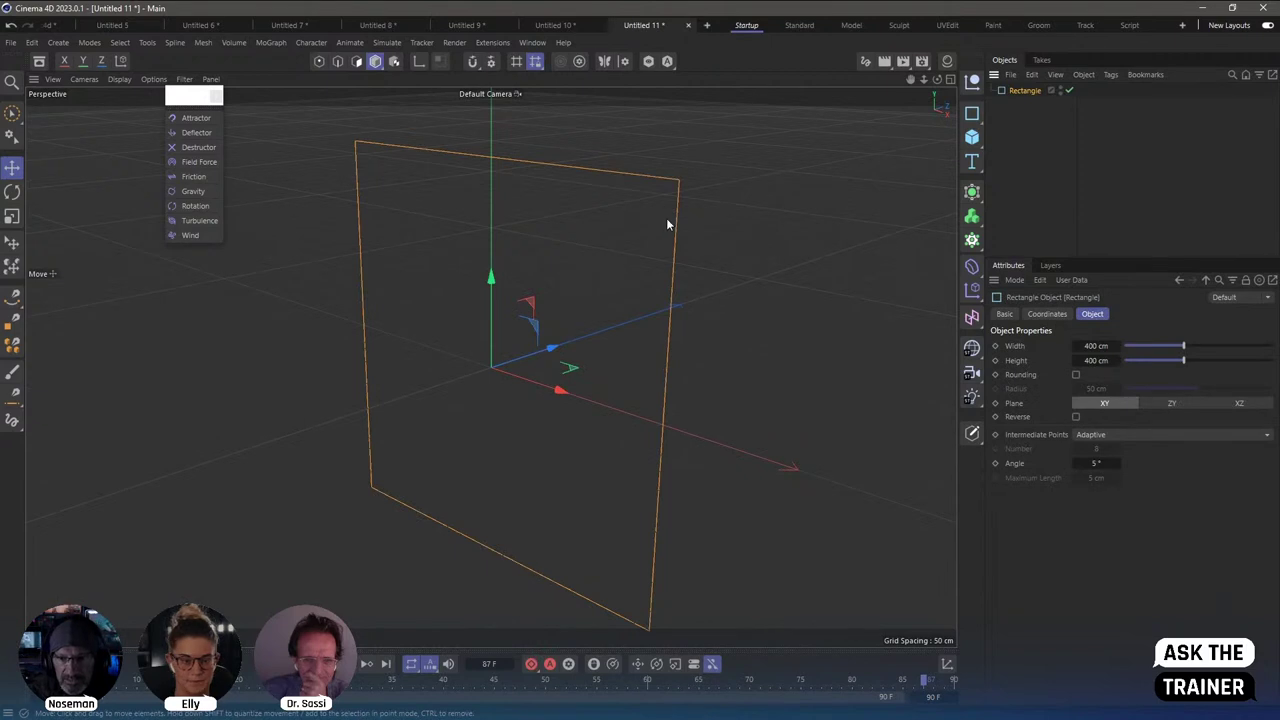
click(971, 192)
alt+click(1078, 254)
double_click(1098, 359)
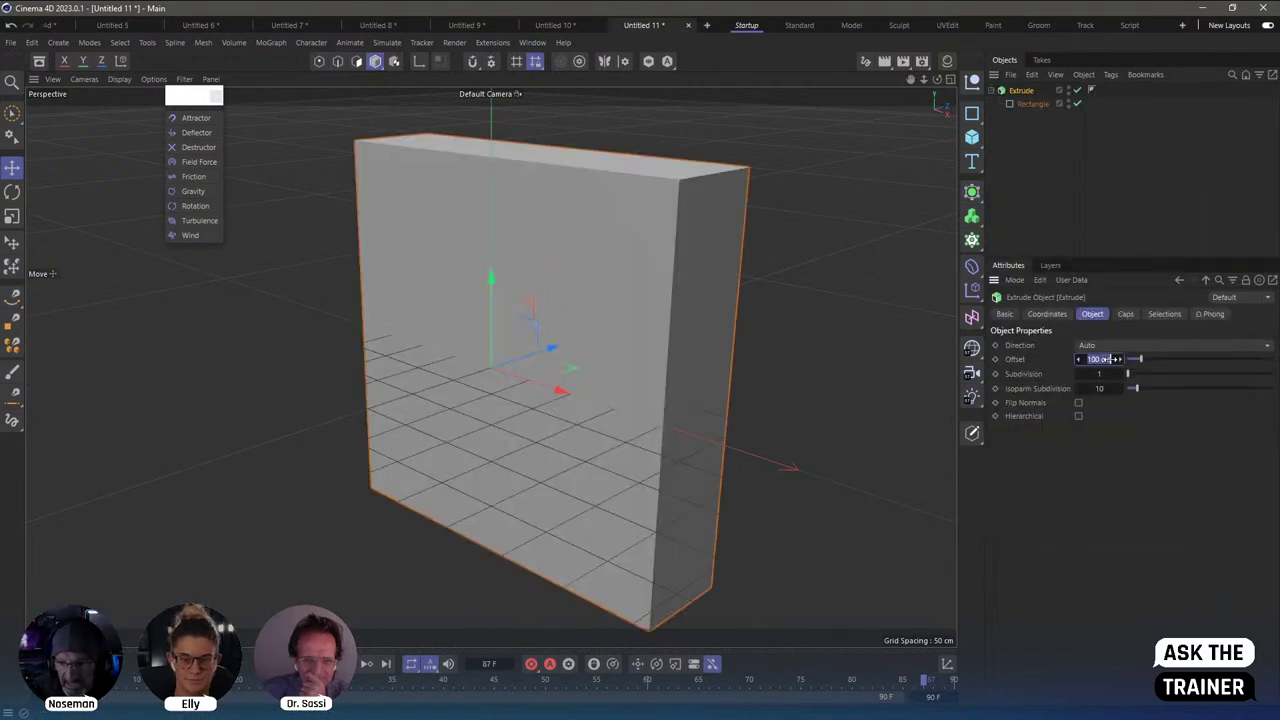
text(0)
key(Return)
Give the extrusion Delaunay caps with higher density and change the viewport shading.
click(1125, 313)
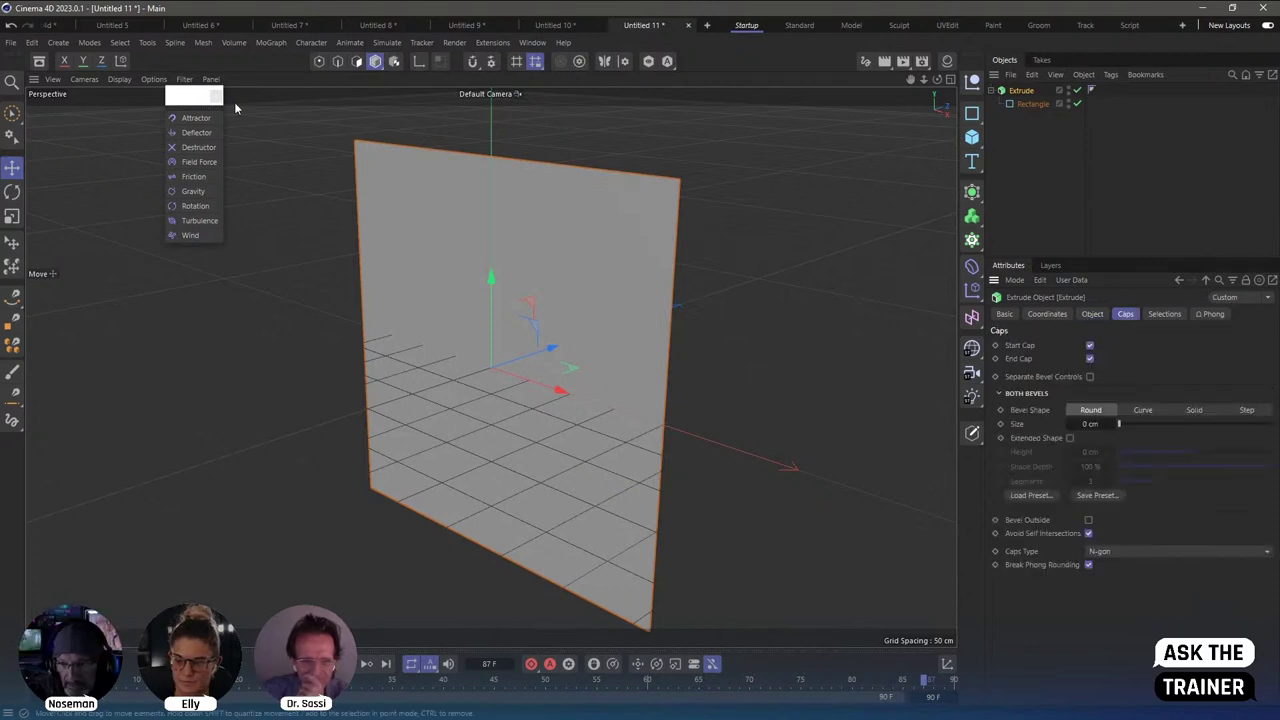
click(120, 79)
click(126, 134)
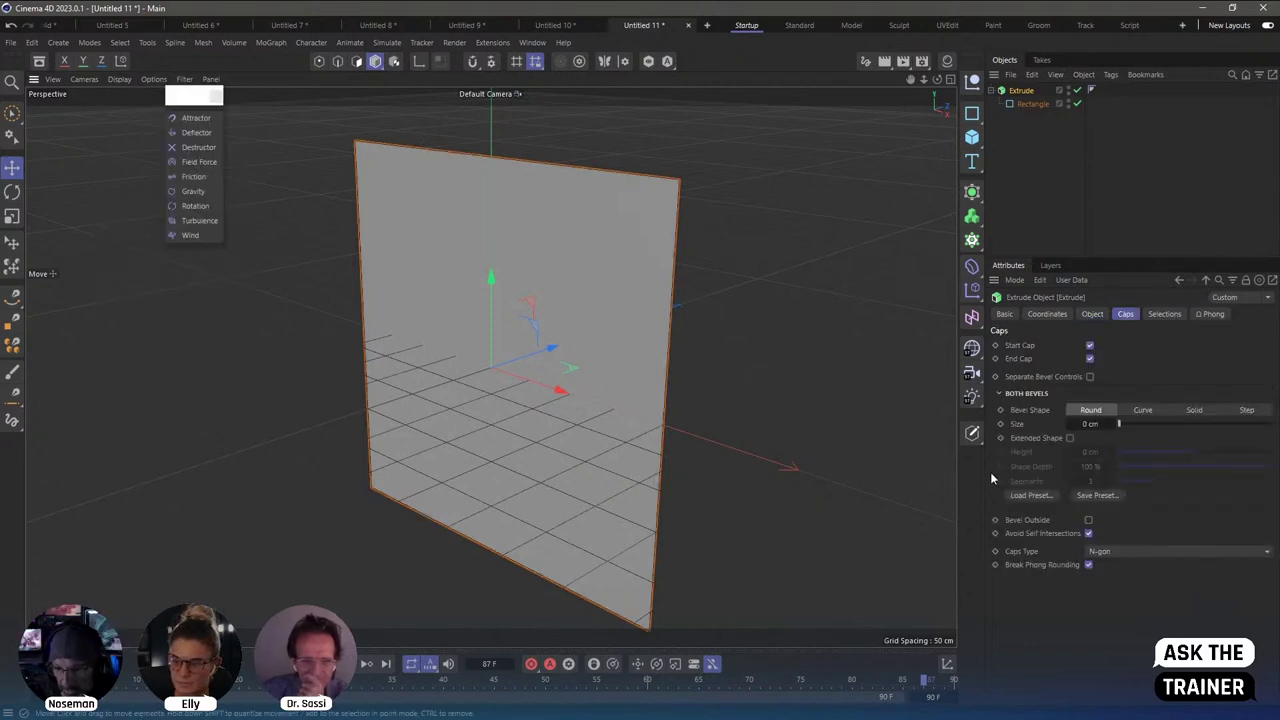
click(1109, 552)
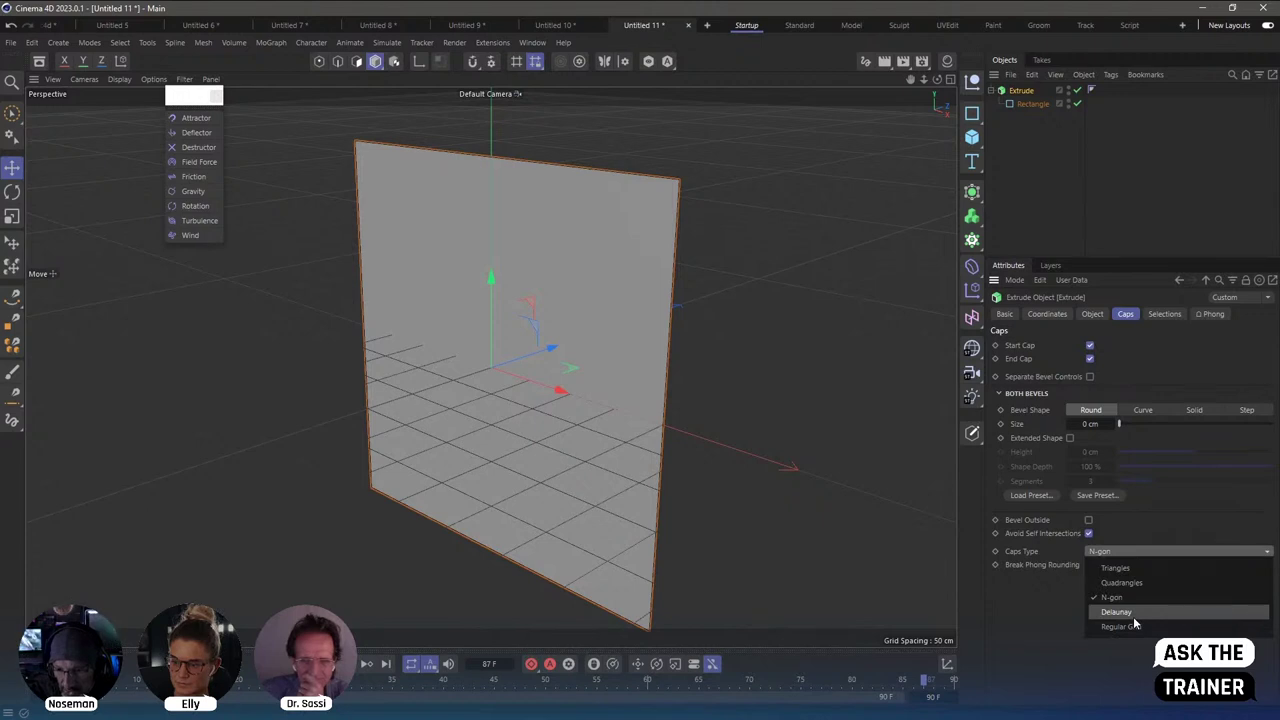
click(1133, 616)
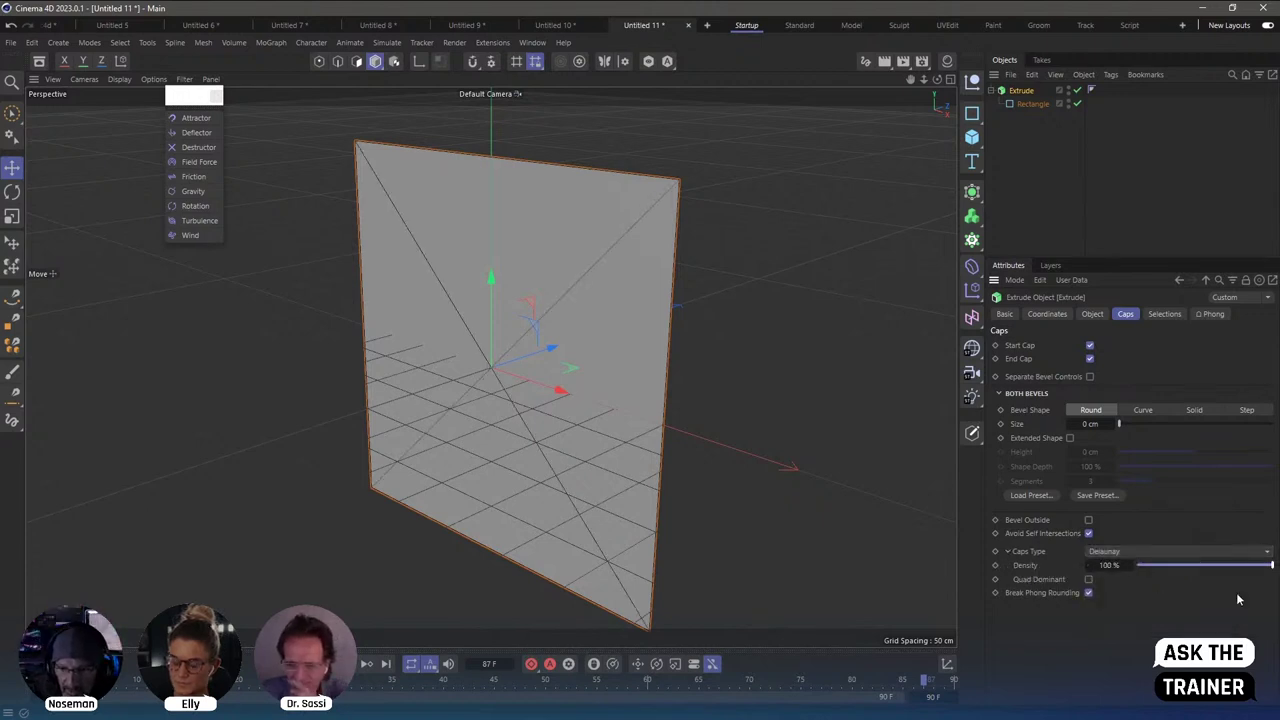
click(1211, 565)
Set the rectangle's Intermediate Points to Subdivided and adjust its maximum length.
click(1033, 104)
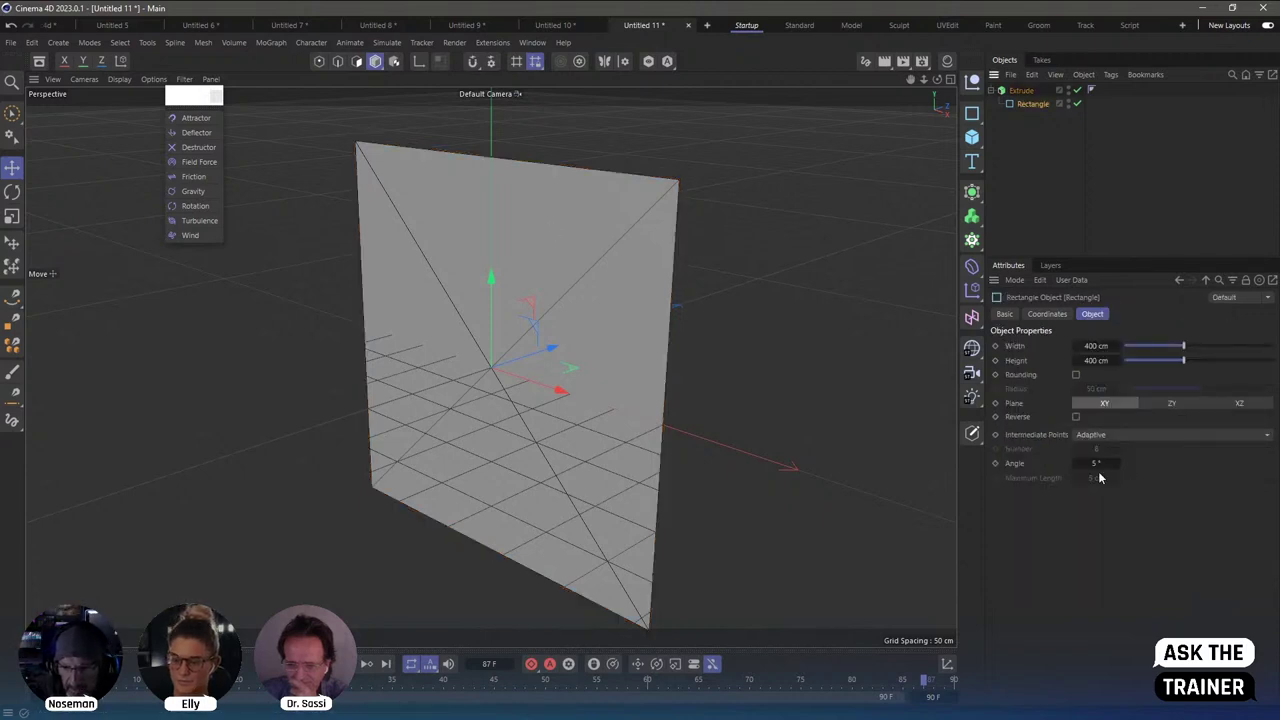
click(1105, 436)
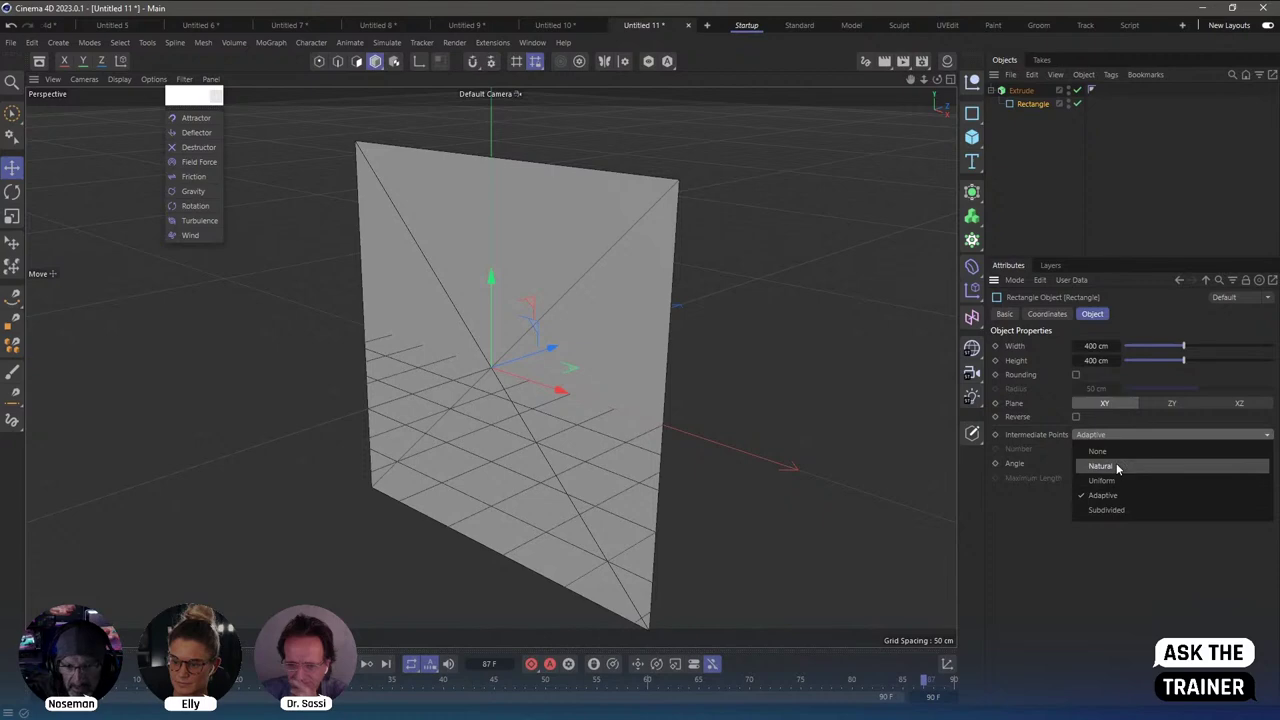
click(1117, 515)
drag(1105, 478, 1098, 479)
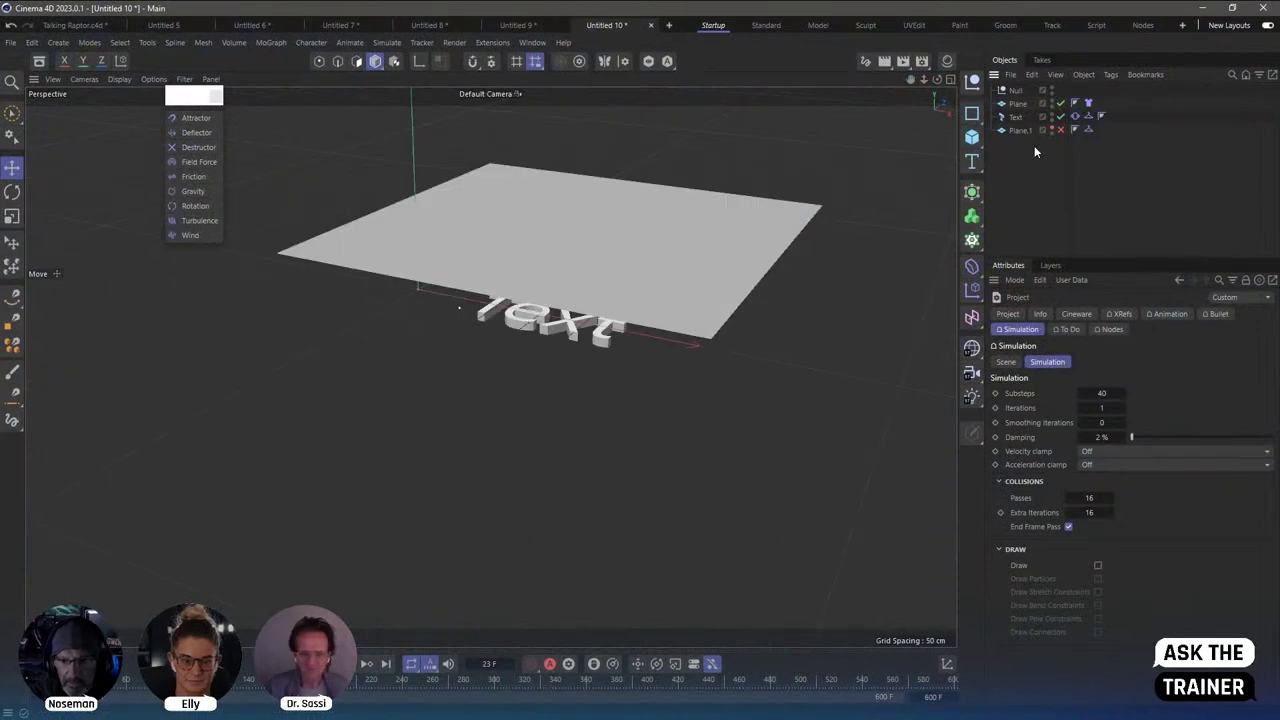
Give the cloth Plane 50 × 50 segments and hide the ground plane Plane.1.
click(1025, 131)
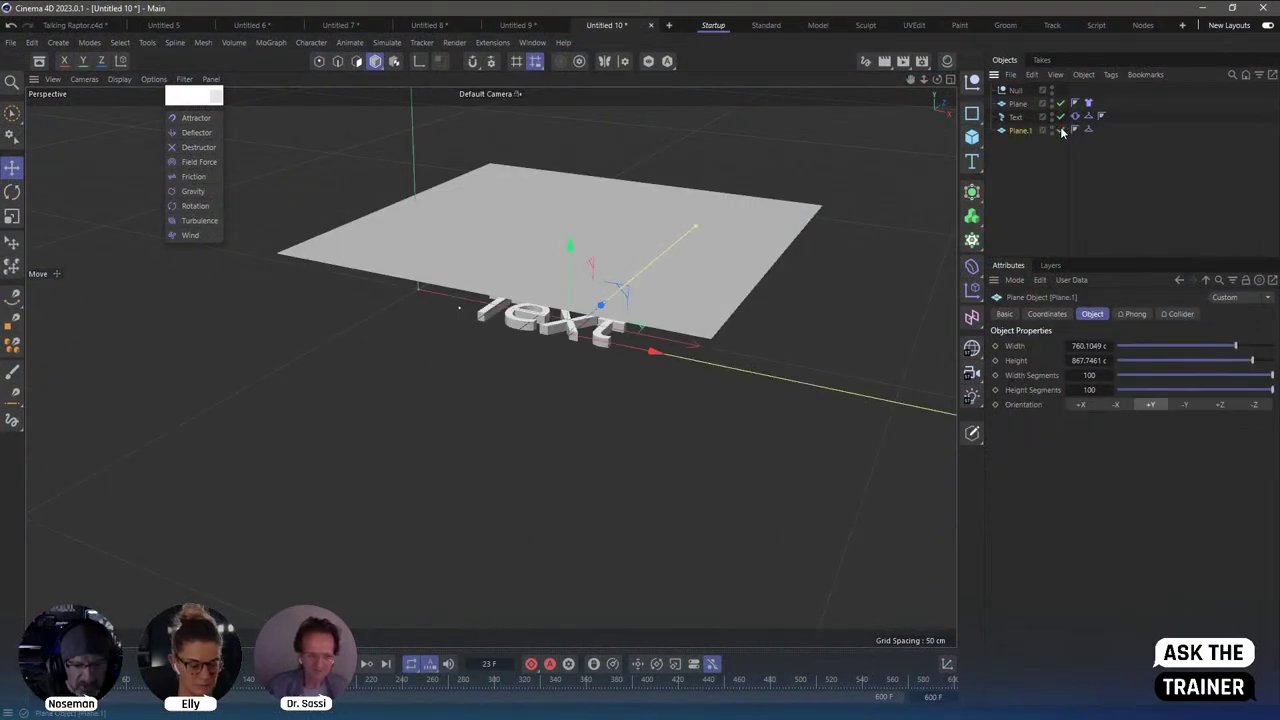
click(1018, 103)
double_click(1089, 375)
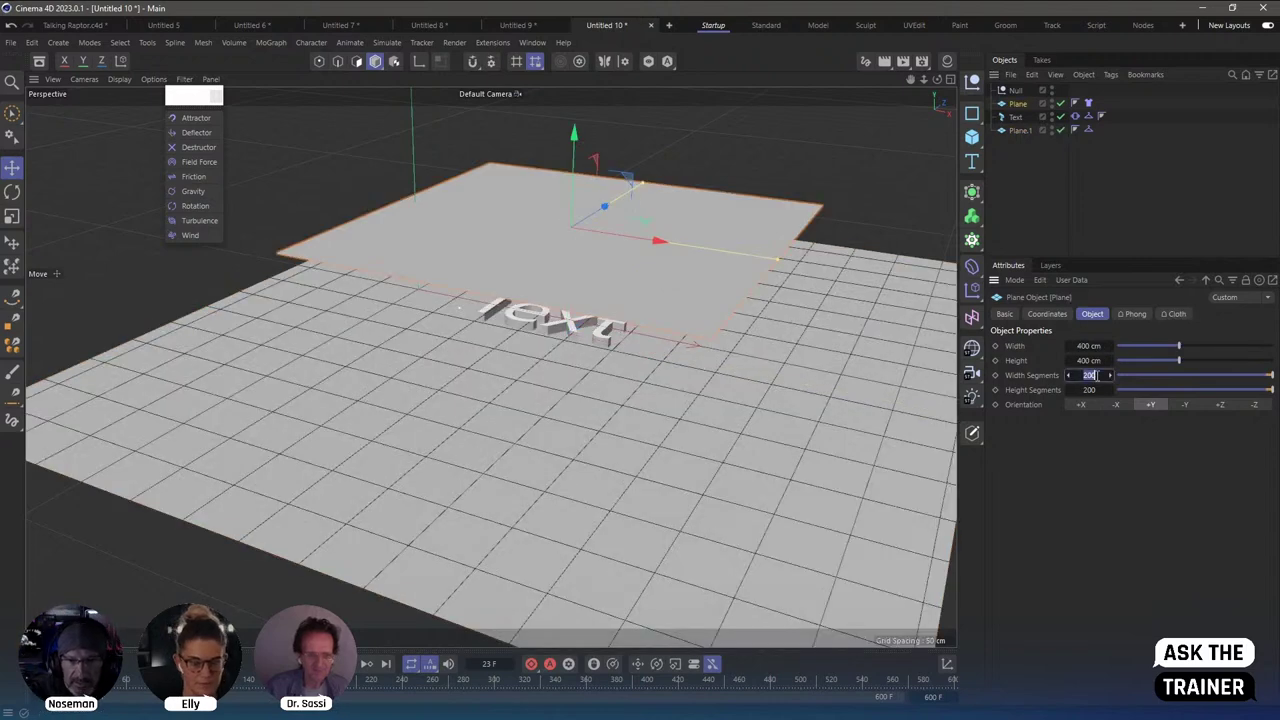
text(50)
key(Tab)
text(50)
key(Return)
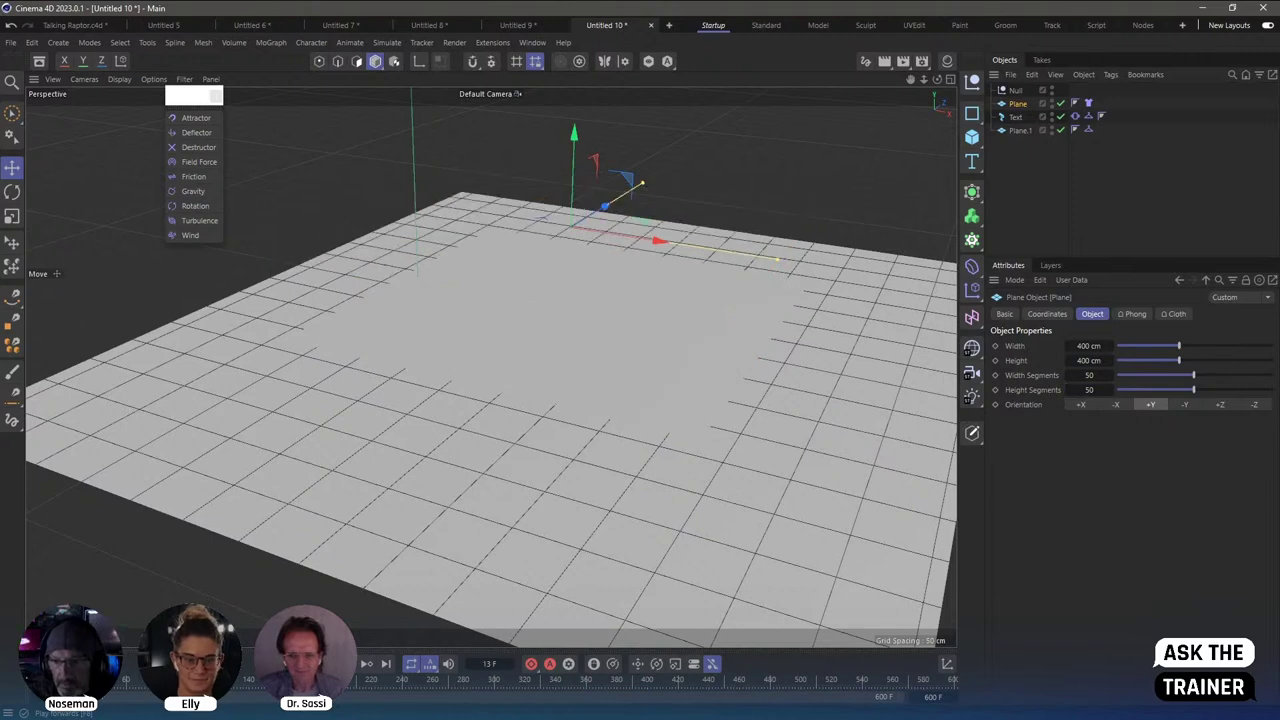
click(1051, 128)
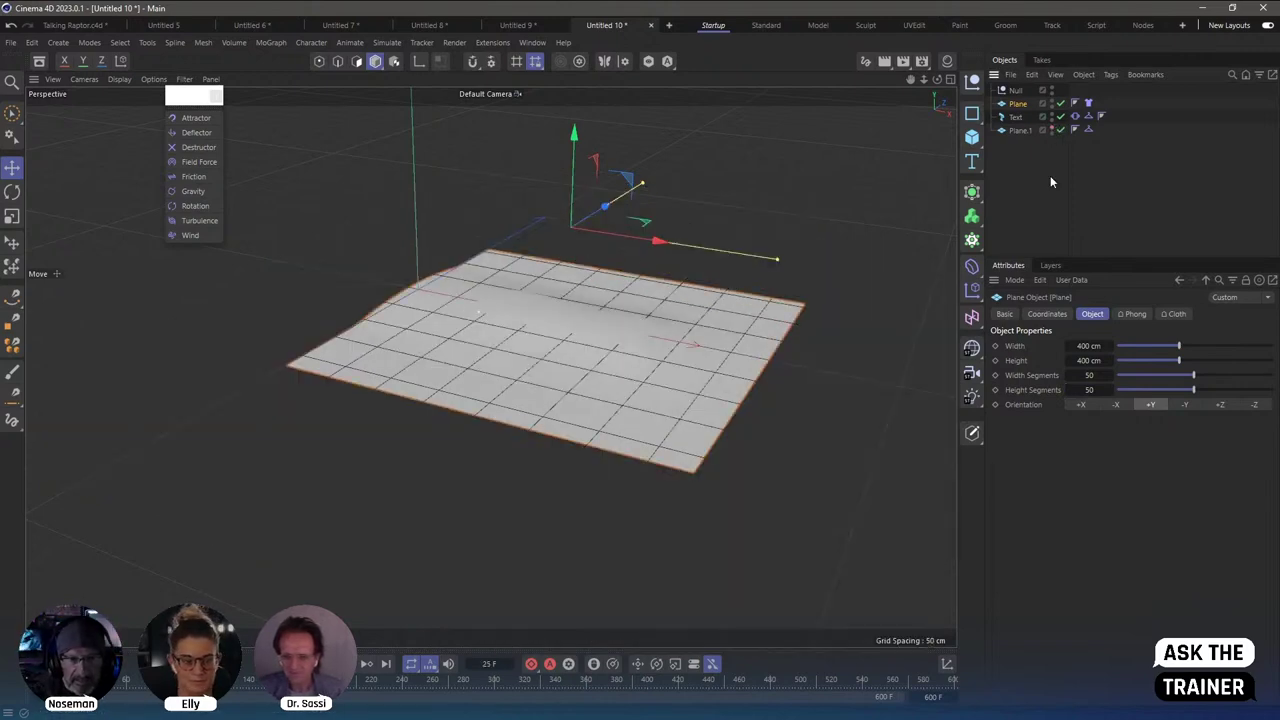
click(1050, 182)
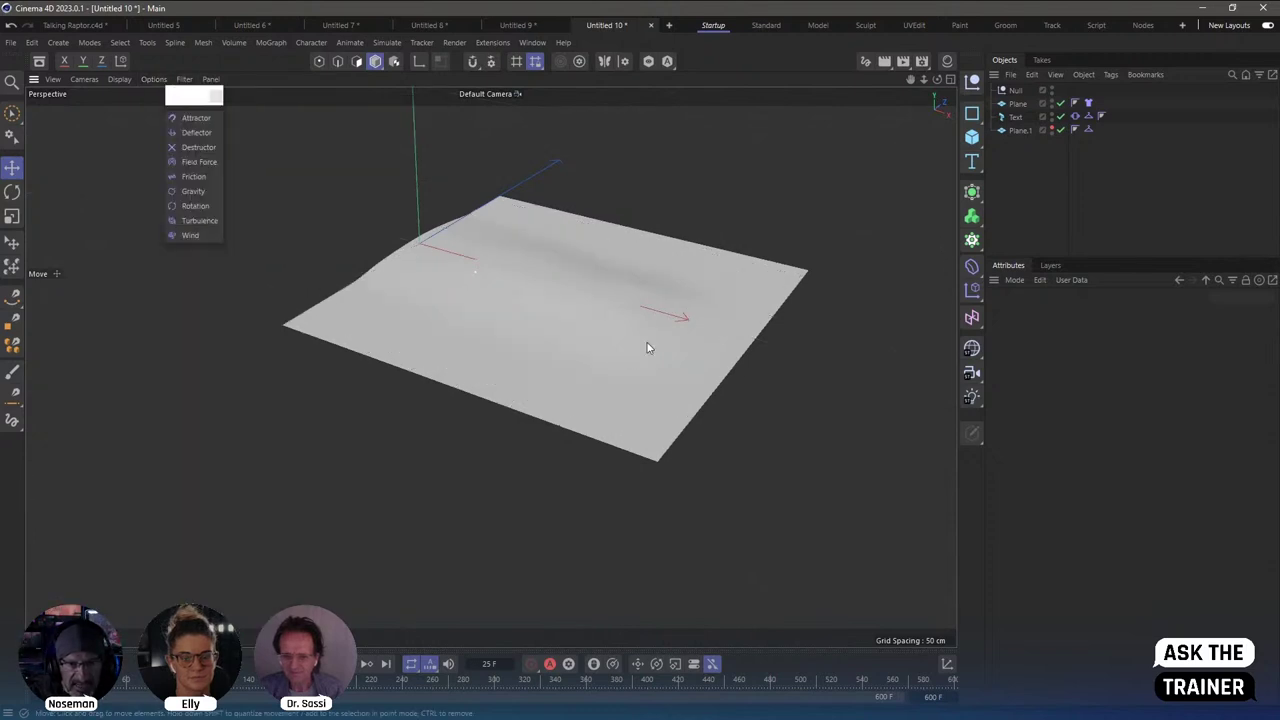
Switch to Gouraud Shading (Lines) and set cloth Bendiness and Stretchiness to 20.
click(119, 79)
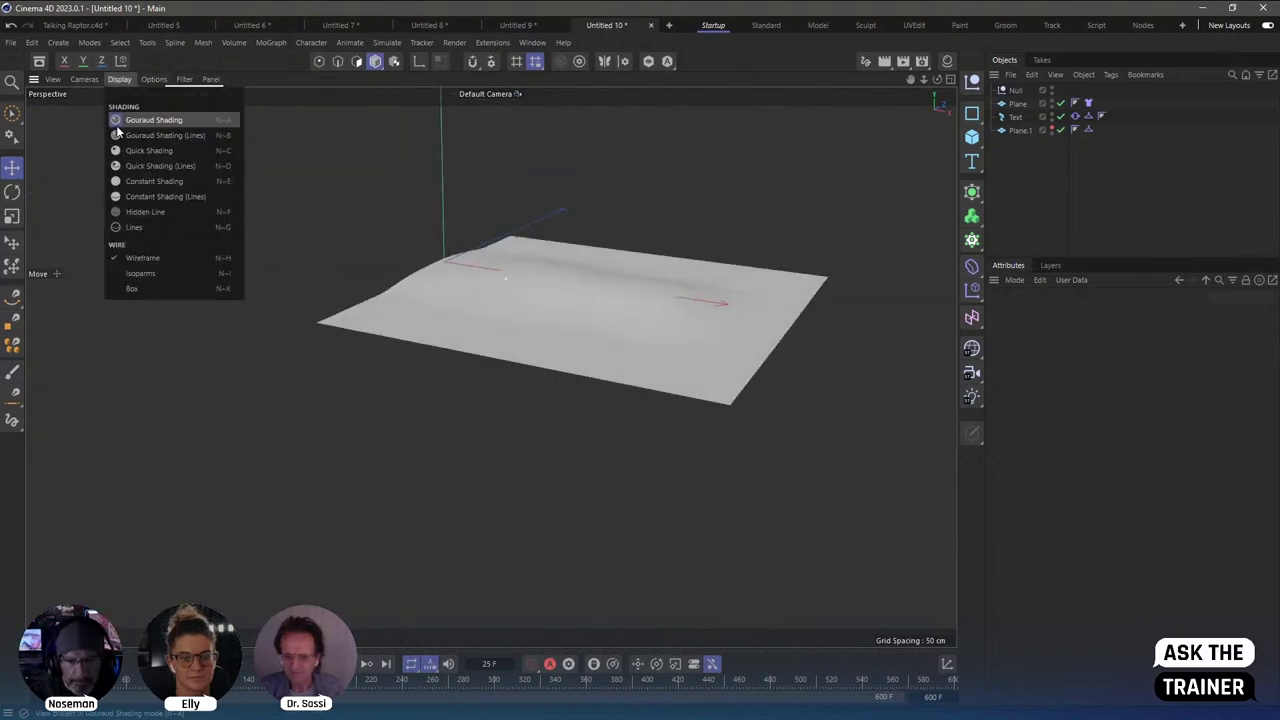
click(150, 135)
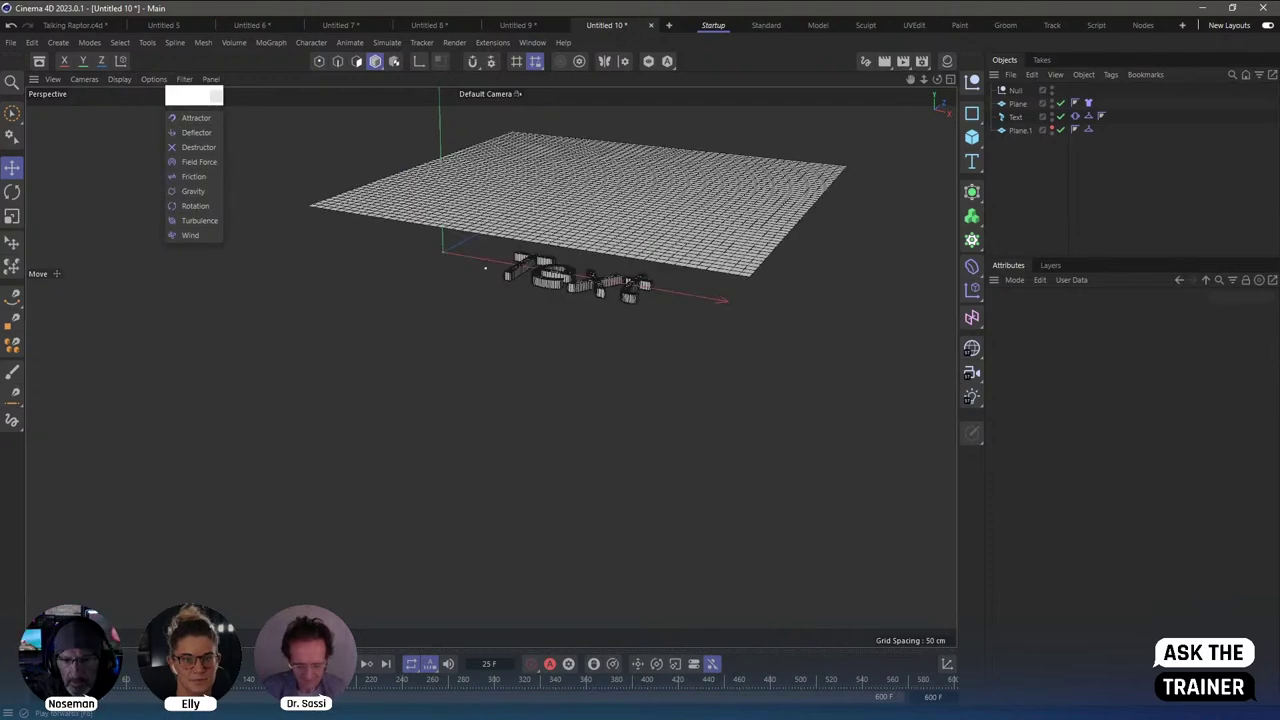
click(1088, 103)
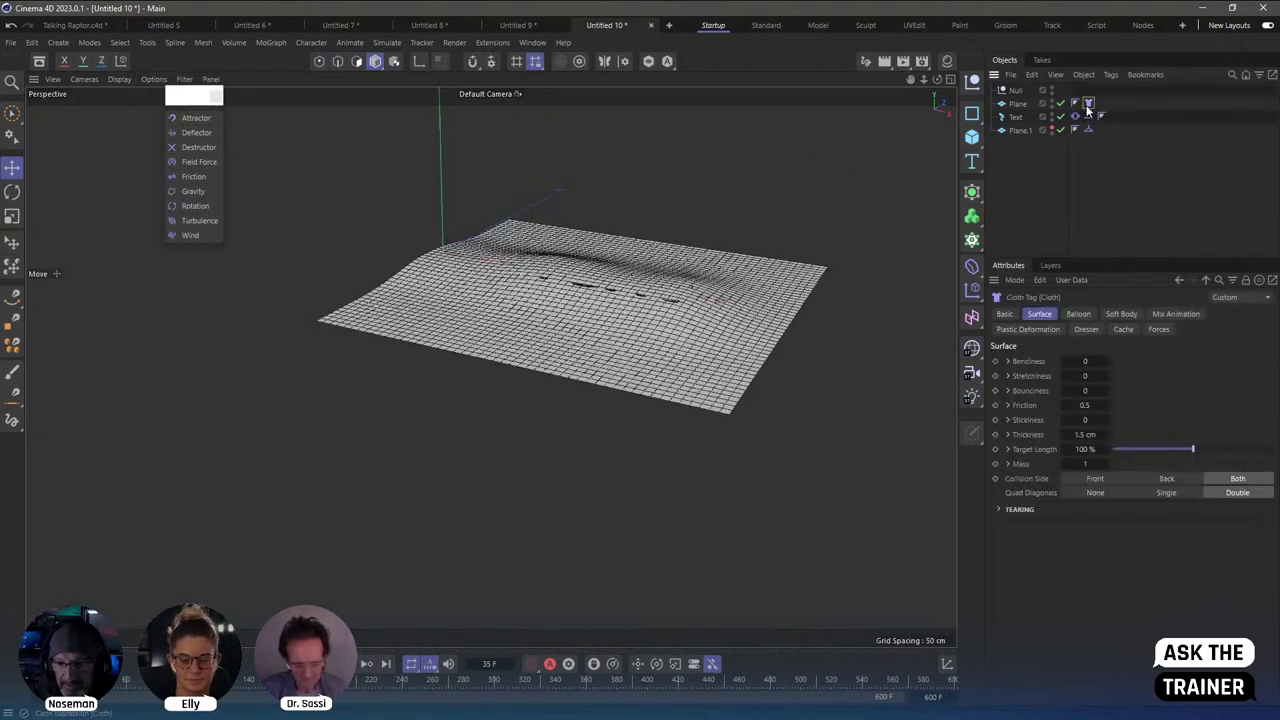
double_click(1086, 361)
text(20)
key(Tab)
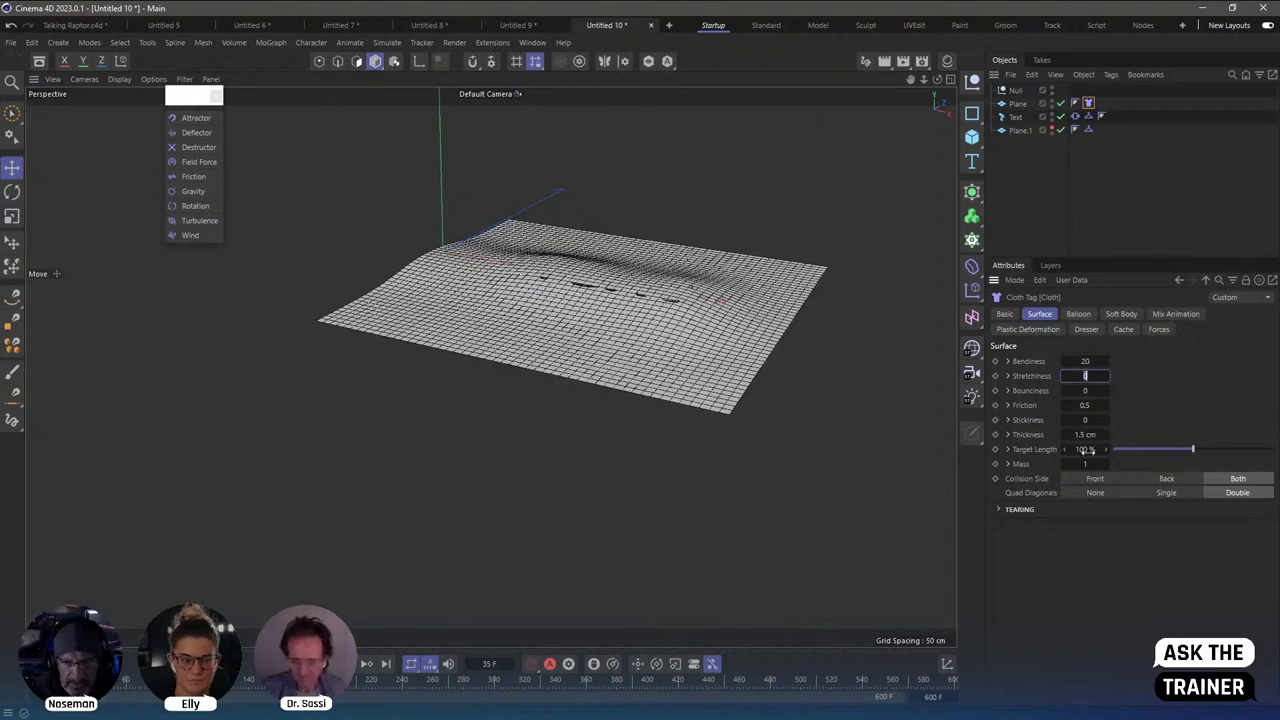
text(20)
key(Return)
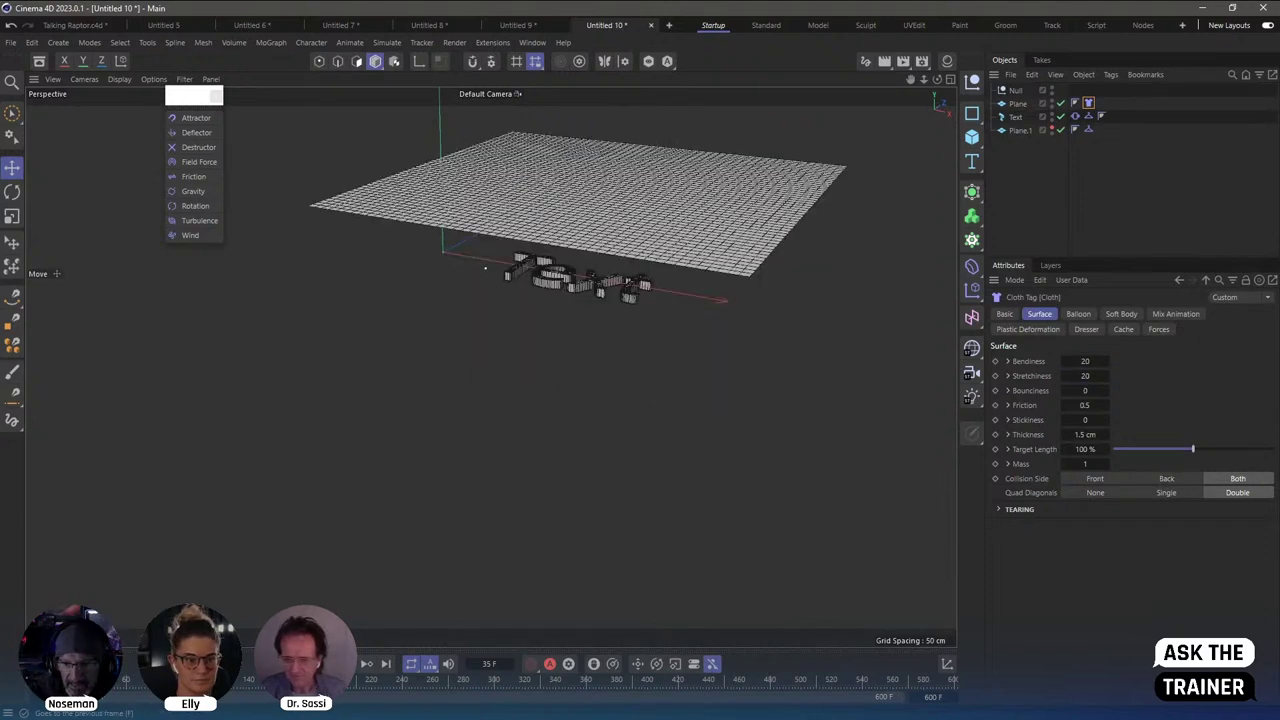
Set the cloth Stickiness to 1 and Friction to 1.
double_click(1090, 419)
text(1)
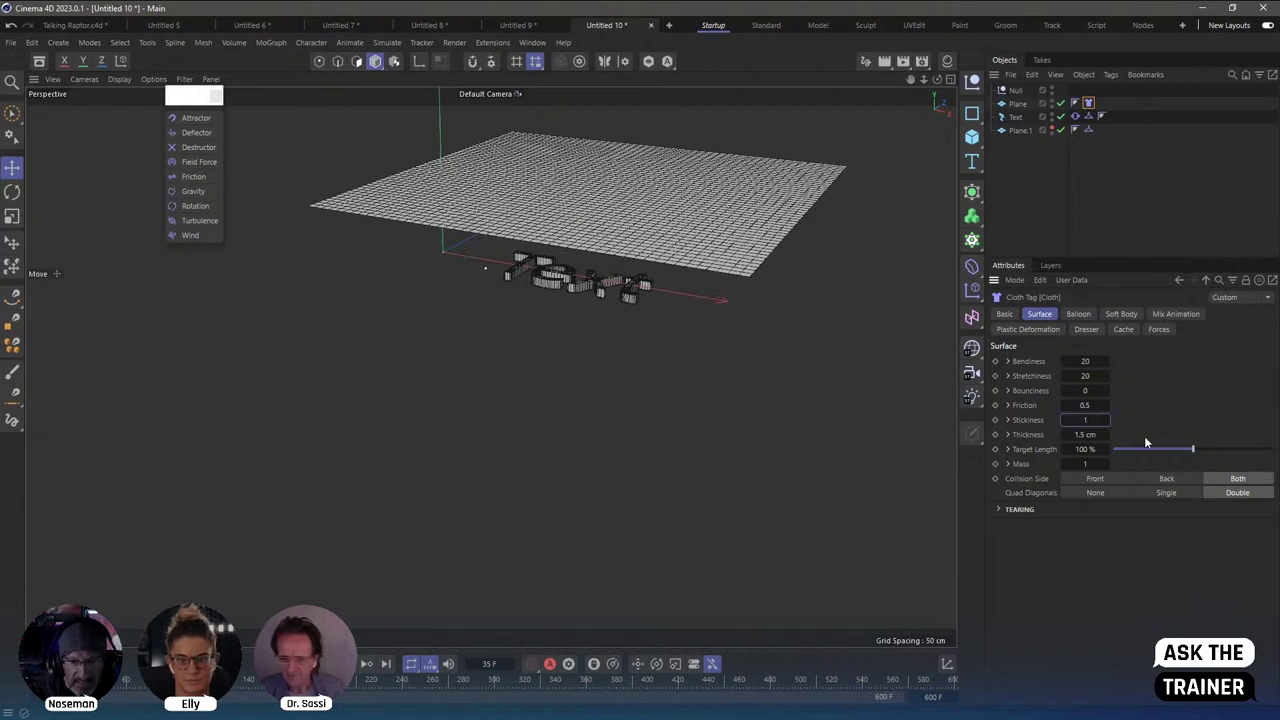
key(Return)
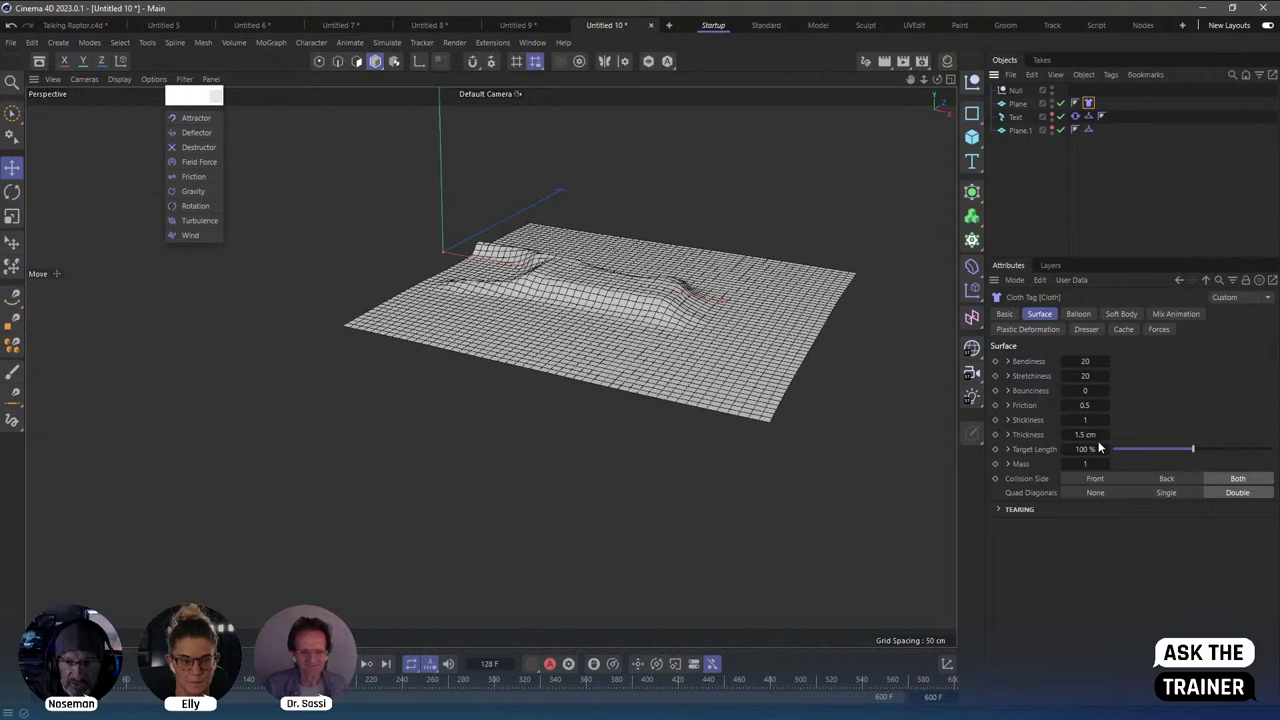
click(1085, 405)
text(1)
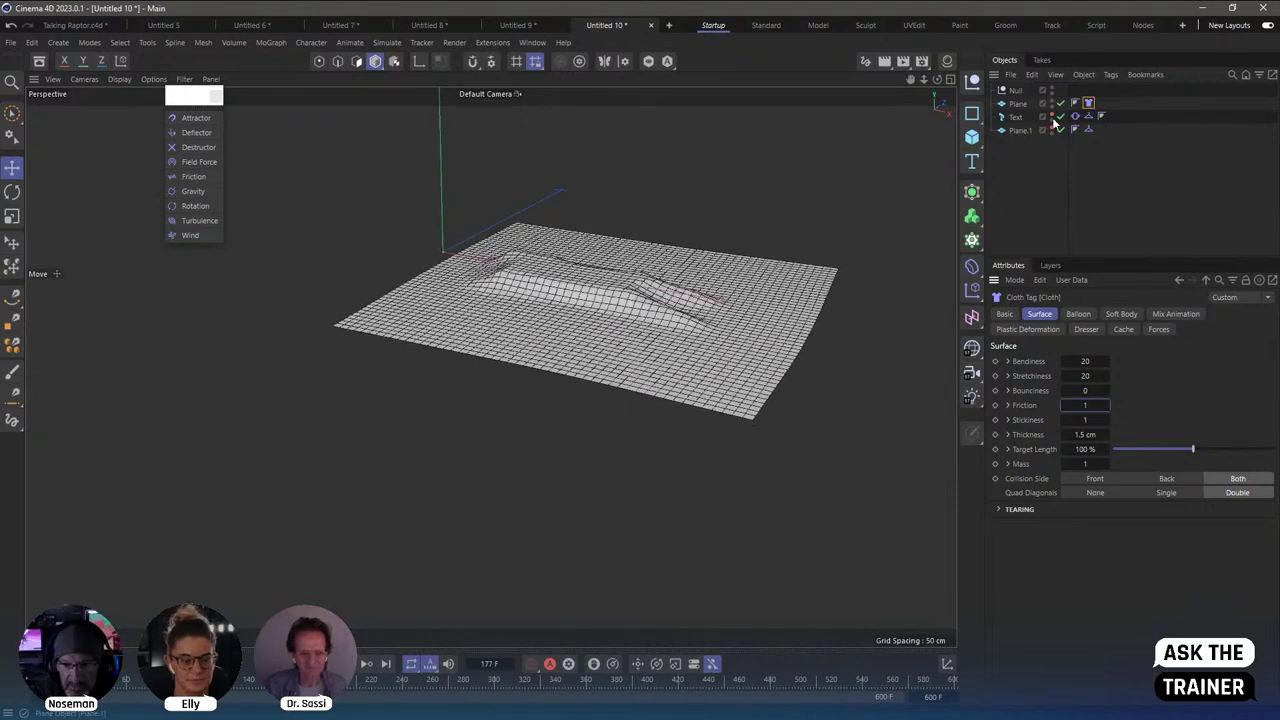
Set the Text collider tag's Friction and Stick both to 1.
click(1088, 116)
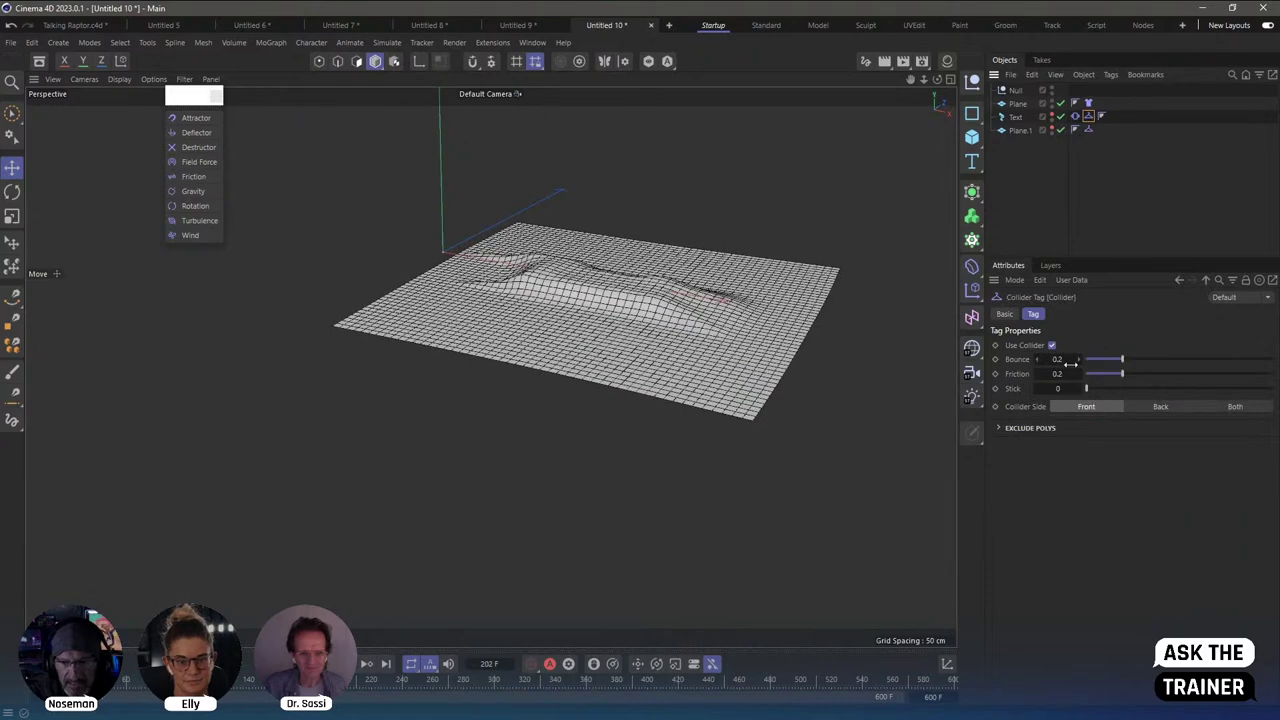
click(1060, 373)
text(1)
key(Return)
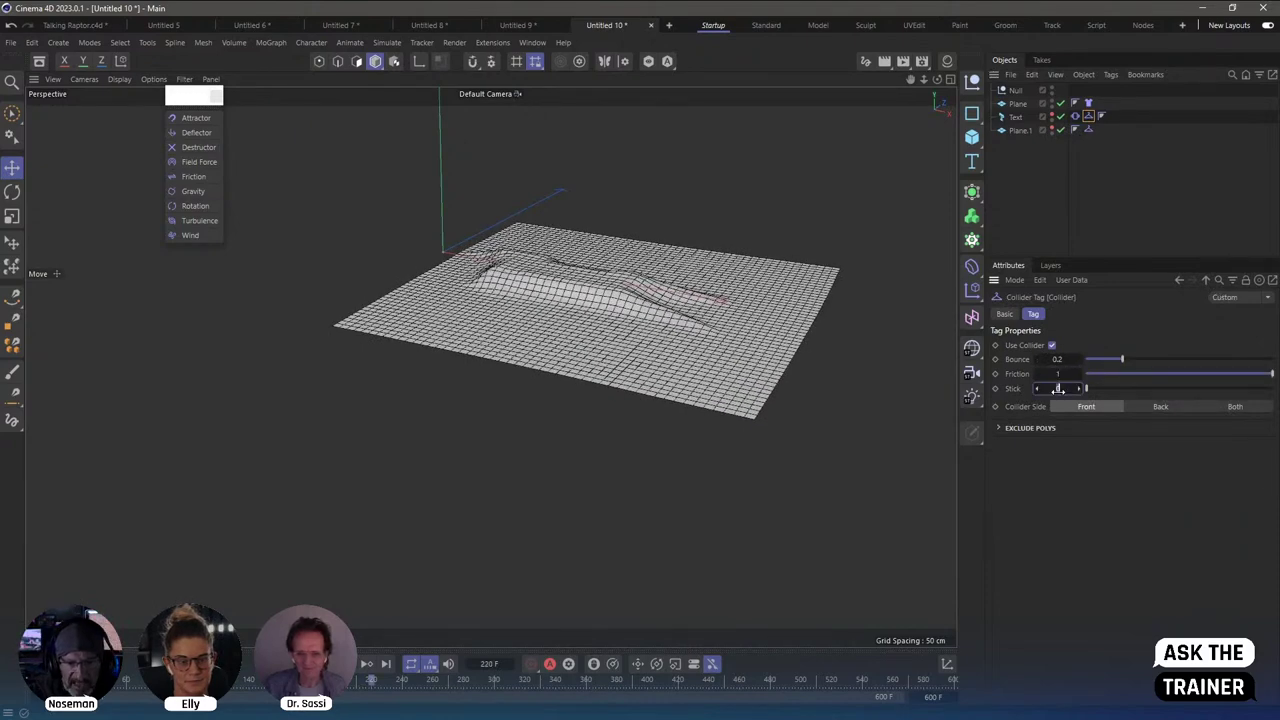
text(1)
key(Return)
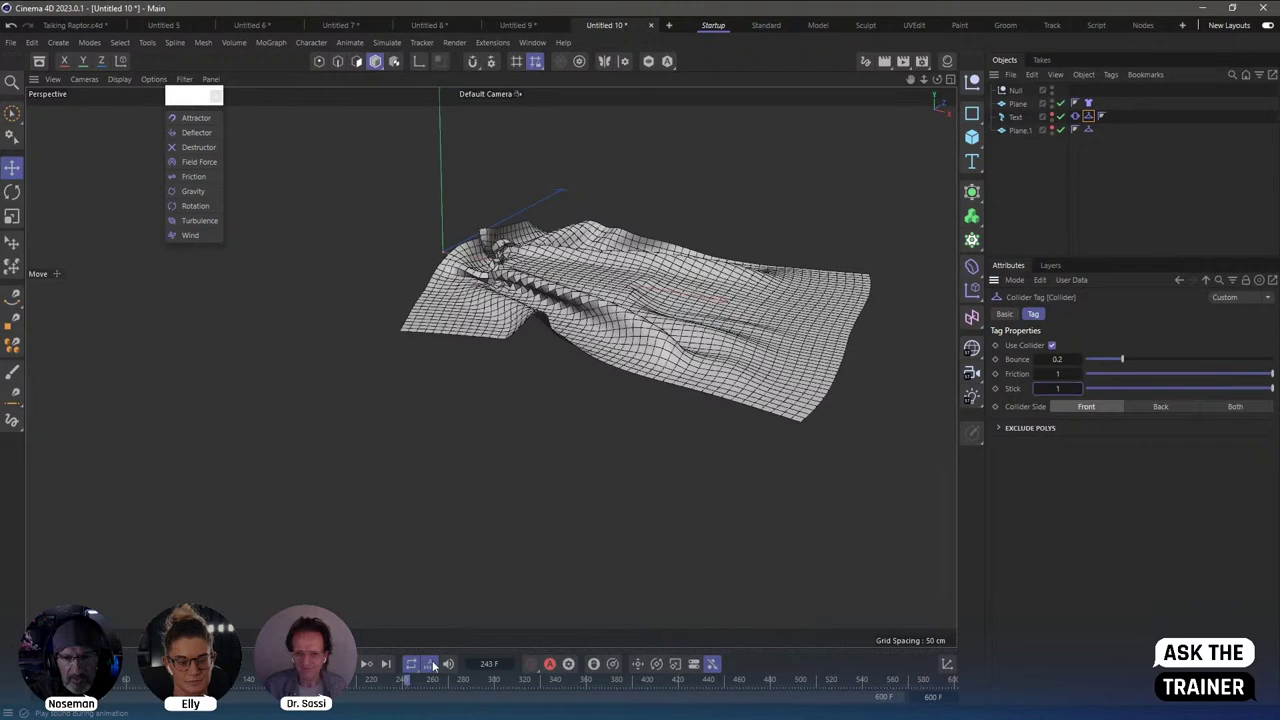
Rewind and replay the cloth draping over the text.
key(shift+f)
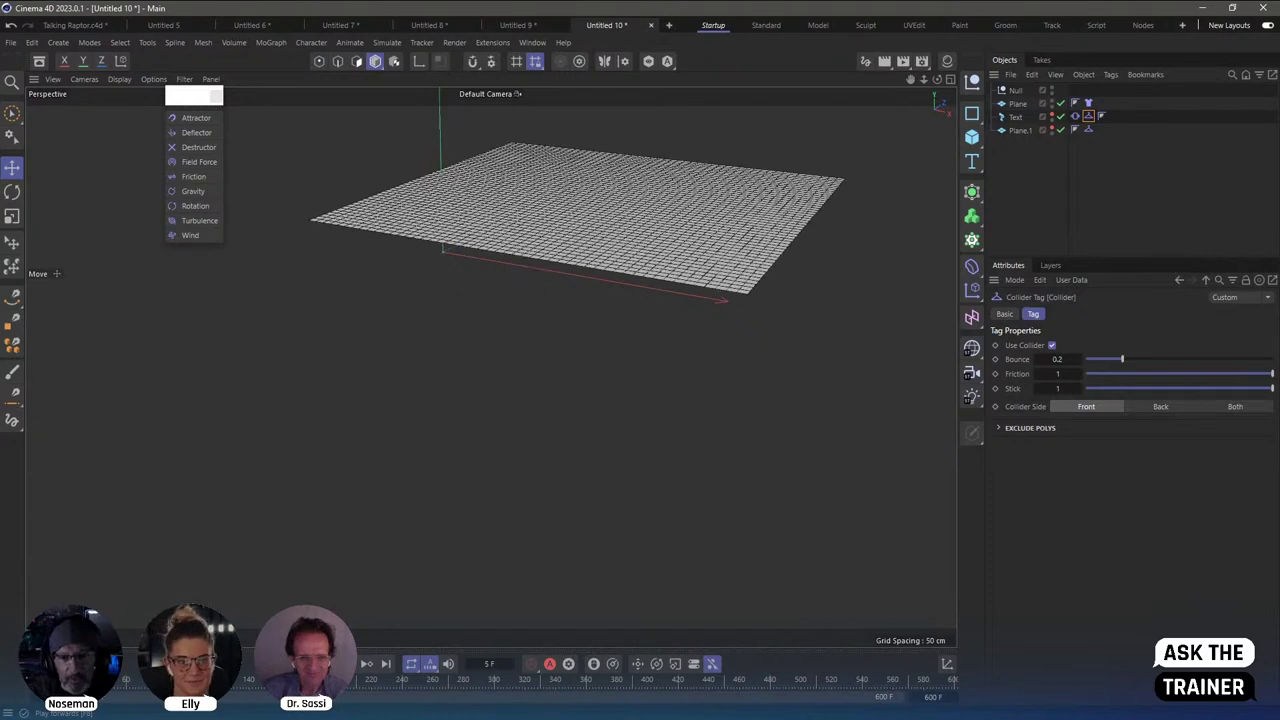
key(F8)
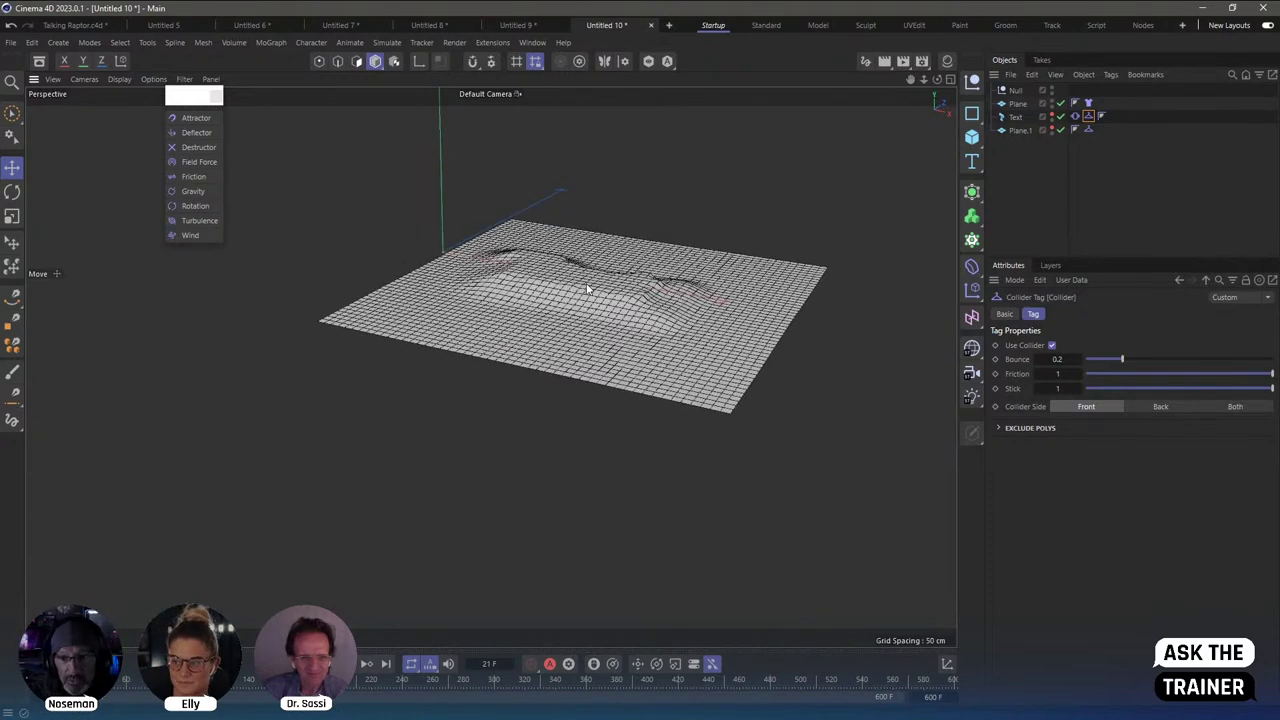
click(1088, 103)
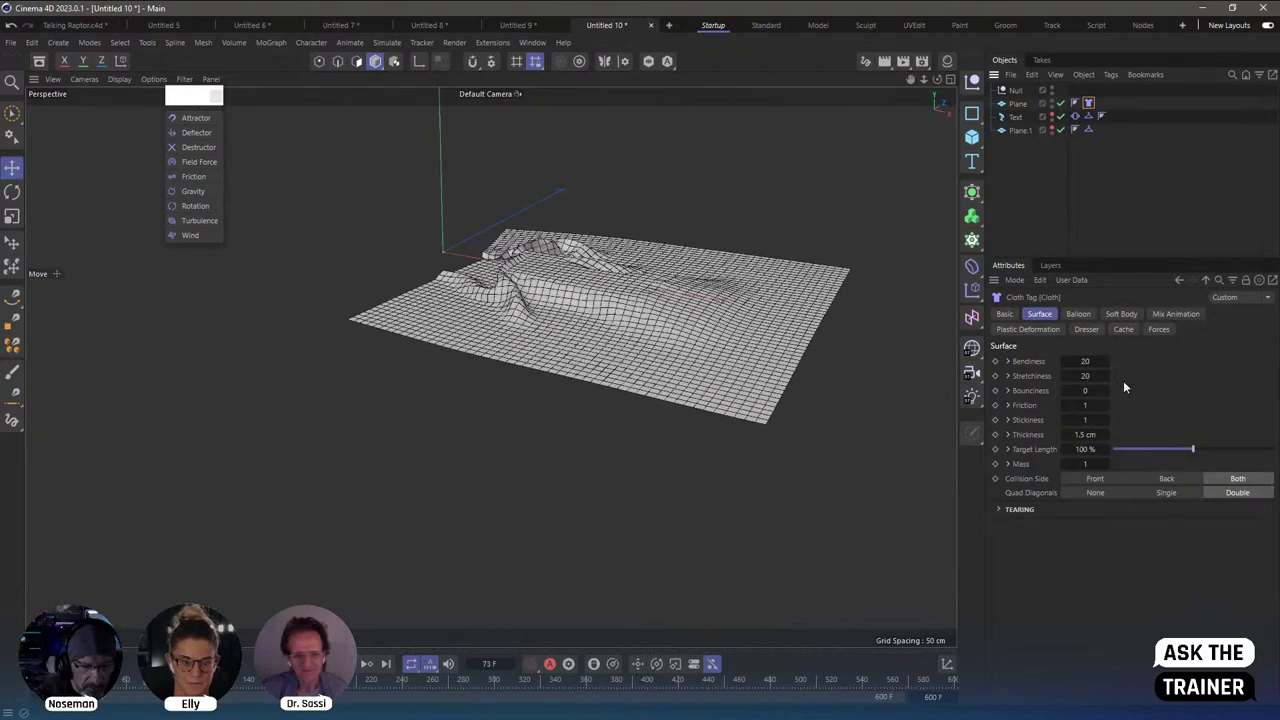
Lower the project simulation Substeps to 20 and rewind.
key(ctrl+d)
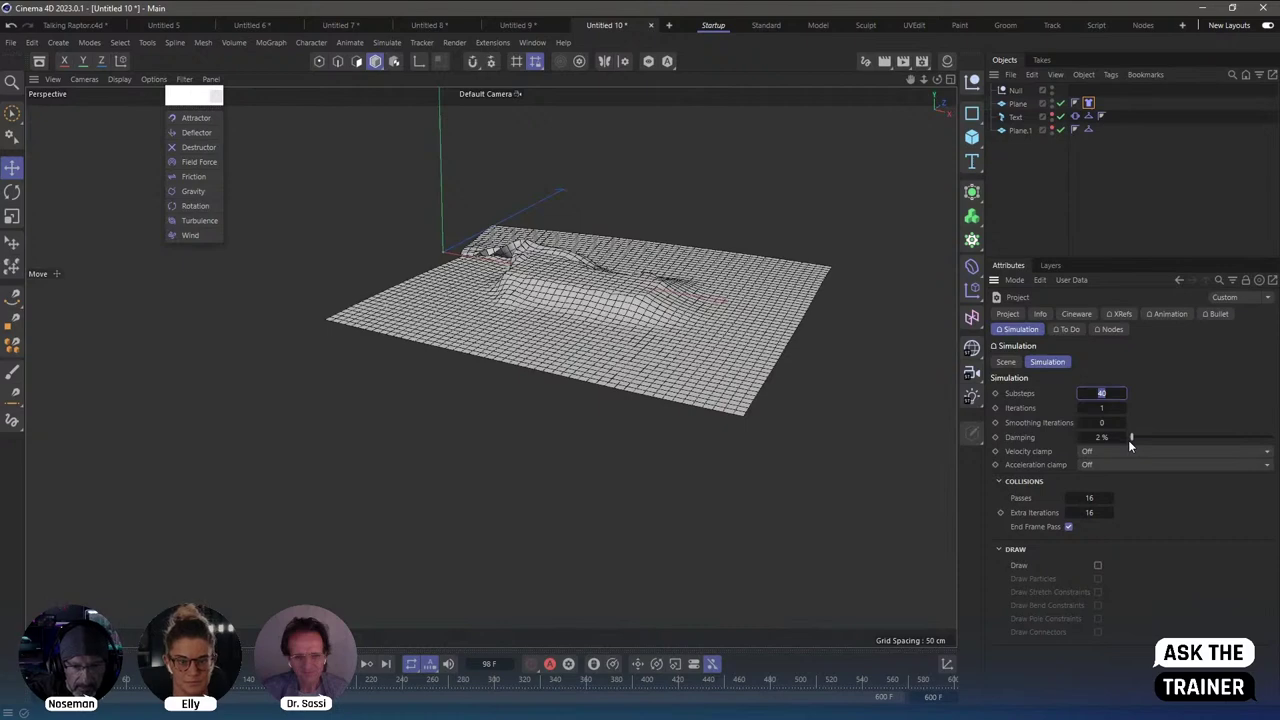
text(20)
key(Return)
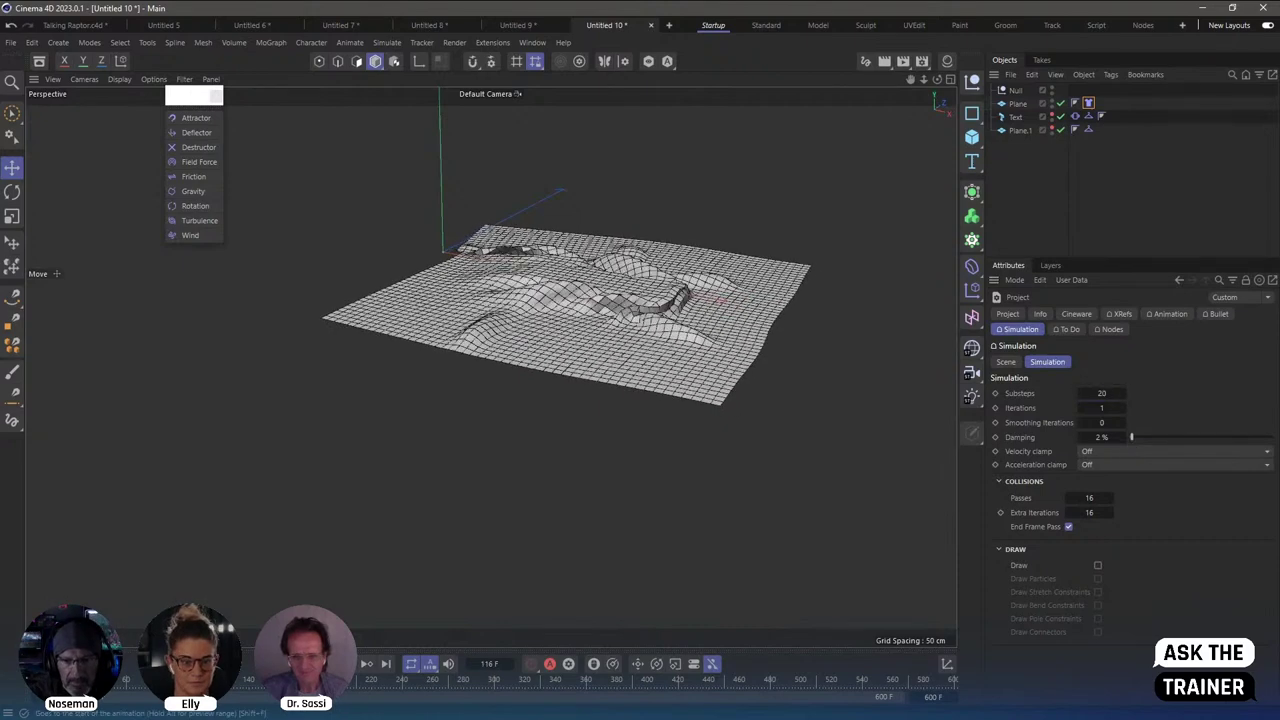
click(322, 664)
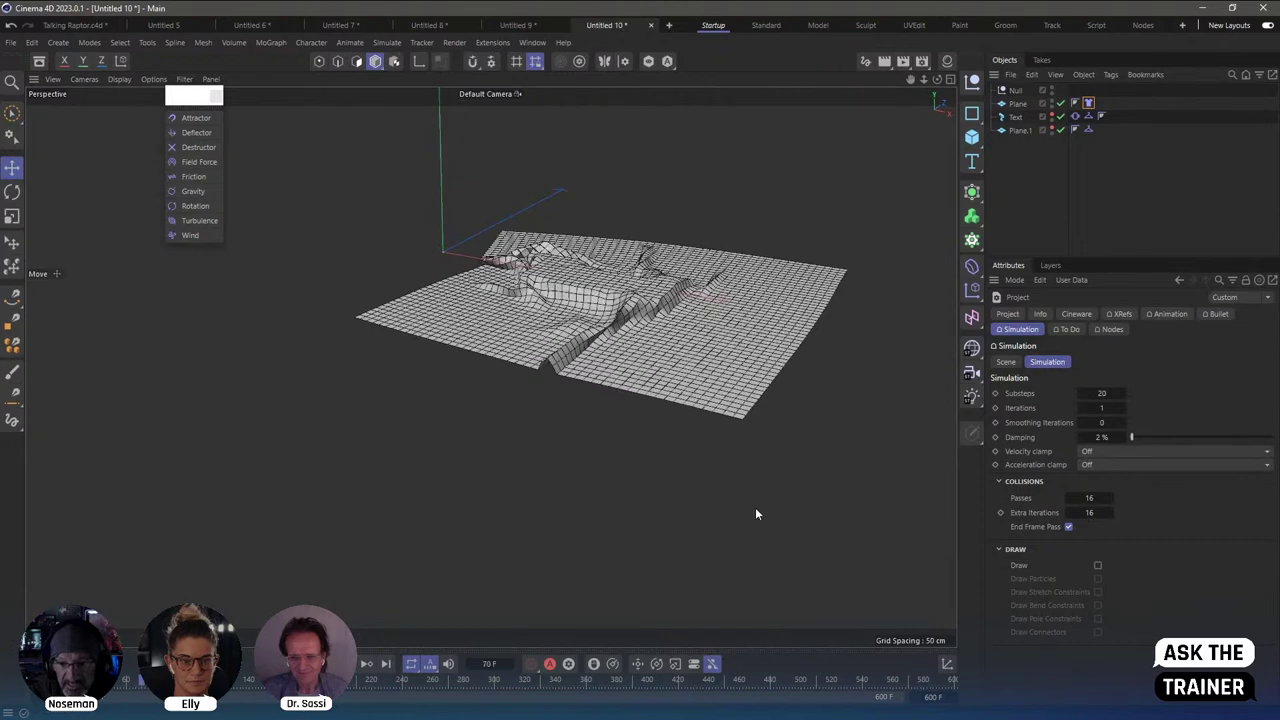
Set the cloth Stickiness to 0 and Friction to 0.2.
click(1088, 103)
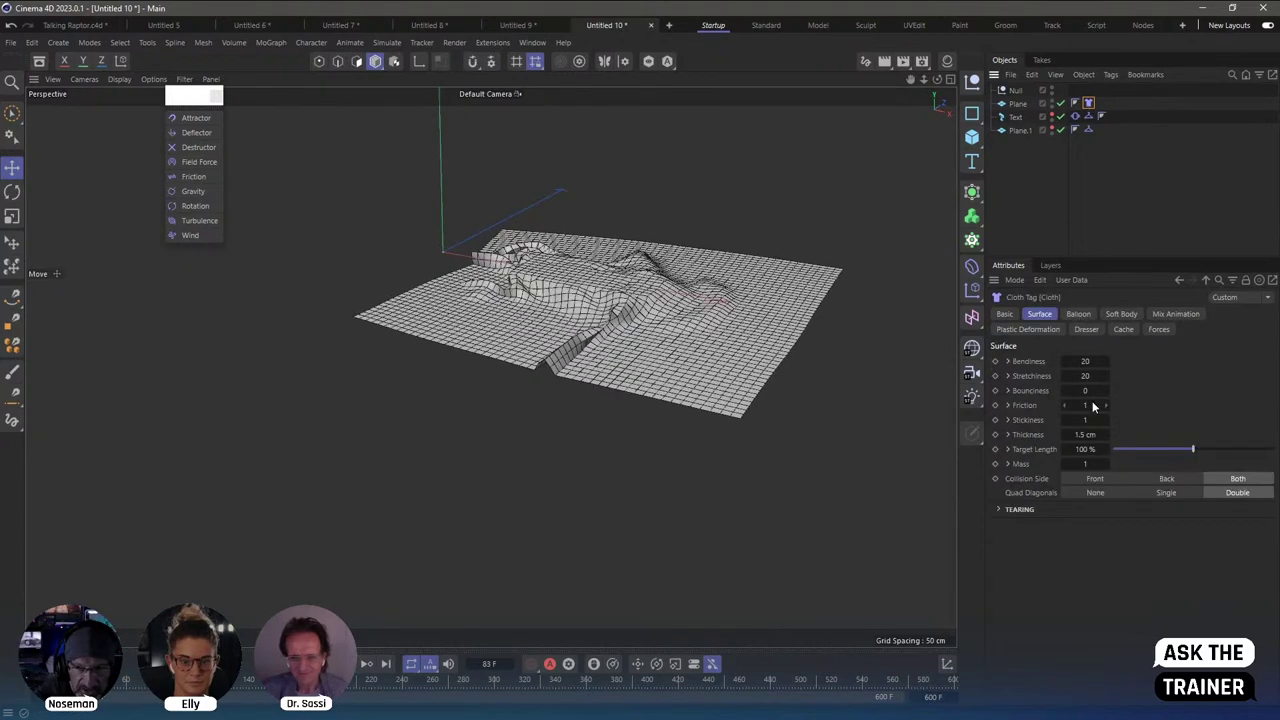
click(1088, 405)
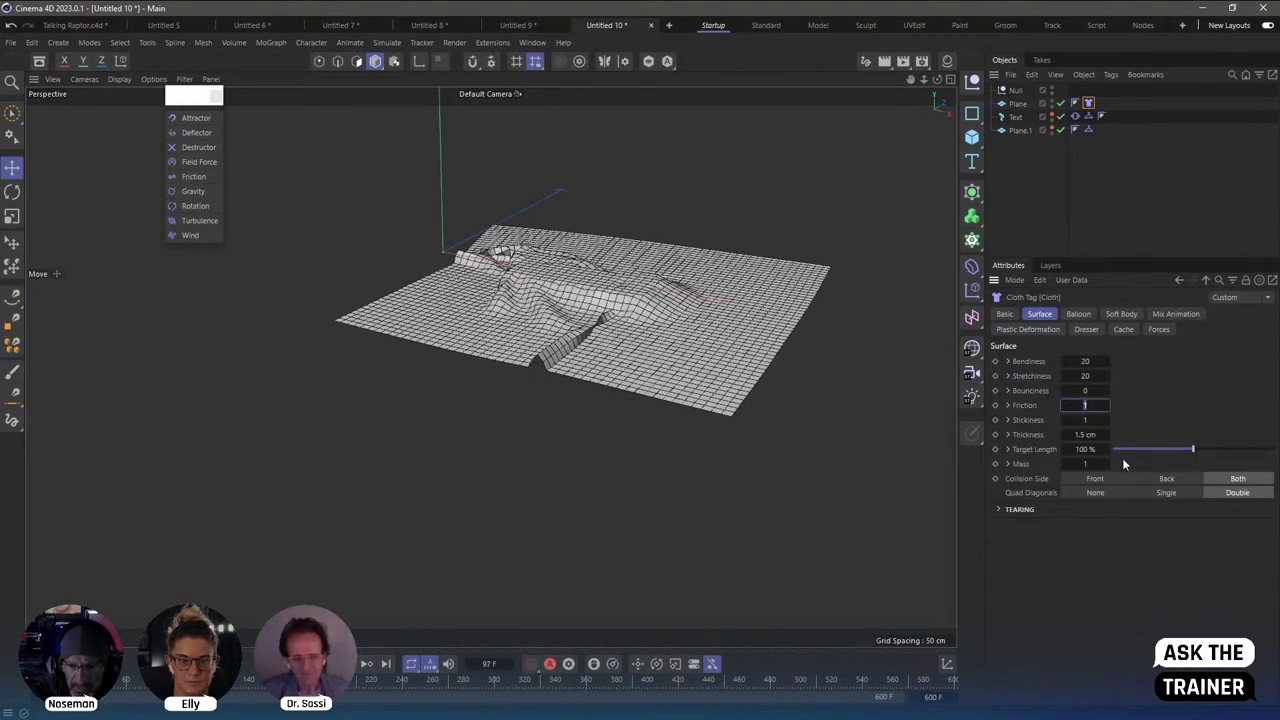
text(0.5)
key(Tab)
text(0.5)
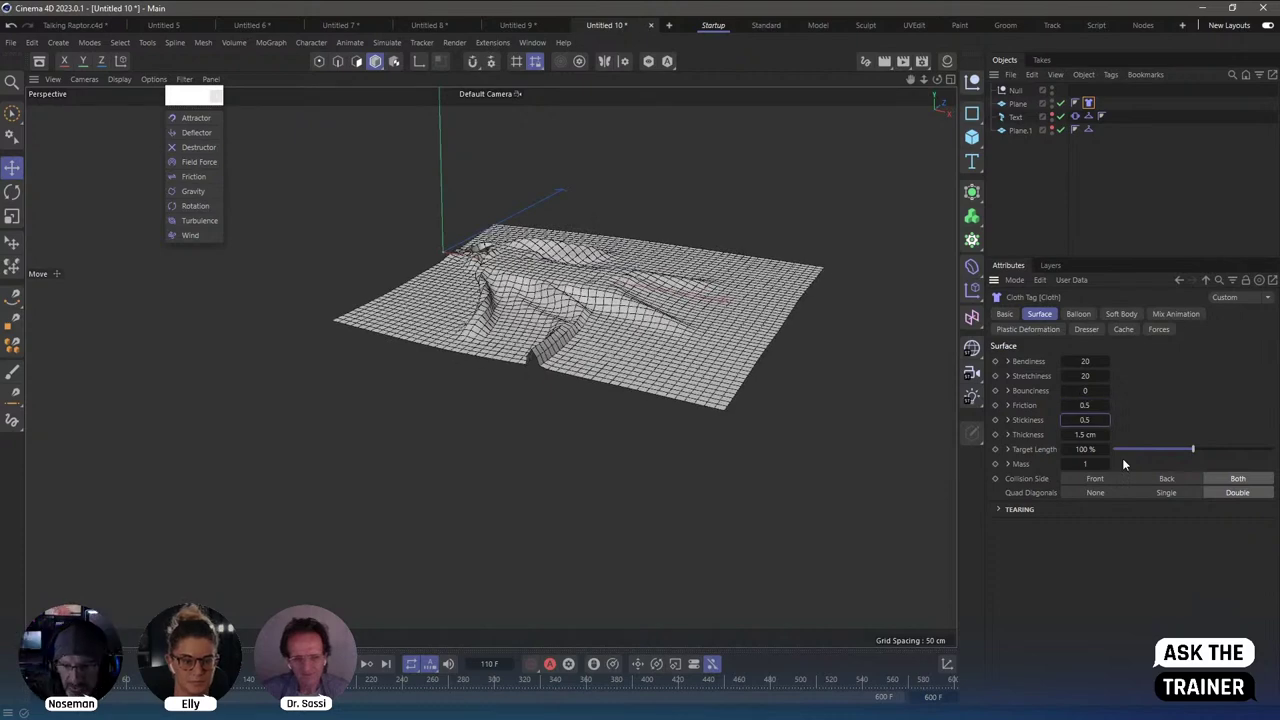
drag(1085, 420, 1072, 420)
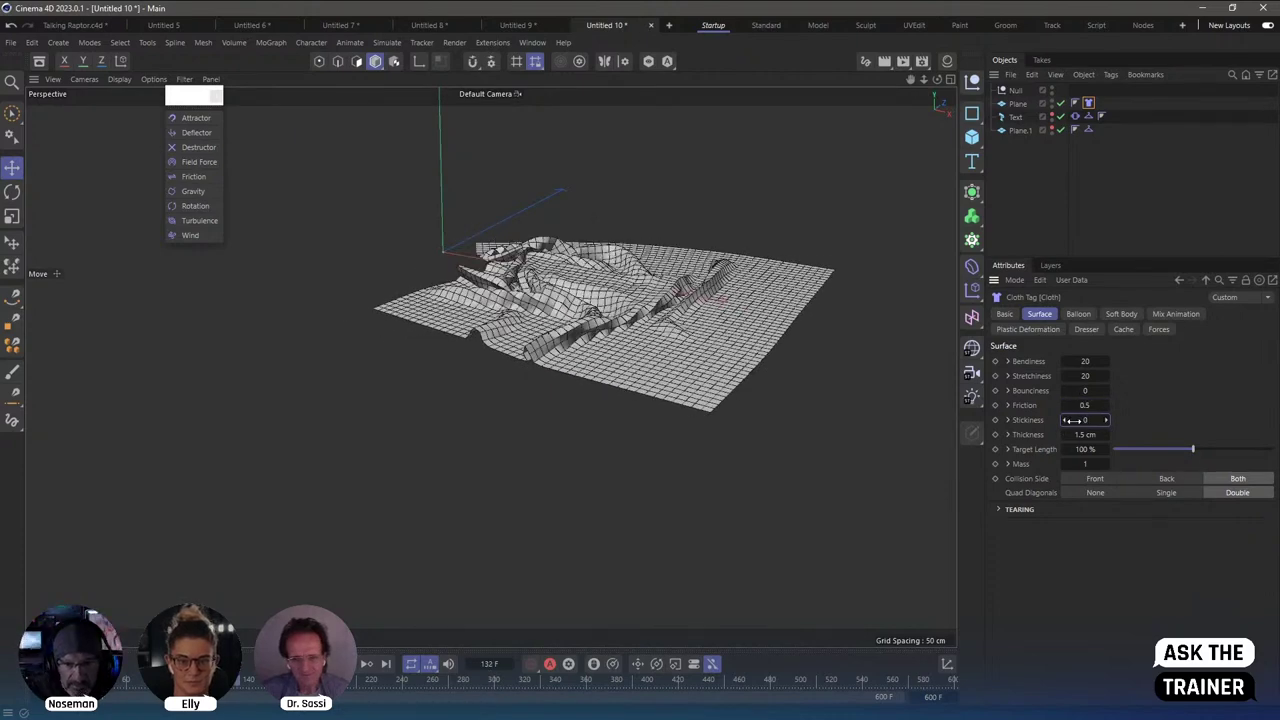
click(1085, 405)
text(0.2)
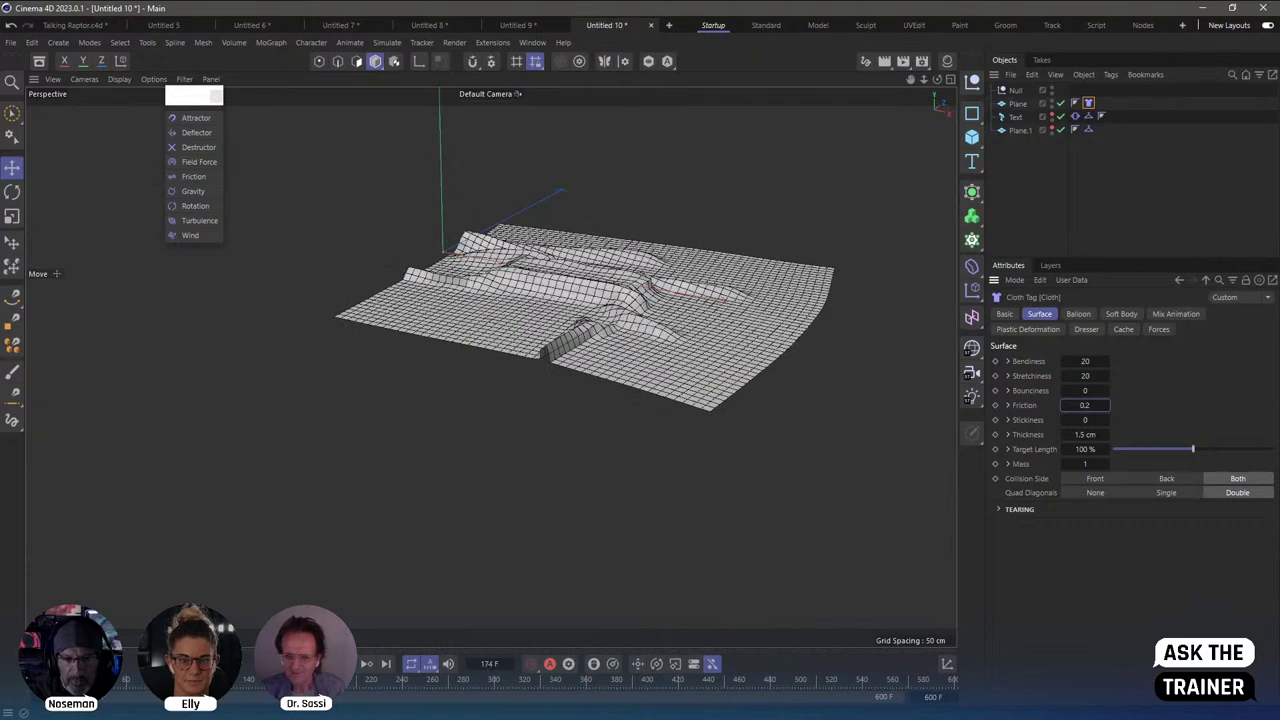
key(Return)
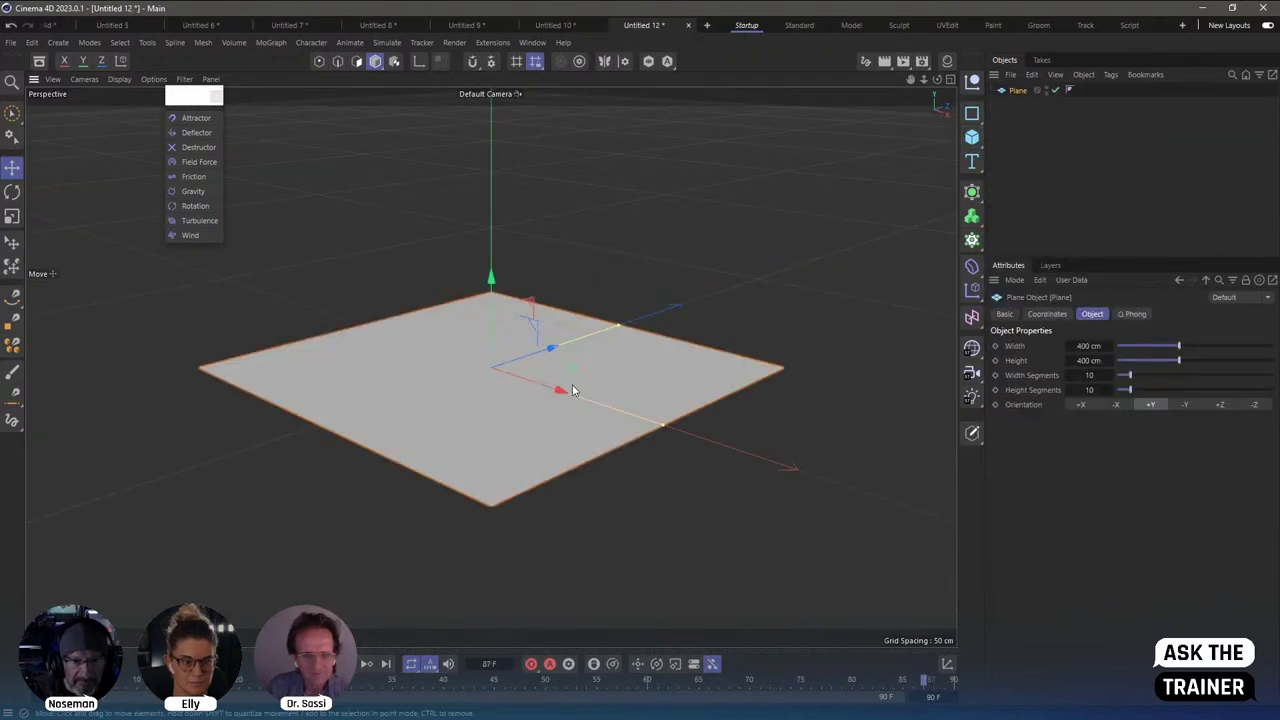
Tilt the plane slightly and give it a Collider tag.
click(119, 79)
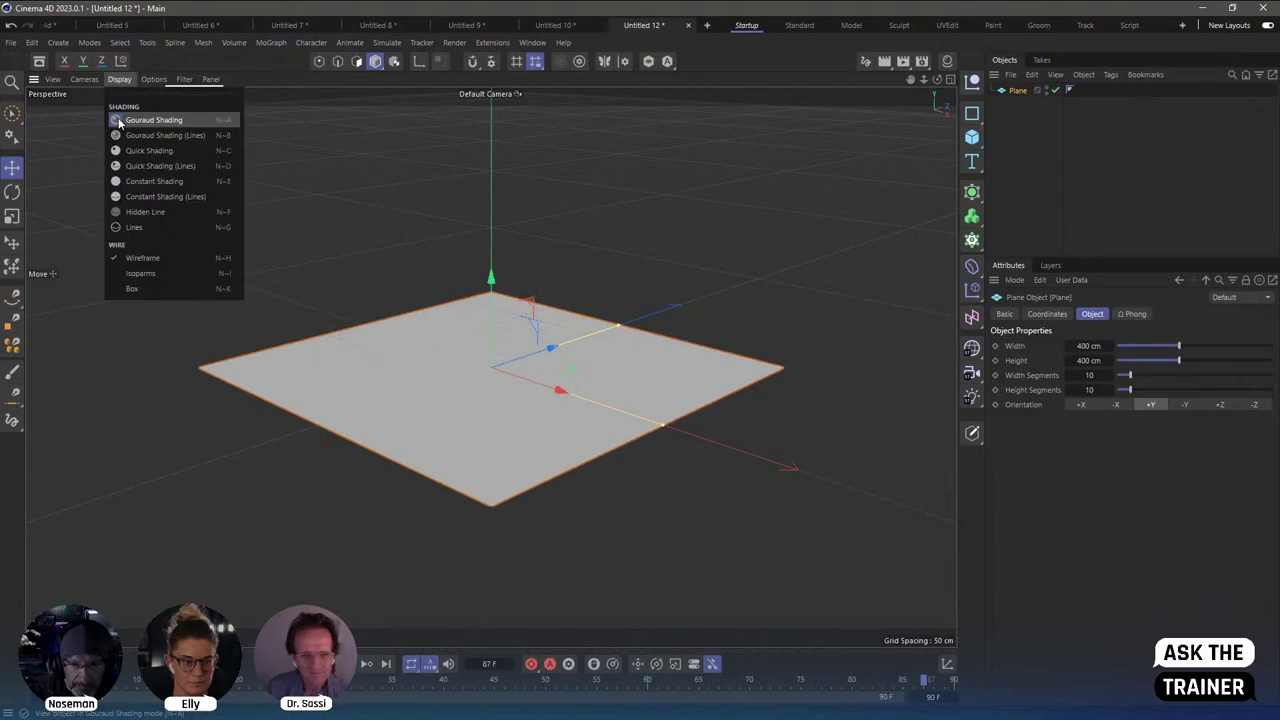
click(119, 122)
key(r)
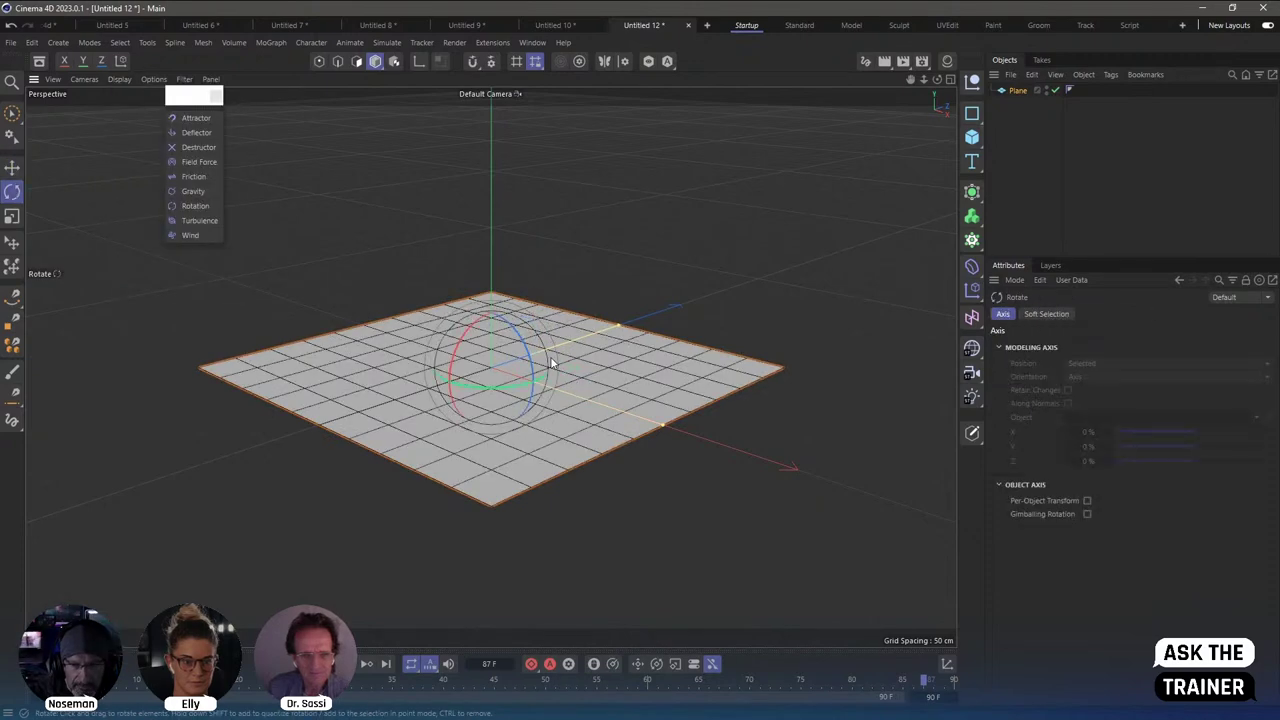
mouse_move(530, 330)
mouse_down()
mouse_move(533, 355)
mouse_move(1049, 112)
mouse_up()
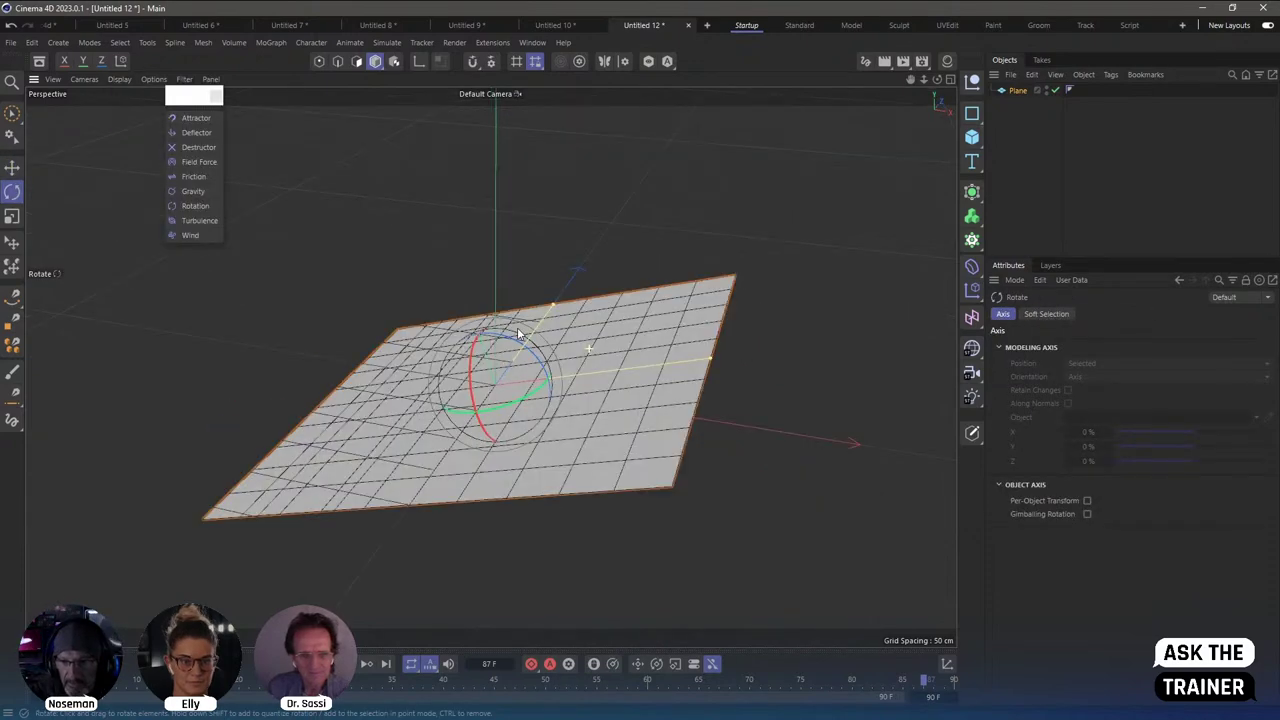
right_click(1049, 106)
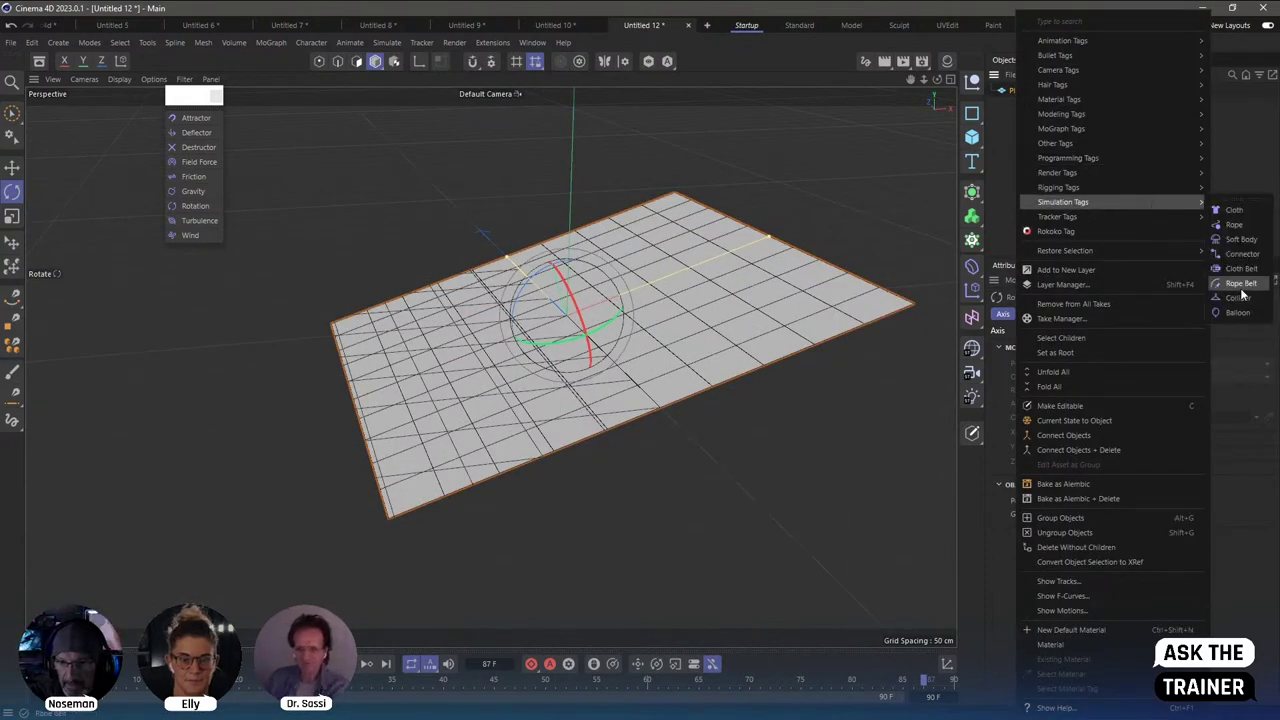
click(1235, 281)
Add a 20 cm Hexahedron-type sphere and raise it above the plane.
click(978, 140)
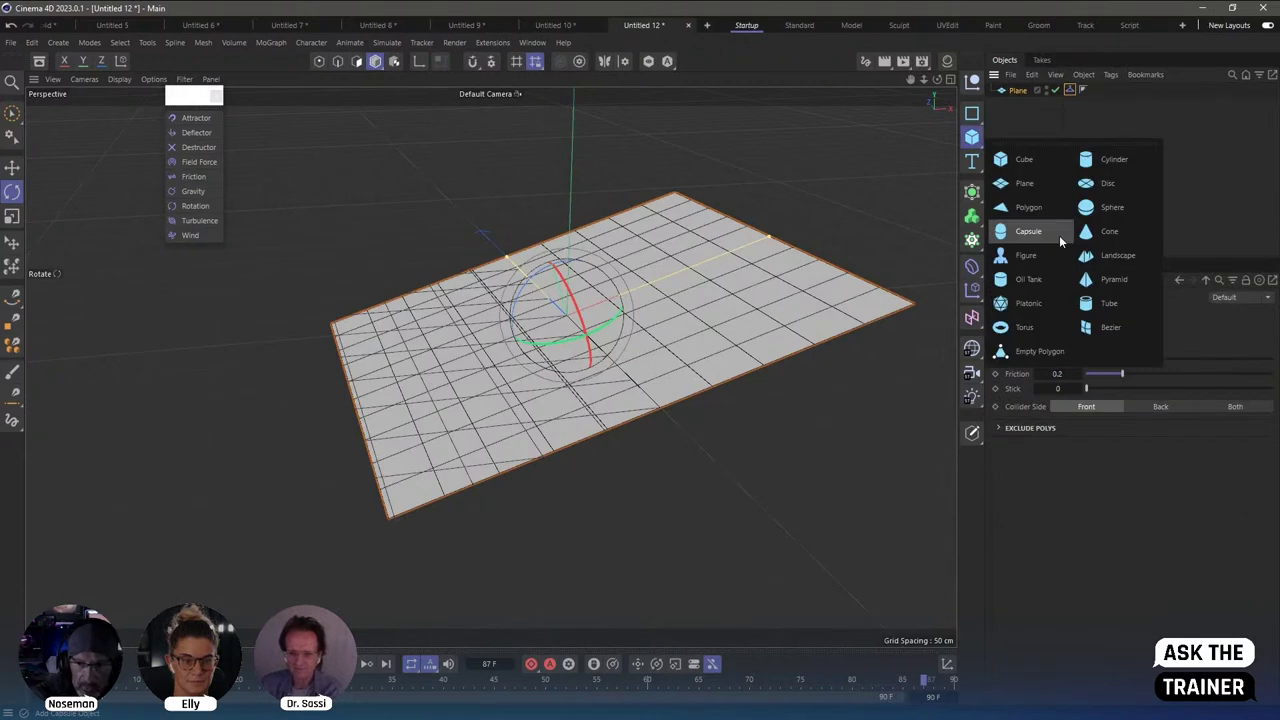
click(1147, 207)
click(1108, 347)
click(1160, 374)
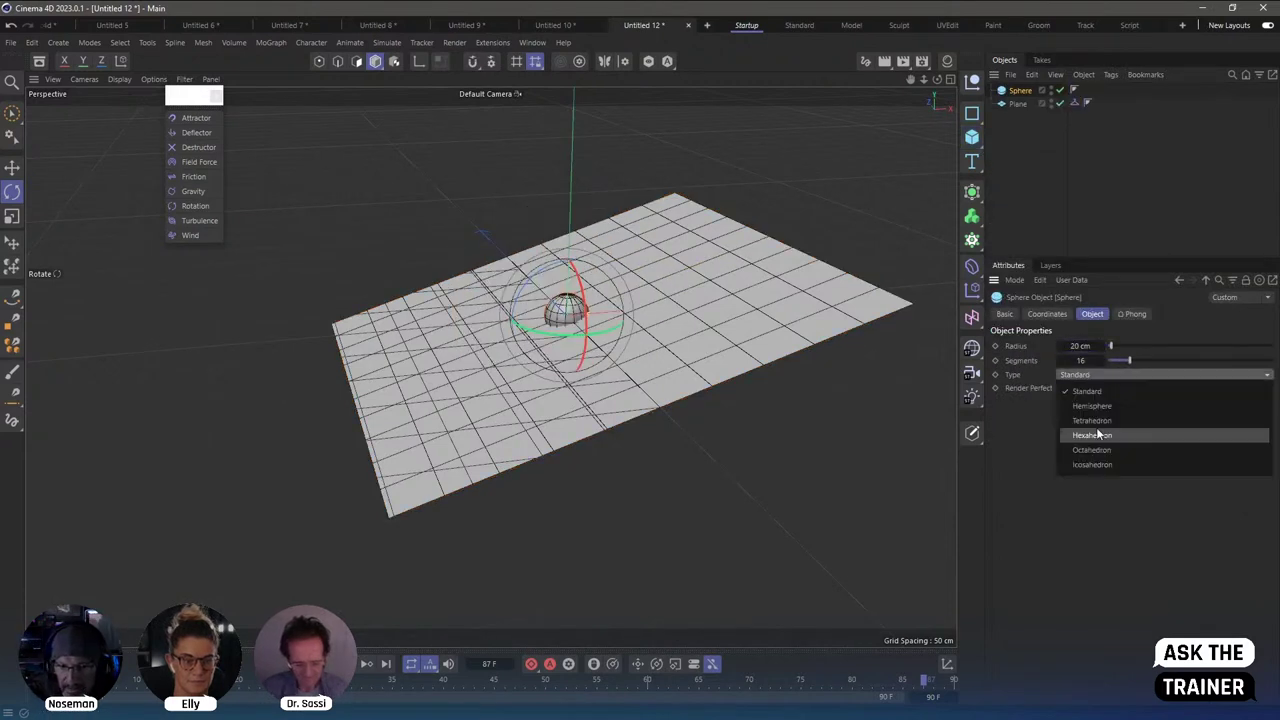
click(1080, 418)
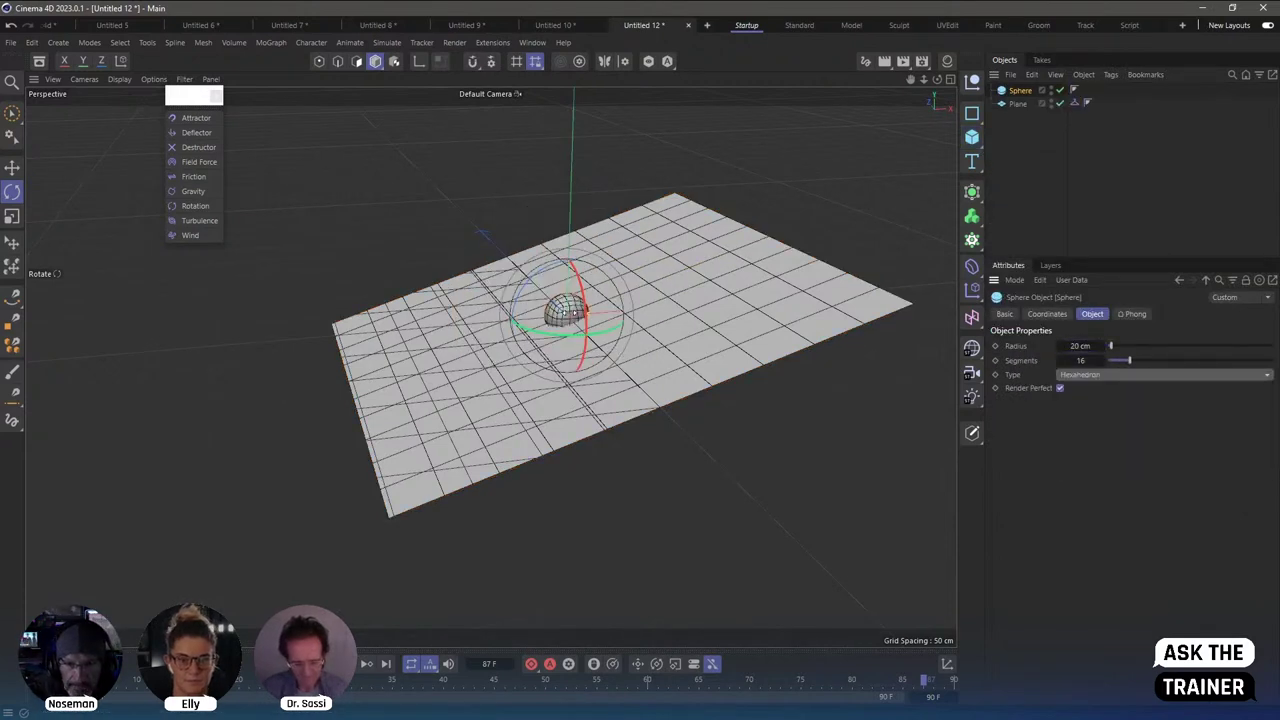
key(e)
mouse_move(608, 283)
mouse_down()
mouse_move(614, 164)
mouse_move(740, 162)
mouse_up()
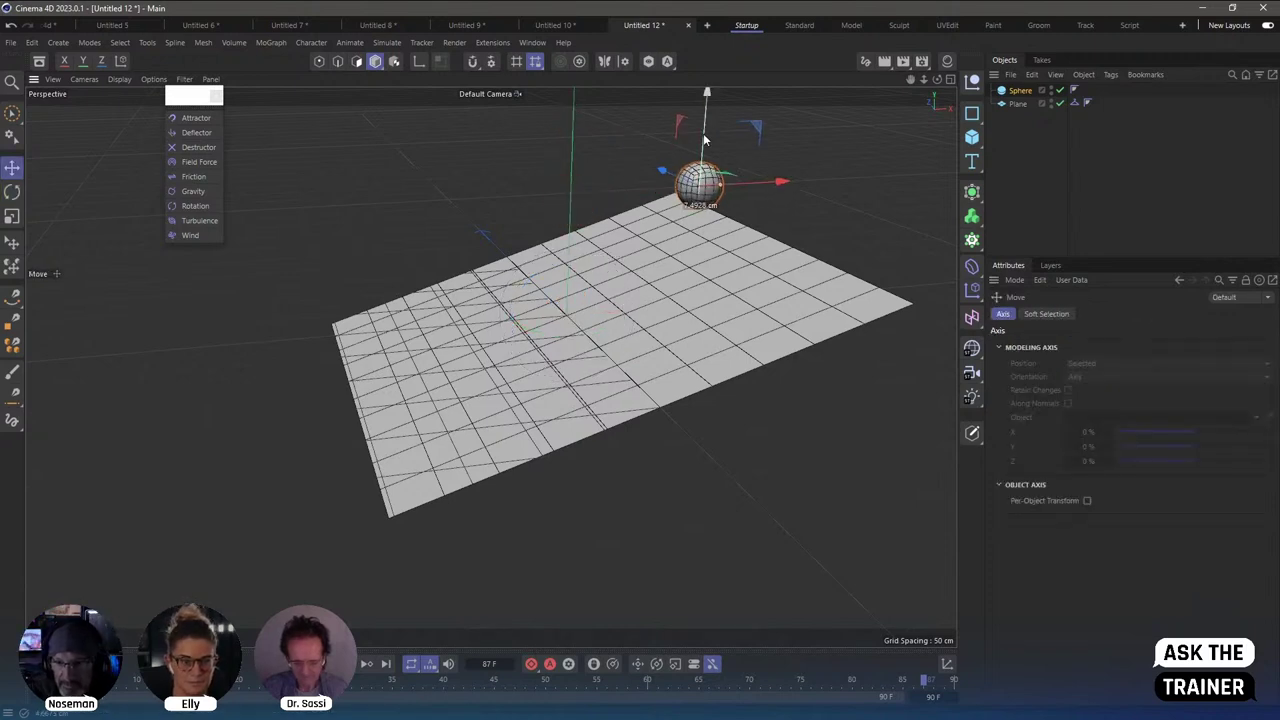
Give the sphere a Soft Body cloth tag and play the simulation.
right_click(1030, 110)
mouse_move(1070, 202)
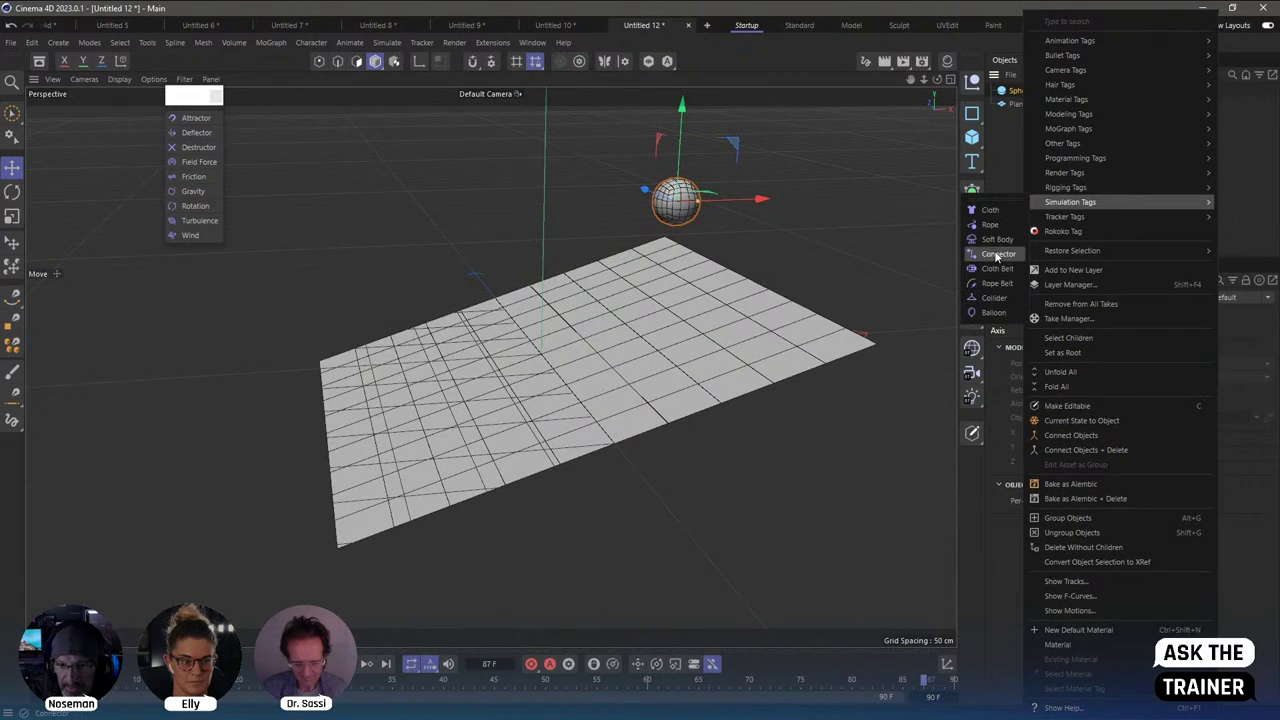
click(997, 239)
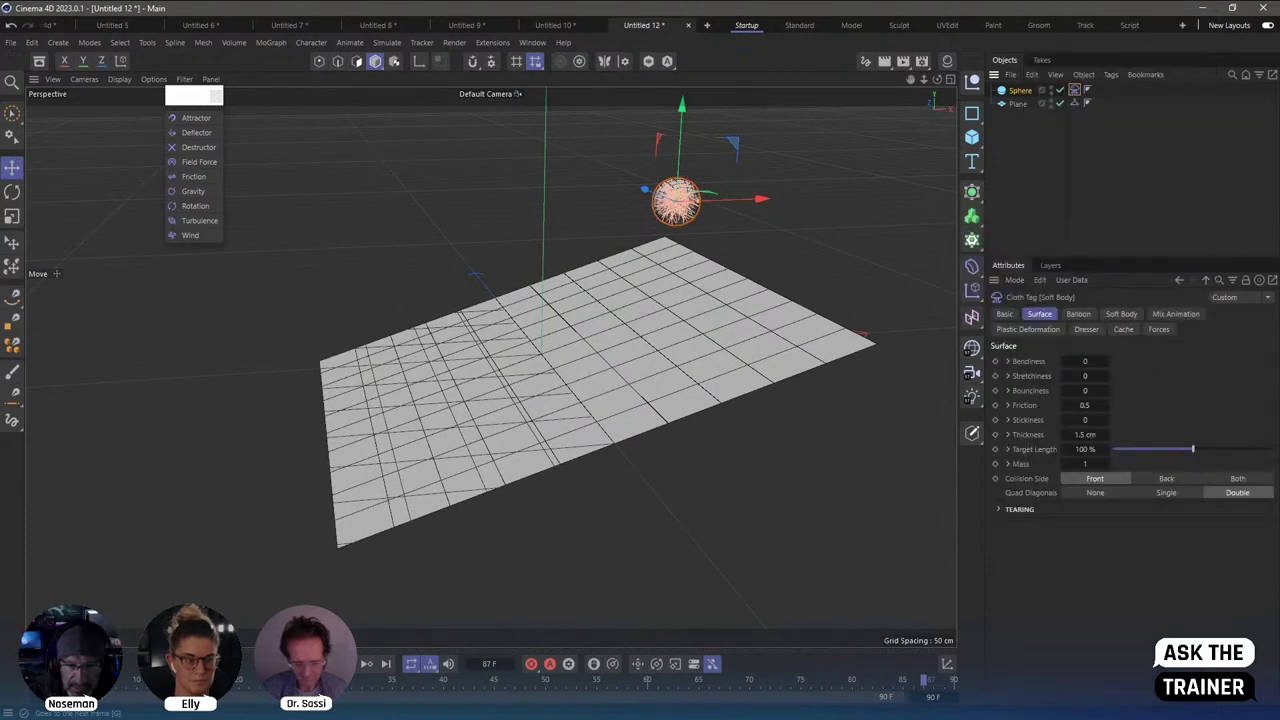
key(F8)
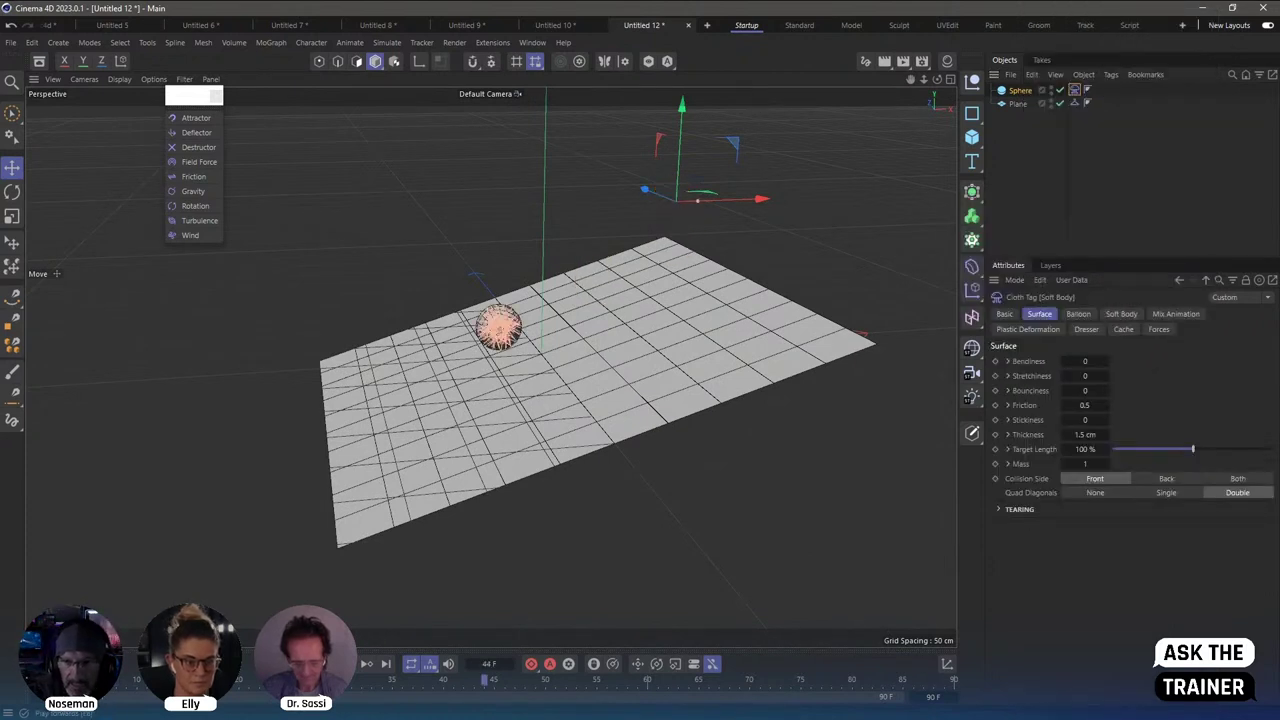
click(1064, 148)
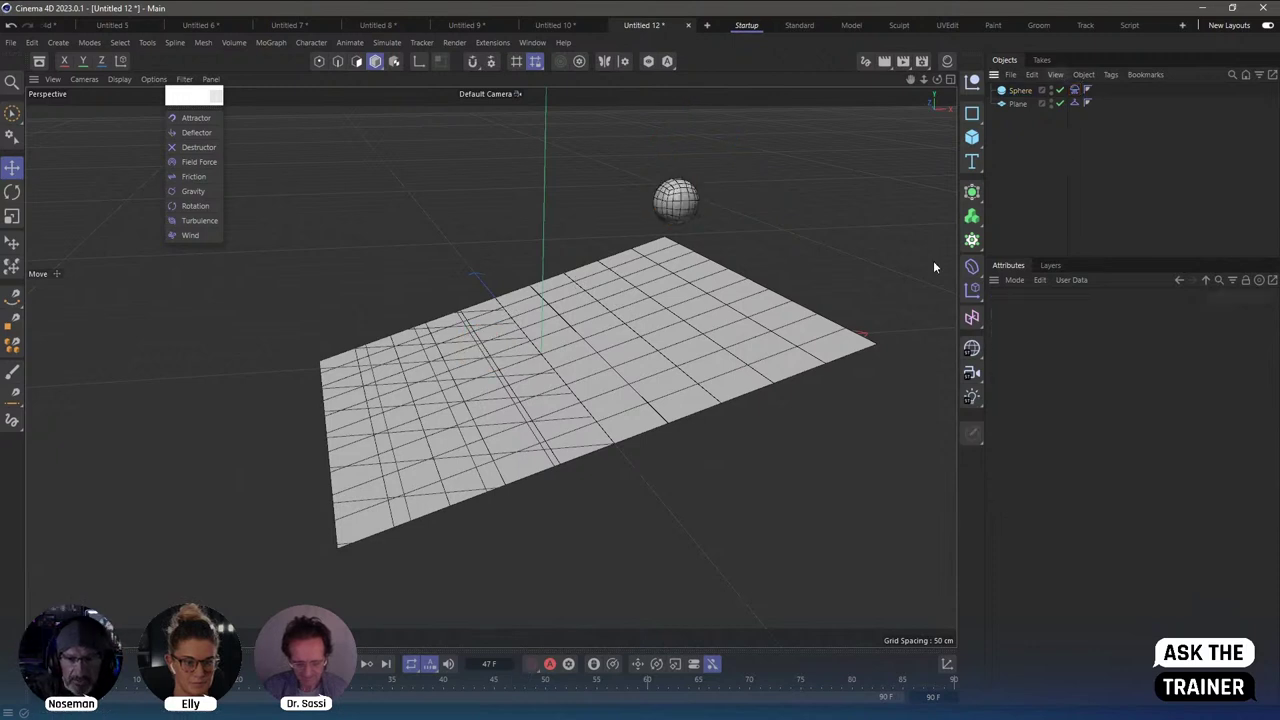
Set the sphere's cloth Friction to 0.
click(1074, 90)
click(1085, 405)
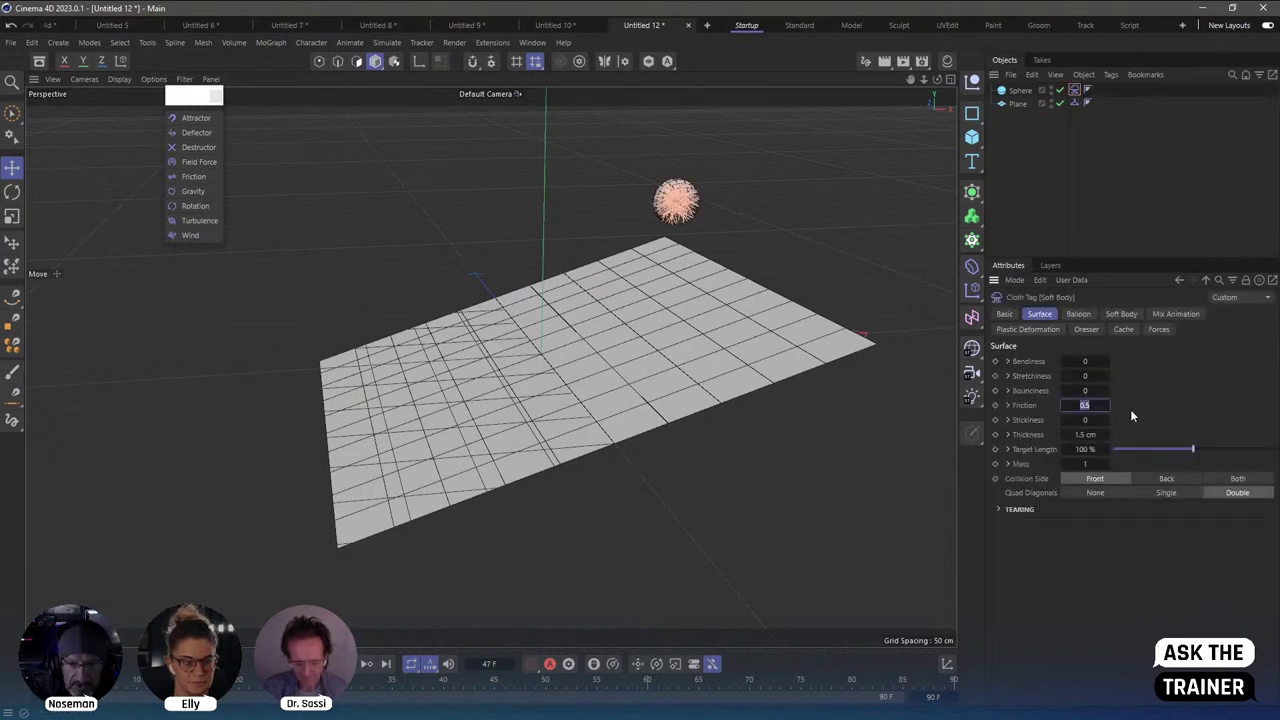
text(0)
key(Return)
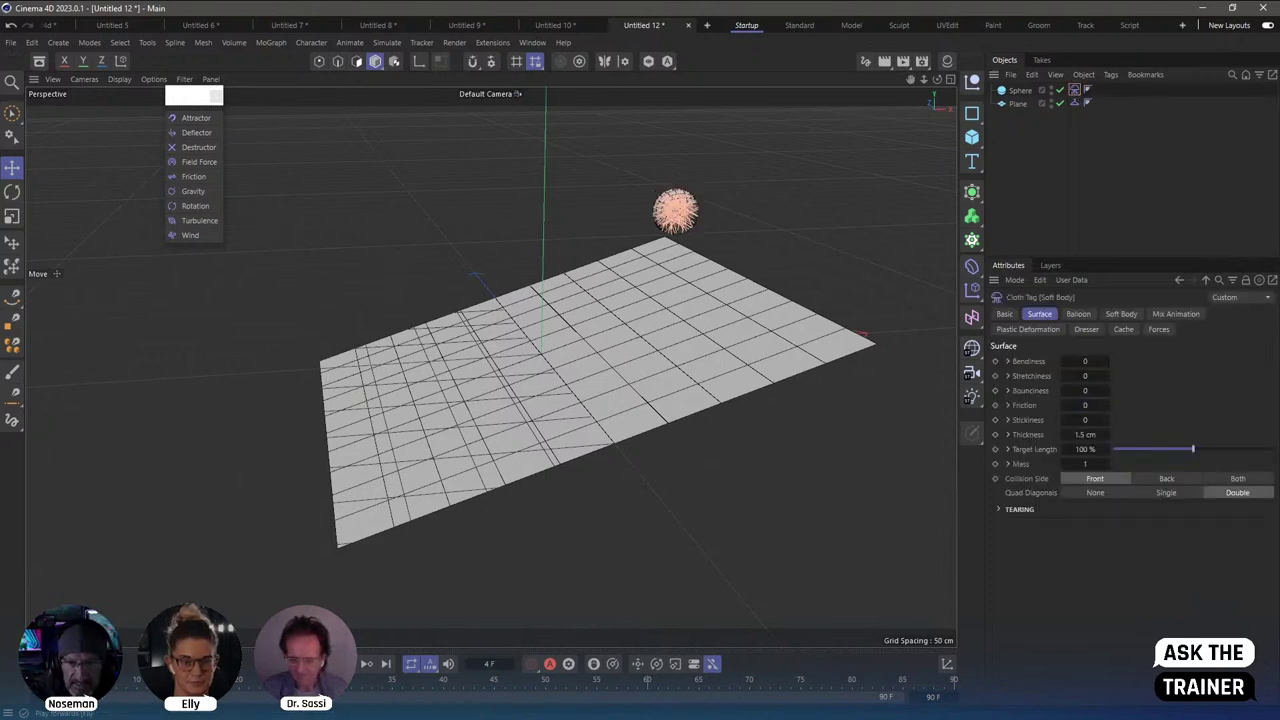
Set the plane's Collider tag Friction to 2.
click(1074, 103)
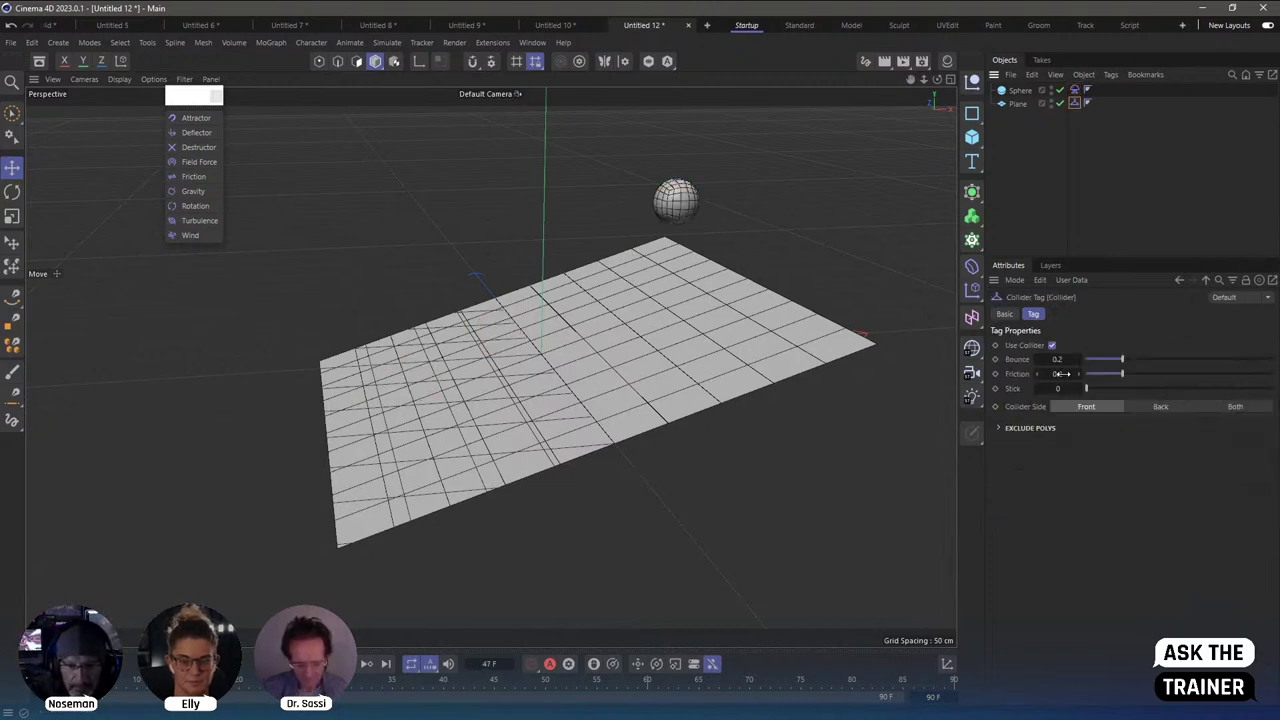
double_click(1060, 373)
key(Return)
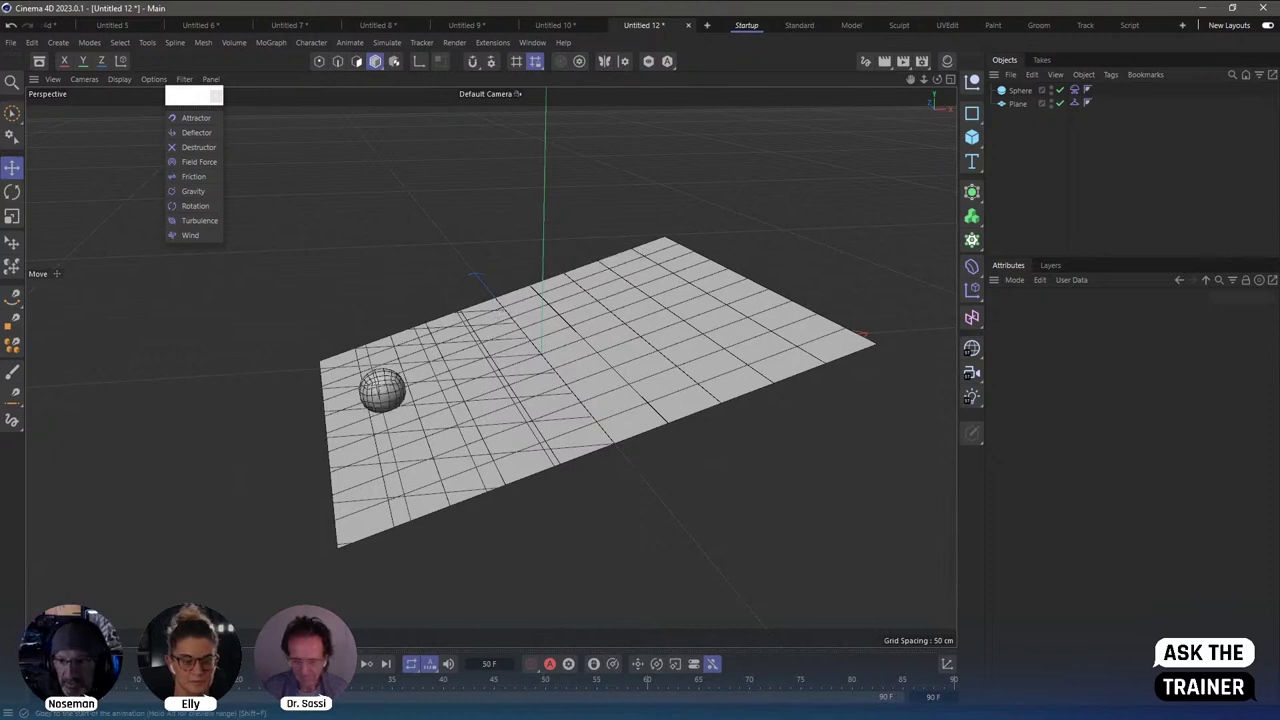
click(1074, 103)
text(2)
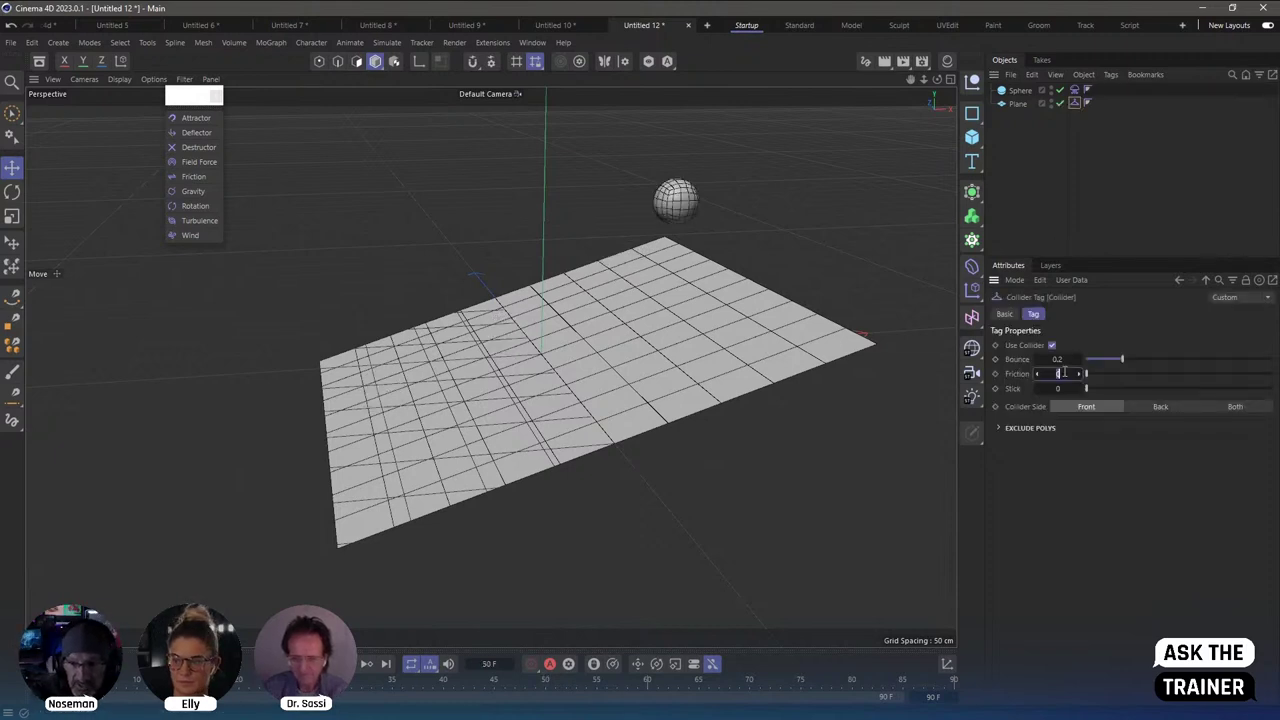
key(Return)
Set the sphere's Cloth tag Friction and Stickiness to 2, then replay the simulation from the start.
click(1073, 90)
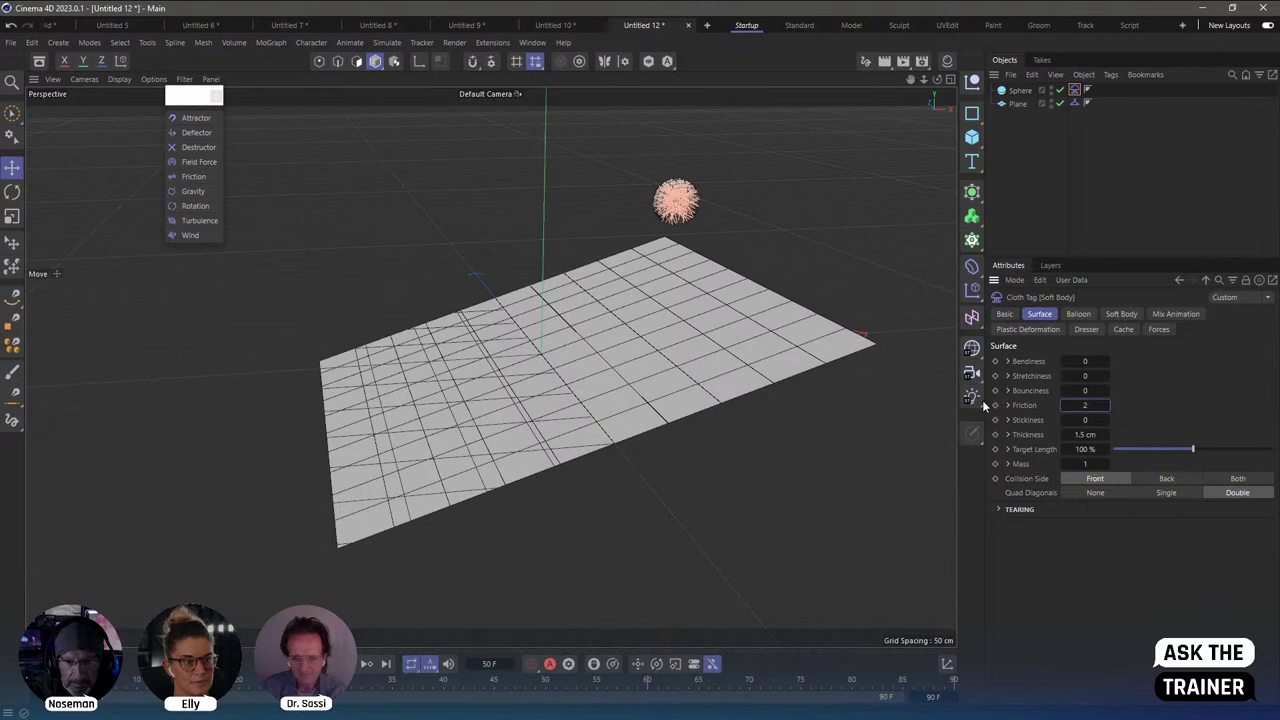
key(Return)
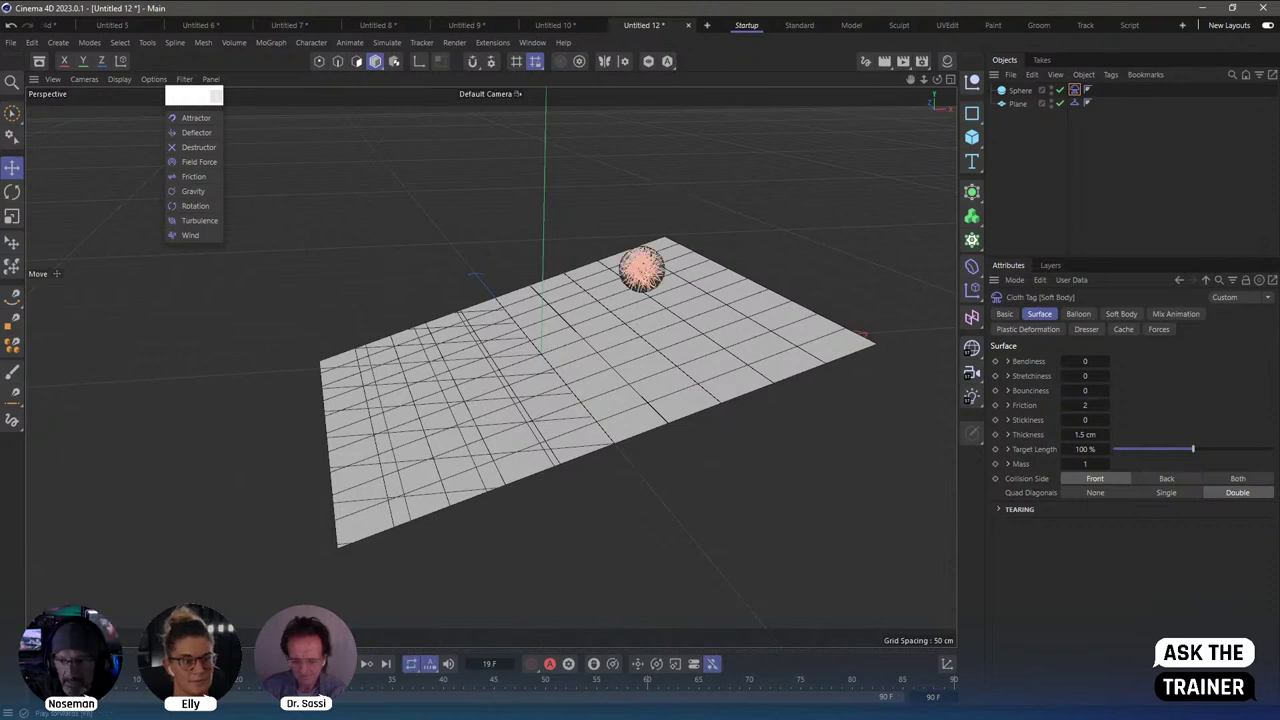
click(1085, 419)
text(2)
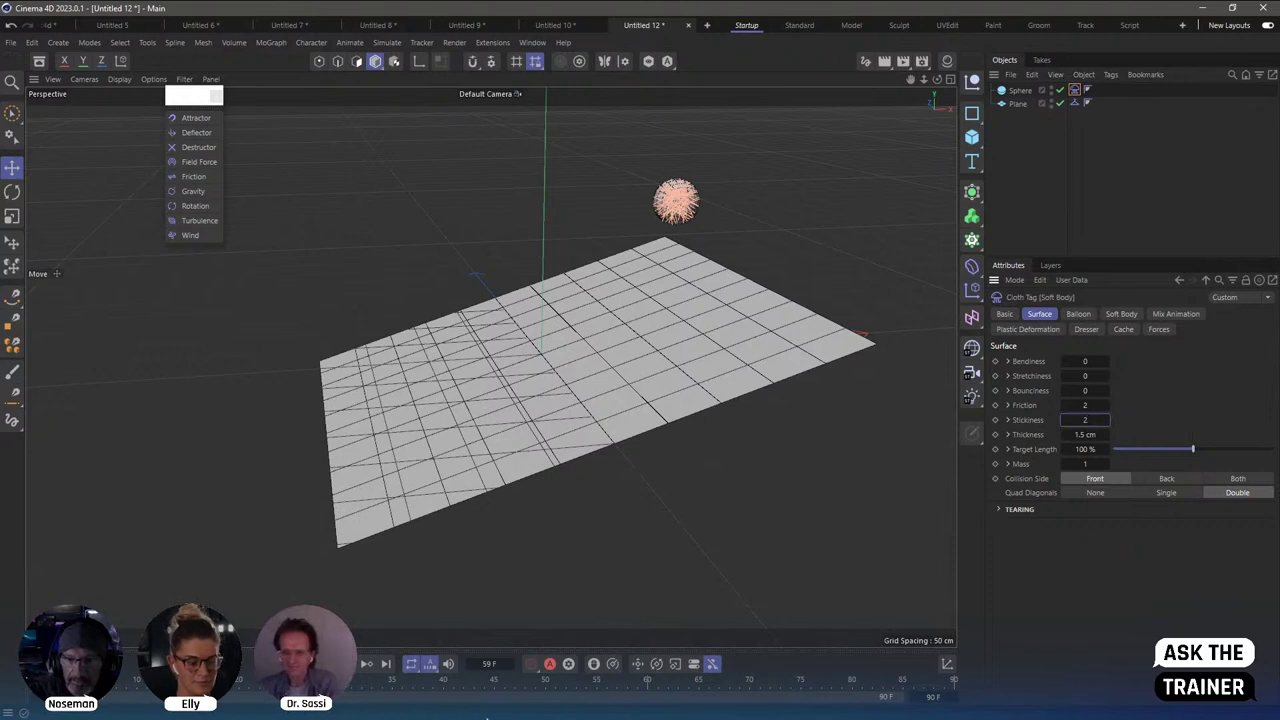
key(Return)
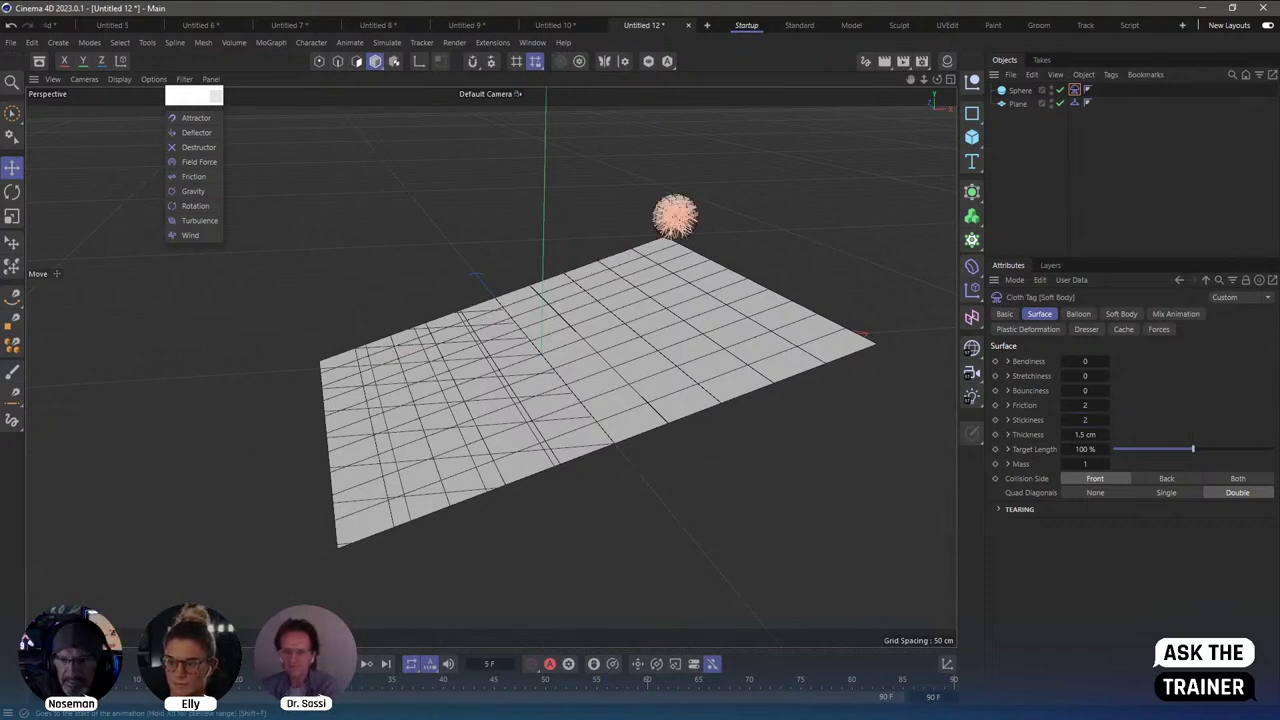
key(shift+f)
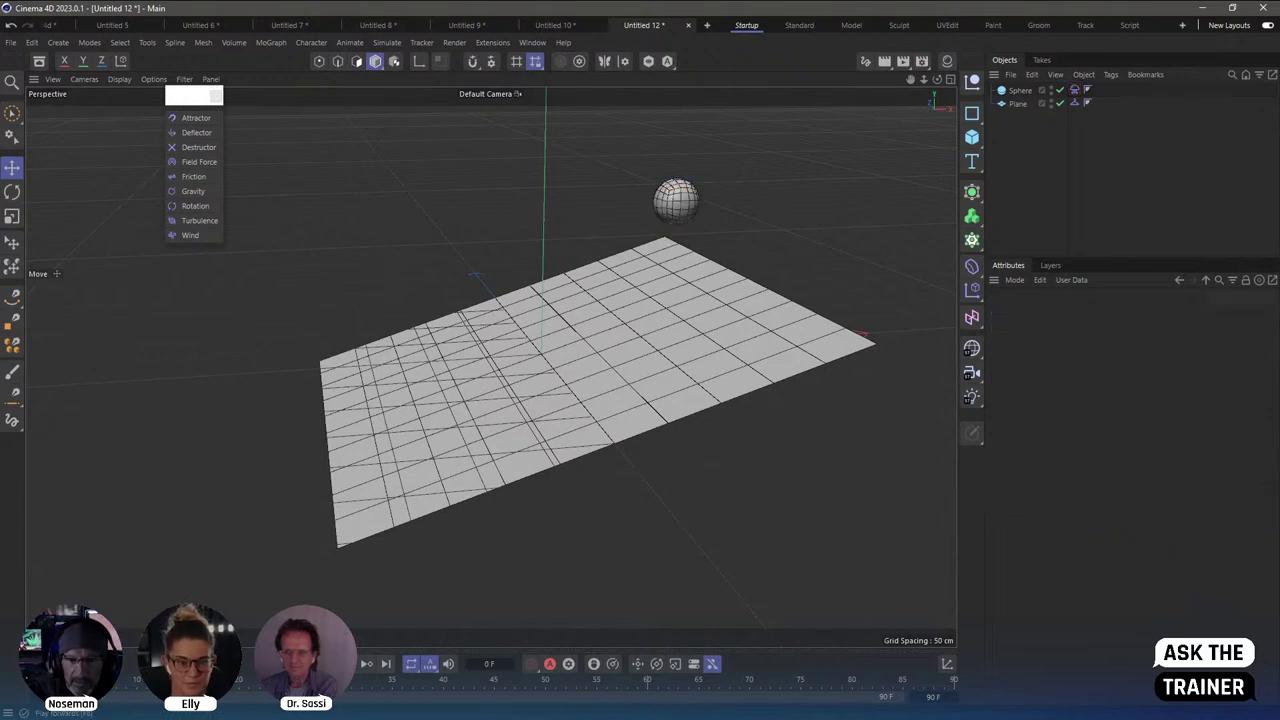
key(F8)
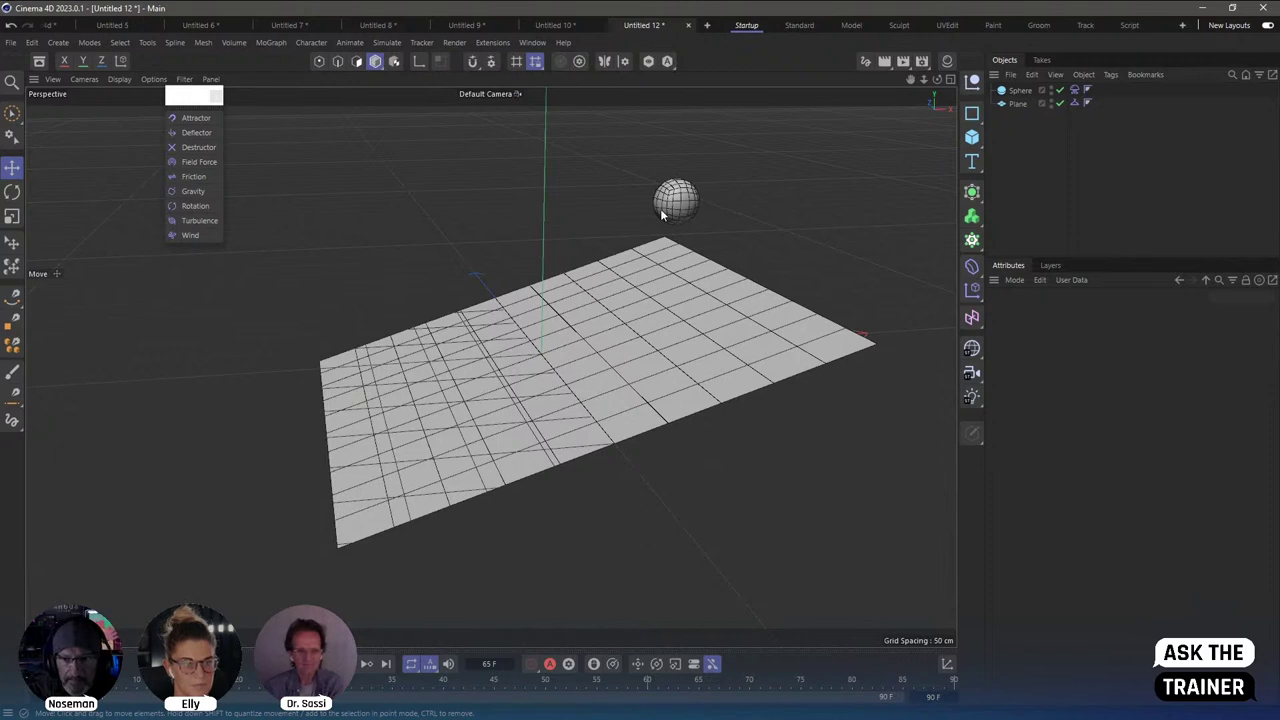
Set the sphere's Cloth tag Mass to 0.0001.
click(1075, 90)
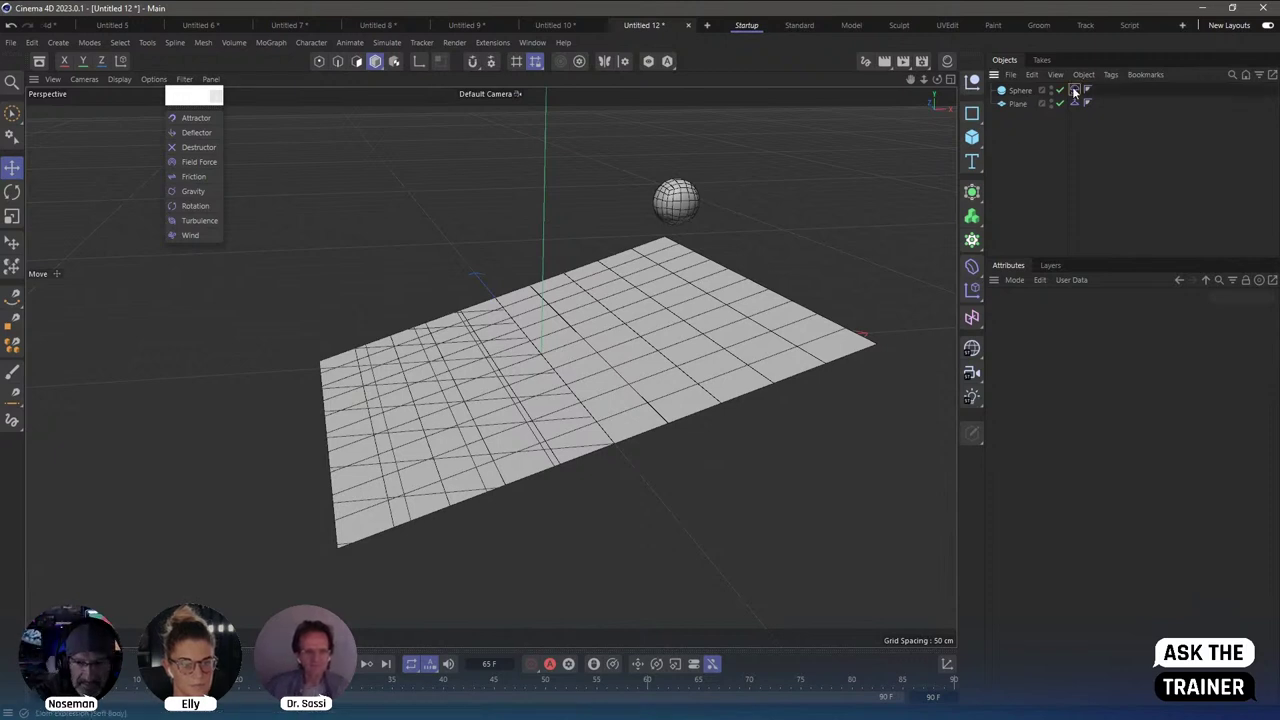
double_click(1085, 464)
text(0.0001)
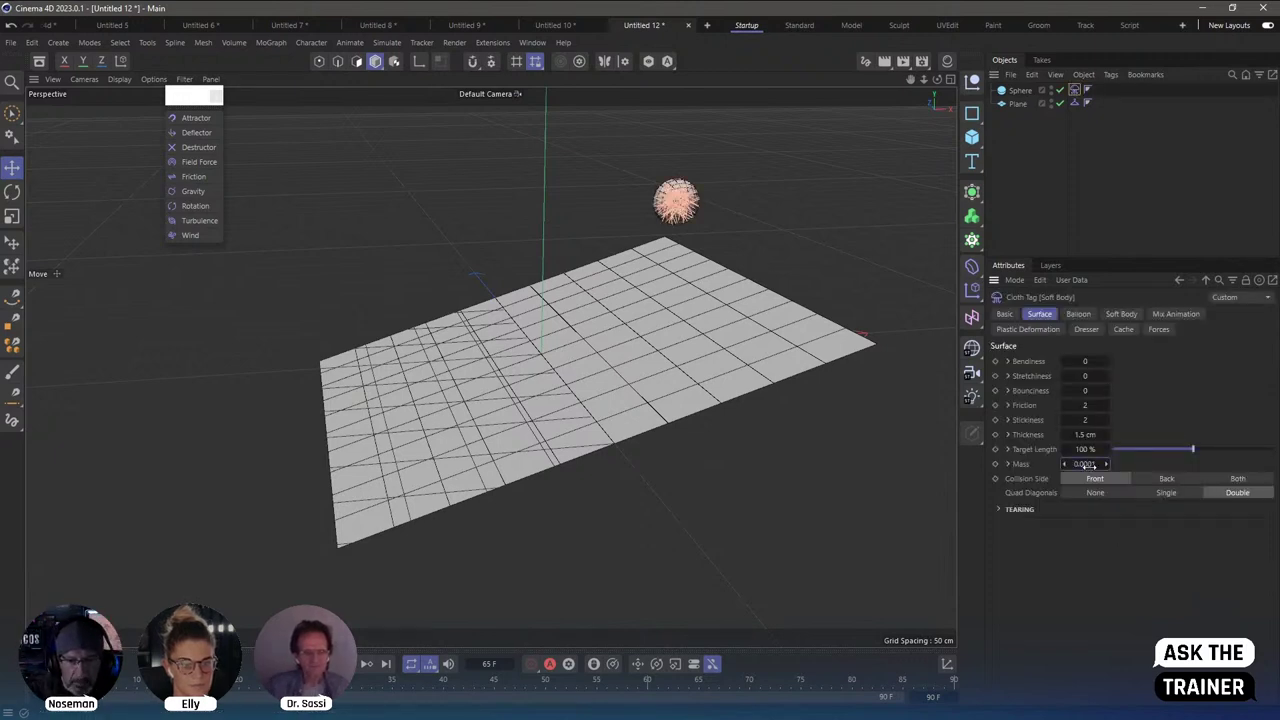
key(Return)
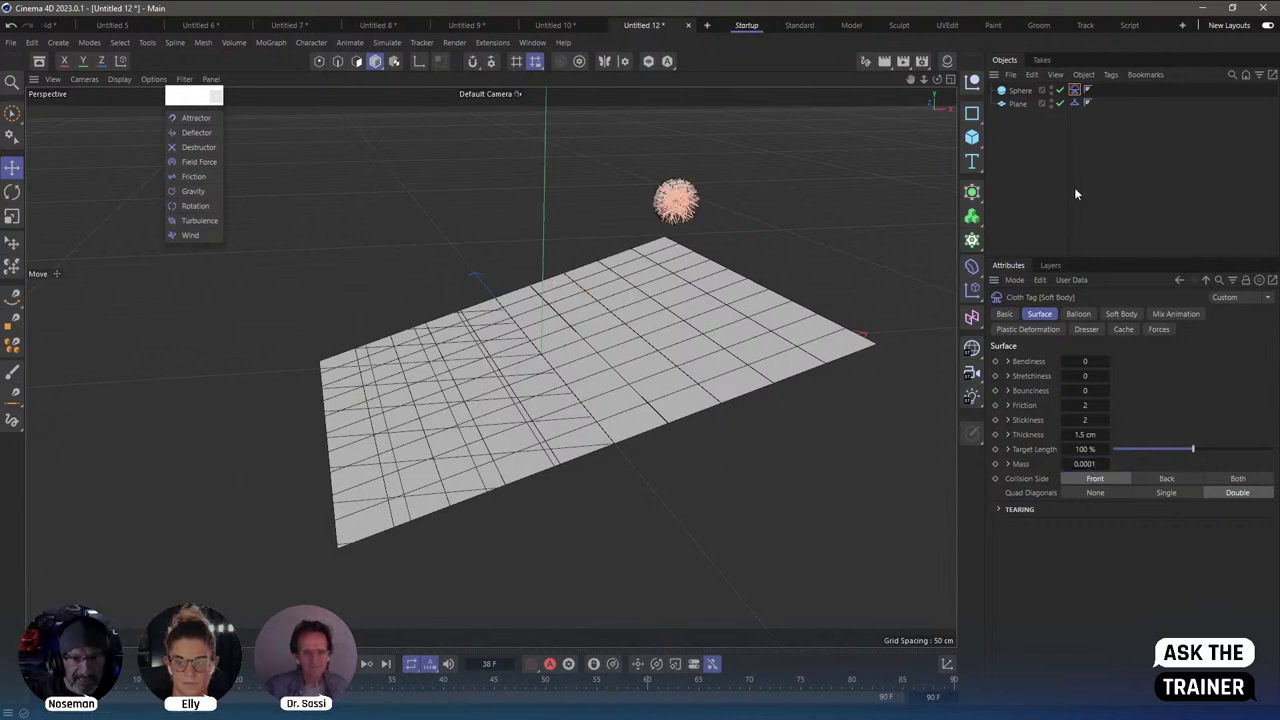
click(1076, 194)
click(387, 42)
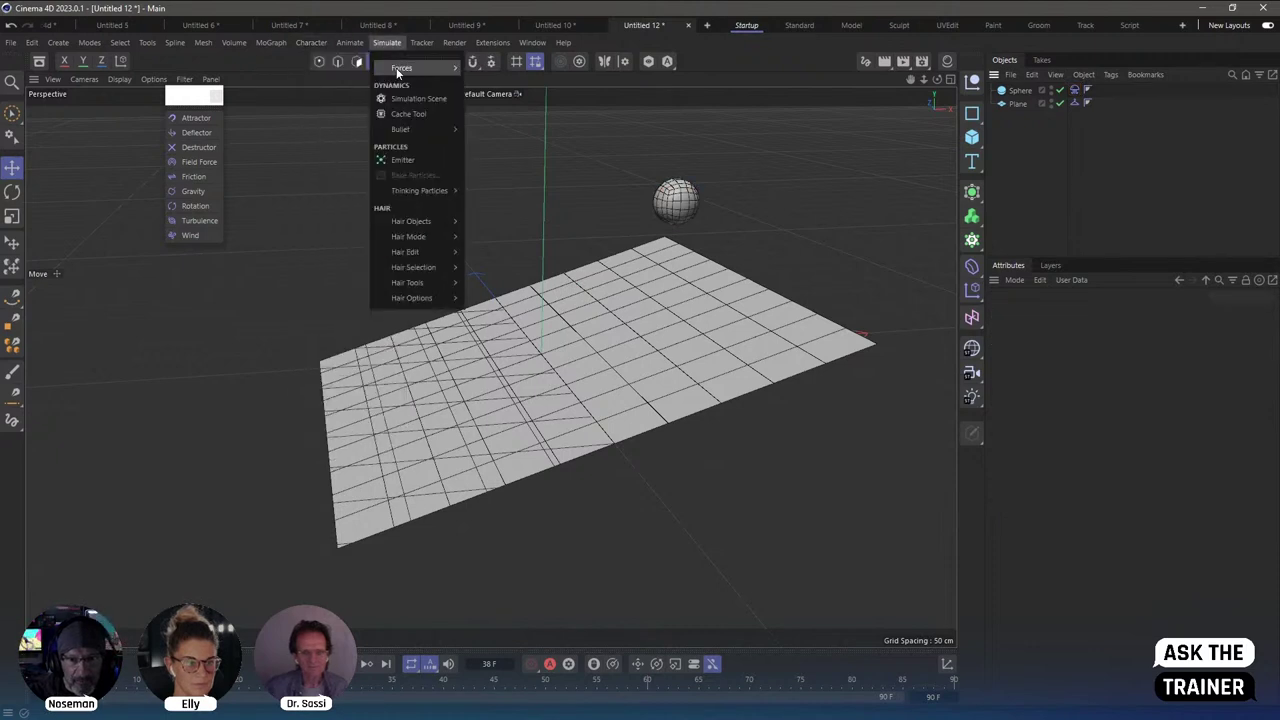
mouse_move(402, 68)
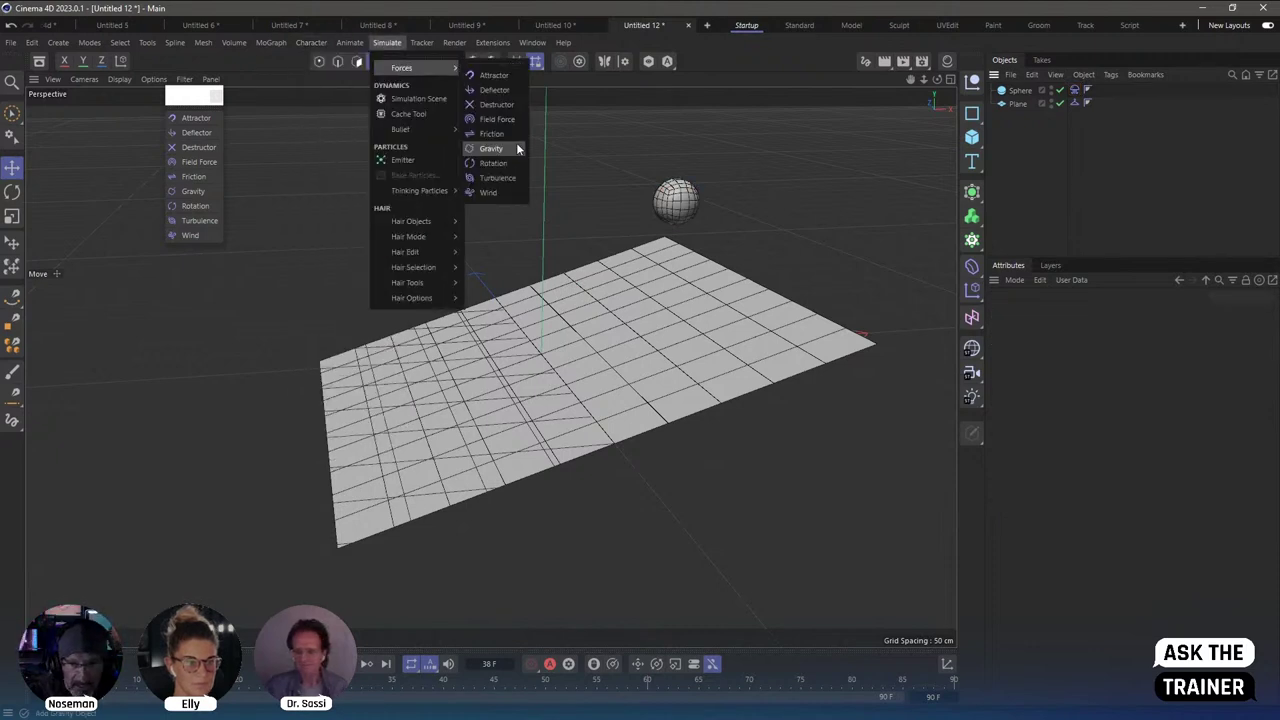
Add a Wind force and rotate it about 83 degrees.
click(514, 192)
key(r)
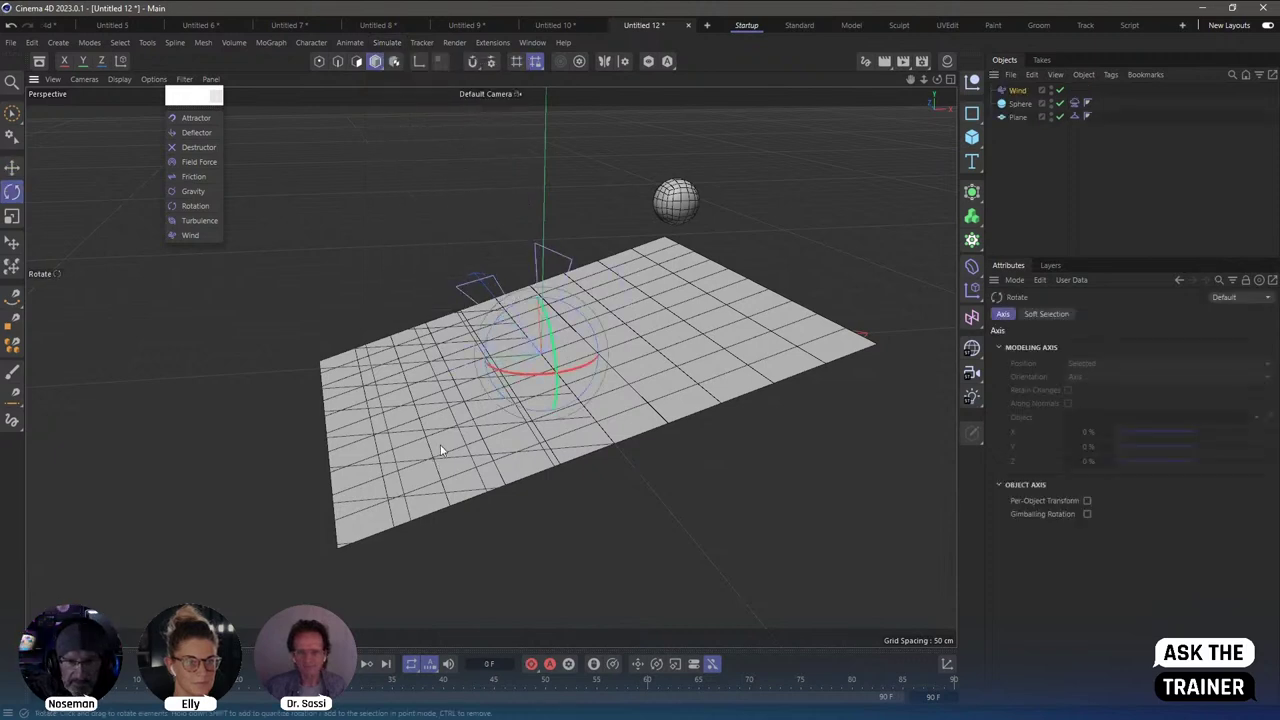
alt+drag(440, 450, 378, 447)
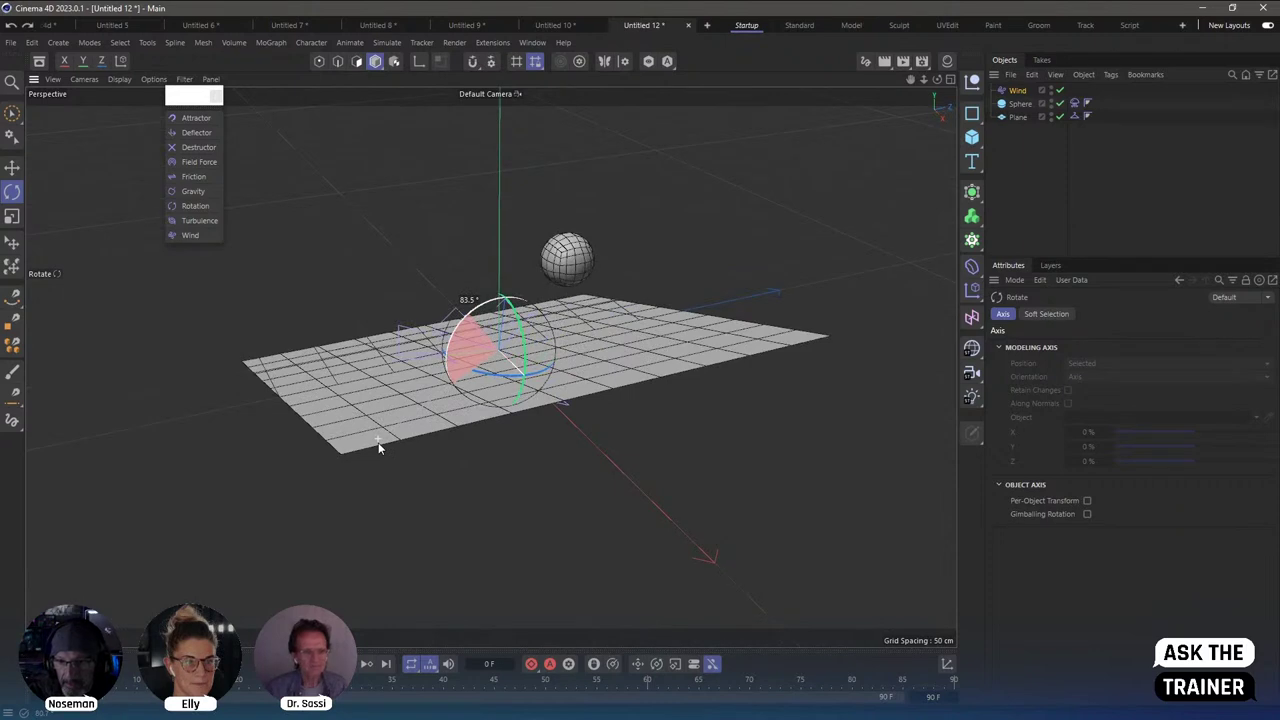
drag(378, 447, 378, 447)
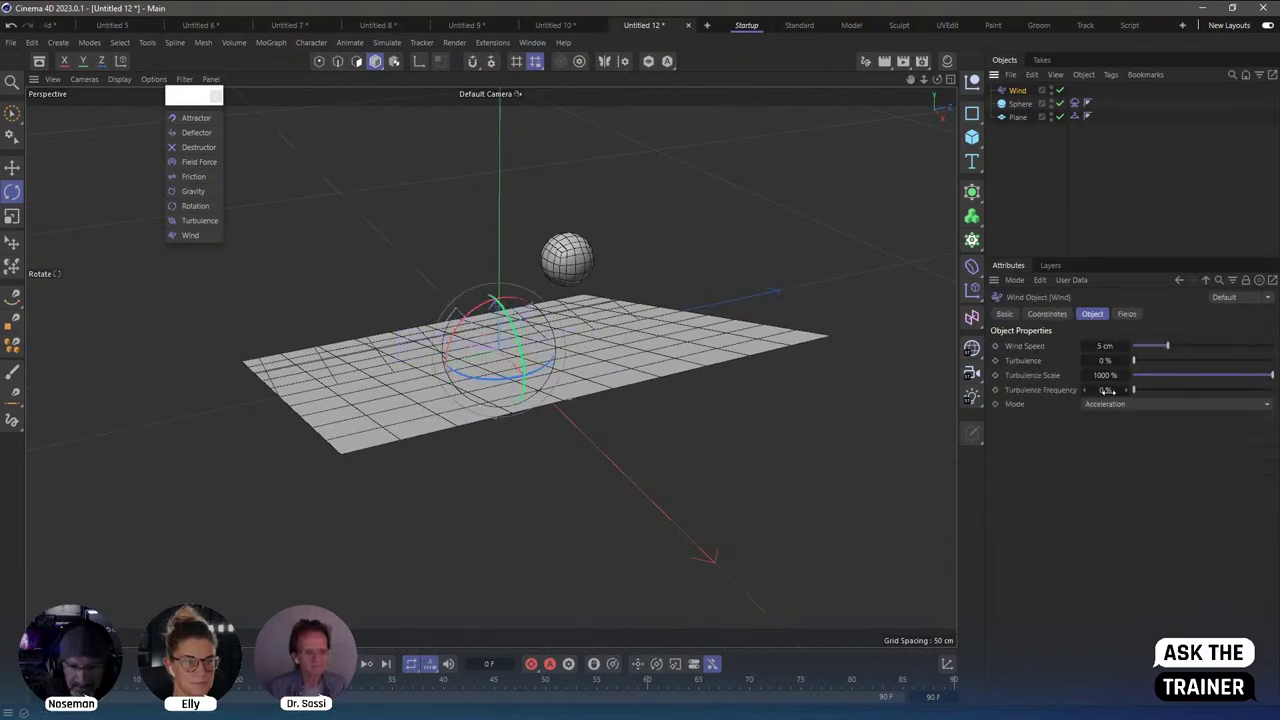
Set the wind to Force mode with 20 cm Wind Speed and orbit to show the sphere.
click(1112, 404)
click(1117, 437)
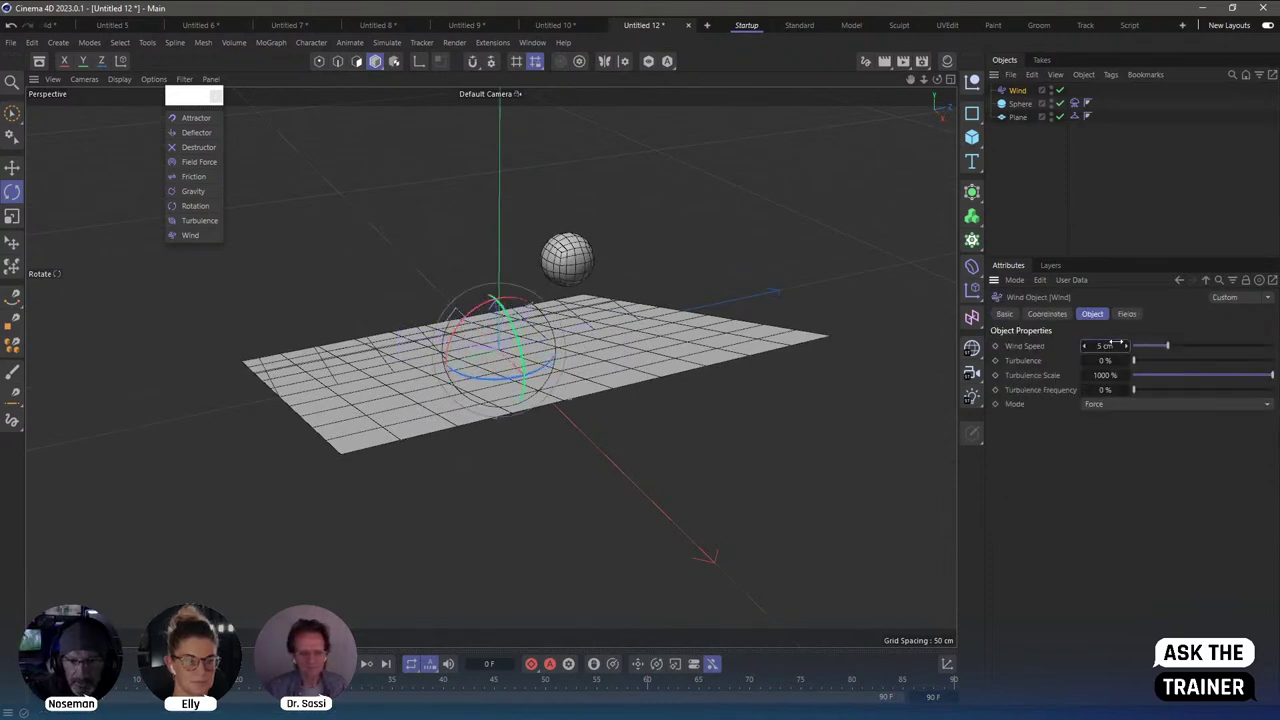
drag(1117, 345, 1190, 345)
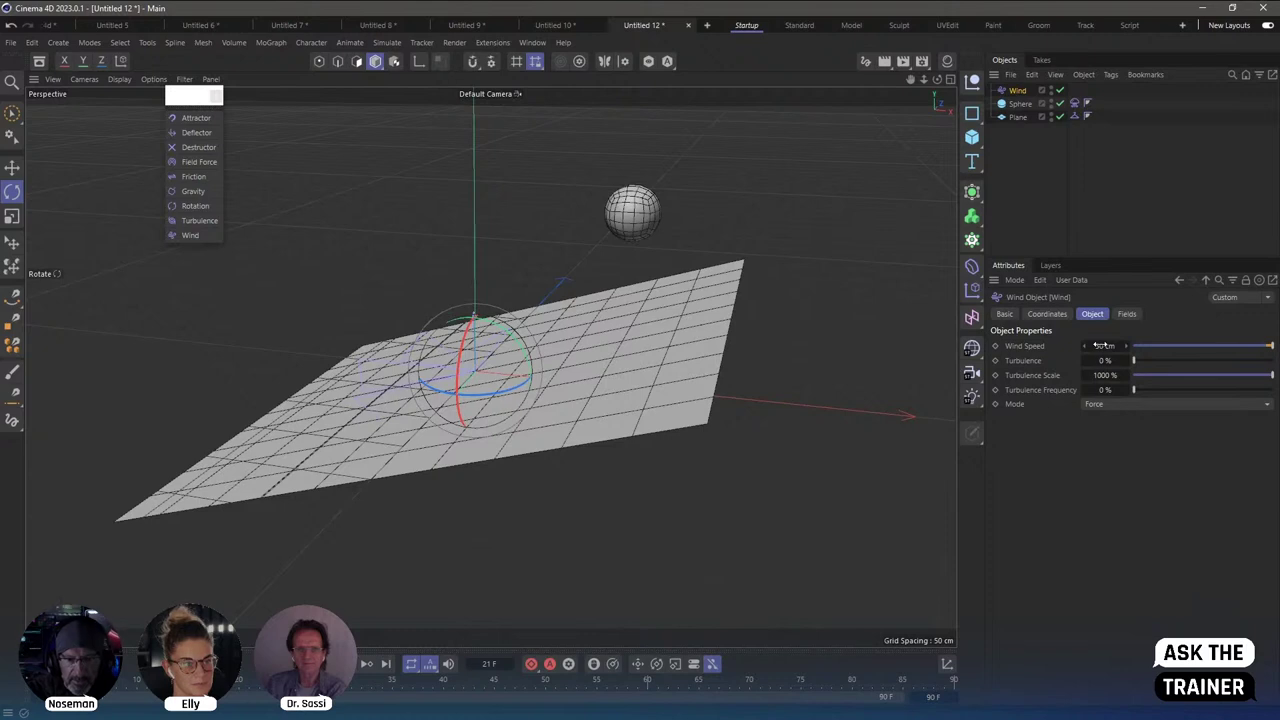
drag(1103, 345, 1080, 348)
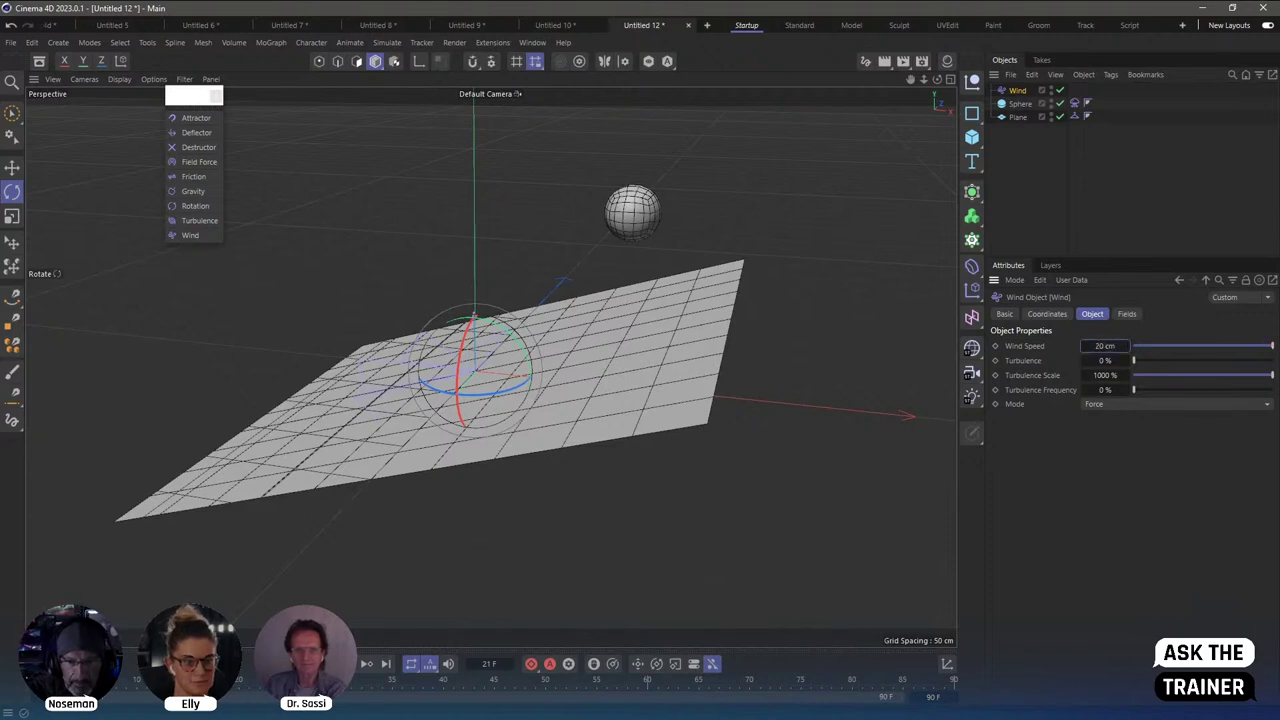
key(f)
key(f)
key(f)
key(f)
key(f)
key(f)
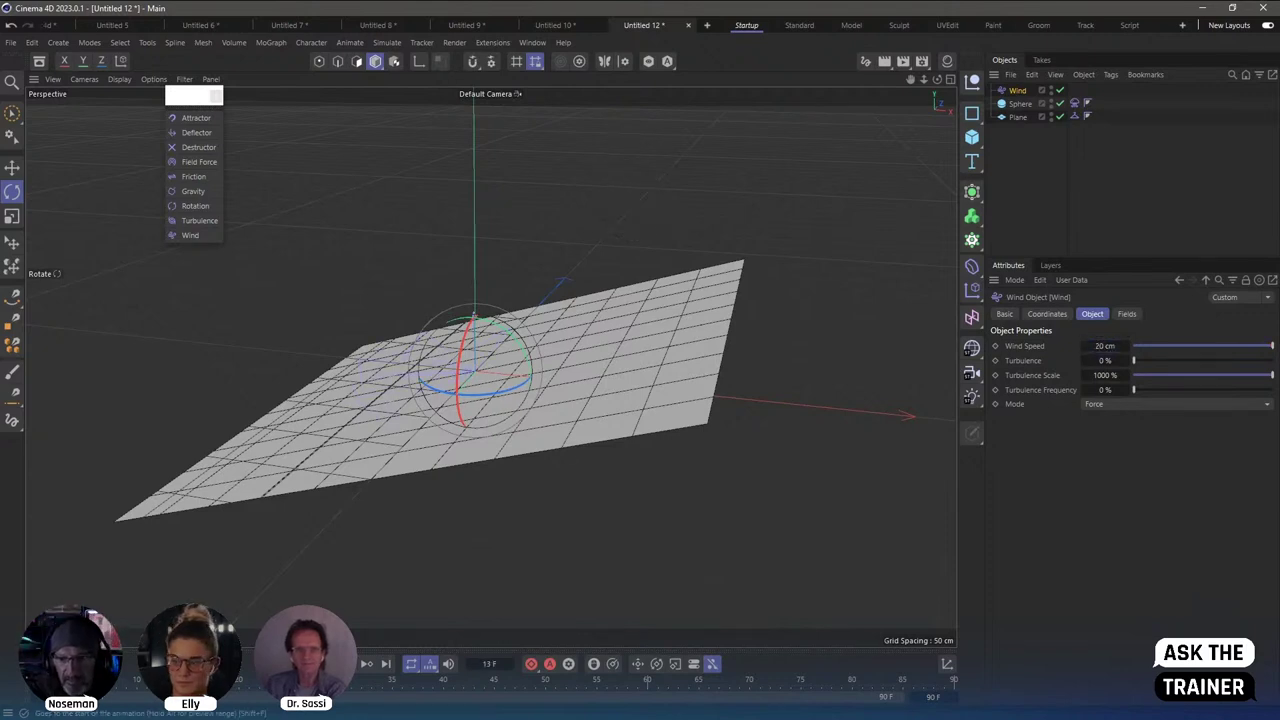
alt+drag(566, 444, 617, 428)
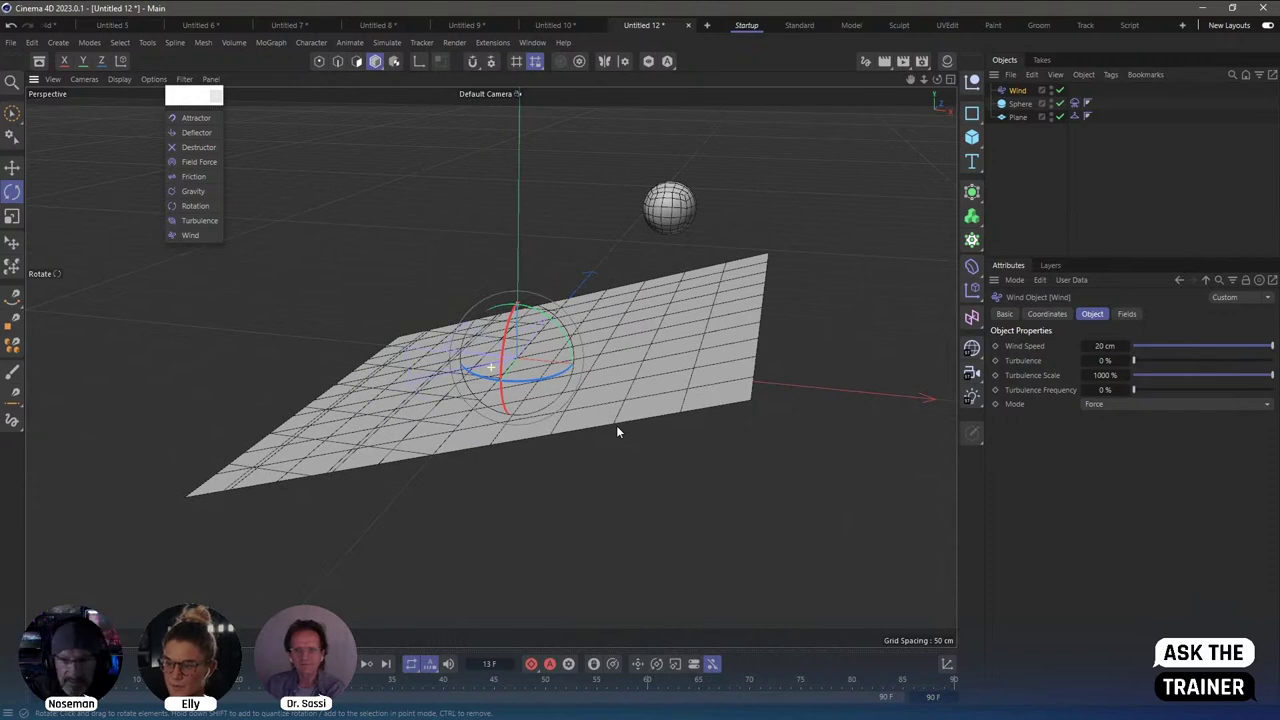
Duplicate the sphere as Sphere.1 and set its cloth Mass to 20.
click(1020, 103)
key(ctrl+c)
key(ctrl+v)
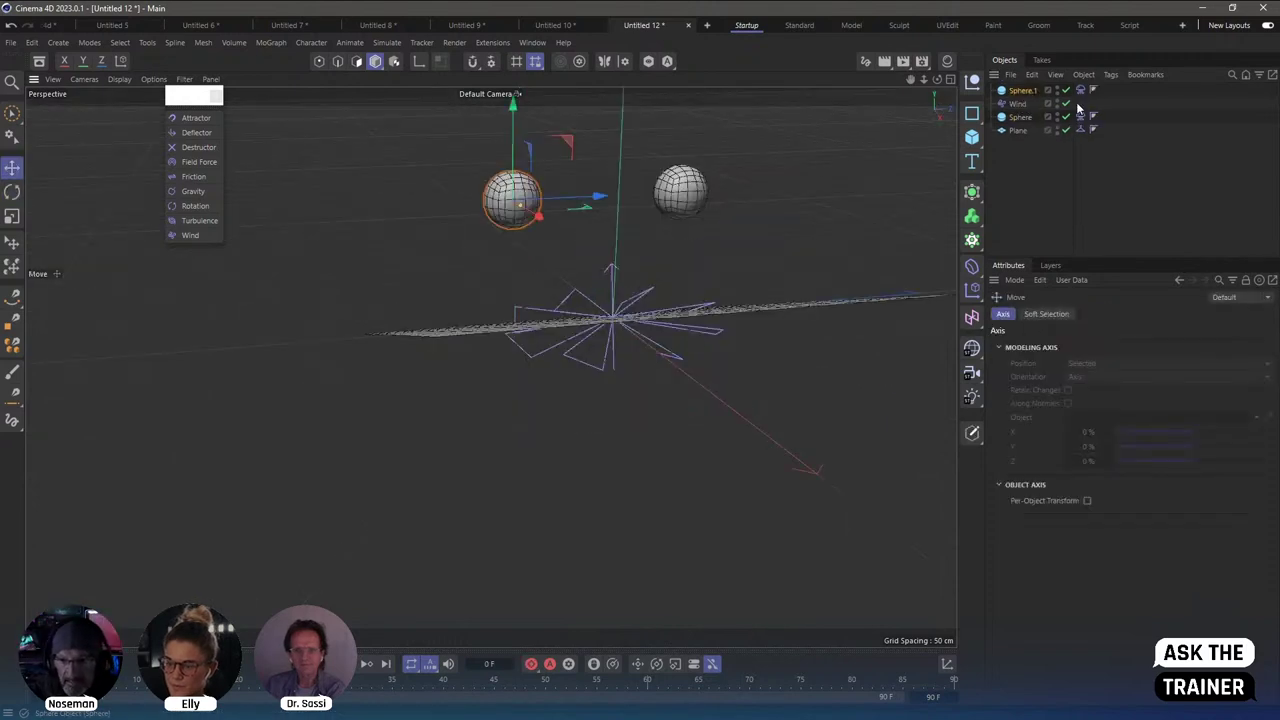
click(1022, 90)
click(1080, 90)
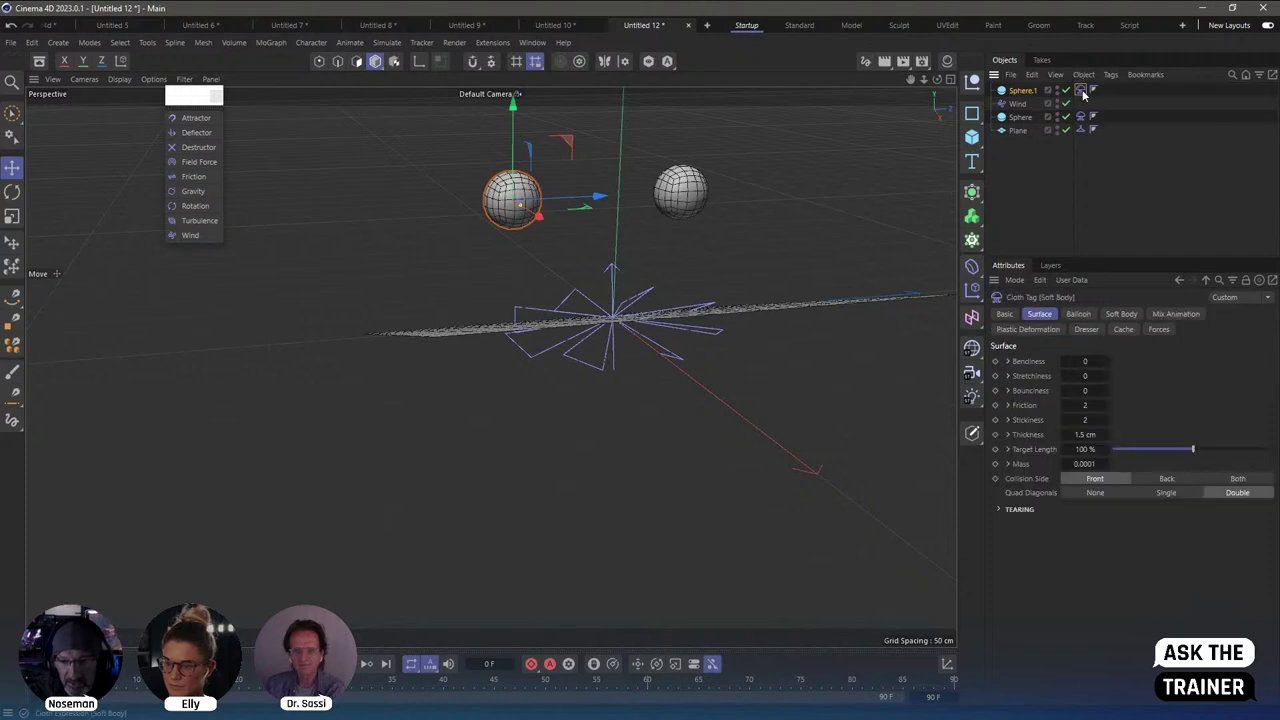
double_click(1085, 463)
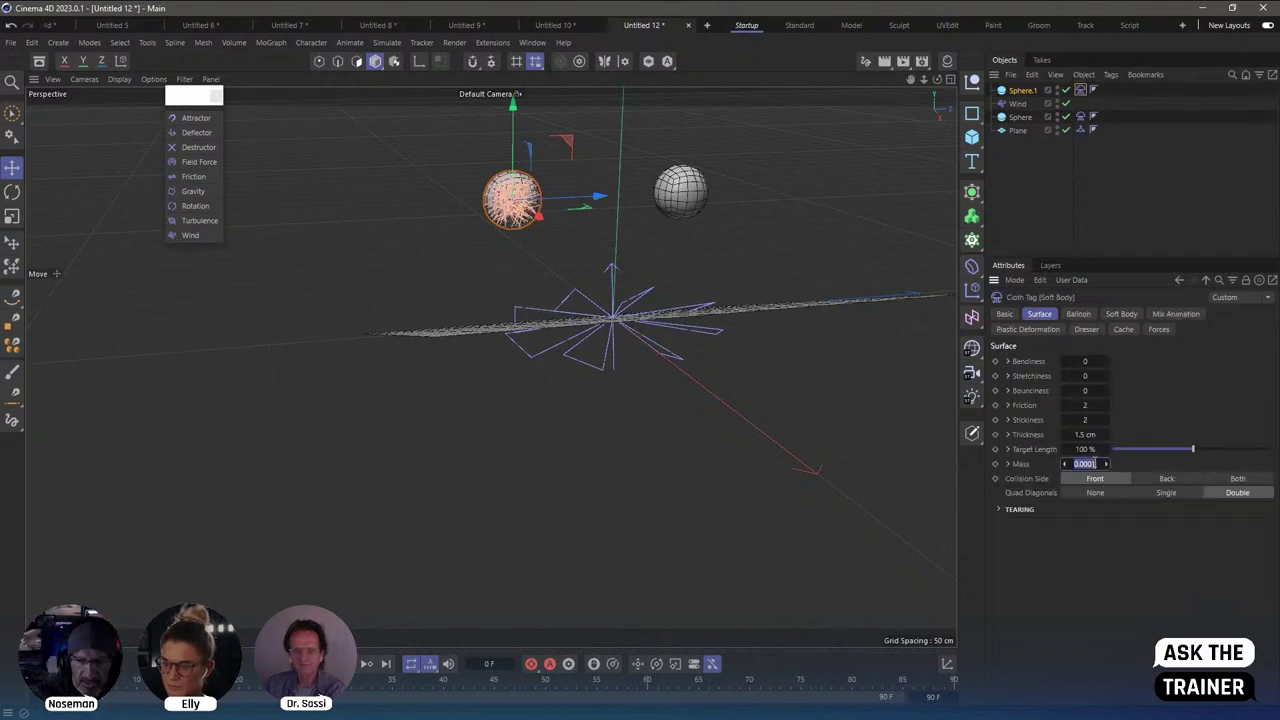
text(1)
Lower the Wind Speed to 10 cm.
click(862, 283)
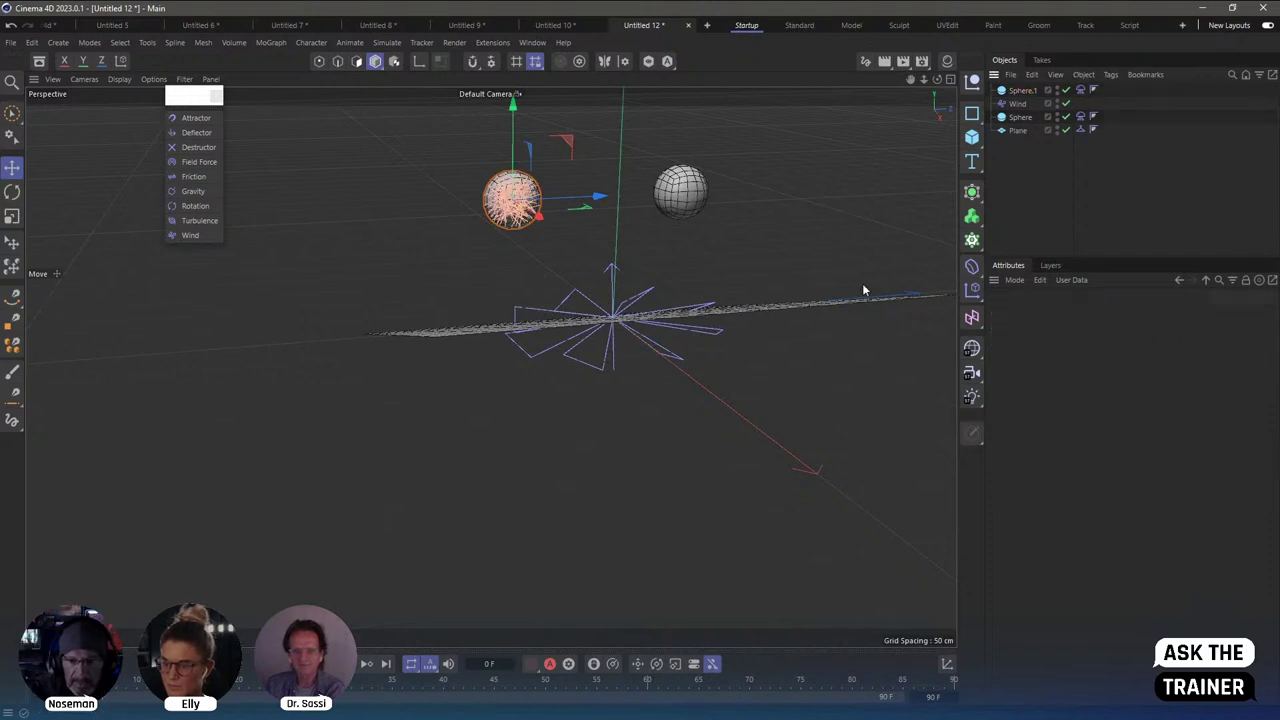
alt+drag(862, 283, 467, 325)
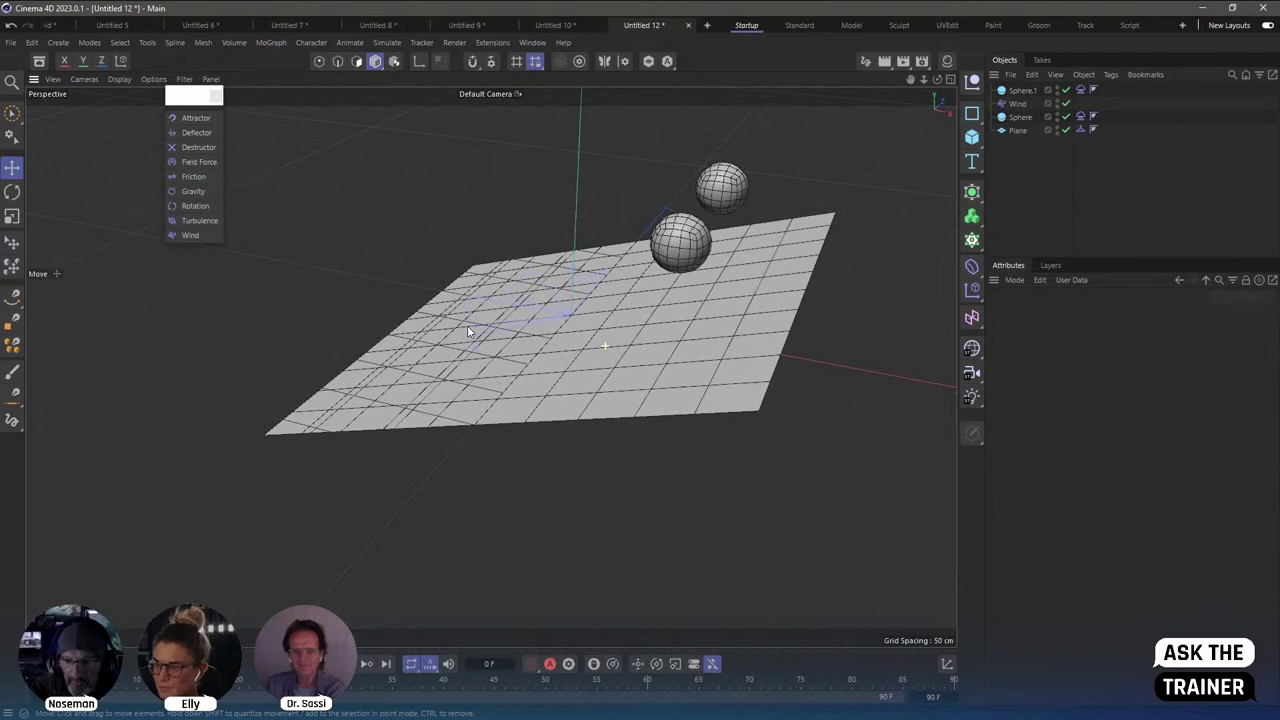
click(467, 325)
double_click(1105, 346)
text(10)
key(Return)
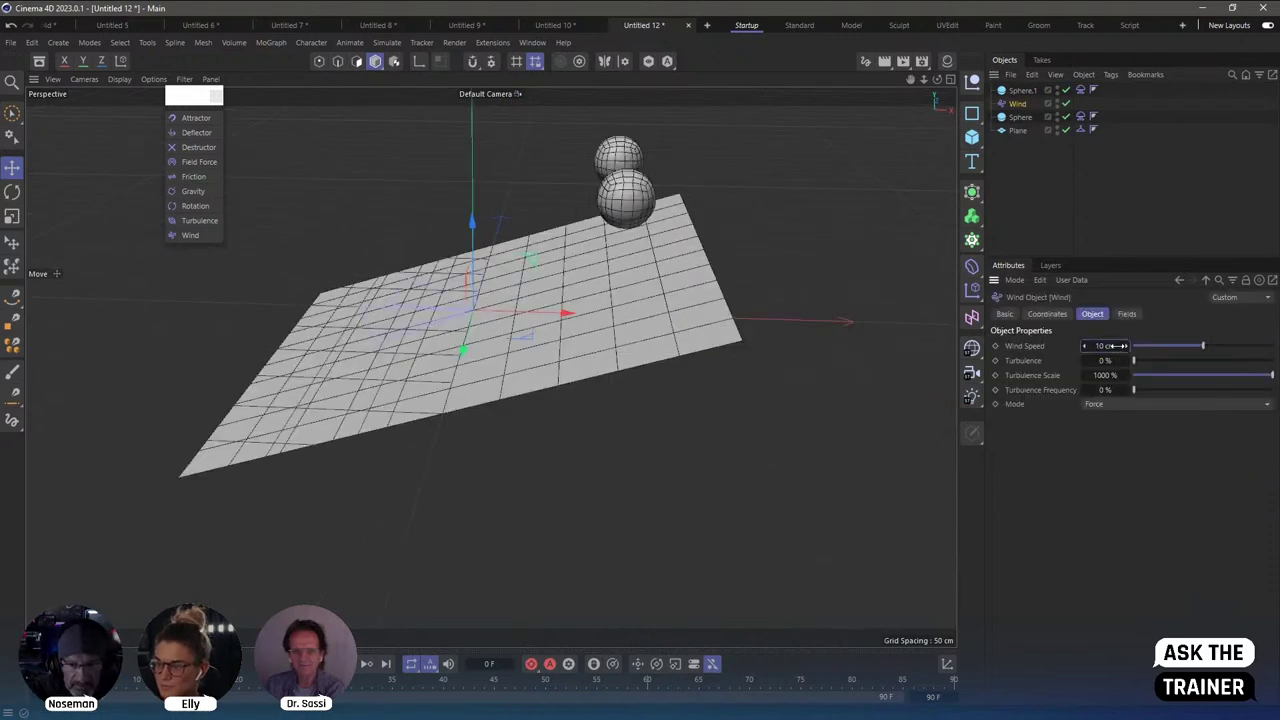
Set the original Sphere's cloth Mass to 0.2 and play the simulation.
click(1080, 90)
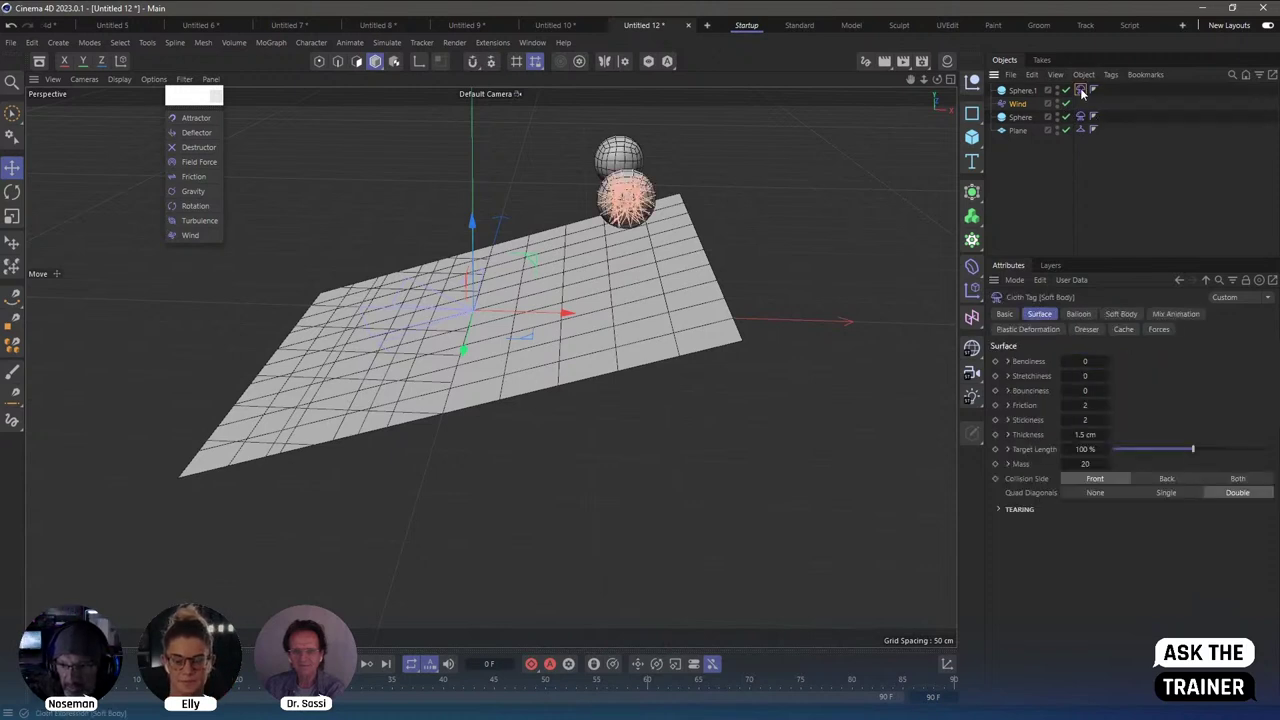
click(1080, 117)
double_click(1088, 463)
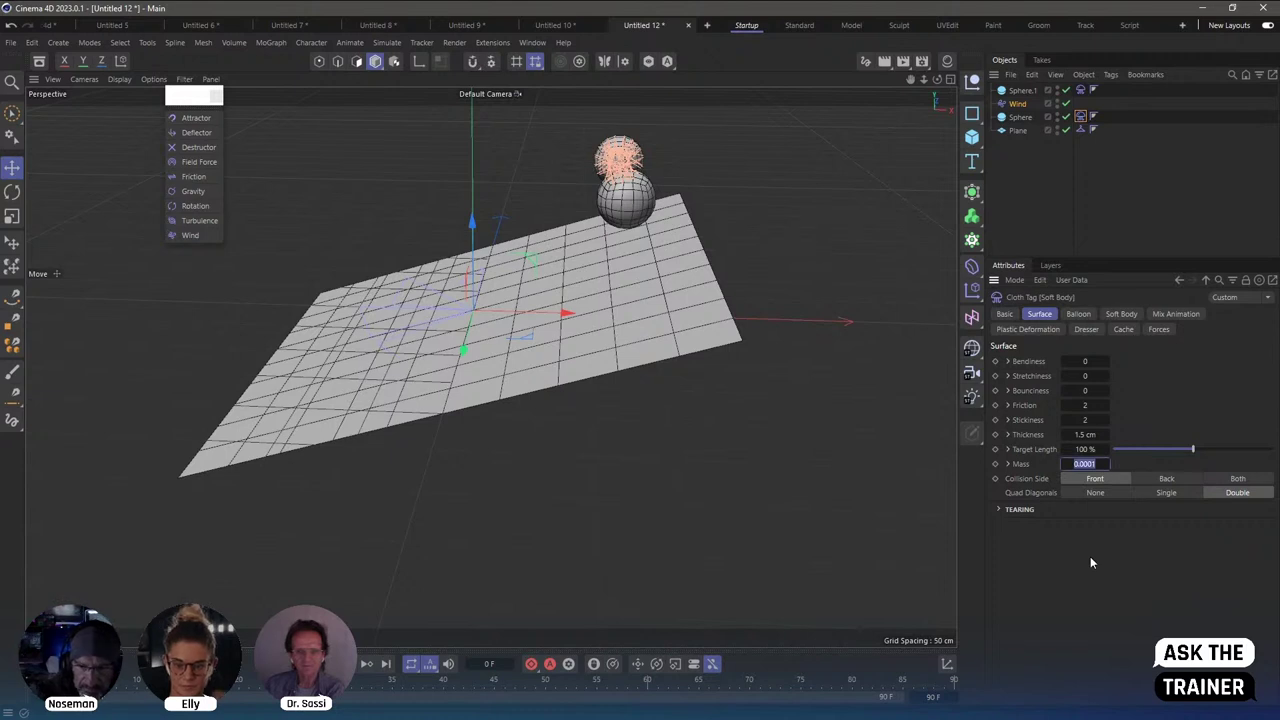
text(0.2)
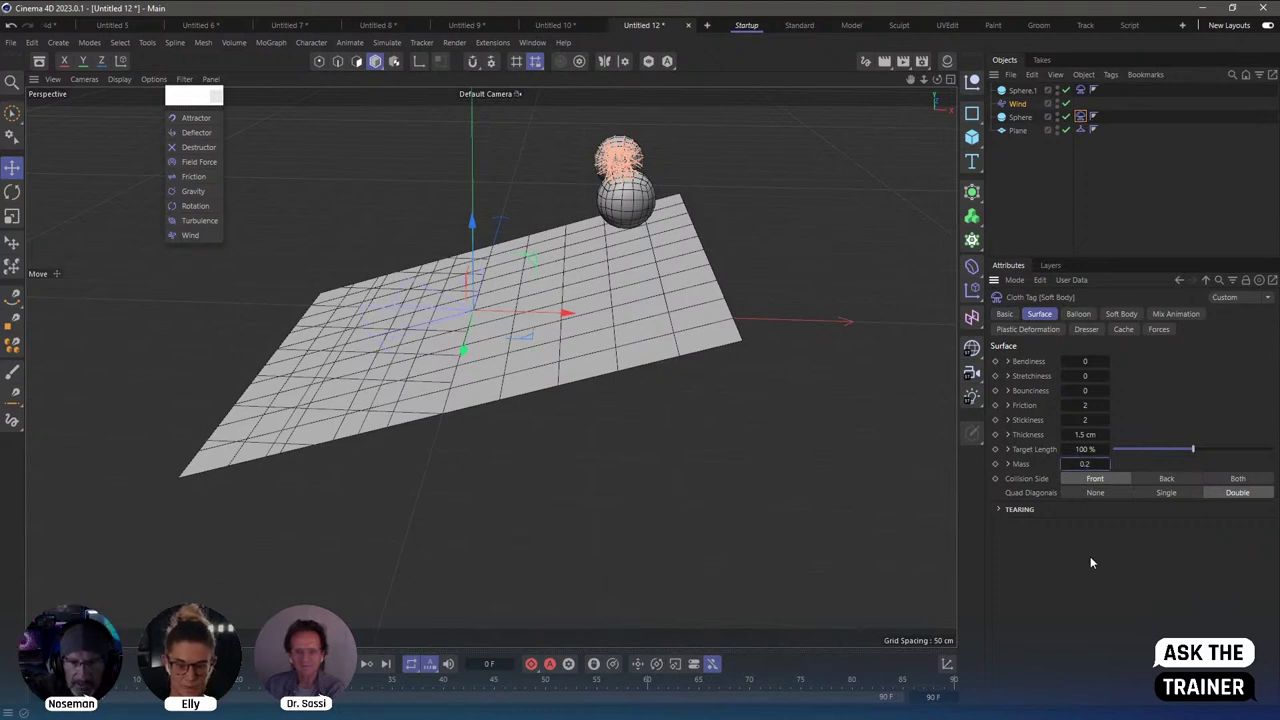
key(Return)
click(366, 663)
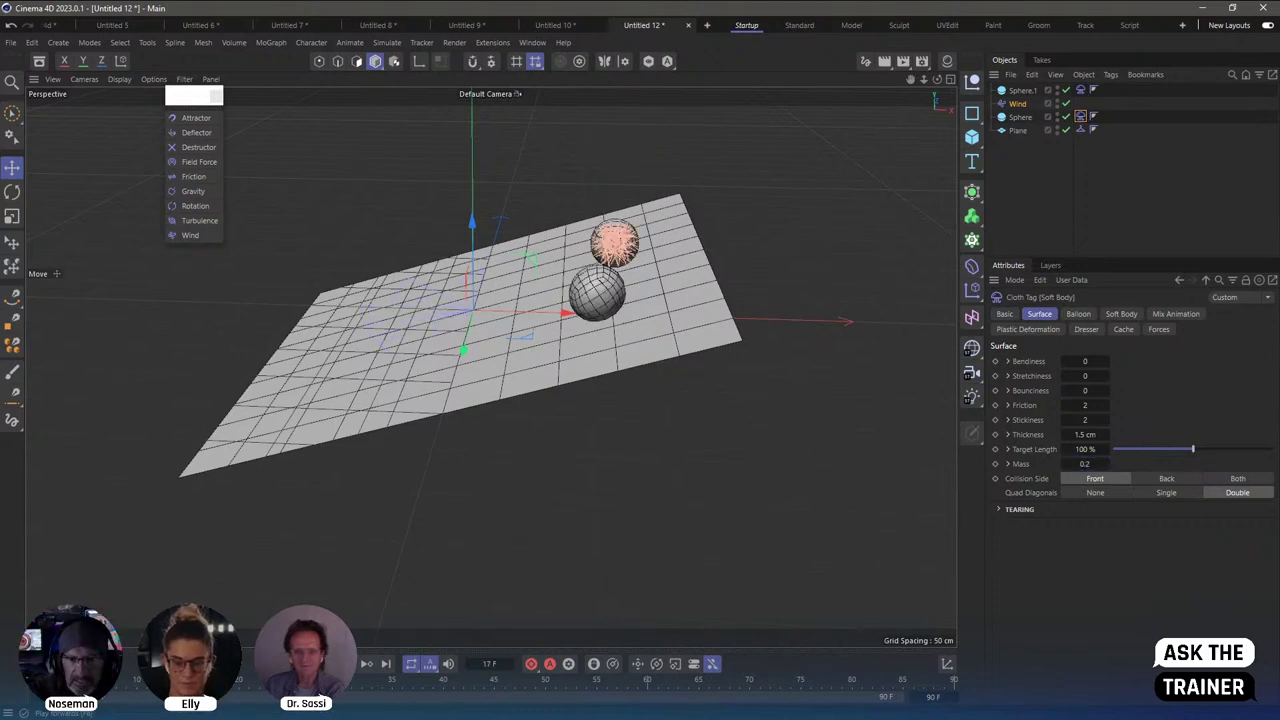
click(1012, 241)
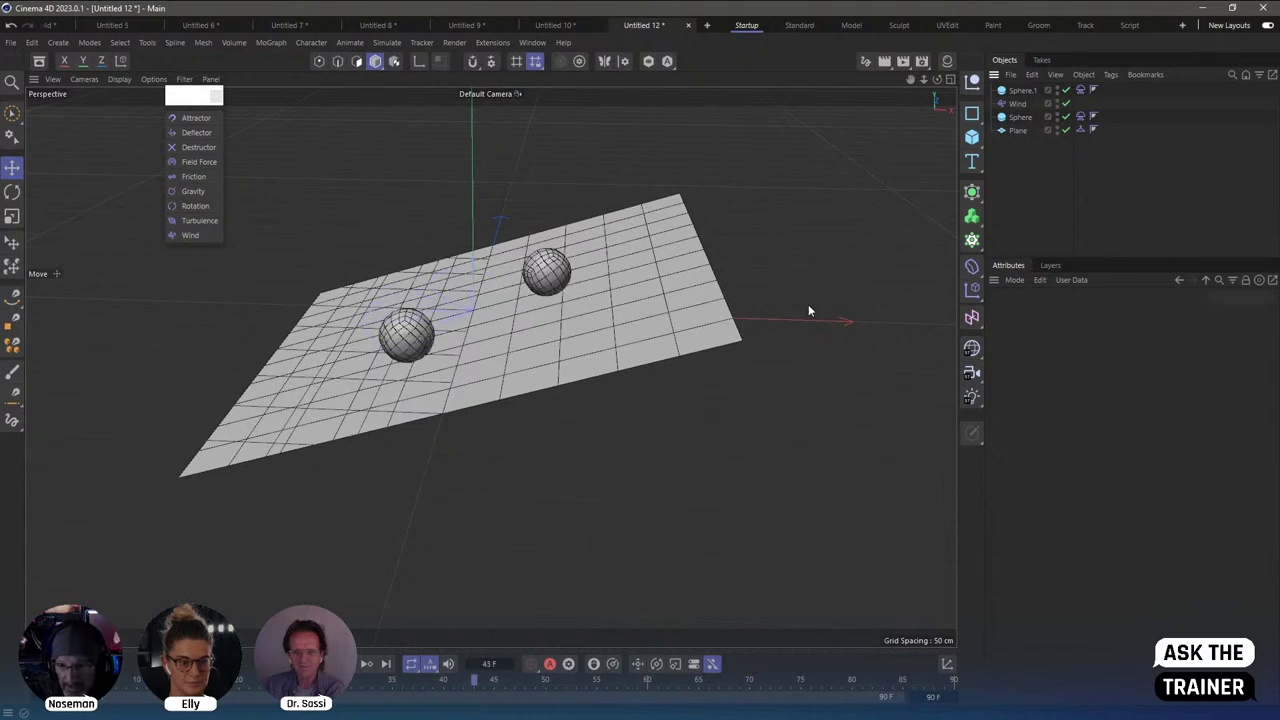
click(1082, 117)
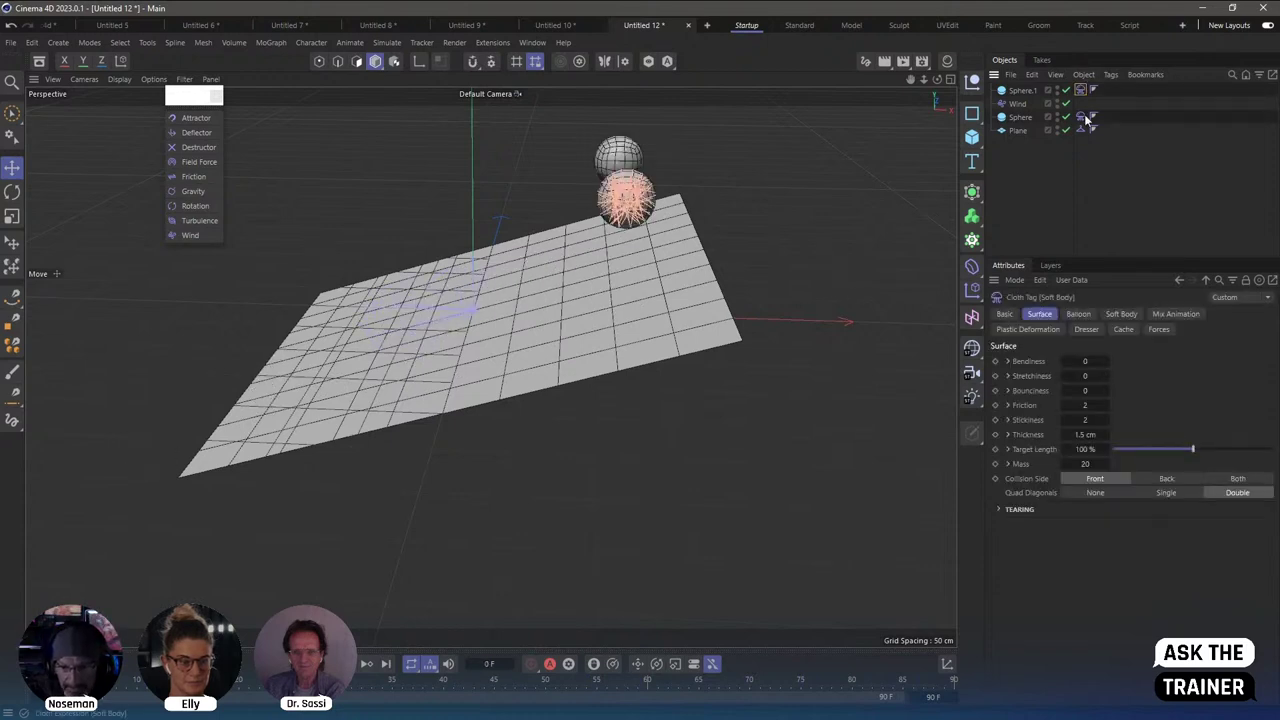
Watch the simulation and extend the animation range to 200 frames.
ctrl+click(1086, 119)
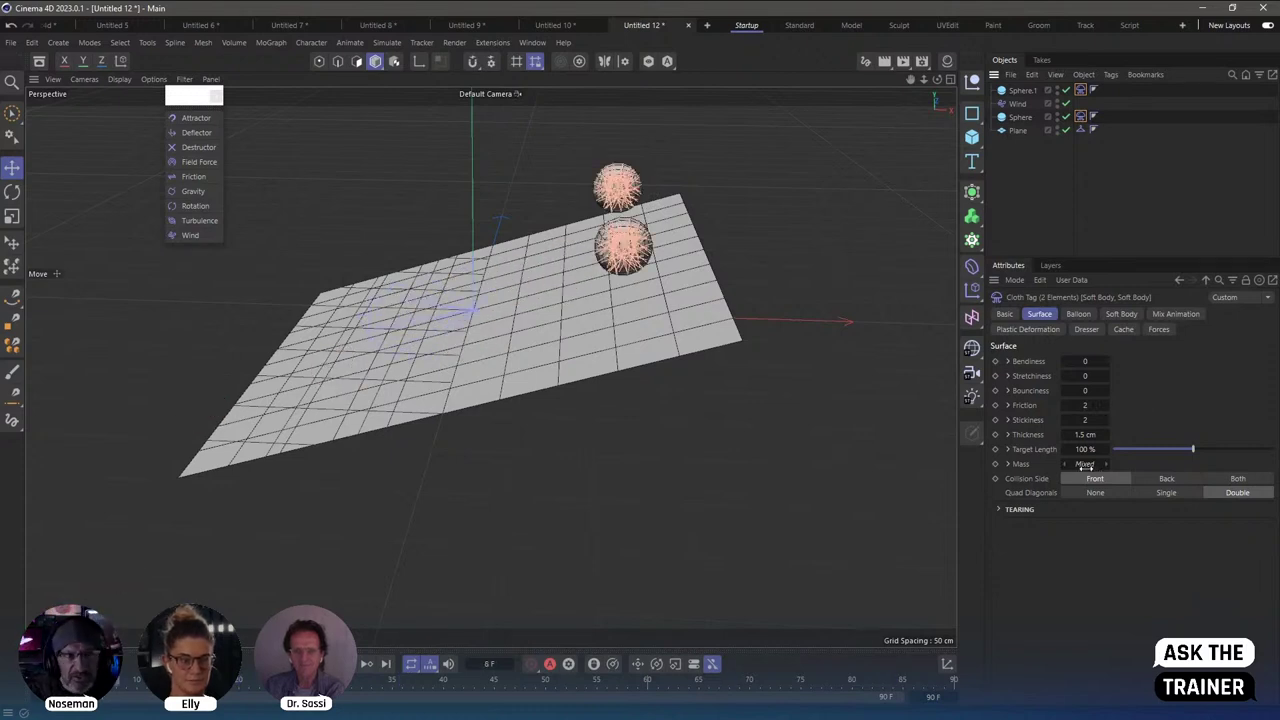
click(1057, 205)
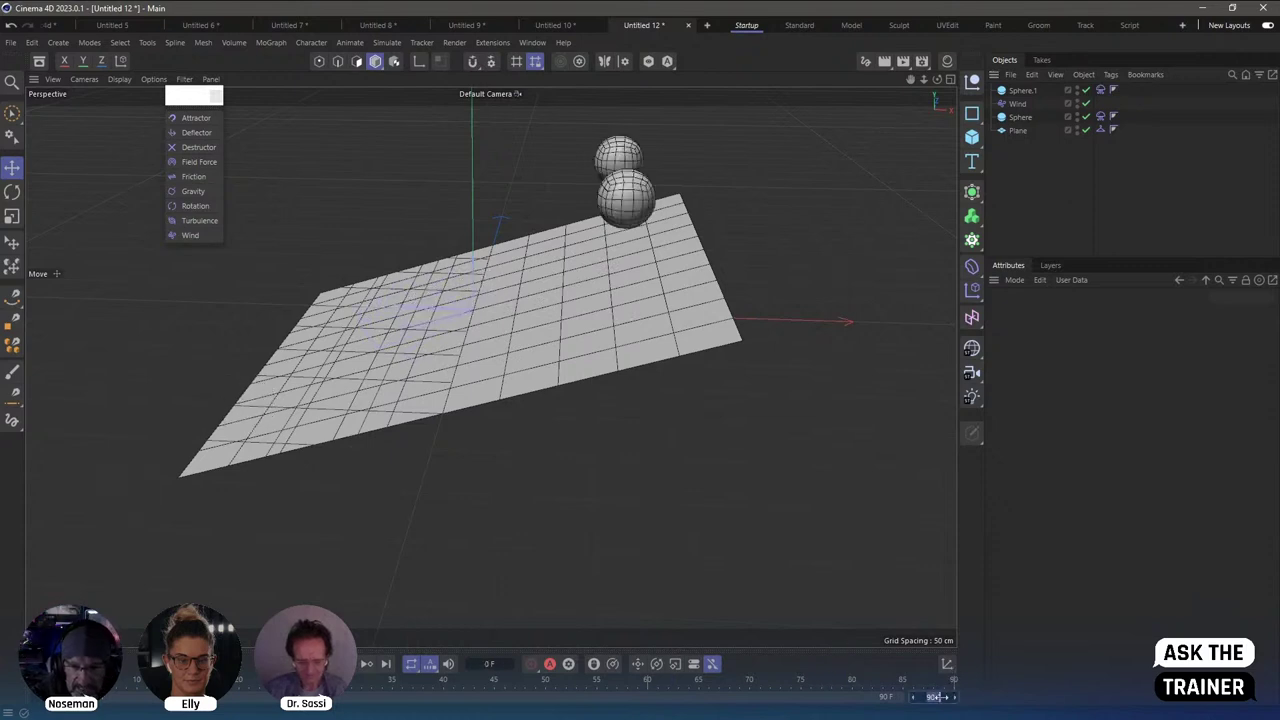
drag(939, 697, 955, 697)
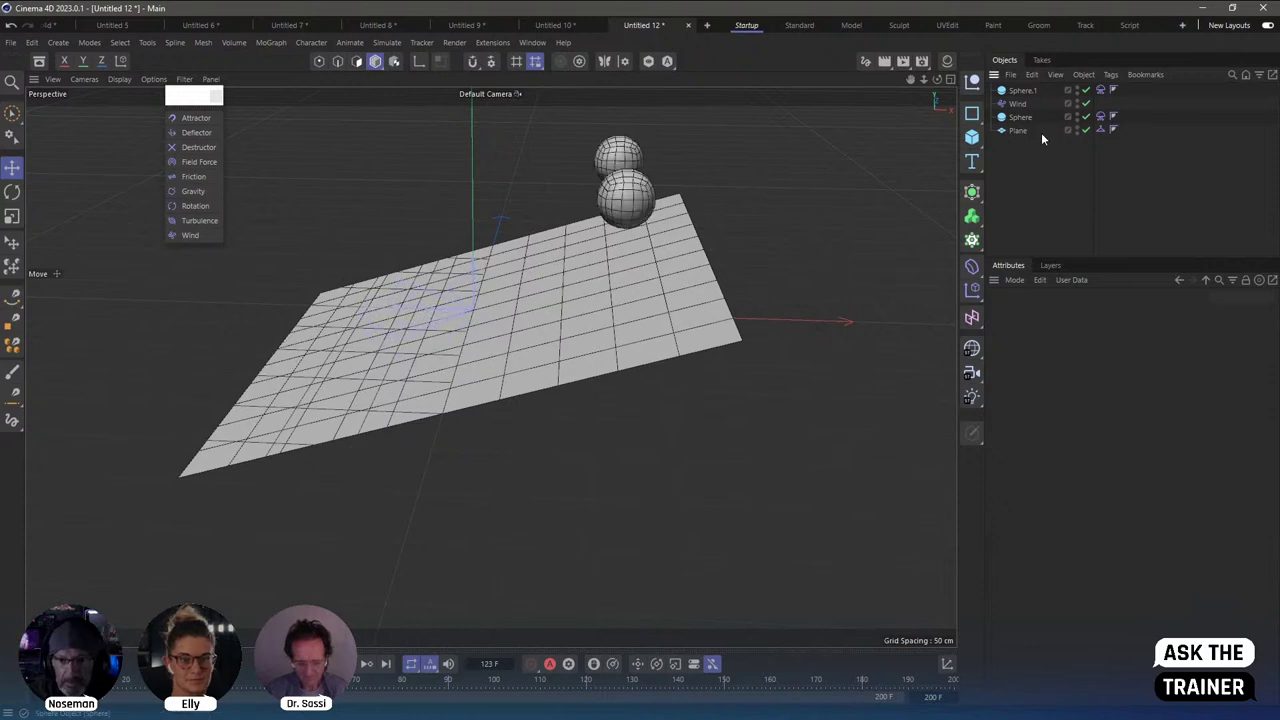
Delete the upper sphere named Sphere, keeping Sphere.1.
click(1024, 91)
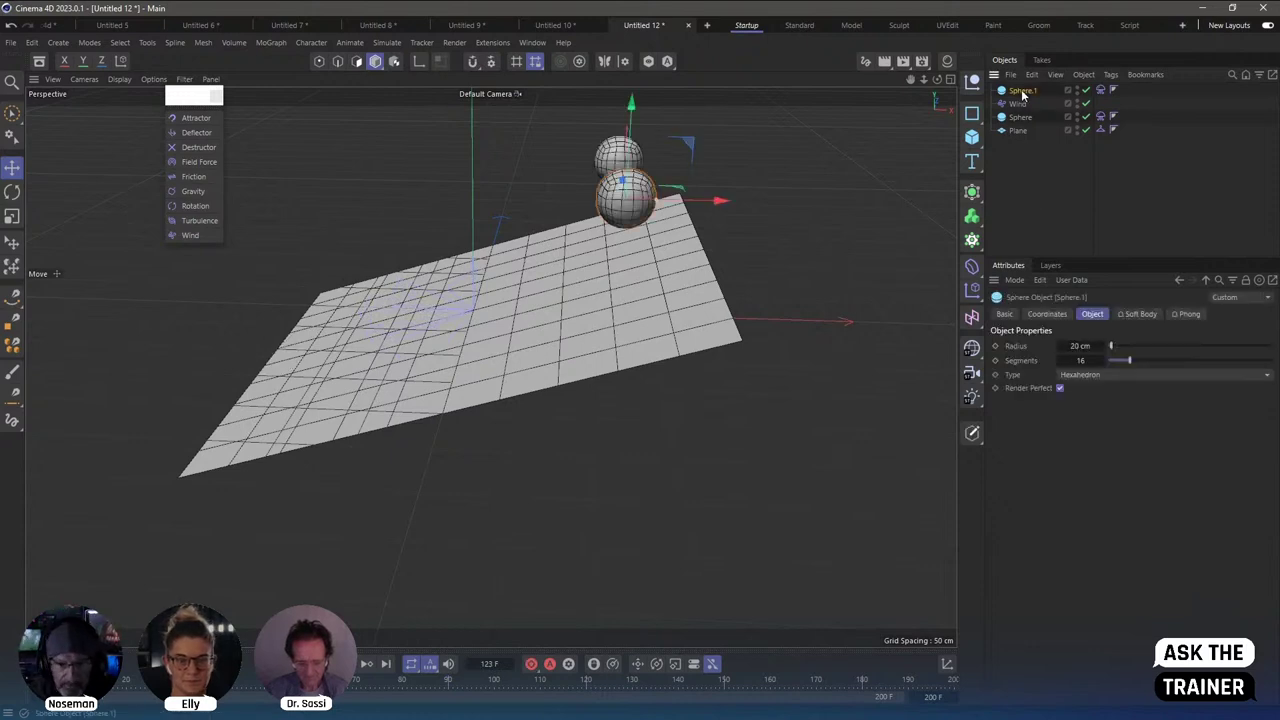
click(1020, 117)
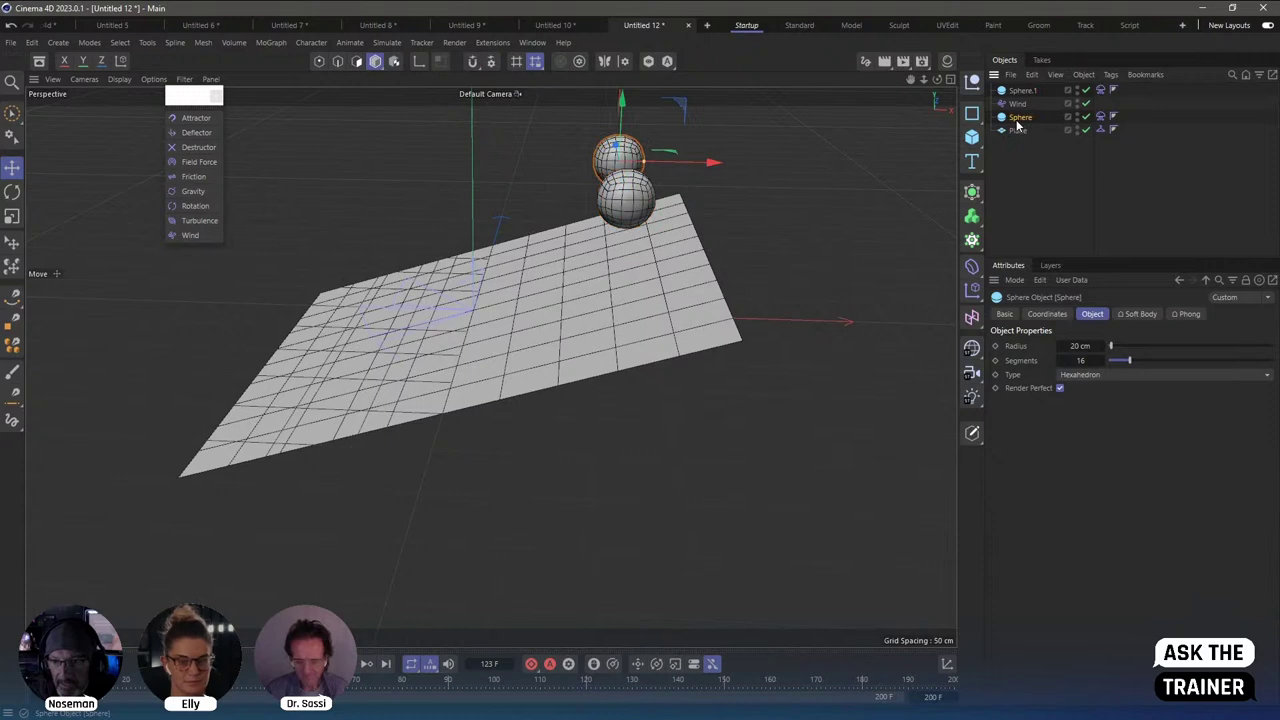
key(Delete)
Hide the Plane in the viewport and delete the Wind object.
click(1077, 114)
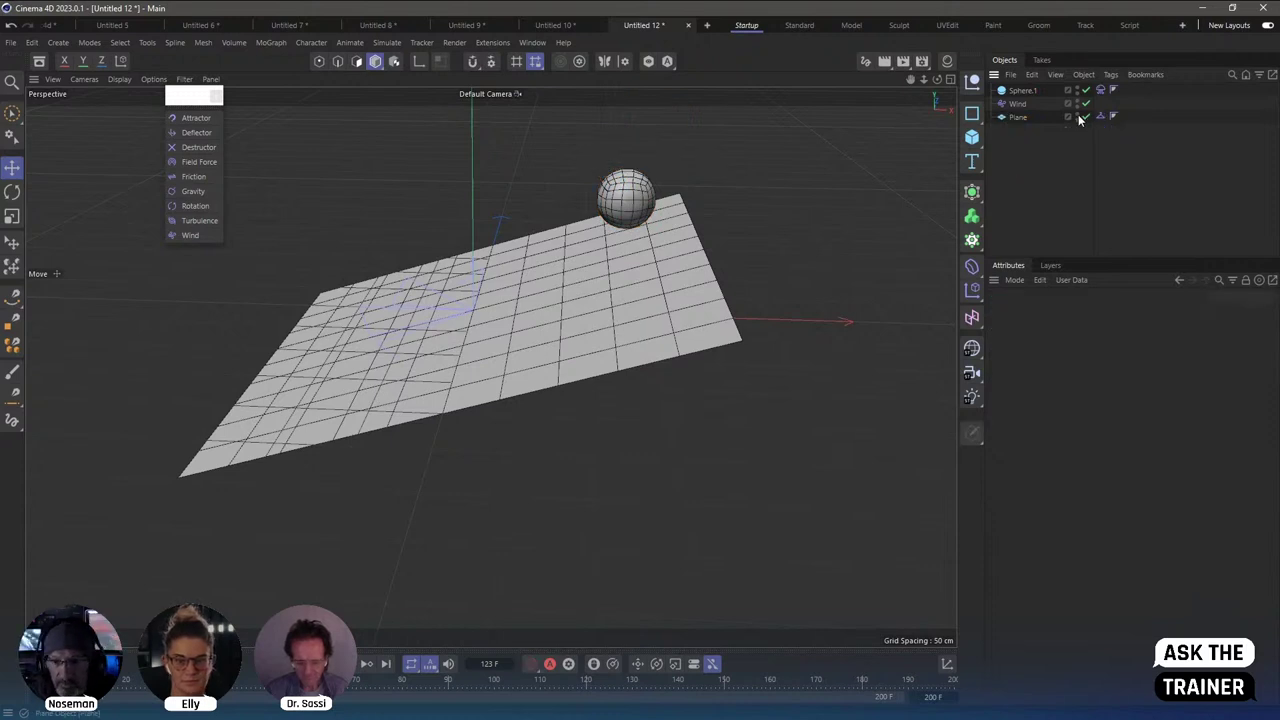
click(1025, 105)
key(Delete)
alt+drag(617, 206, 682, 214)
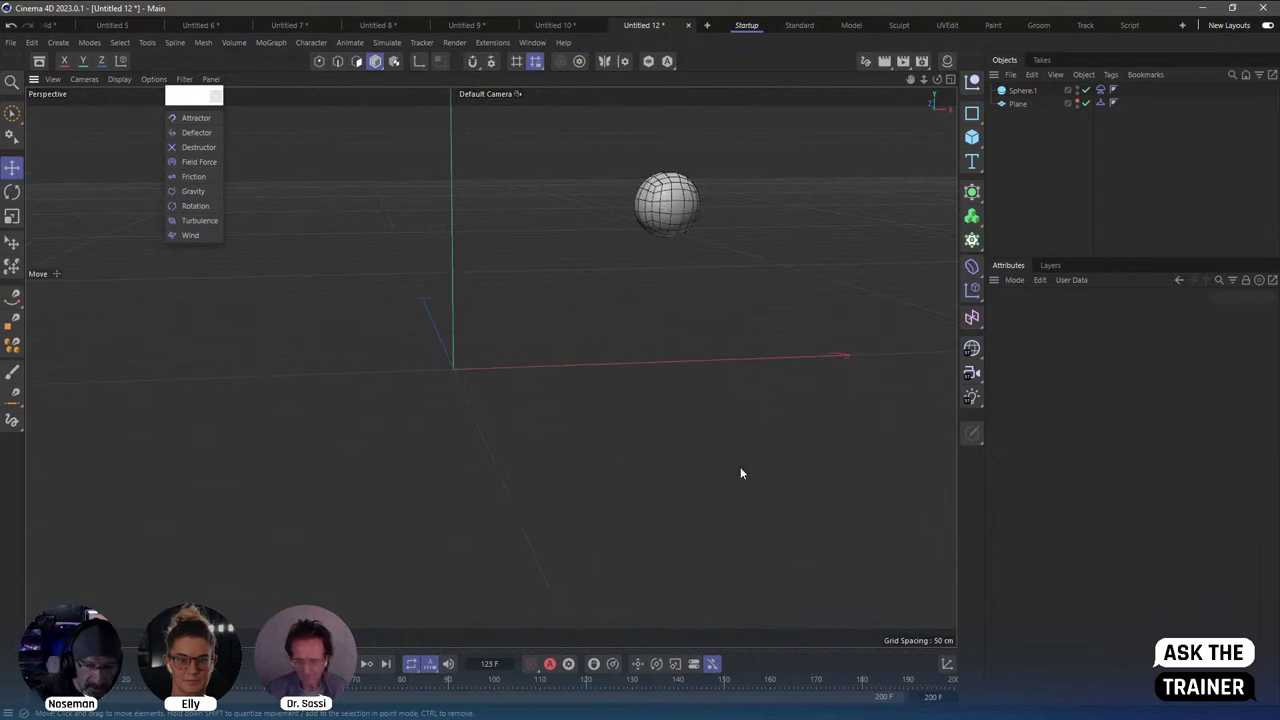
Set the project's Simulation Substeps to 10 after testing 100.
key(ctrl+d)
text(100)
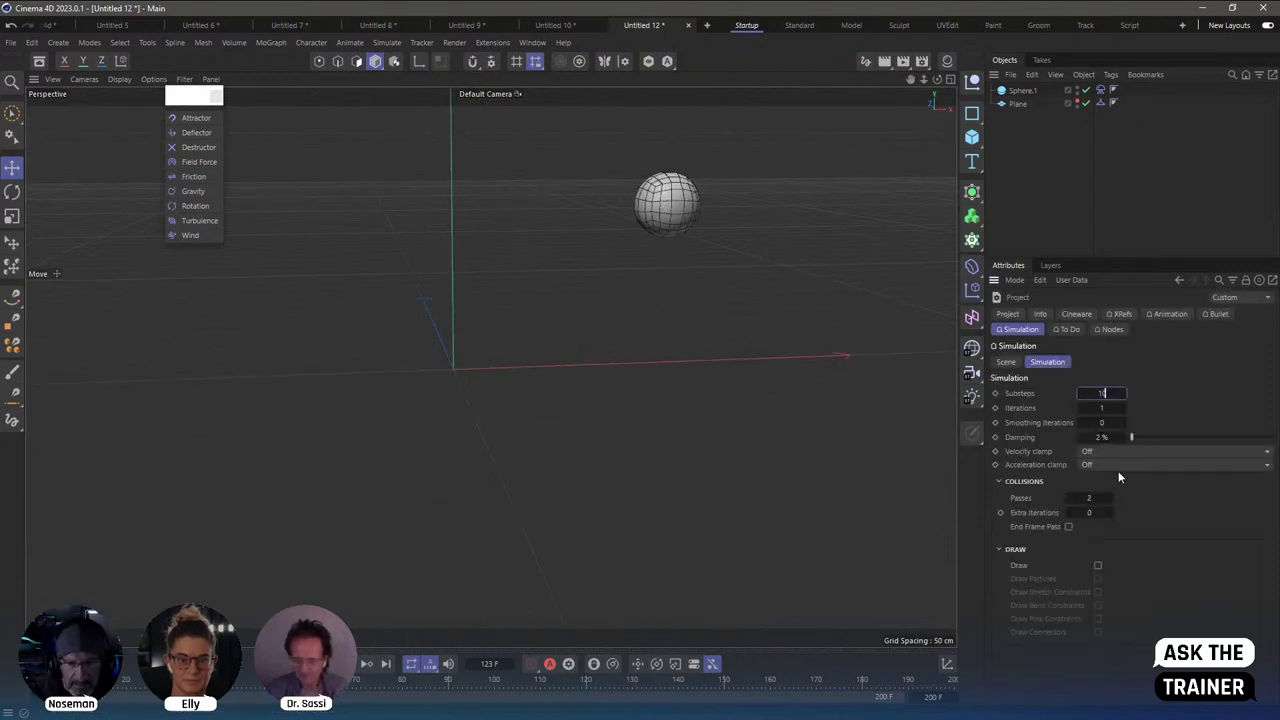
key(Return)
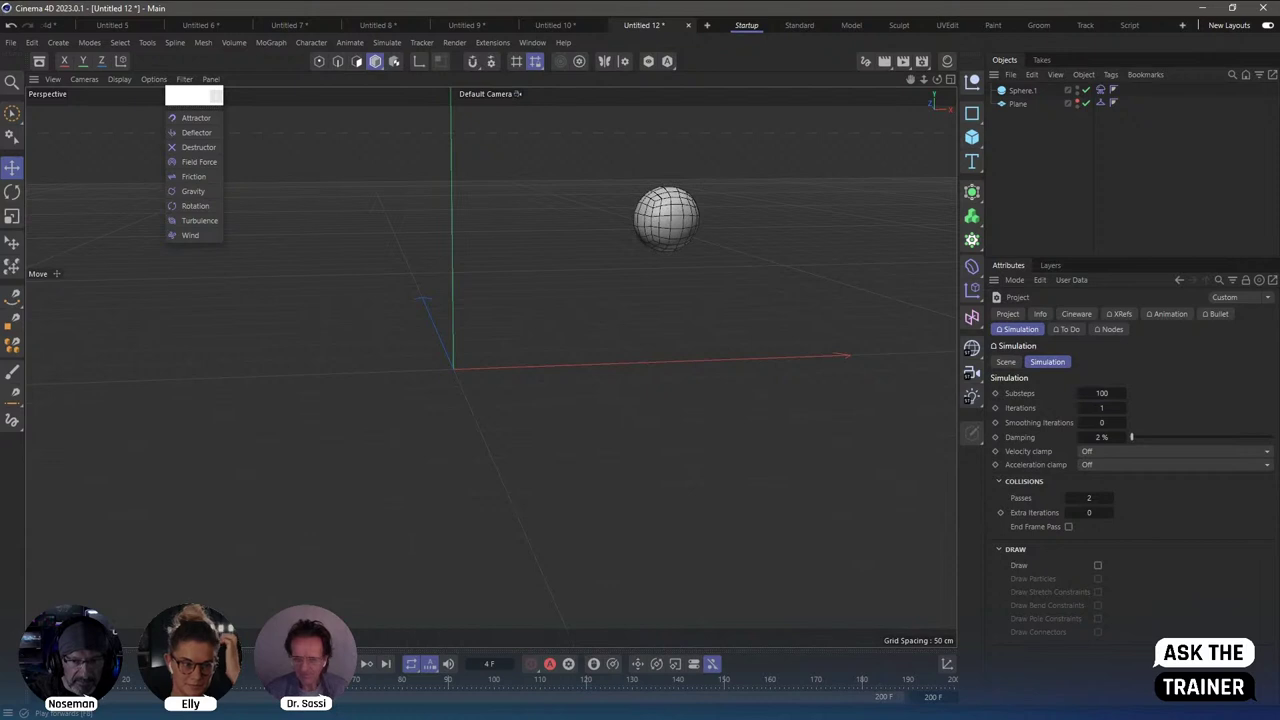
key(F8)
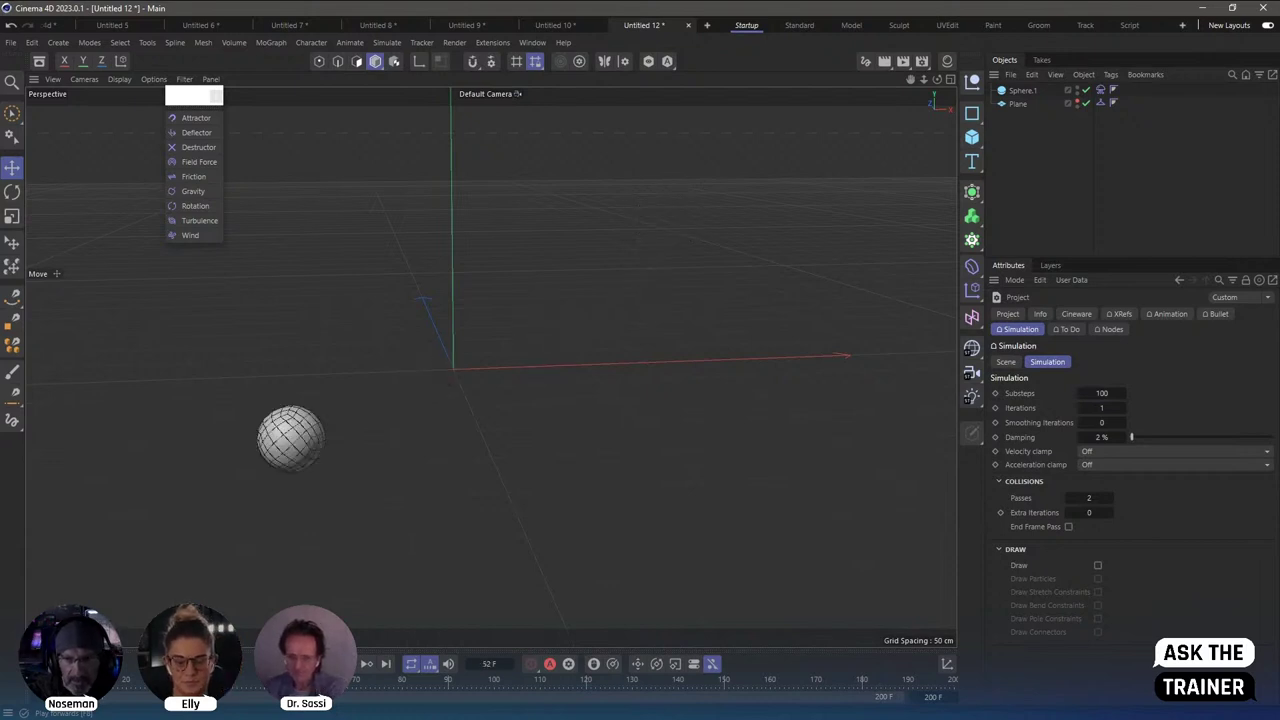
click(1101, 393)
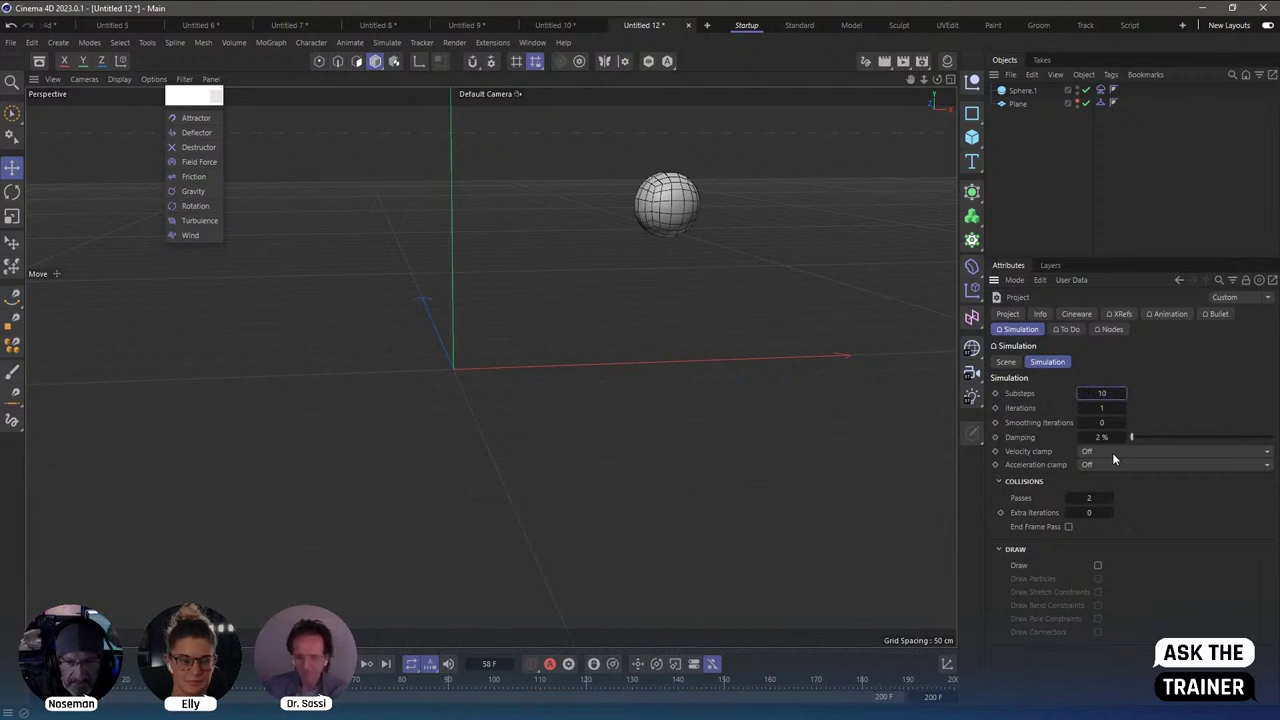
text(10)
key(Return)
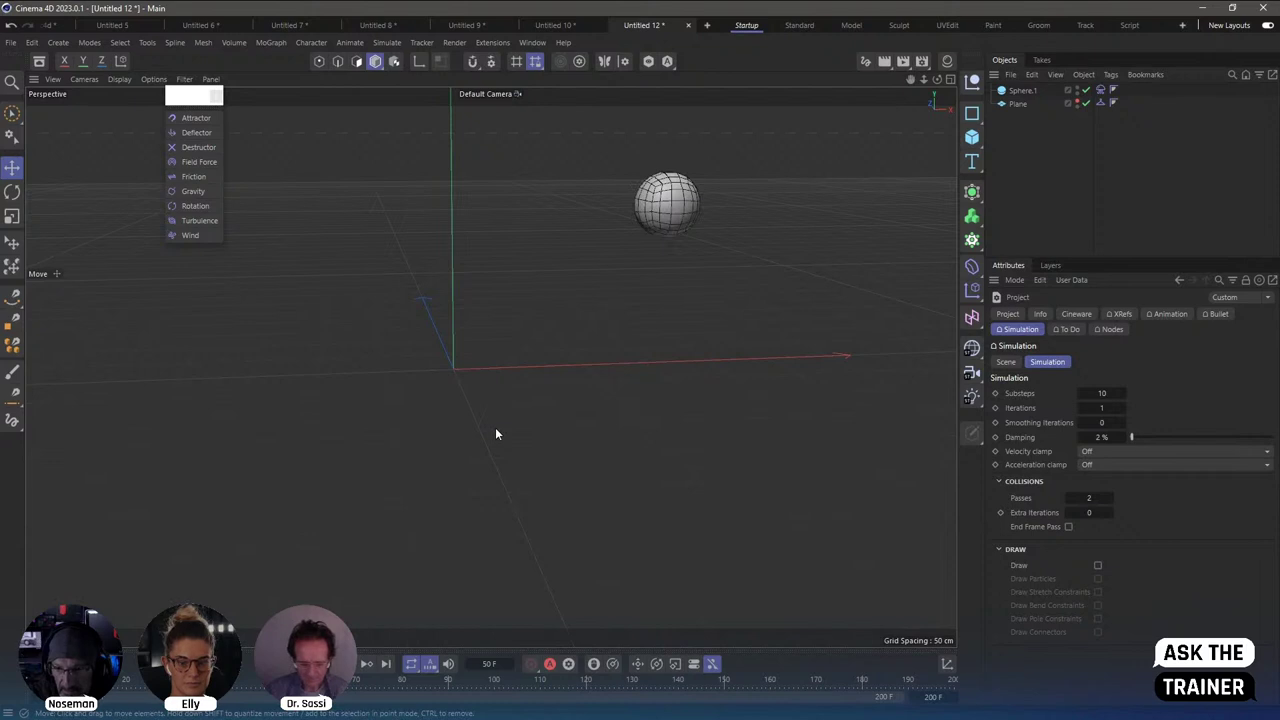
click(667, 230)
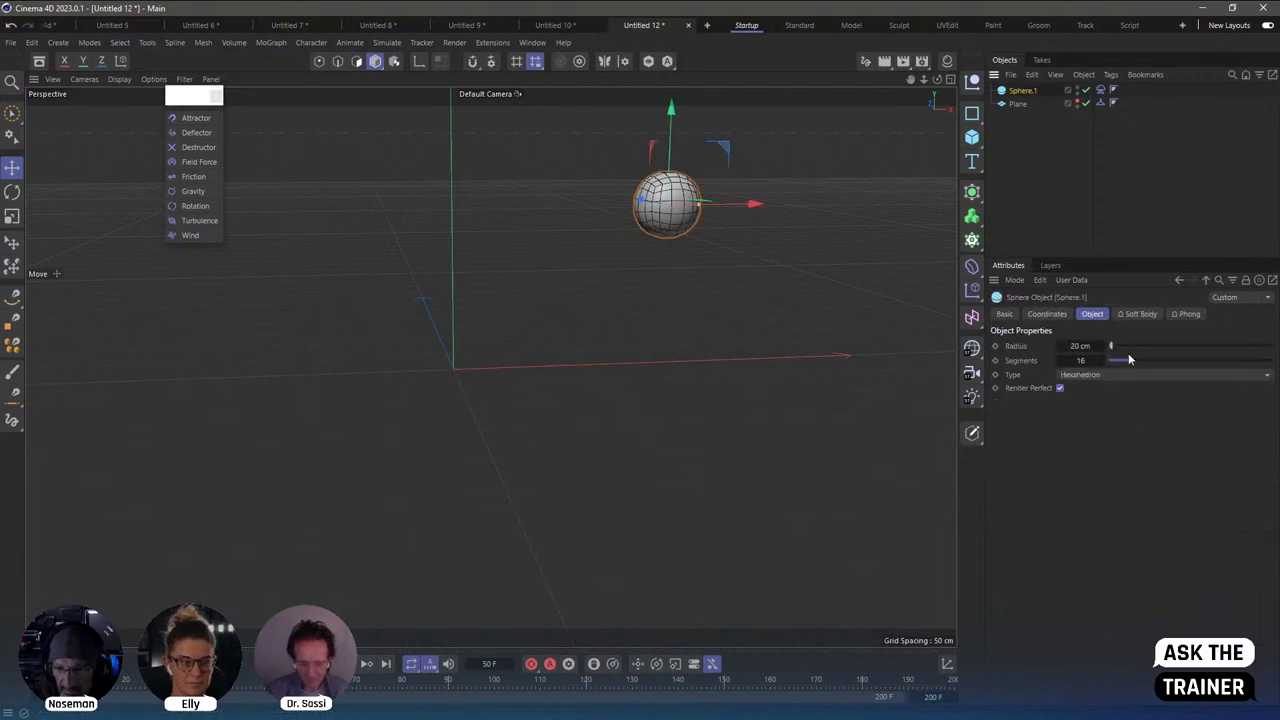
Reduce Sphere.1 to 8 segments and nest it under a Subdivision Surface.
drag(1128, 354, 1113, 362)
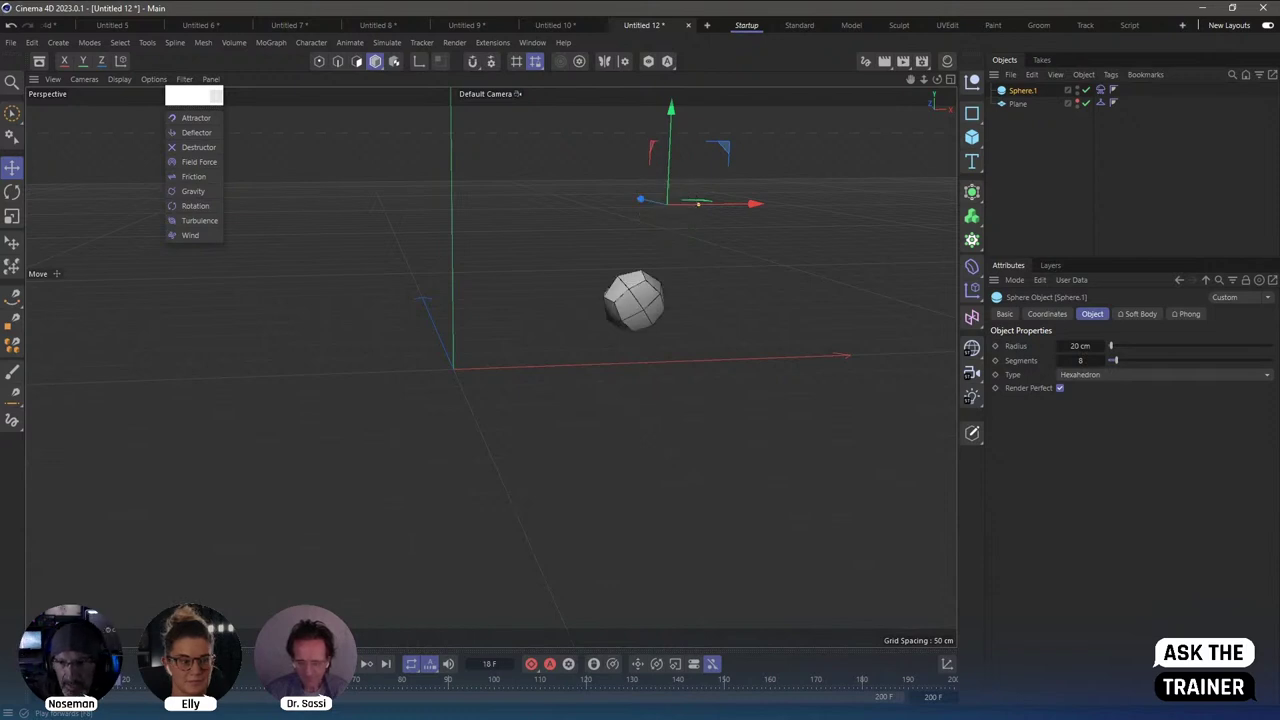
alt+click(974, 196)
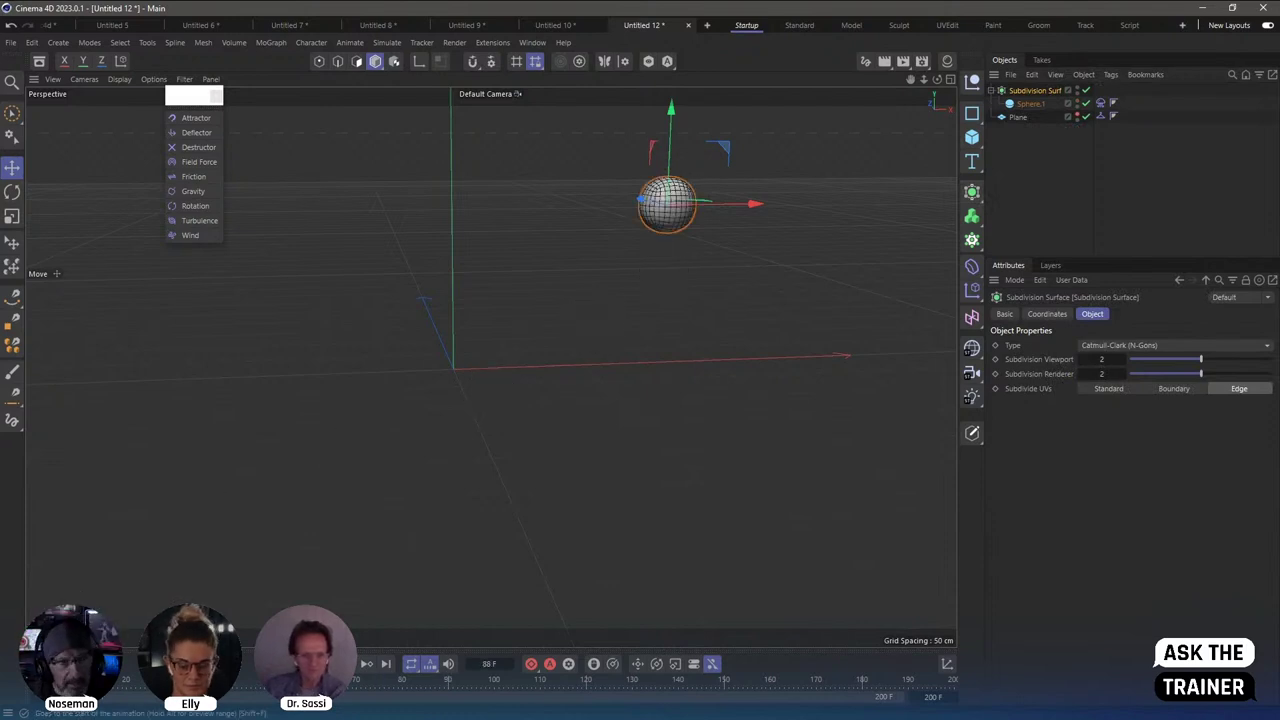
click(1080, 189)
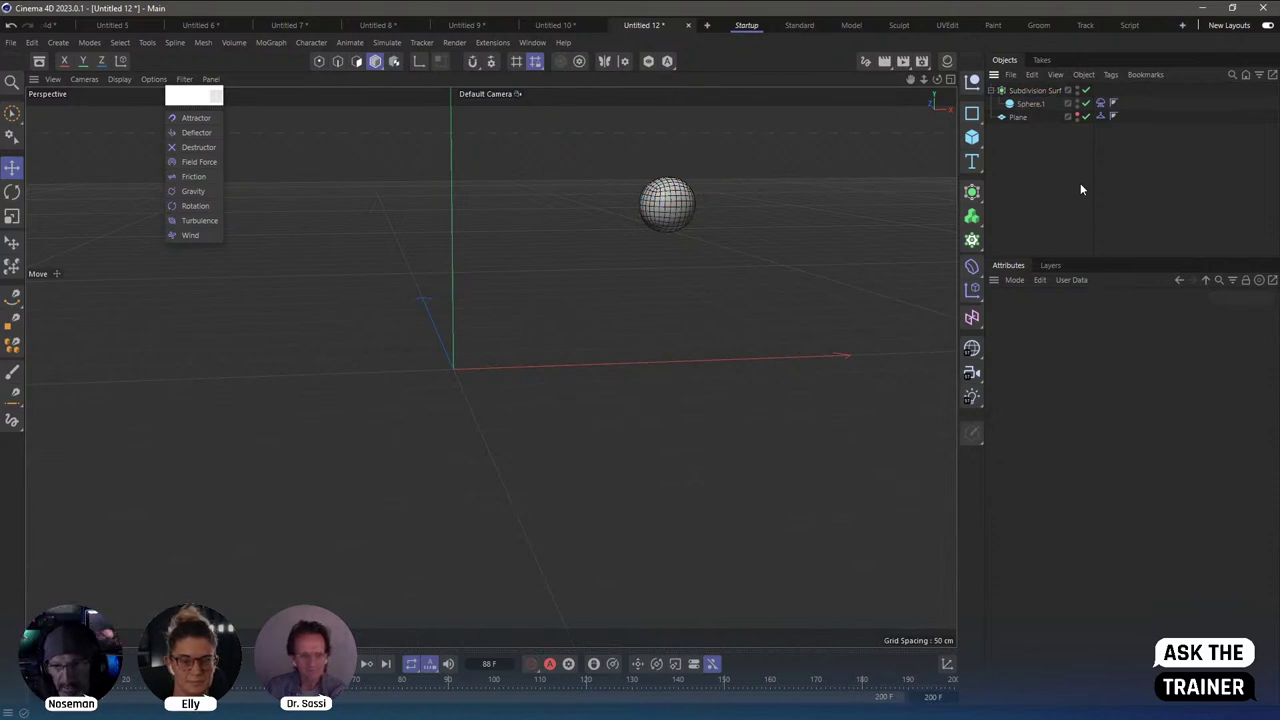
Widen the Object Manager name column so Subdivision Surface reads fully, and view the deformer list.
drag(1092, 180, 1122, 180)
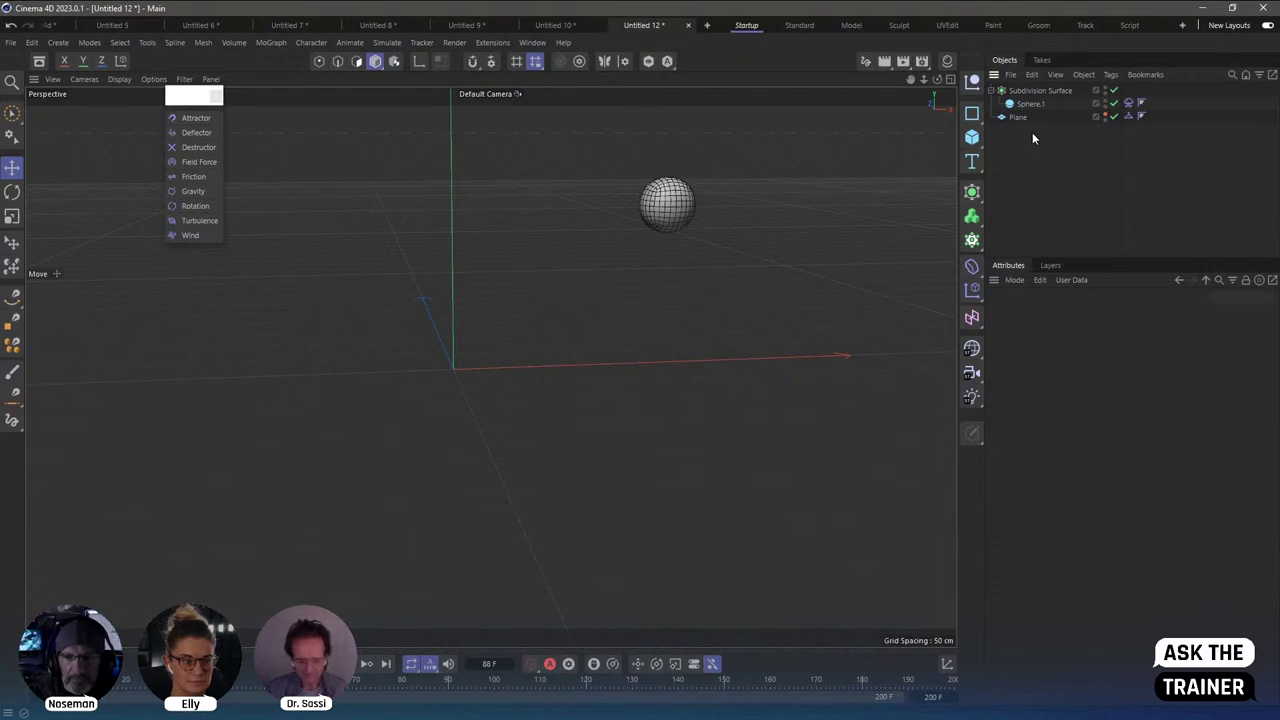
click(971, 266)
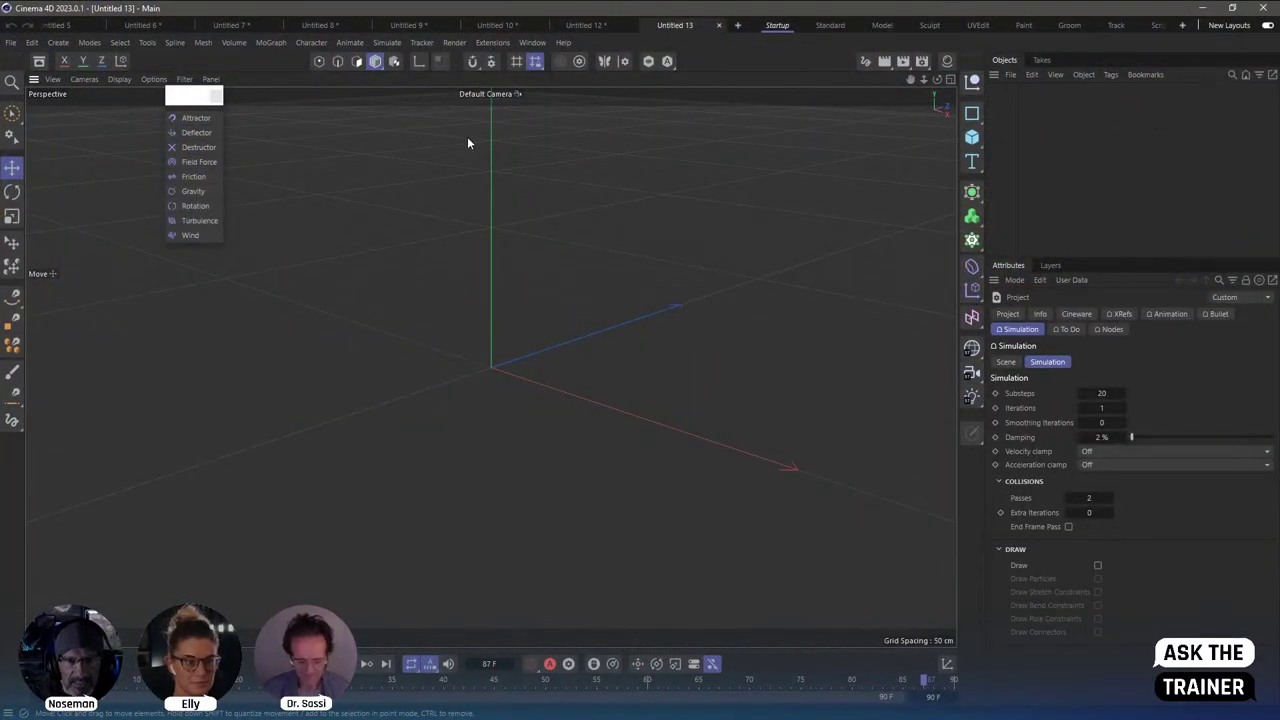
Add an Emitter tilted 90° to shoot upward and play to see its particle traces.
click(380, 43)
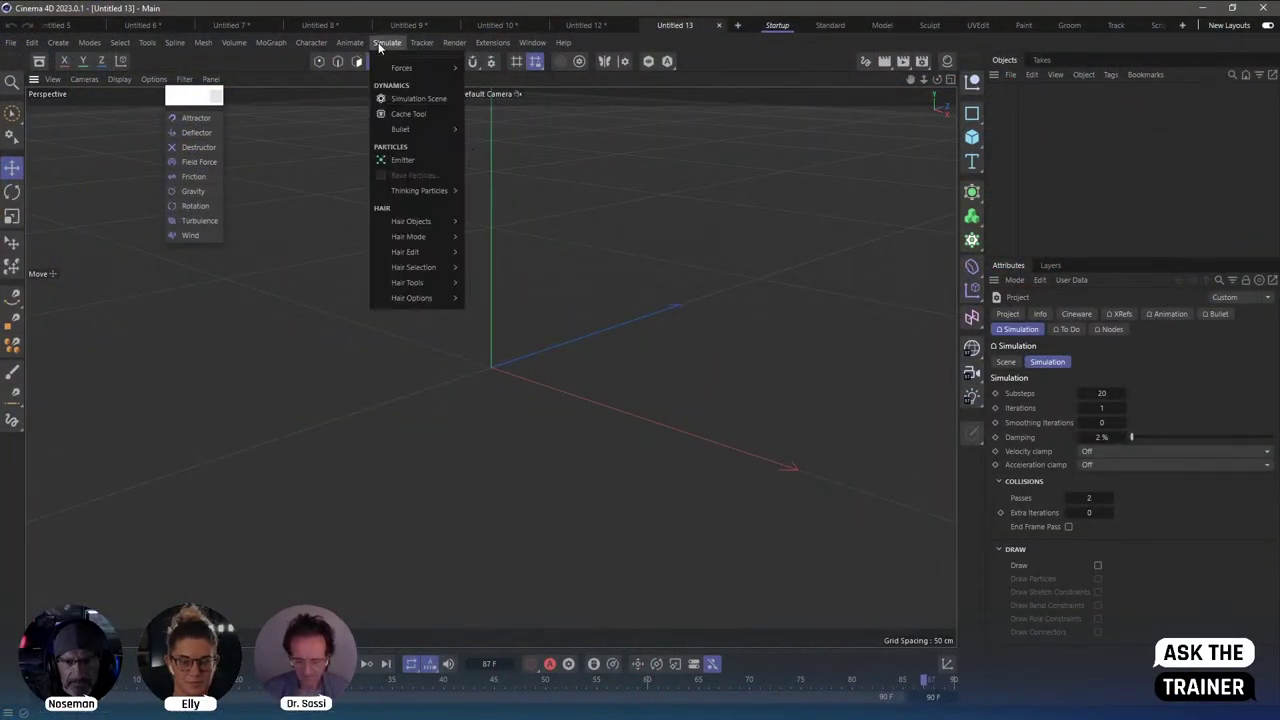
click(401, 159)
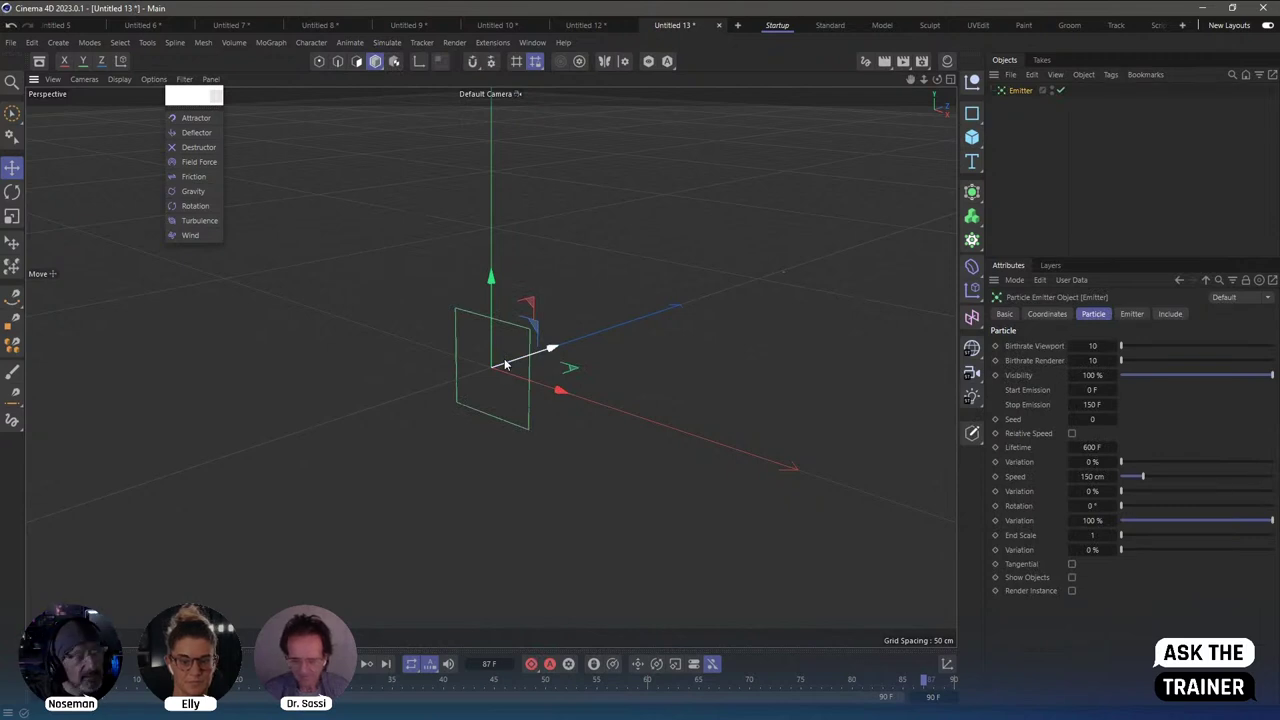
key(r)
drag(477, 333, 436, 440)
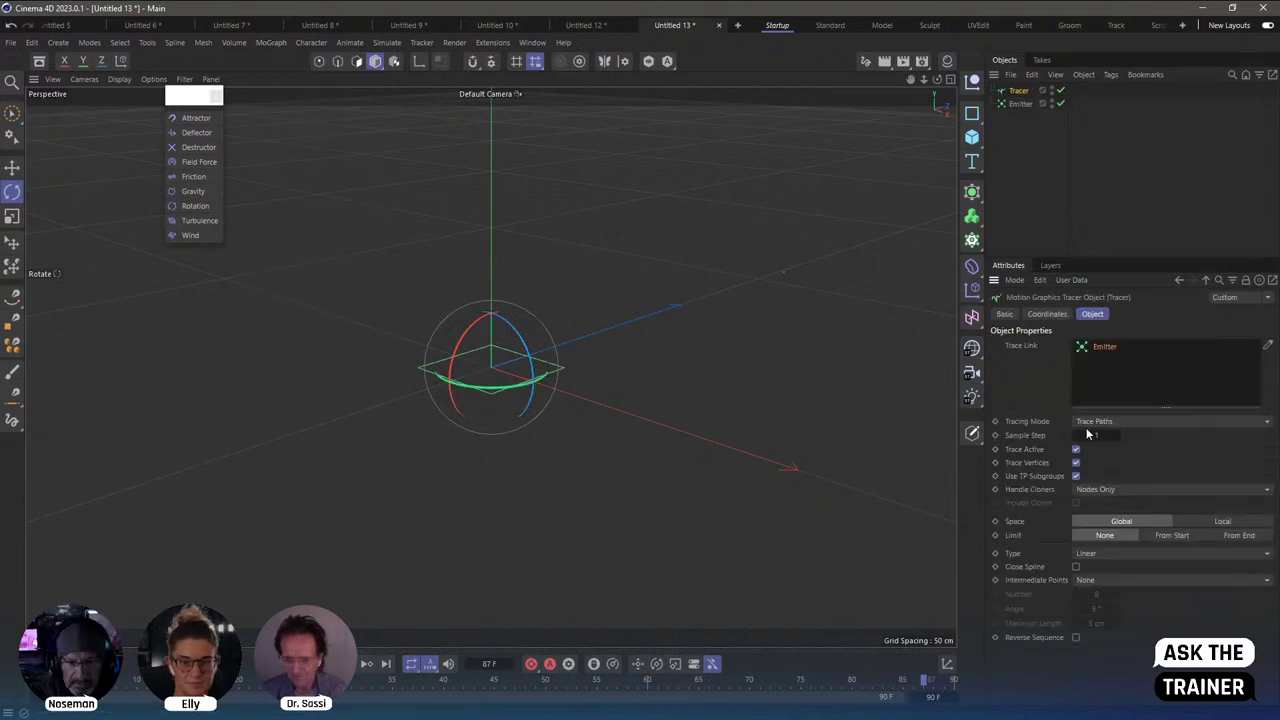
key(F8)
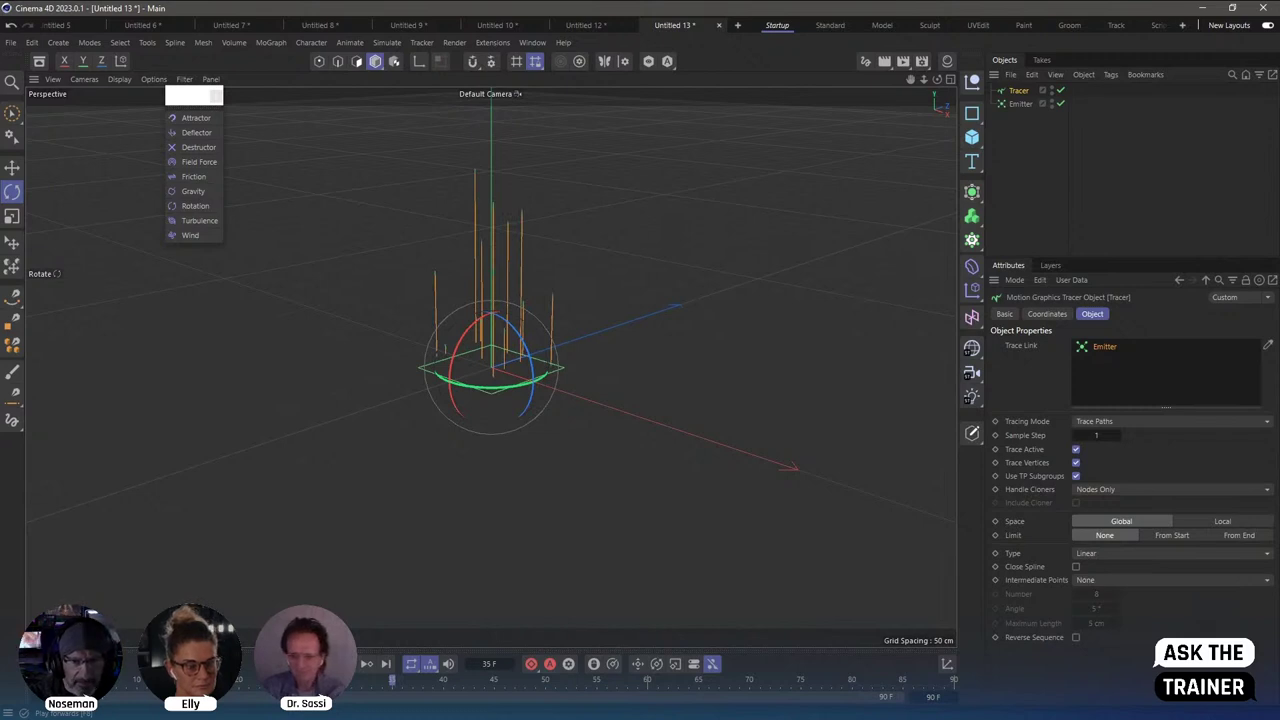
Add a Turbulence force with Strength 30 cm, Scale 20% and Frequency 50%.
click(199, 220)
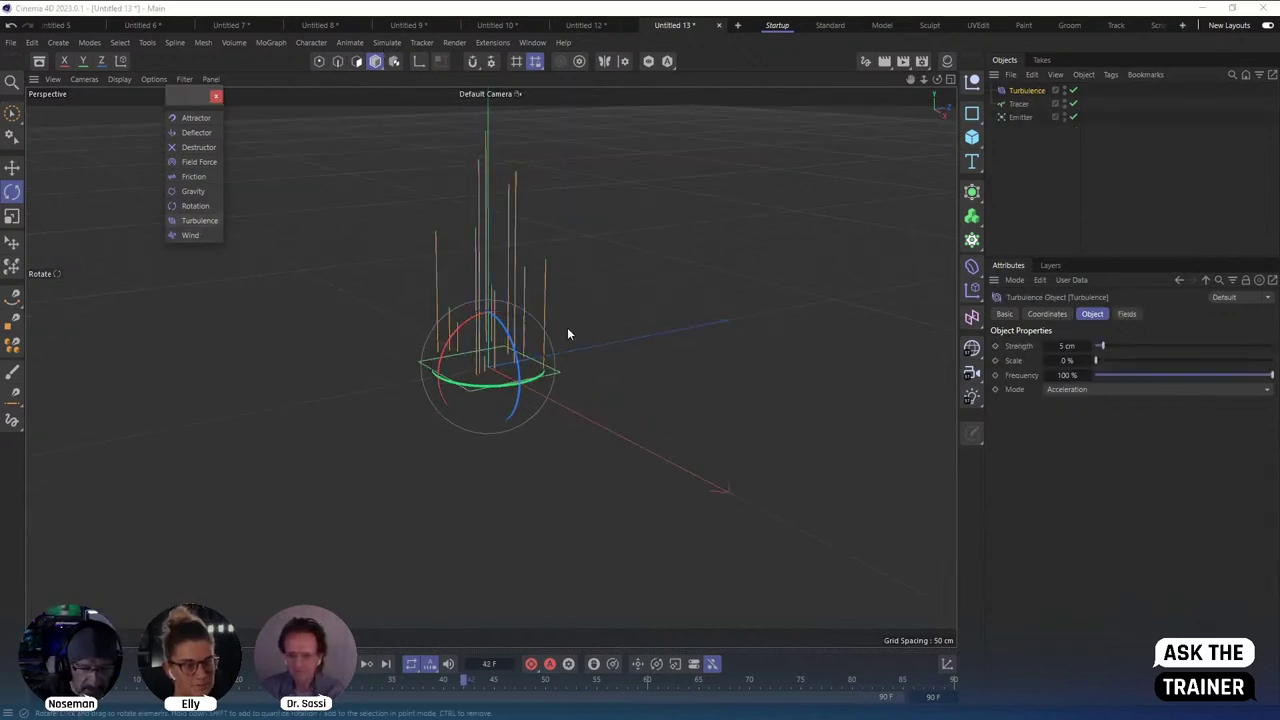
double_click(1067, 346)
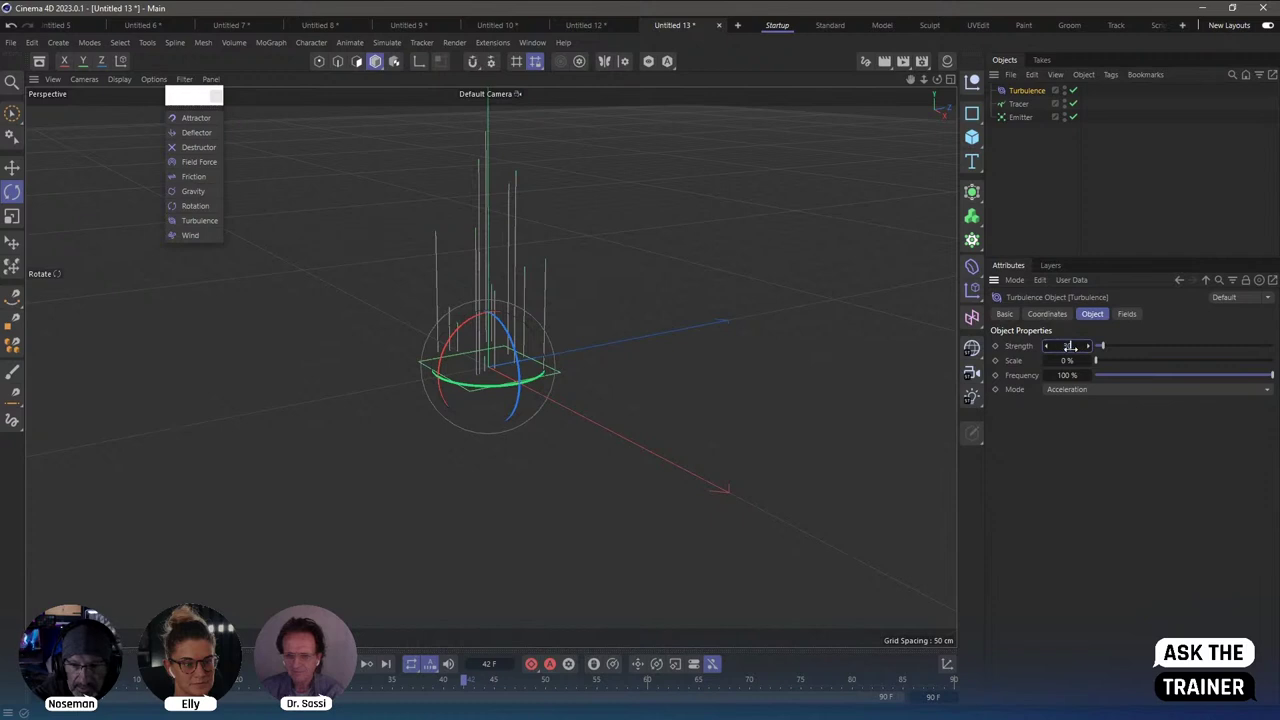
text(30)
key(Tab)
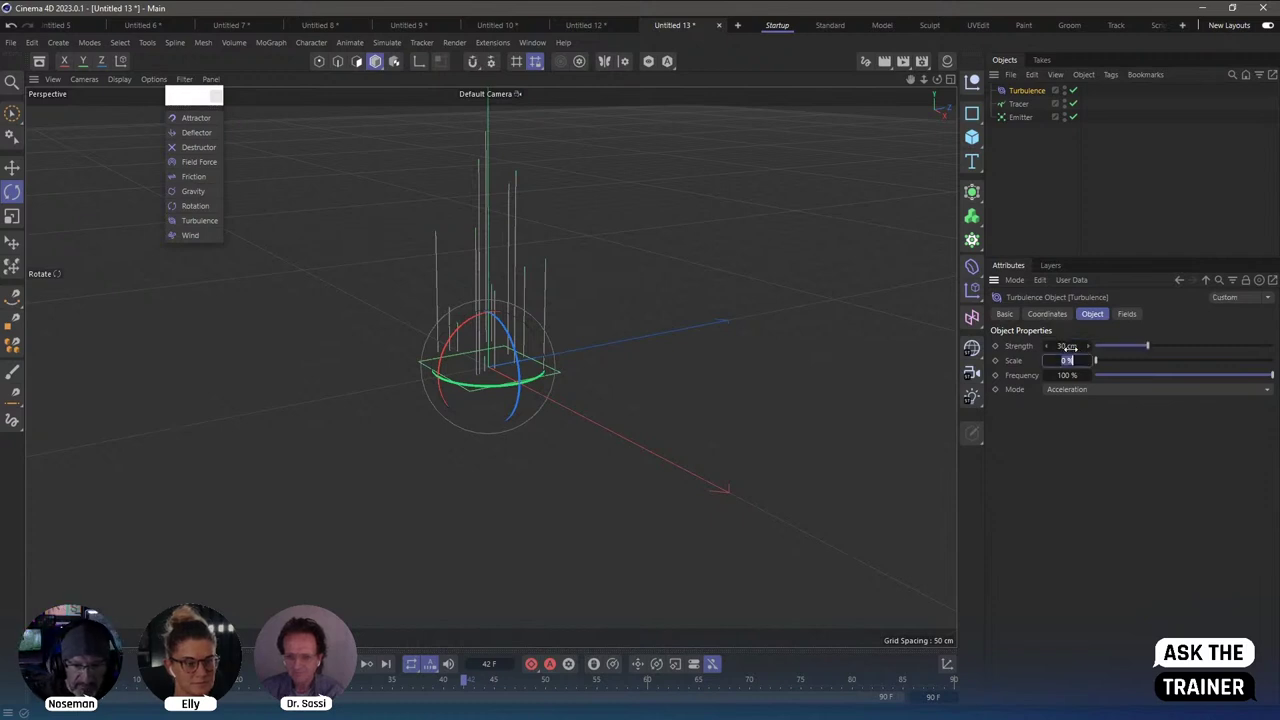
text(20)
key(Tab)
text(50)
key(Return)
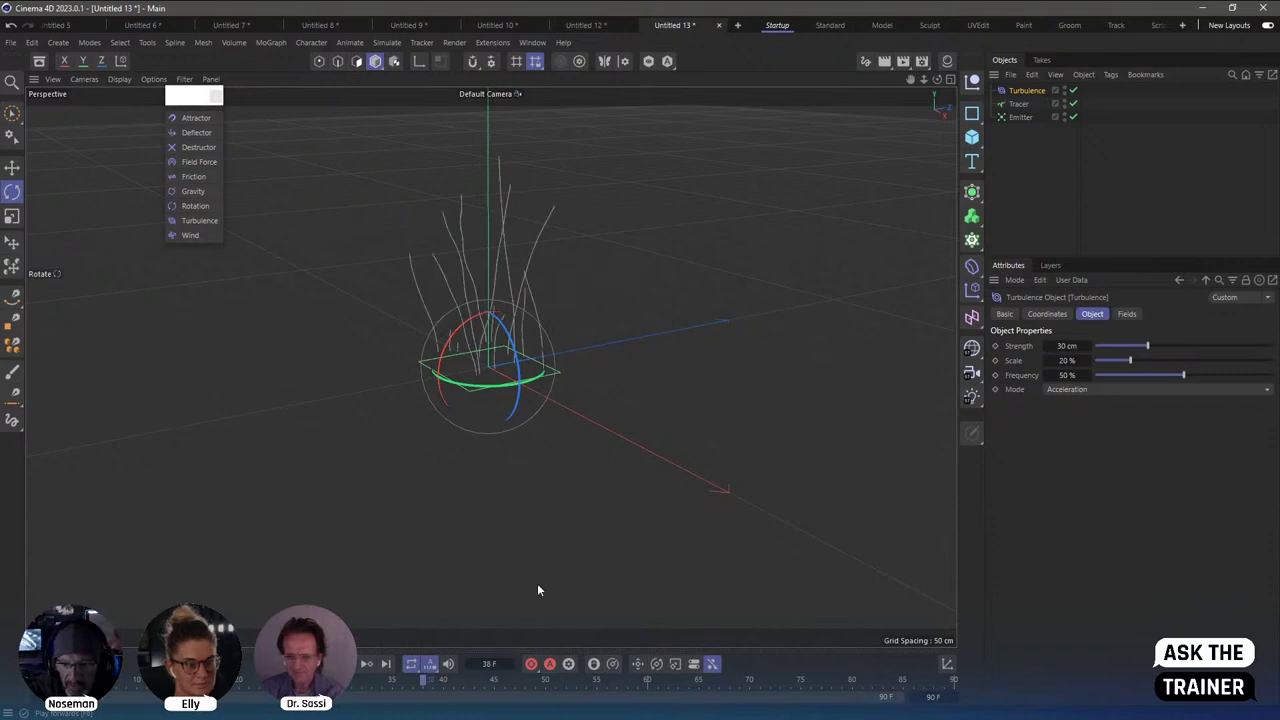
Set the Tracer's Limit to From End (Amount 4) and move it below the Emitter.
click(1018, 104)
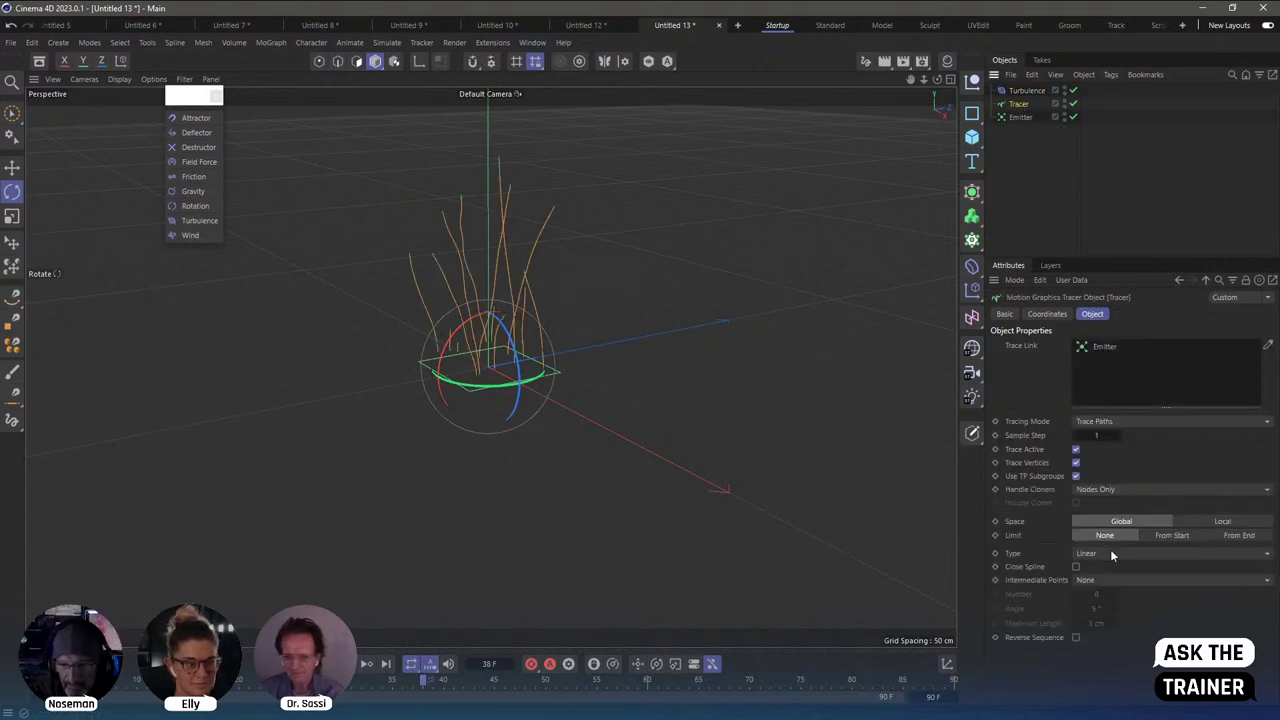
click(1232, 535)
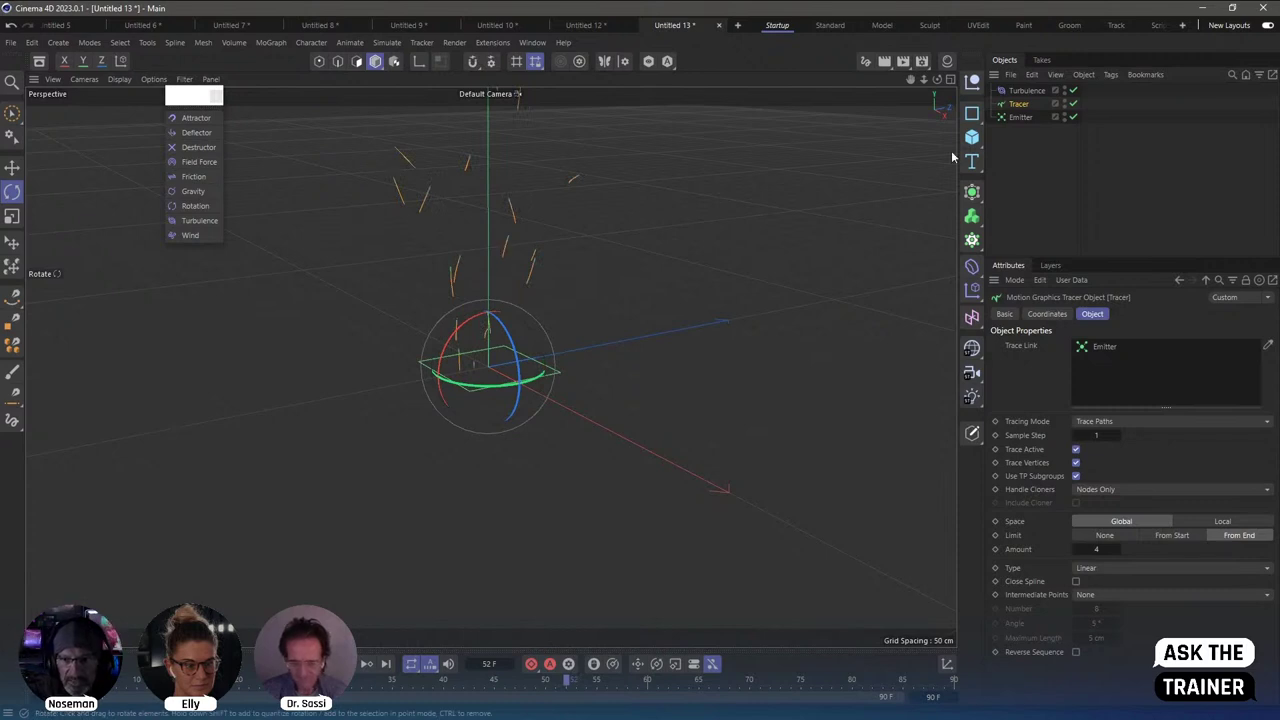
drag(1018, 104, 1016, 124)
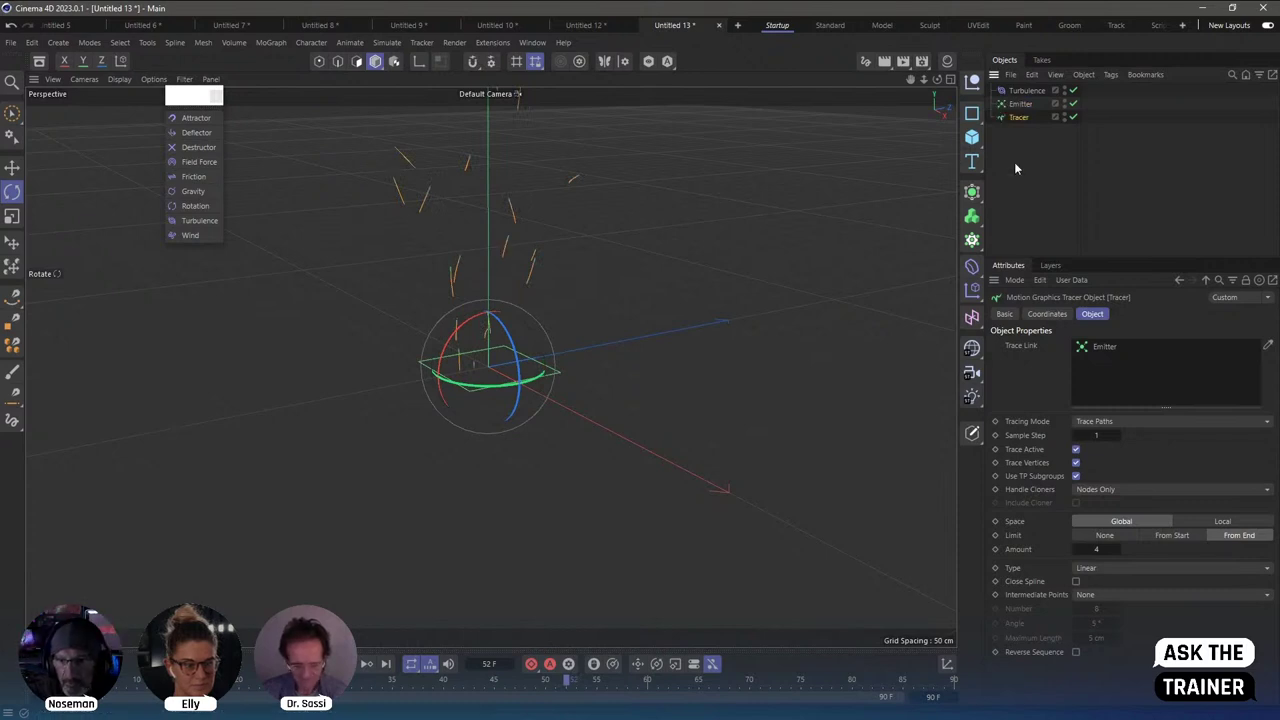
Wrap the Tracer in a Volume Builder with a 0.5 cm Voxel Size.
alt+click(972, 240)
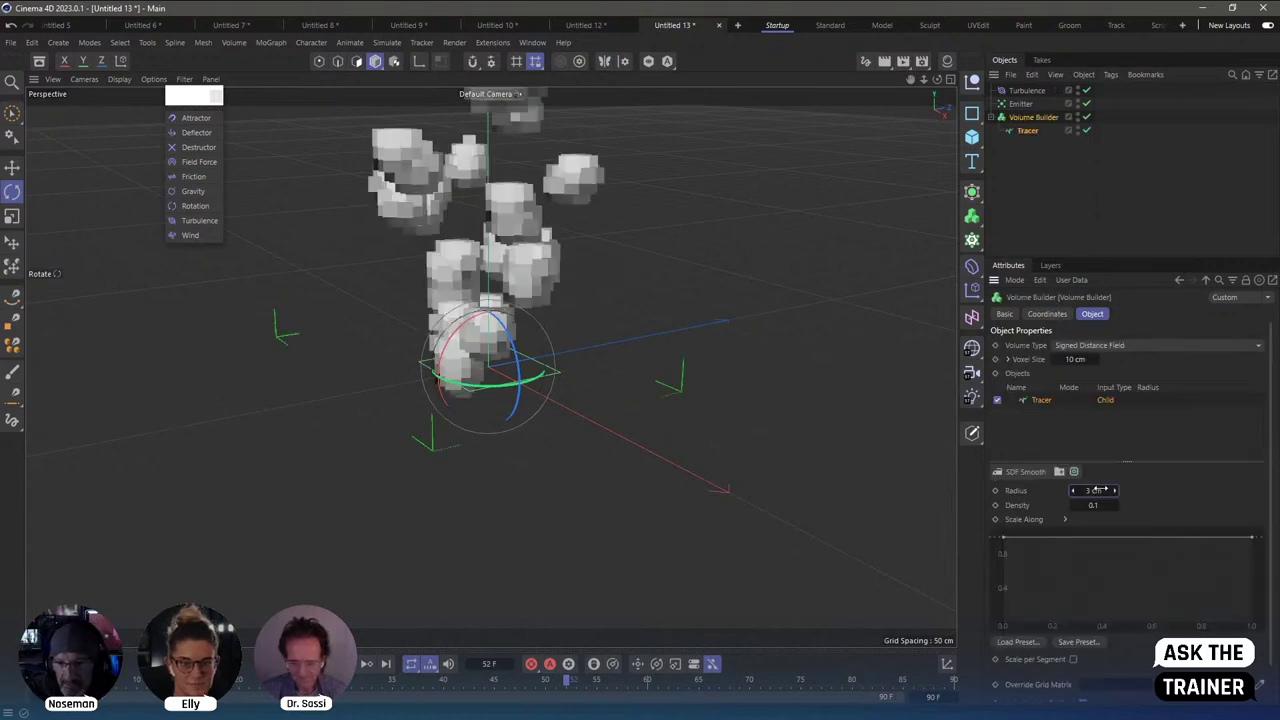
click(1088, 359)
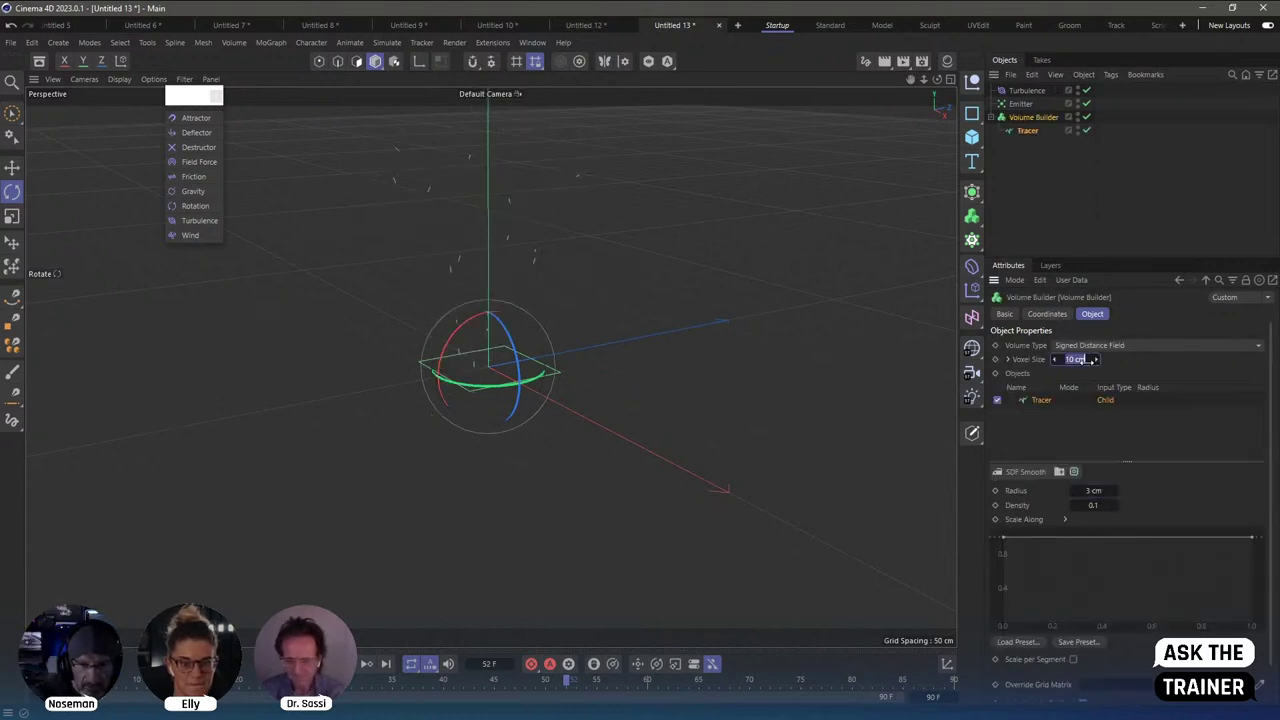
text(3)
key(Return)
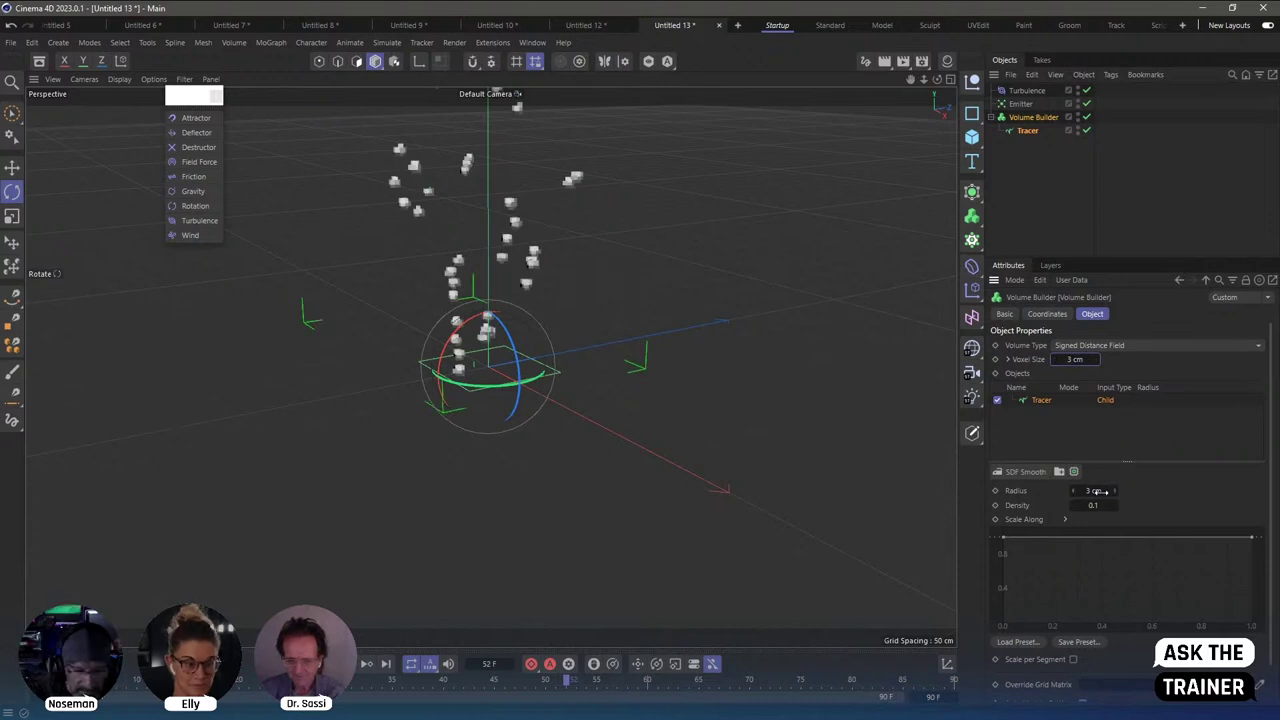
click(1088, 359)
text(1)
key(Return)
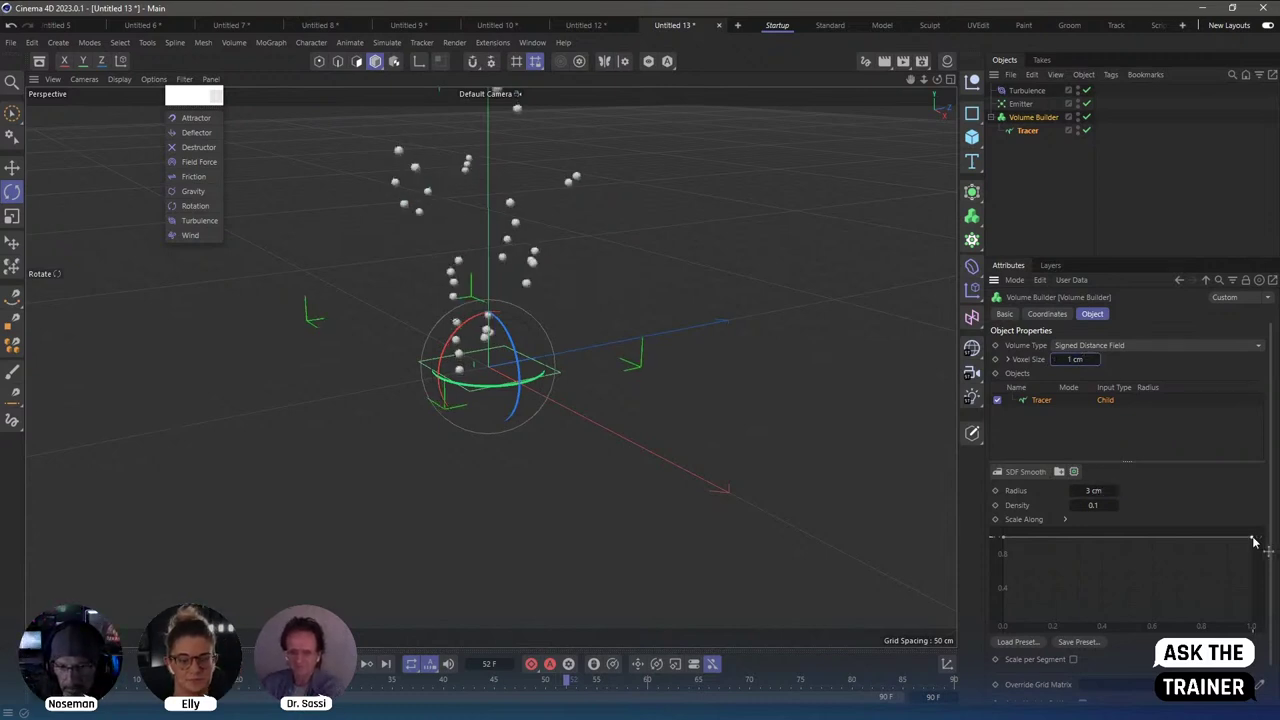
drag(1255, 541, 1263, 629)
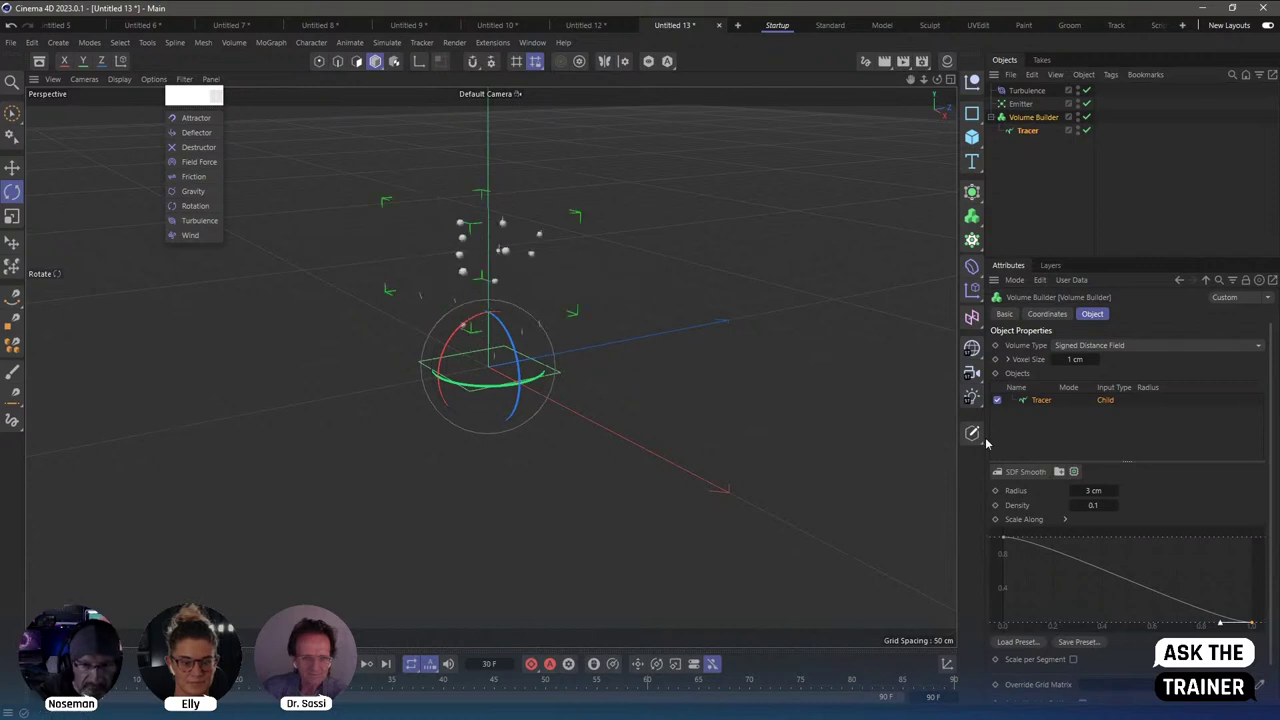
double_click(1078, 360)
text(0.5)
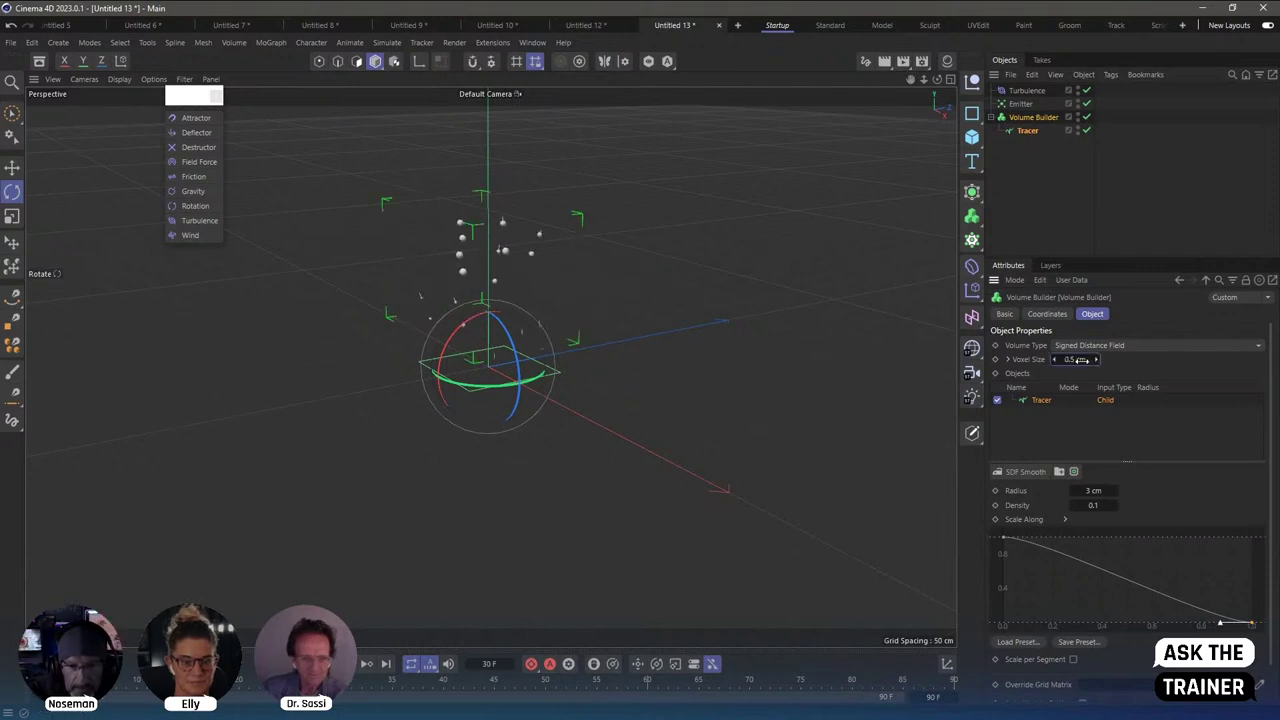
key(Return)
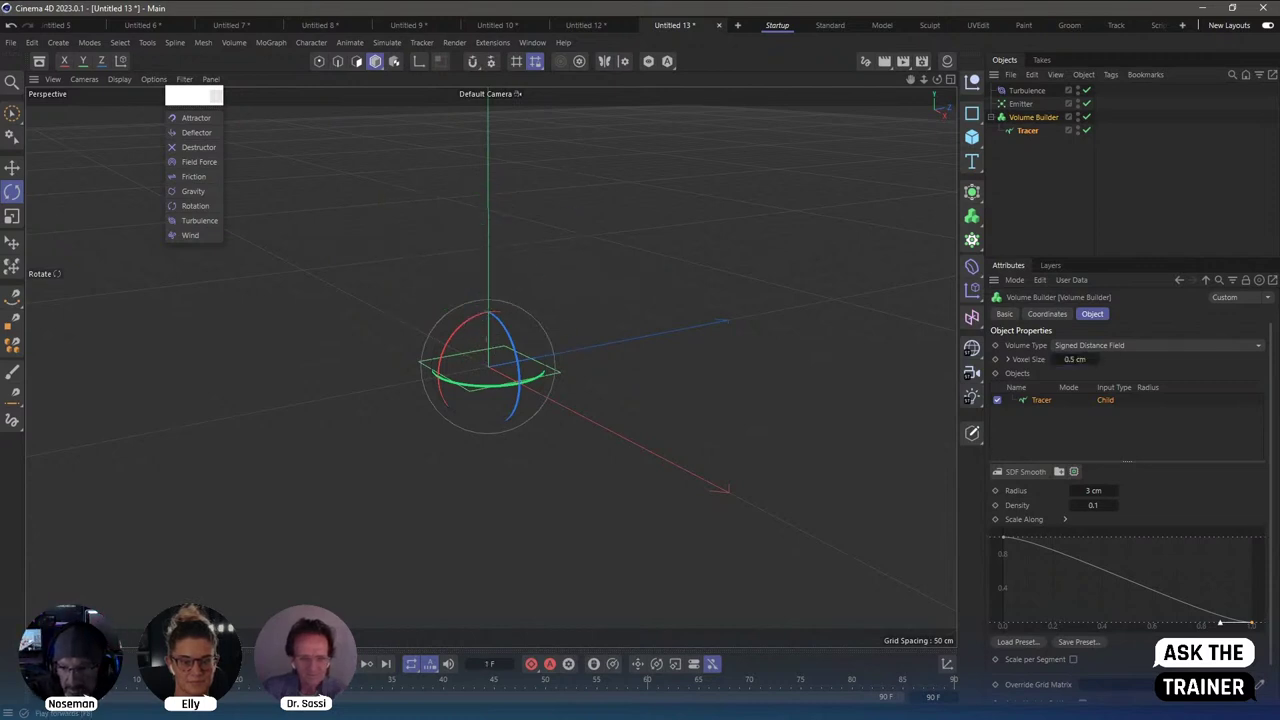
Set the smoothing Radius to 3.3 cm, draw a rising Scale Along curve, and enable Scale per Segment.
drag(1093, 490, 1149, 510)
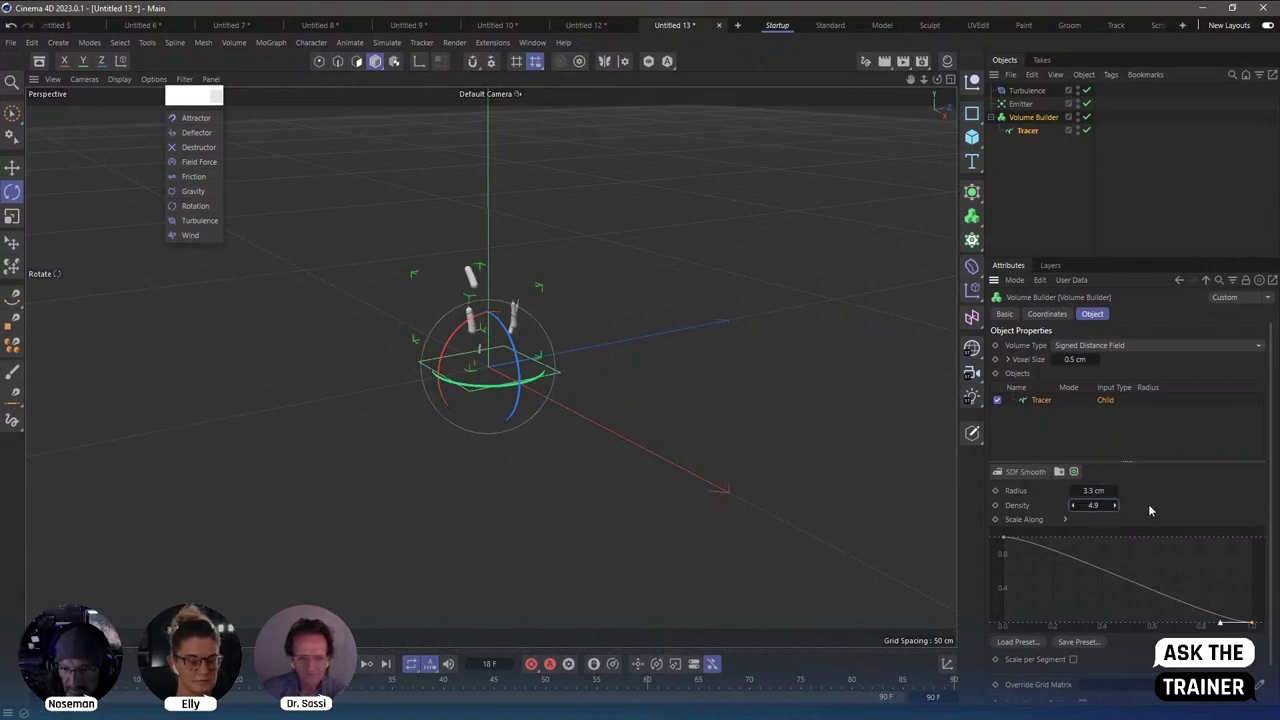
drag(1002, 535, 976, 660)
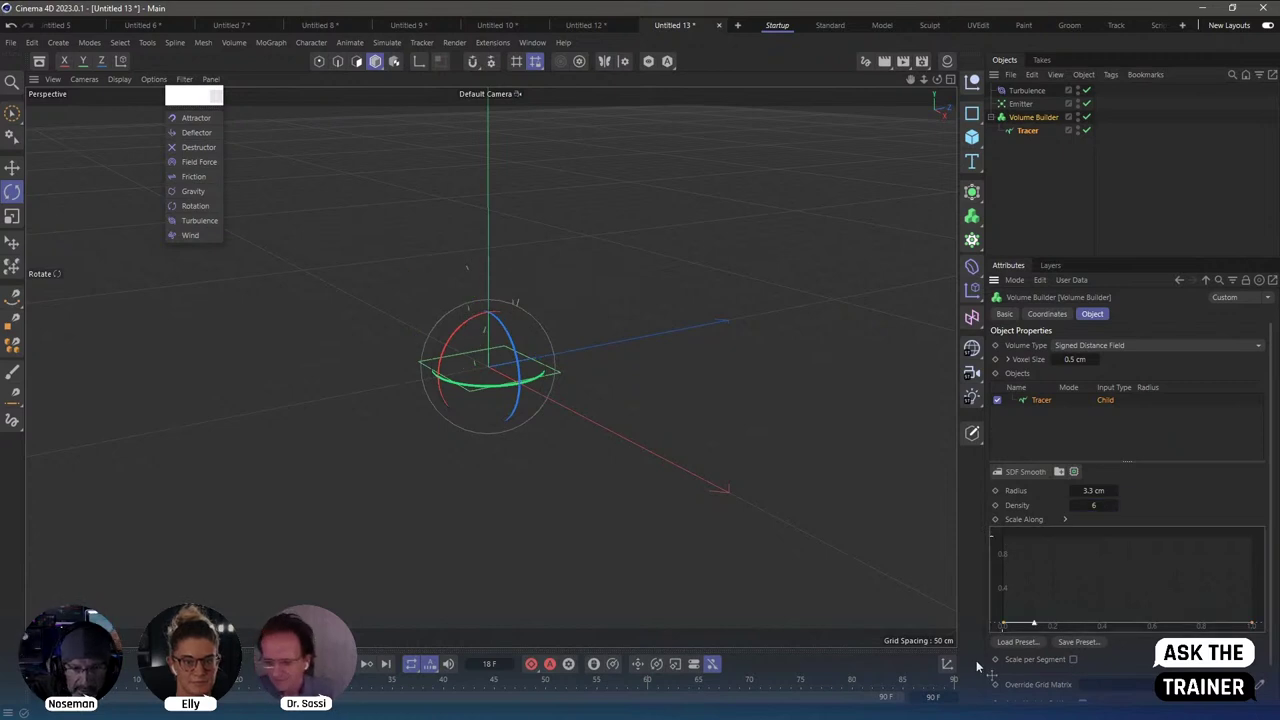
drag(1034, 623, 1220, 537)
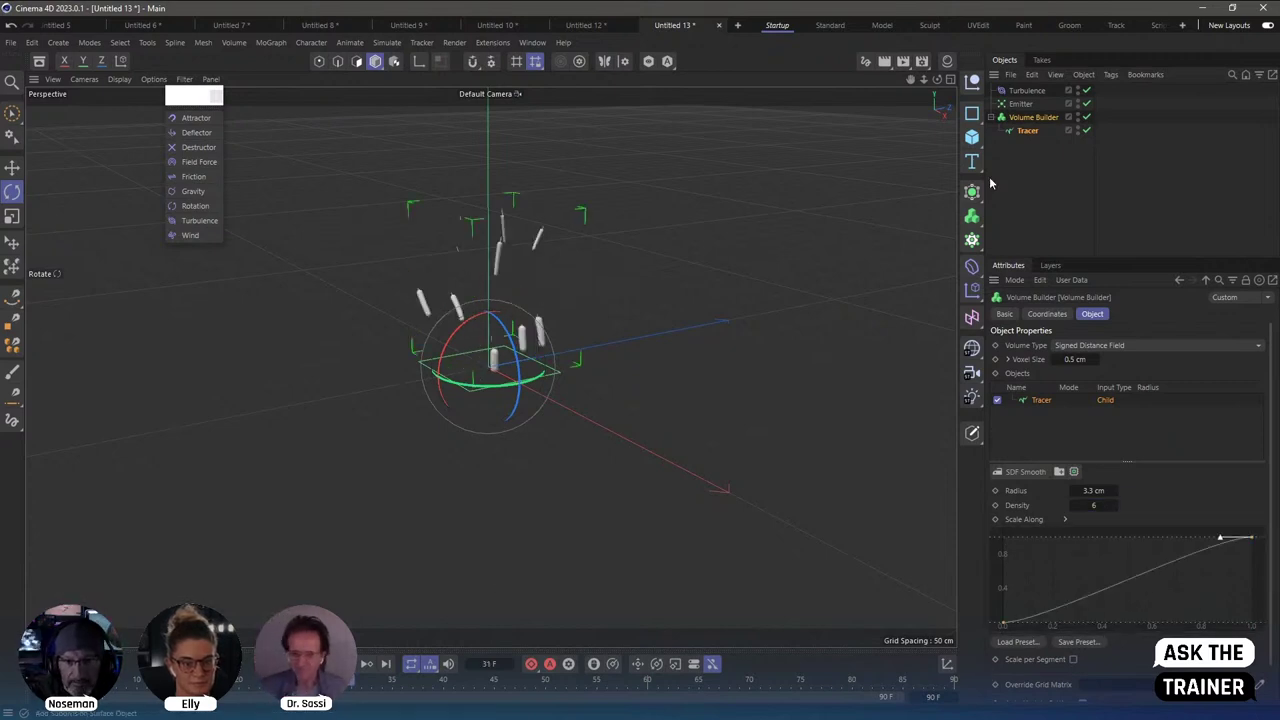
click(1050, 193)
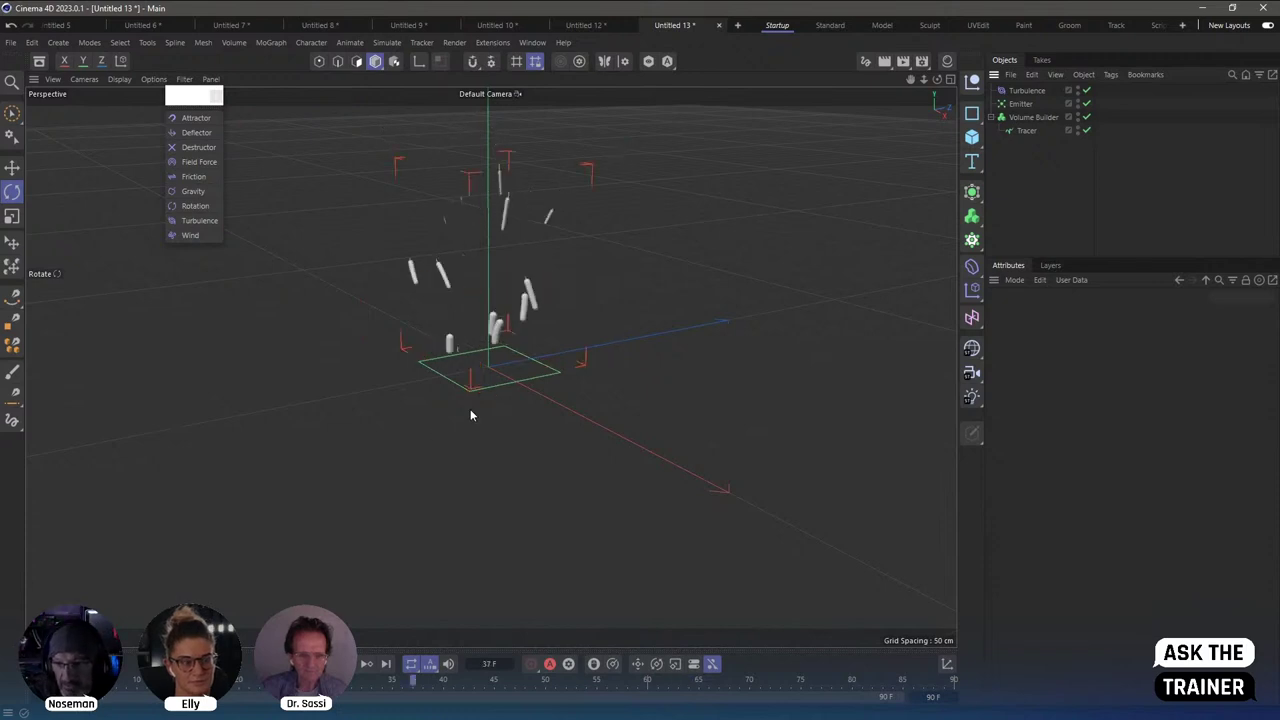
click(1033, 117)
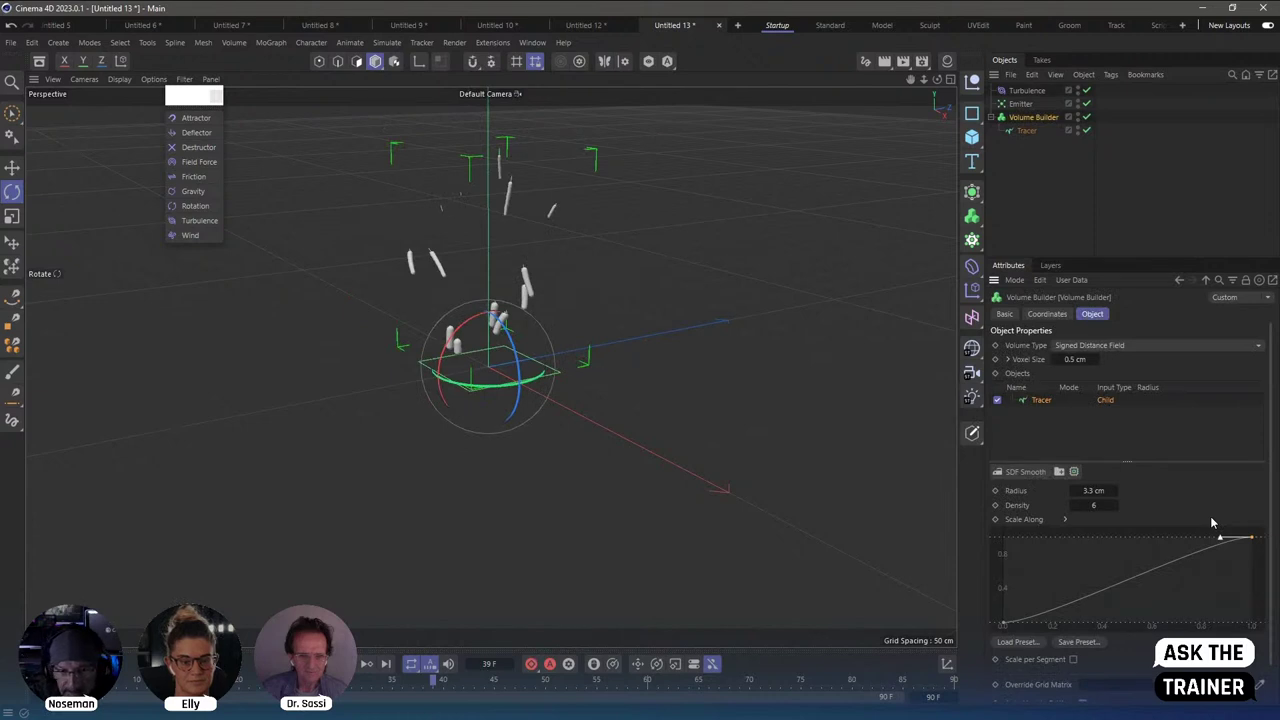
scroll(1140, 570, down, 2)
click(1073, 620)
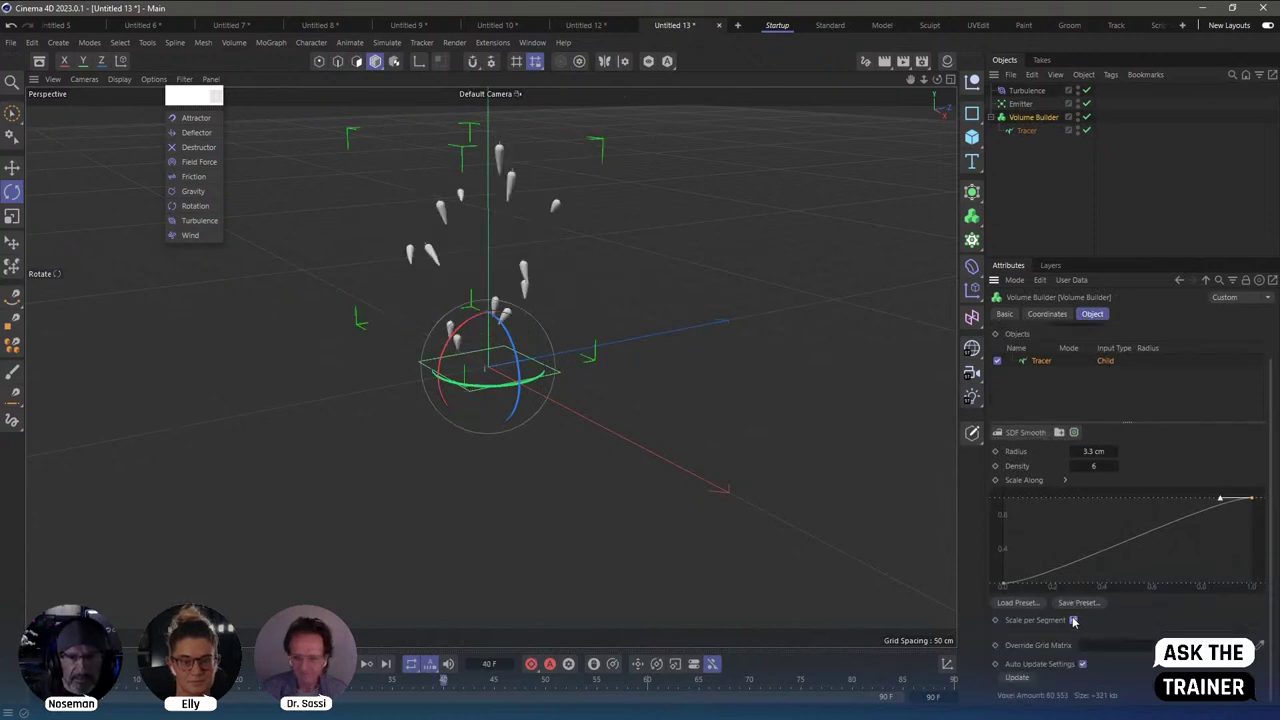
click(978, 200)
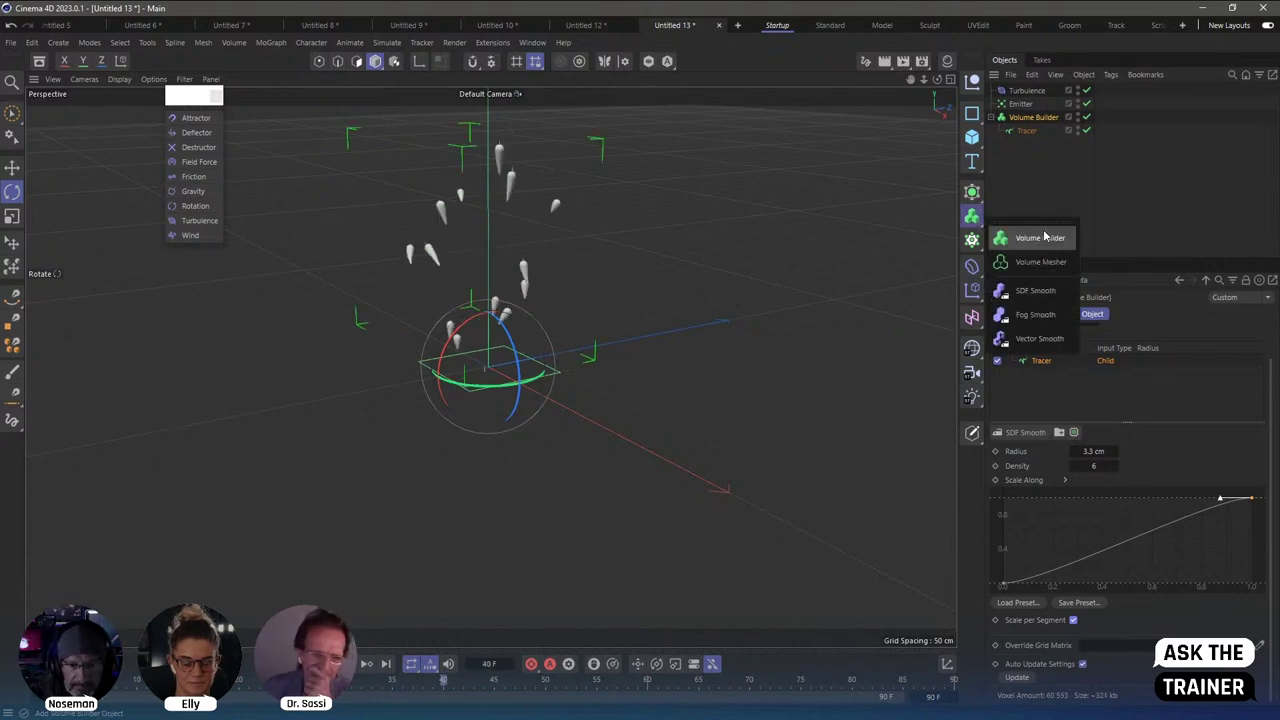
Wrap the Volume Builder in a Volume Mesher and orbit to inspect the teardrop meshes.
click(1035, 236)
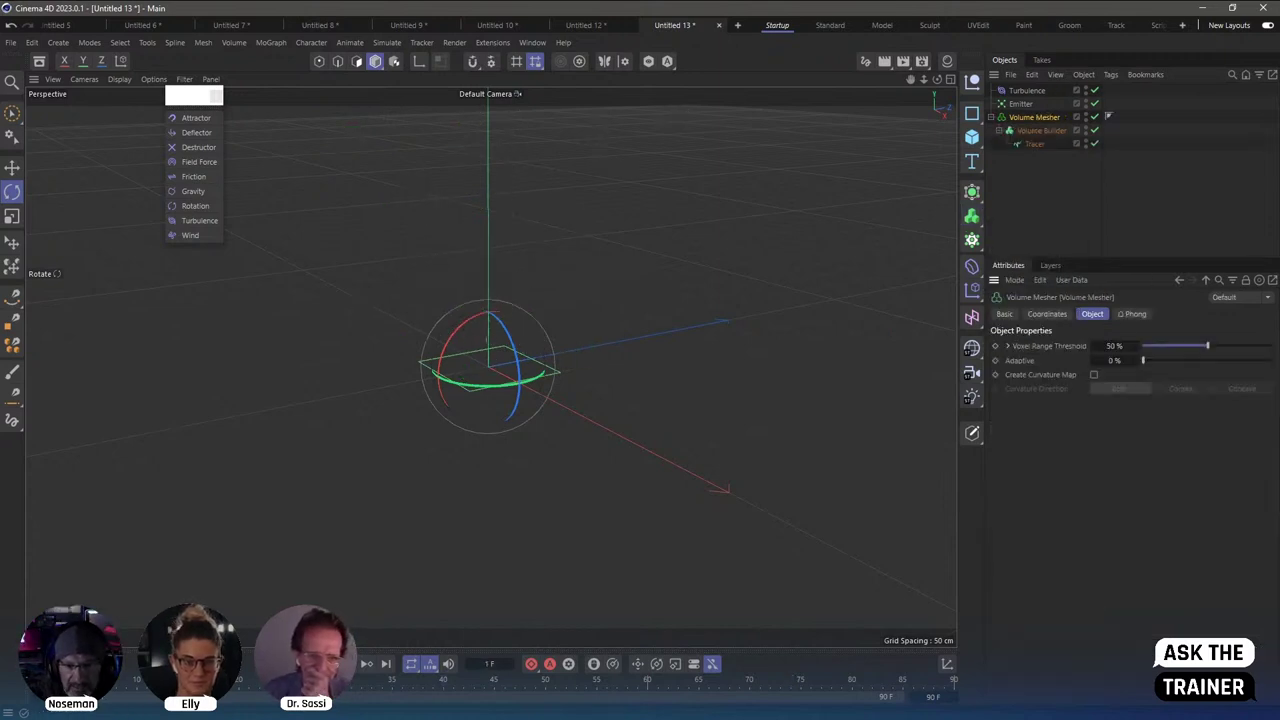
scroll(410, 162, up, 3)
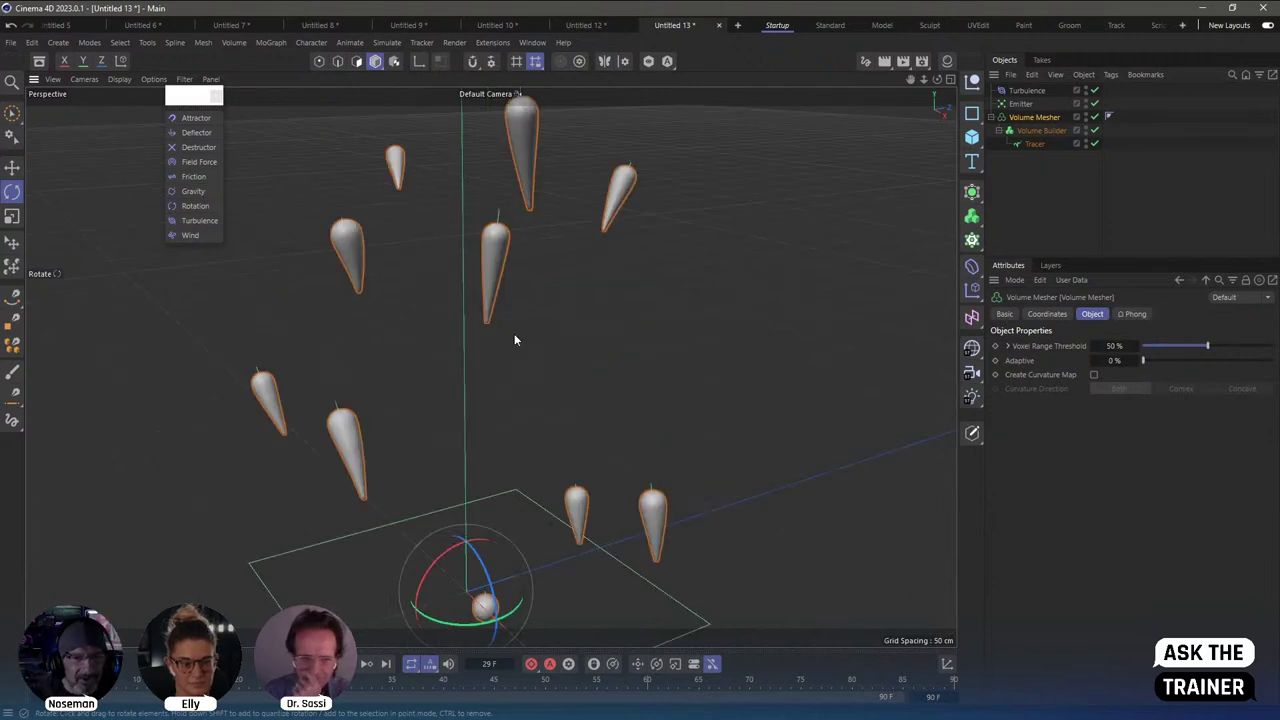
mouse_move(515, 340)
alt+mouse_down()
mouse_move(476, 367)
mouse_move(519, 352)
alt+mouse_up()
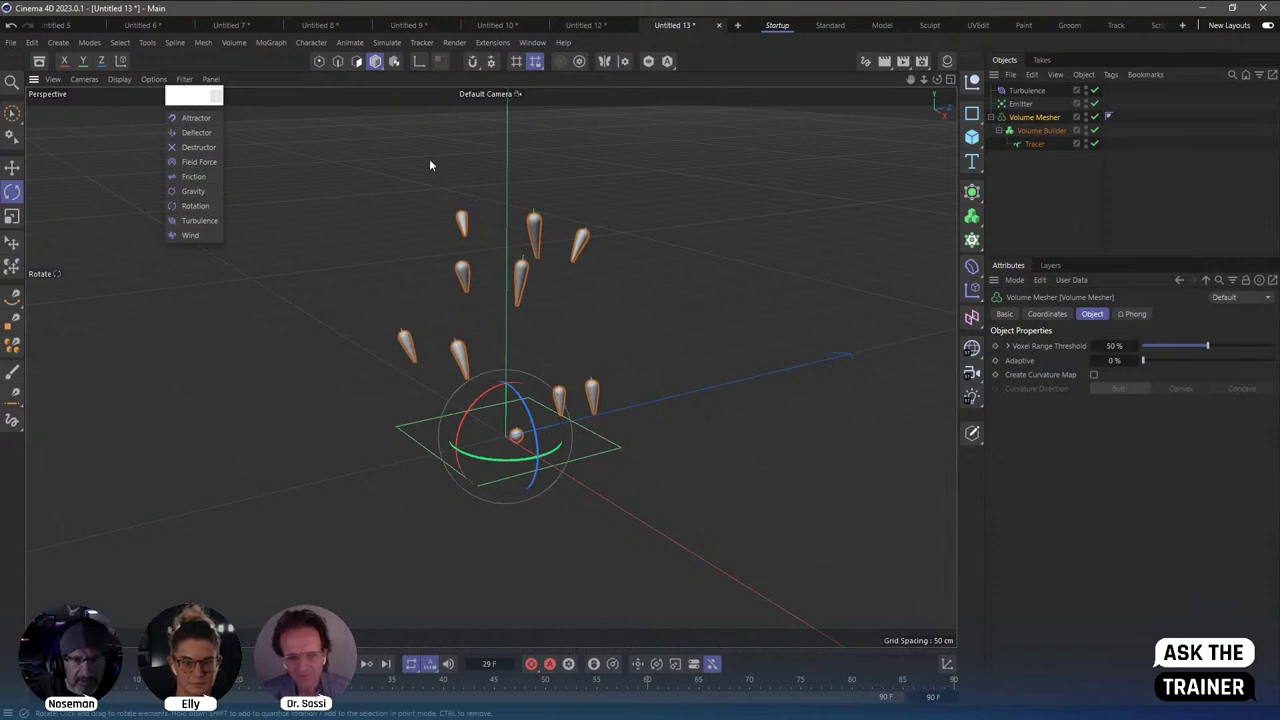
Add a Gravity force at 981 cm acceleration and replay the animation from the start.
click(349, 42)
click(226, 264)
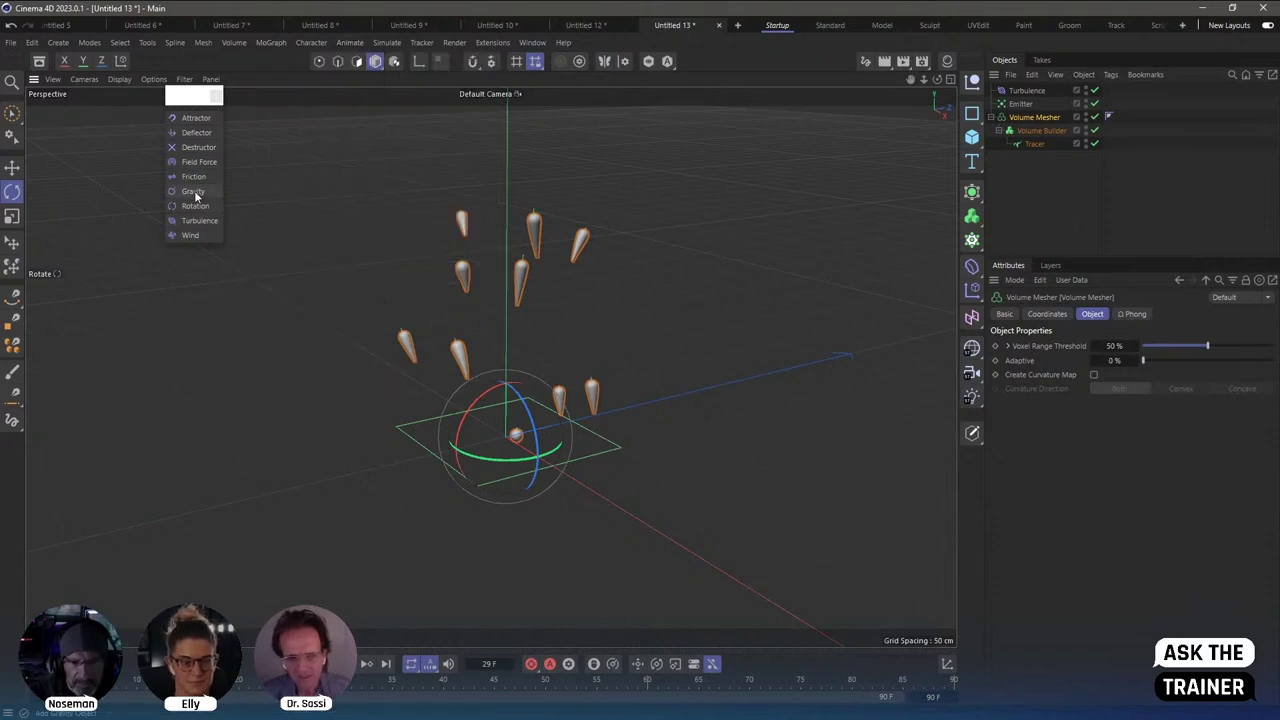
click(194, 190)
key(shift+f)
key(F8)
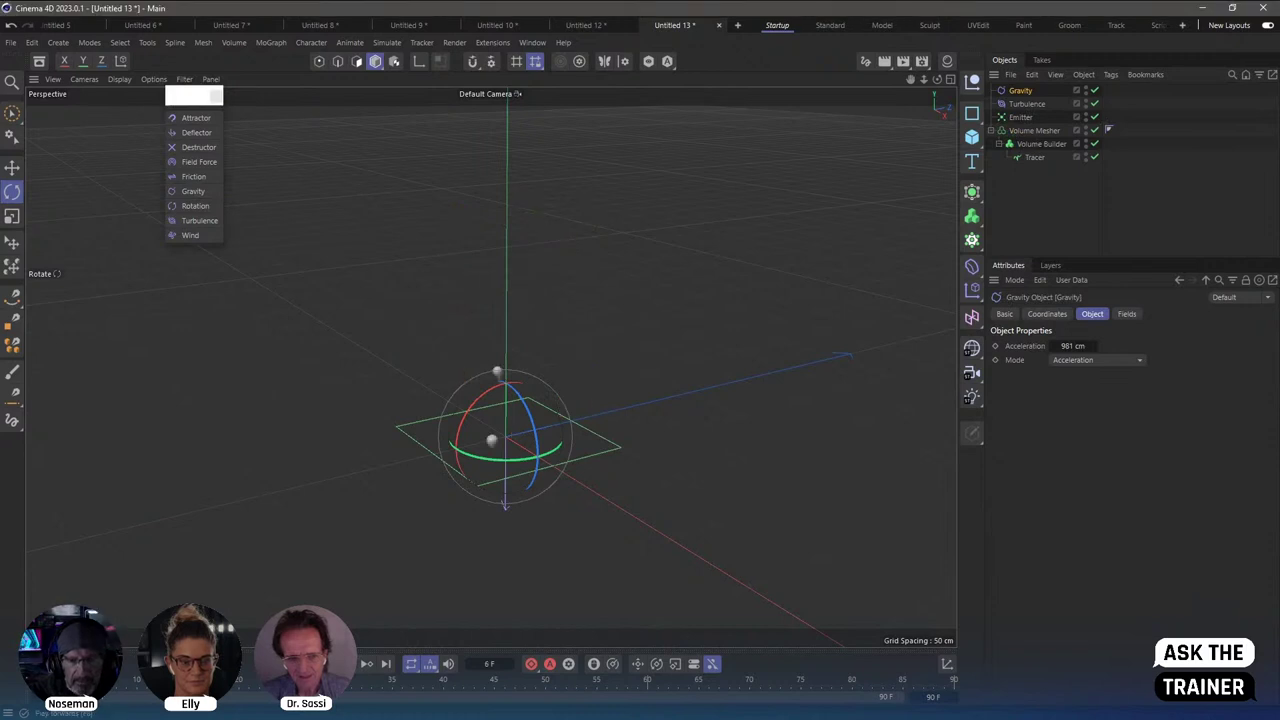
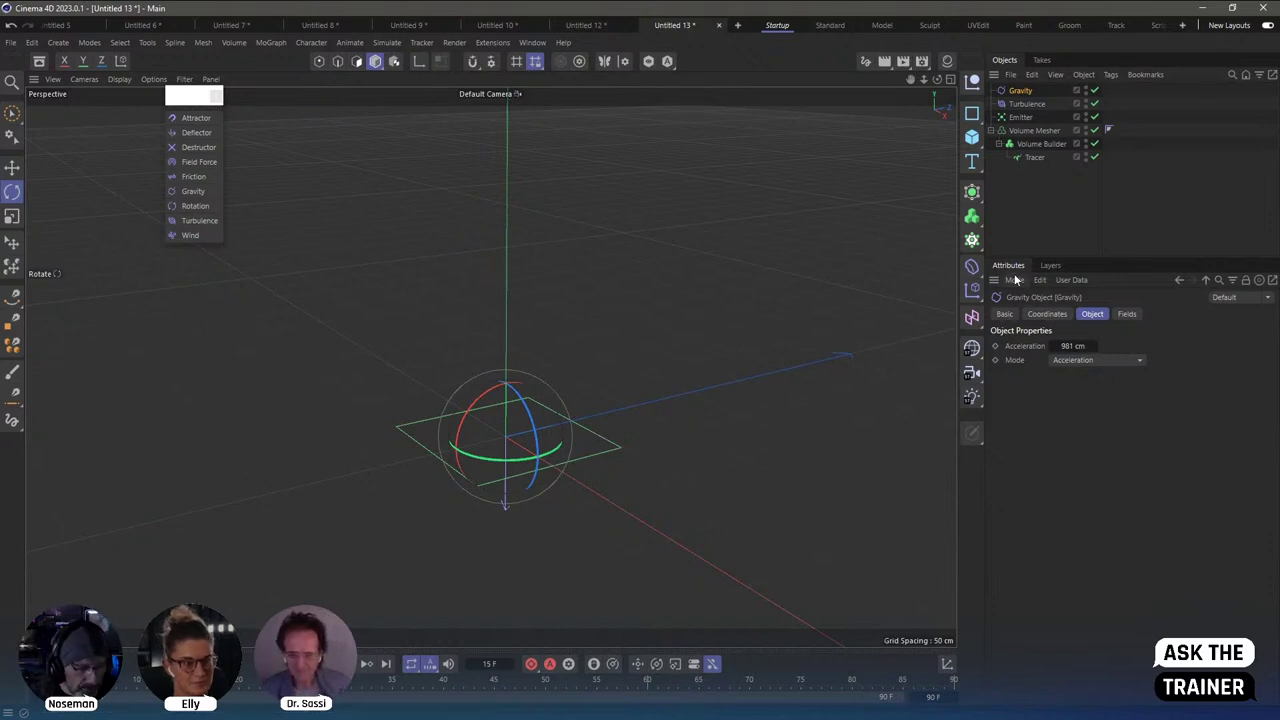
Deselect Gravity, go from Untitled 12 to the Untitled 10 scene, and play its timeline.
click(1022, 234)
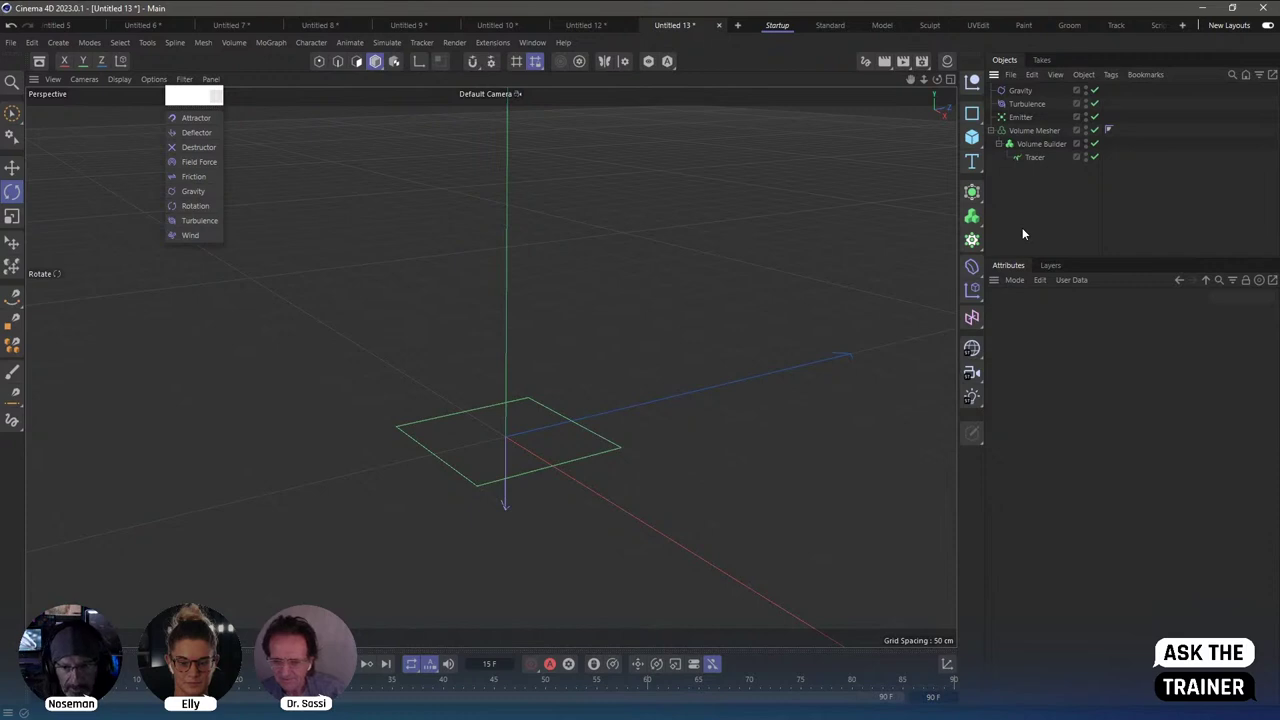
click(599, 27)
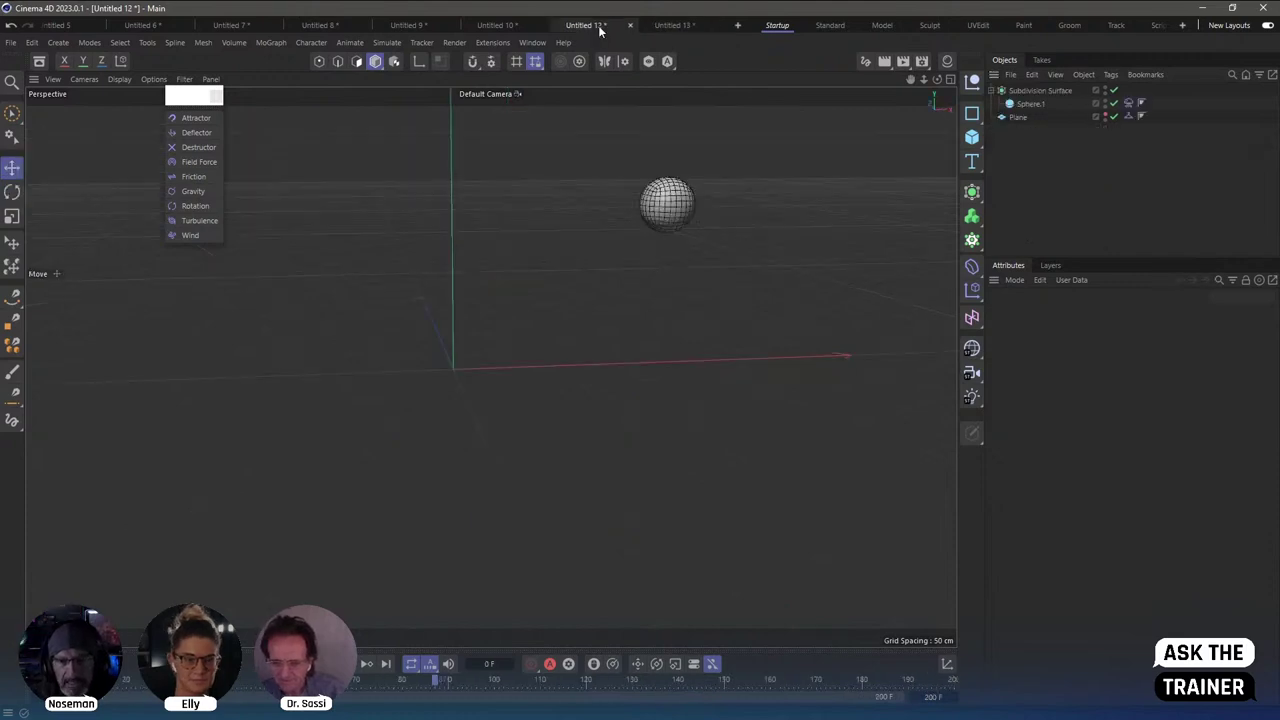
click(507, 28)
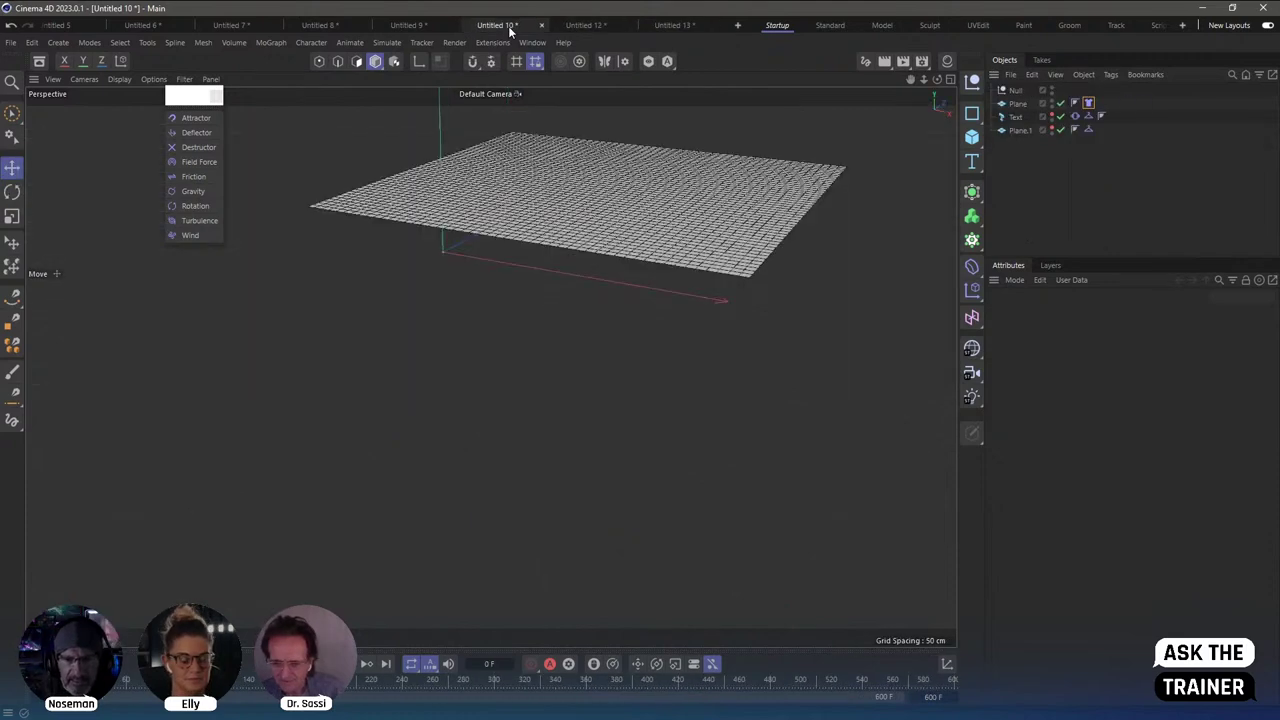
click(366, 663)
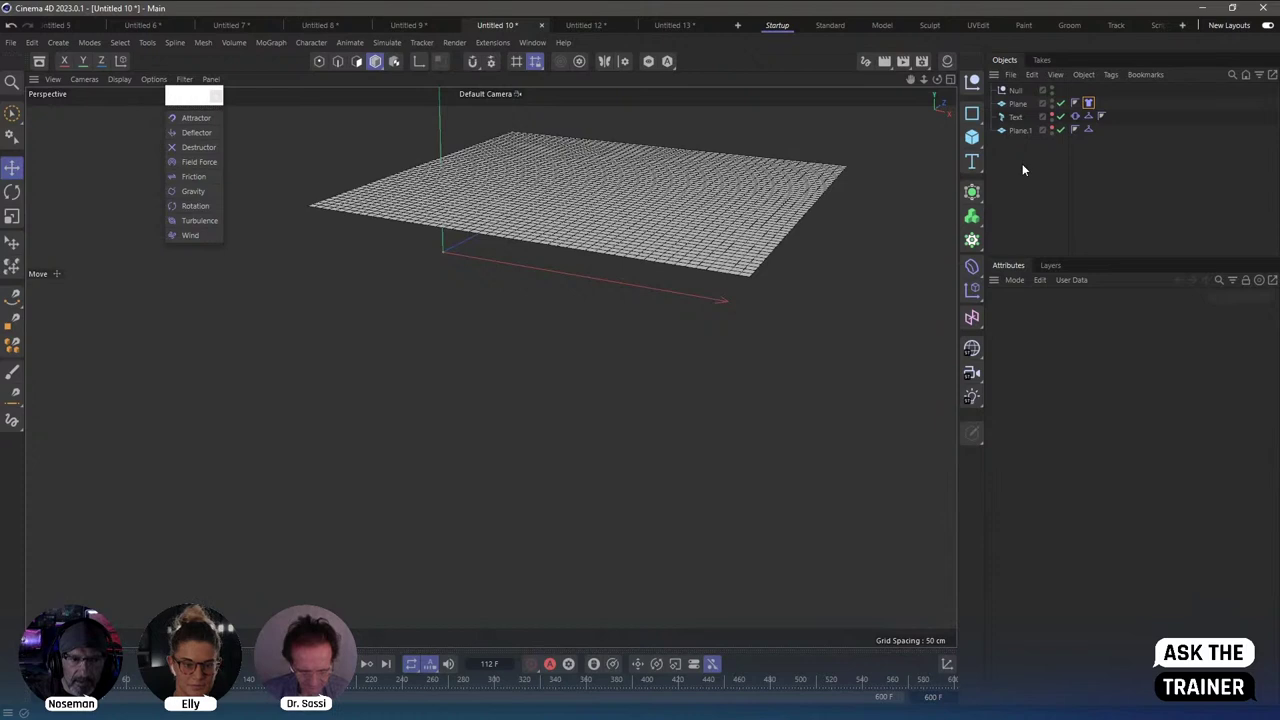
Set the Plane's width and height segments to 200.
click(1019, 104)
double_click(1089, 375)
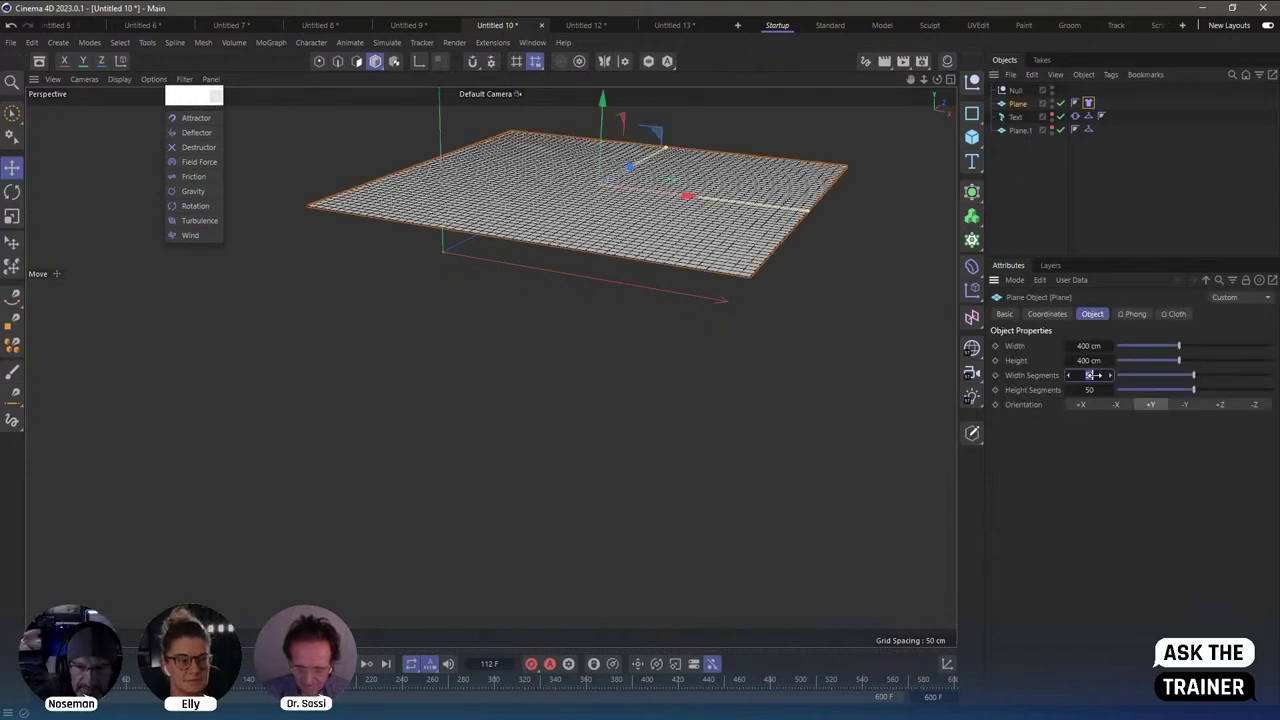
text(200)
key(Tab)
text(00)
key(Return)
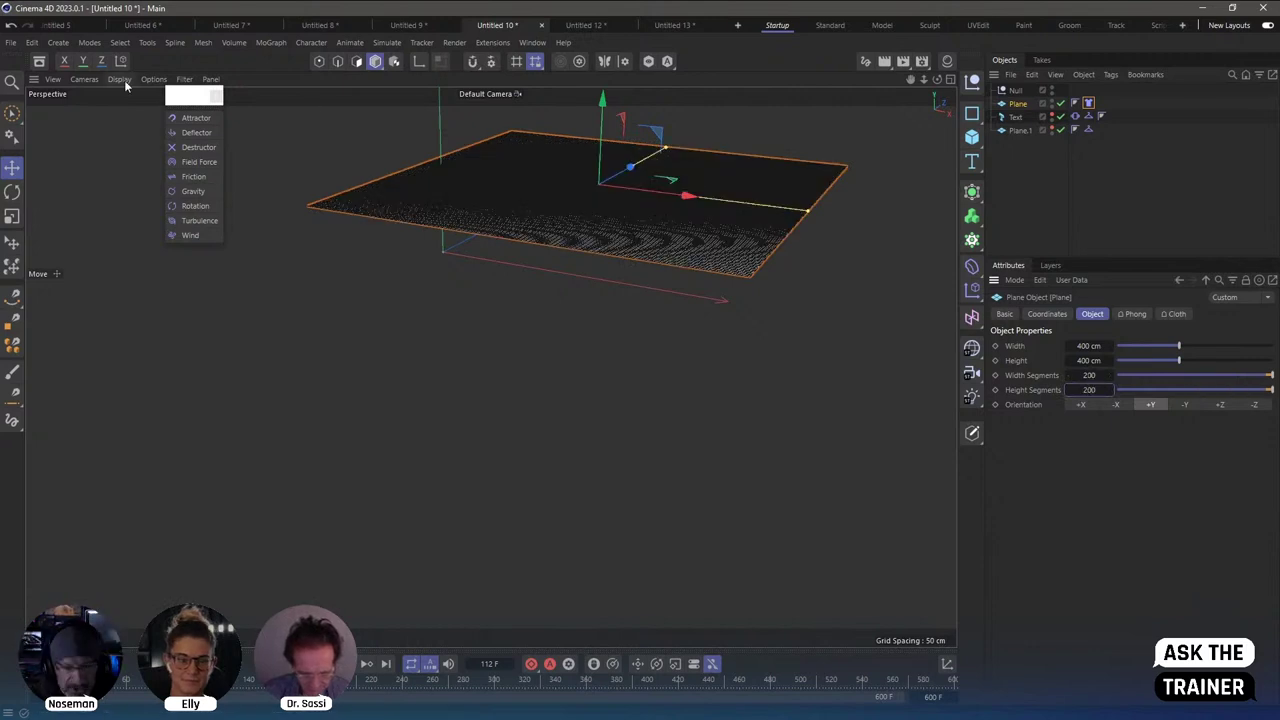
Deselect the plane, rewind to frame 0 and replay the cloth simulation.
click(1050, 204)
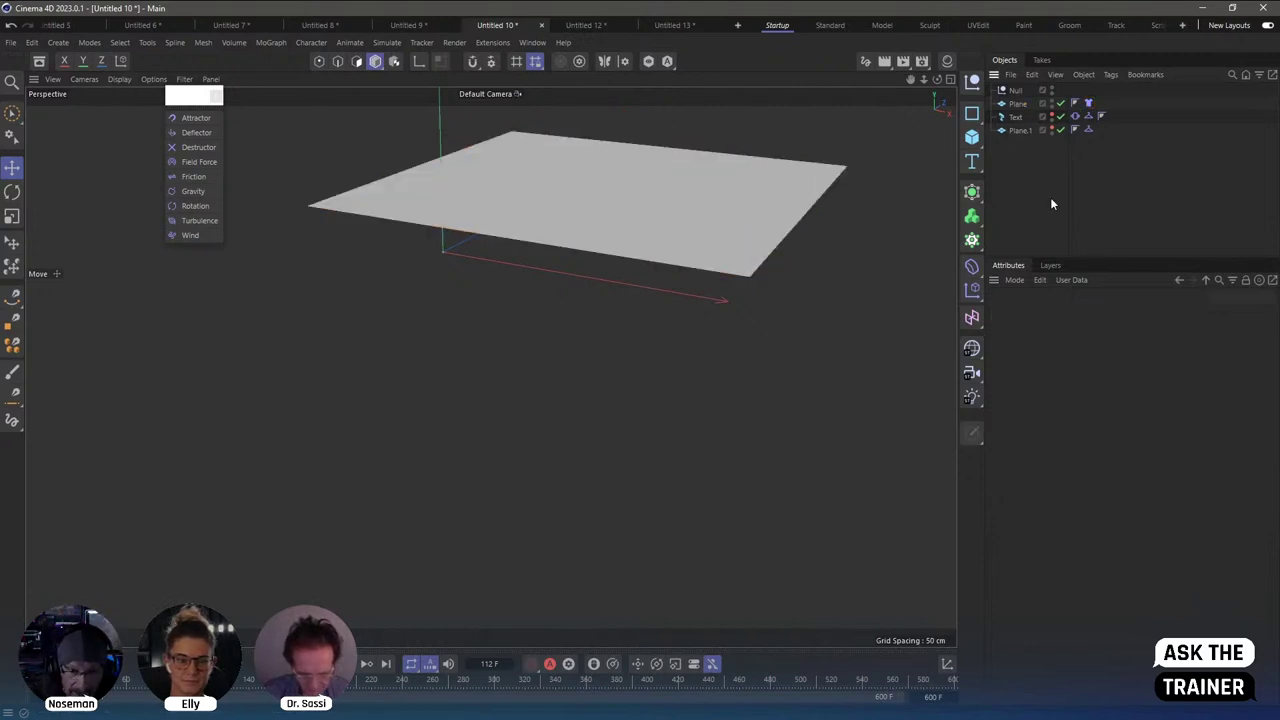
click(290, 664)
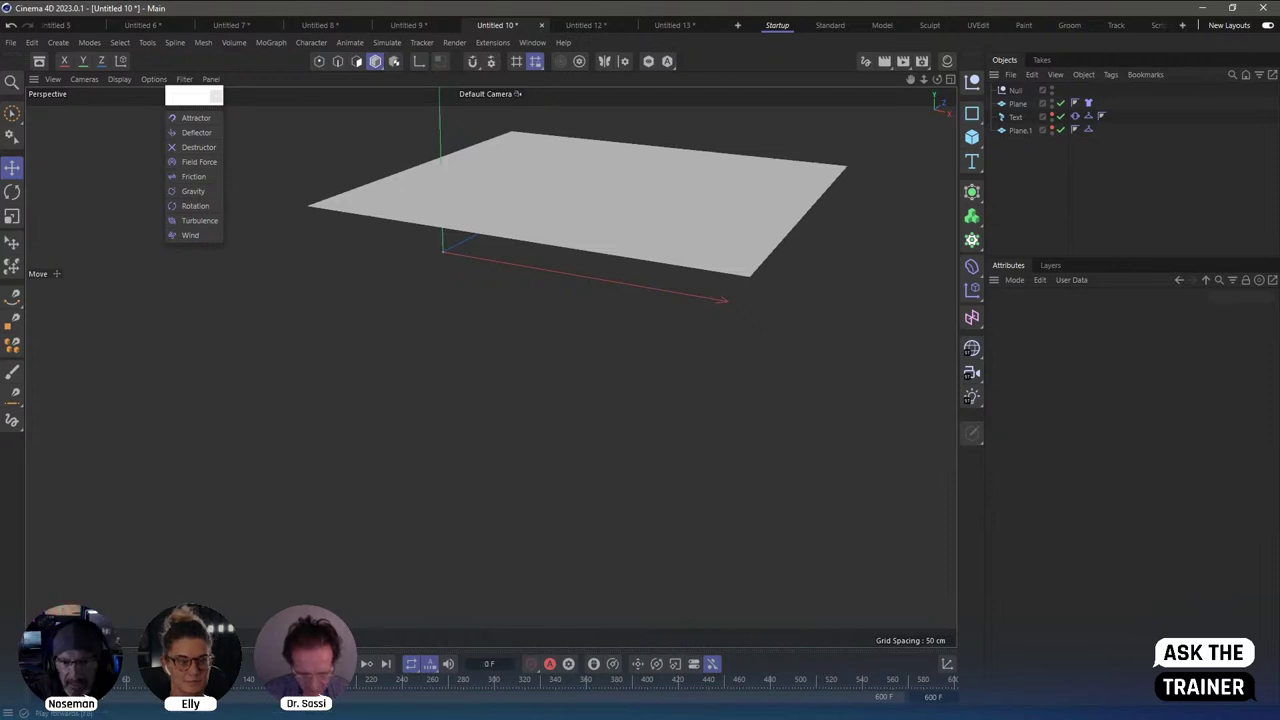
click(330, 664)
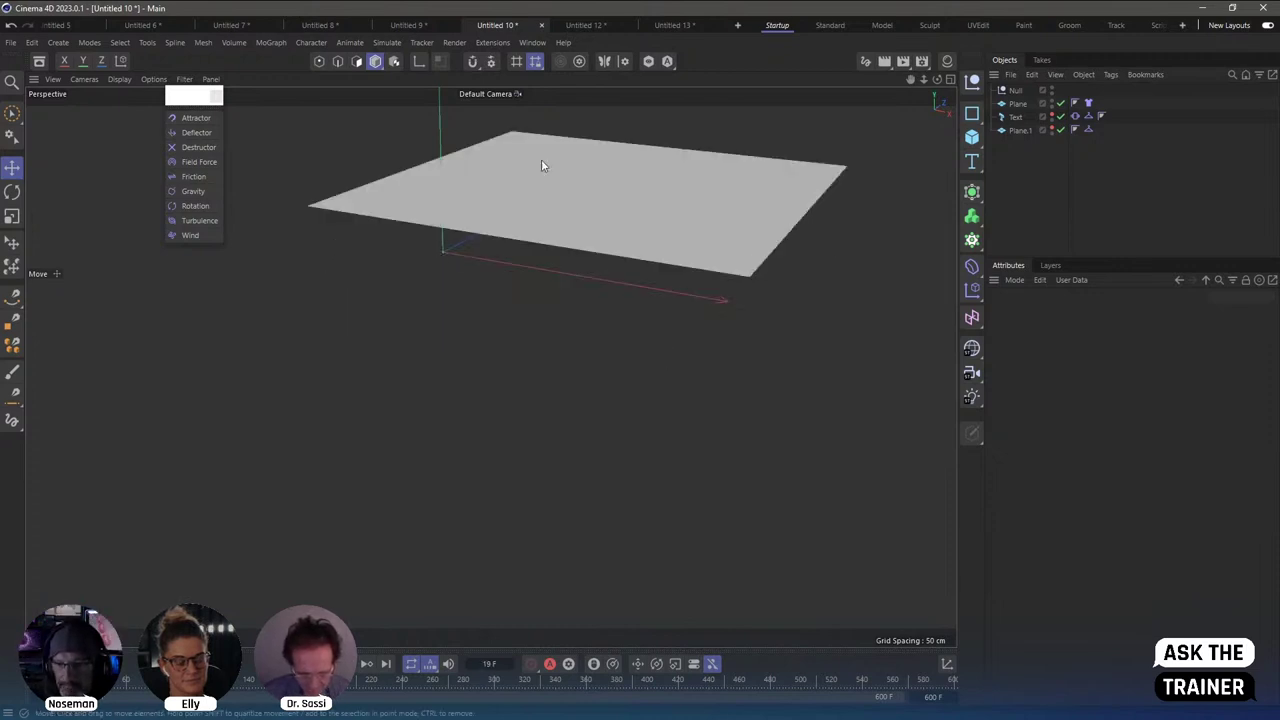
Raise the project Simulation substeps to 80 (Ctrl+D) and play the simulation with F8.
key(ctrl+d)
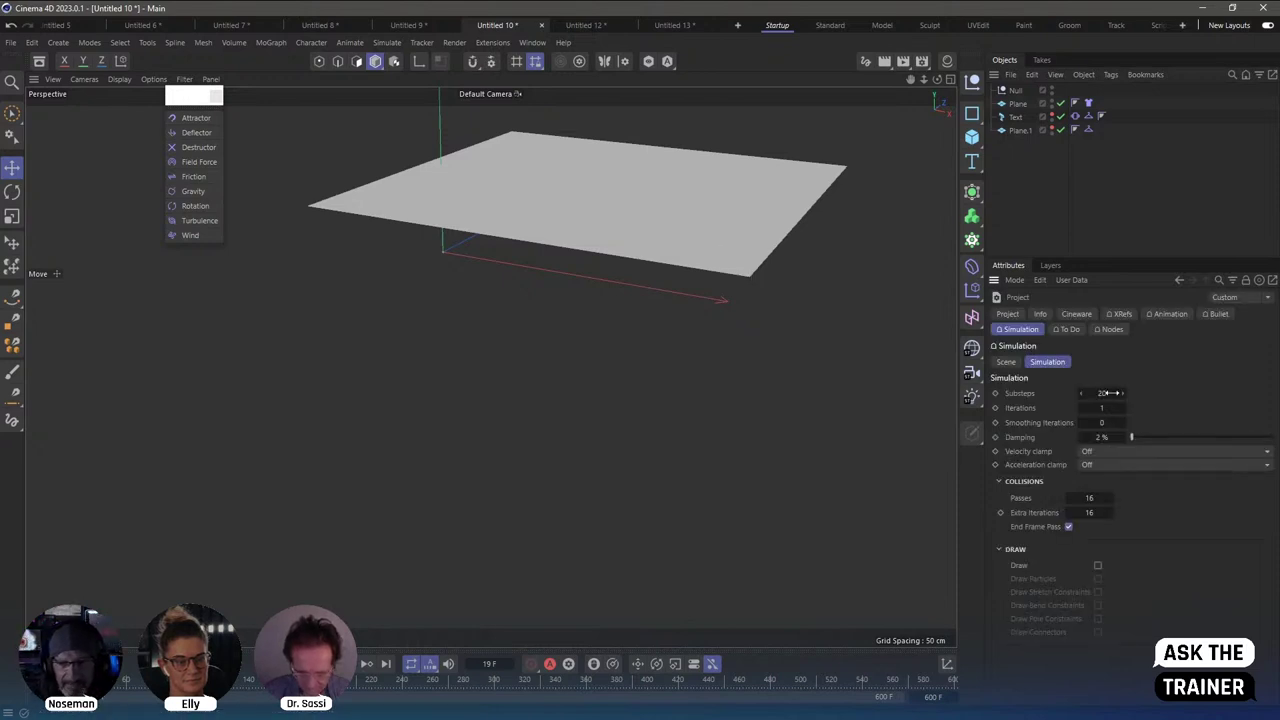
click(1112, 393)
text(80)
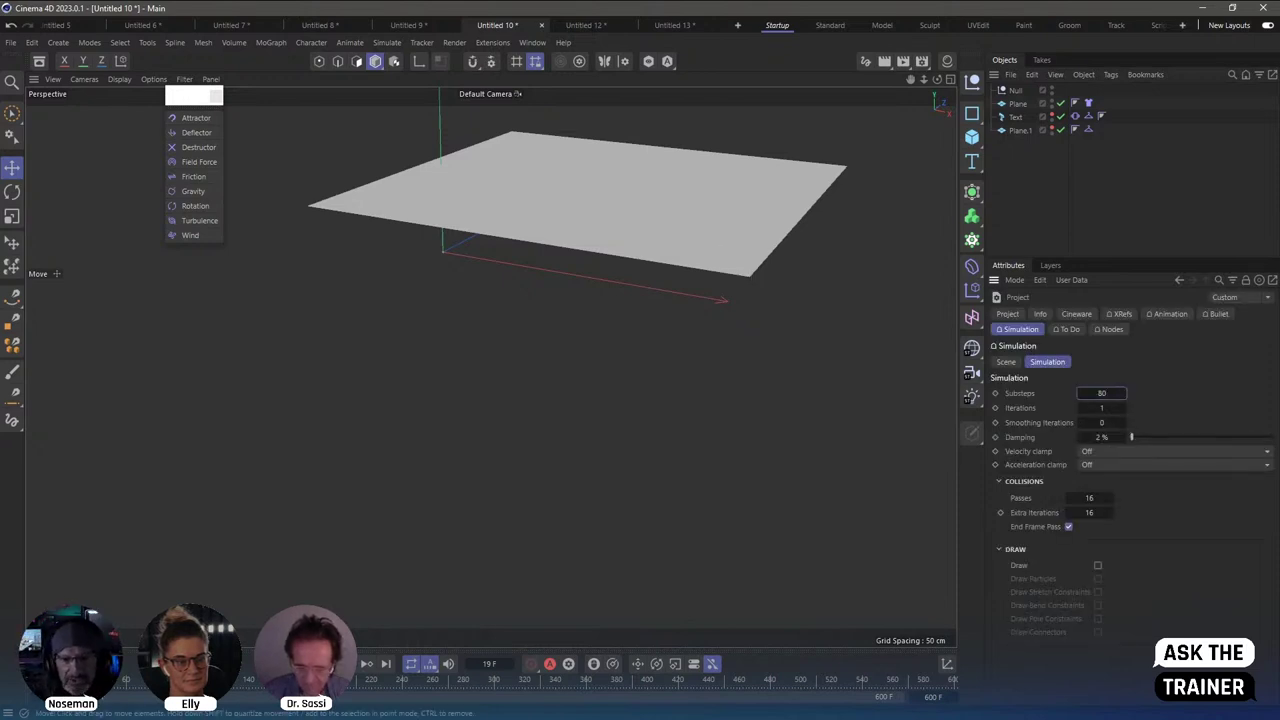
key(Return)
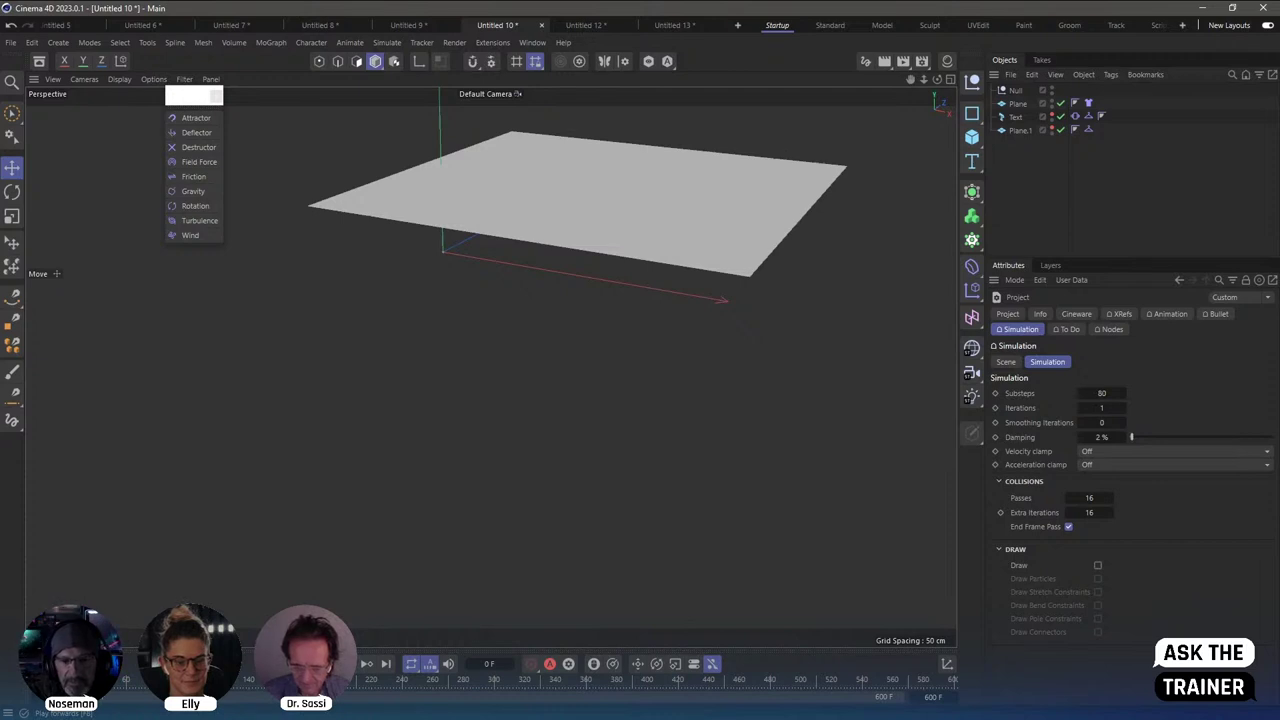
key(F8)
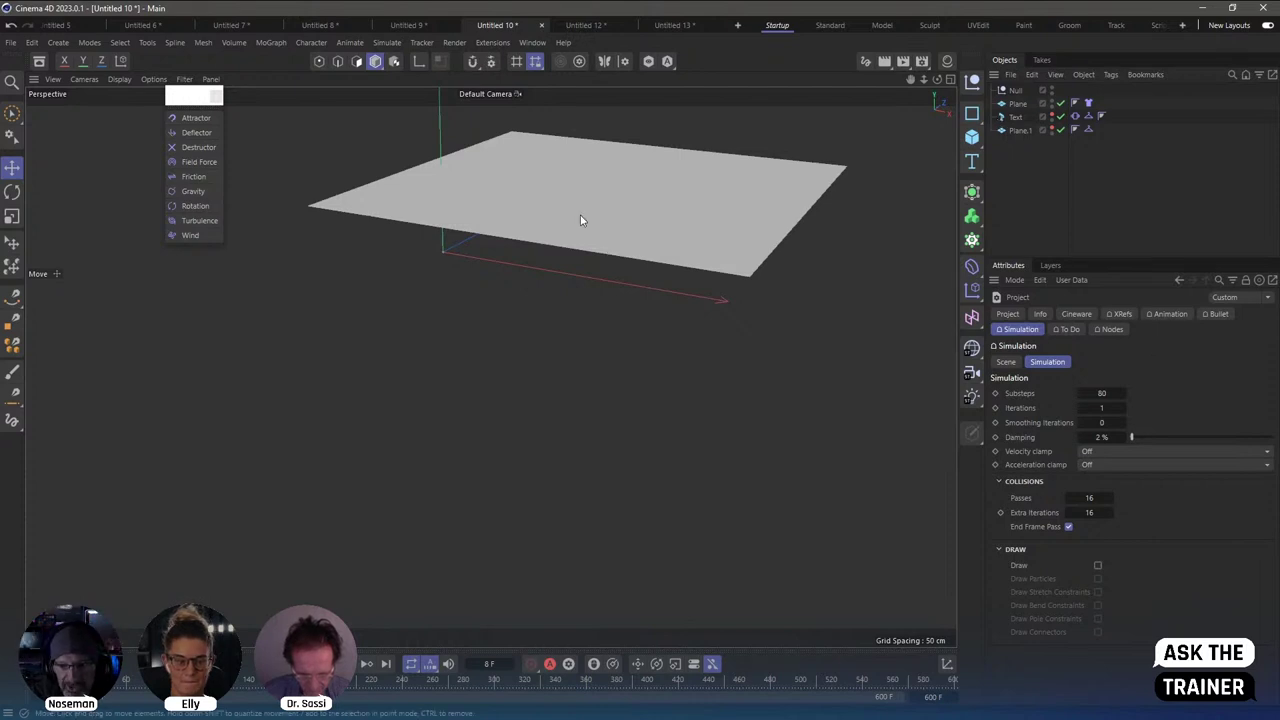
Set the Cloth tag's Surface Bendiness and Stretchiness to 0, rewind, and reopen project simulation settings.
click(1088, 102)
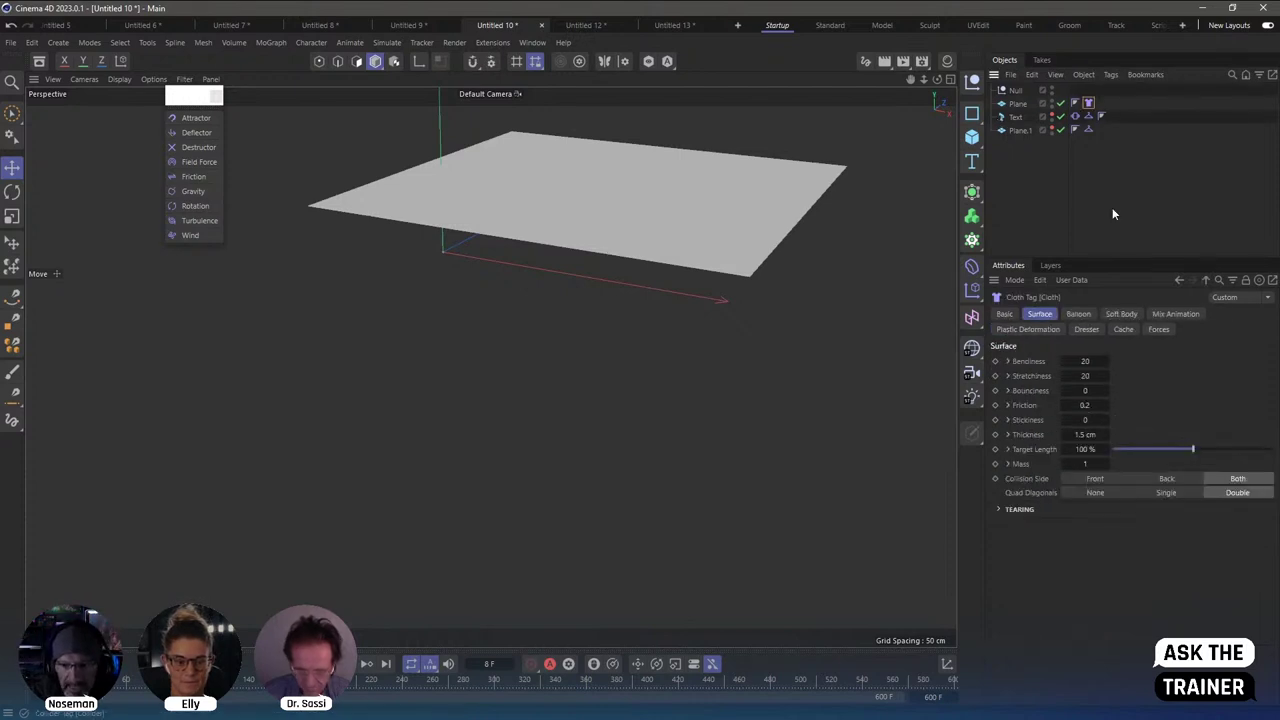
click(1124, 330)
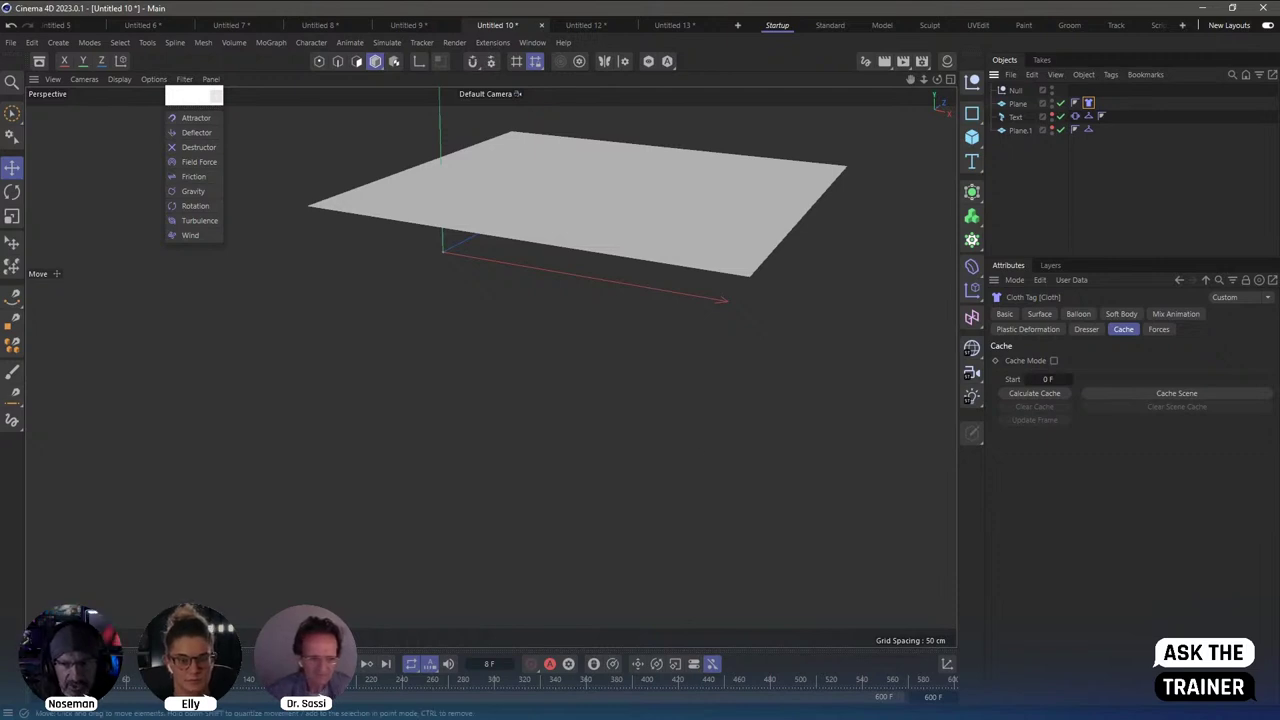
click(1040, 315)
click(1094, 361)
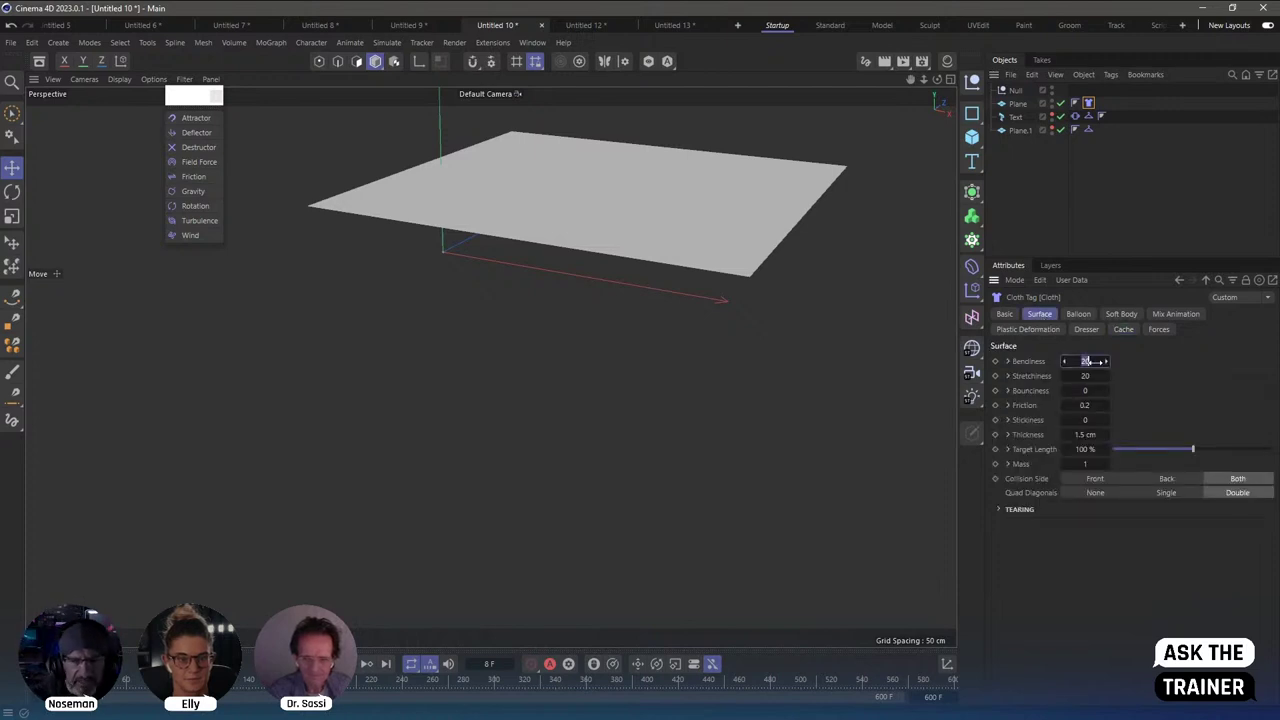
text(0)
key(Tab)
text(0)
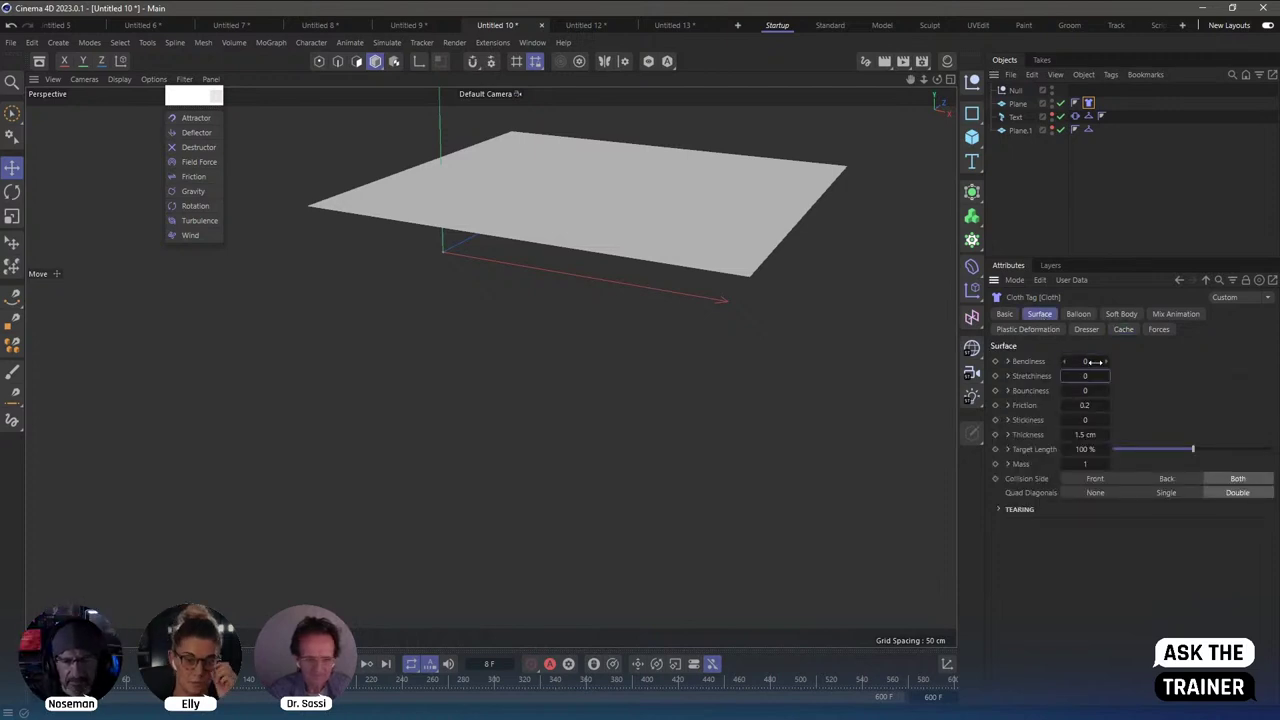
click(306, 663)
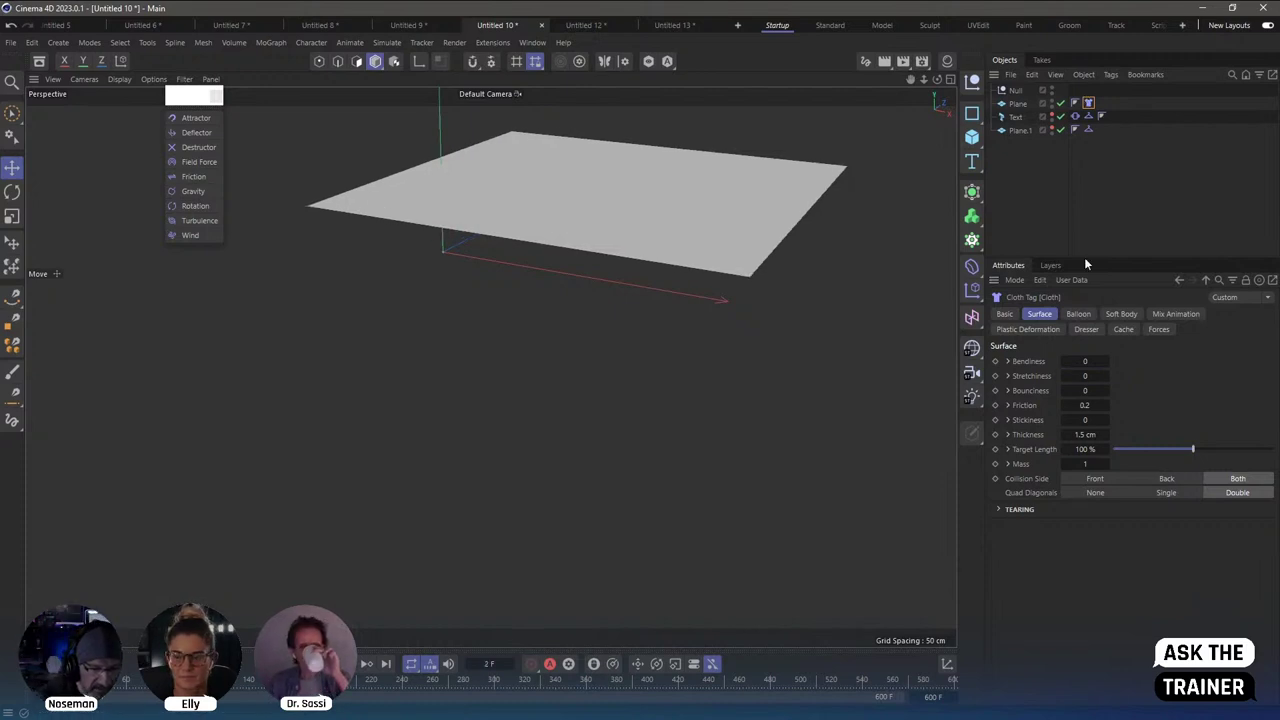
key(ctrl+d)
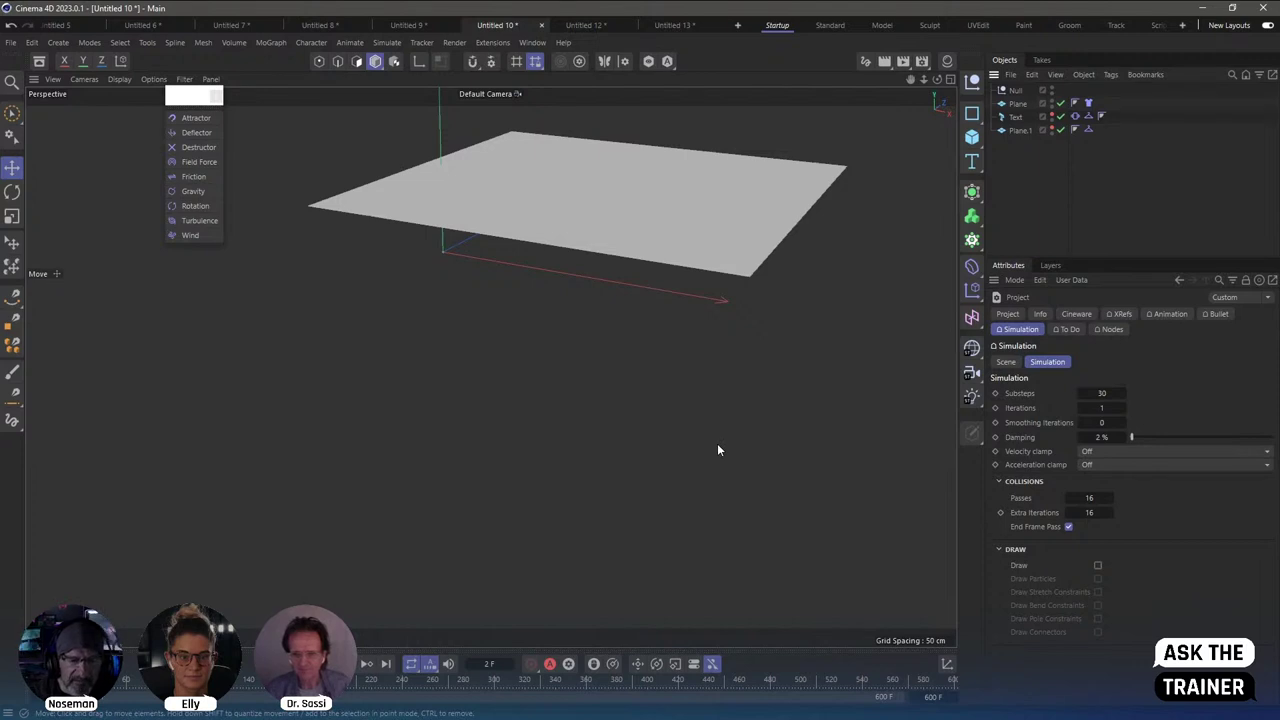
Rewind to the start and play the softened cloth plane simulation with F8.
click(346, 664)
key(F8)
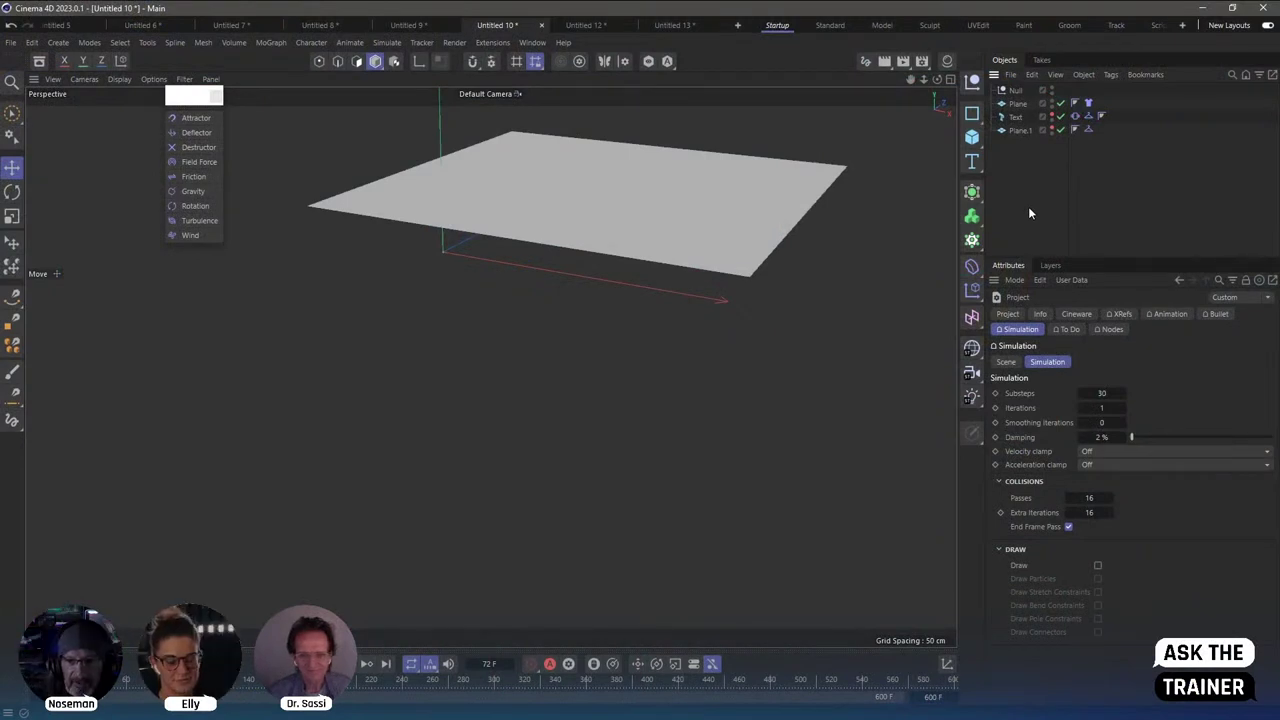
Create a new scene and add a Plane primitive.
key(ctrl+n)
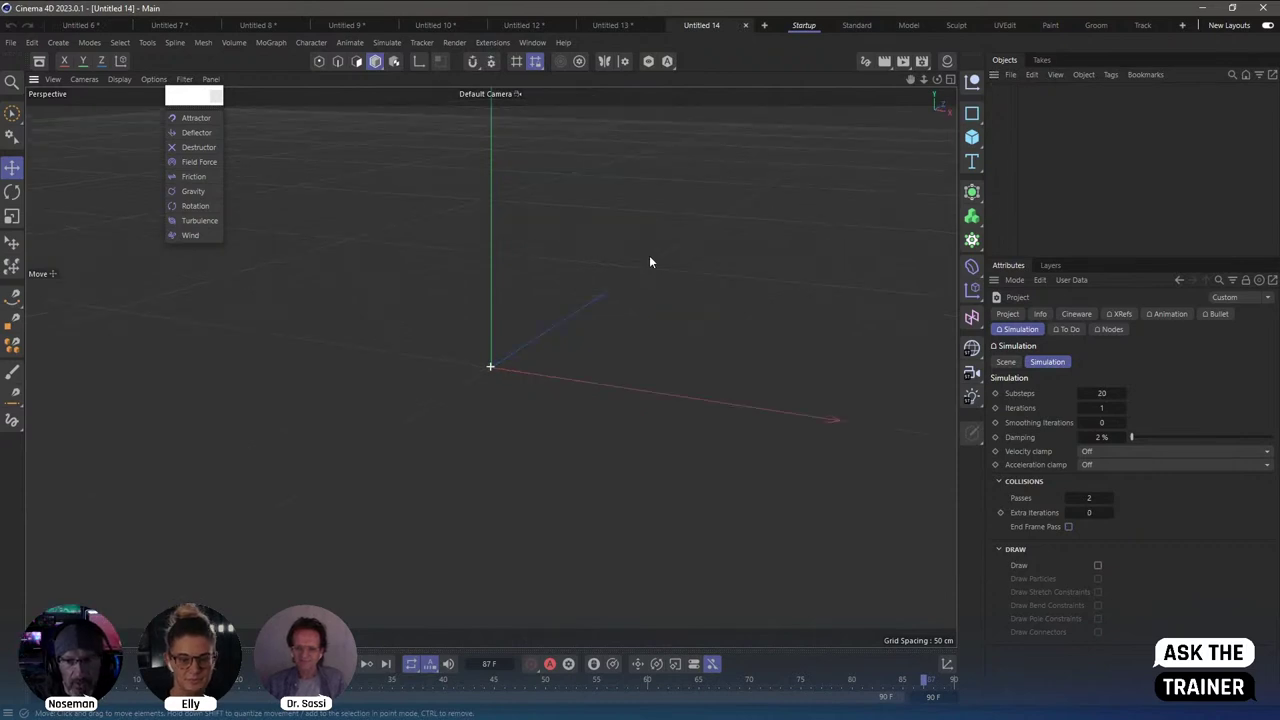
alt+drag(617, 303, 690, 245)
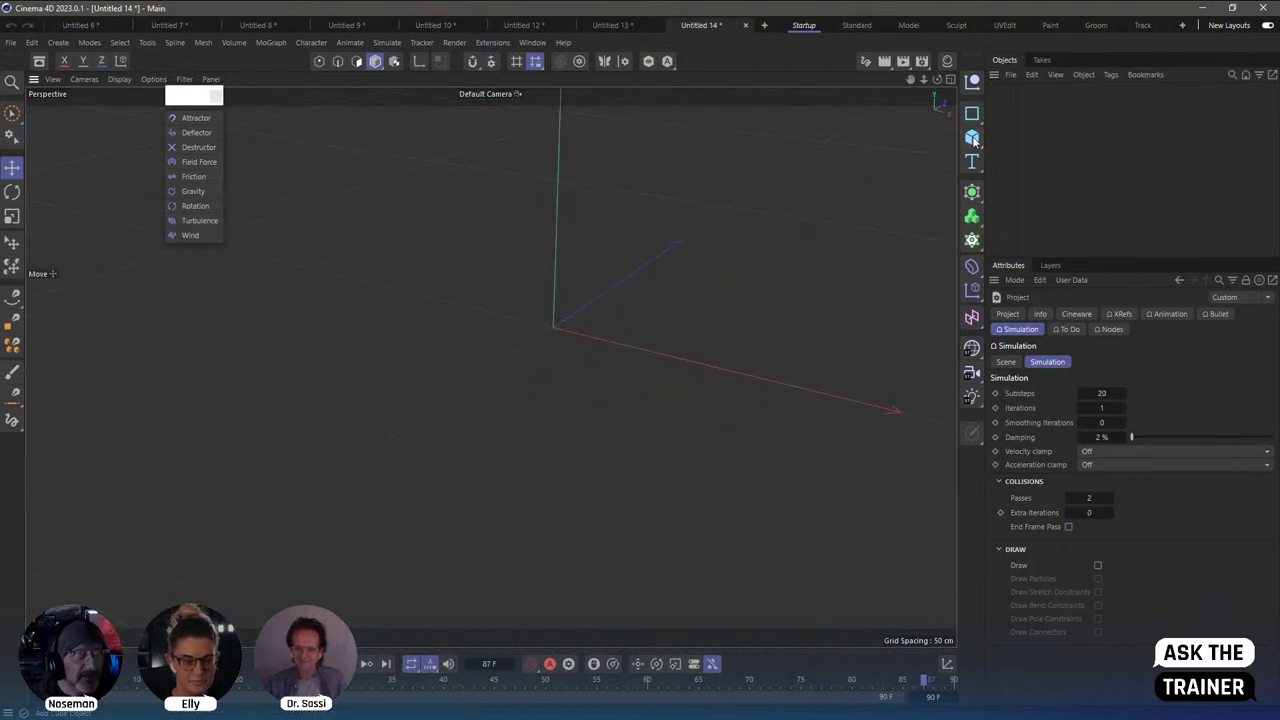
click(975, 140)
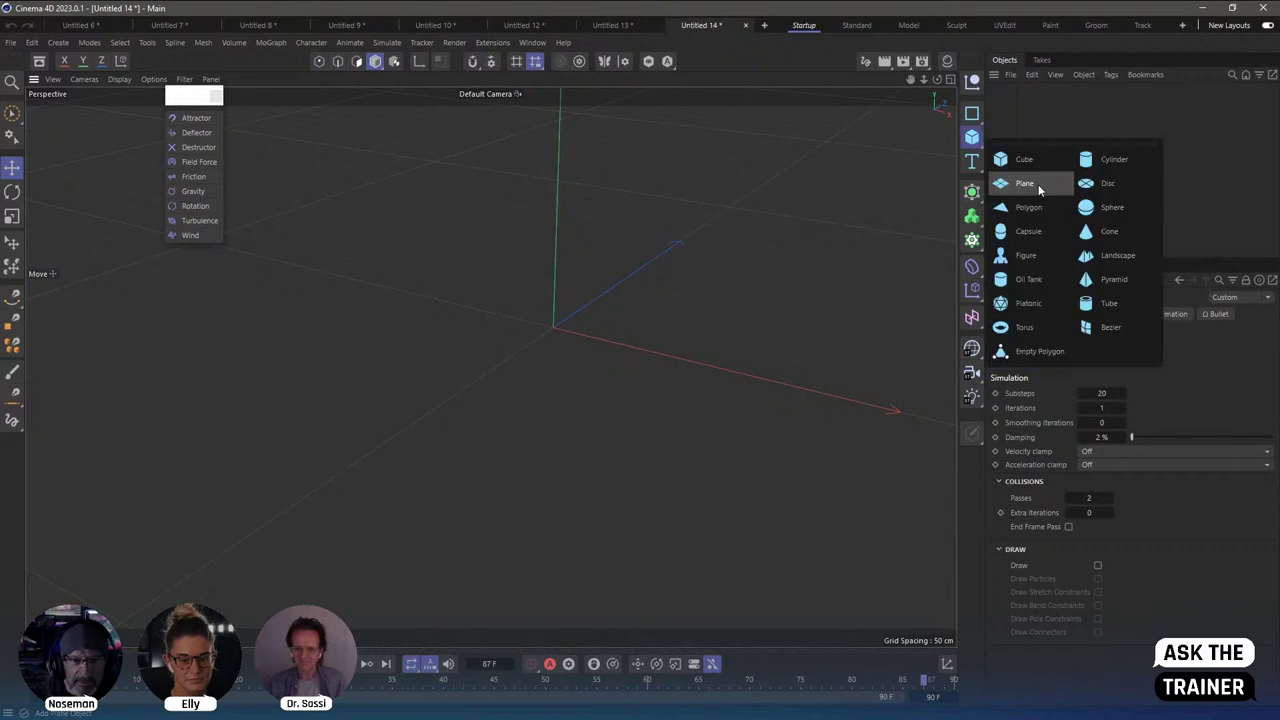
click(1038, 184)
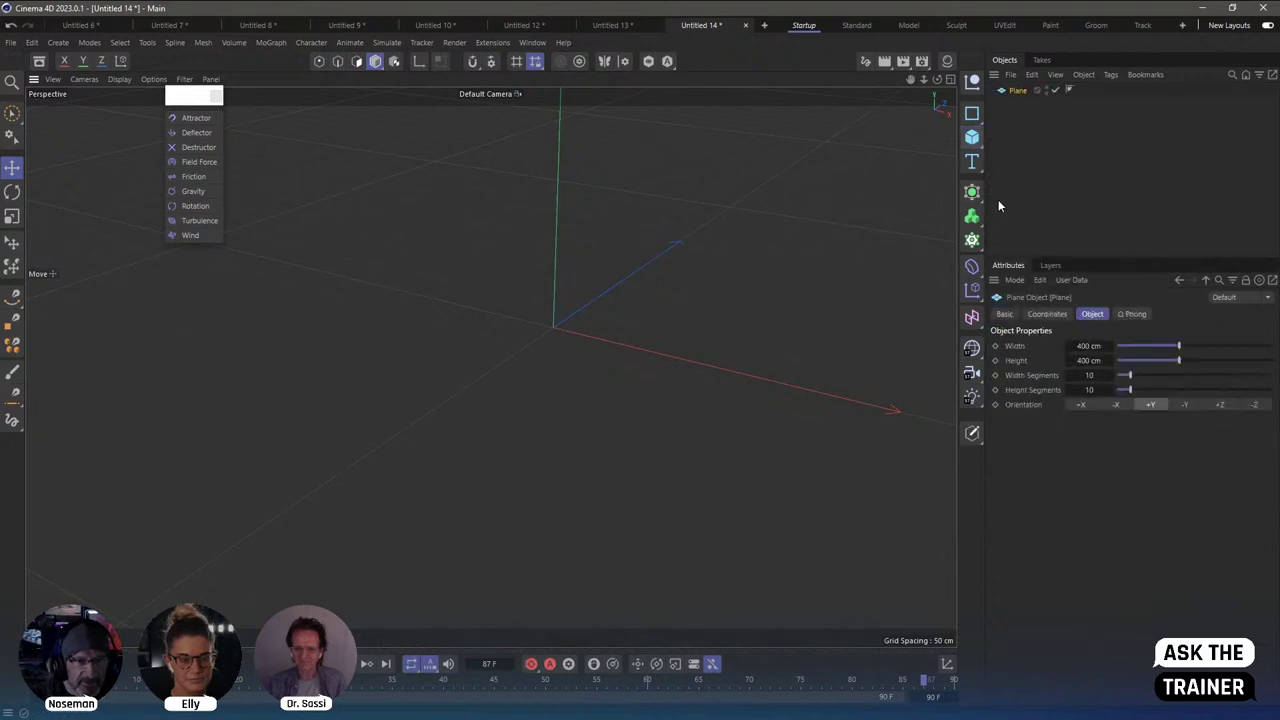
Switch the viewport to Gouraud Shading (Lines) and raise the plane's segments to 66 by 36.
click(119, 79)
click(165, 131)
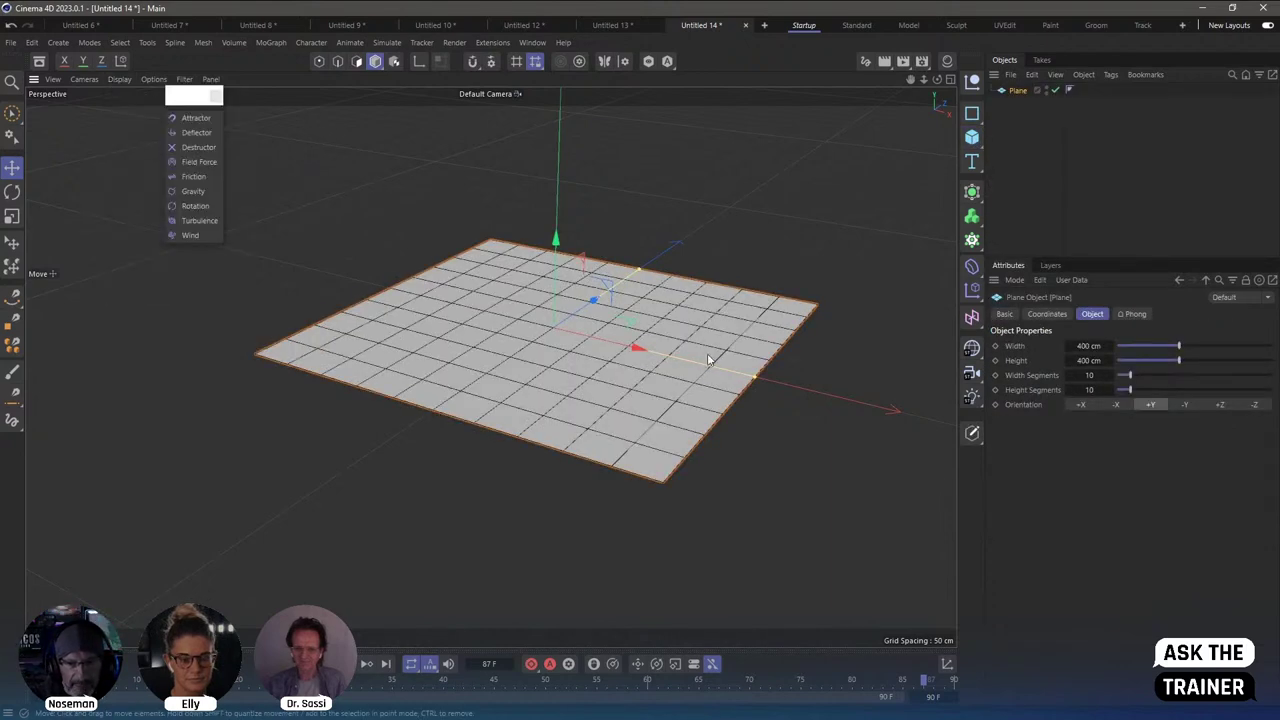
mouse_move(708, 360)
alt+mouse_down()
mouse_move(685, 333)
mouse_move(659, 334)
mouse_move(723, 326)
alt+mouse_up()
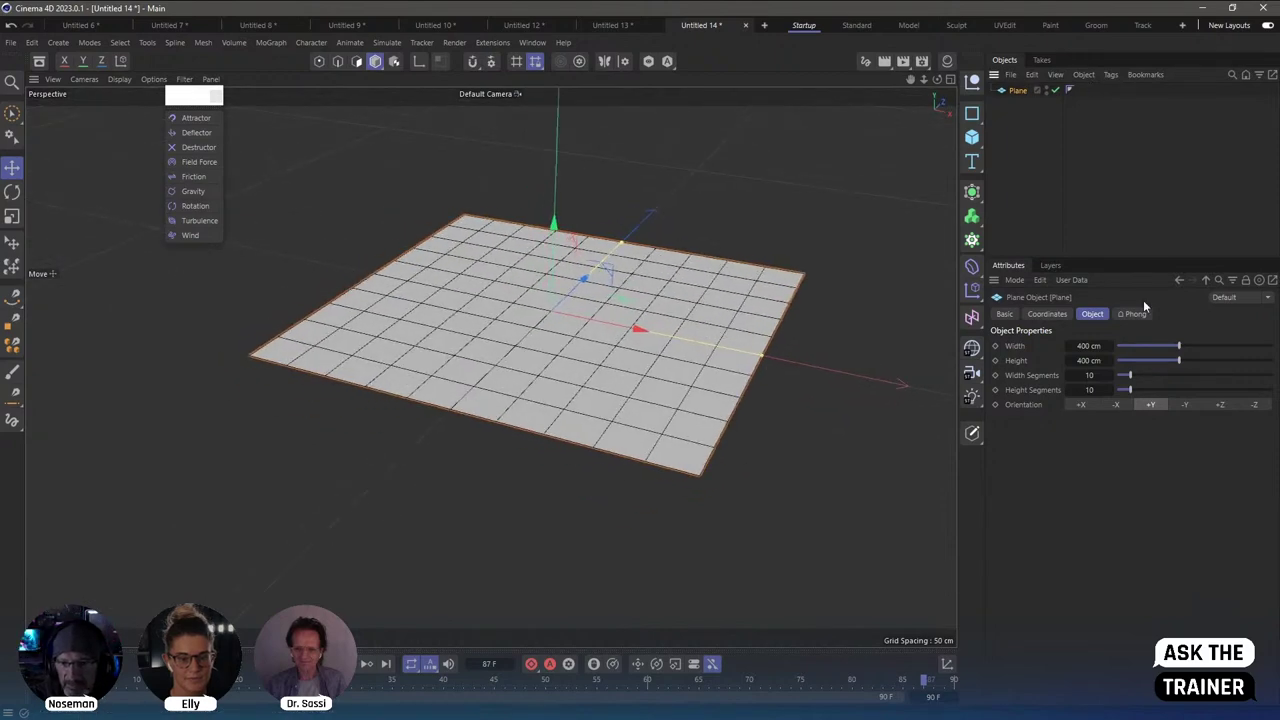
mouse_move(1130, 375)
mouse_down()
mouse_move(1218, 376)
mouse_move(1174, 391)
mouse_move(1195, 392)
mouse_up()
Add a Circle spline and lay it flat on the XZ plane.
click(971, 113)
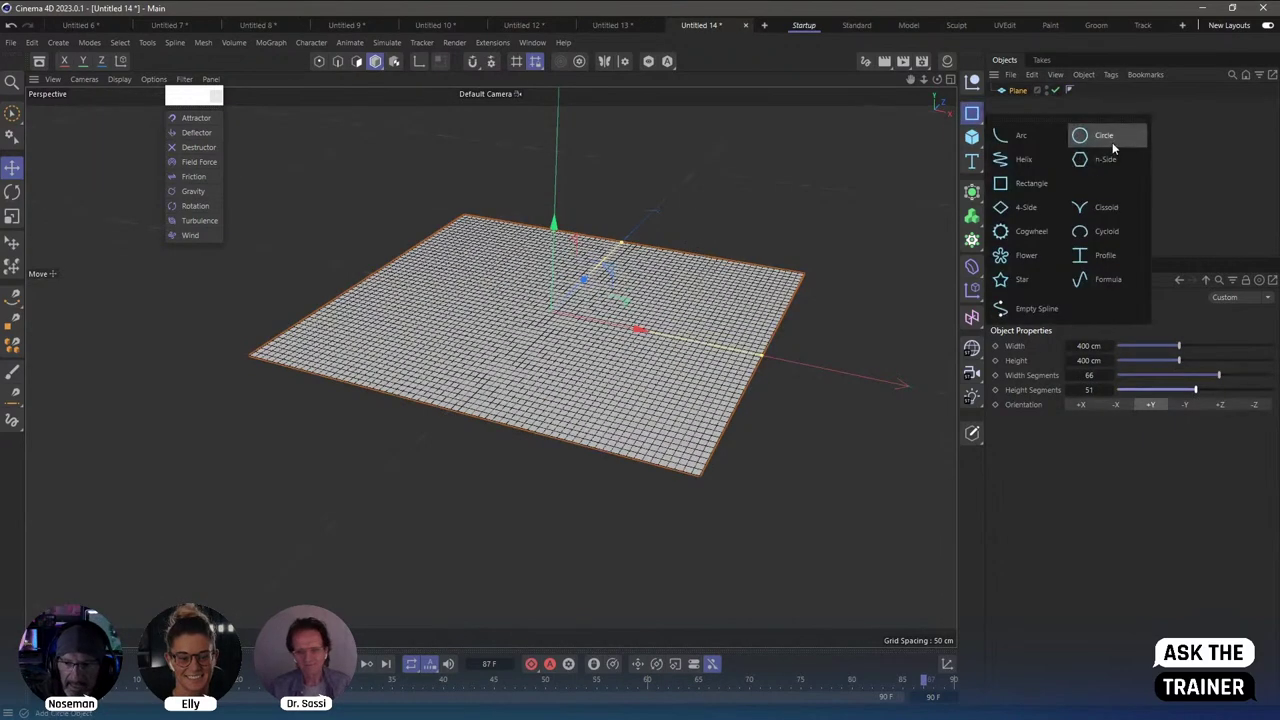
click(1103, 136)
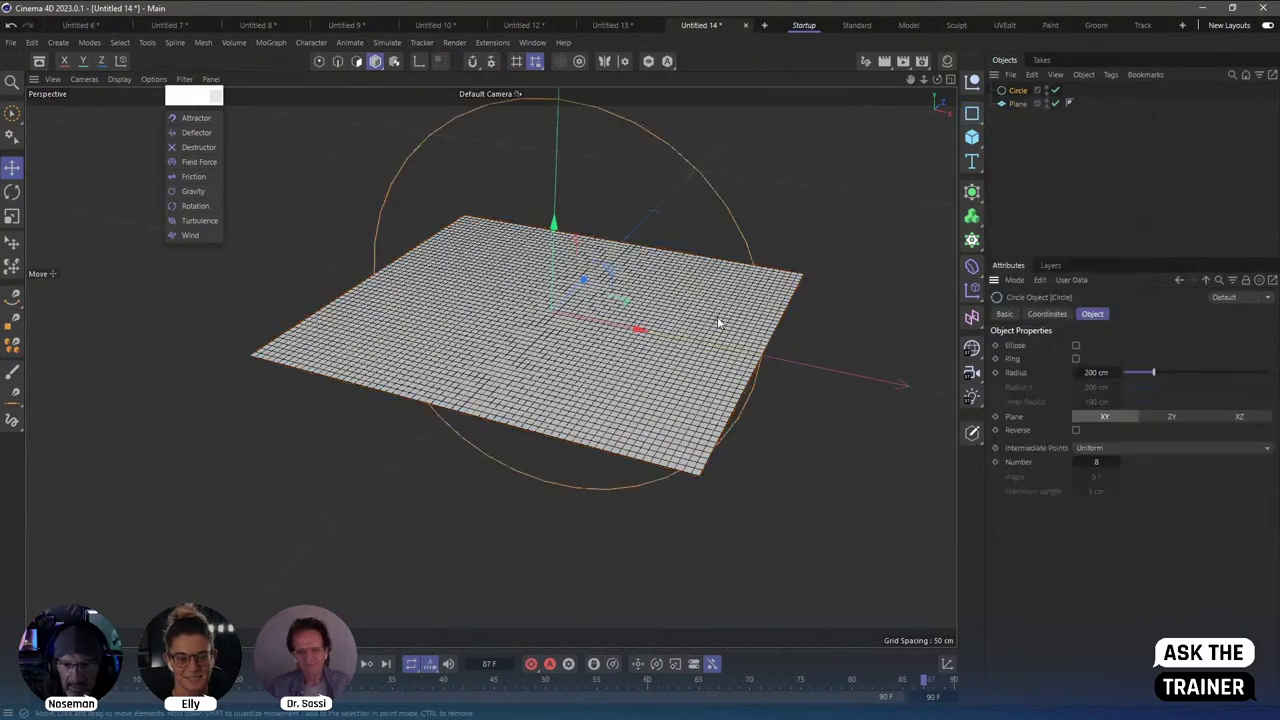
click(1238, 416)
Scale the plane slightly shorter in depth, then return to the Move tool.
key(t)
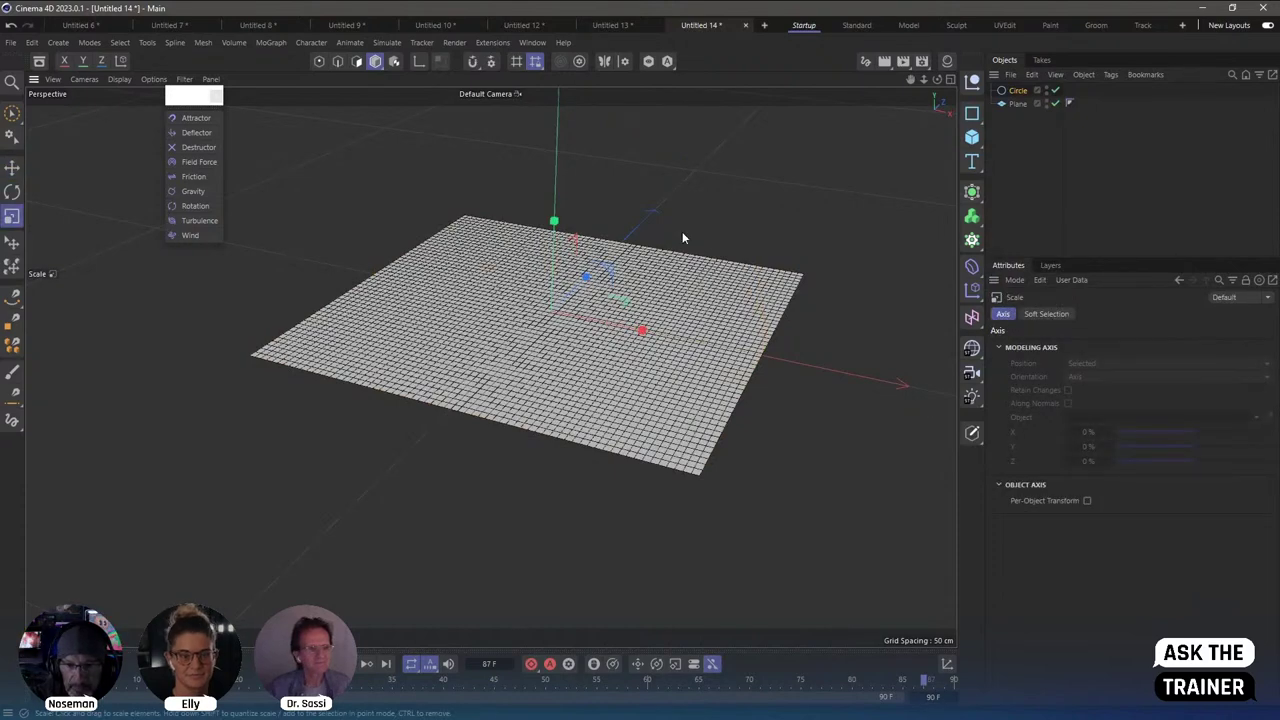
alt+drag(663, 289, 703, 266)
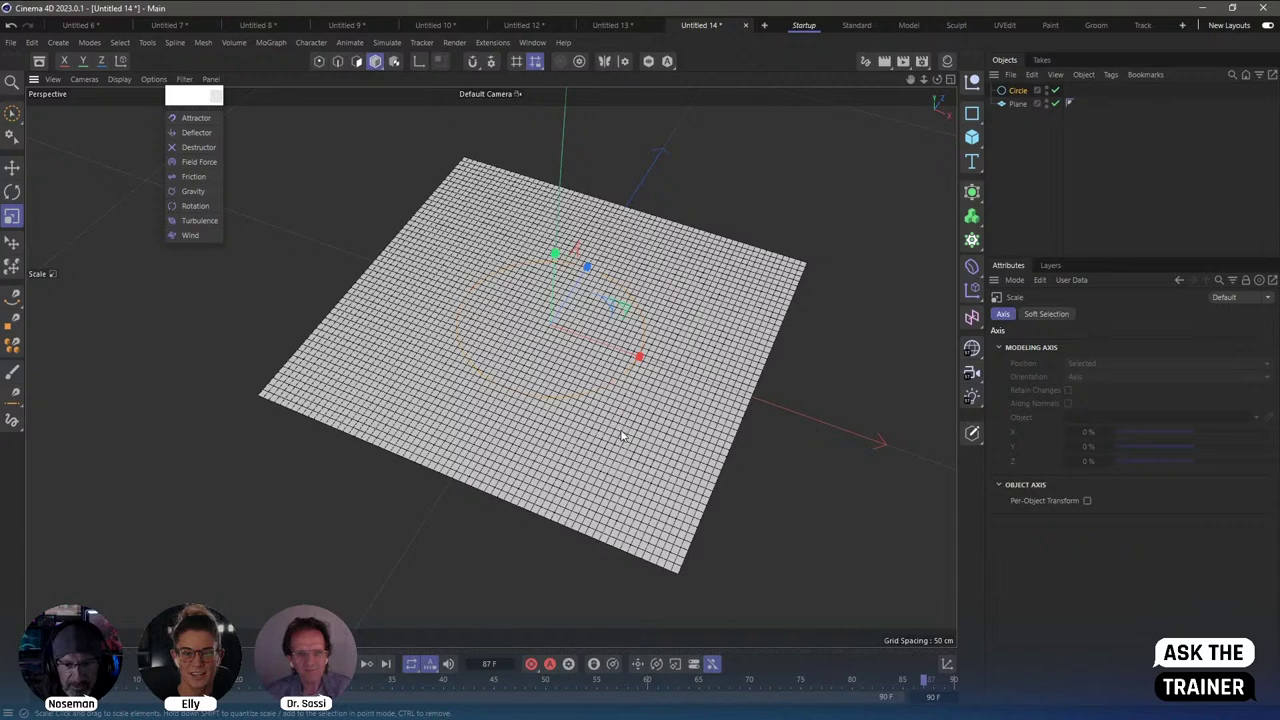
drag(581, 368, 589, 395)
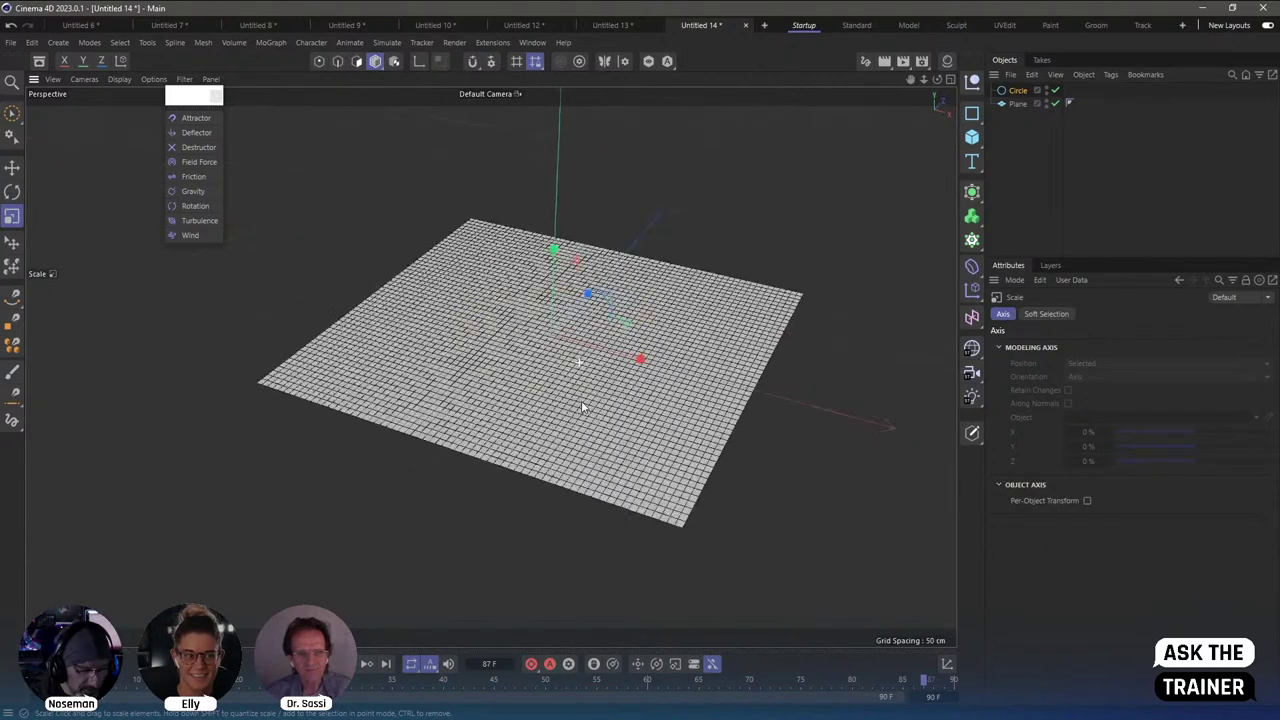
key(e)
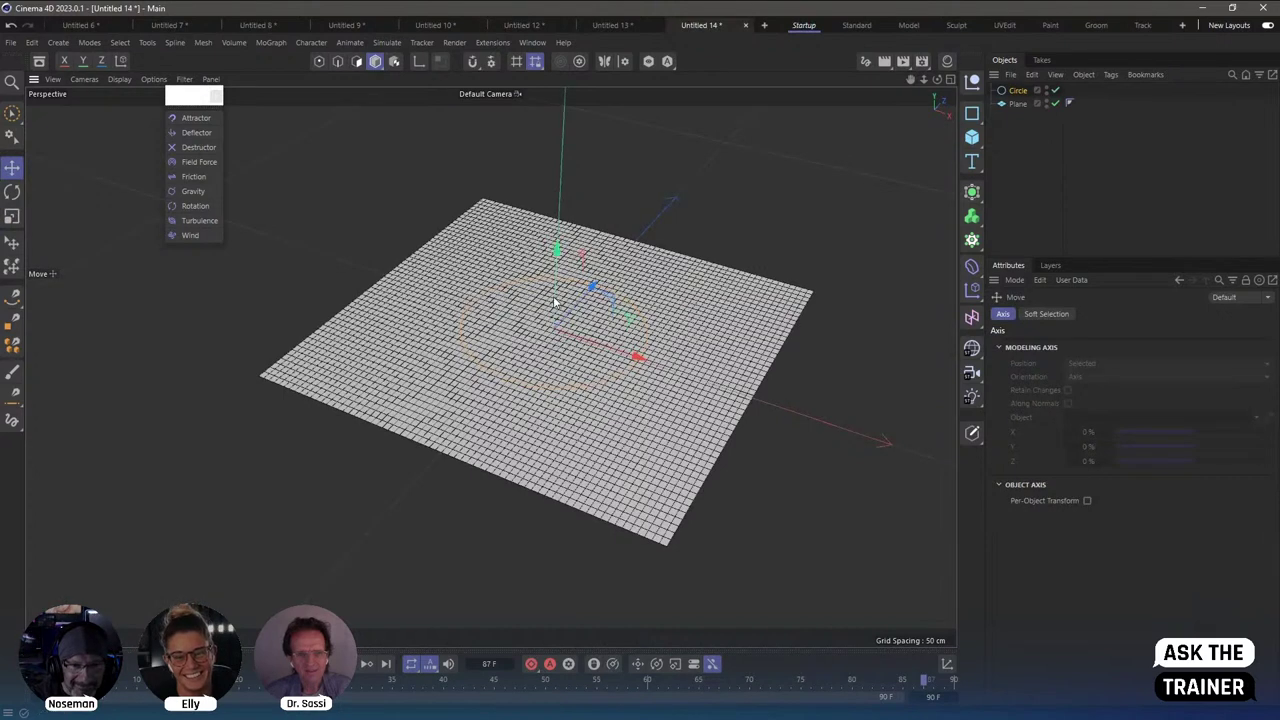
Turn off World Grid in the viewport Filter menu.
click(180, 80)
click(205, 185)
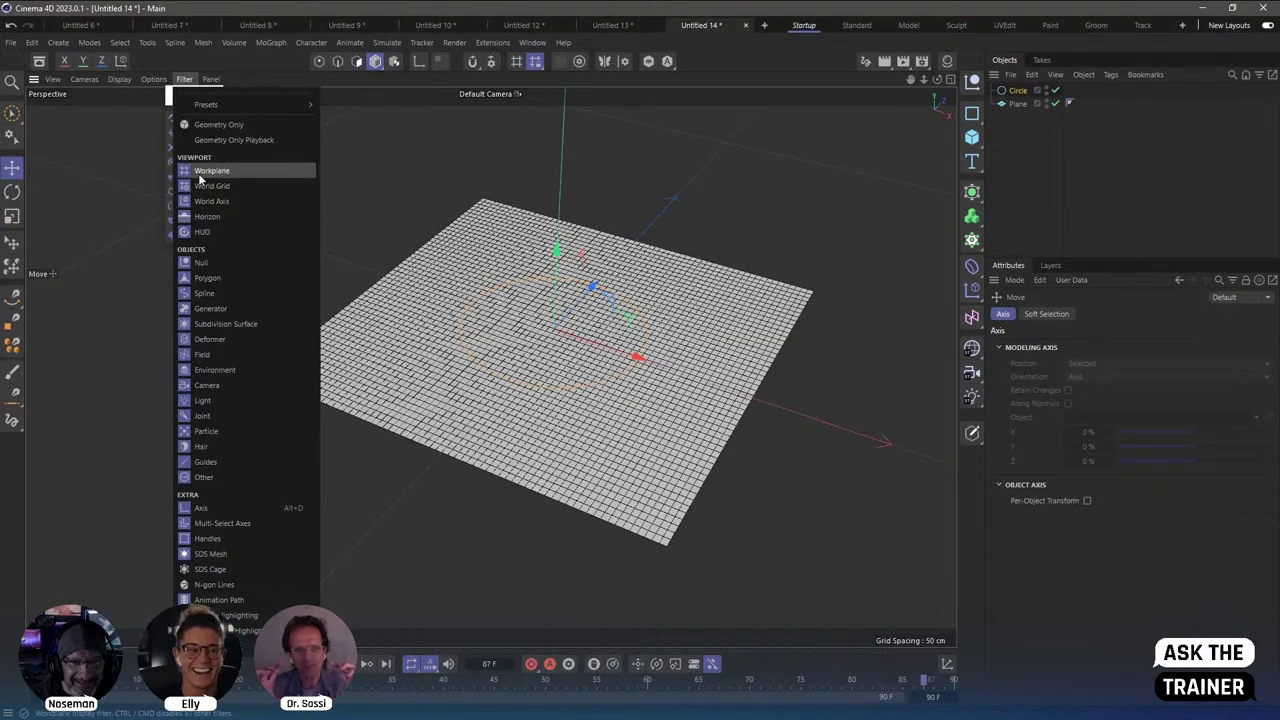
click(183, 80)
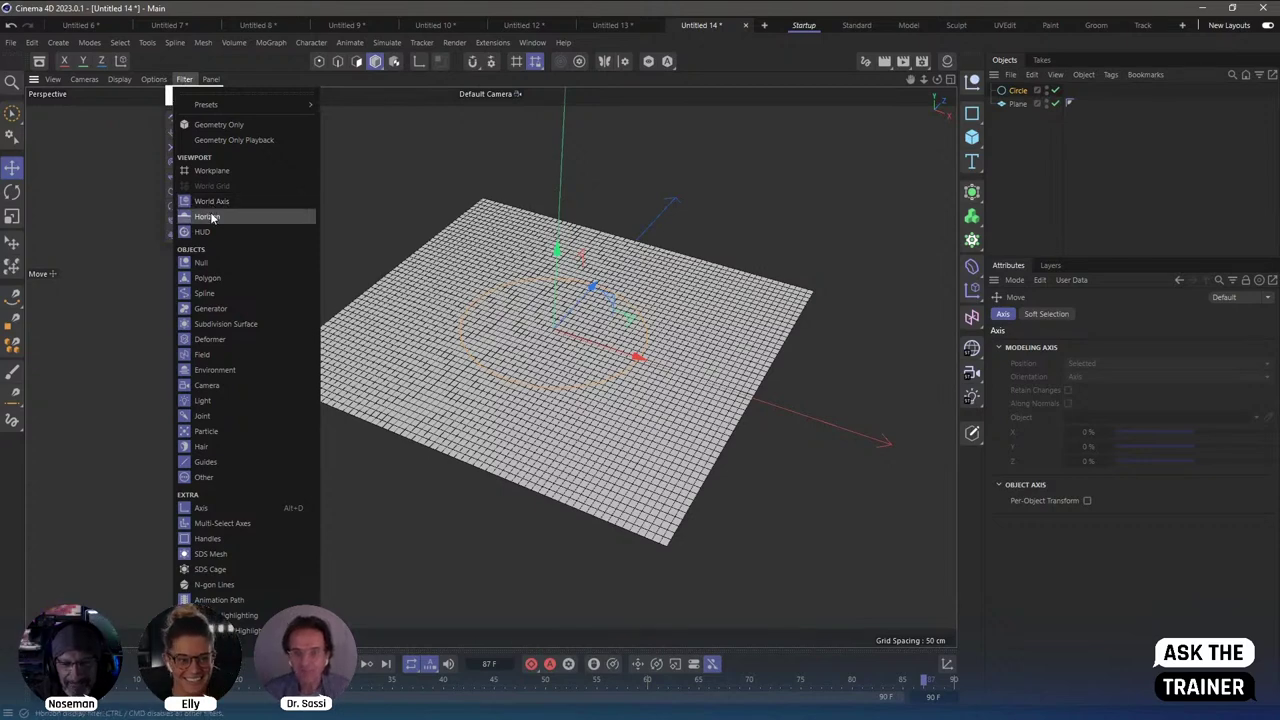
click(212, 205)
Orbit and zoom in closer to a near side-on view of the plane and circle.
mouse_move(713, 347)
alt+mouse_down()
mouse_move(701, 366)
mouse_move(570, 355)
alt+mouse_up()
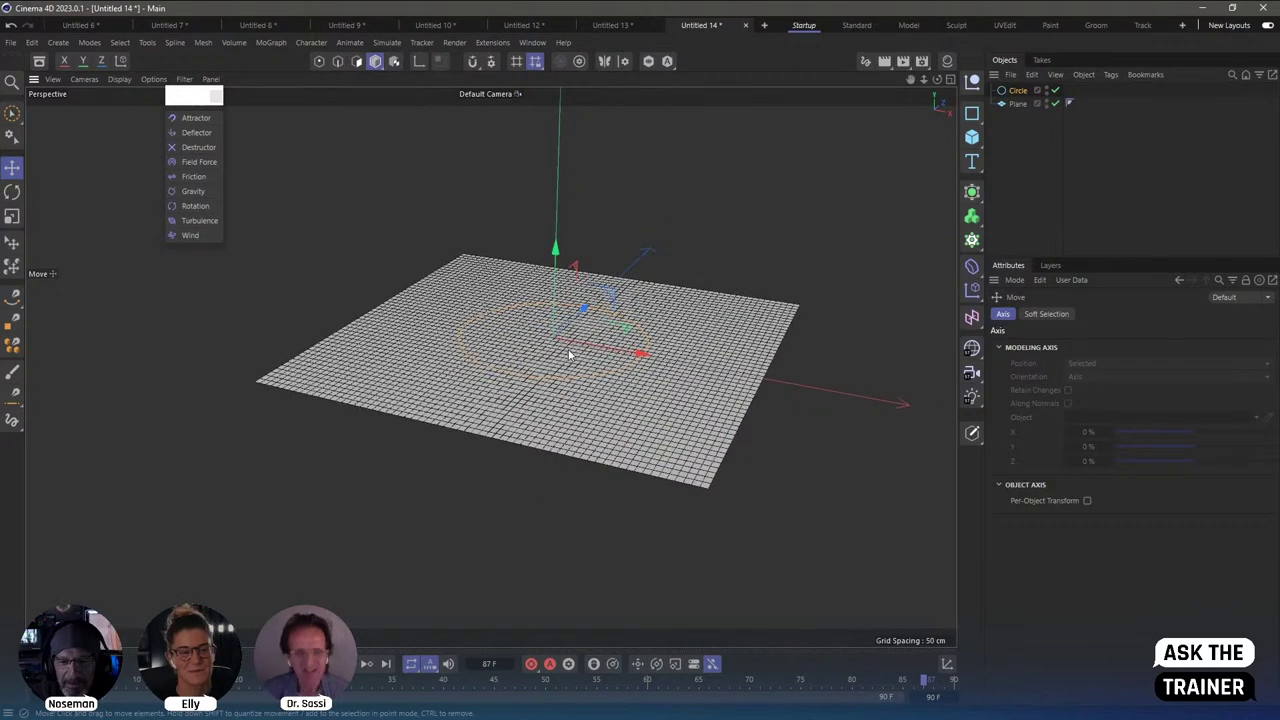
alt+right_drag(569, 355, 627, 337)
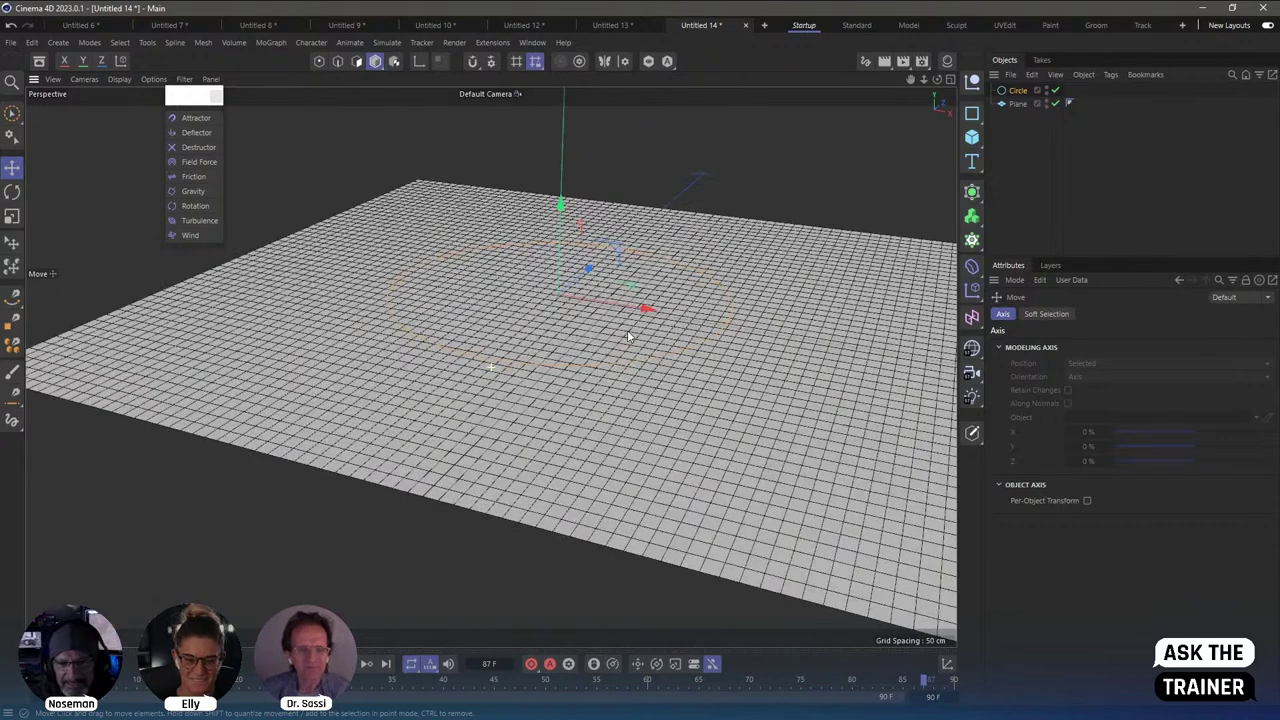
mouse_move(627, 337)
alt+mouse_down()
mouse_move(609, 352)
mouse_move(633, 333)
alt+mouse_up()
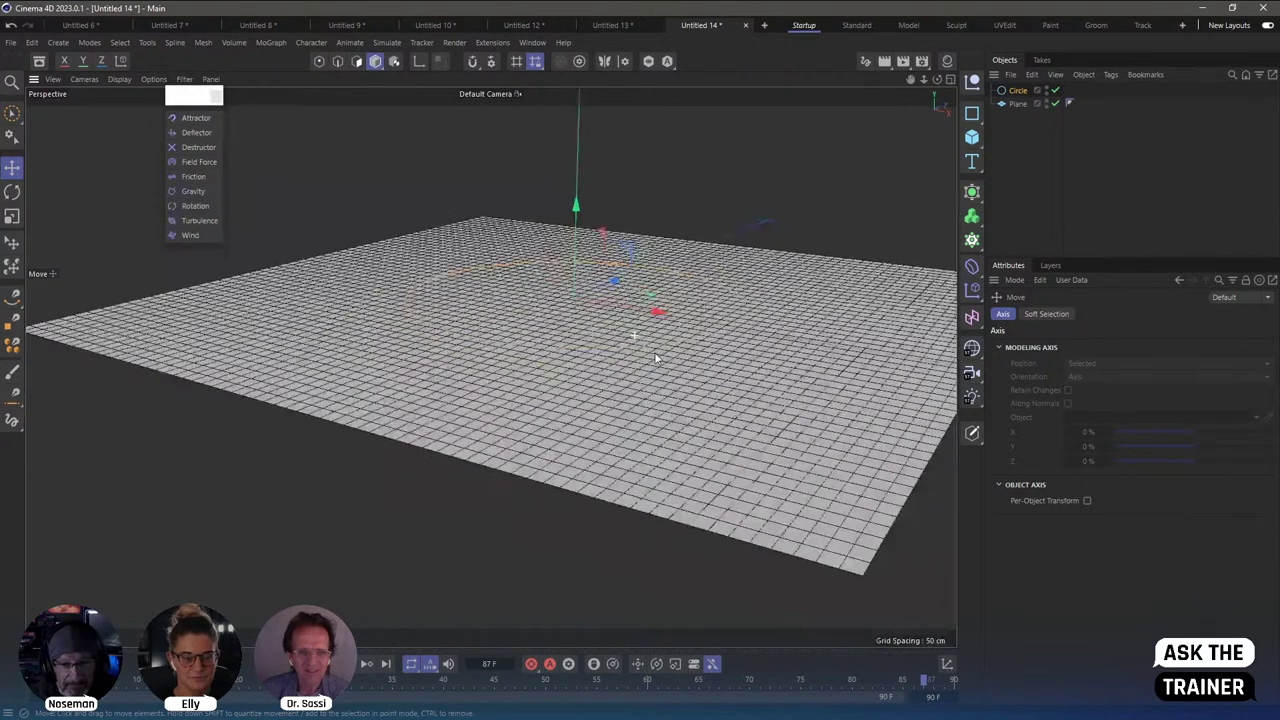
scroll(652, 357, up, 1)
scroll(645, 359, up, 1)
scroll(643, 359, up, 1)
scroll(640, 337, up, 1)
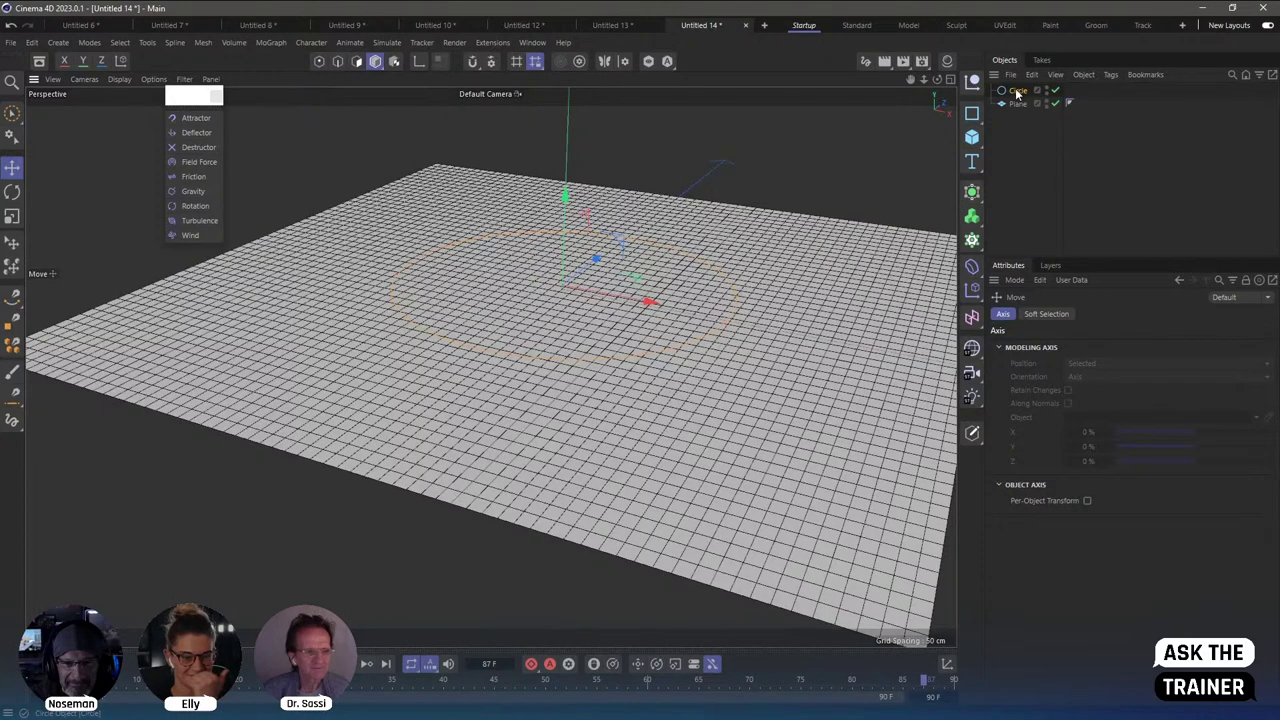
mouse_move(666, 308)
alt+mouse_down()
mouse_move(663, 350)
mouse_move(727, 230)
alt+mouse_up()
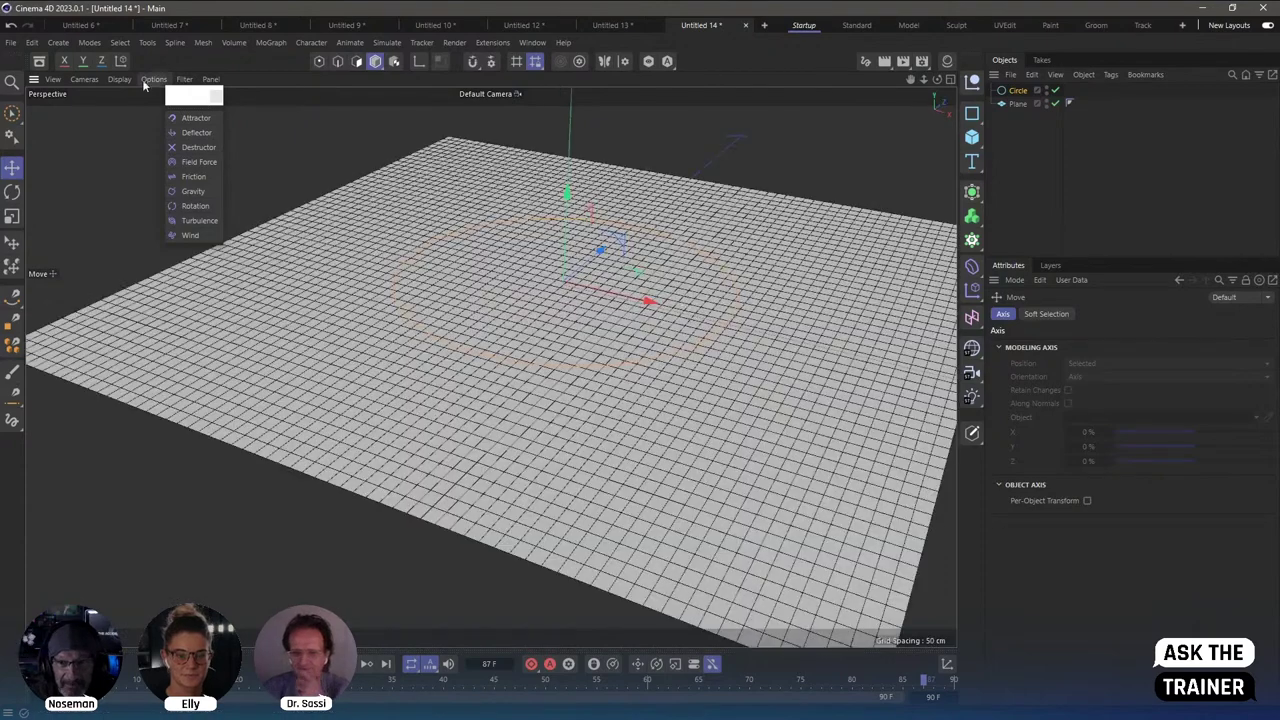
Add a Cloth simulation tag to the Plane.
click(1016, 103)
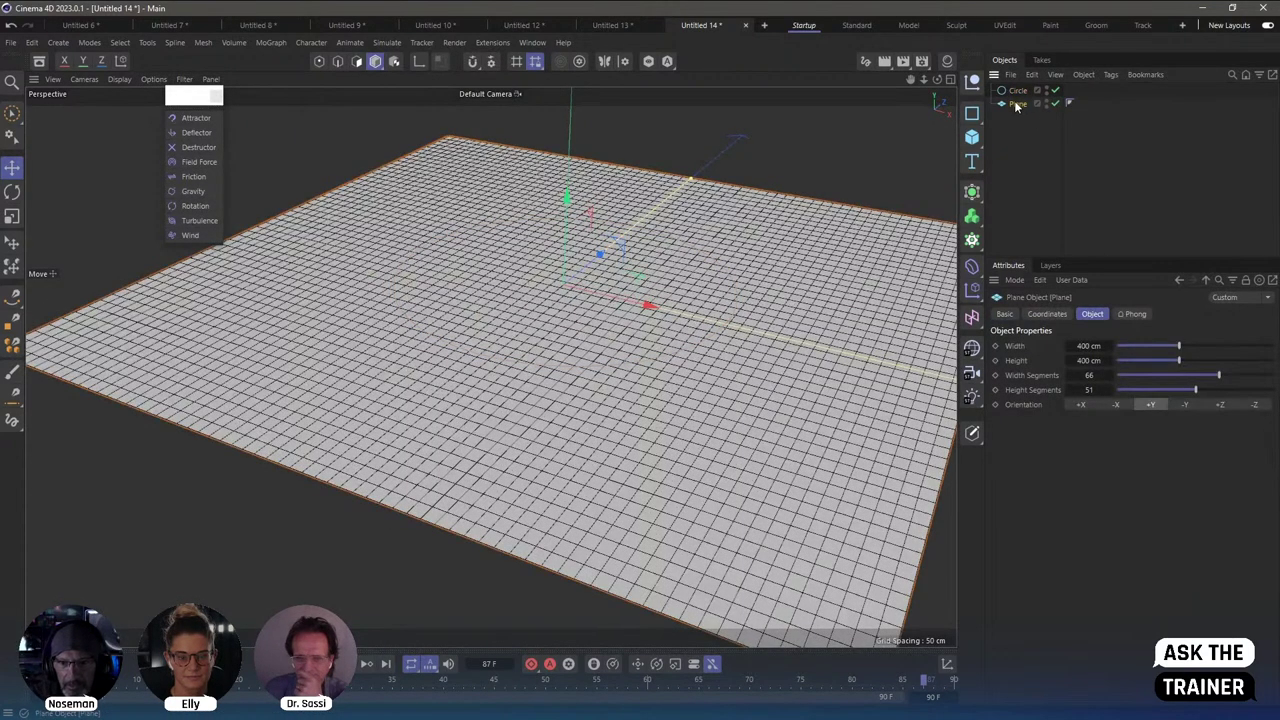
click(1018, 91)
shift+click(1018, 104)
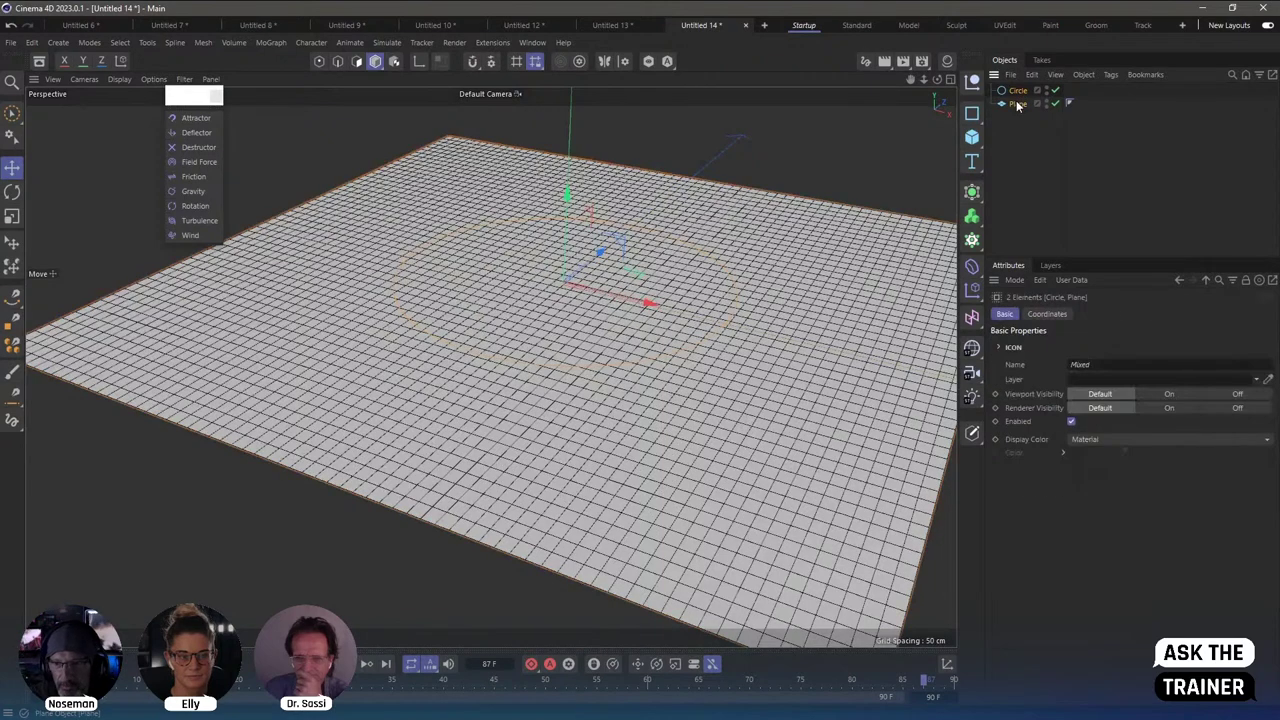
right_click(1017, 107)
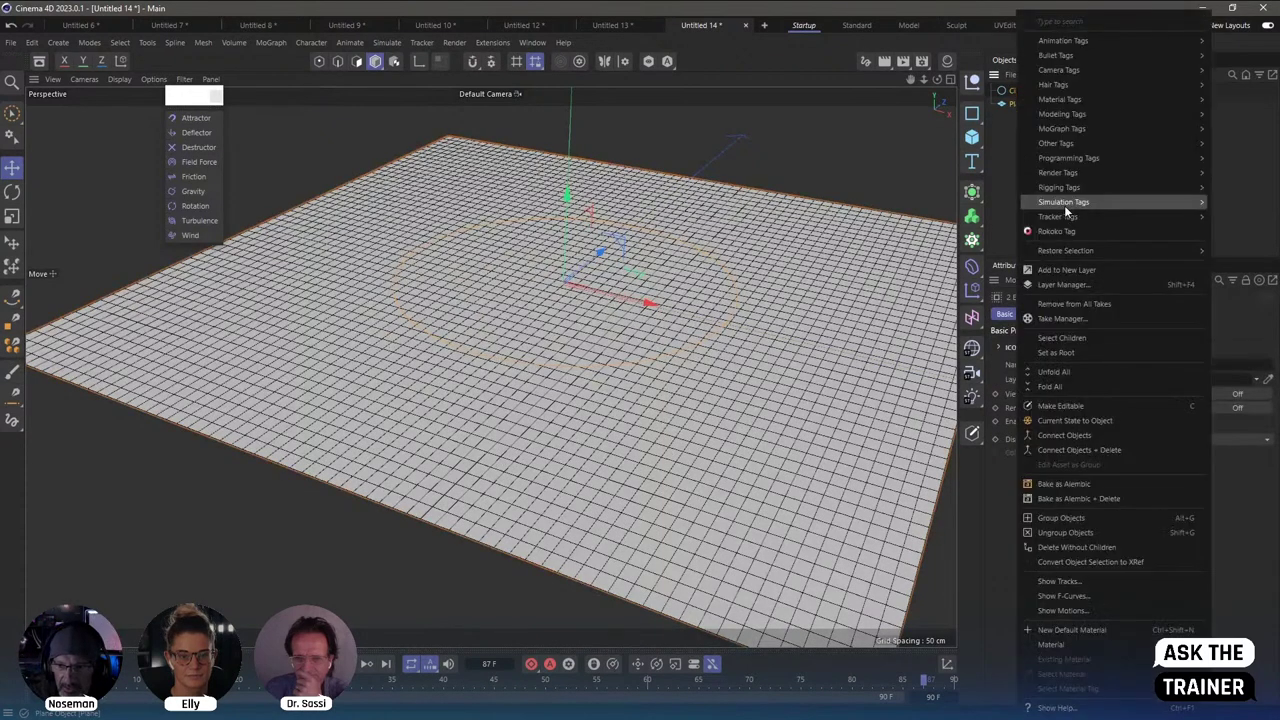
click(1004, 110)
mouse_move(1063, 202)
click(1020, 104)
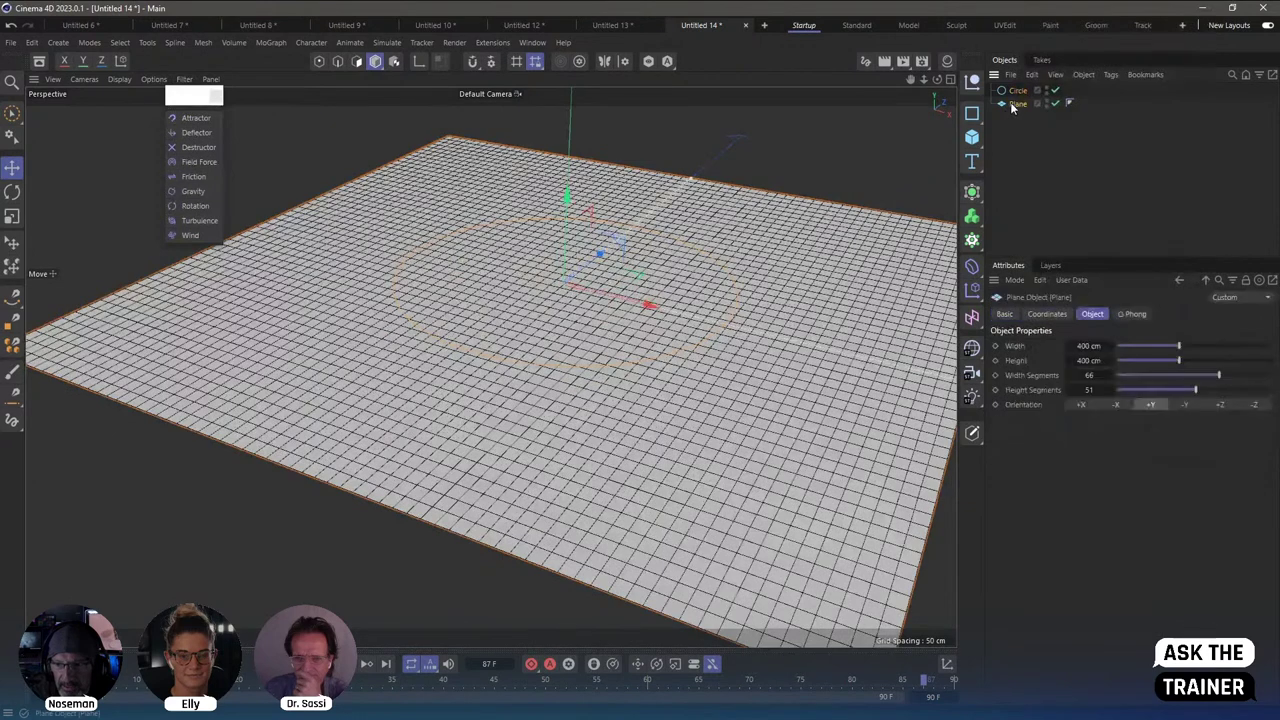
right_click(1026, 106)
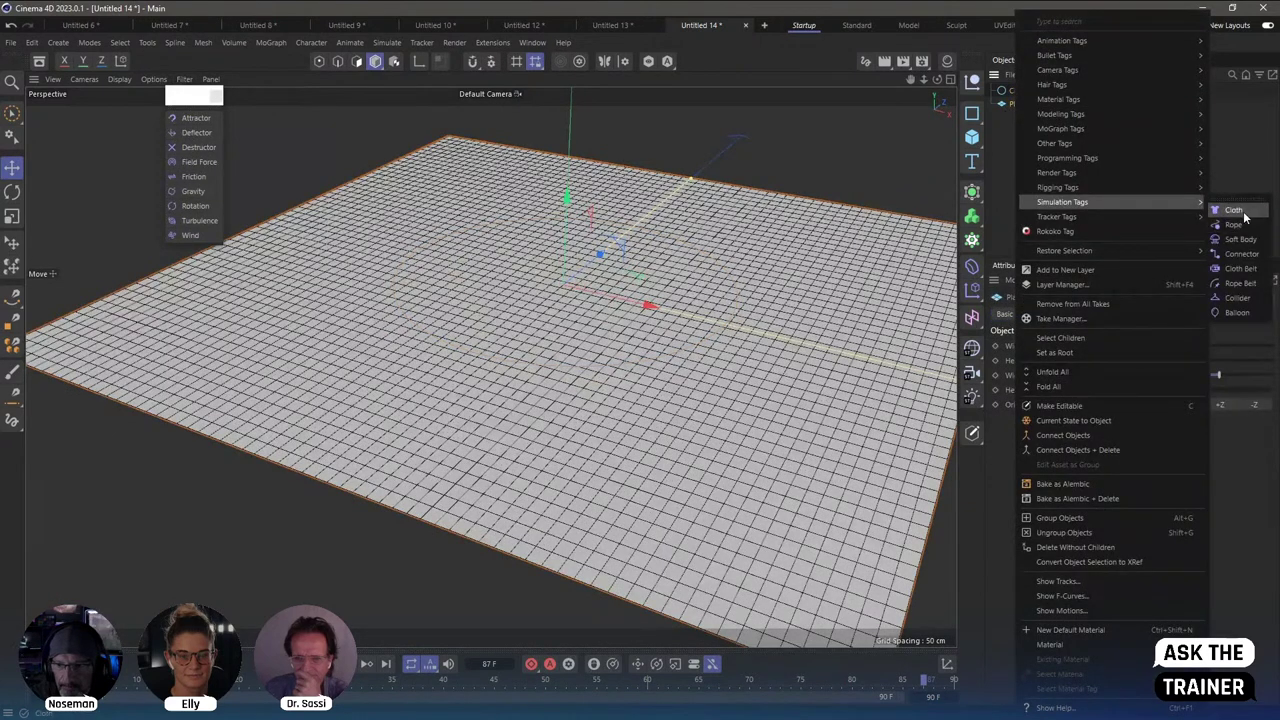
click(1234, 224)
Add a Rope simulation tag to the Circle and deselect everything.
click(1018, 91)
right_click(1020, 91)
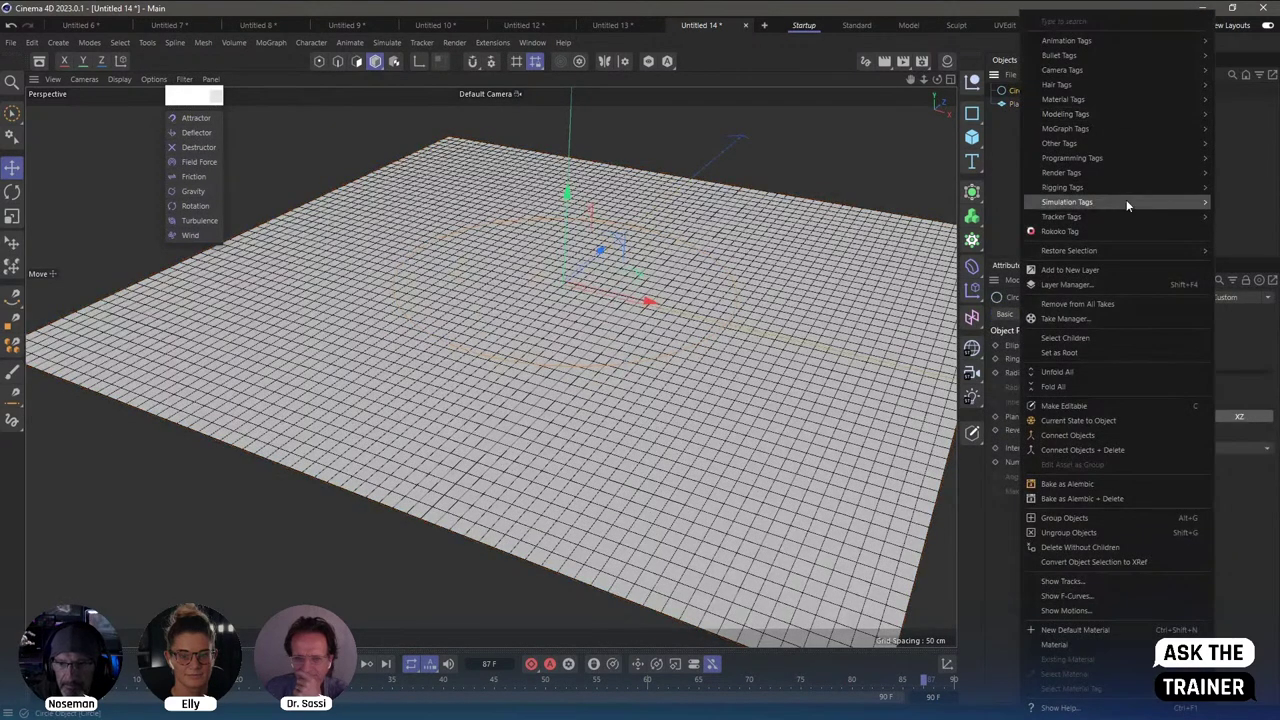
mouse_move(1067, 202)
click(1234, 218)
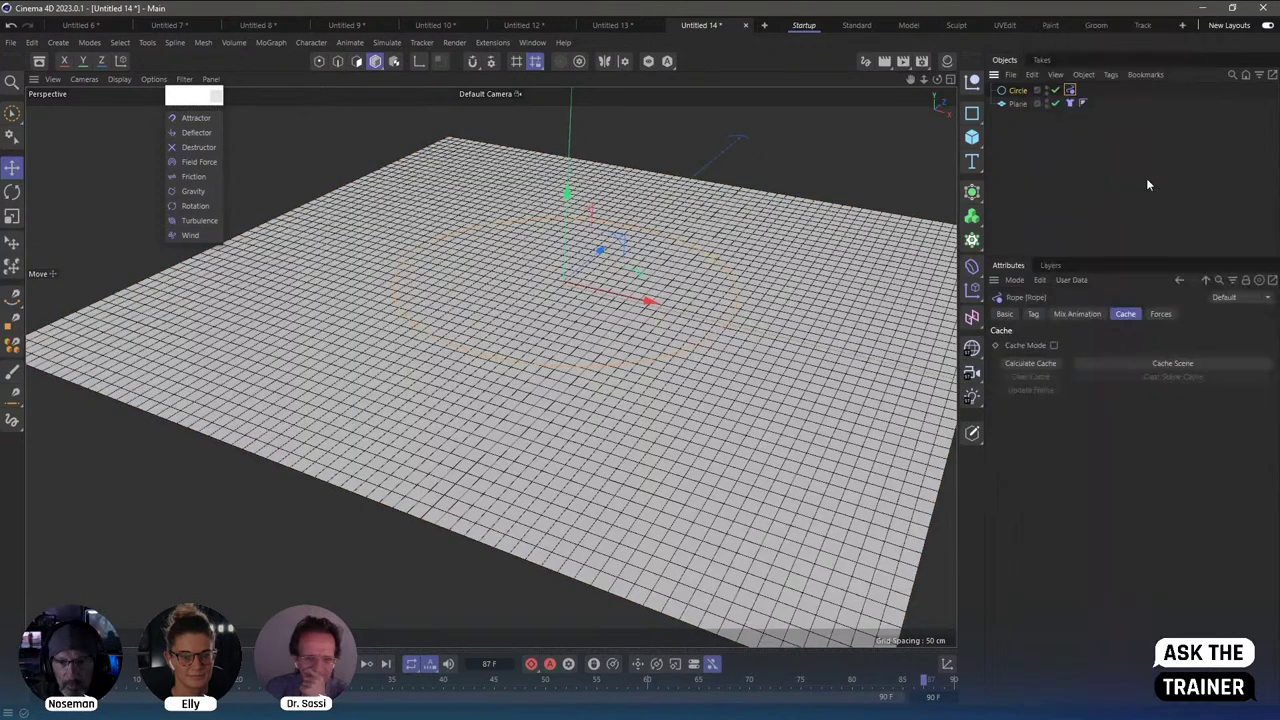
click(1027, 141)
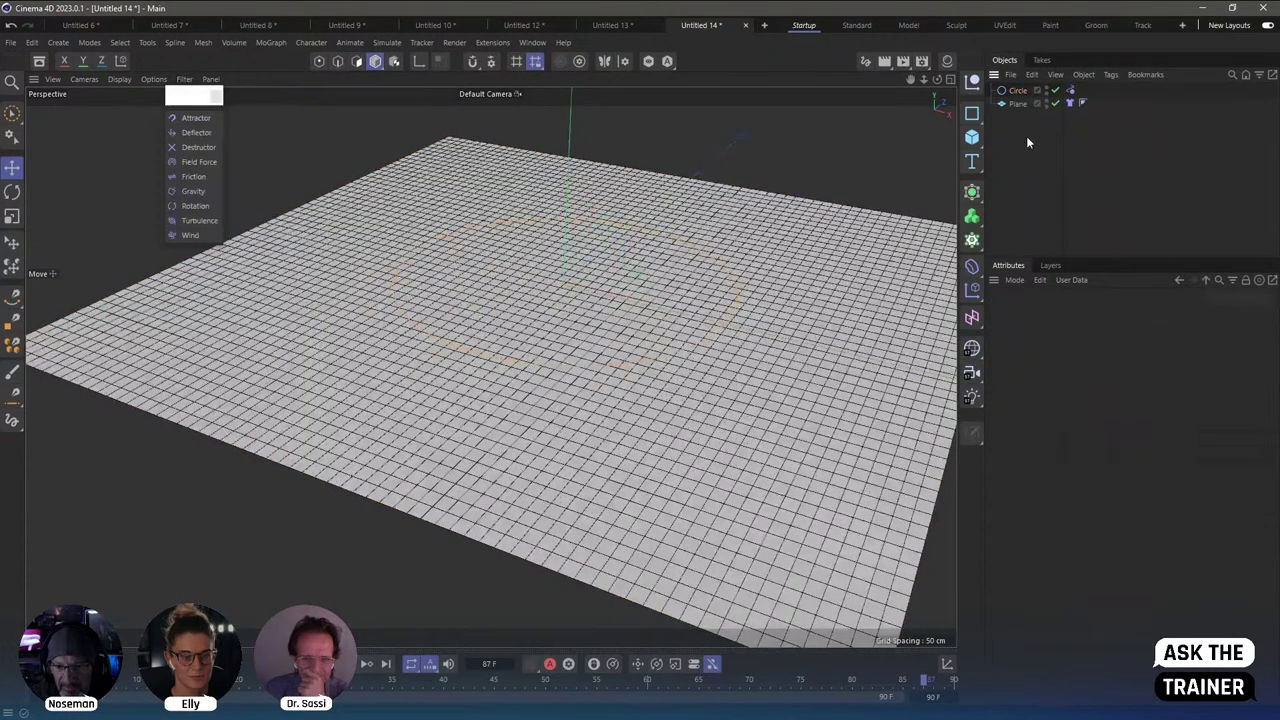
Set the Circle's display colour to Automatic with a saturated green.
click(1018, 90)
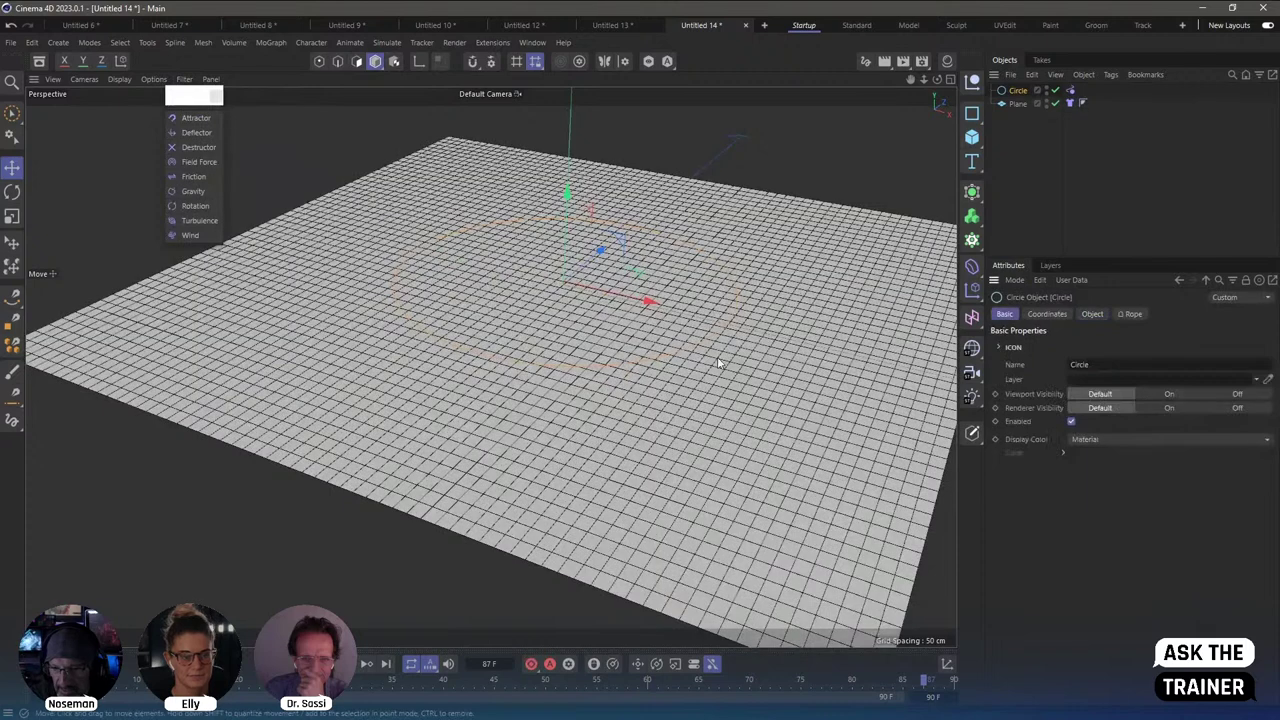
click(1090, 440)
click(1124, 496)
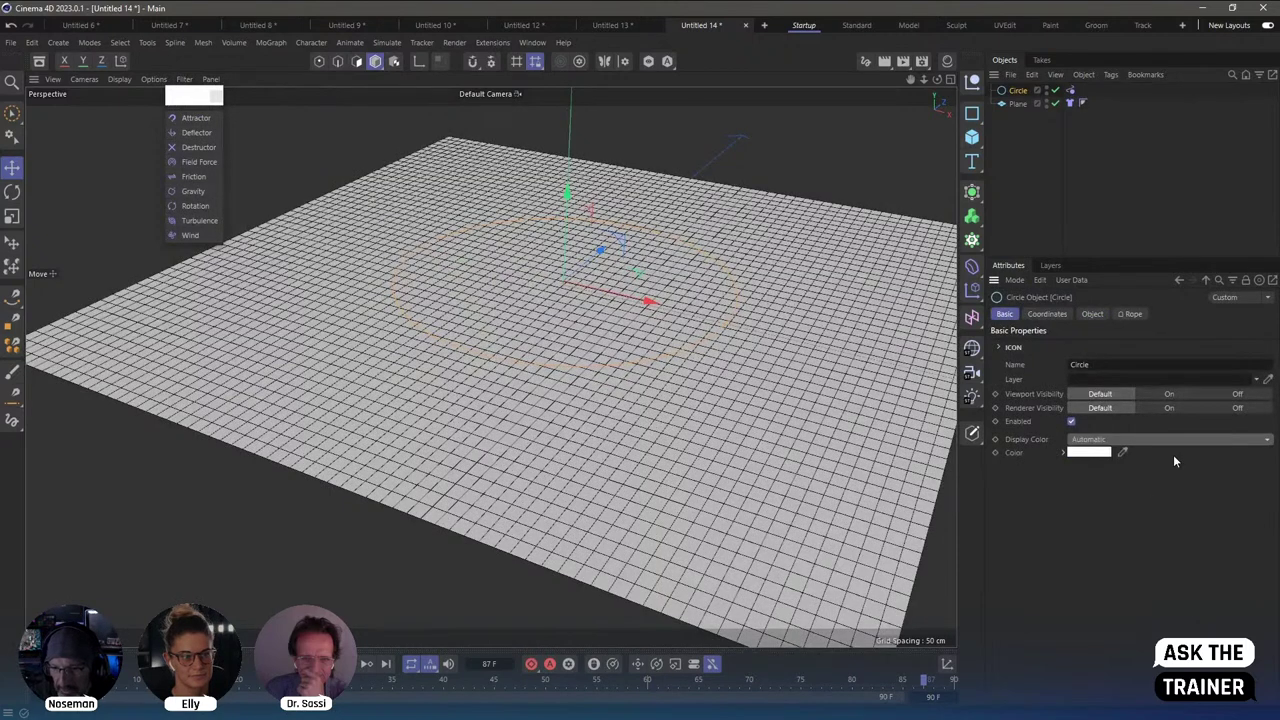
click(1105, 451)
click(1170, 487)
drag(1140, 501, 1266, 501)
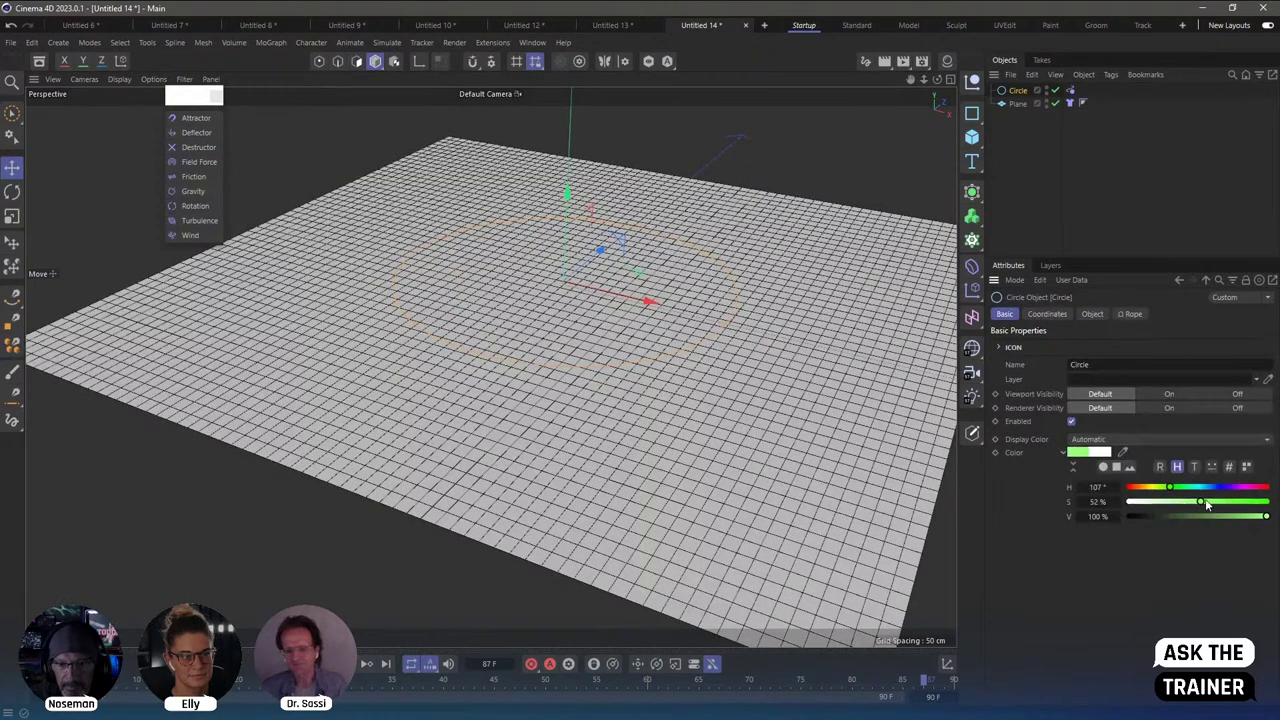
click(1020, 211)
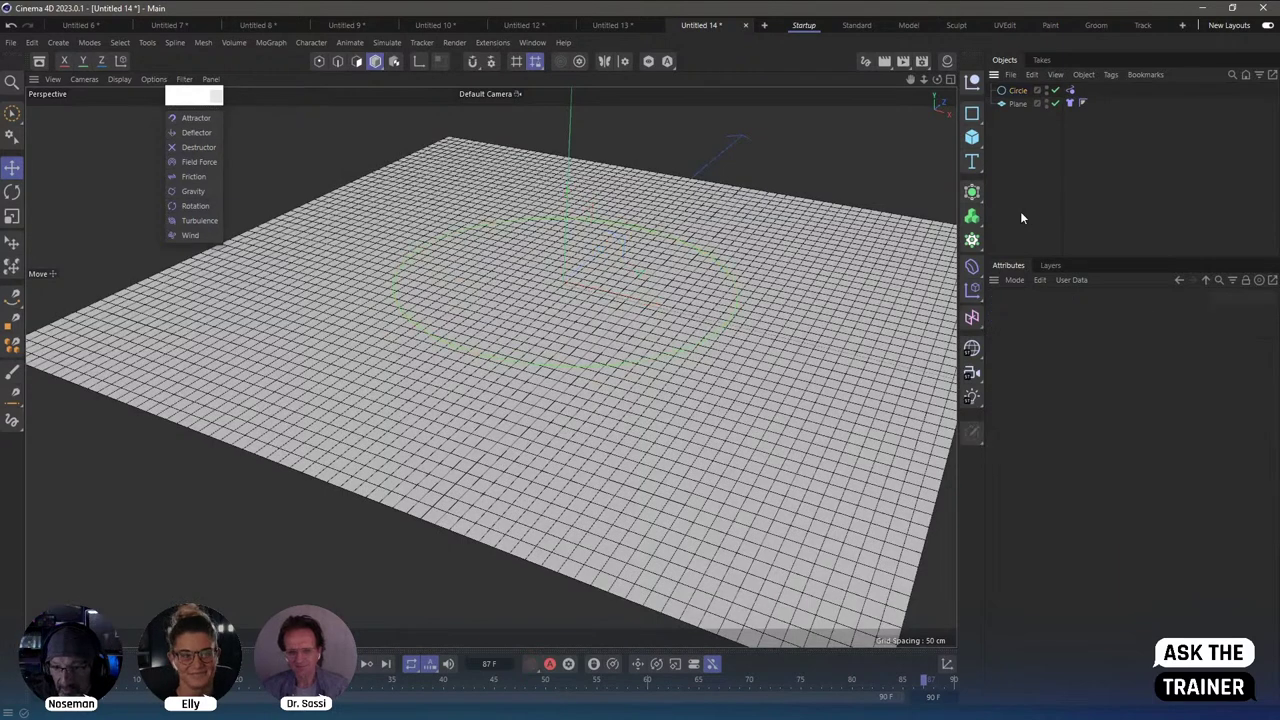
Give the Plane a dark grey Automatic display colour.
click(1018, 104)
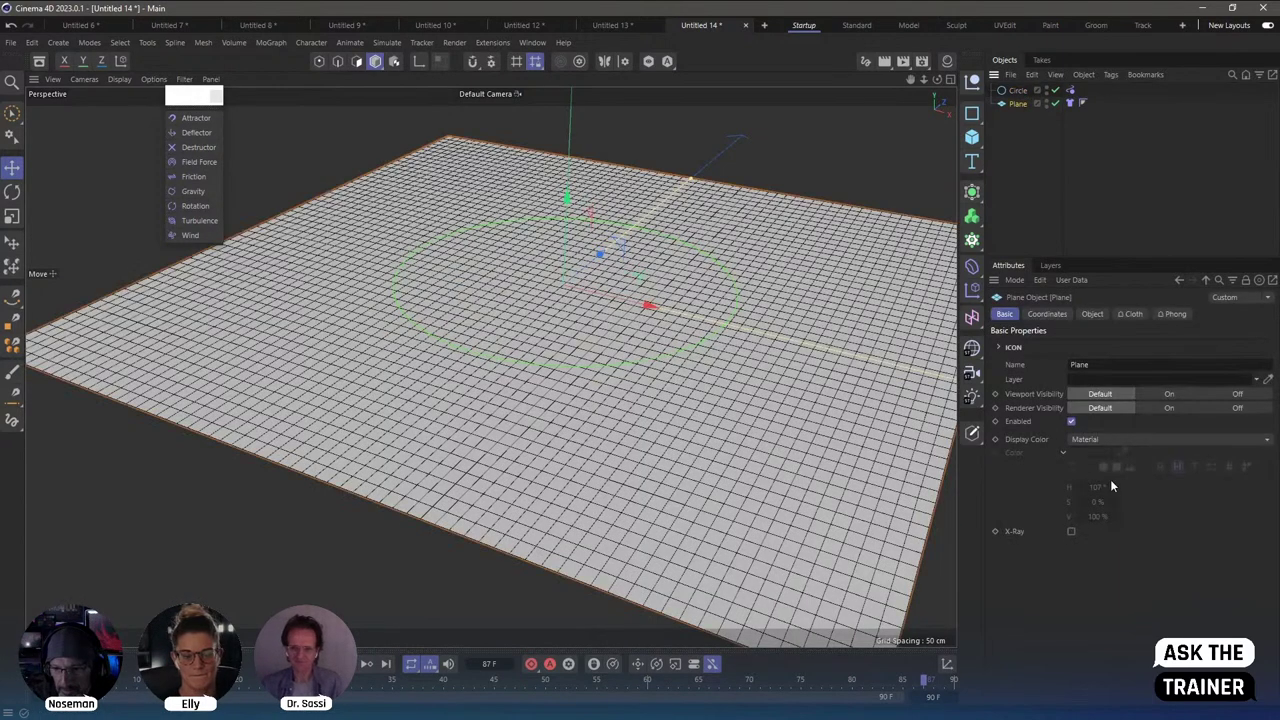
click(1110, 440)
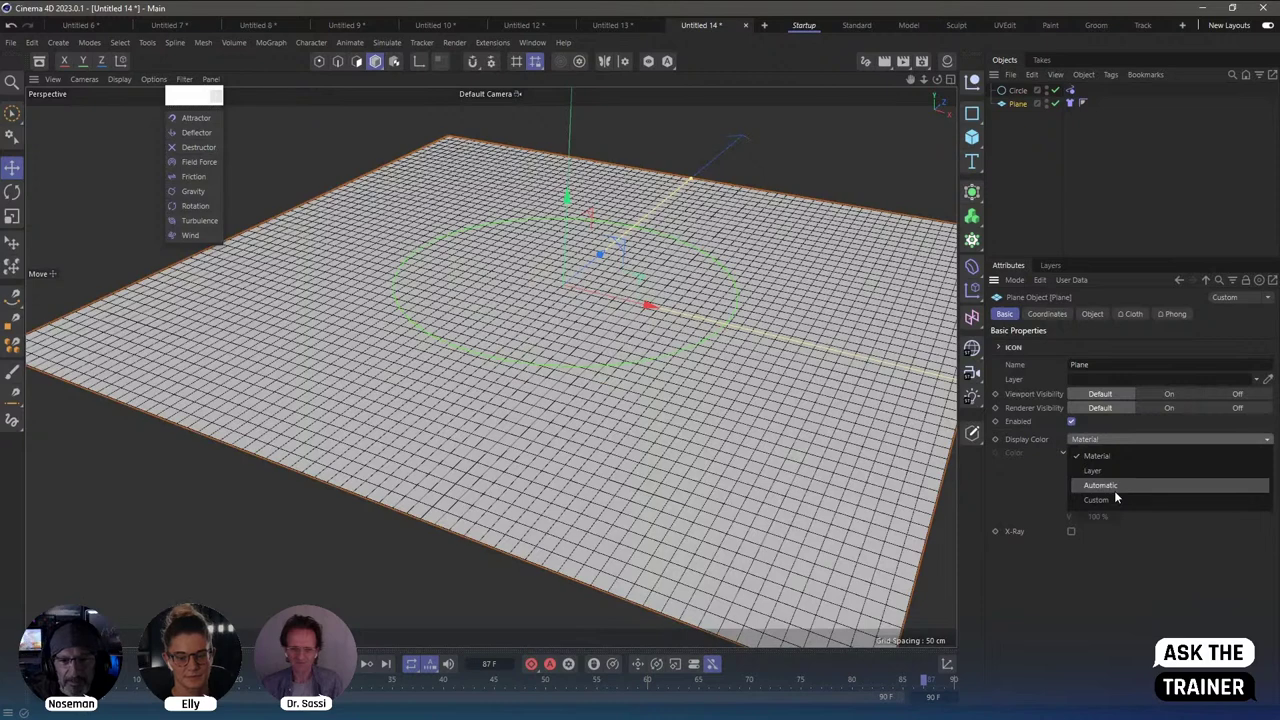
click(1115, 489)
click(1046, 198)
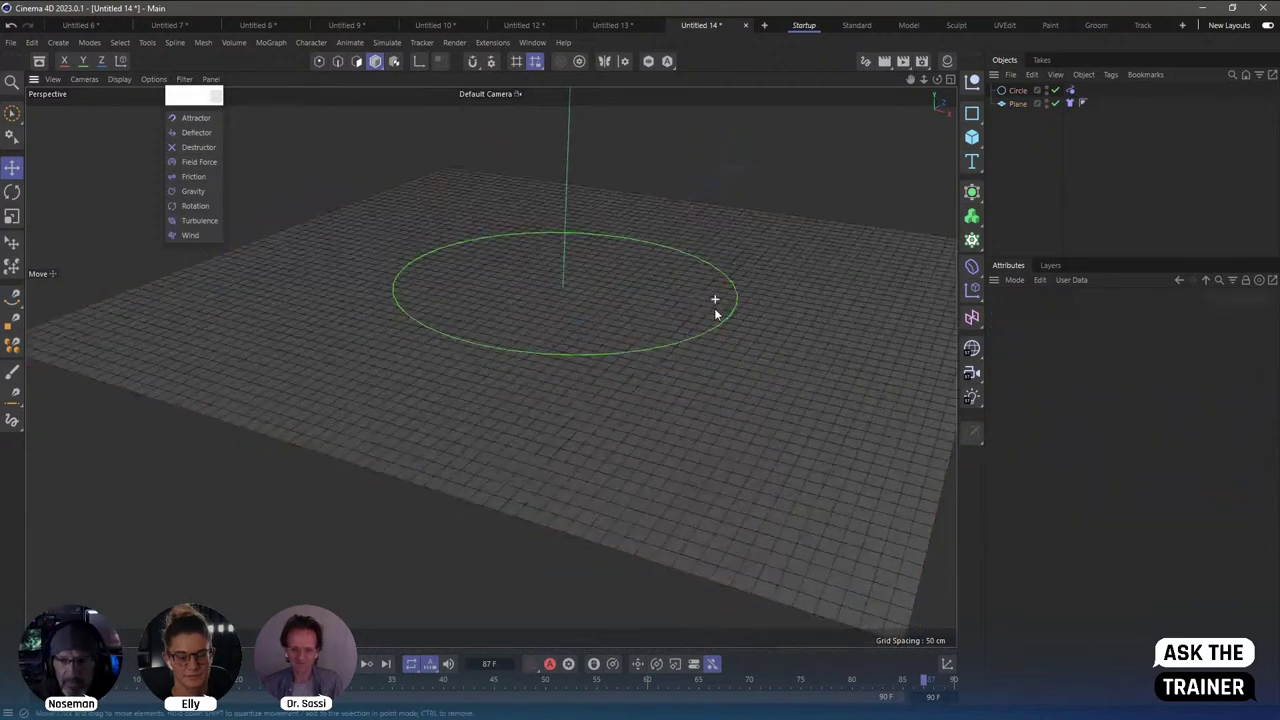
Add a Connector simulation tag to the Plane, with a 1 cm search radius and 3 max connections.
right_click(1024, 103)
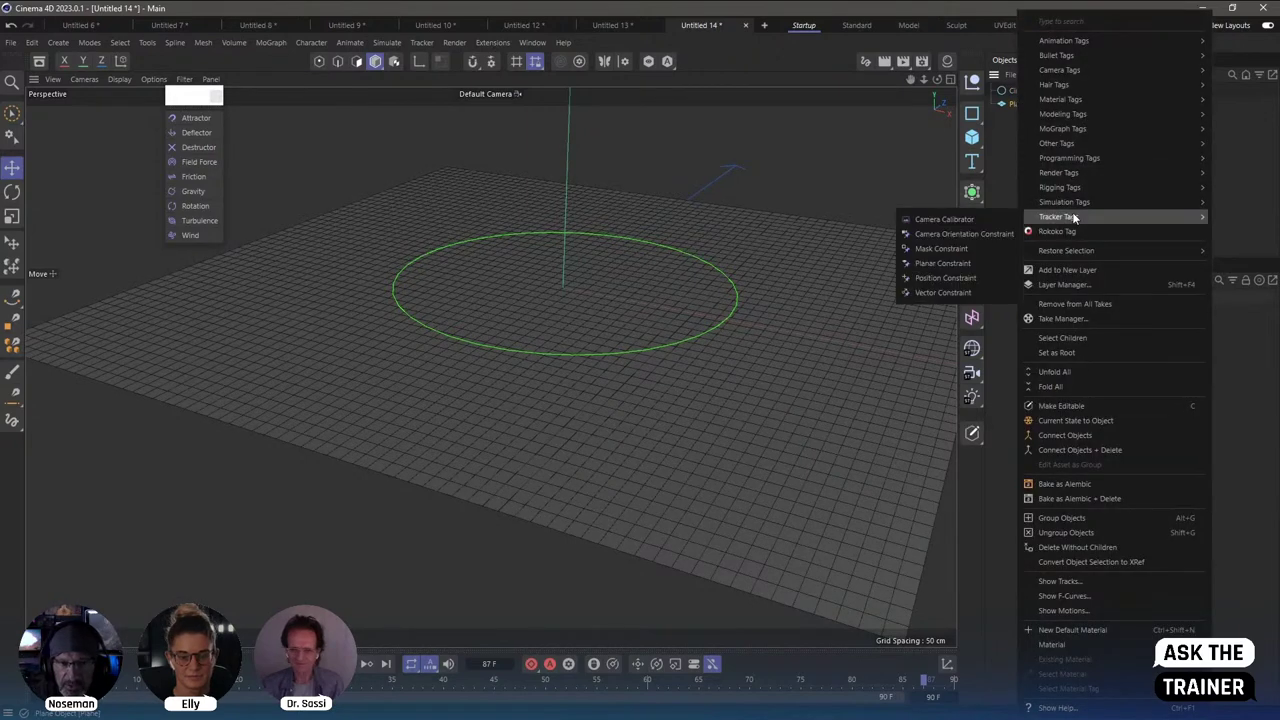
mouse_move(1064, 202)
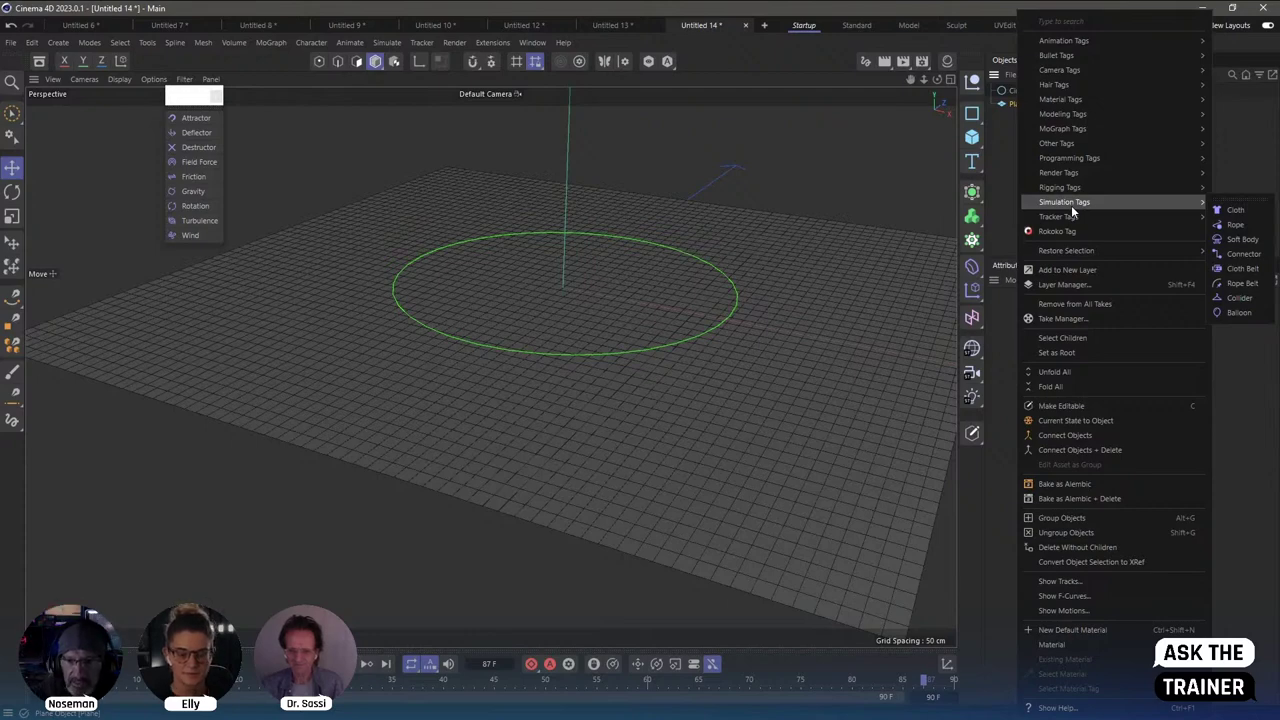
click(1240, 254)
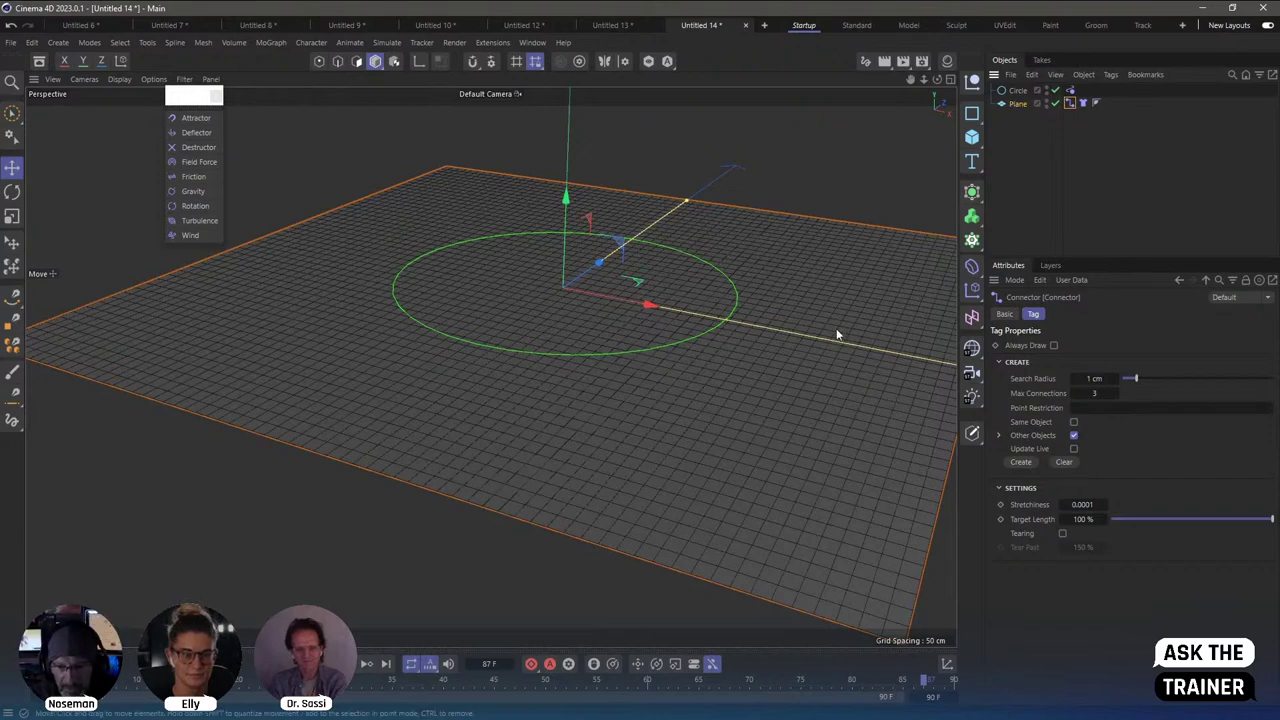
mouse_move(830, 317)
alt+mouse_down()
mouse_move(806, 327)
mouse_move(690, 235)
alt+mouse_up()
In the four-view layout, create Connector links between the Circle and the Plane.
key(F5)
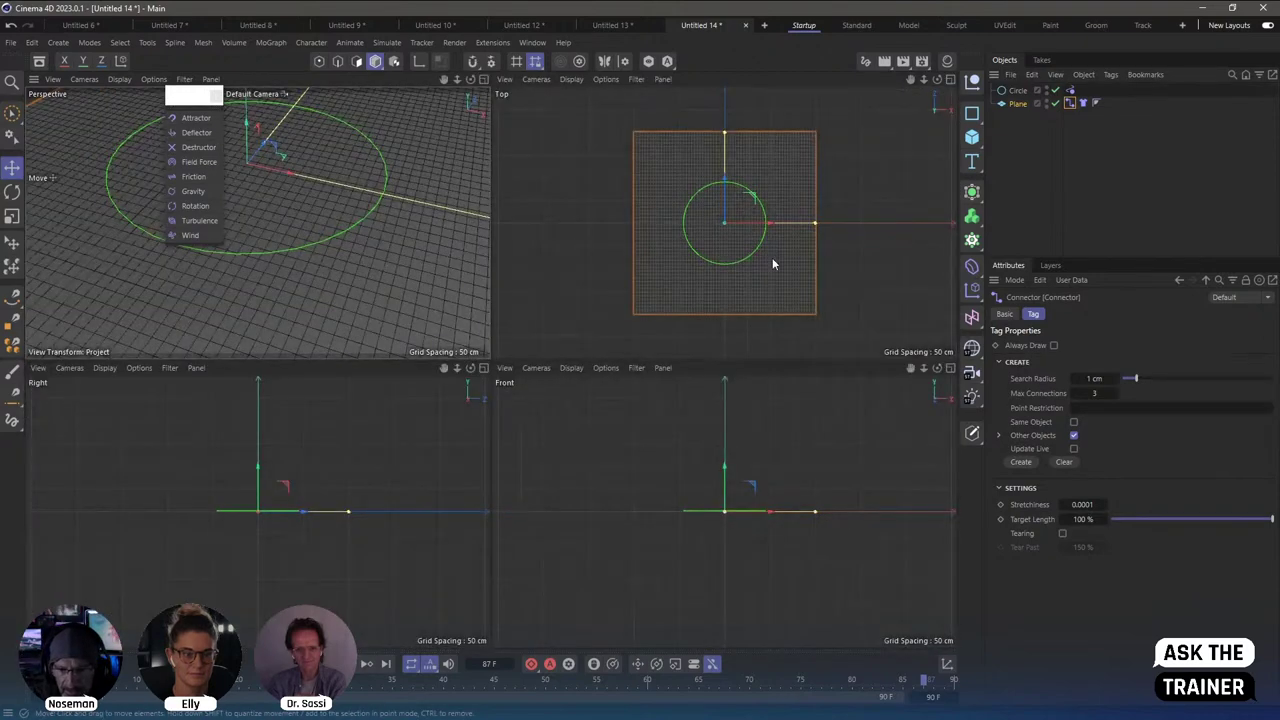
scroll(747, 516, up, 5)
mouse_move(886, 478)
alt+middle_down()
mouse_move(872, 449)
mouse_move(621, 503)
alt+middle_up()
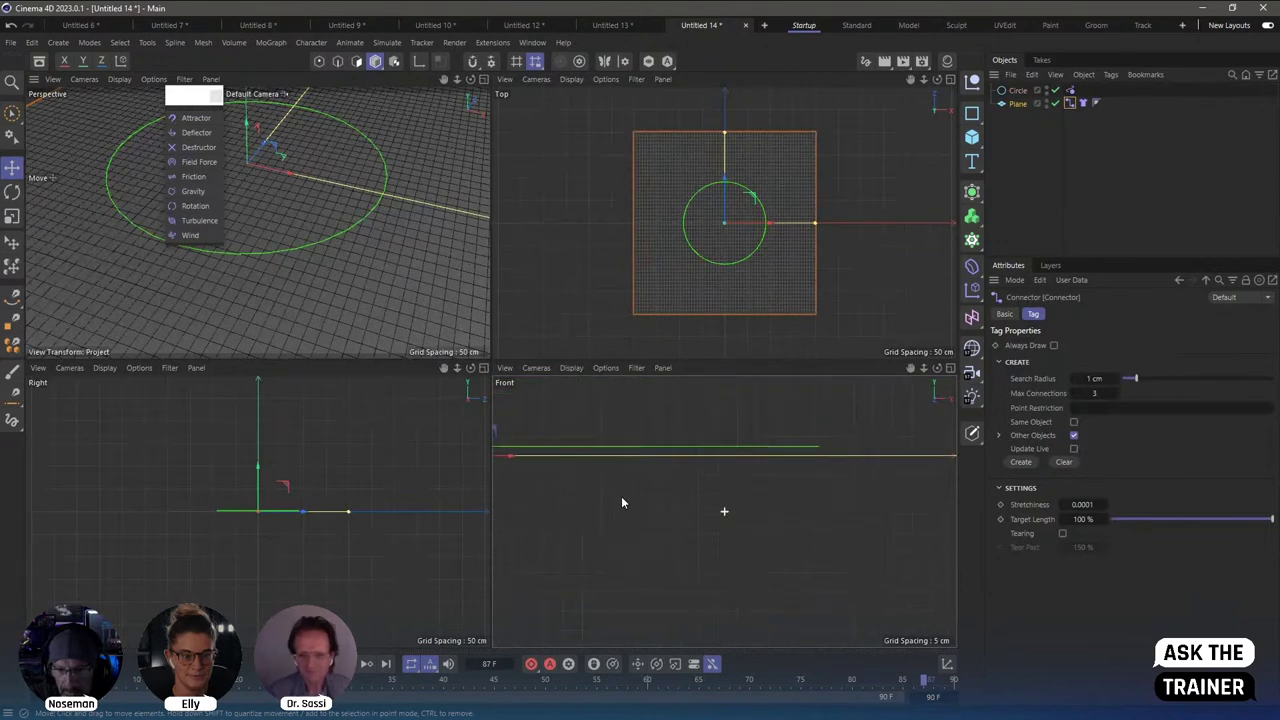
scroll(820, 451, up, 3)
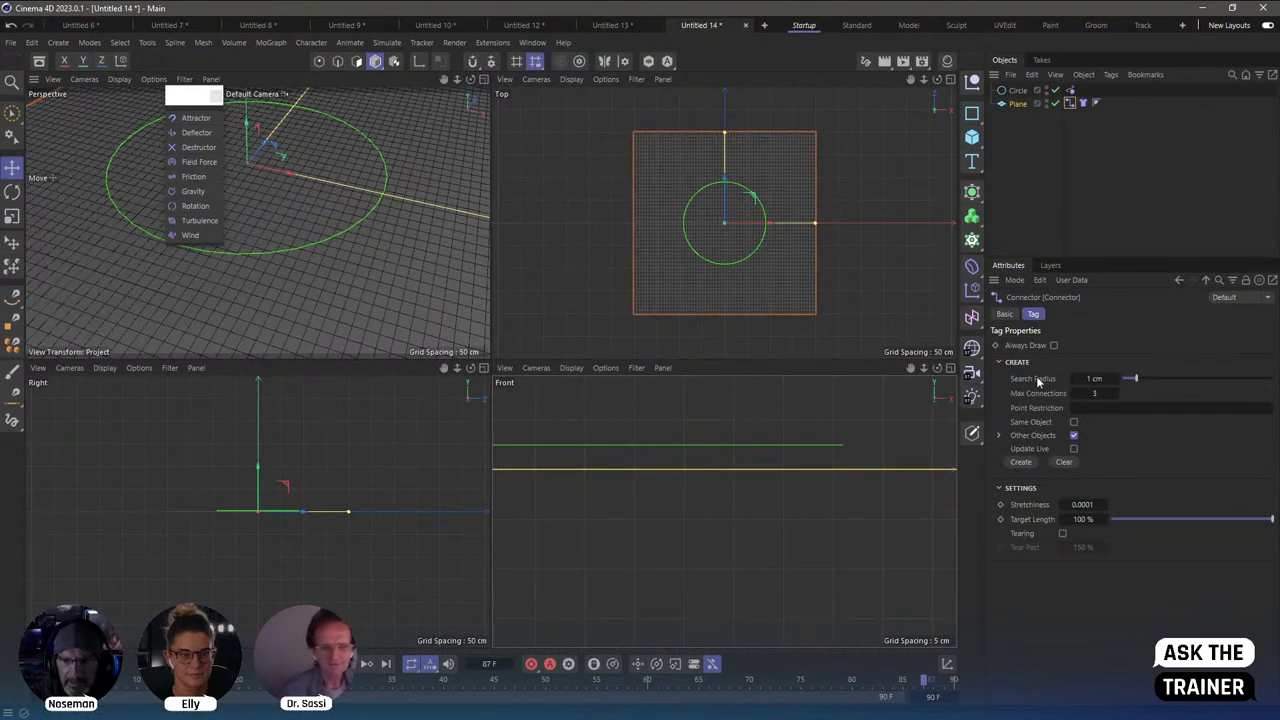
click(1021, 462)
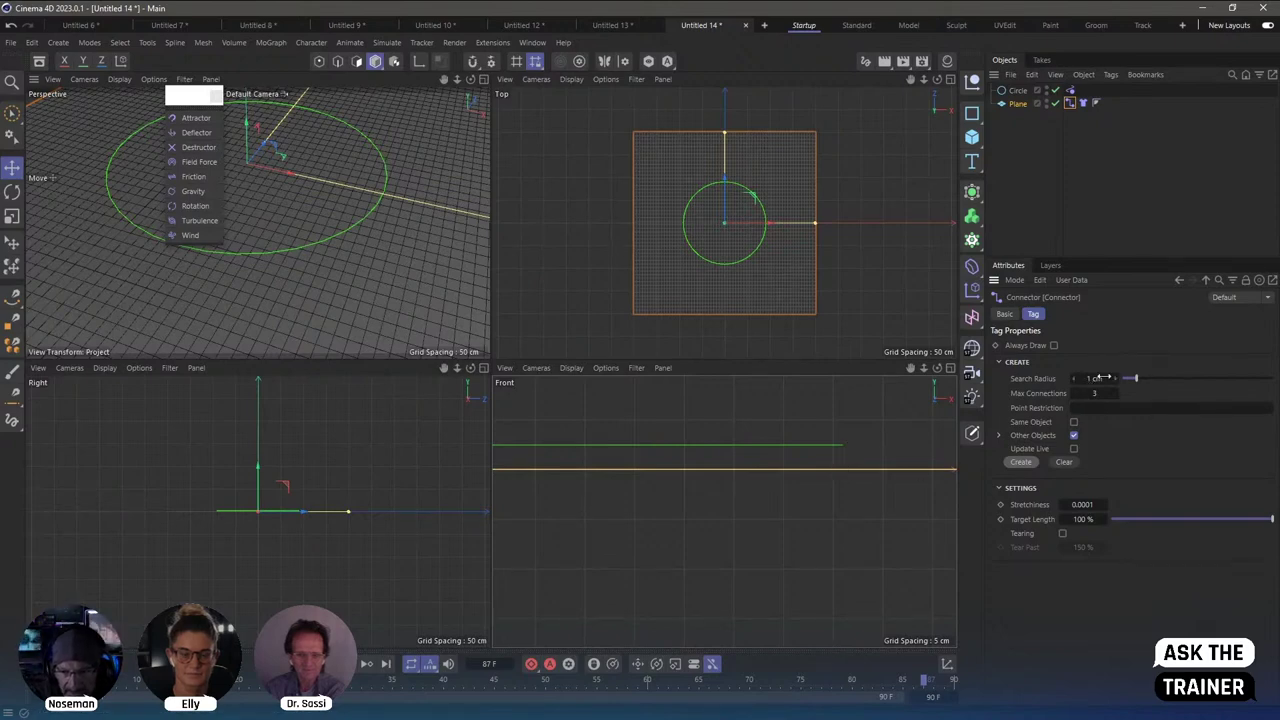
Raise the Connector search radius to 3.48 cm and enable Update Live.
drag(1104, 378, 1114, 378)
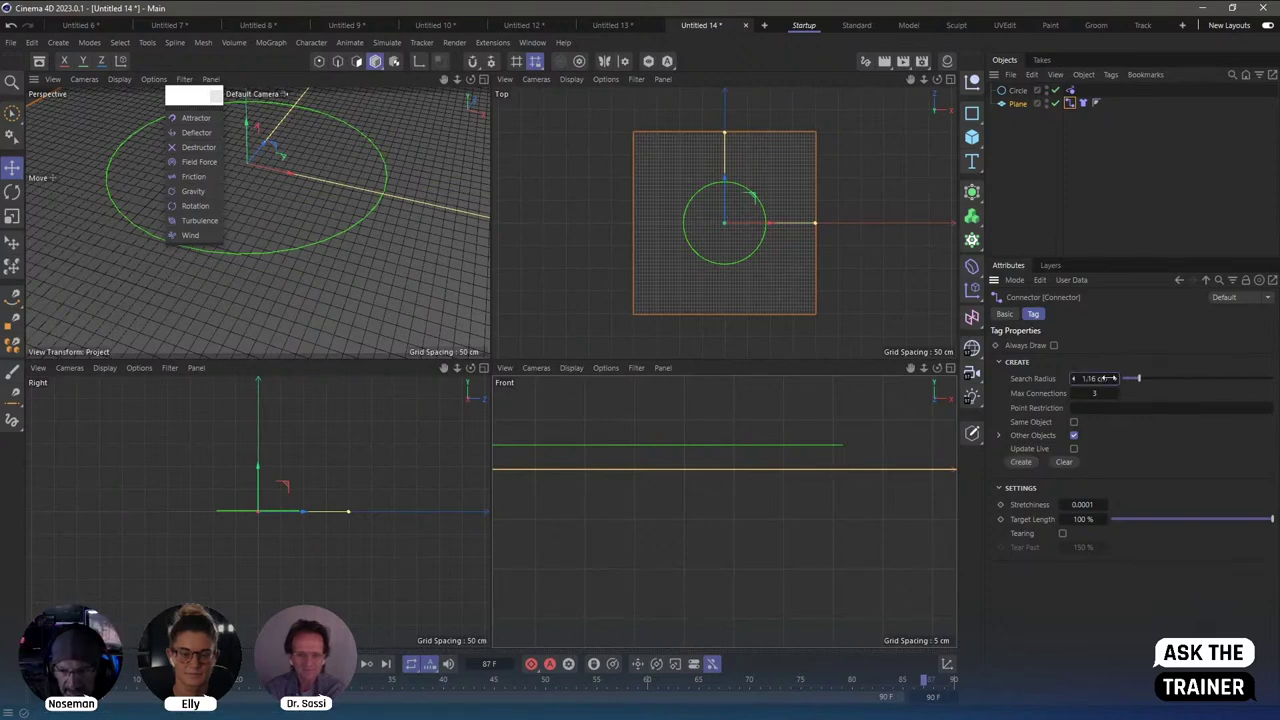
click(1074, 449)
mouse_move(1134, 378)
mouse_down()
mouse_move(1170, 384)
mouse_move(1141, 378)
mouse_up()
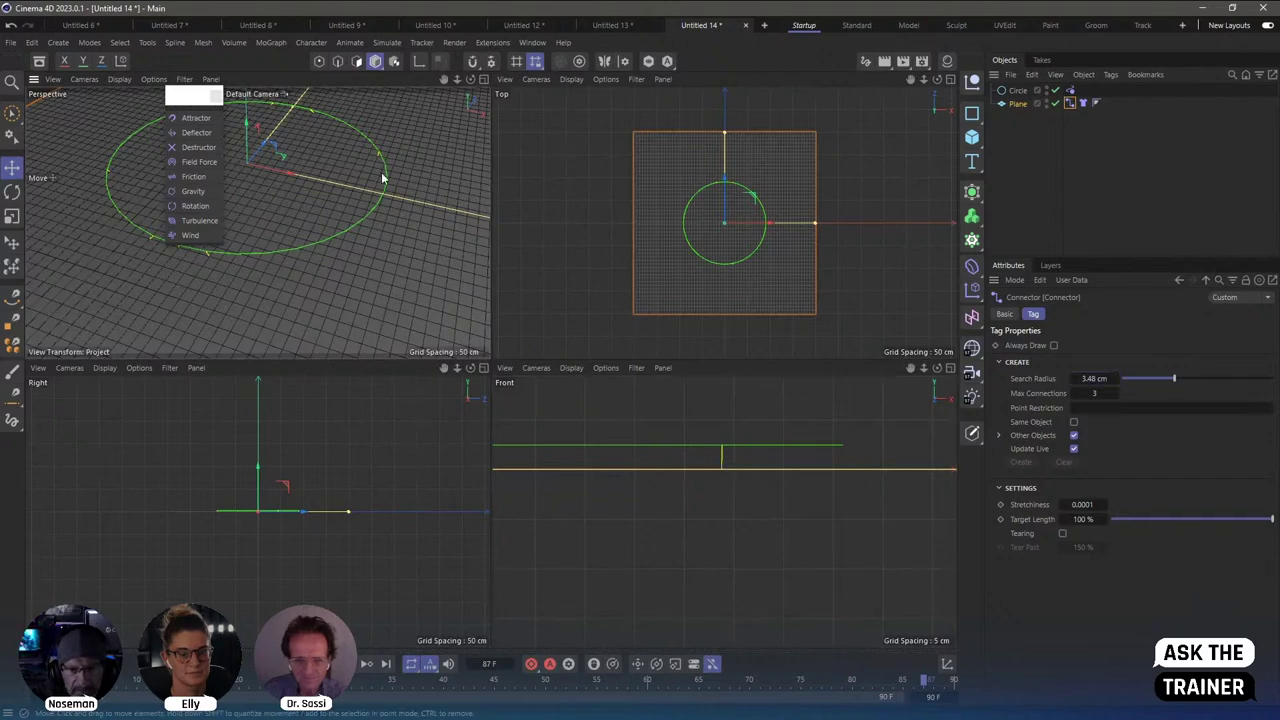
mouse_move(381, 172)
alt+mouse_down()
mouse_move(428, 193)
mouse_move(426, 215)
alt+mouse_up()
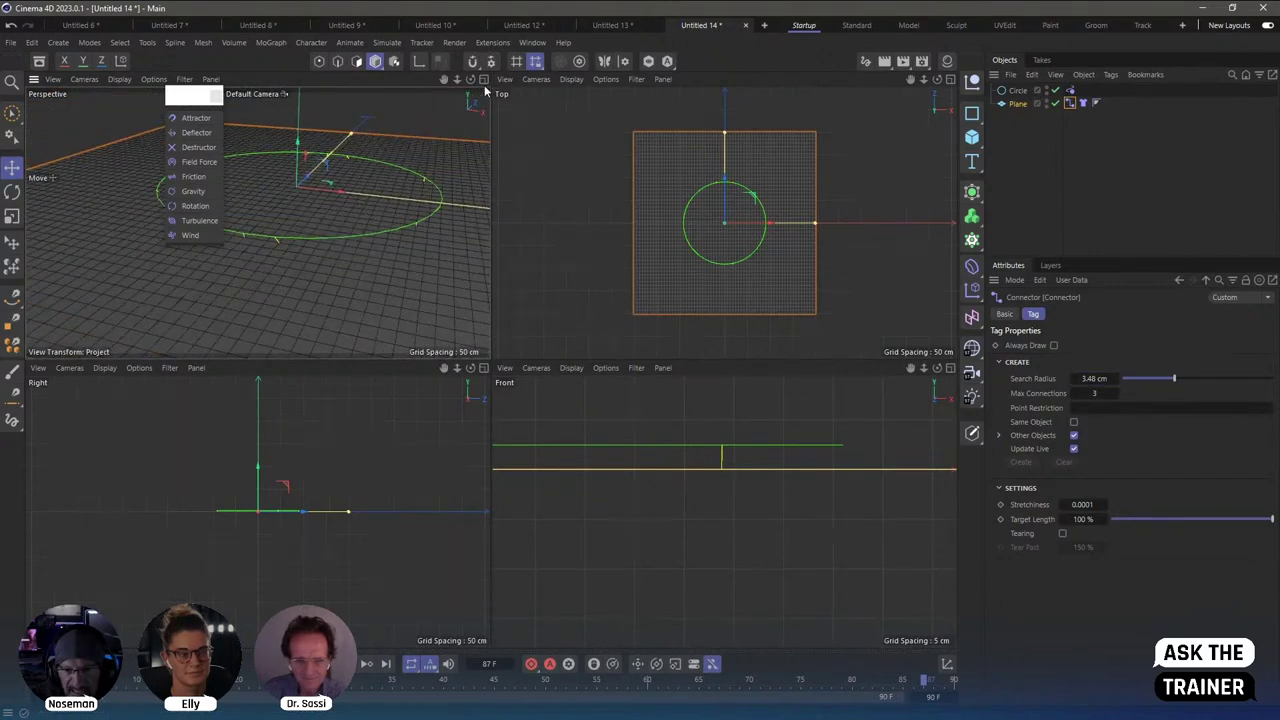
middle_click(426, 215)
mouse_move(640, 287)
alt+mouse_down()
mouse_move(717, 336)
mouse_move(674, 363)
alt+mouse_up()
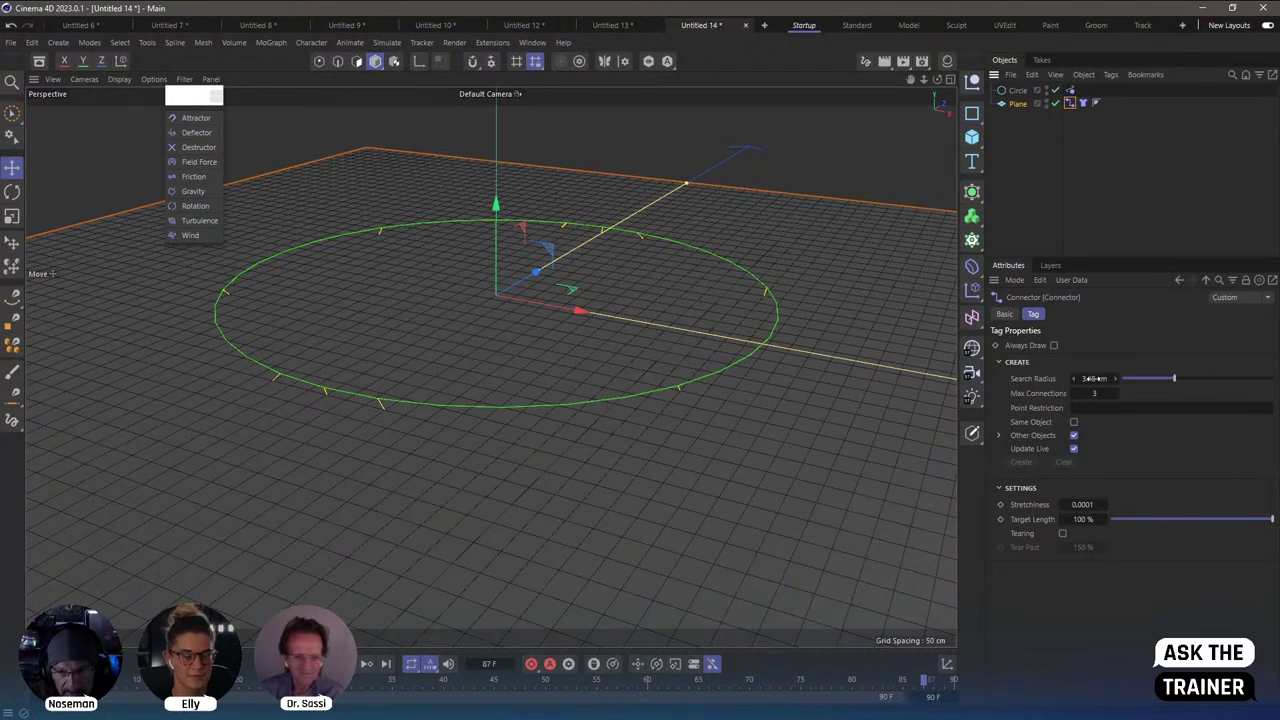
Widen the Plane's Connector search radius to 4.29 cm, then deselect to view the scene.
mouse_move(1095, 378)
mouse_down()
mouse_move(1173, 378)
mouse_move(1110, 378)
mouse_move(1127, 377)
mouse_up()
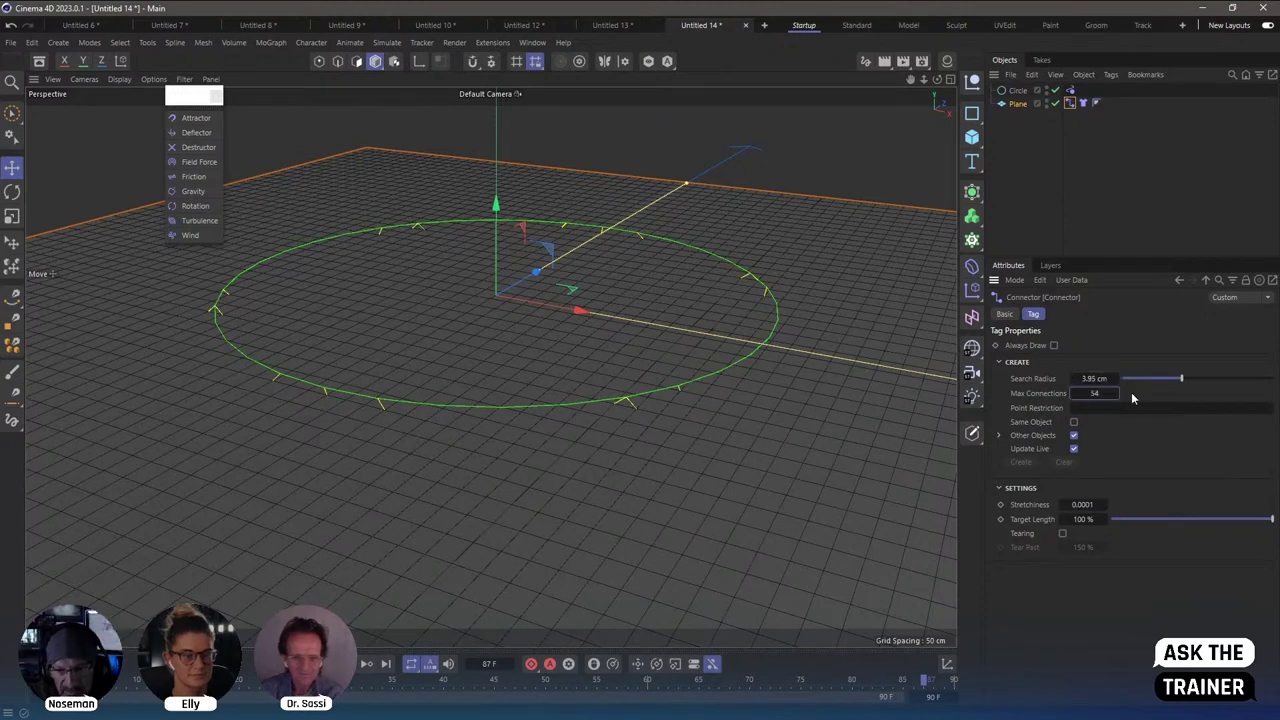
drag(1097, 378, 1109, 393)
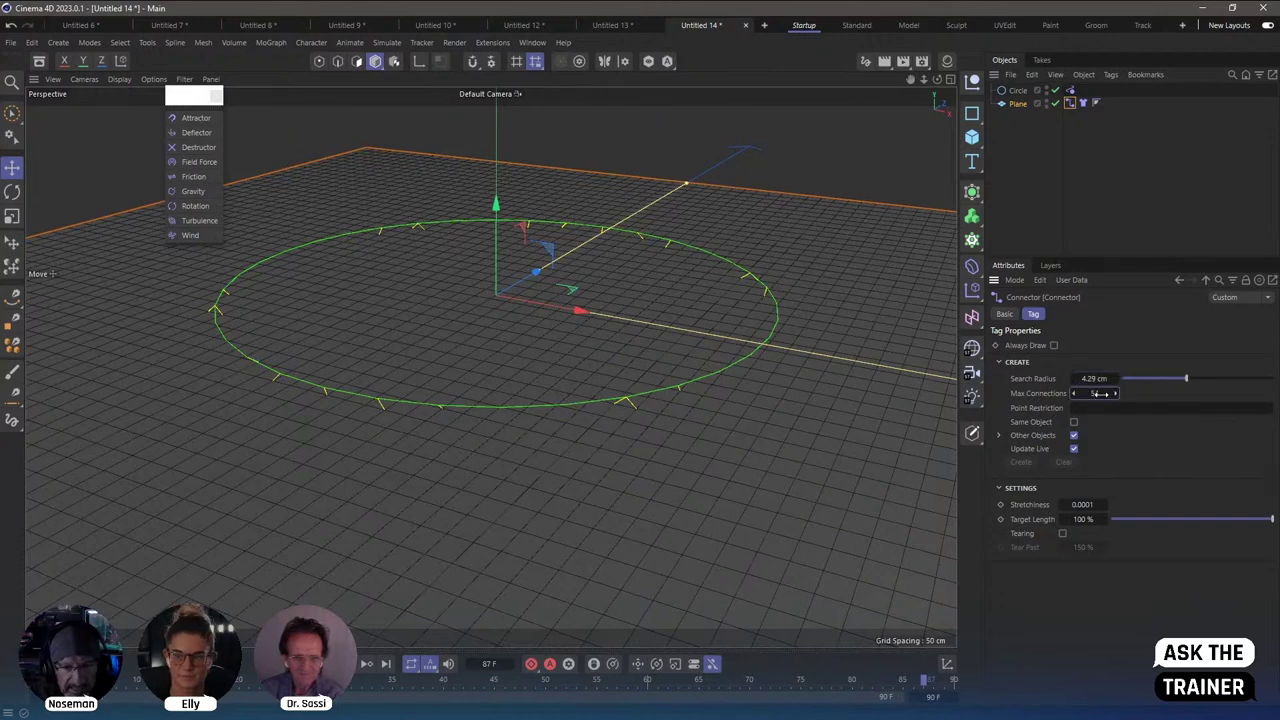
click(1036, 204)
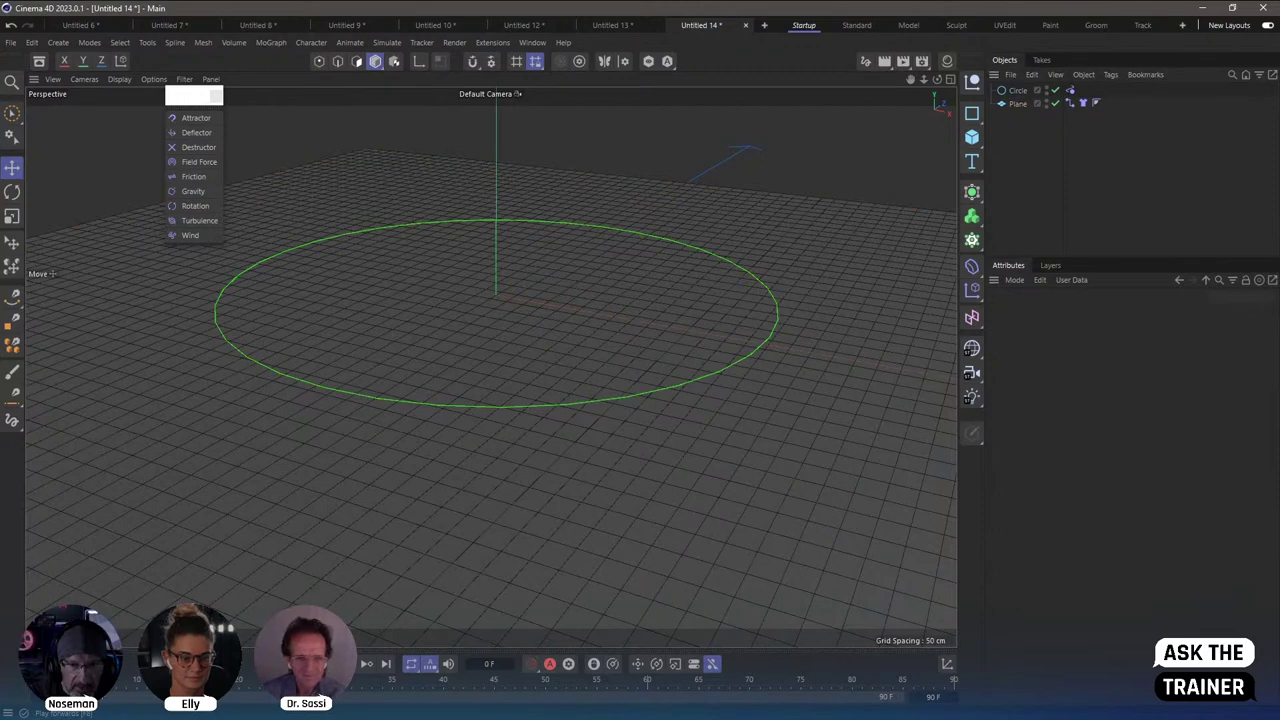
Enable With Pins in the Circle's Rope tag Mix Animation settings, at 100% influence.
click(309, 664)
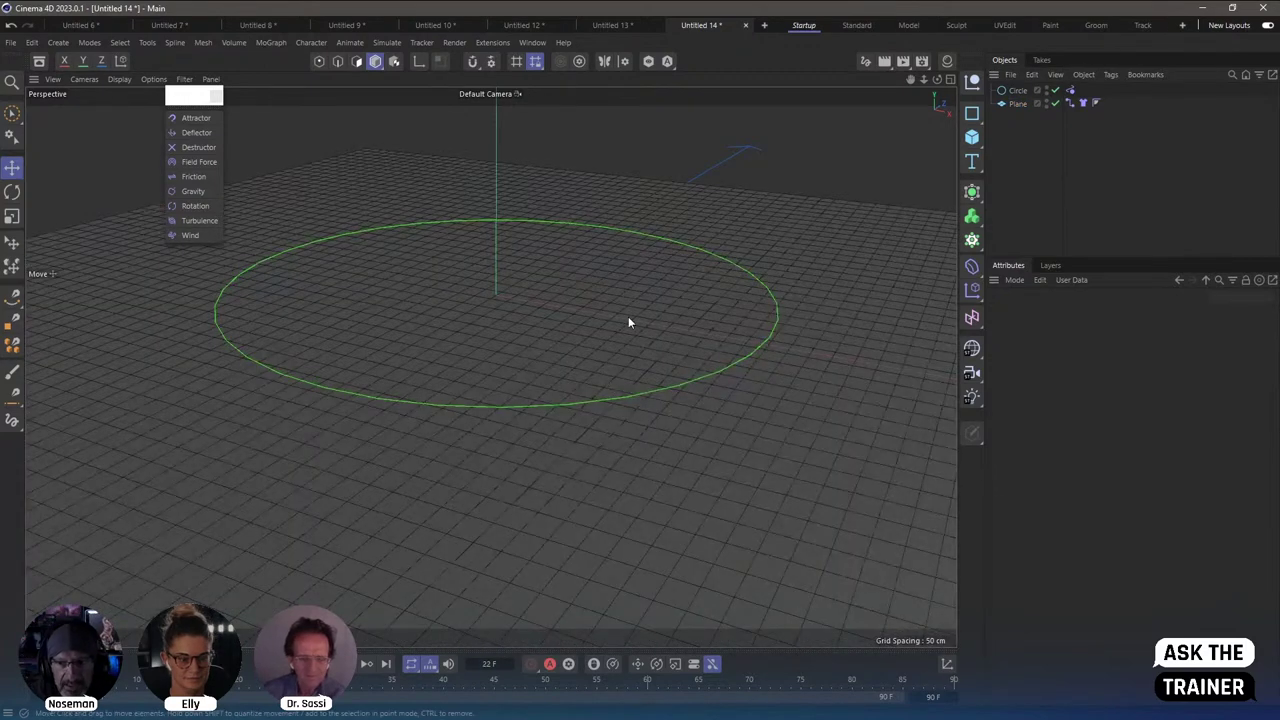
click(1020, 90)
click(1070, 90)
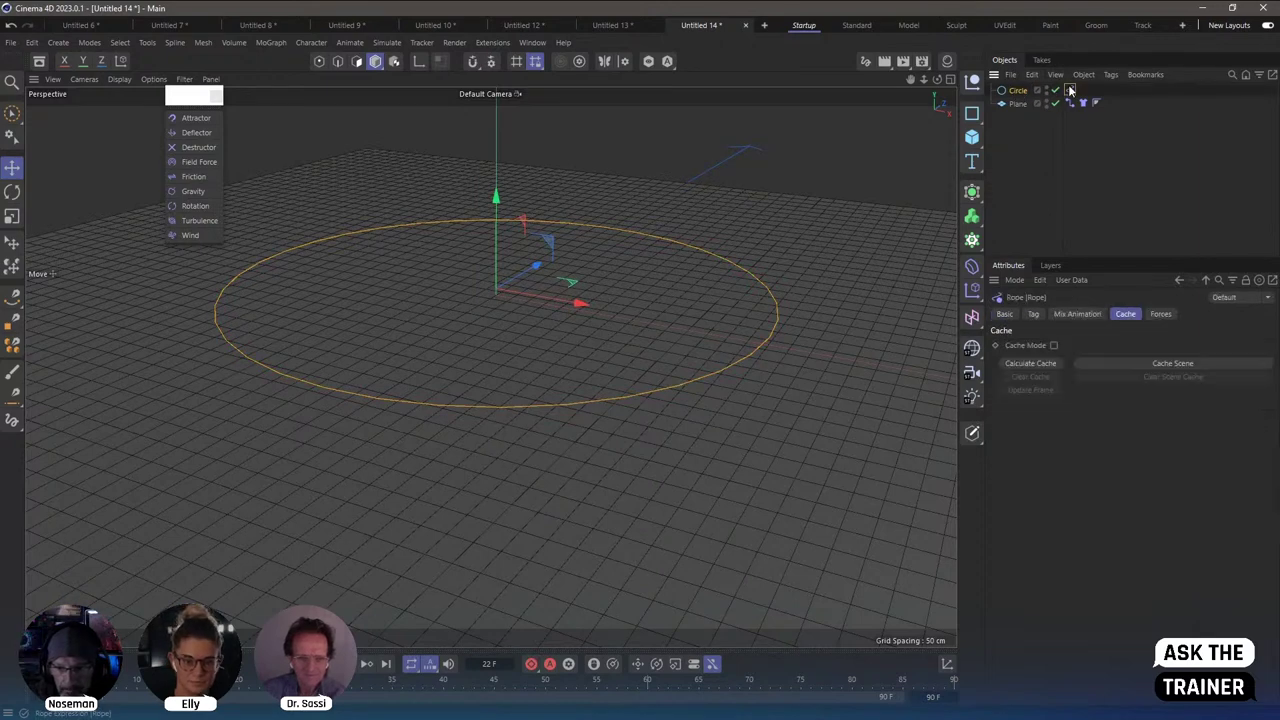
click(1160, 314)
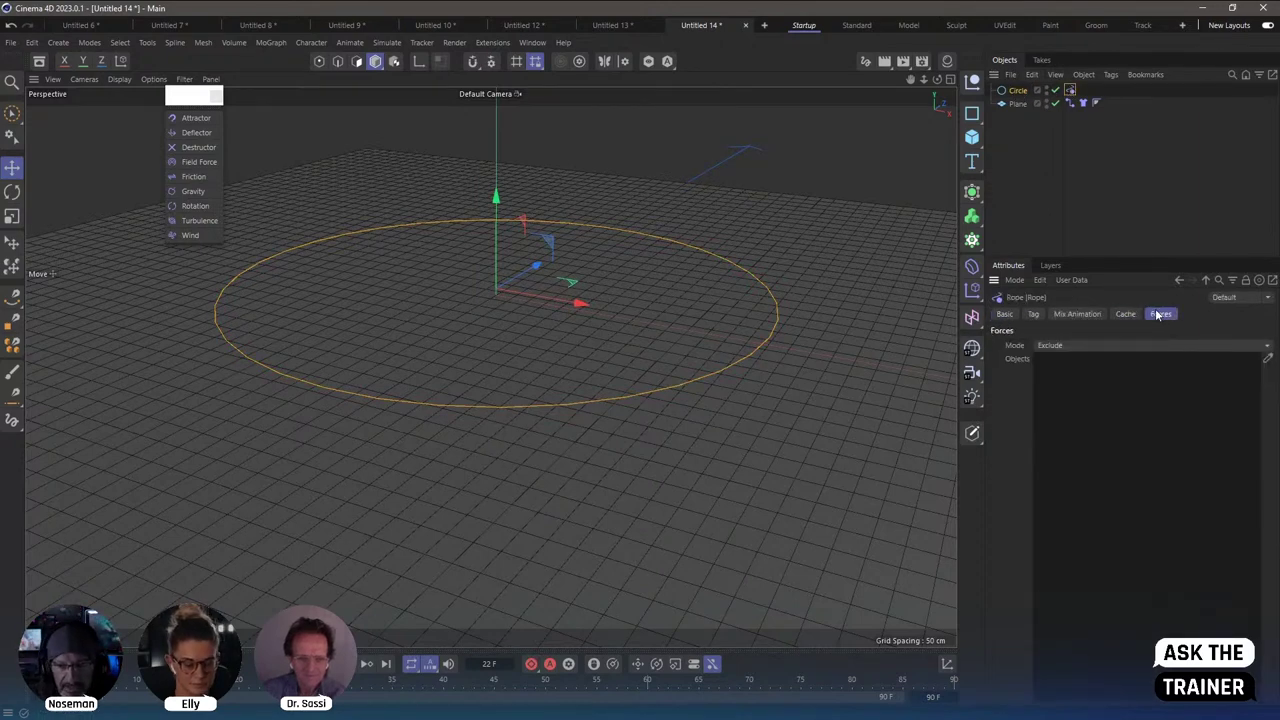
click(1082, 314)
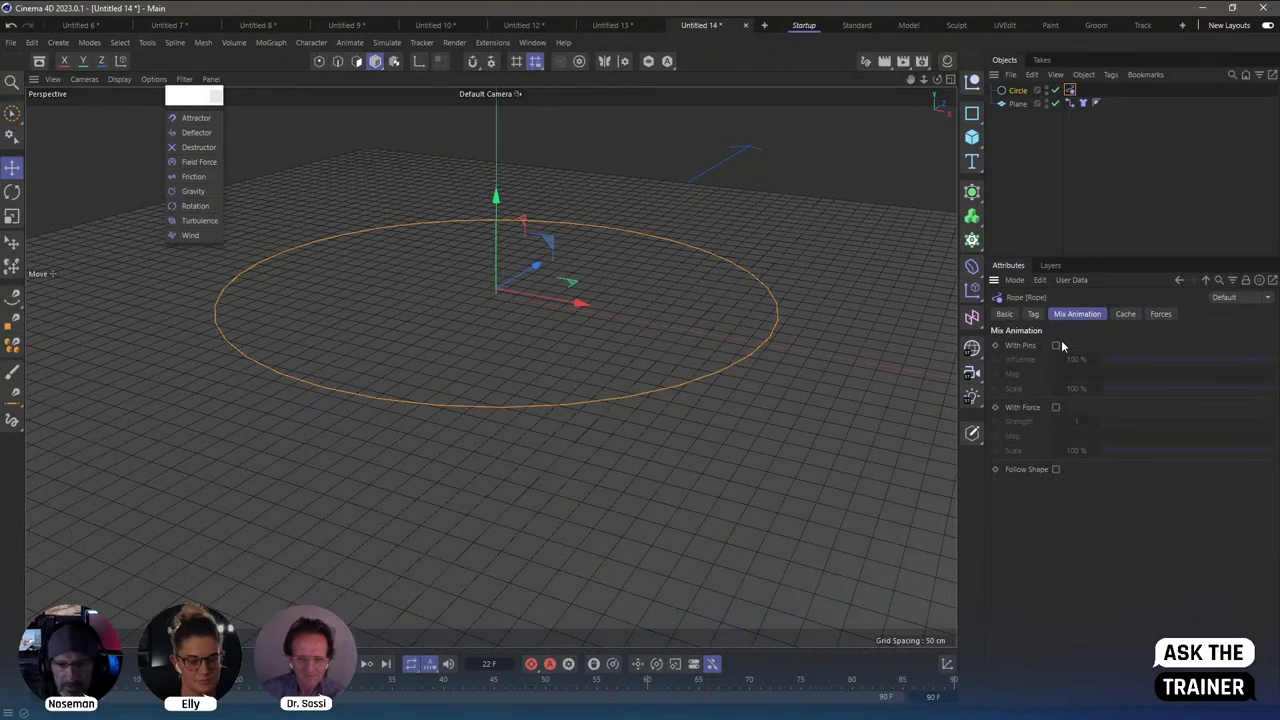
click(1056, 345)
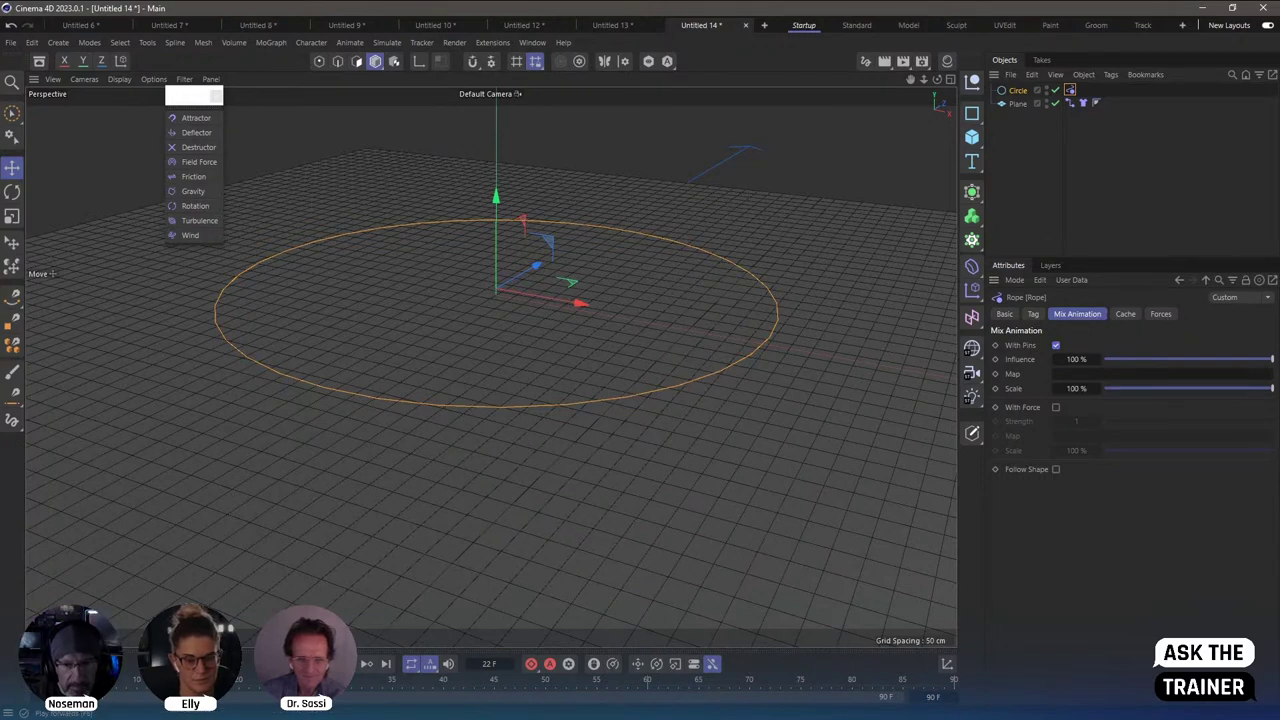
Play the cloth simulation and orbit around the draped cloth.
key(F8)
mouse_move(590, 449)
alt+mouse_down()
mouse_move(627, 376)
mouse_move(596, 475)
mouse_move(570, 394)
alt+mouse_up()
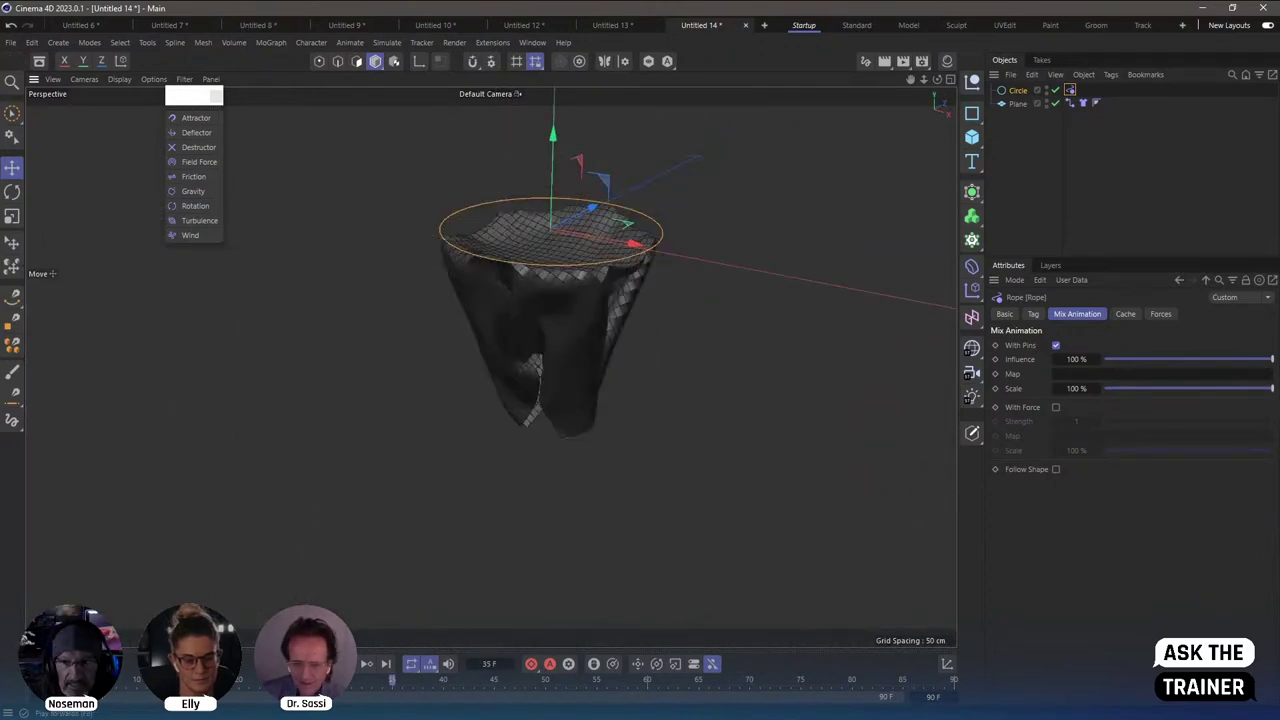
click(1070, 104)
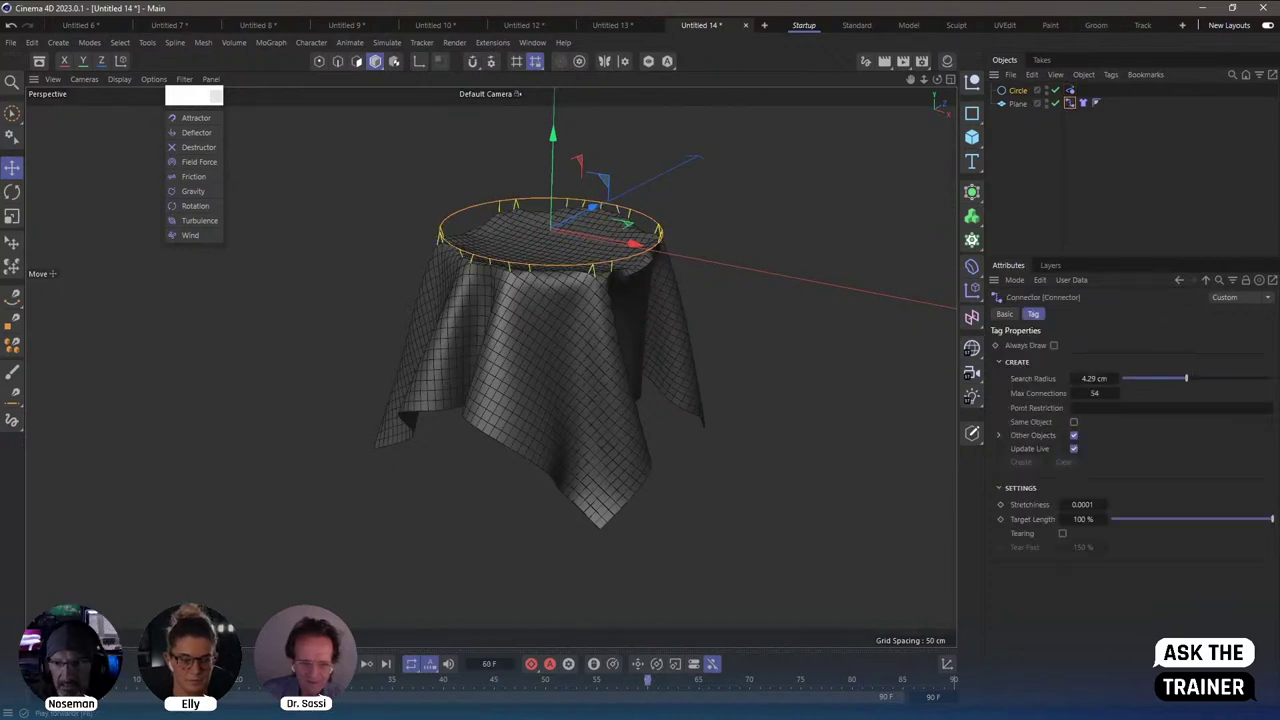
Set the Plane's Width Segments and Height Segments to 100 each.
click(1018, 104)
click(1092, 314)
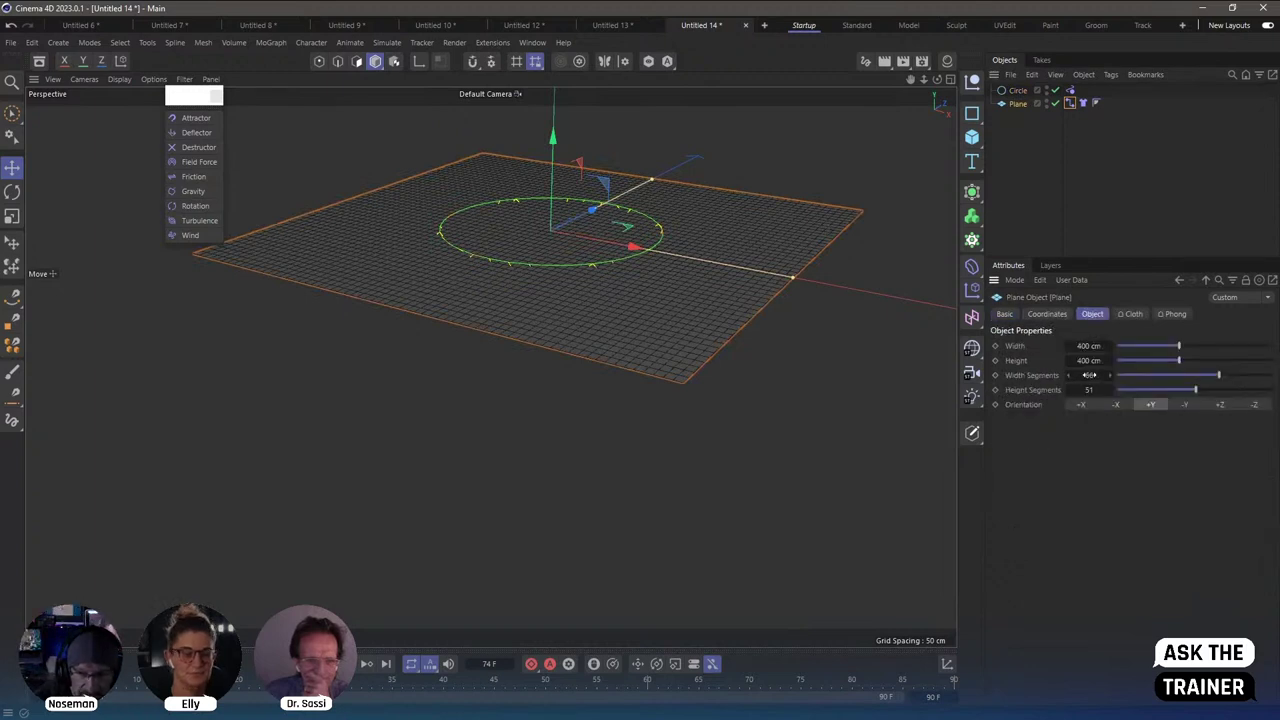
double_click(1089, 375)
text(100)
key(Tab)
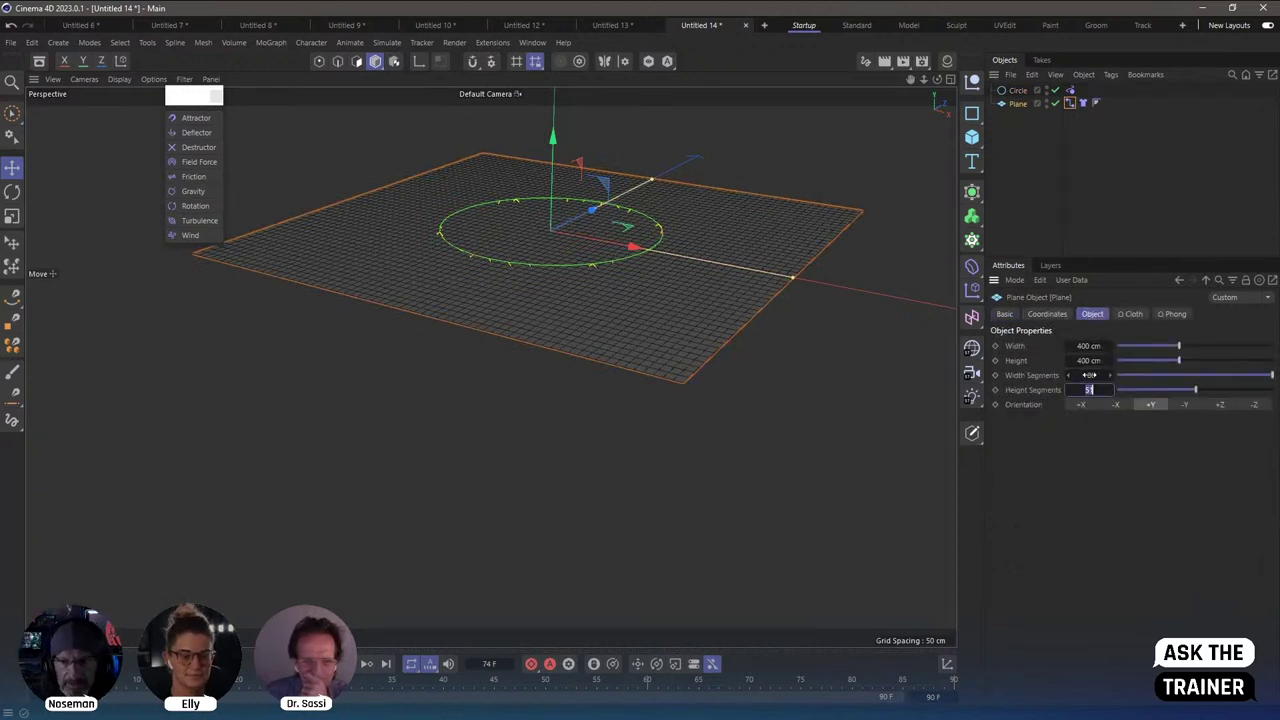
text(100)
key(Return)
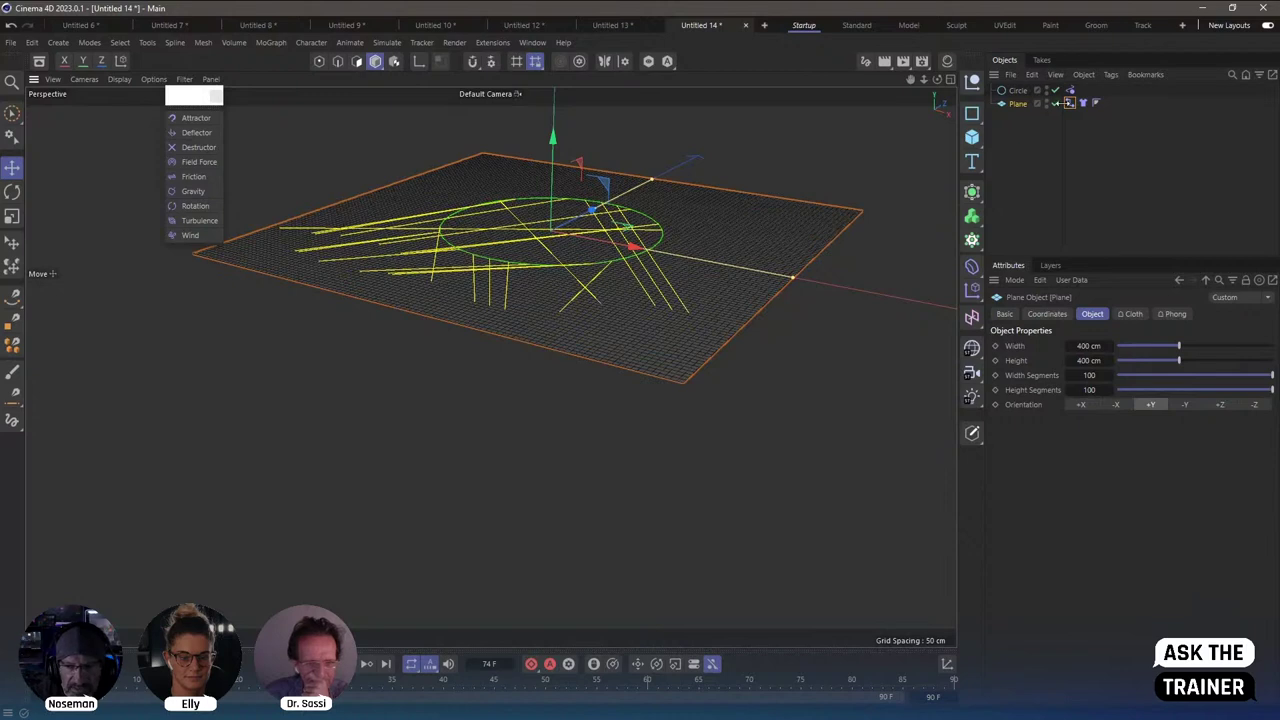
Toggle Update Live on the Connector tag and raise the Circle's point count to 40.
click(1069, 103)
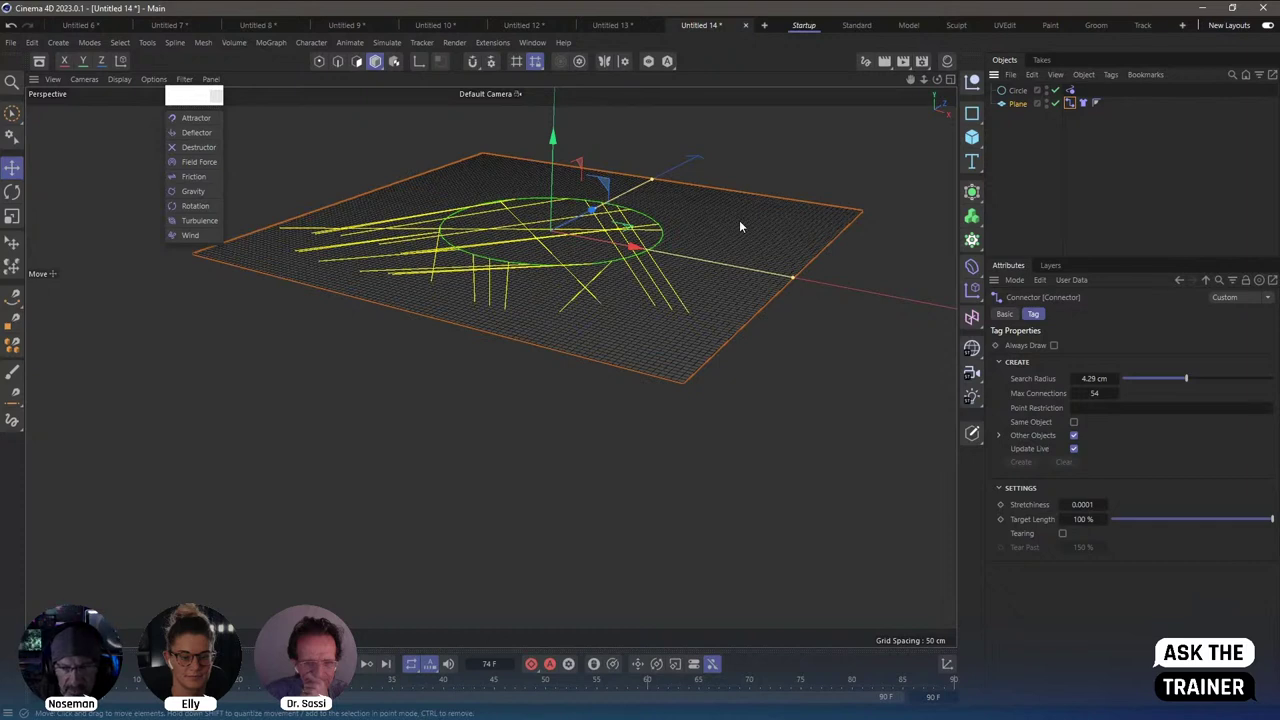
click(1074, 450)
click(1074, 449)
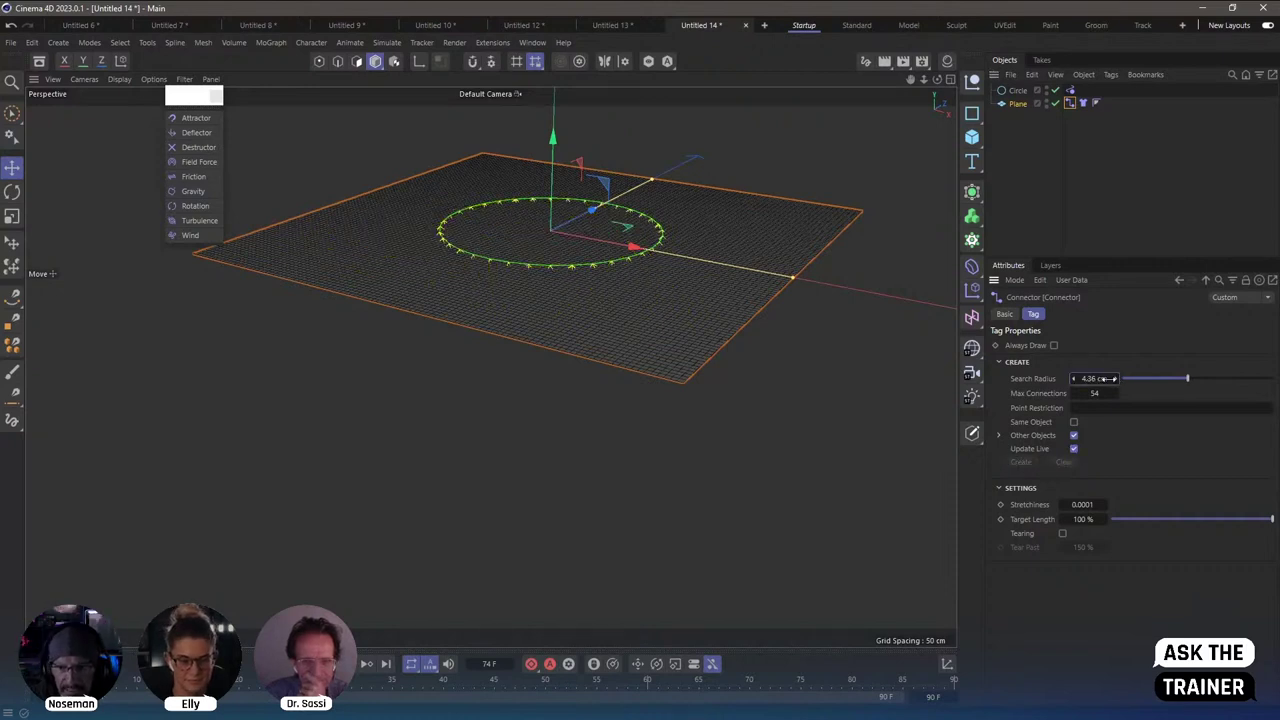
click(1018, 90)
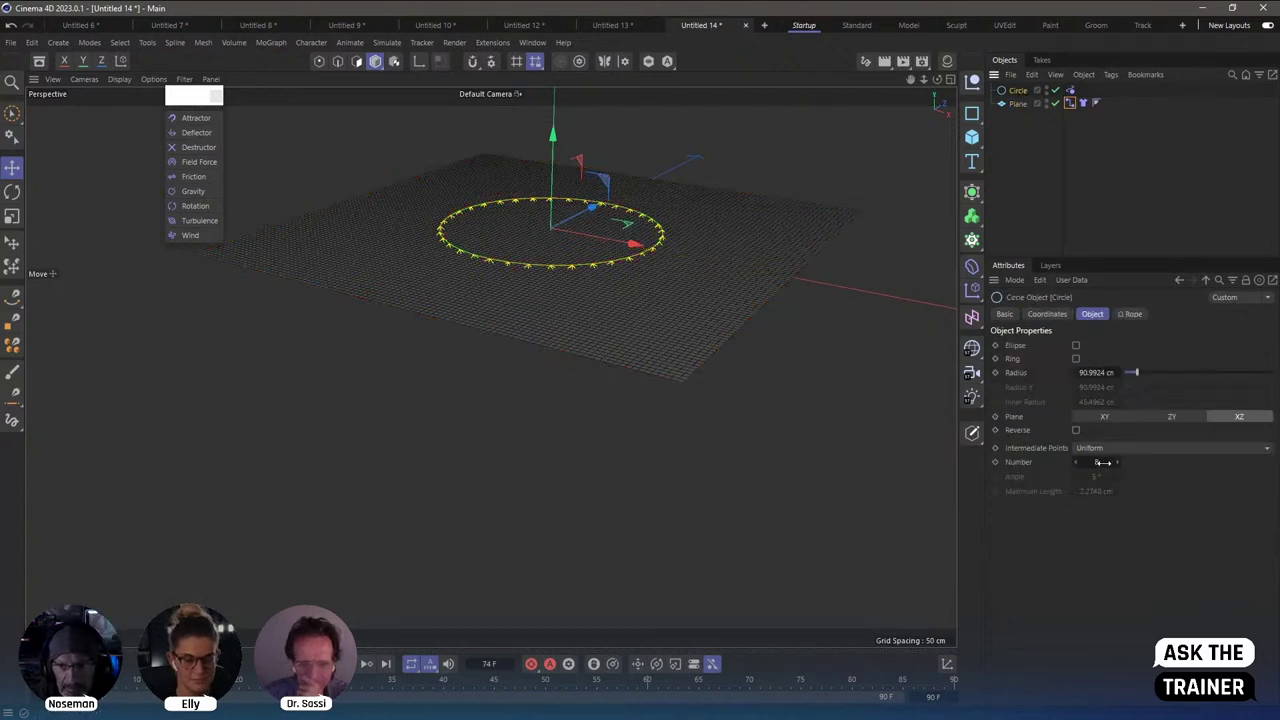
drag(1103, 462, 1129, 463)
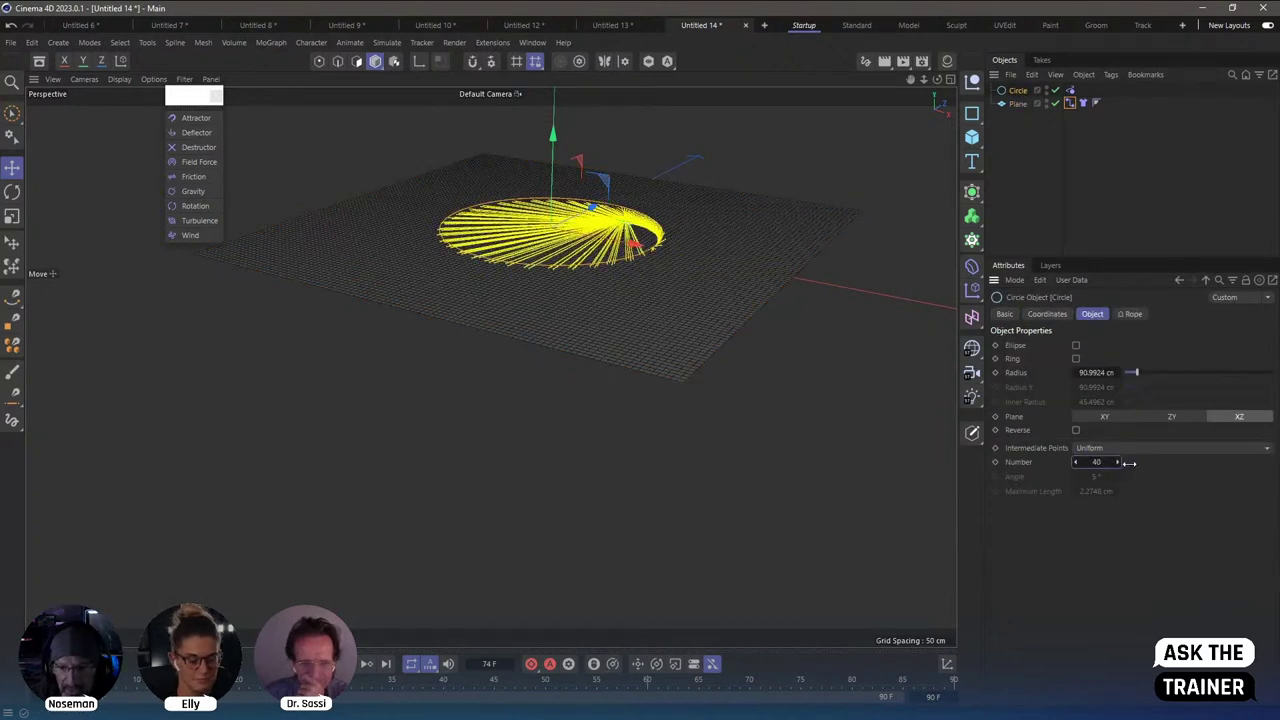
Recreate the circle-to-plane connections at a 5.45 cm search radius and play the simulation.
click(1070, 90)
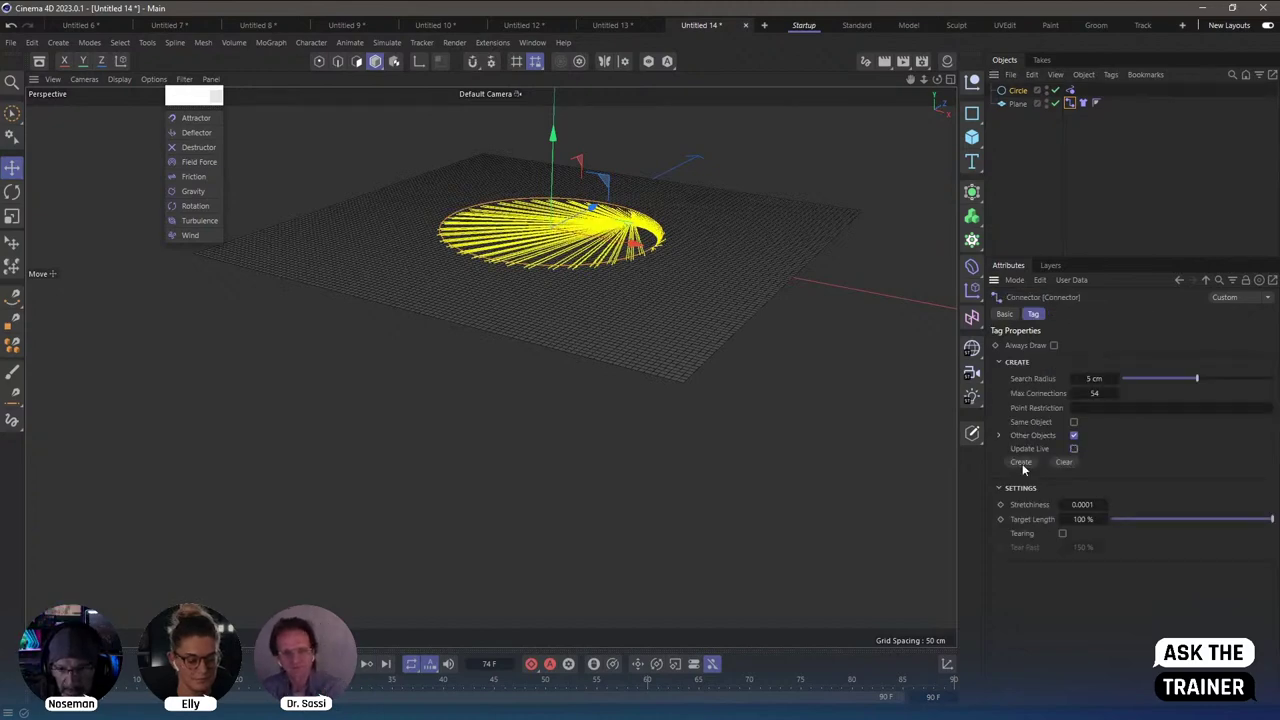
click(1026, 460)
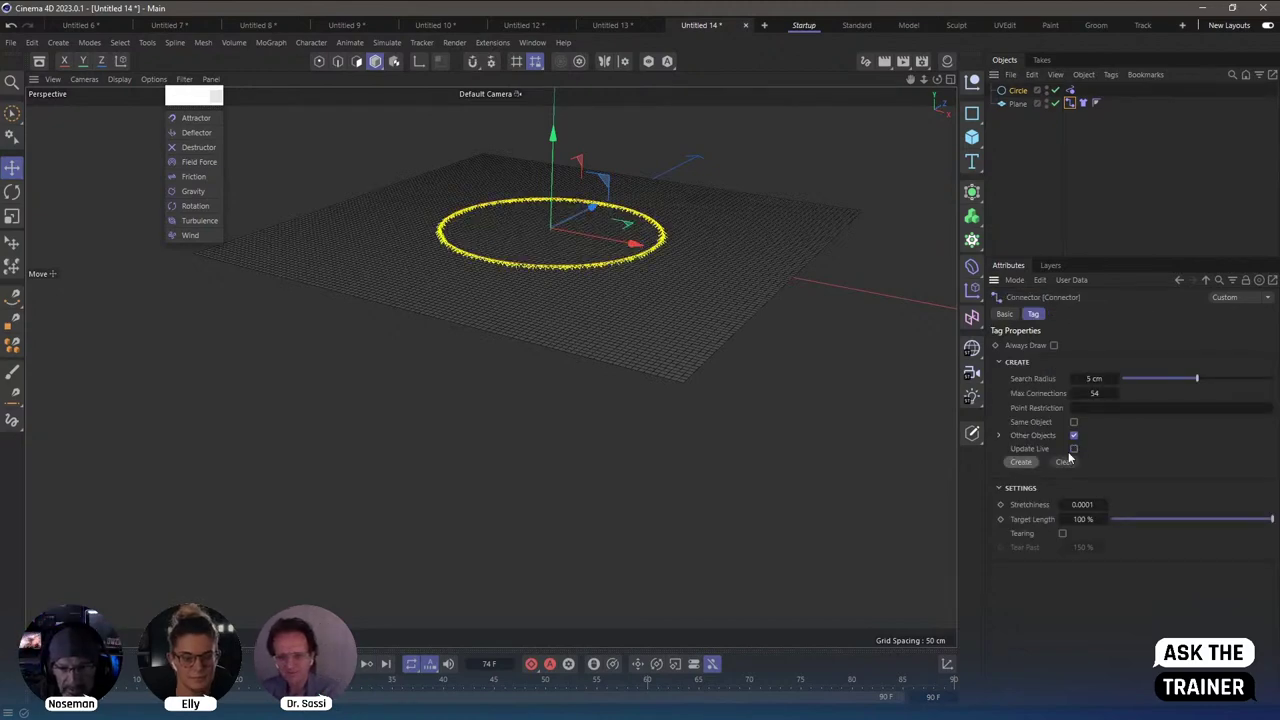
click(1075, 447)
drag(1116, 378, 1136, 378)
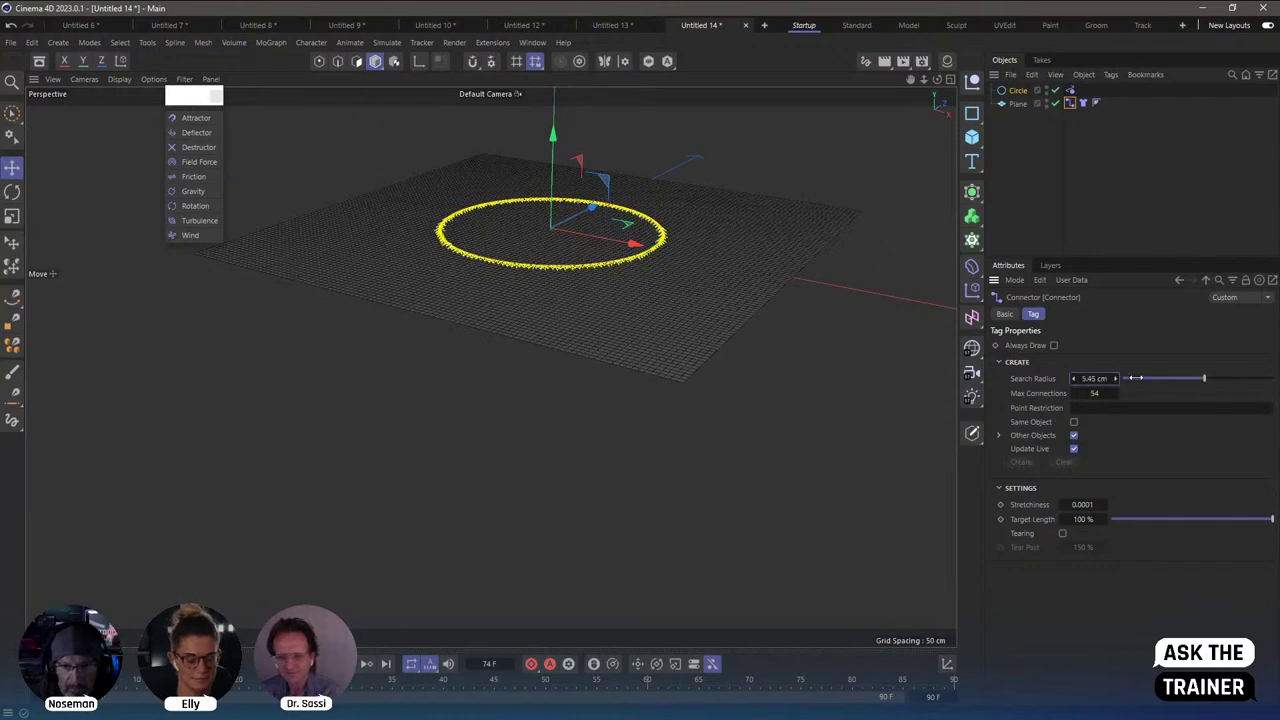
click(990, 205)
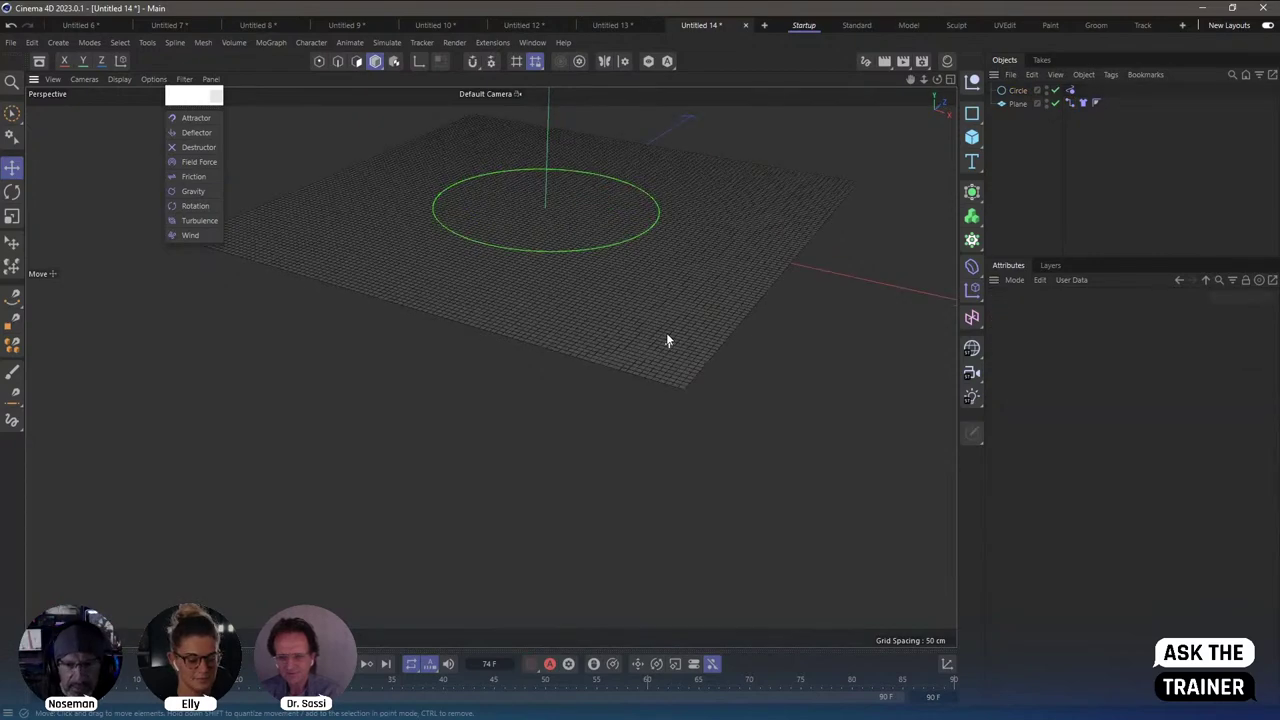
alt+drag(668, 341, 644, 352)
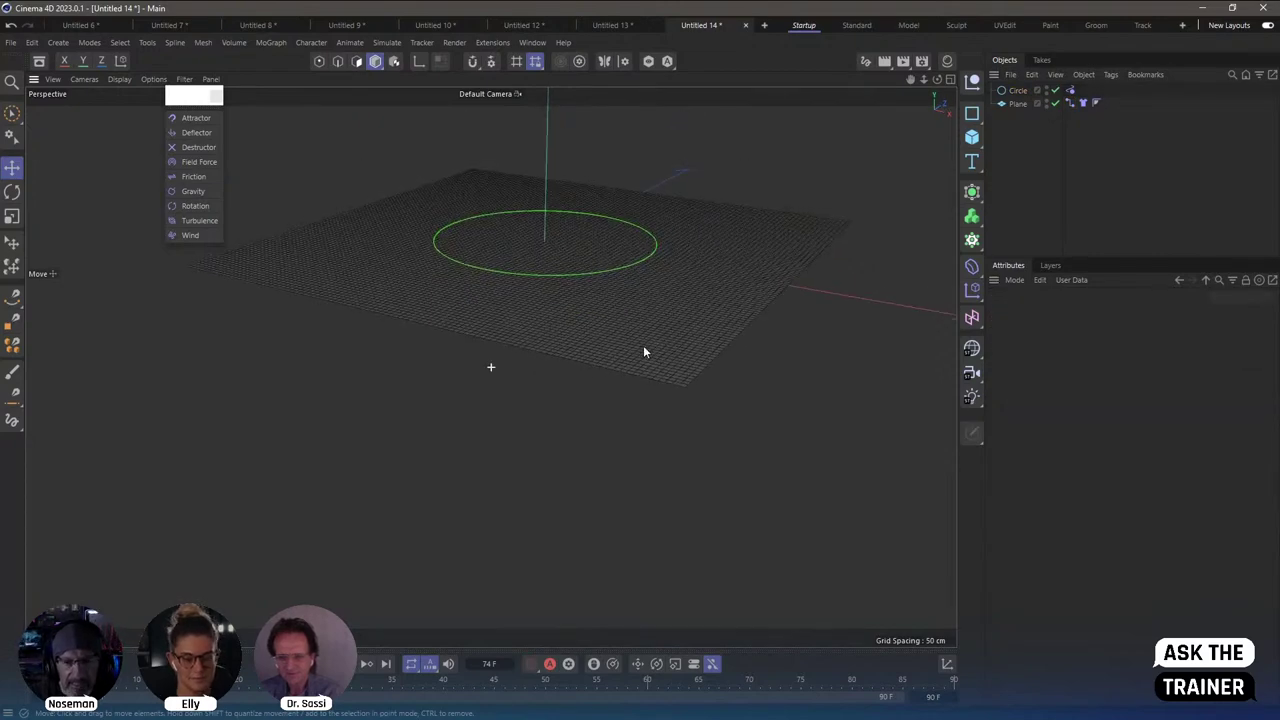
key(F8)
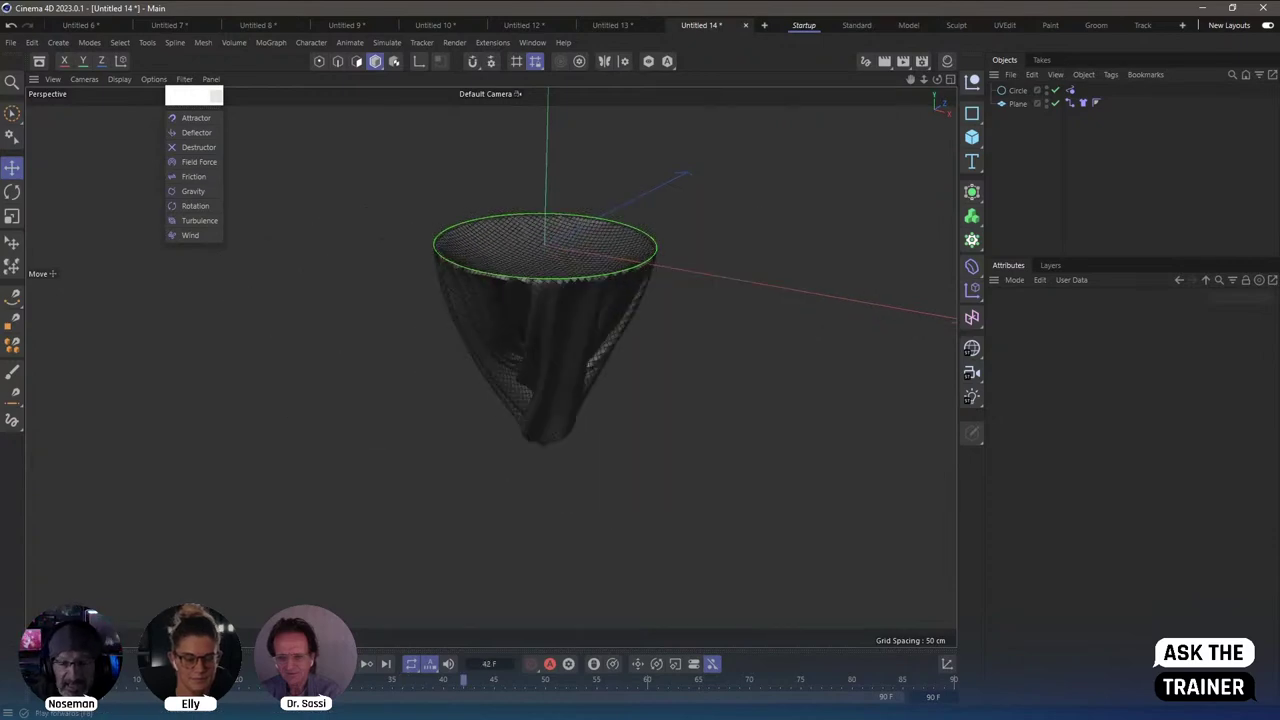
Add a Vibrate tag to the Circle with position (100 cm) and rotation (30°) enabled.
click(1017, 91)
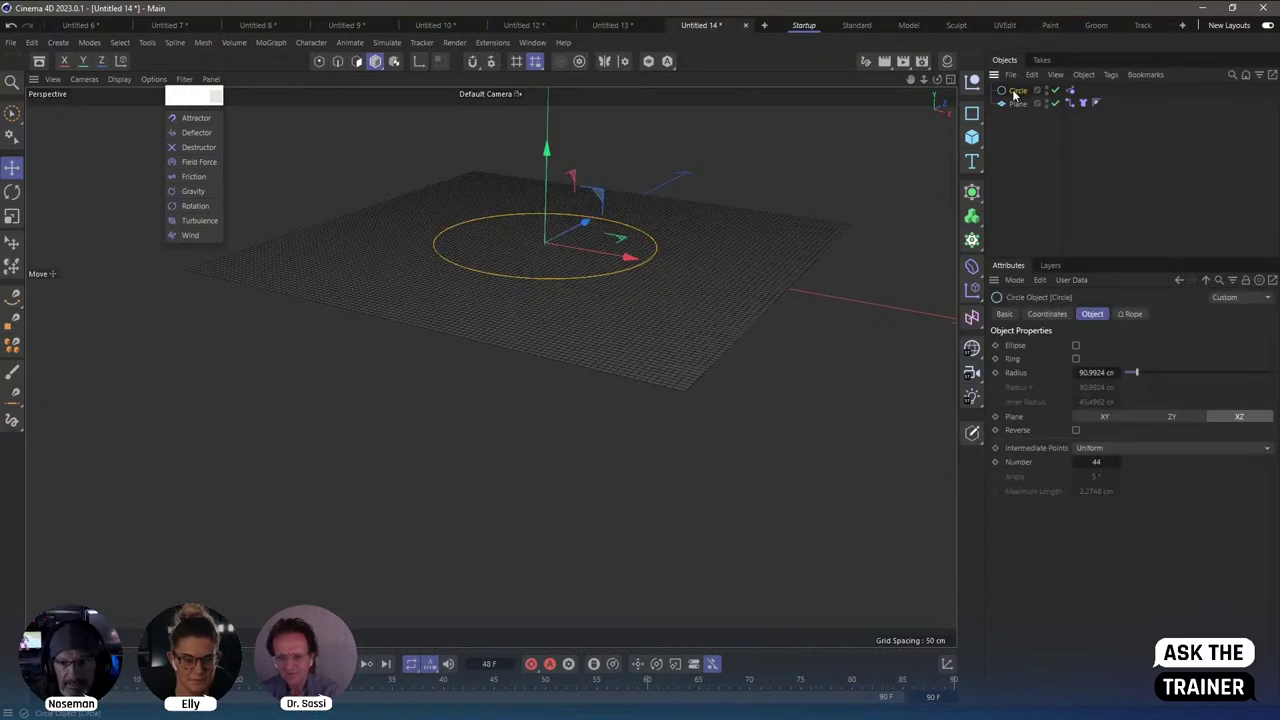
right_click(1016, 95)
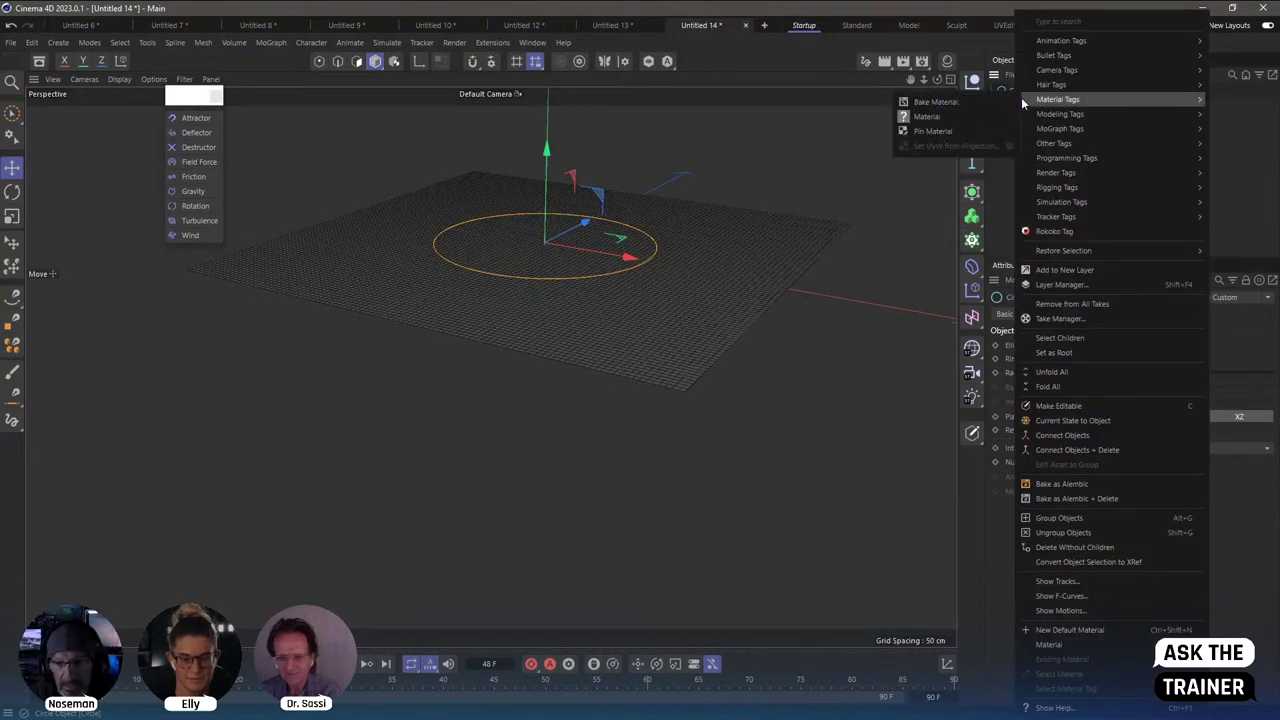
mouse_move(1060, 40)
click(975, 116)
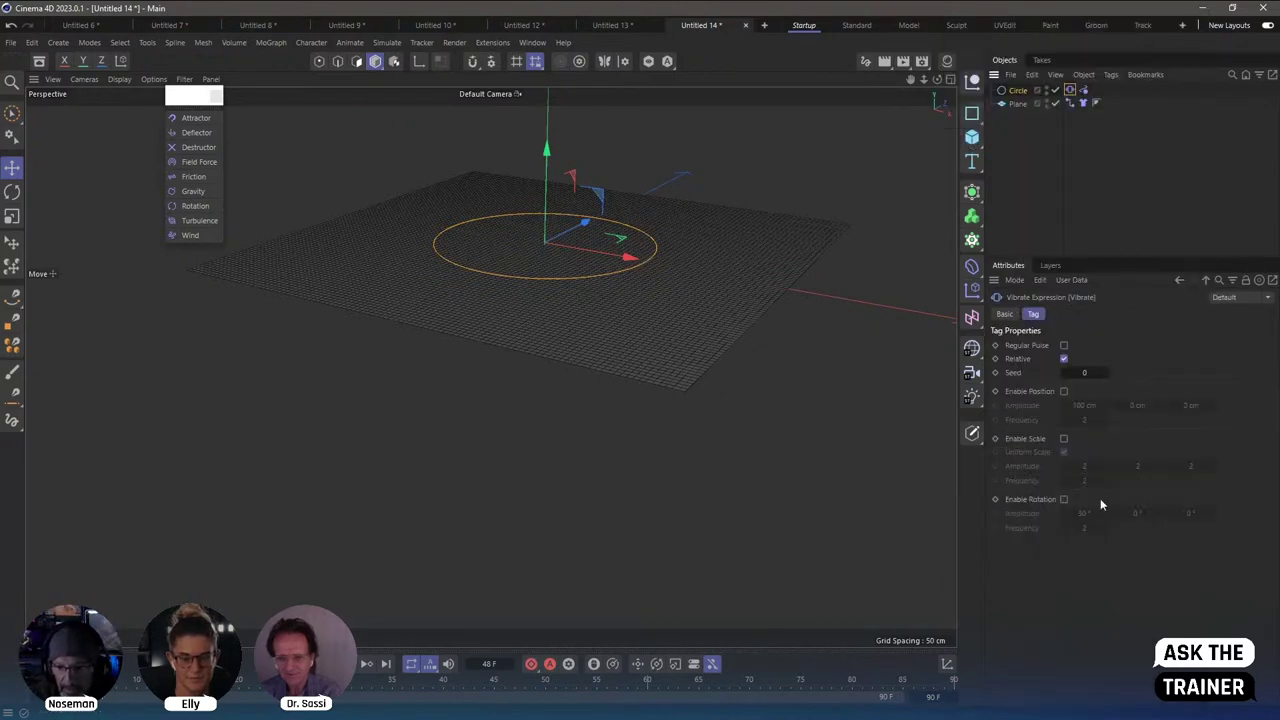
click(1064, 392)
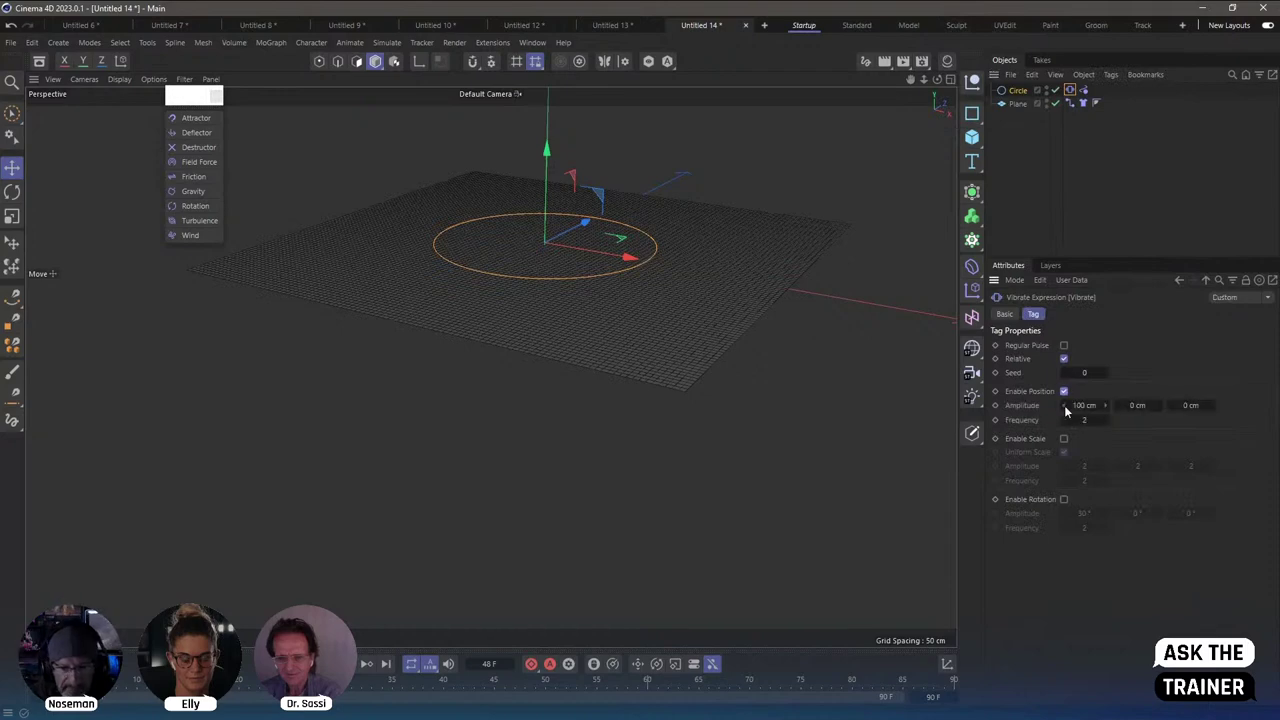
click(1063, 499)
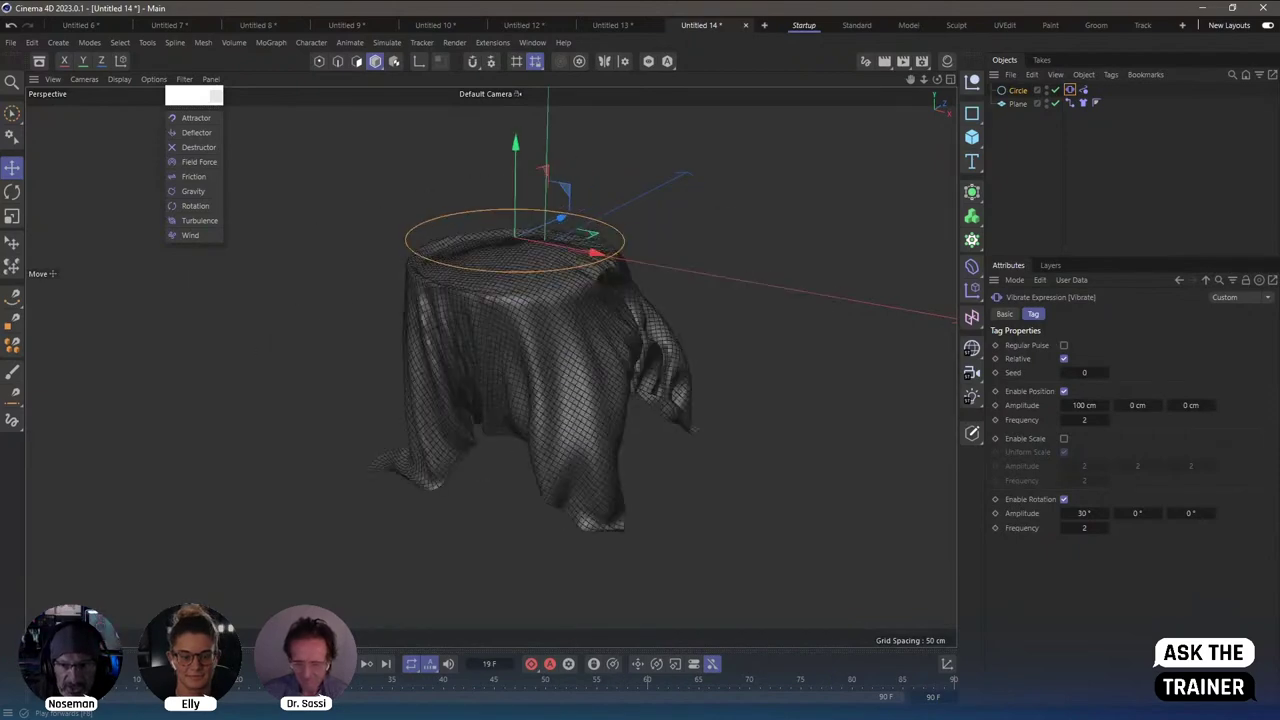
Set the Plane's width segments to 99 and bring the Connector search radius to 7.65 cm.
click(1017, 103)
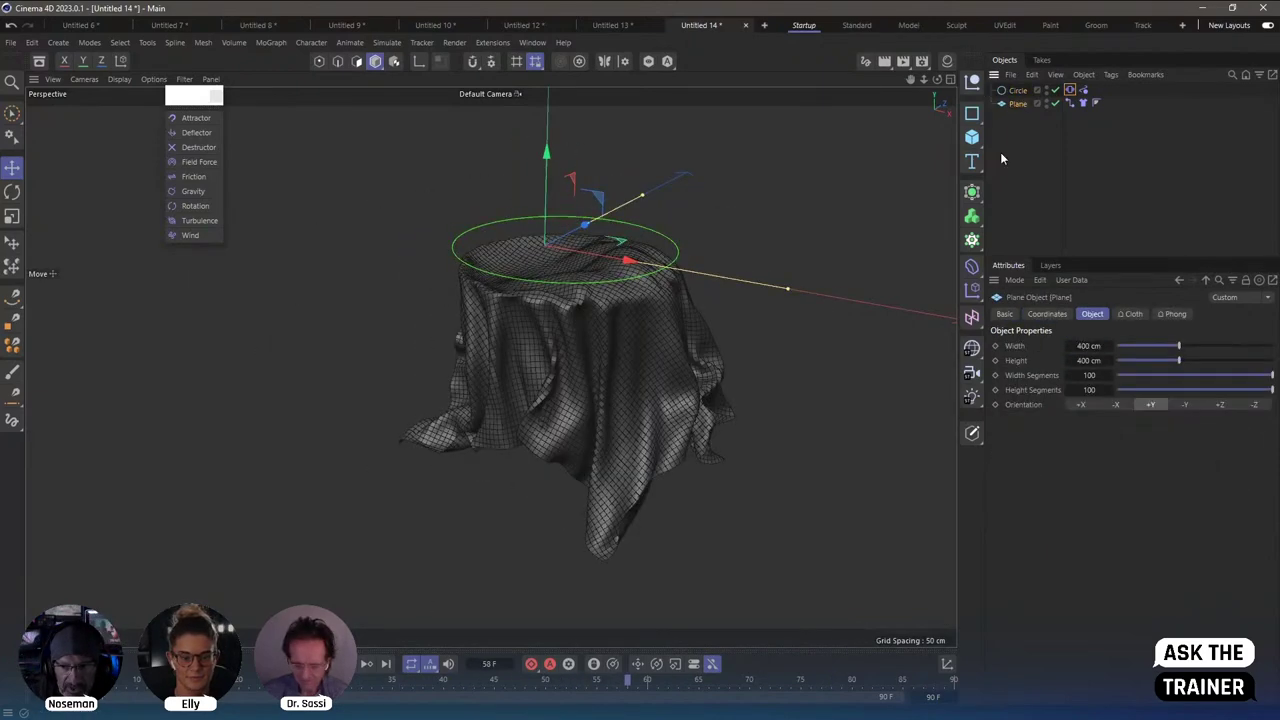
drag(1072, 376, 1068, 374)
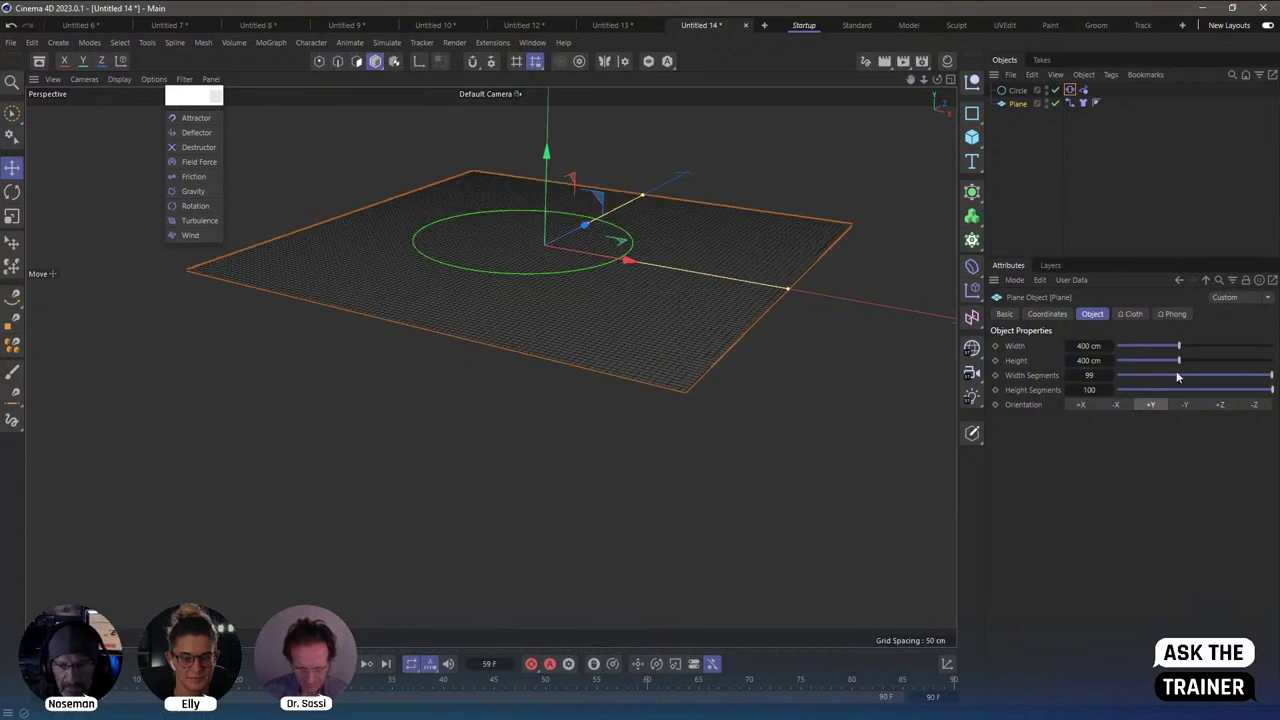
click(1070, 104)
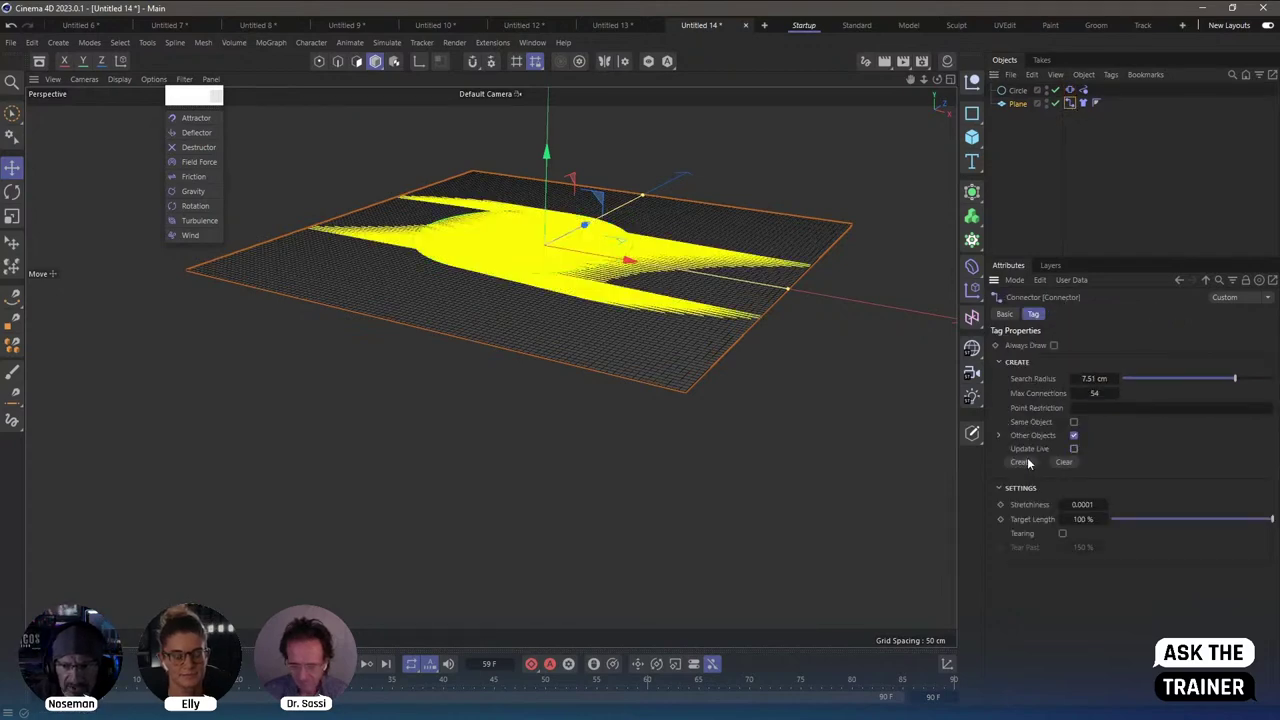
click(1074, 448)
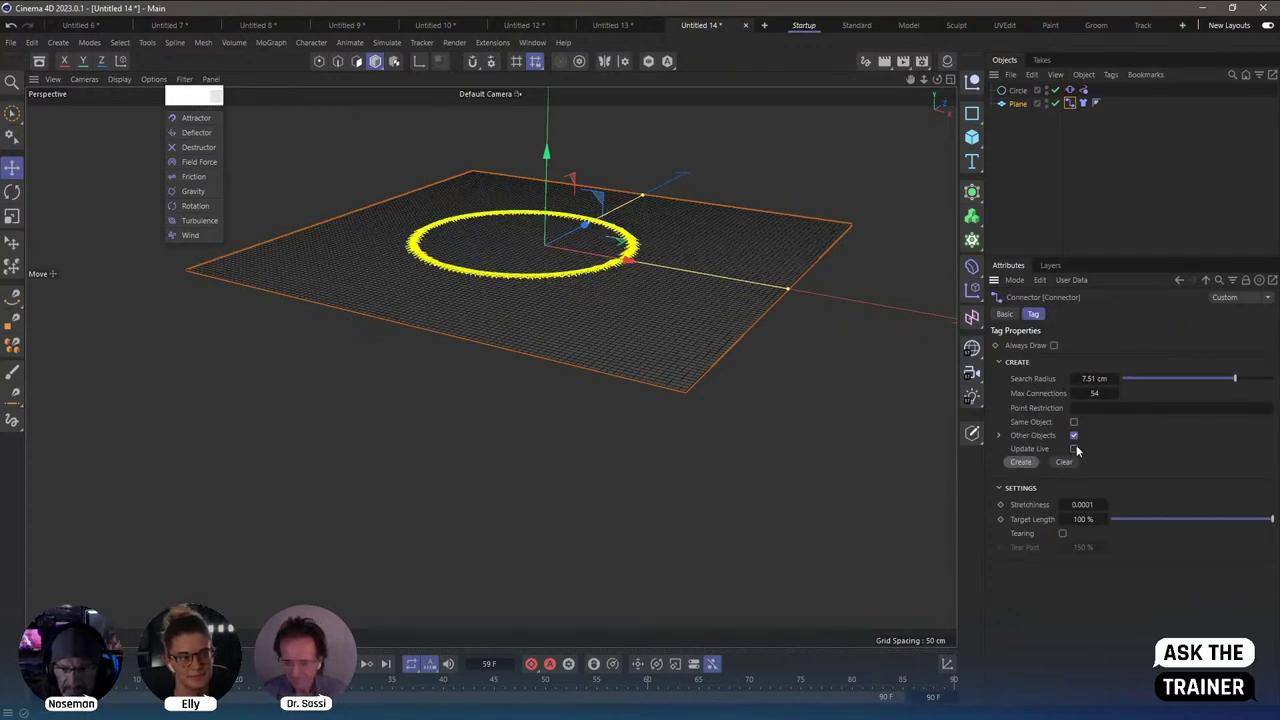
click(1074, 448)
drag(1064, 378, 1063, 378)
click(1074, 448)
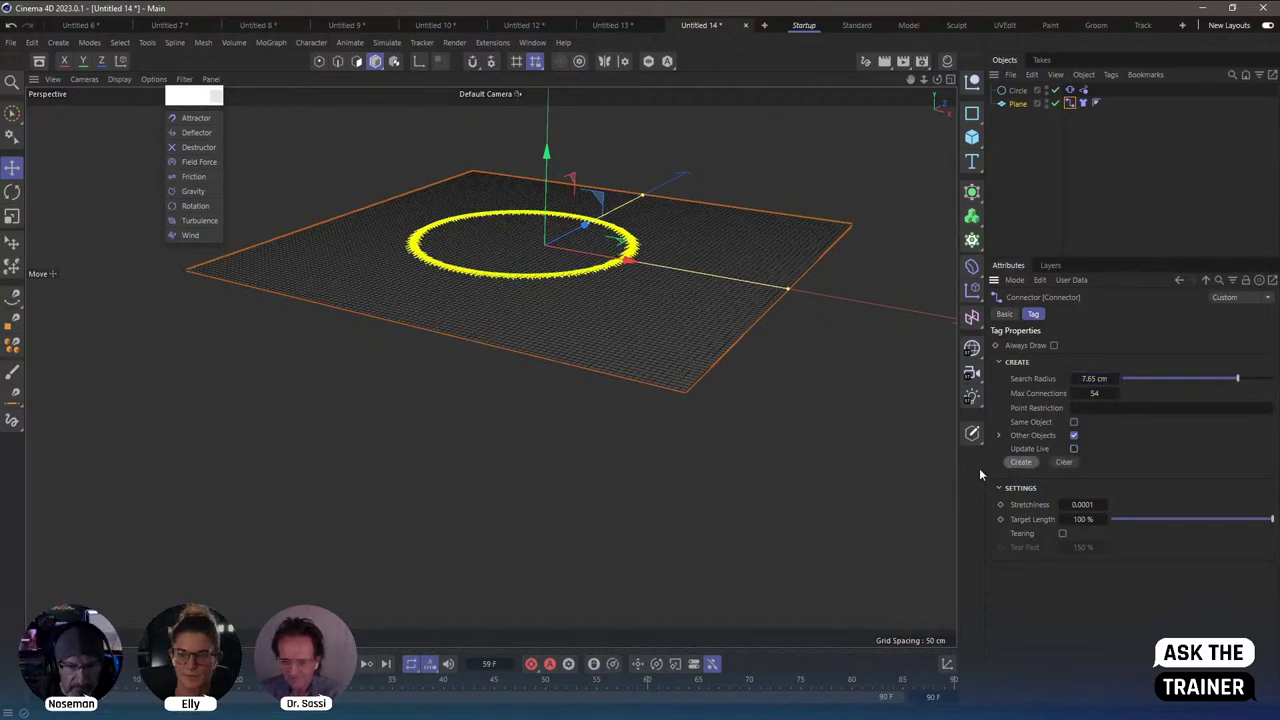
Rewind, reduce width segments to 81, clear the Connector links, and play the simulation.
key(shift+f)
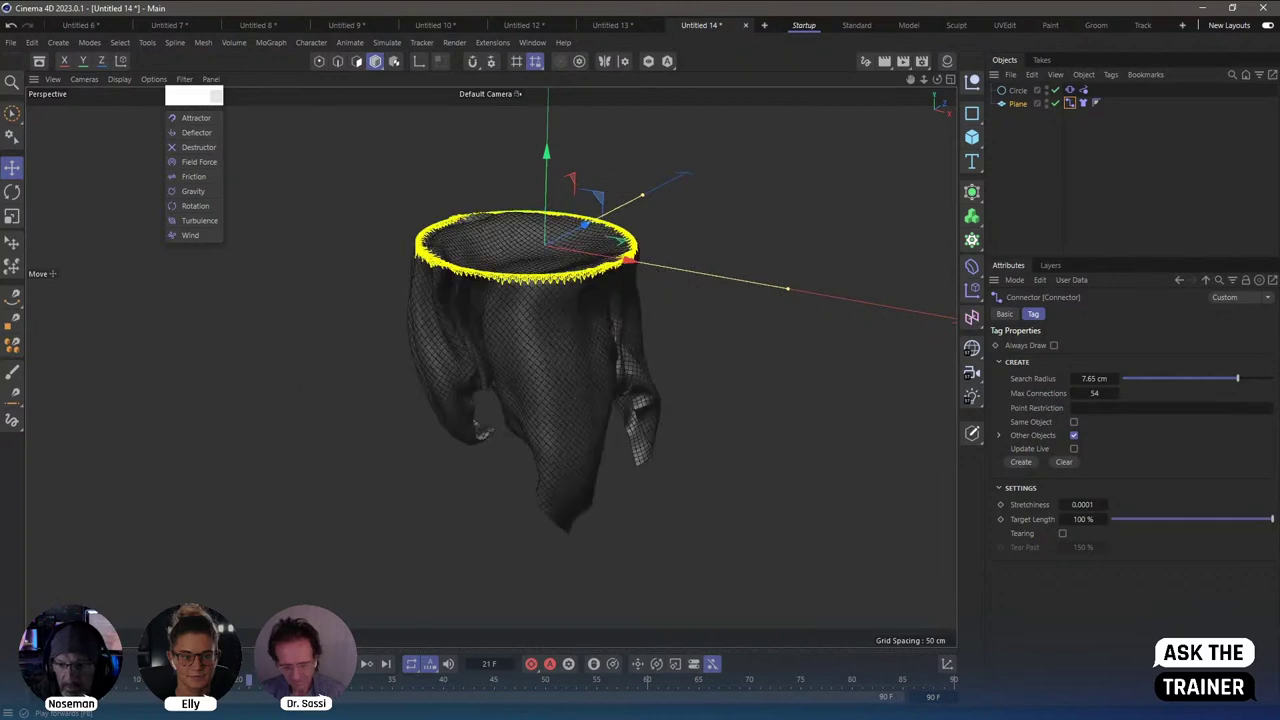
click(1017, 104)
click(1017, 105)
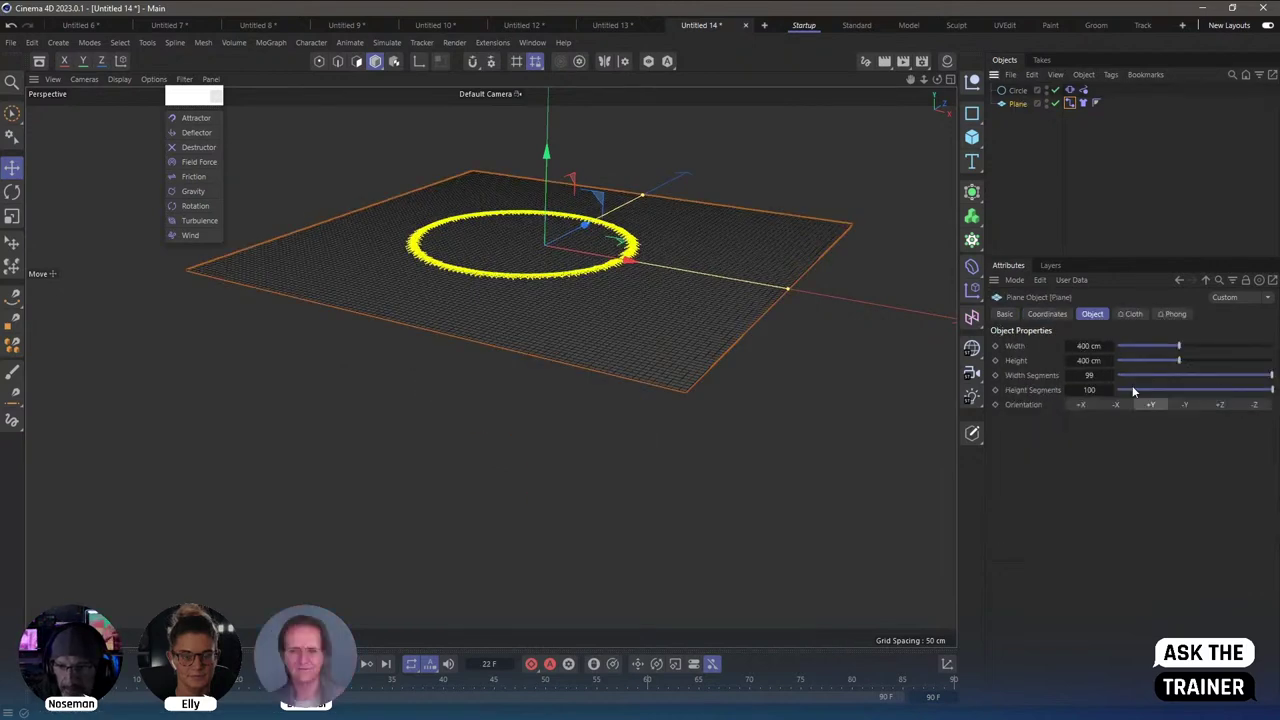
drag(1265, 380, 1270, 380)
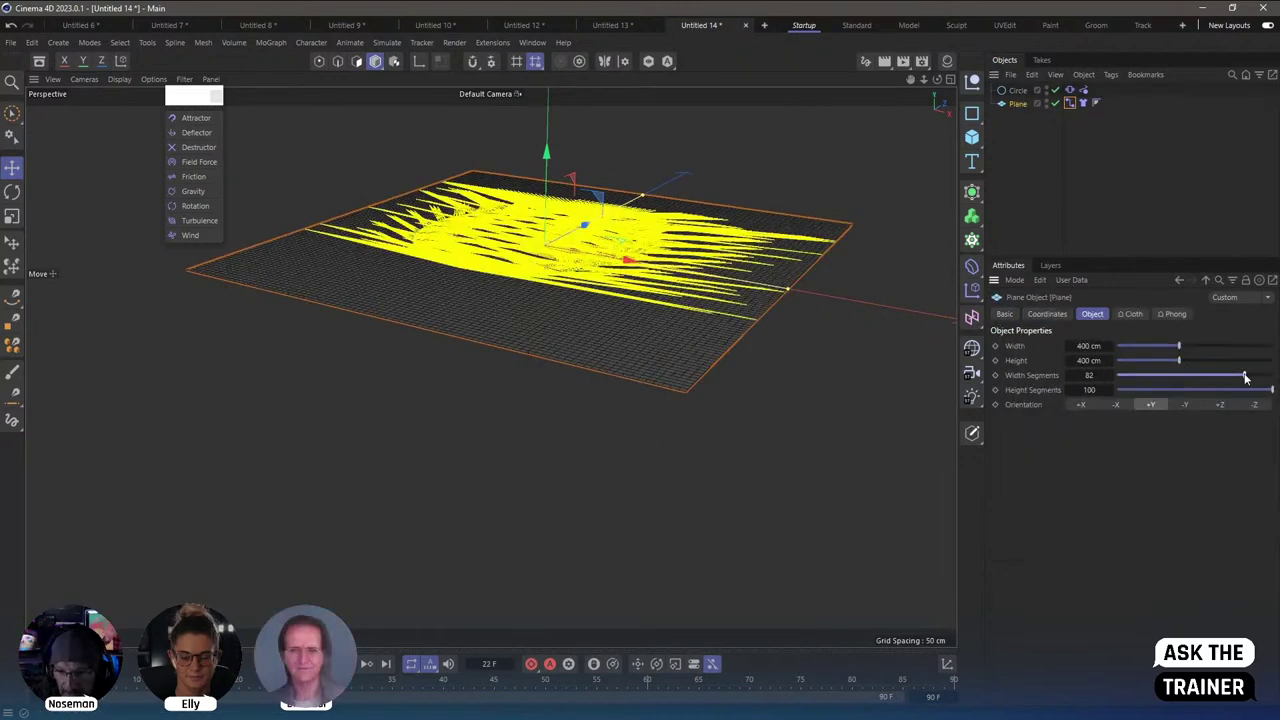
click(1071, 103)
click(1022, 461)
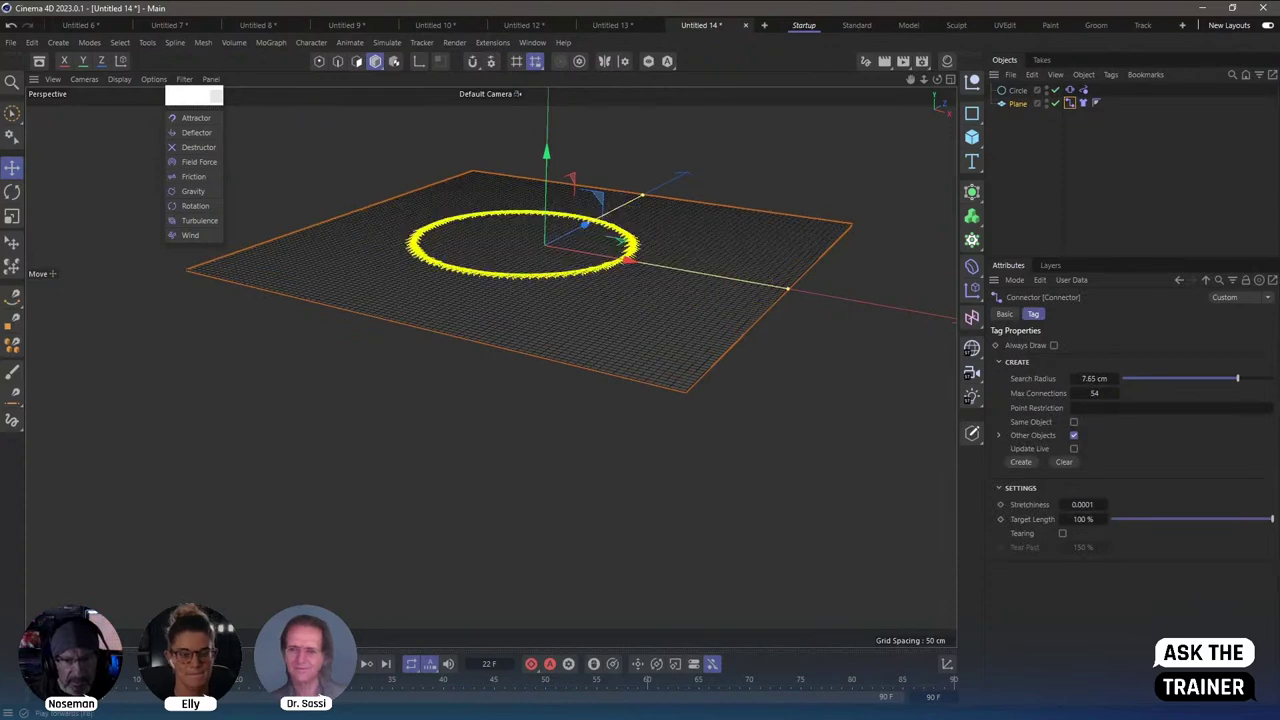
click(328, 663)
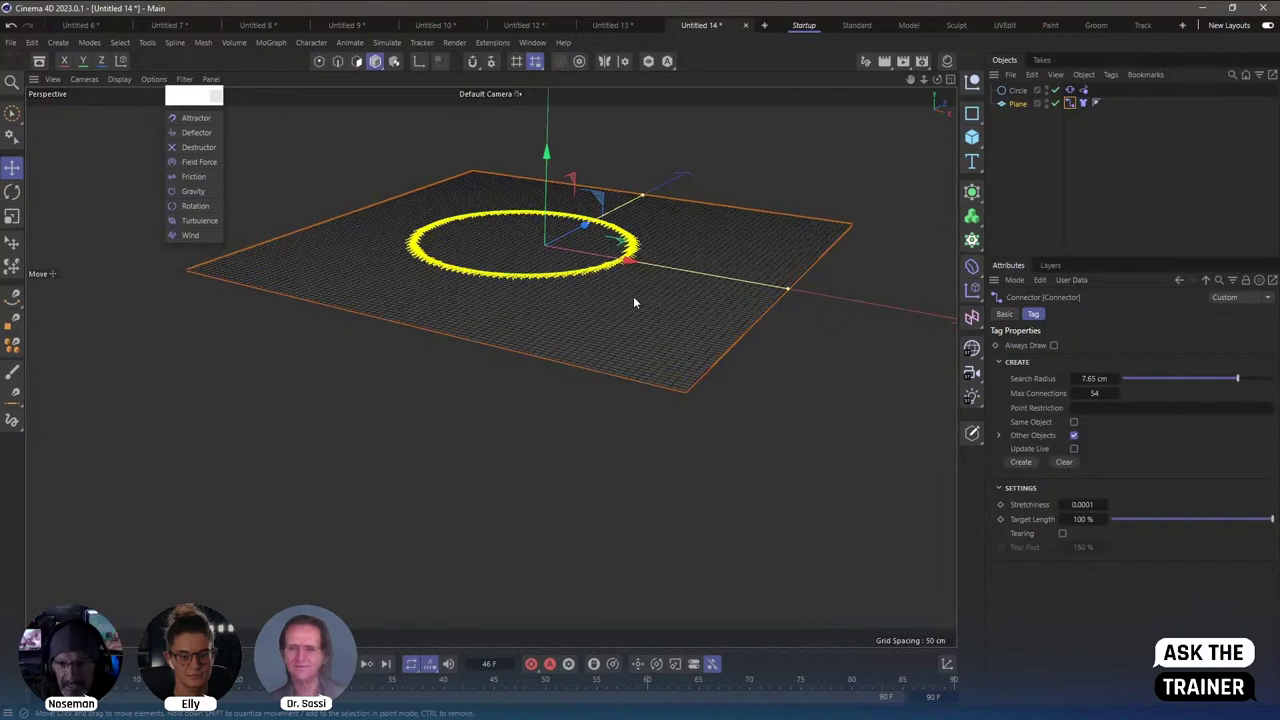
Drop the Plane's width segments to 8 and recreate its Connector links to the Circle.
click(1030, 103)
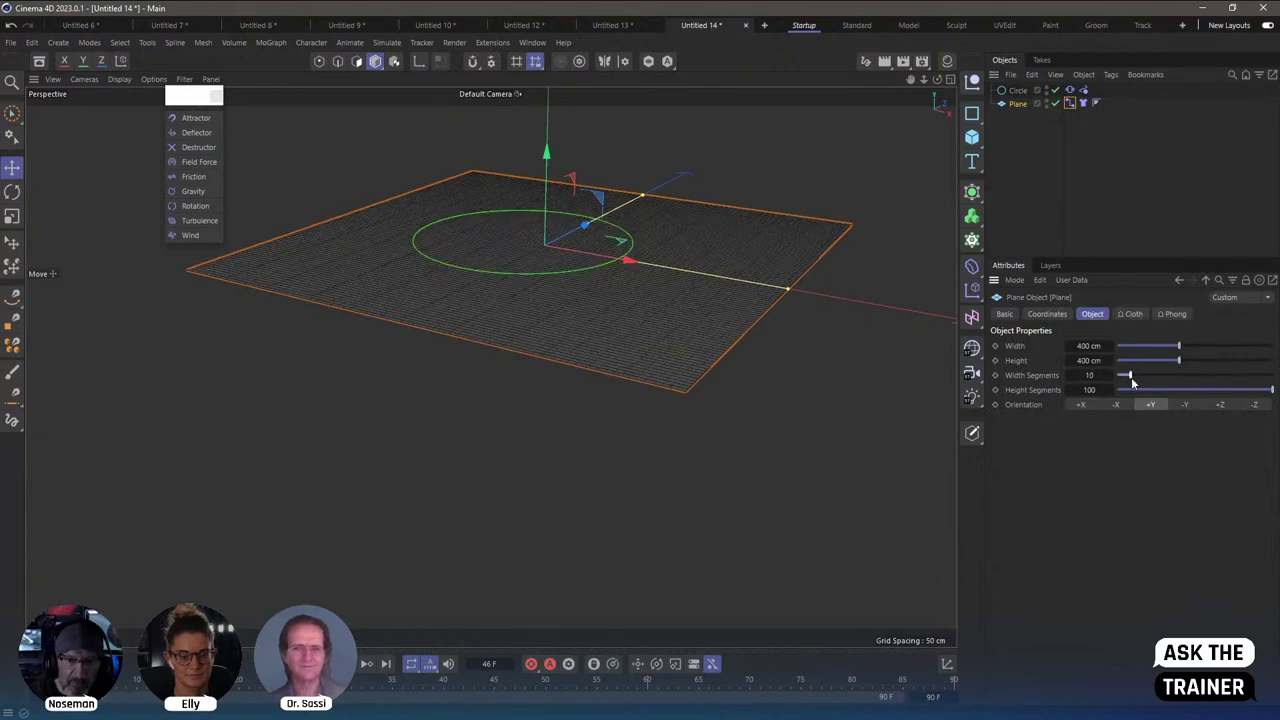
drag(1171, 378, 1126, 376)
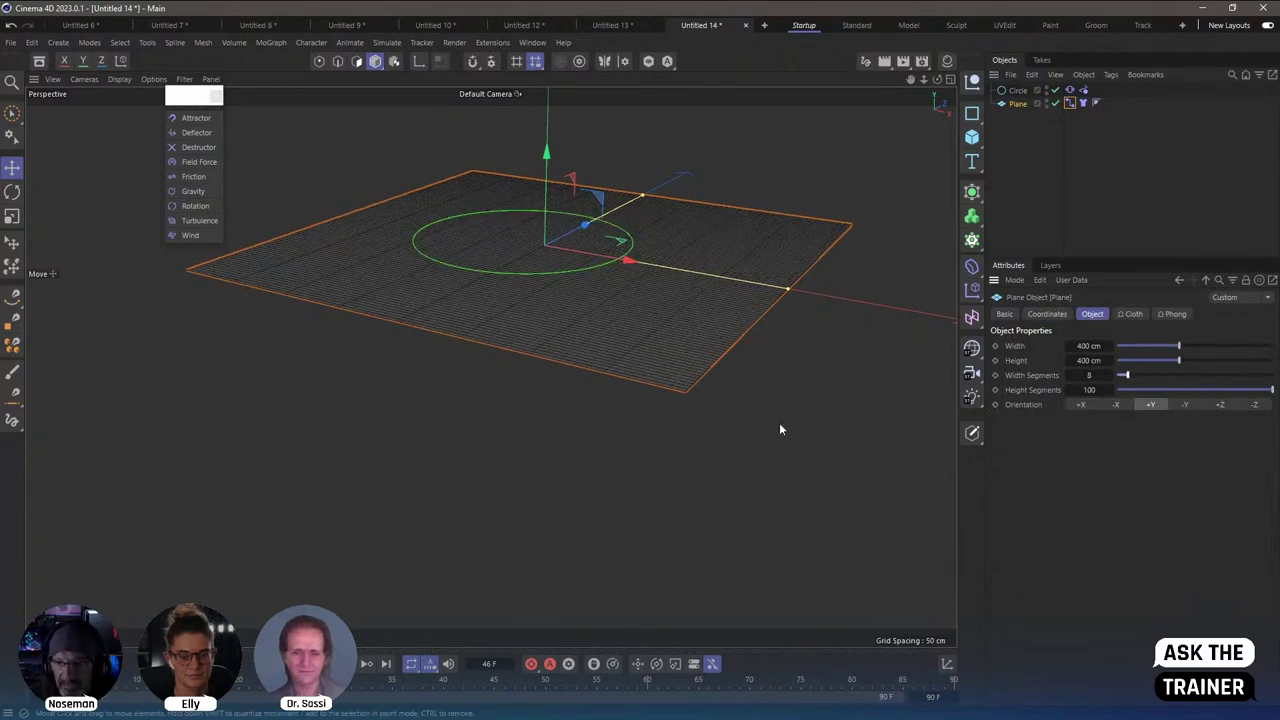
click(1084, 103)
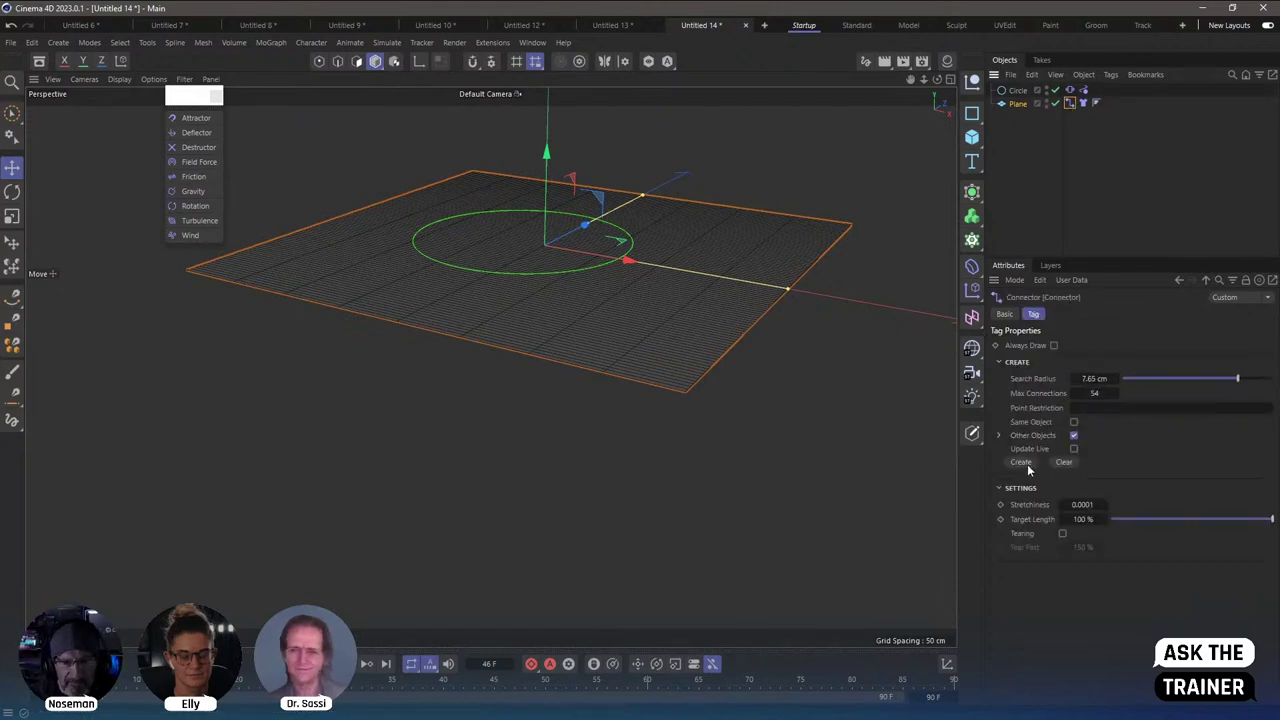
click(1021, 462)
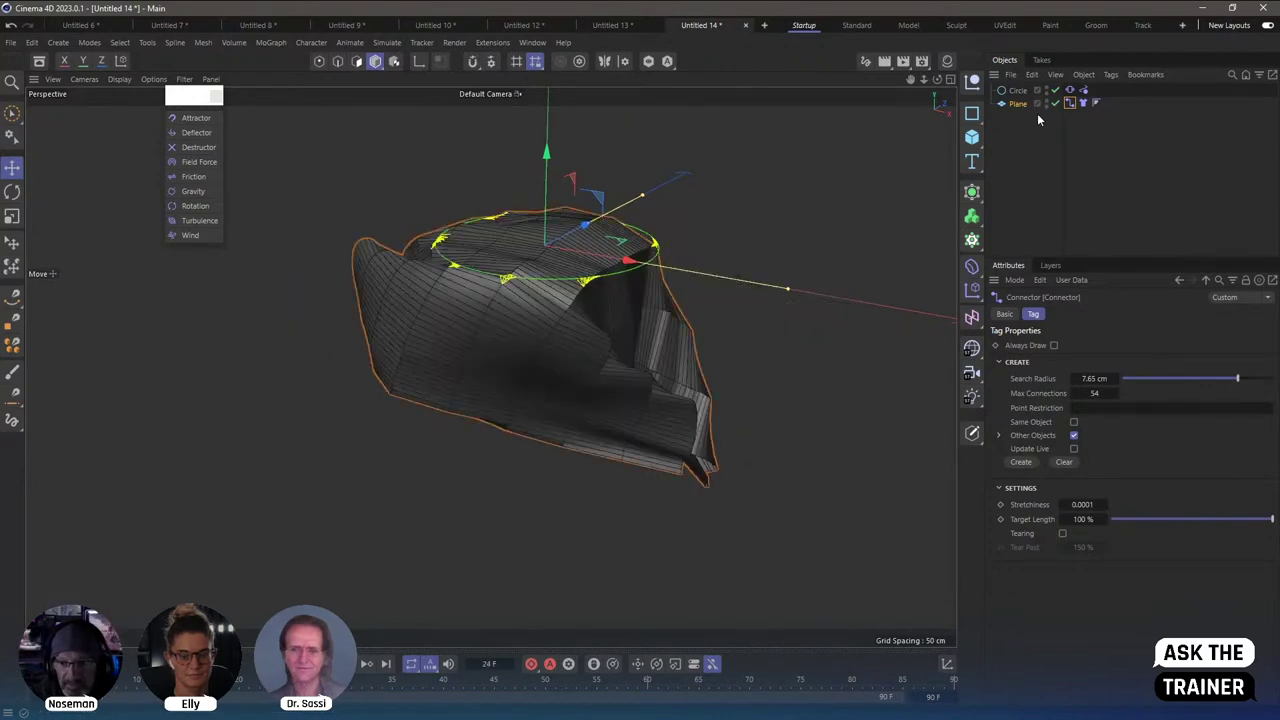
Wrap the Plane in a Subdivision Surface using OpenSubdiv Catmull-Clark with Edge and Corner boundaries.
alt+click(975, 193)
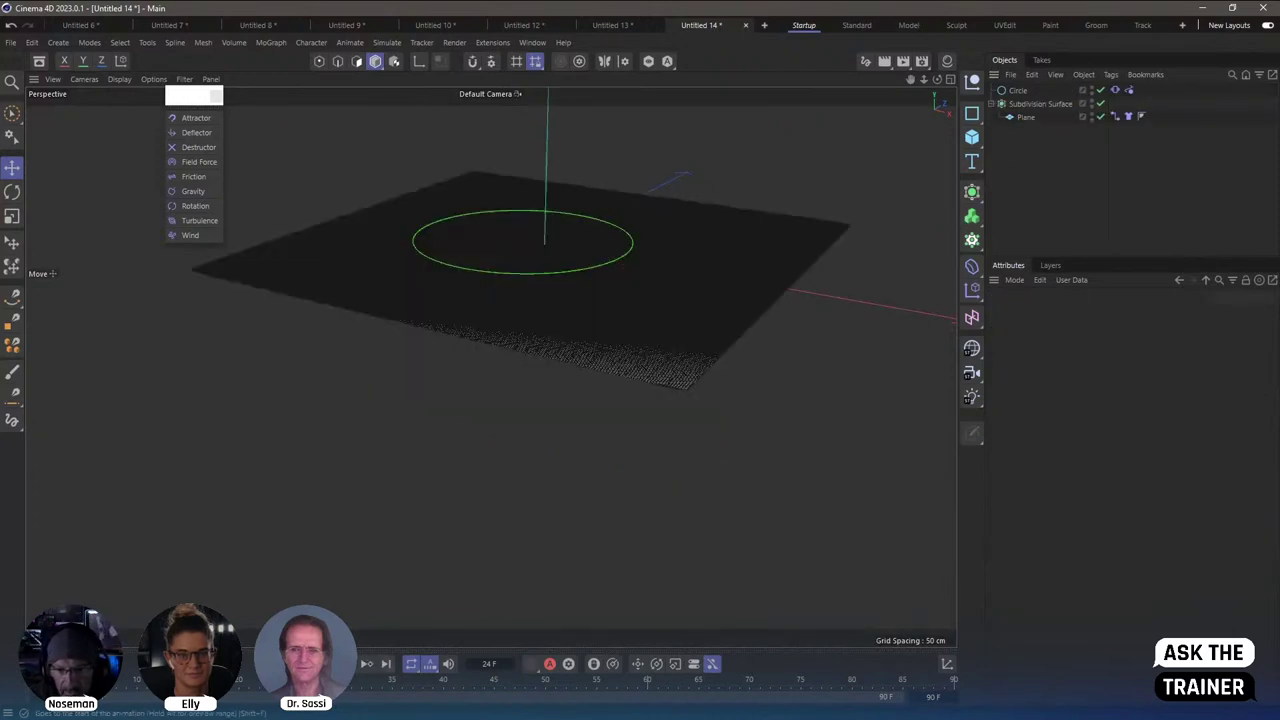
scroll(696, 380, up, 5)
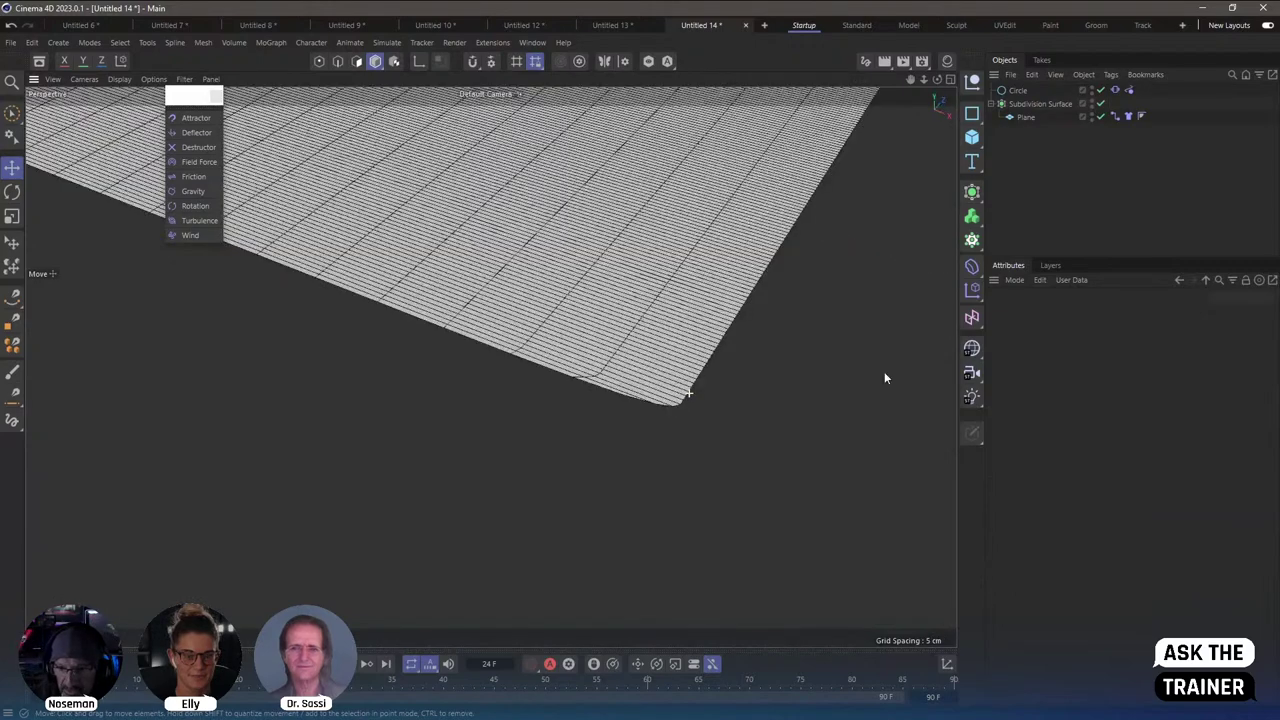
click(1045, 103)
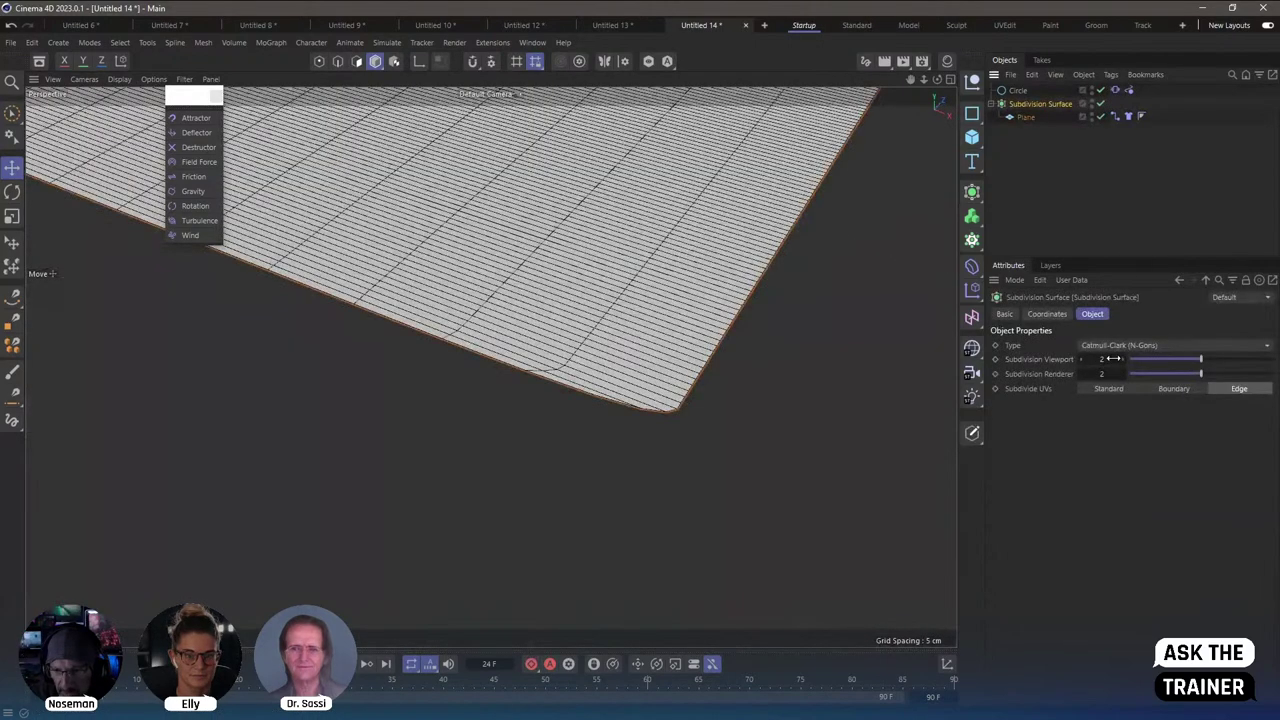
click(1121, 346)
click(1147, 388)
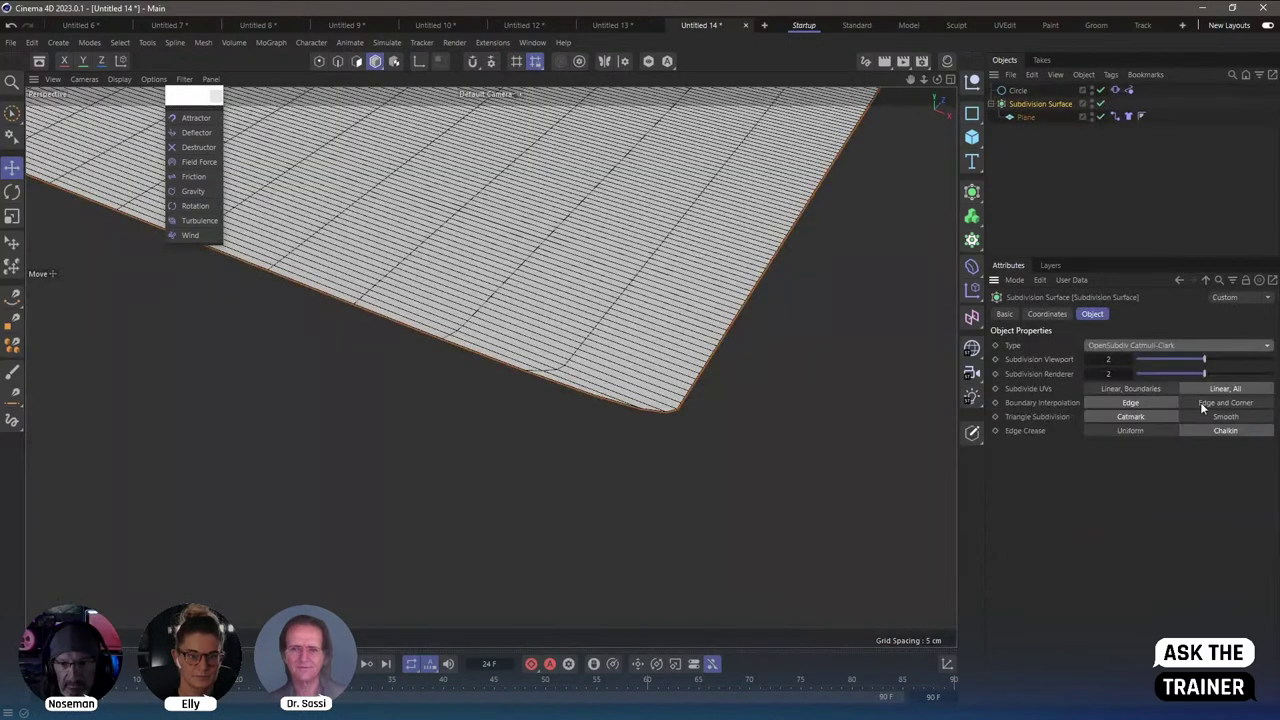
click(1212, 403)
click(1096, 230)
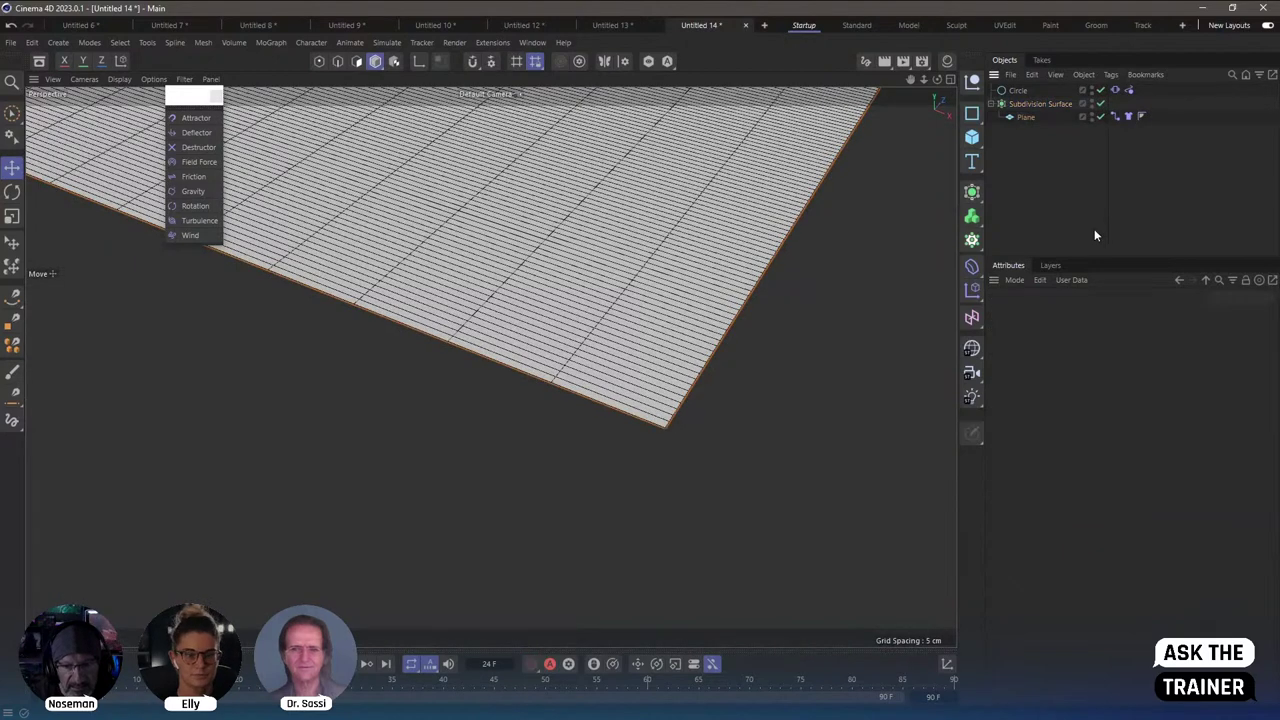
Play the simulation and display the cloth with Gouraud Shading.
scroll(552, 322, down, 3)
scroll(653, 310, down, 3)
scroll(665, 330, down, 2)
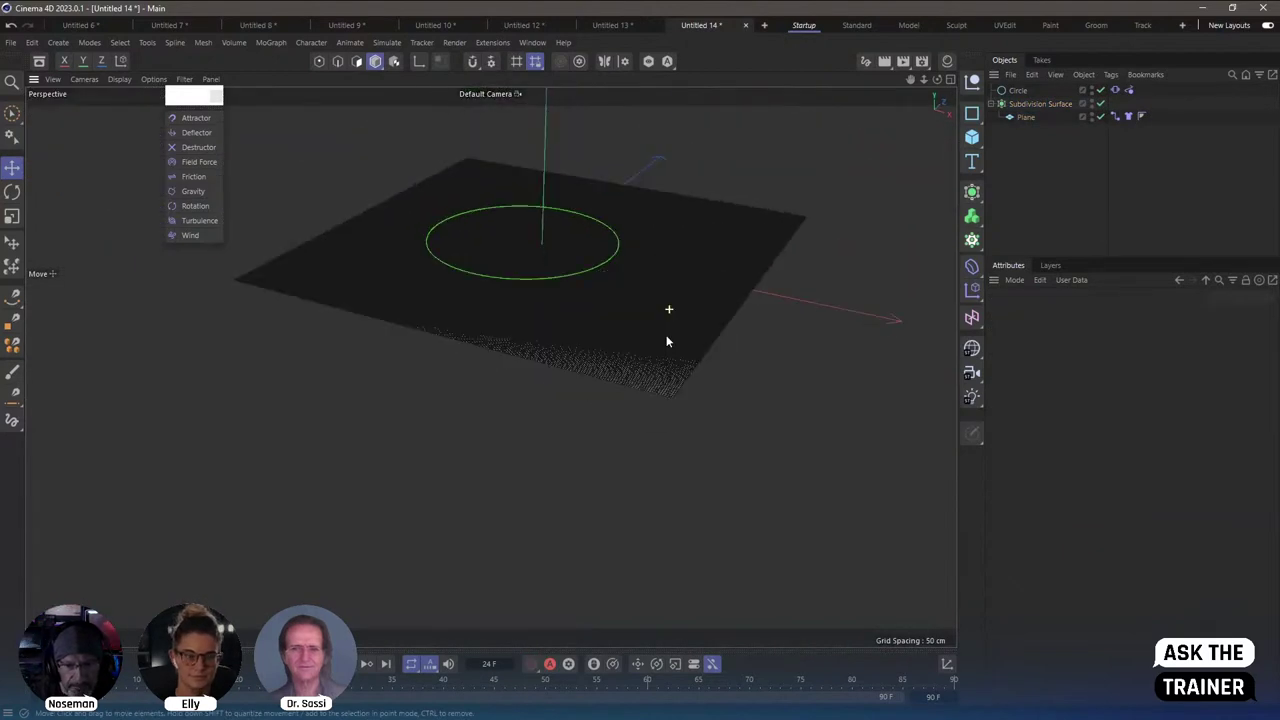
click(345, 664)
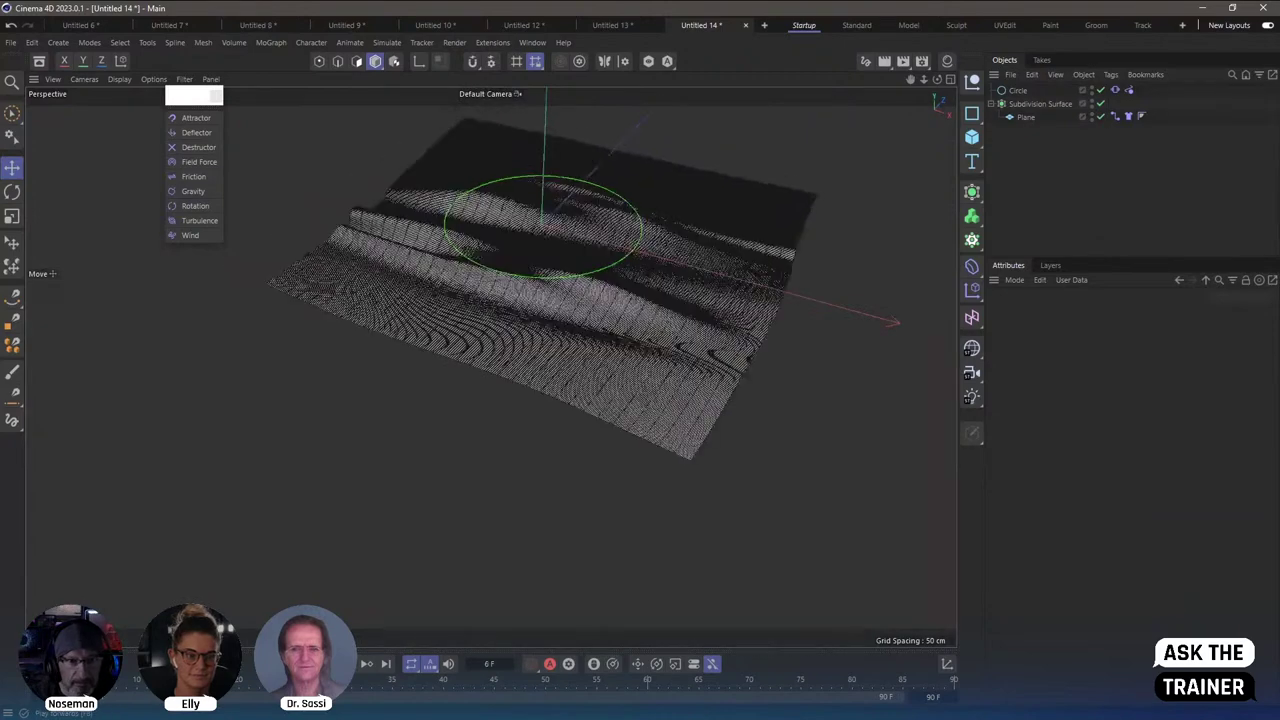
click(119, 79)
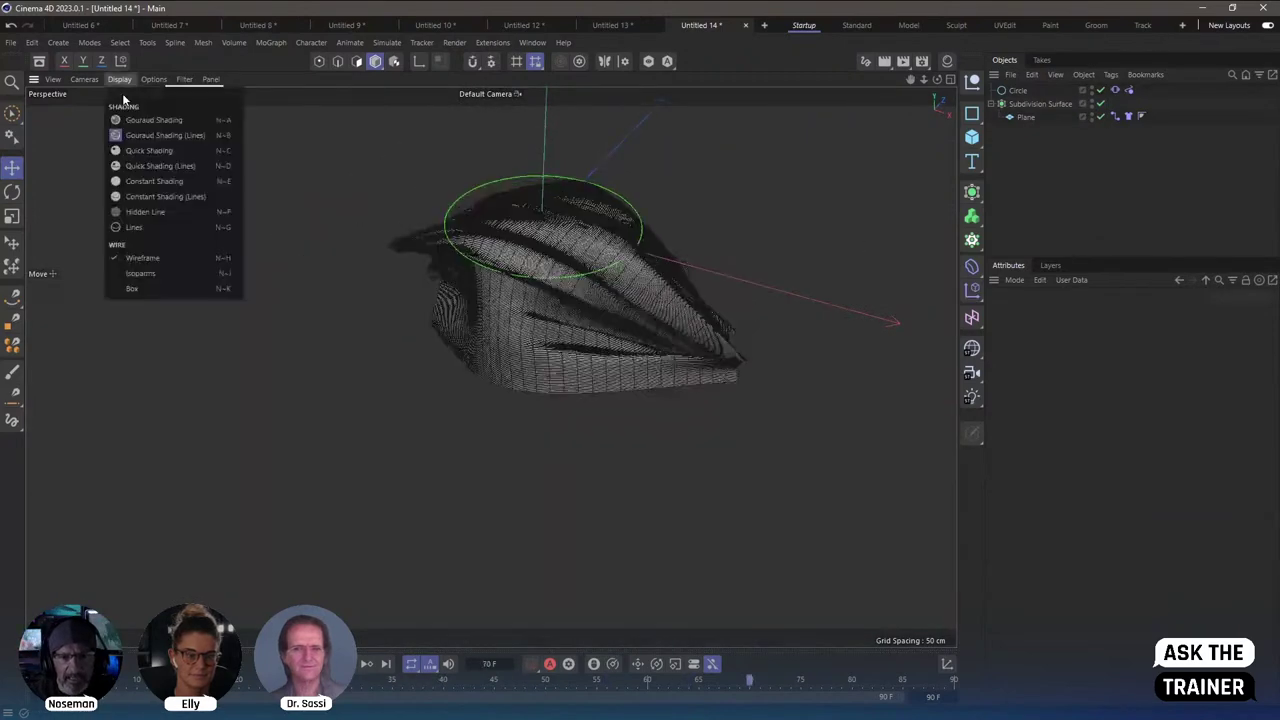
click(123, 120)
mouse_move(595, 322)
alt+mouse_down()
mouse_move(480, 408)
mouse_move(465, 400)
alt+mouse_up()
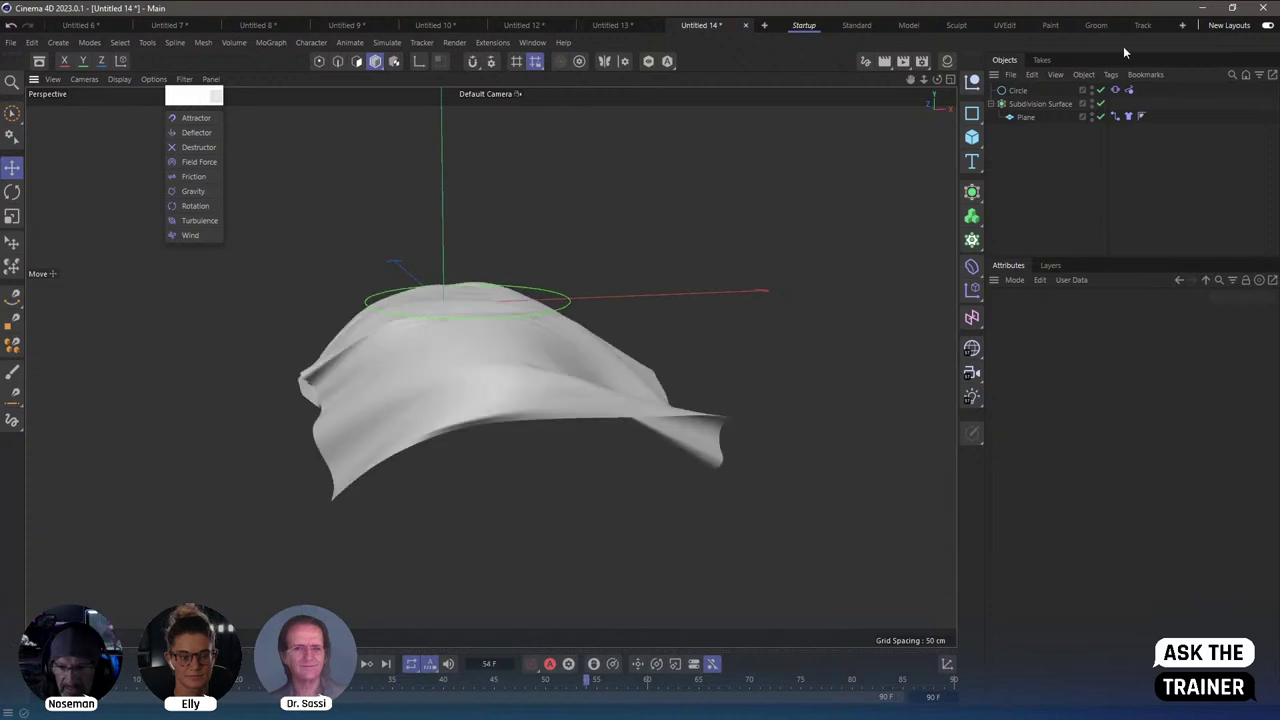
Check the project's simulation settings, rewind, and start a new empty document.
click(971, 396)
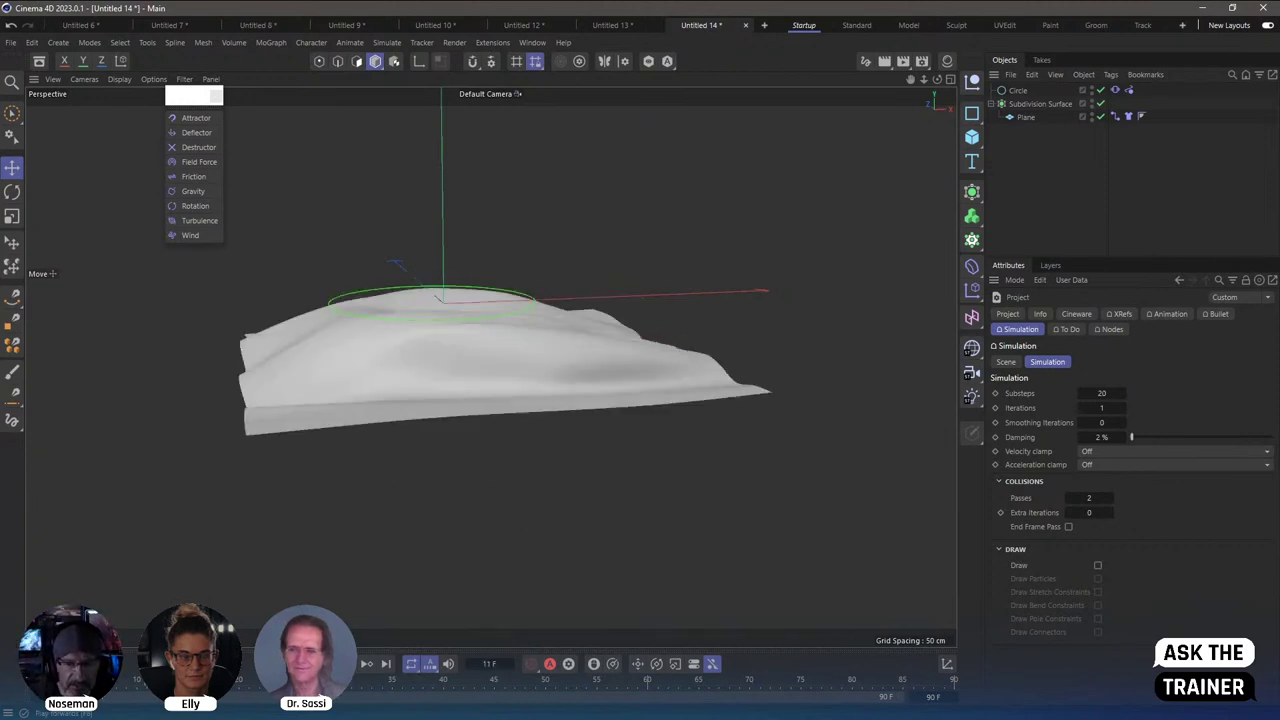
click(253, 663)
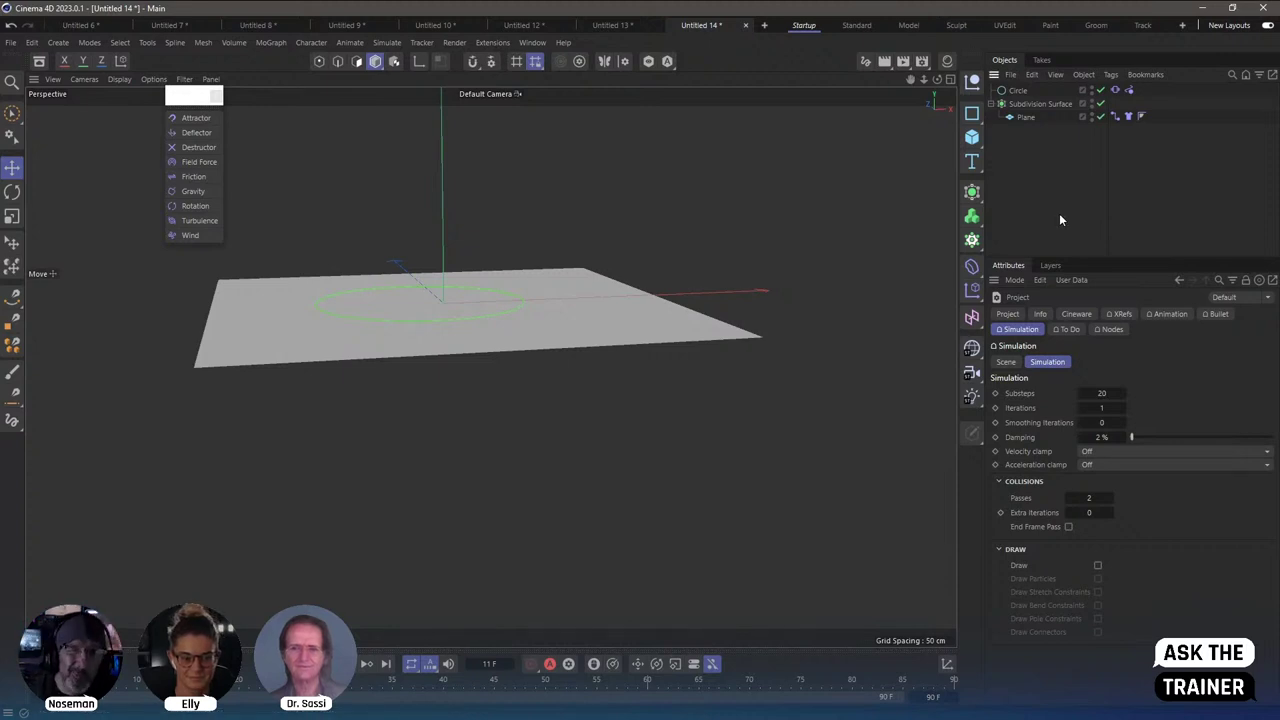
key(ctrl+n)
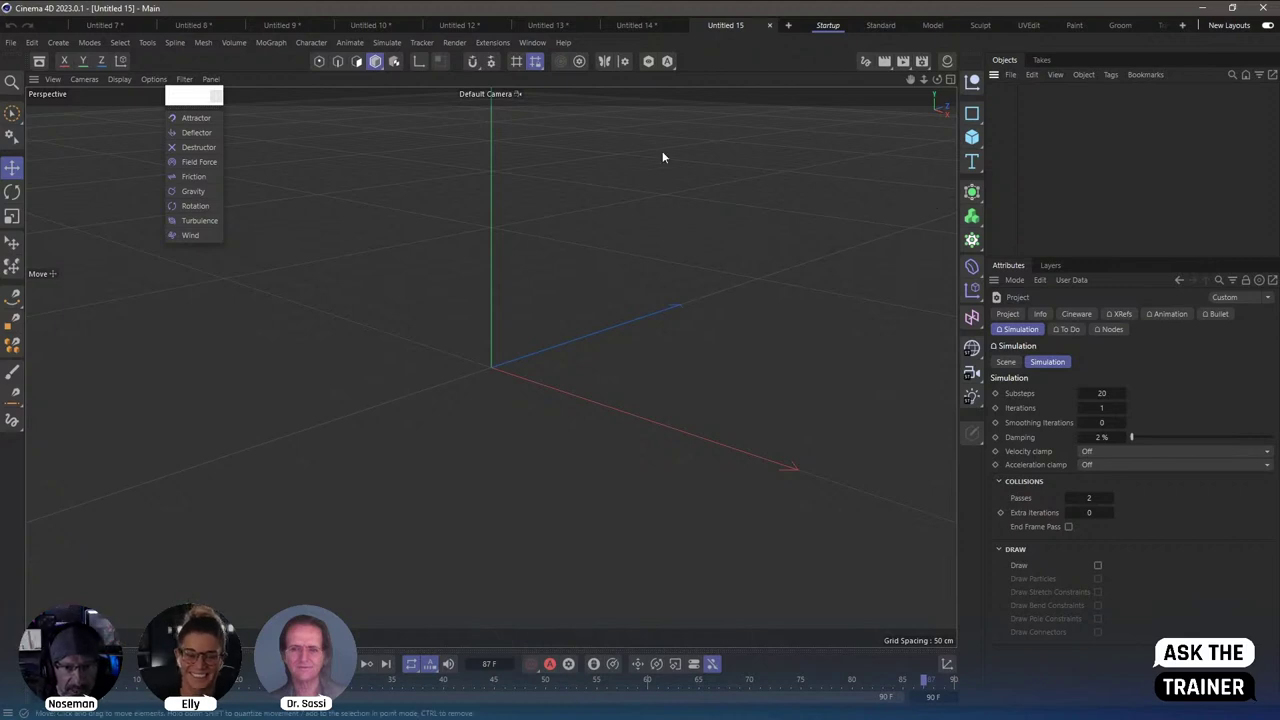
Back in Untitled 9, lower simulation substeps from 40 to 20 and play the sphere drop.
click(385, 43)
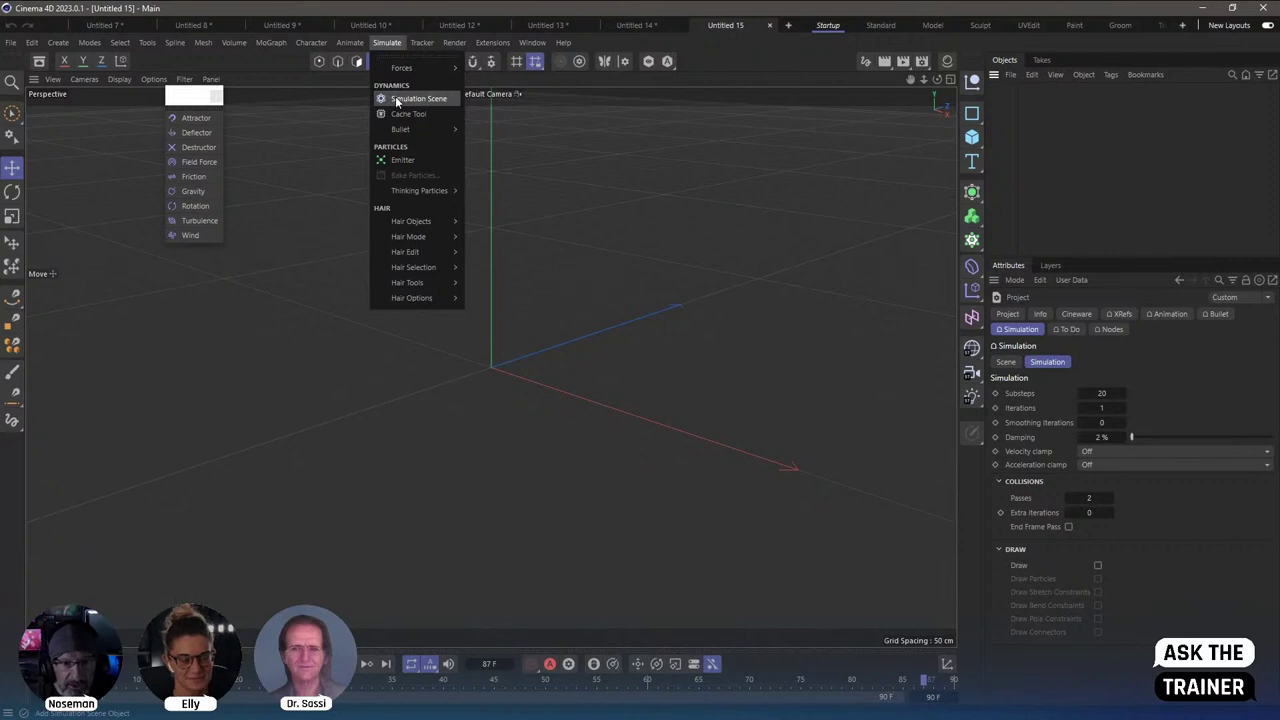
click(316, 134)
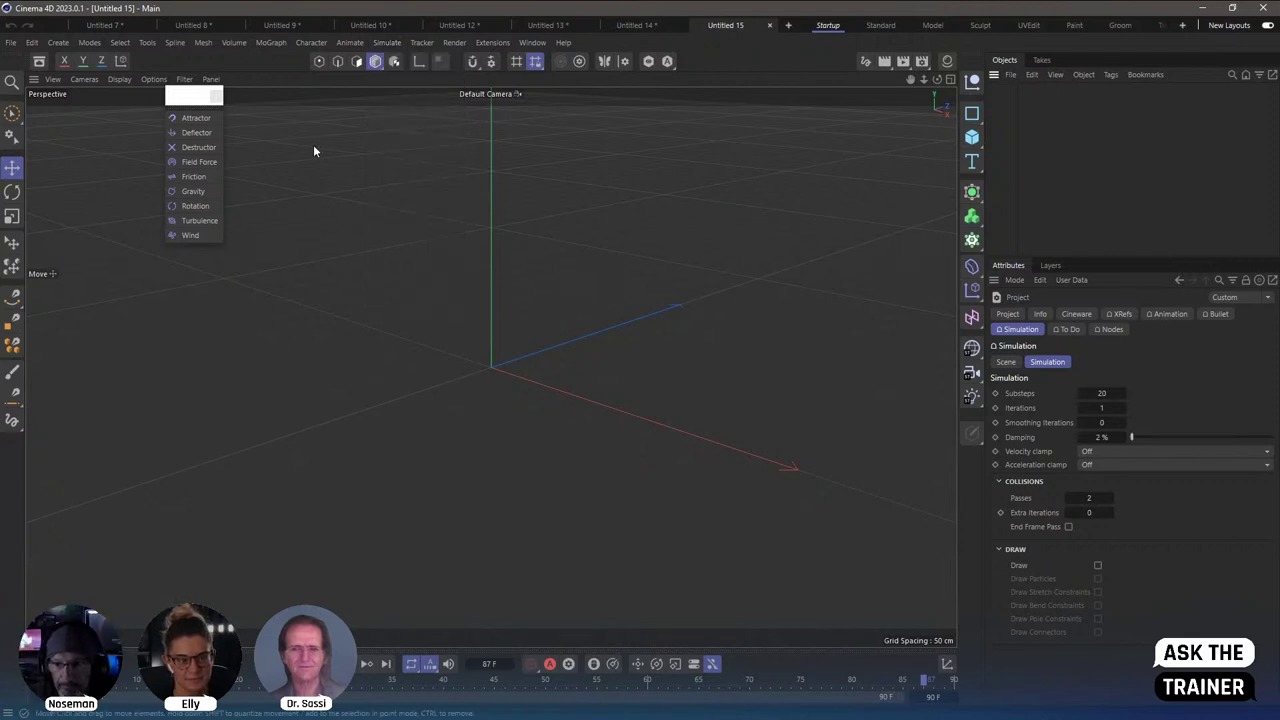
click(310, 24)
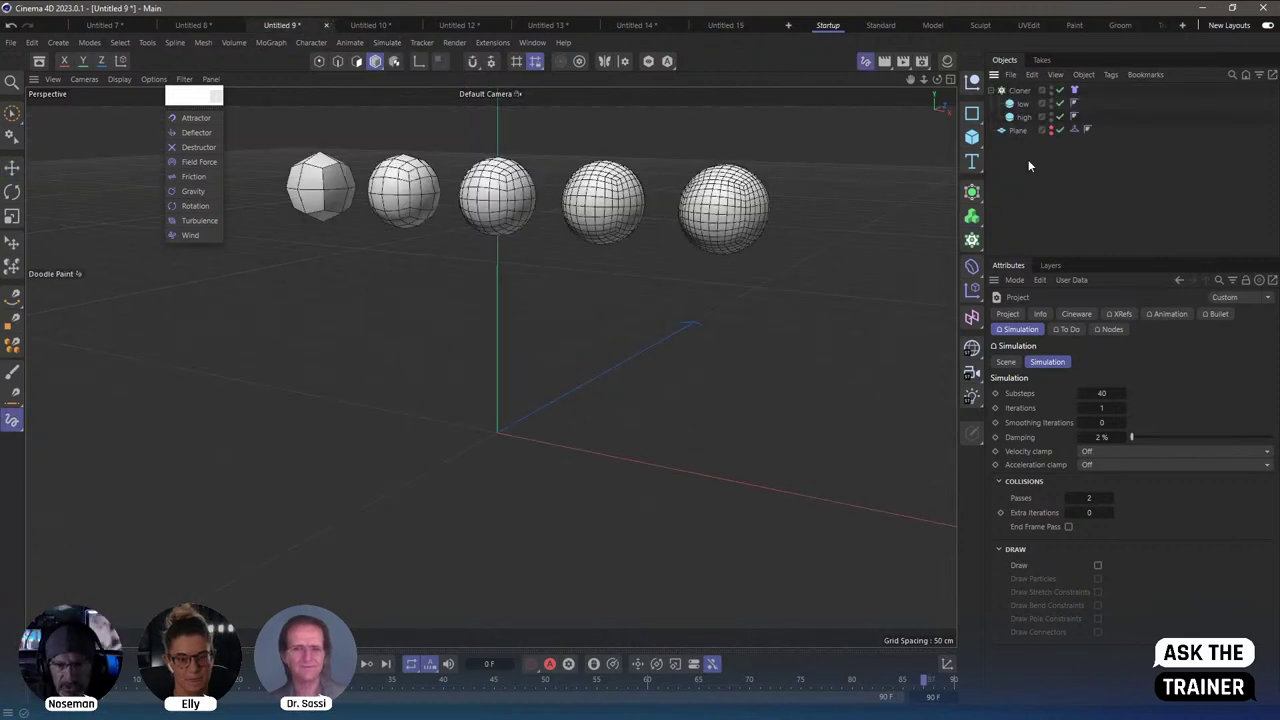
mouse_move(655, 266)
alt+mouse_down()
mouse_move(596, 286)
mouse_move(655, 218)
mouse_move(491, 366)
mouse_move(596, 272)
alt+mouse_up()
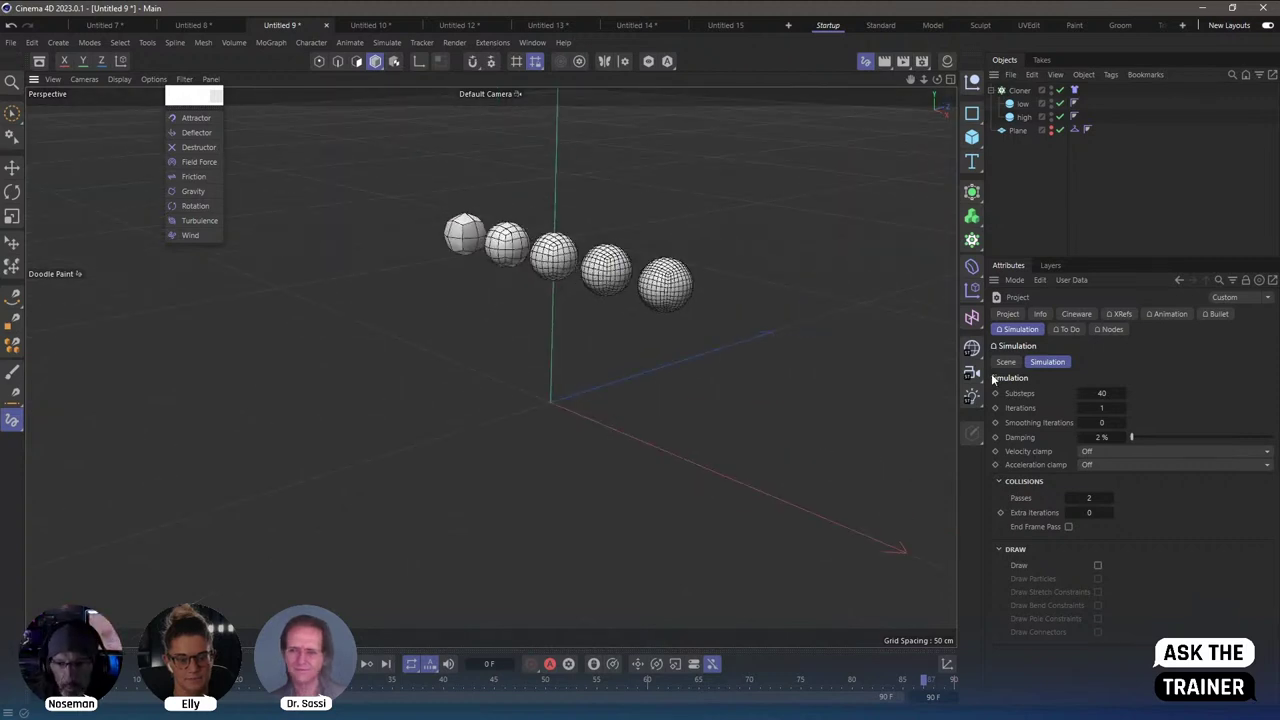
click(1110, 395)
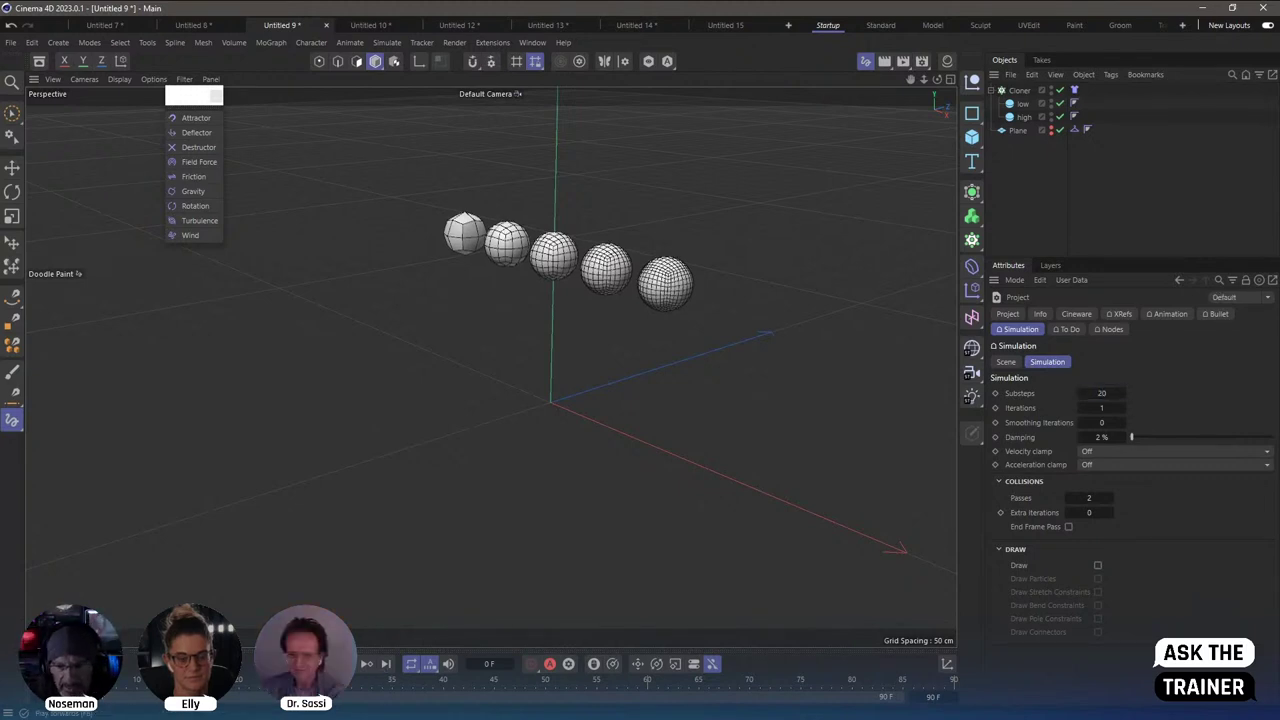
click(366, 663)
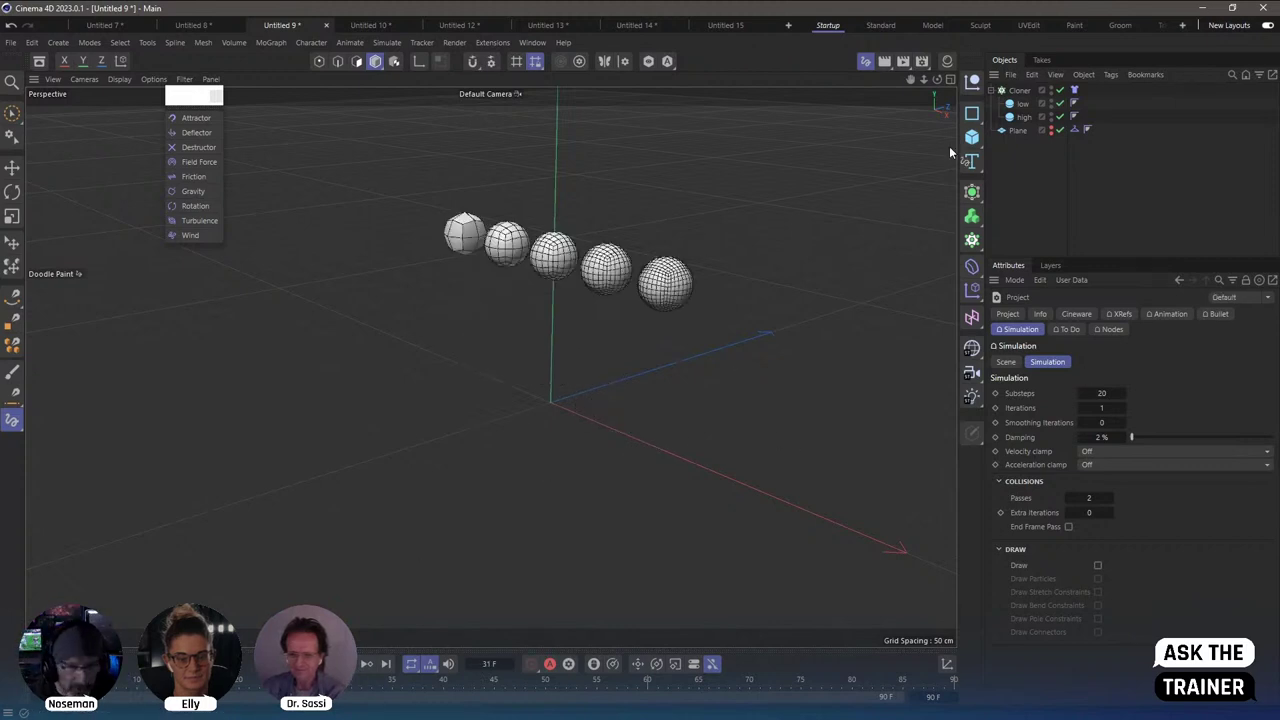
Rewind to frame 0 and rename the sphere cloner's cloth tag to 1.
click(1020, 90)
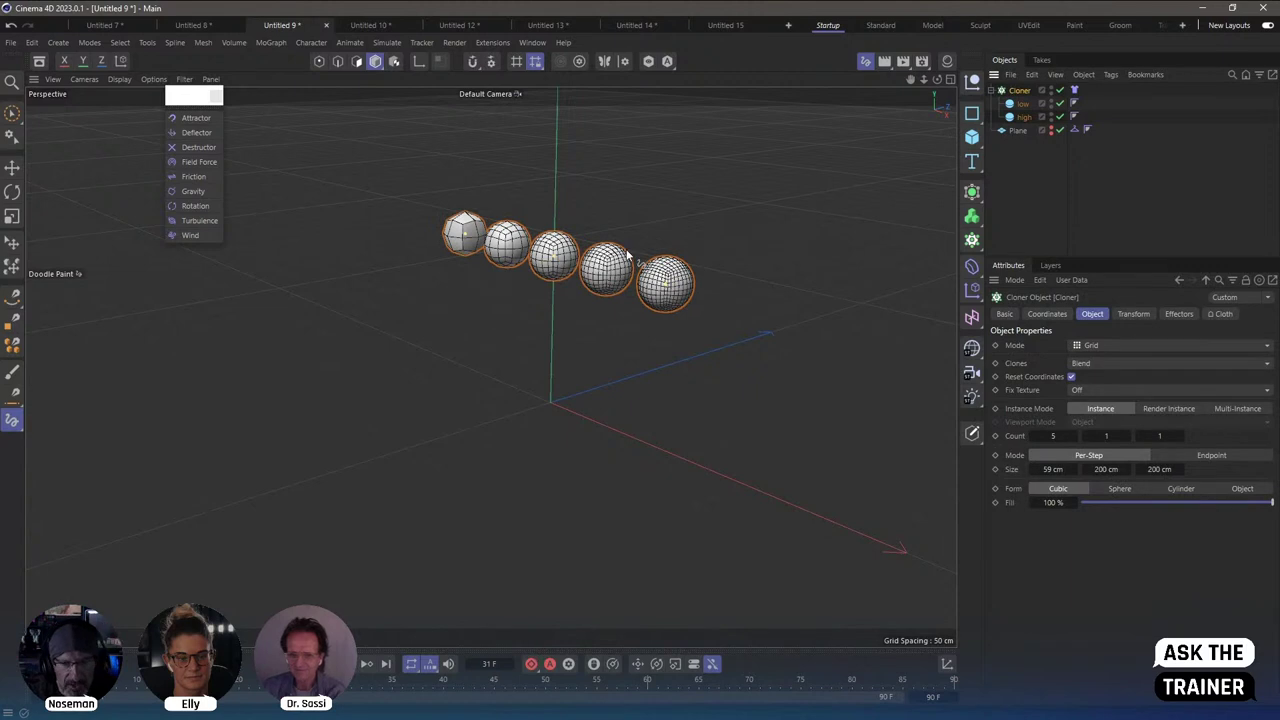
key(shift+f)
key(e)
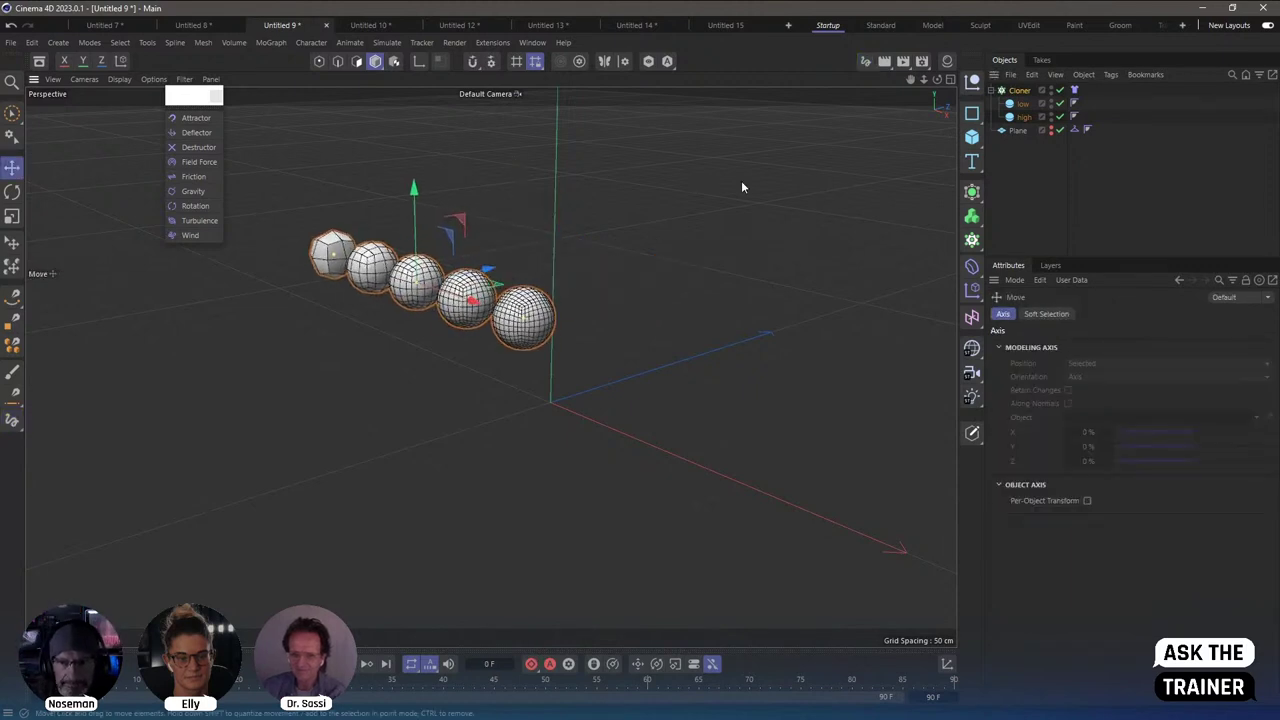
click(741, 186)
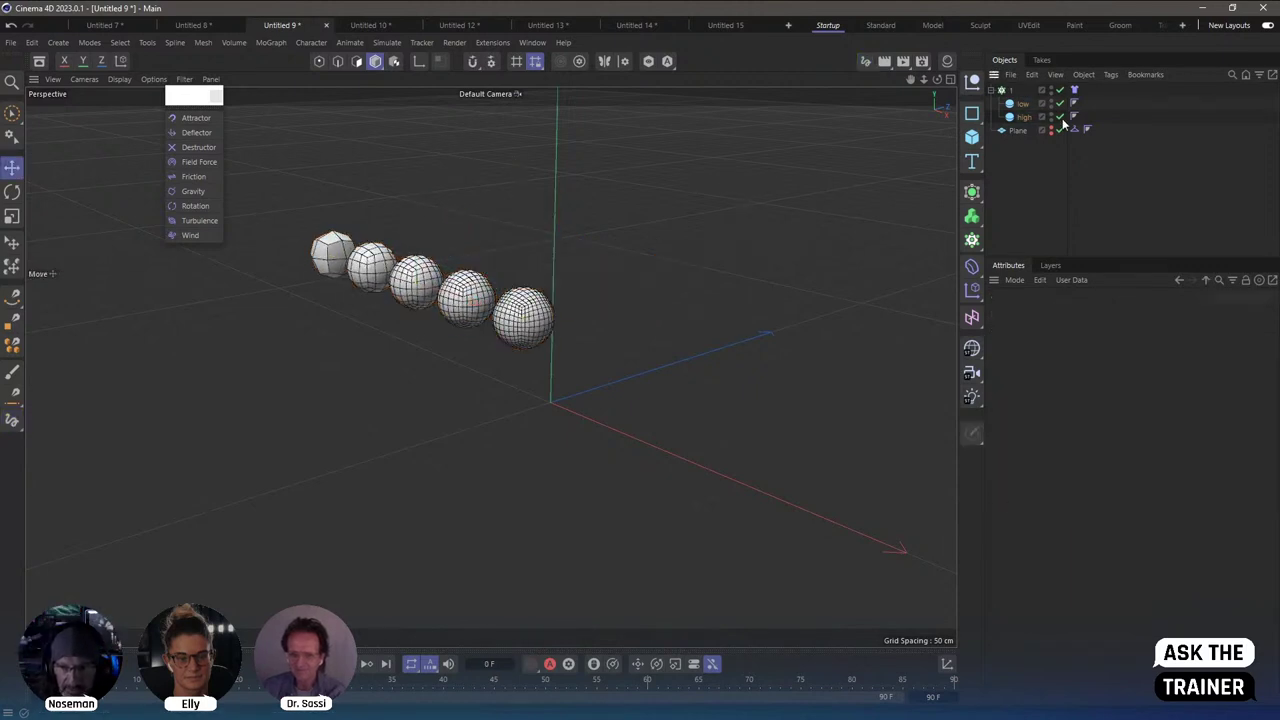
click(1075, 90)
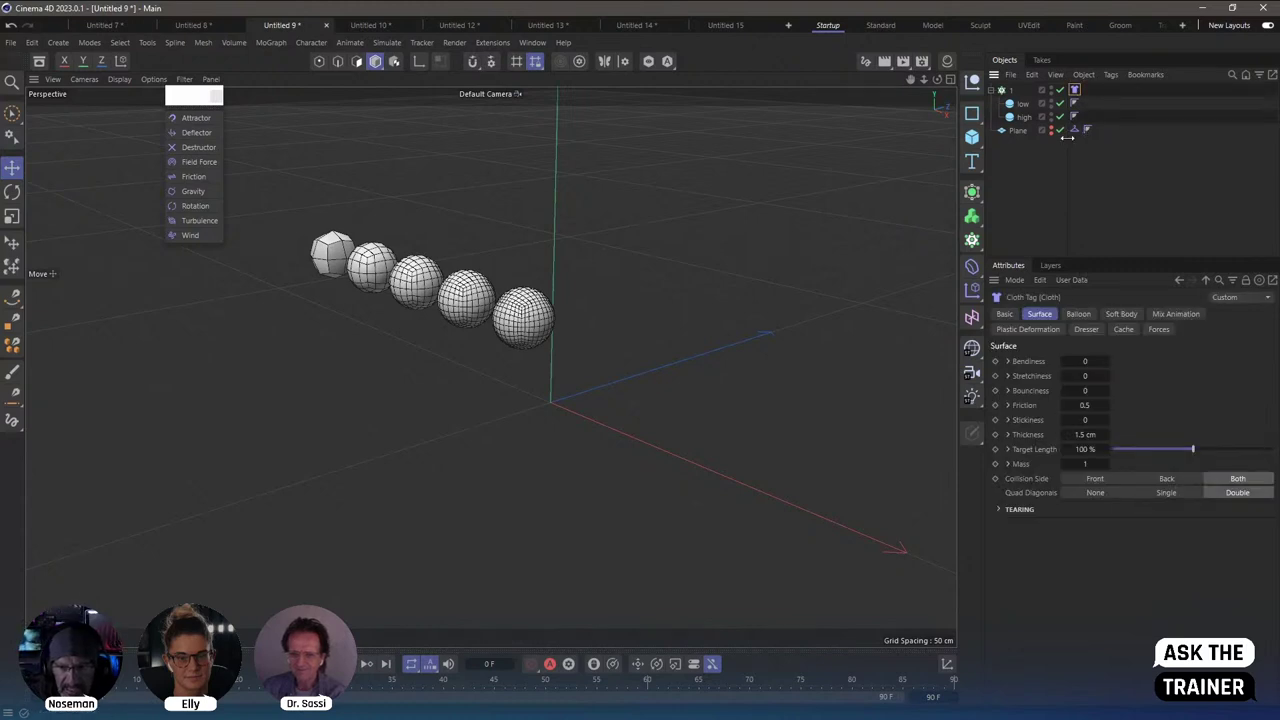
click(1004, 314)
double_click(1086, 380)
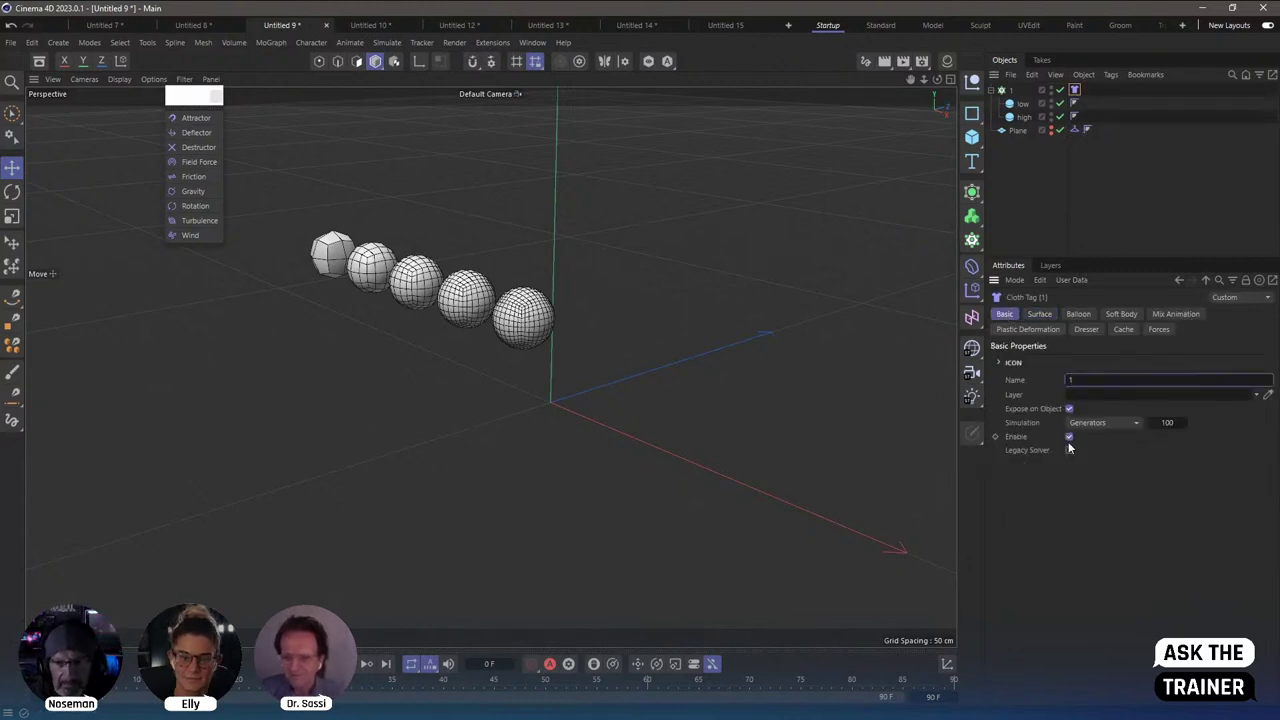
text(1)
Duplicate cloner 1 into a second row behind it, name the copy and its tag 2, and play.
click(1009, 91)
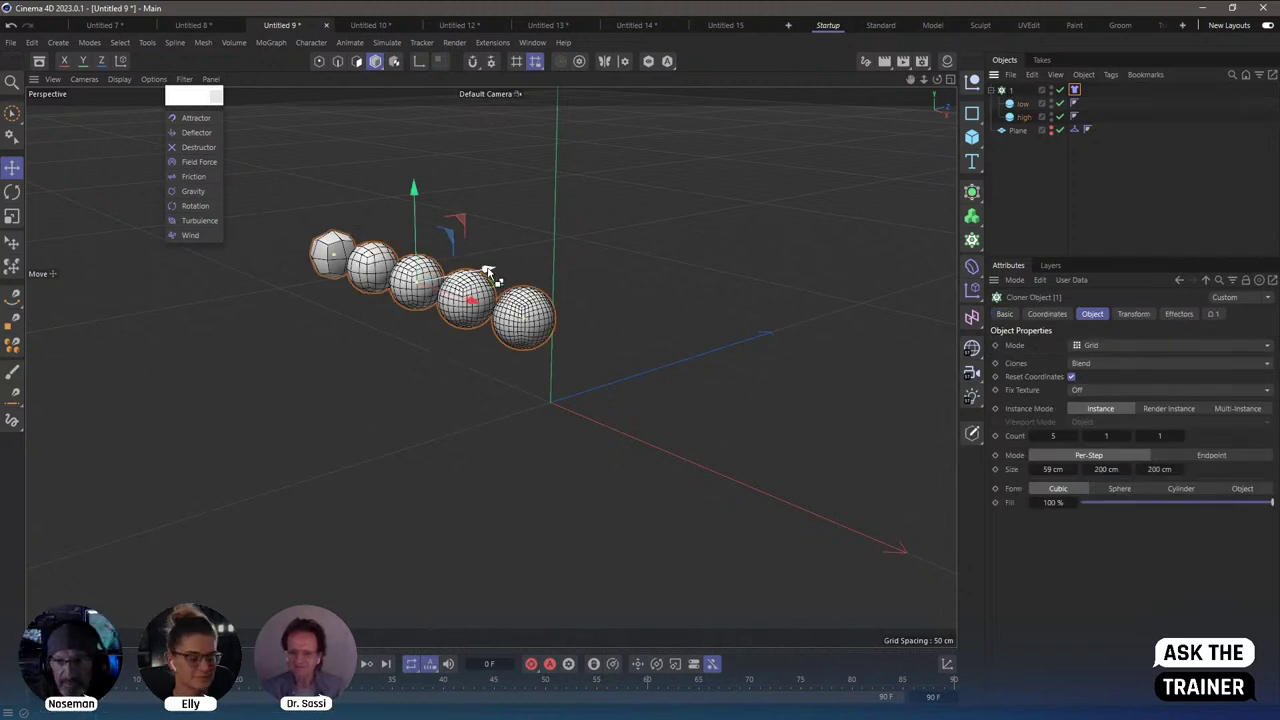
ctrl+drag(487, 271, 683, 197)
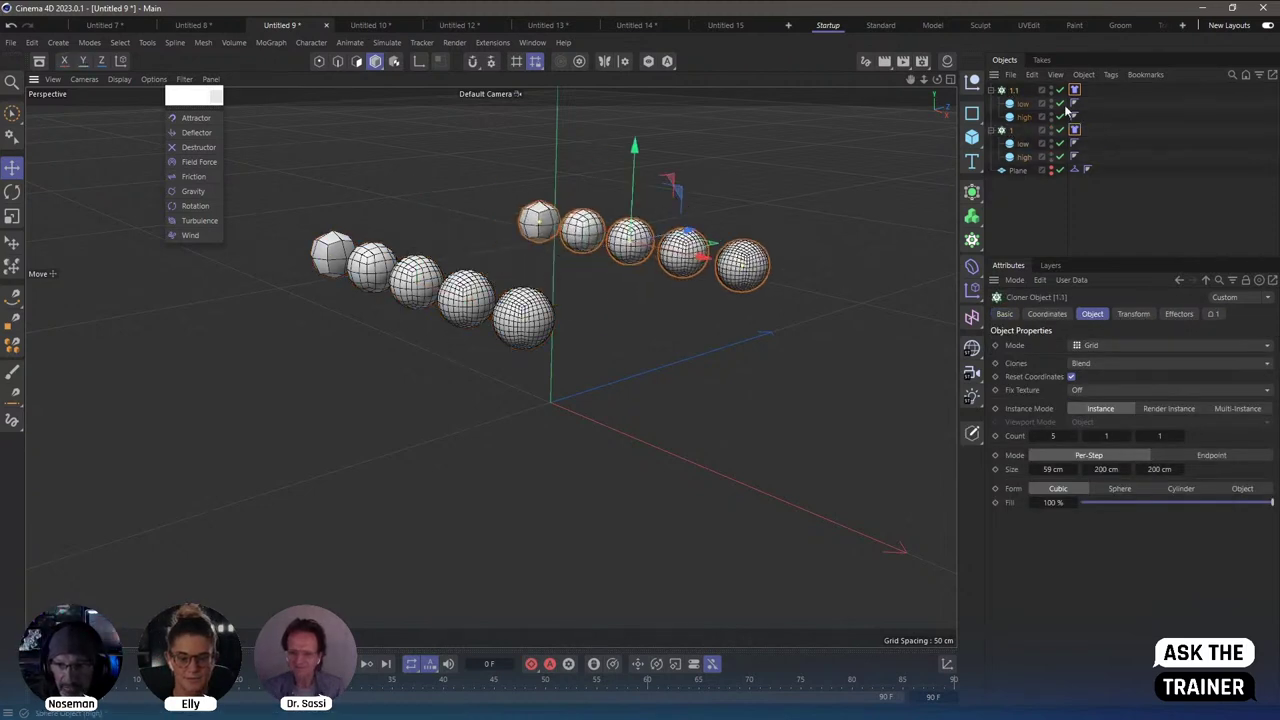
click(1074, 90)
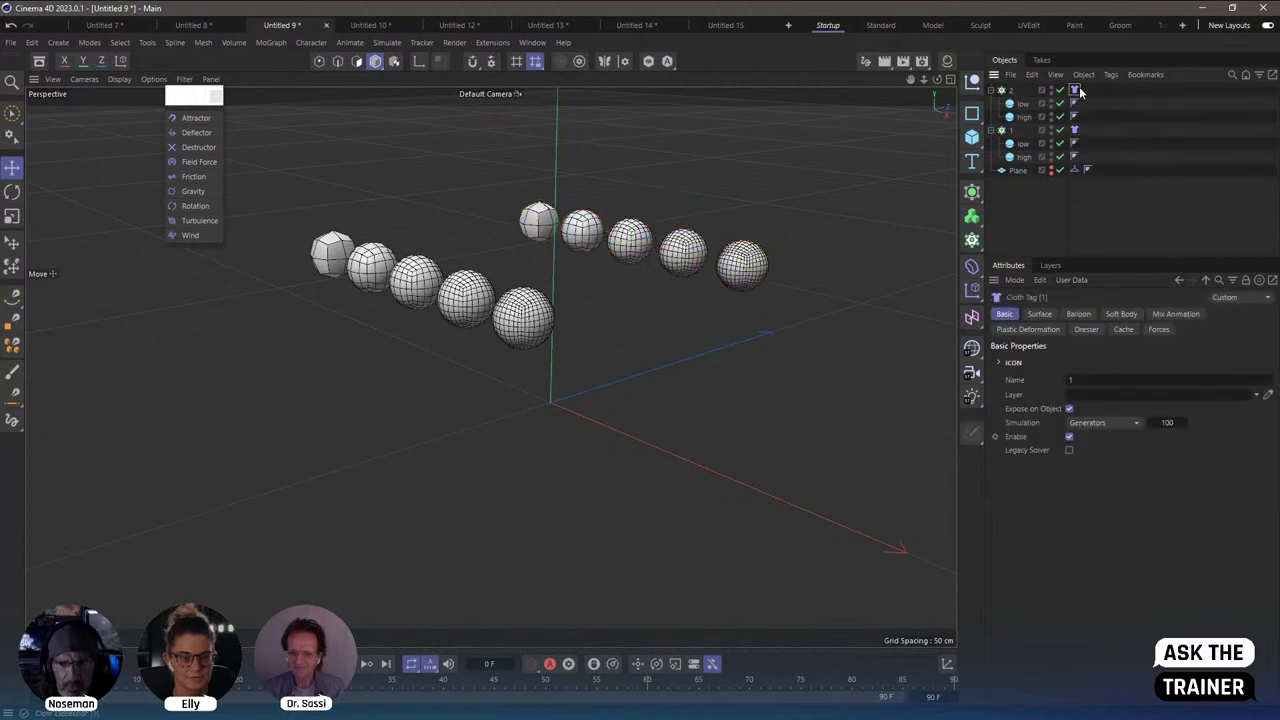
click(1085, 379)
text(2)
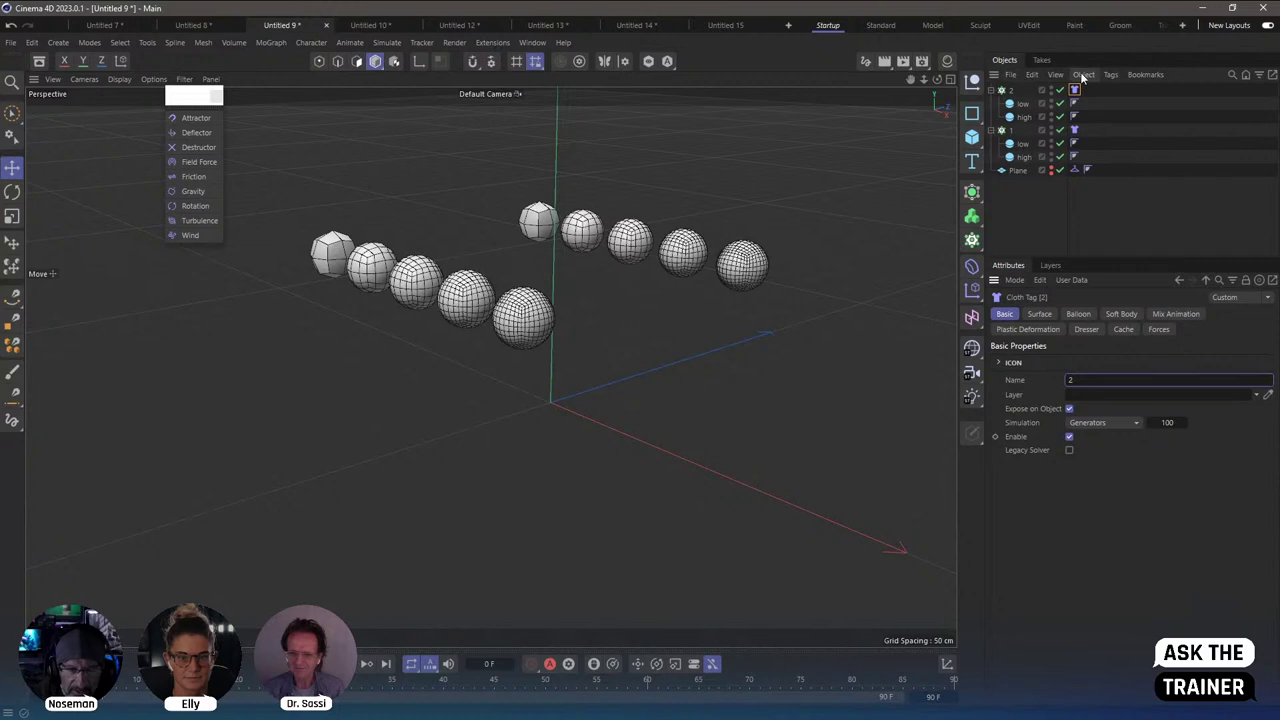
click(1074, 130)
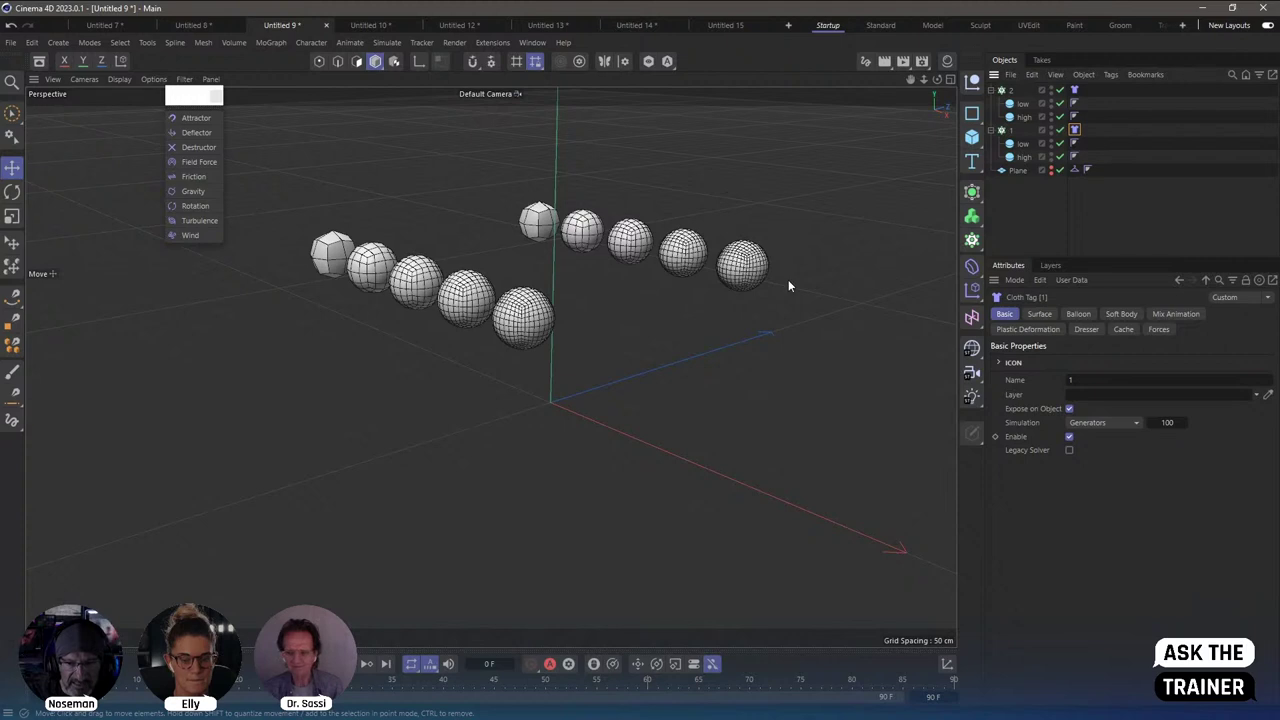
key(F8)
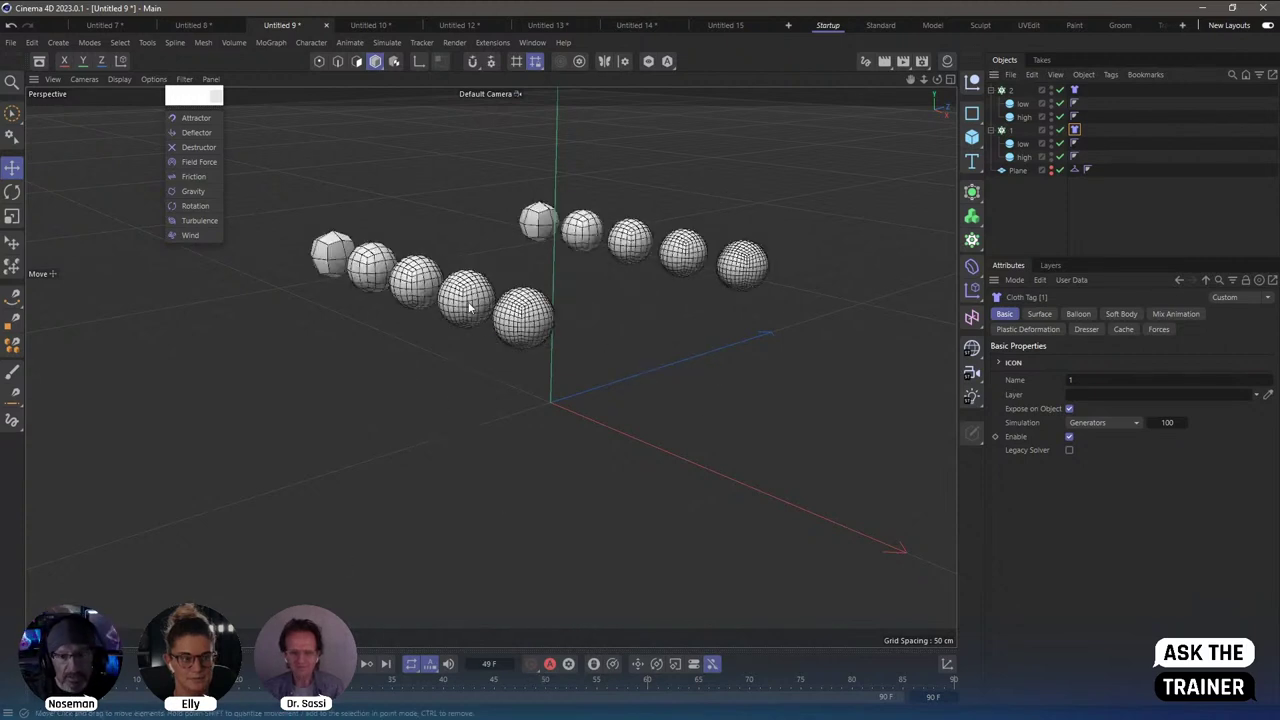
key(ctrl+d)
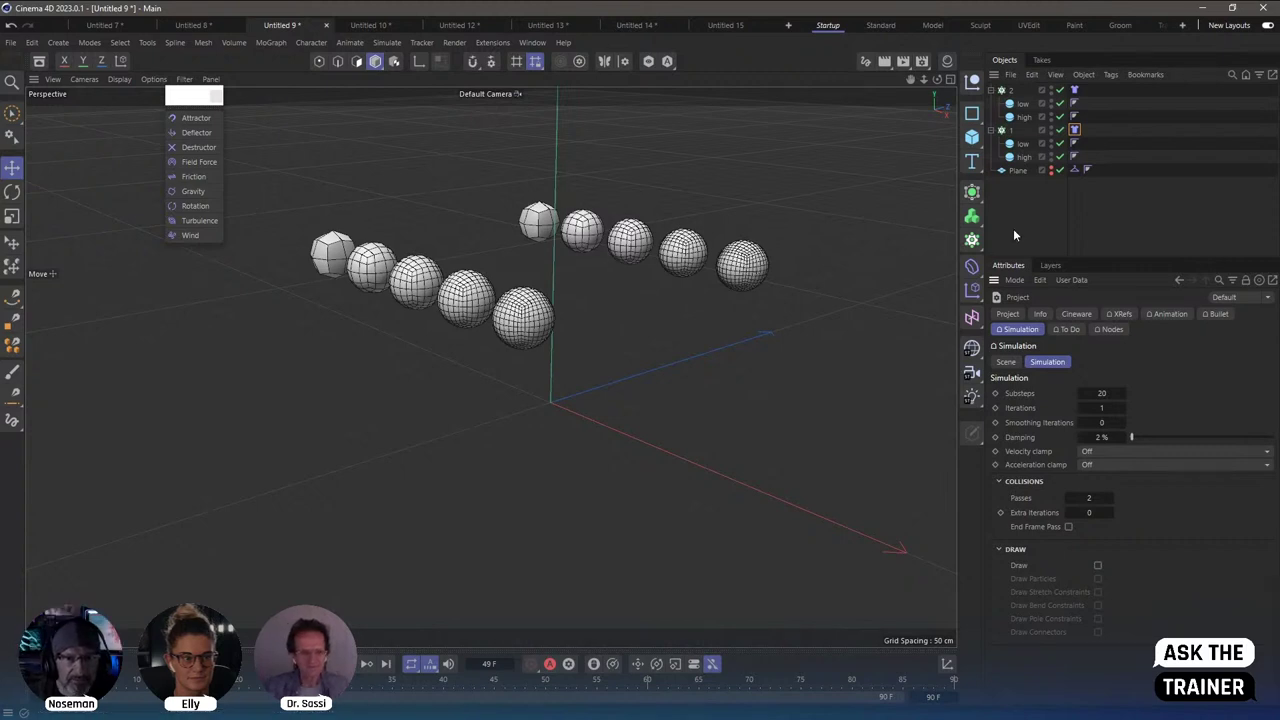
Add a Simulation Scene object named 1 with 10 substeps.
click(387, 43)
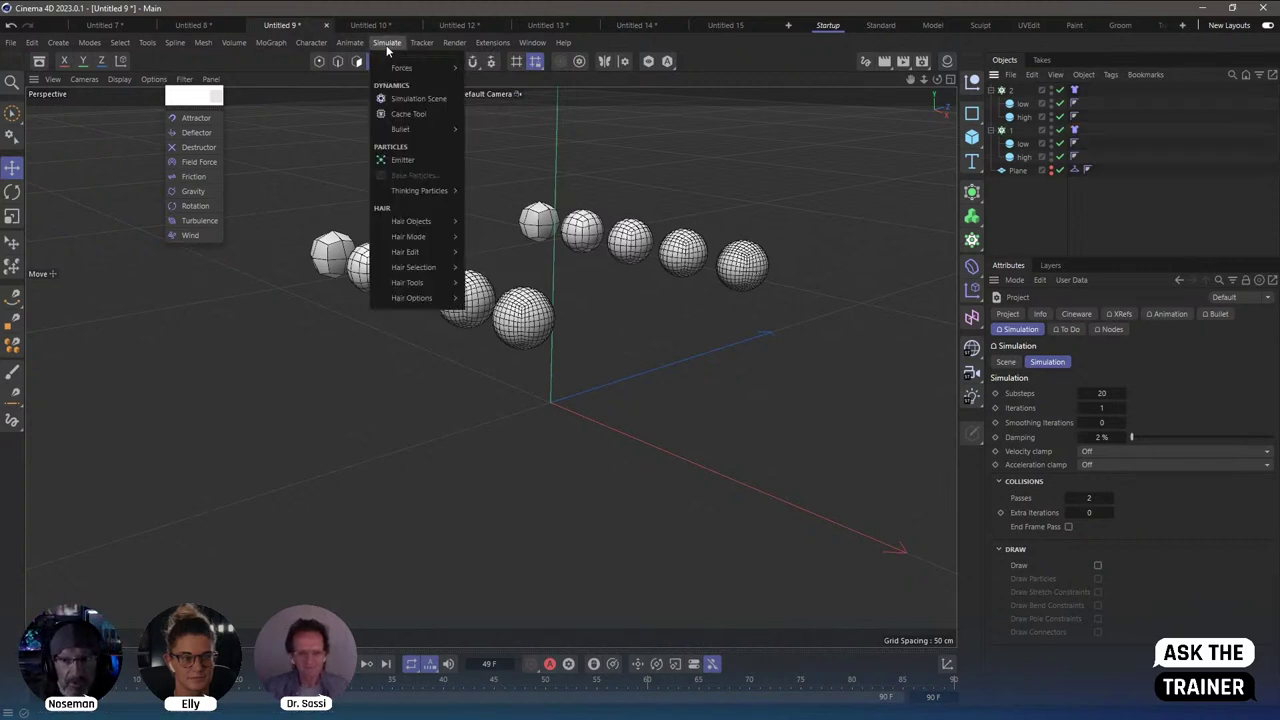
click(418, 98)
double_click(1040, 90)
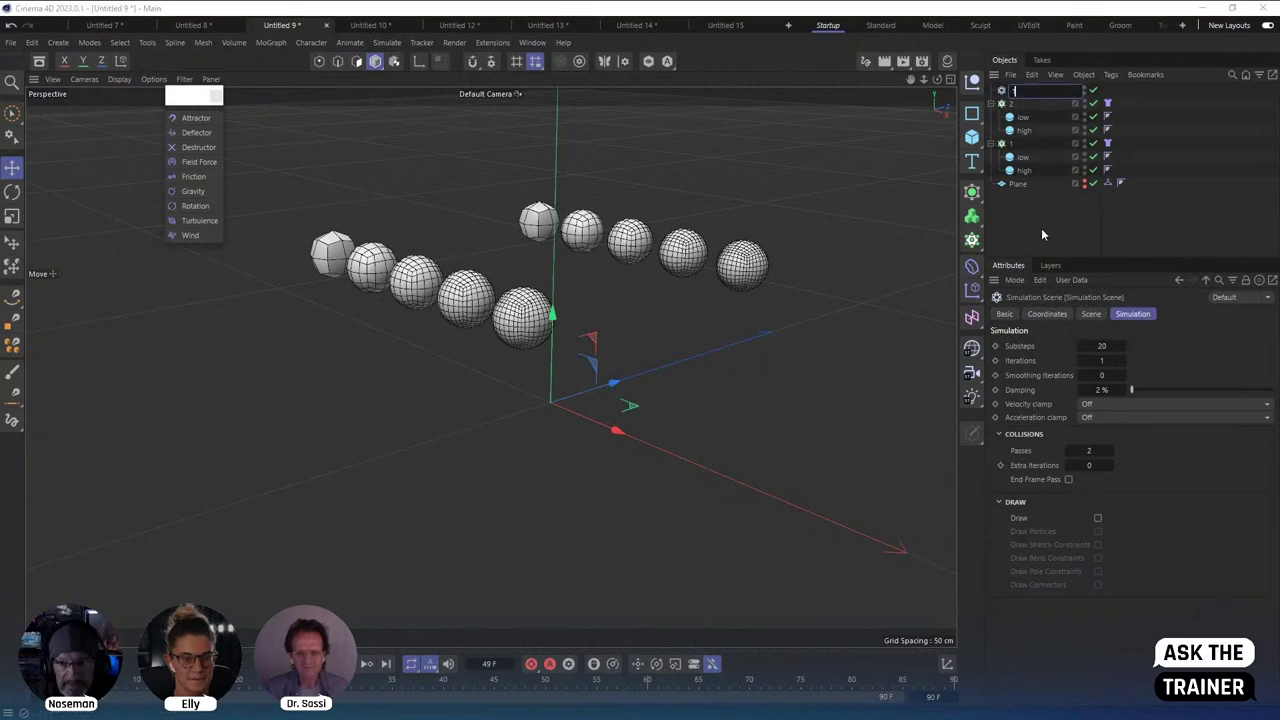
text(1)
click(1043, 238)
click(1016, 91)
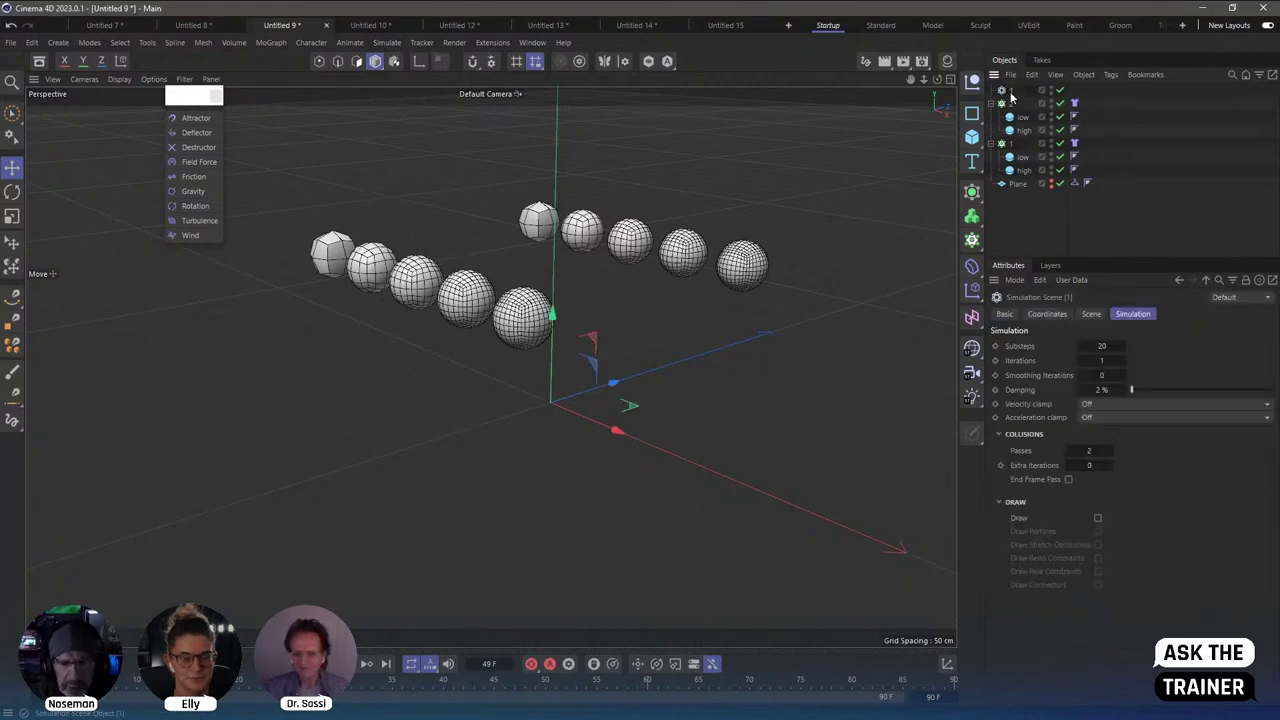
click(1103, 346)
text(10)
key(Return)
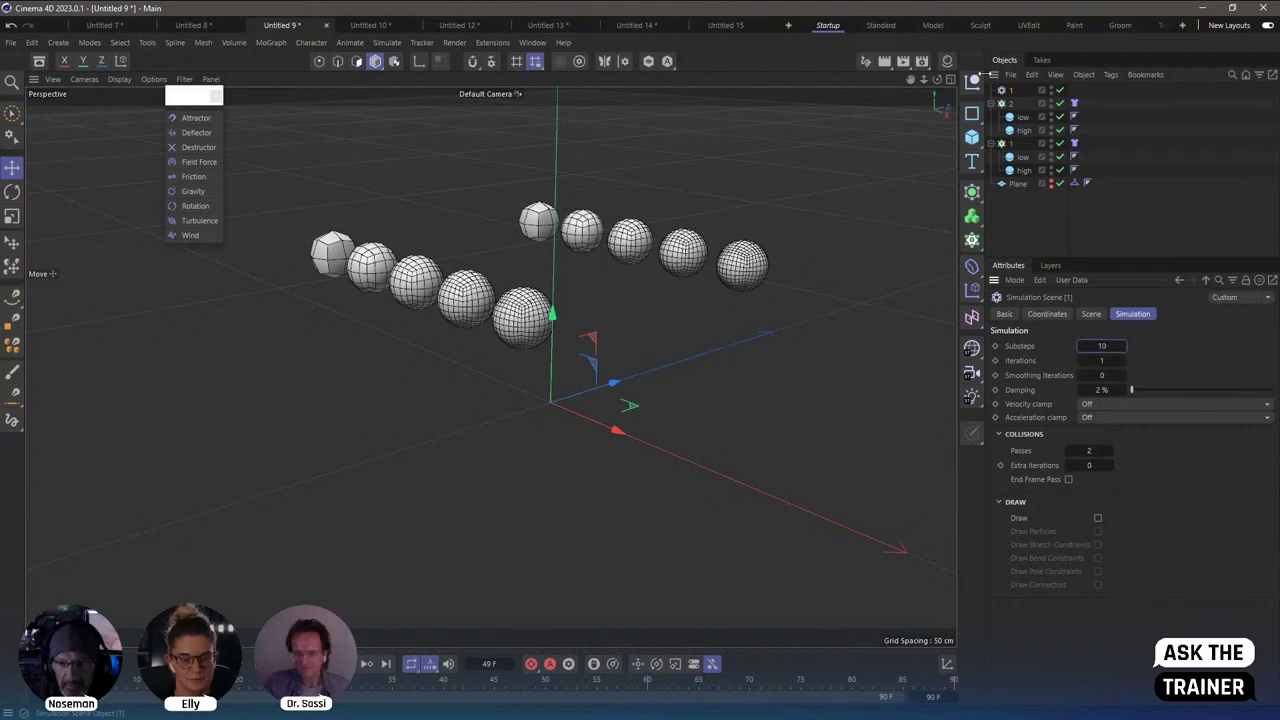
Duplicate it as simulation scene 2 with 80 substeps, then show scene 1's Scene settings.
ctrl+click(1015, 89)
ctrl+drag(1006, 92, 1010, 104)
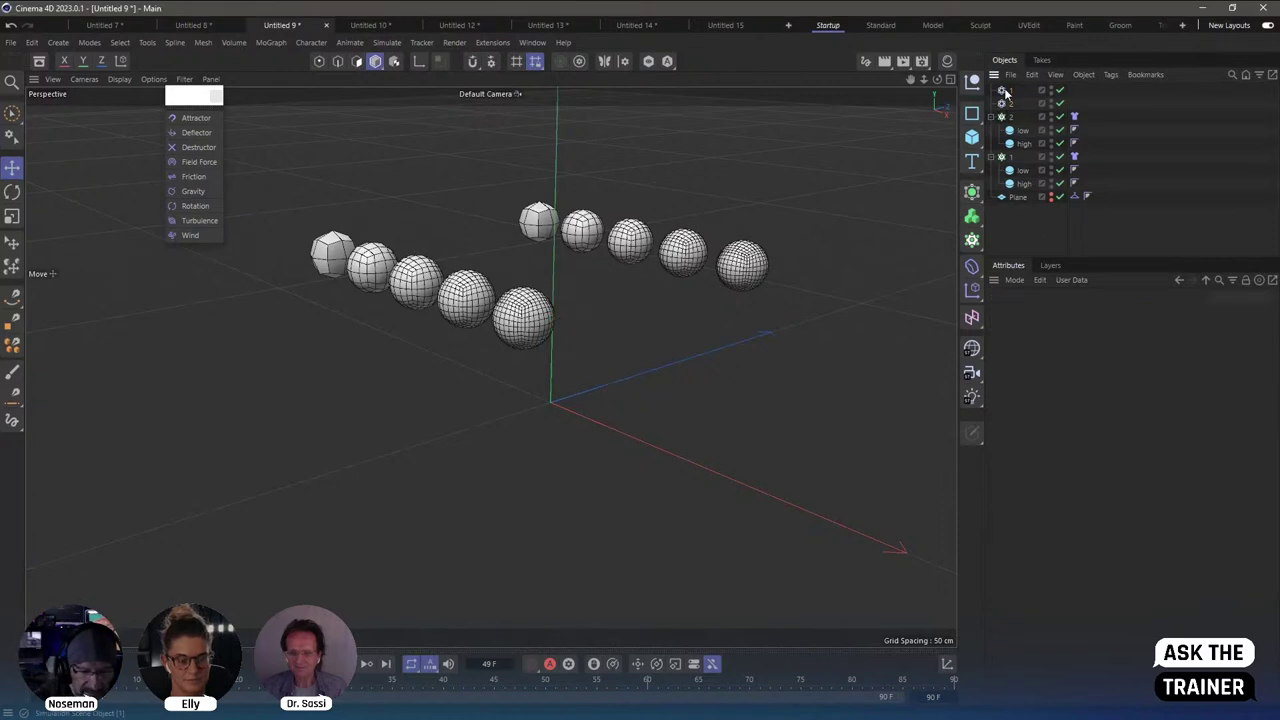
text(2)
key(Return)
click(1110, 345)
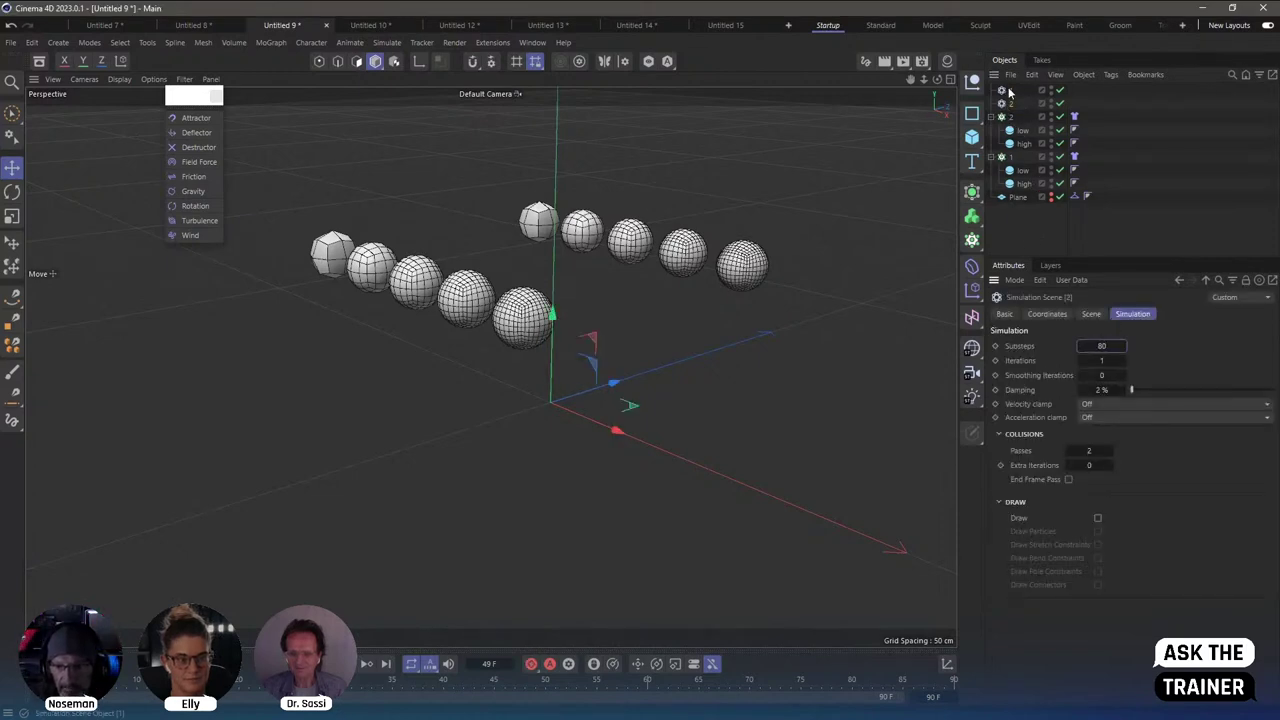
drag(1008, 95, 1016, 192)
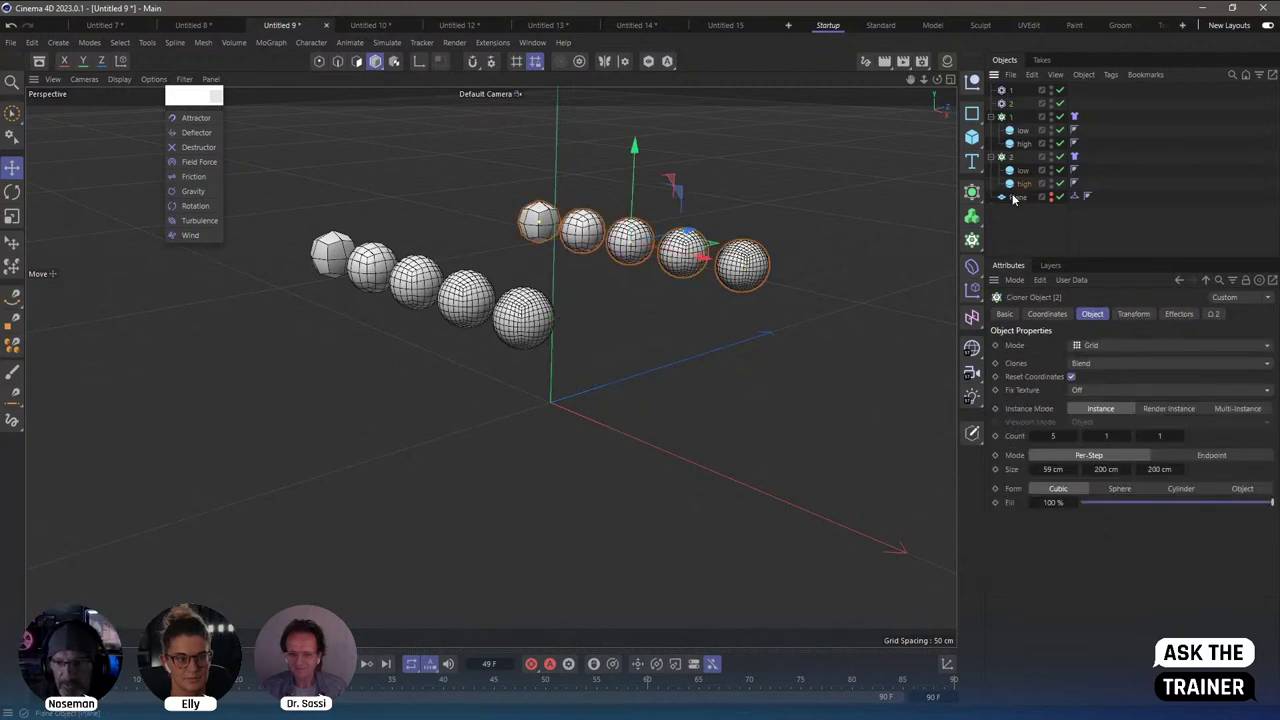
click(1003, 91)
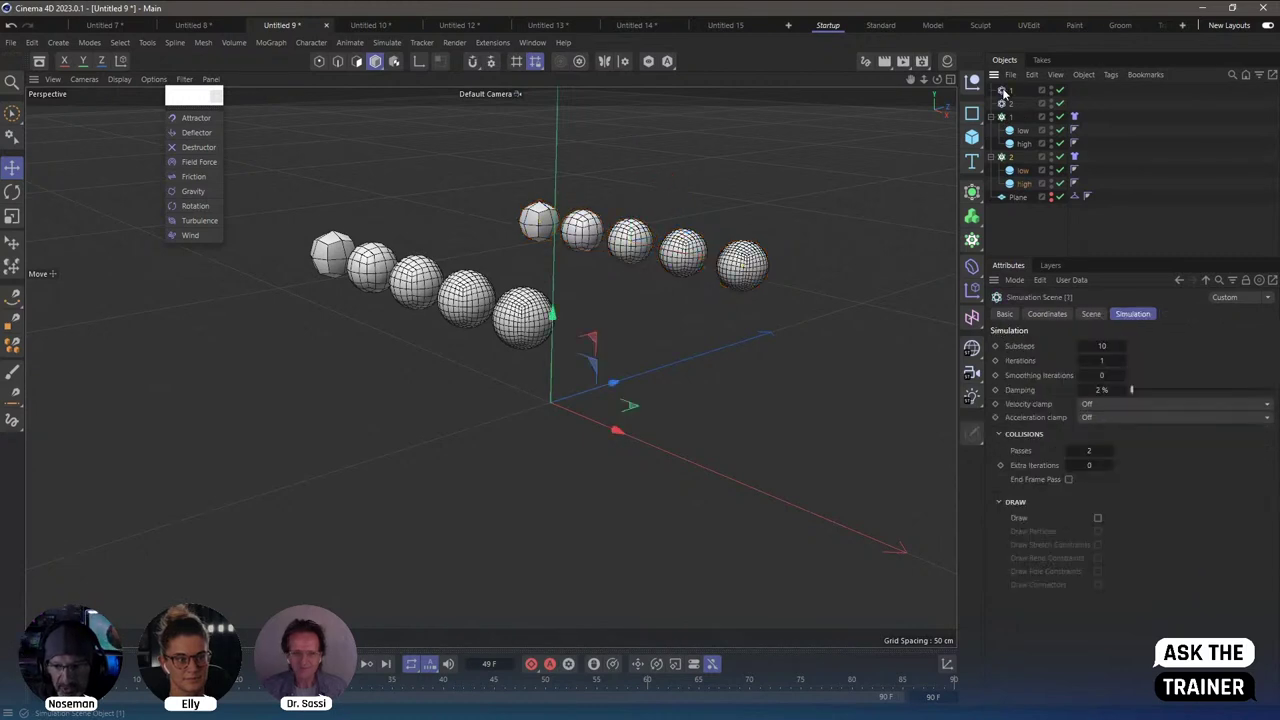
click(1092, 314)
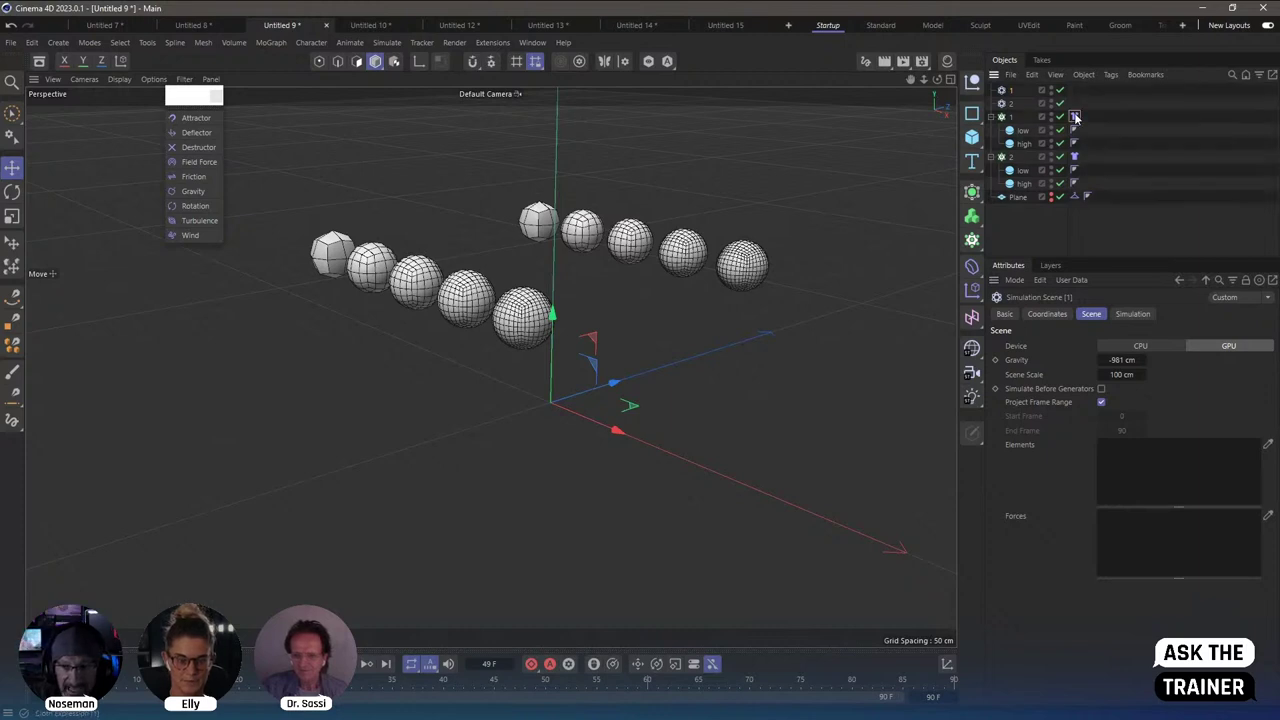
Put cloth tag 1 and the plane collider in scene 1's Elements, and cloth tag 2 plus collider in scene 2's.
mouse_move(1075, 118)
mouse_down()
mouse_move(1136, 470)
mouse_move(1130, 430)
mouse_up()
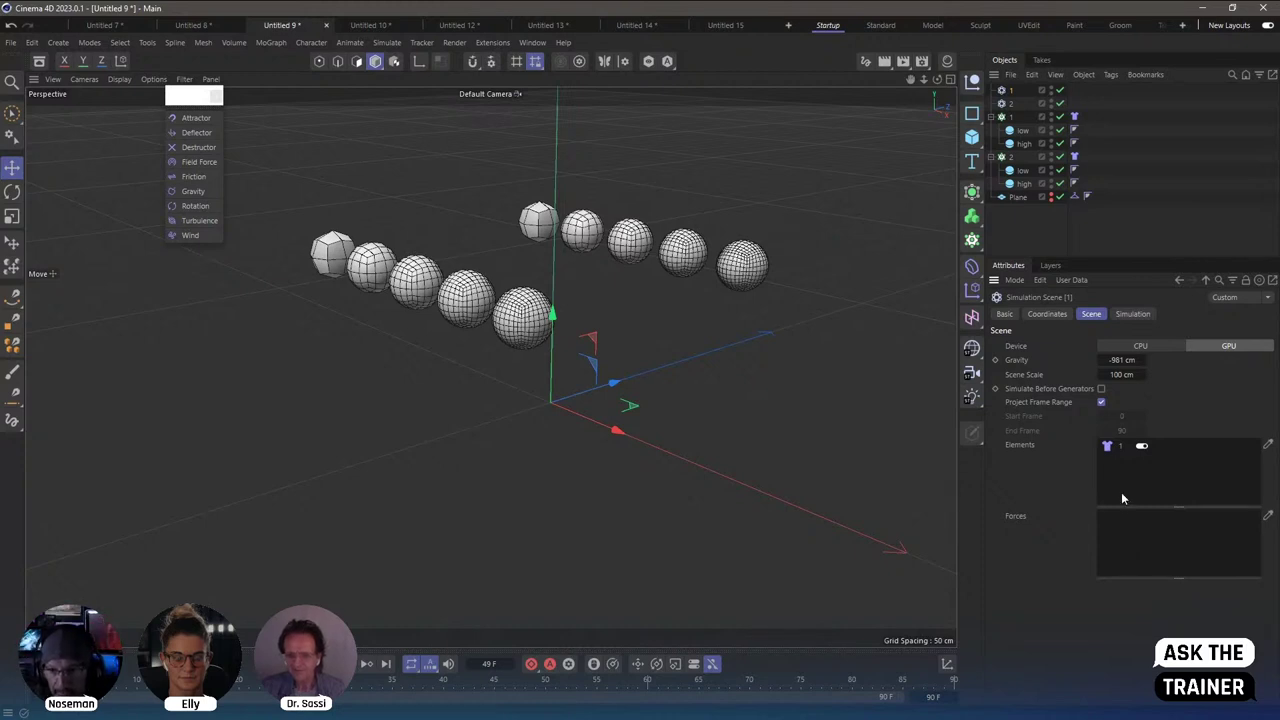
drag(1076, 197, 1124, 473)
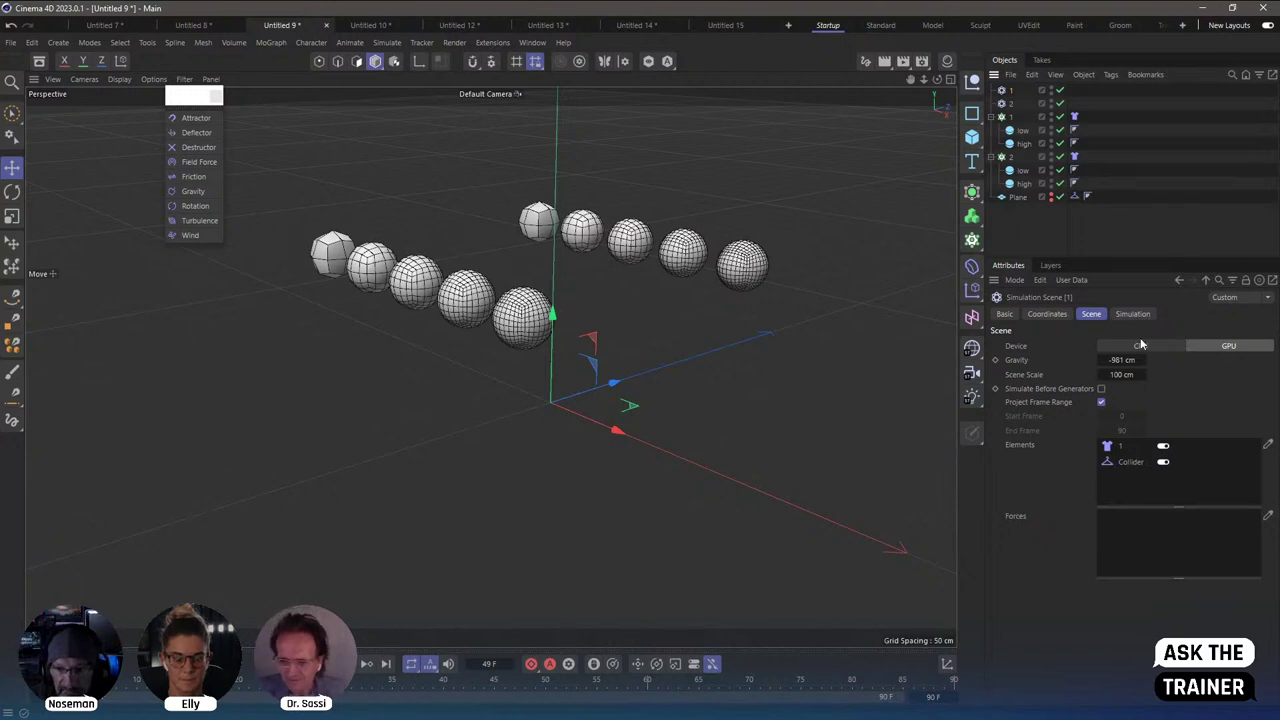
click(1005, 105)
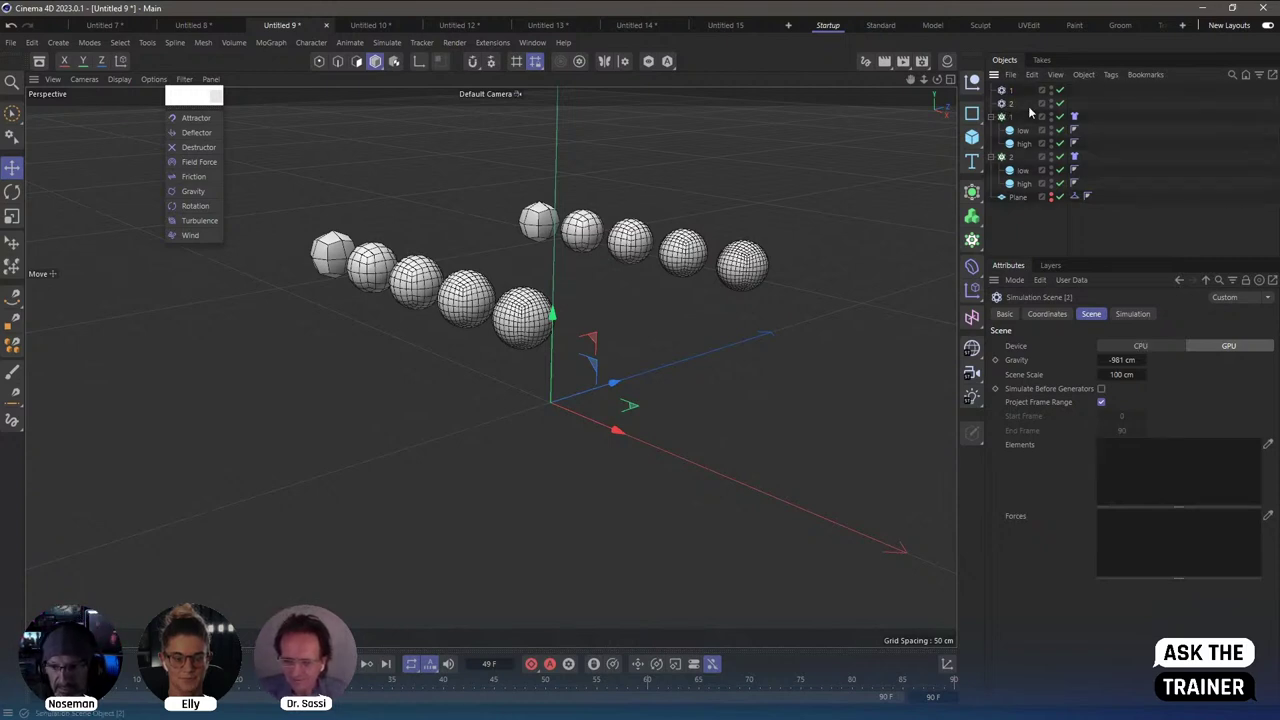
drag(1075, 156, 1113, 400)
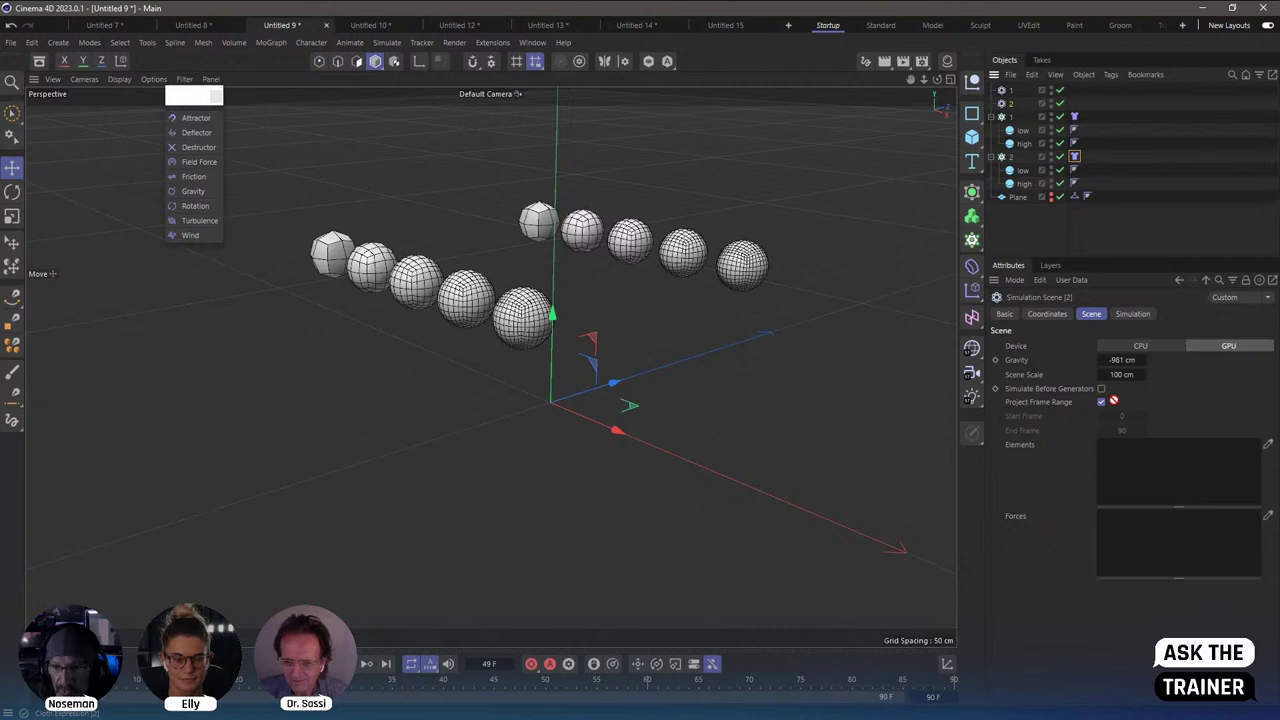
drag(1132, 505, 1125, 455)
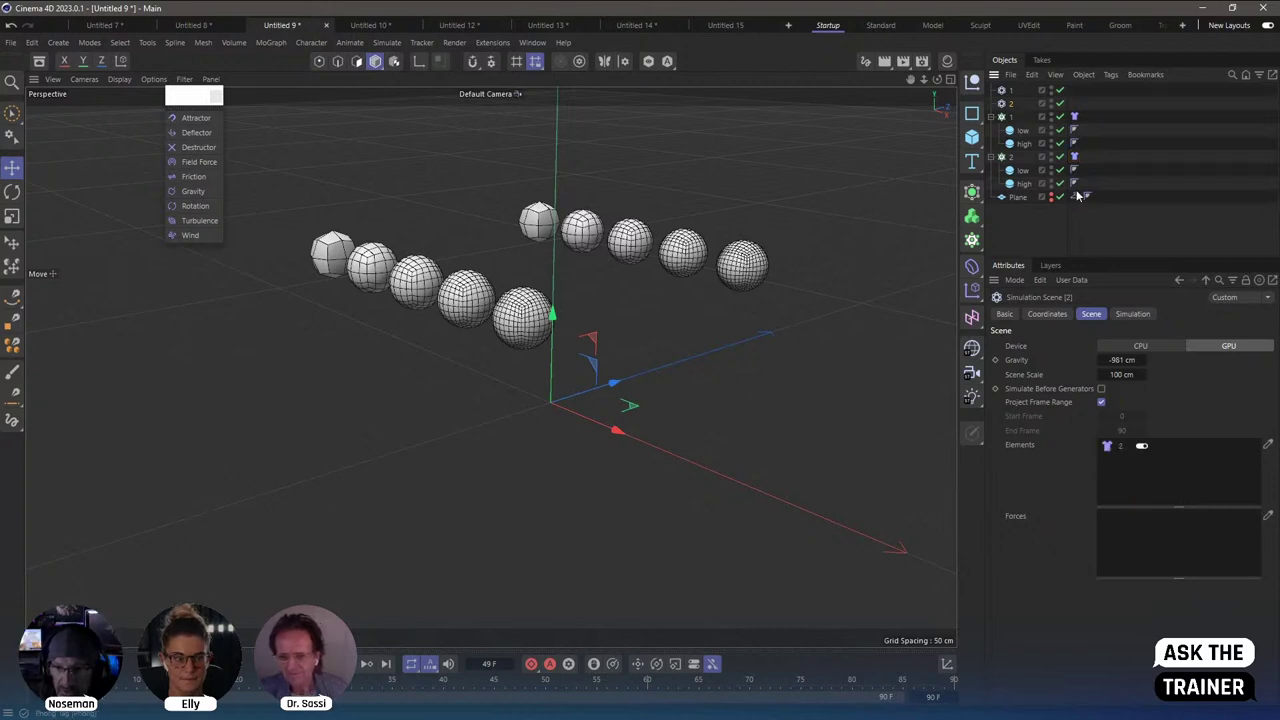
drag(1078, 196, 1133, 470)
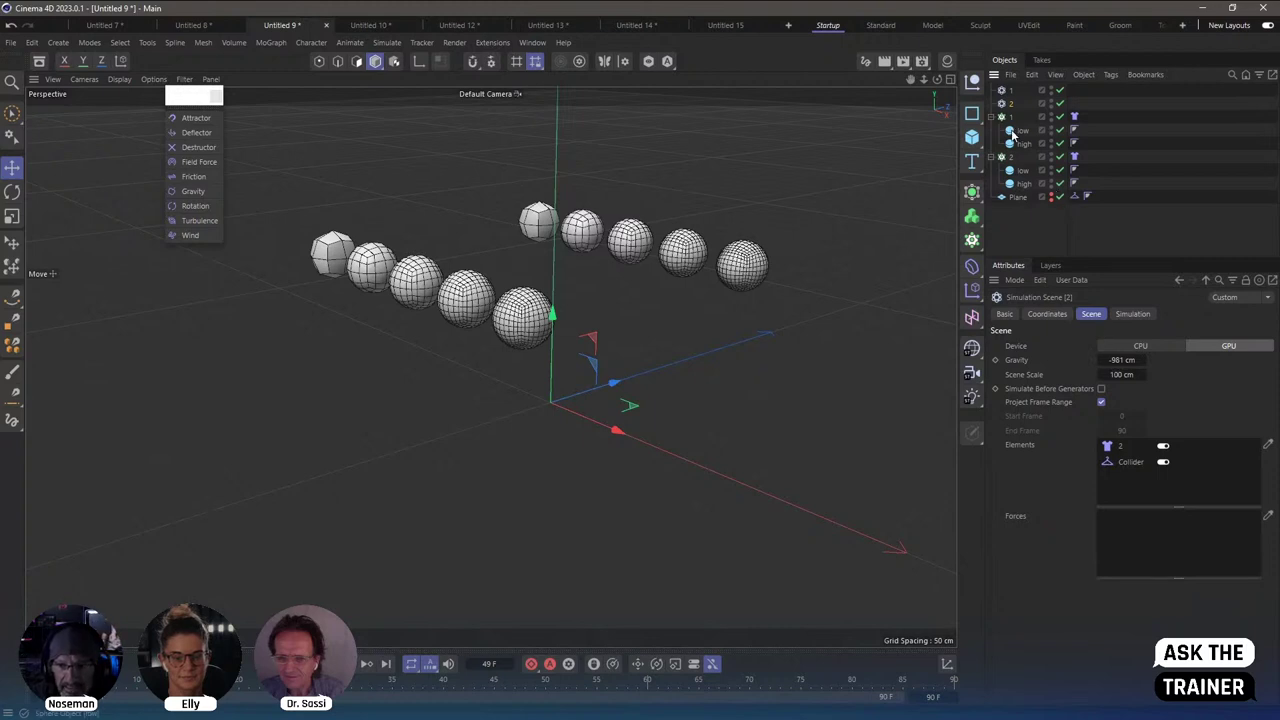
Check each cloth tag and both simulation scenes' settings, then clear the selection.
click(1075, 117)
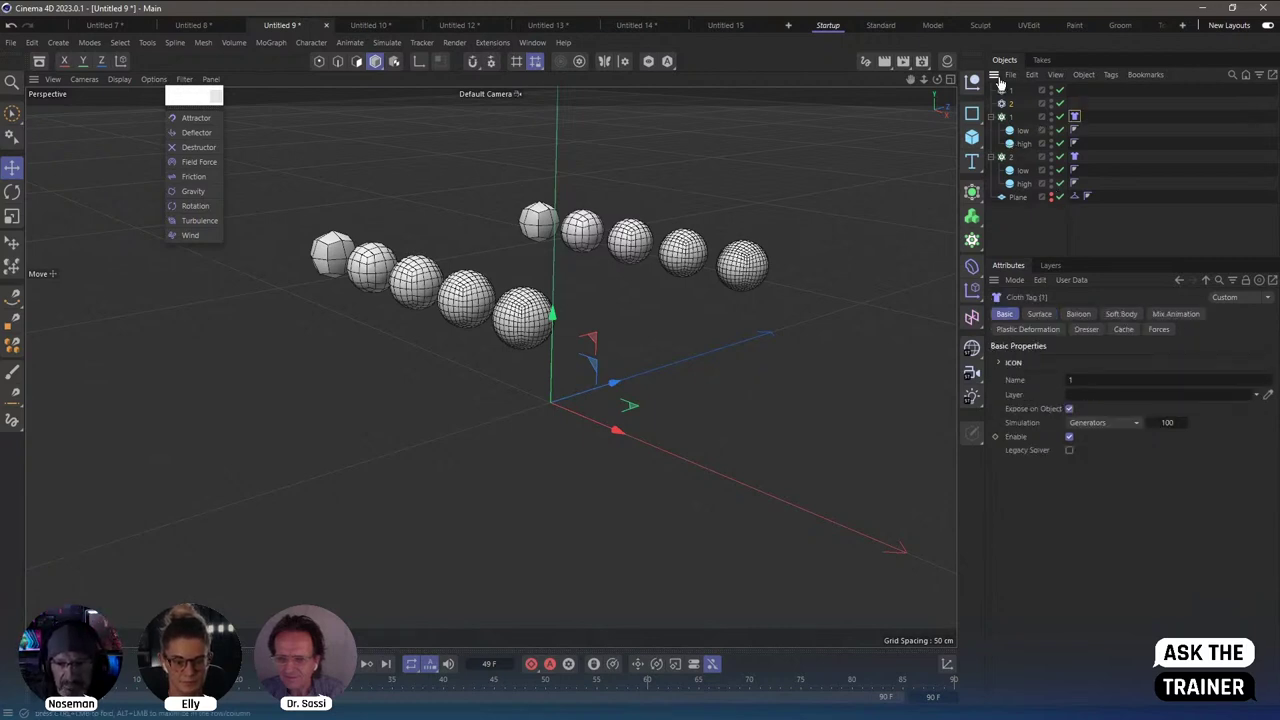
click(1003, 93)
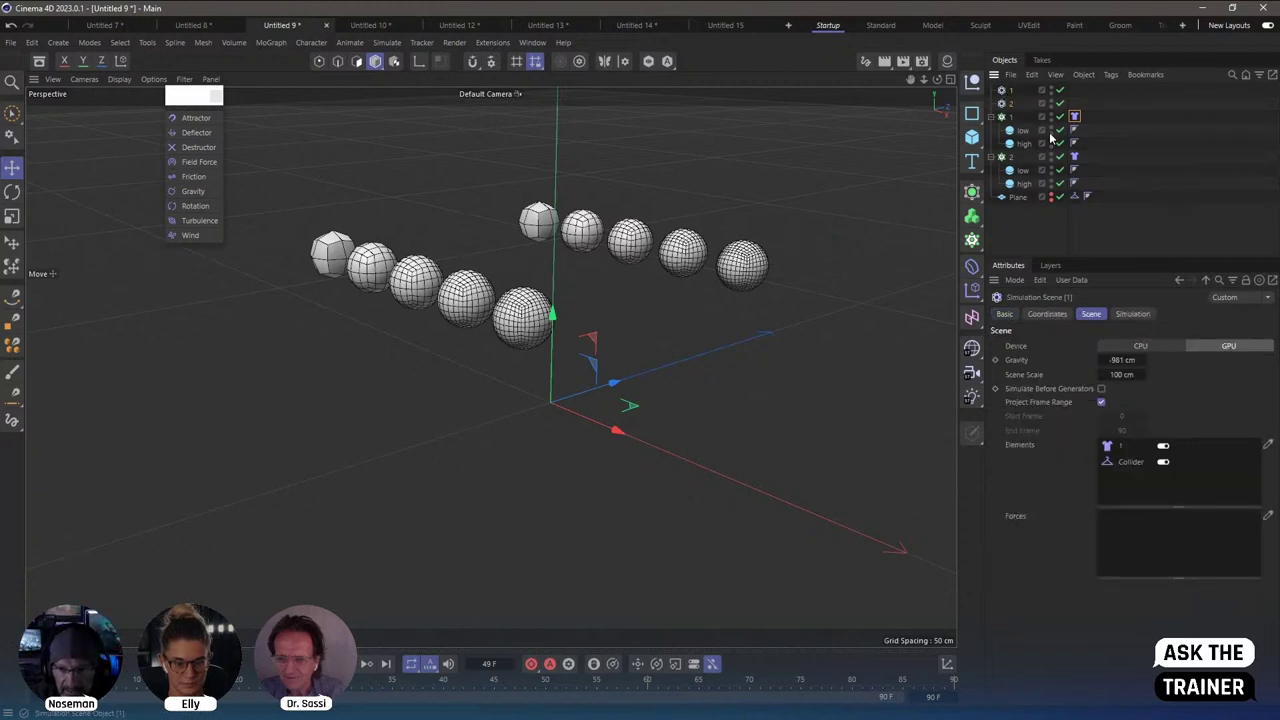
click(1074, 156)
click(1003, 157)
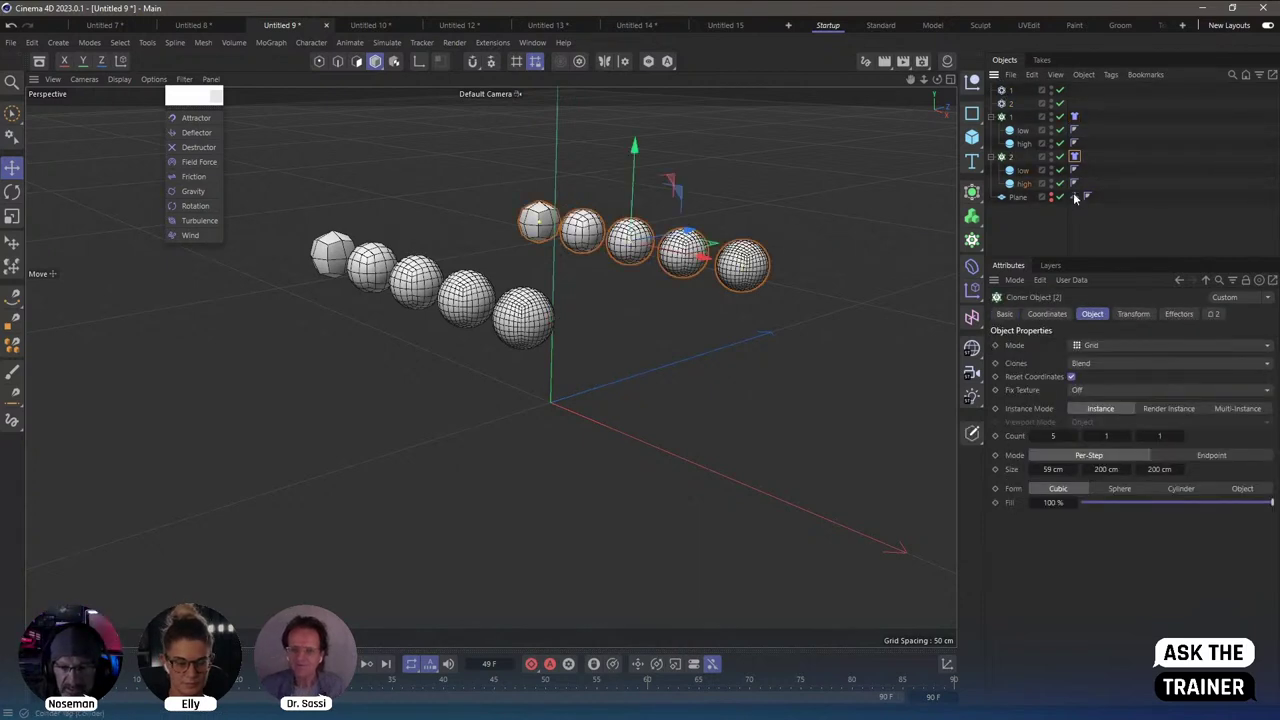
click(1012, 104)
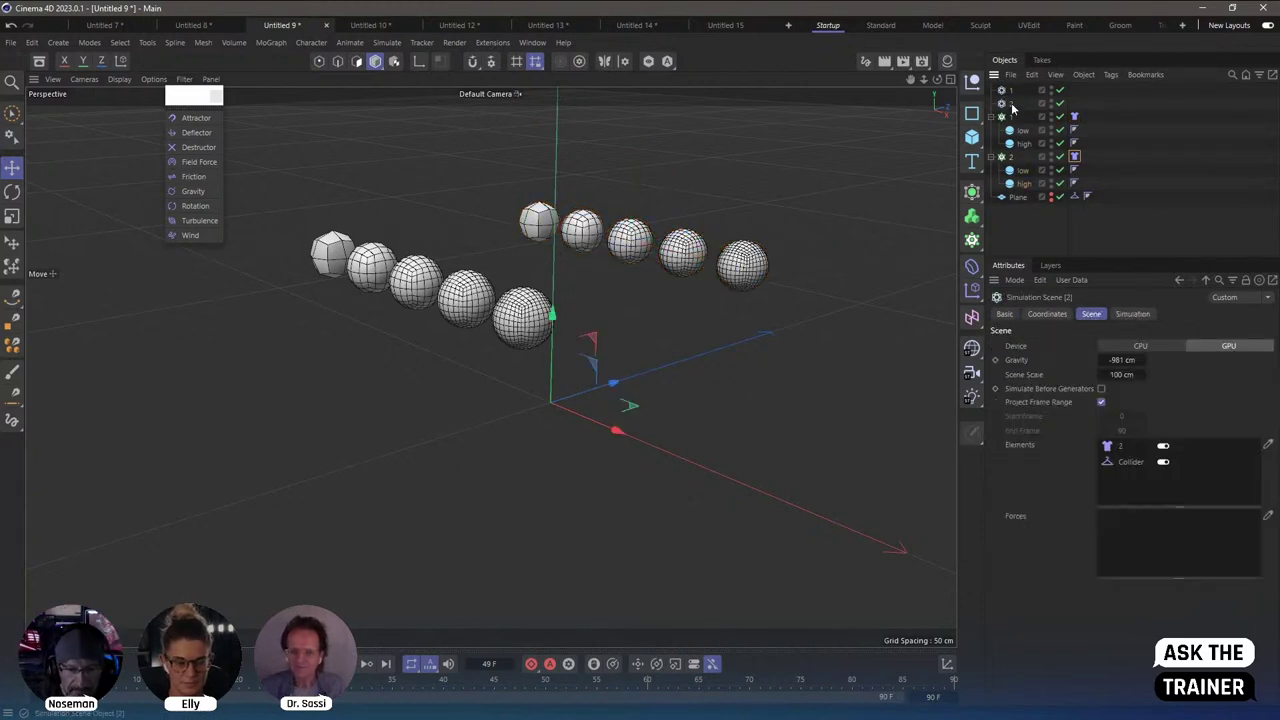
click(1028, 214)
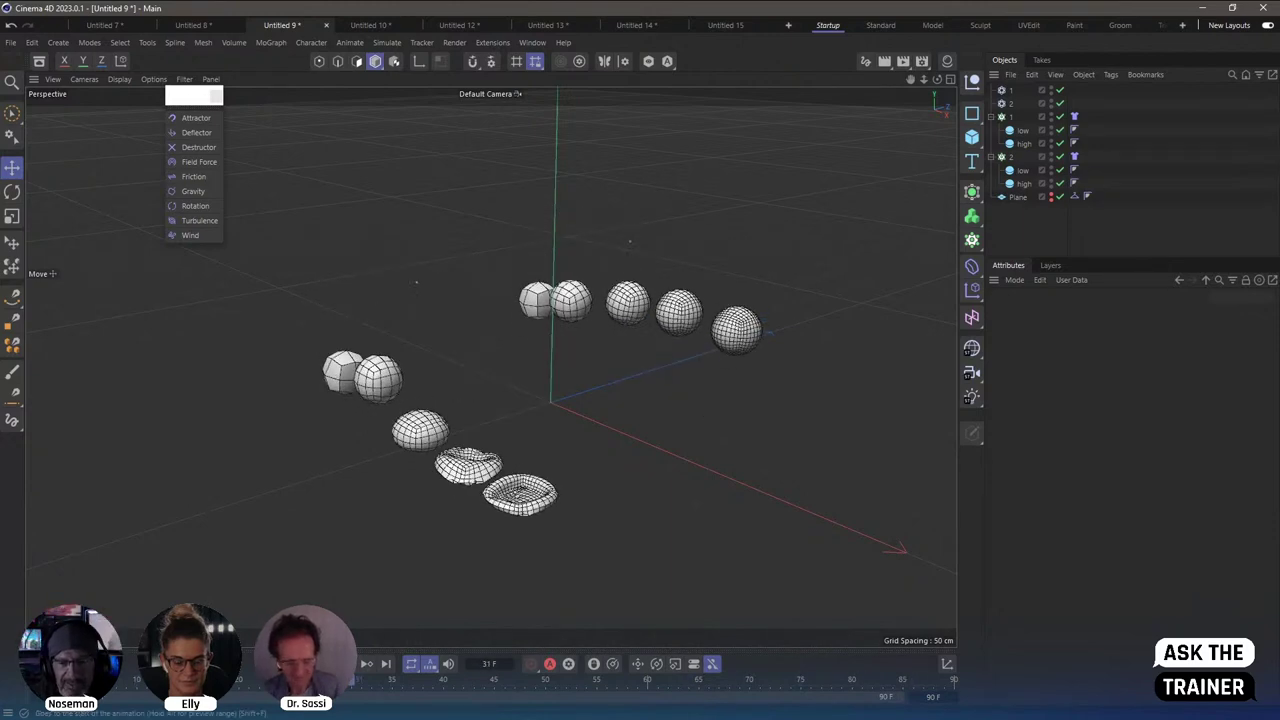
Raise the front sphere row higher and replay the simulation.
click(1012, 116)
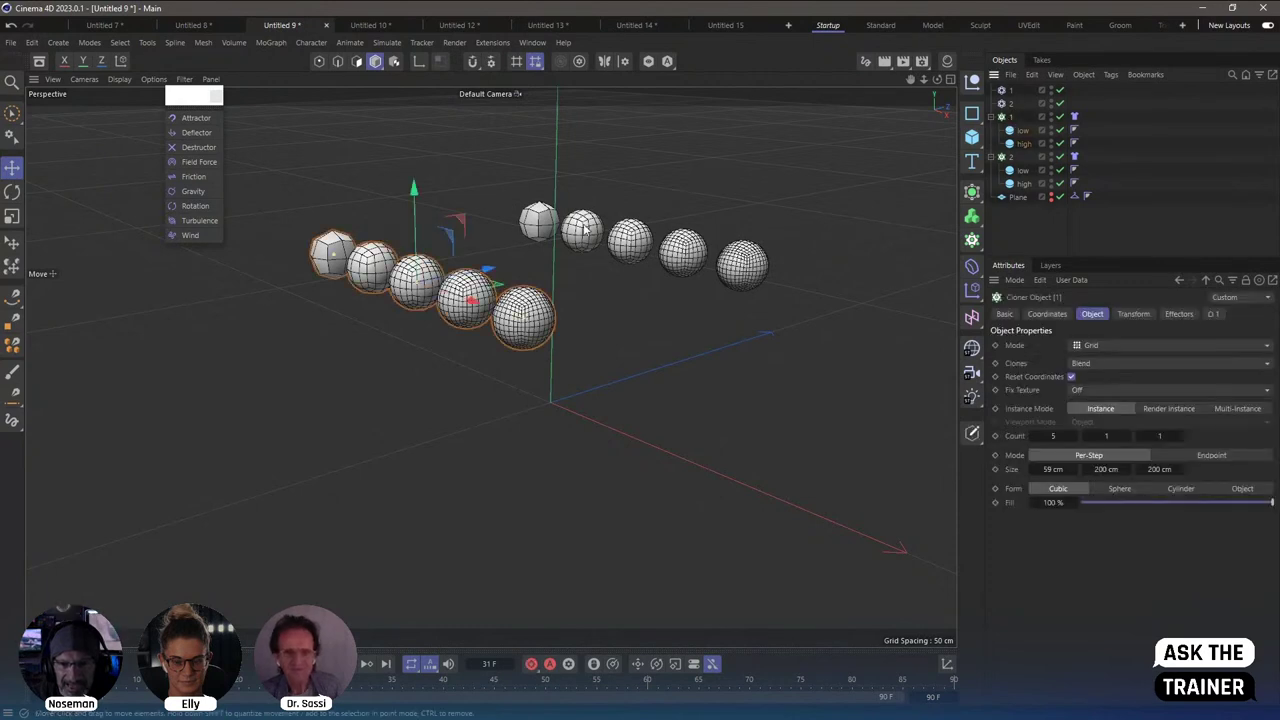
mouse_move(487, 271)
mouse_down()
mouse_move(631, 152)
mouse_move(622, 314)
mouse_move(615, 283)
mouse_up()
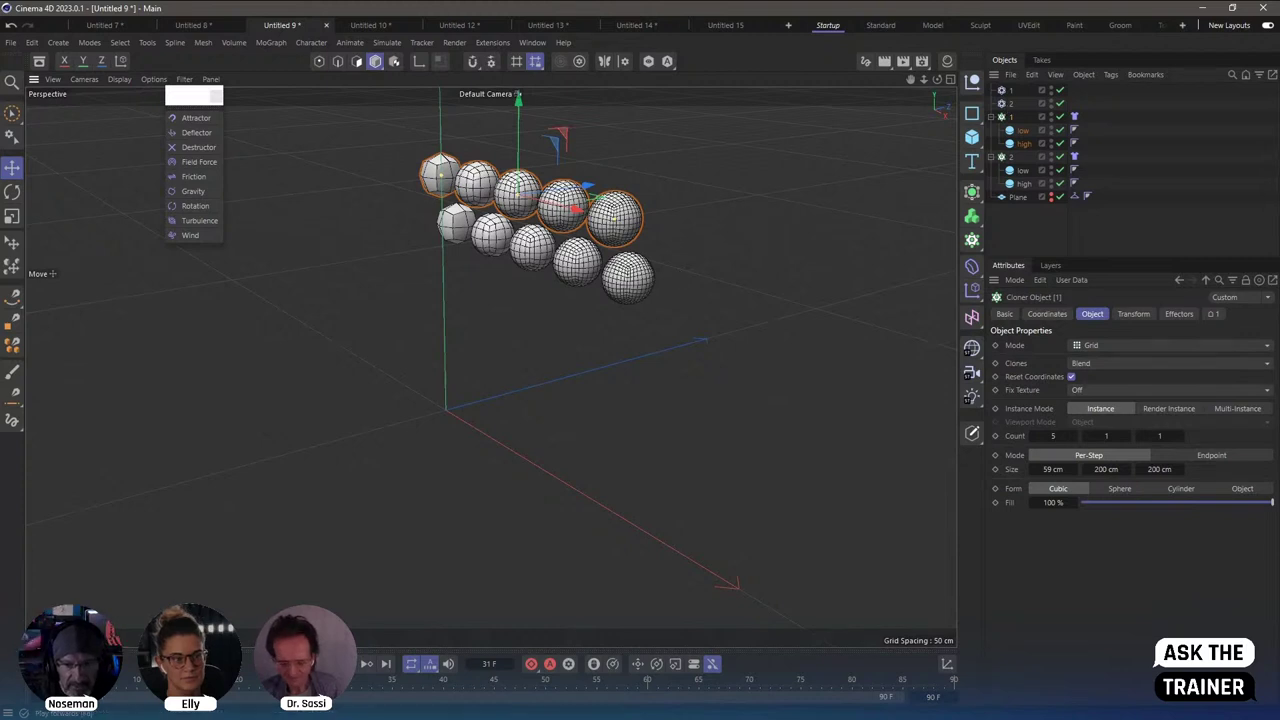
key(F8)
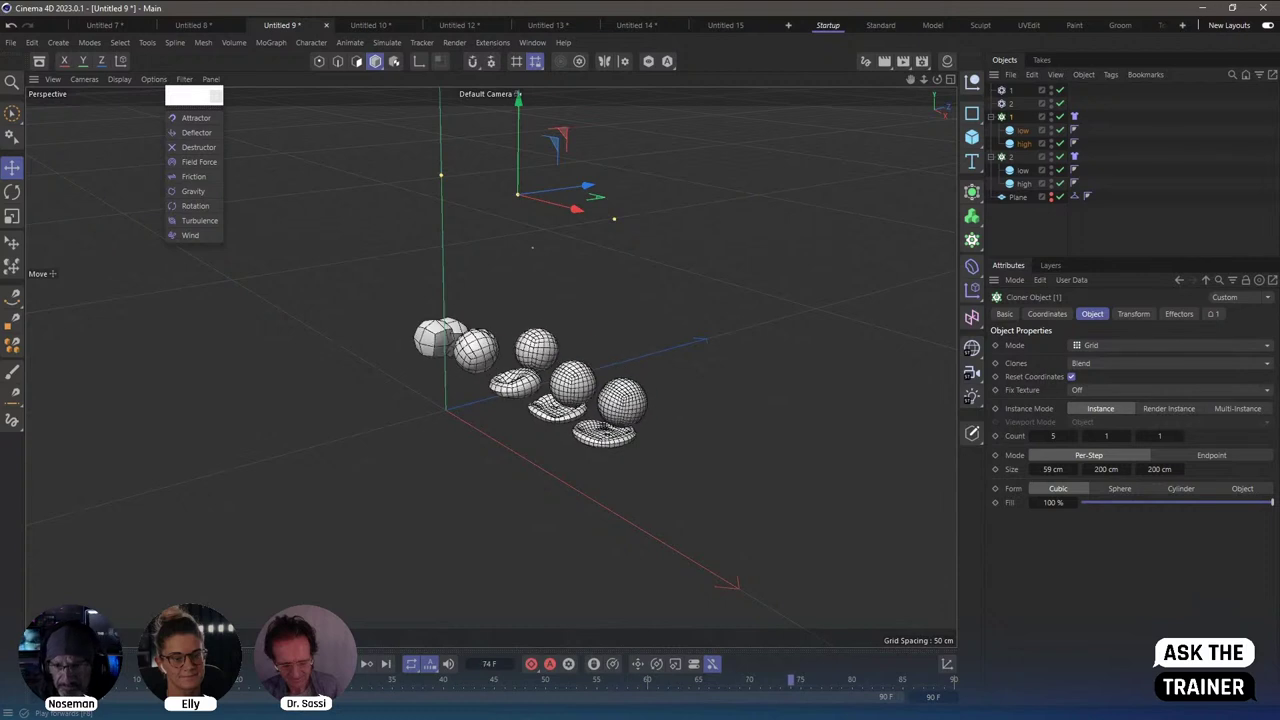
Move the second sphere row off to the left and show simulation scene 2's settings.
click(1028, 228)
click(536, 242)
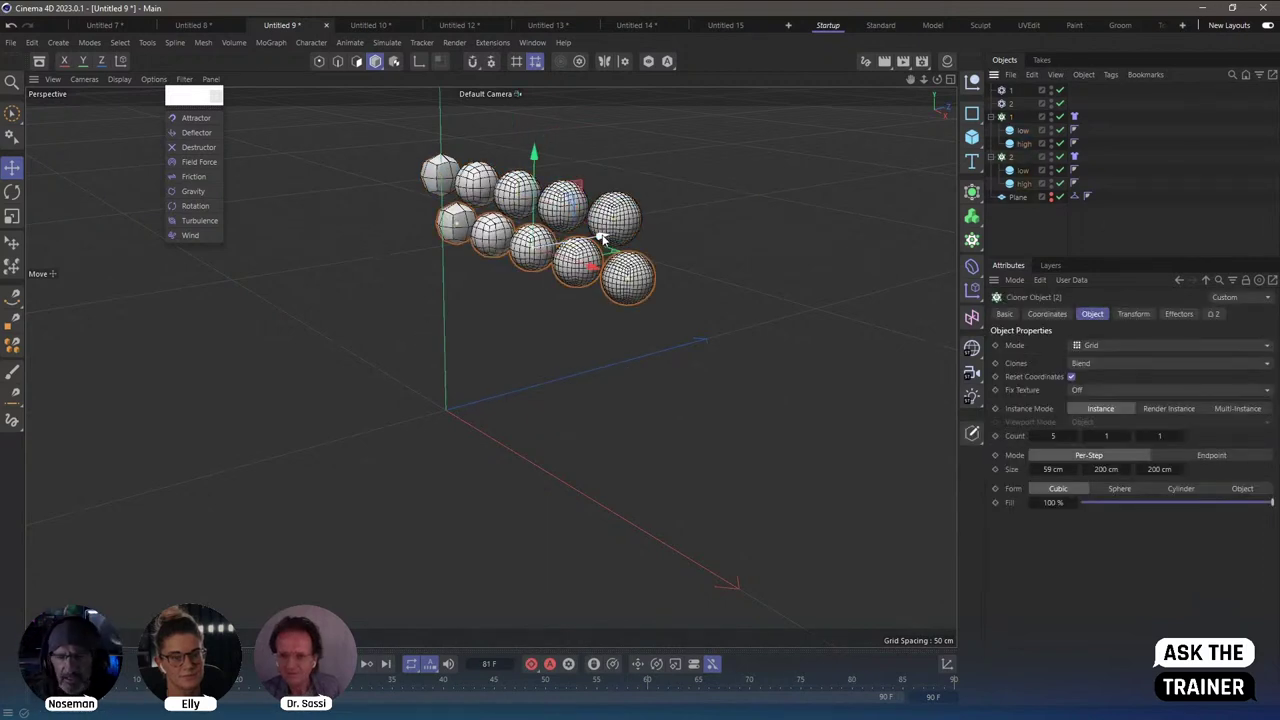
drag(600, 238, 326, 252)
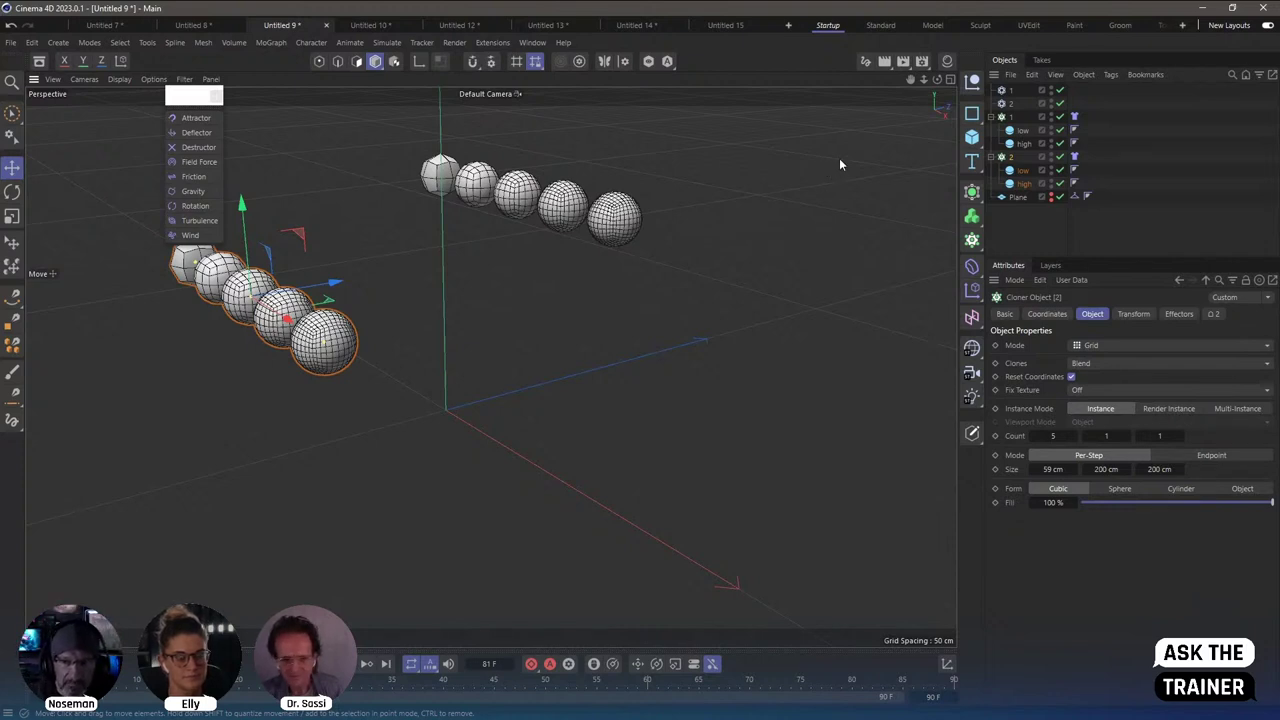
click(995, 225)
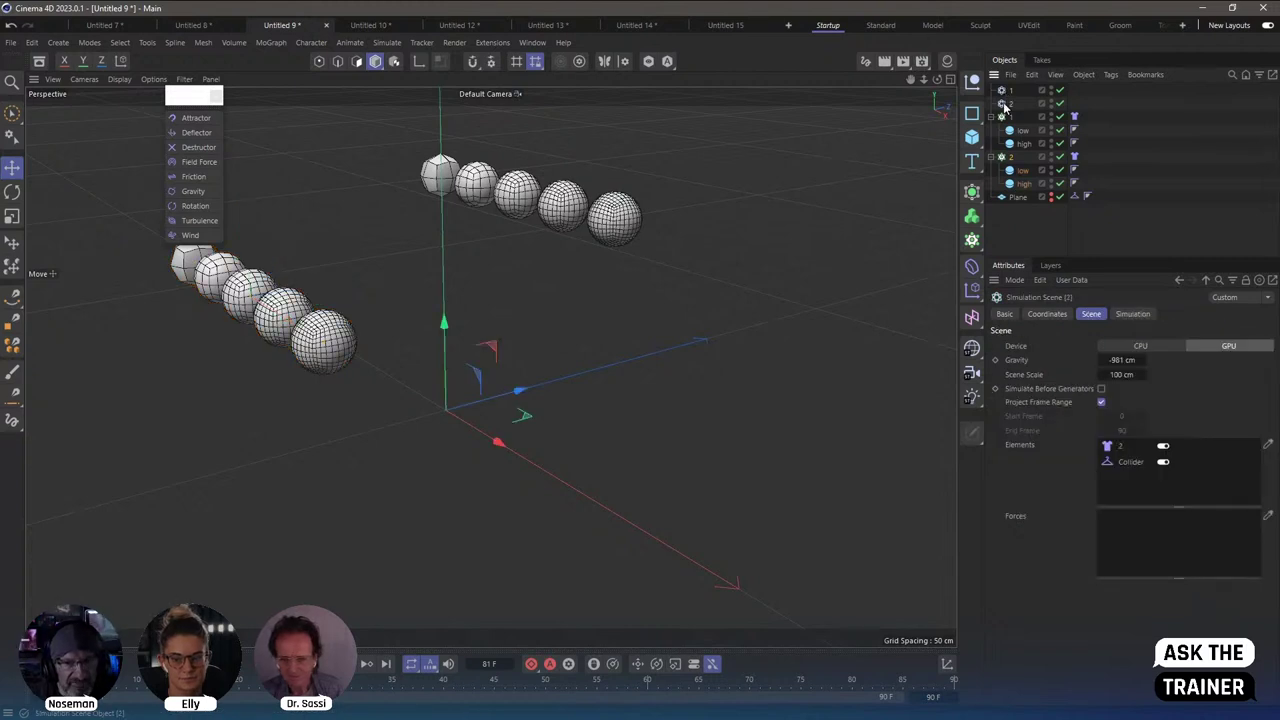
Review scene 1 and the project simulation elements, then delete the Simulation Scene objects.
click(1009, 216)
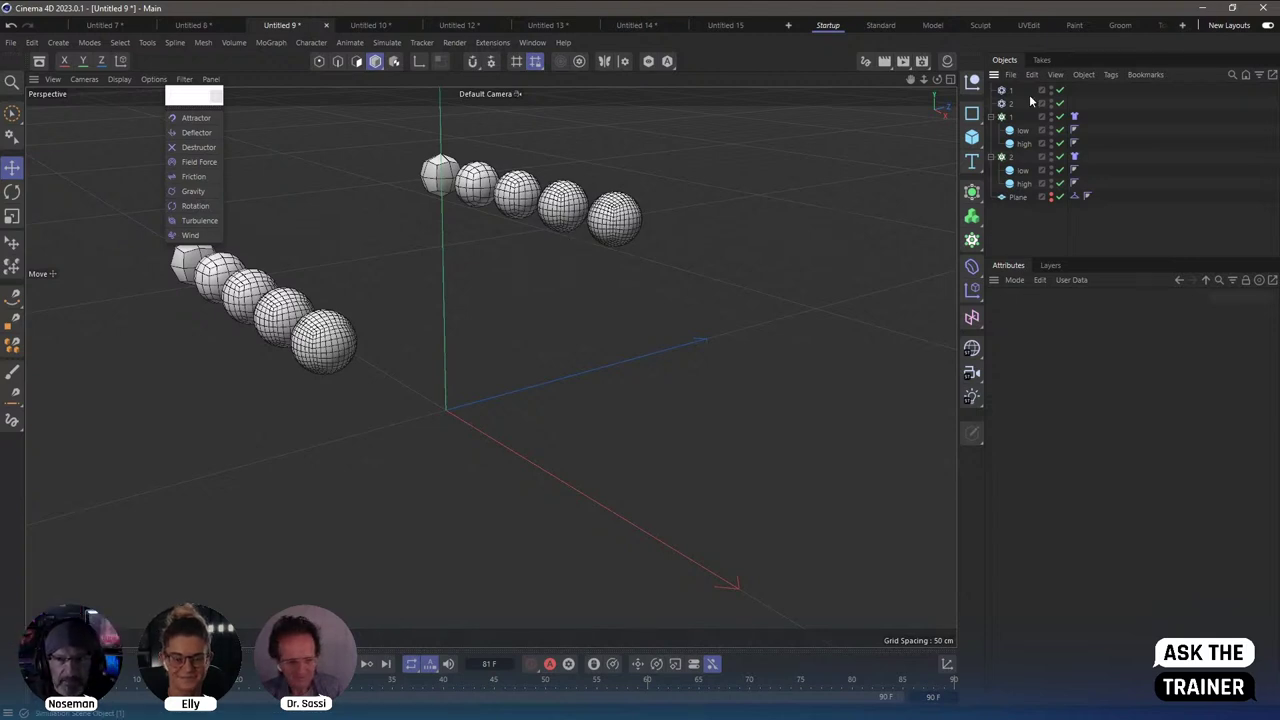
click(1000, 96)
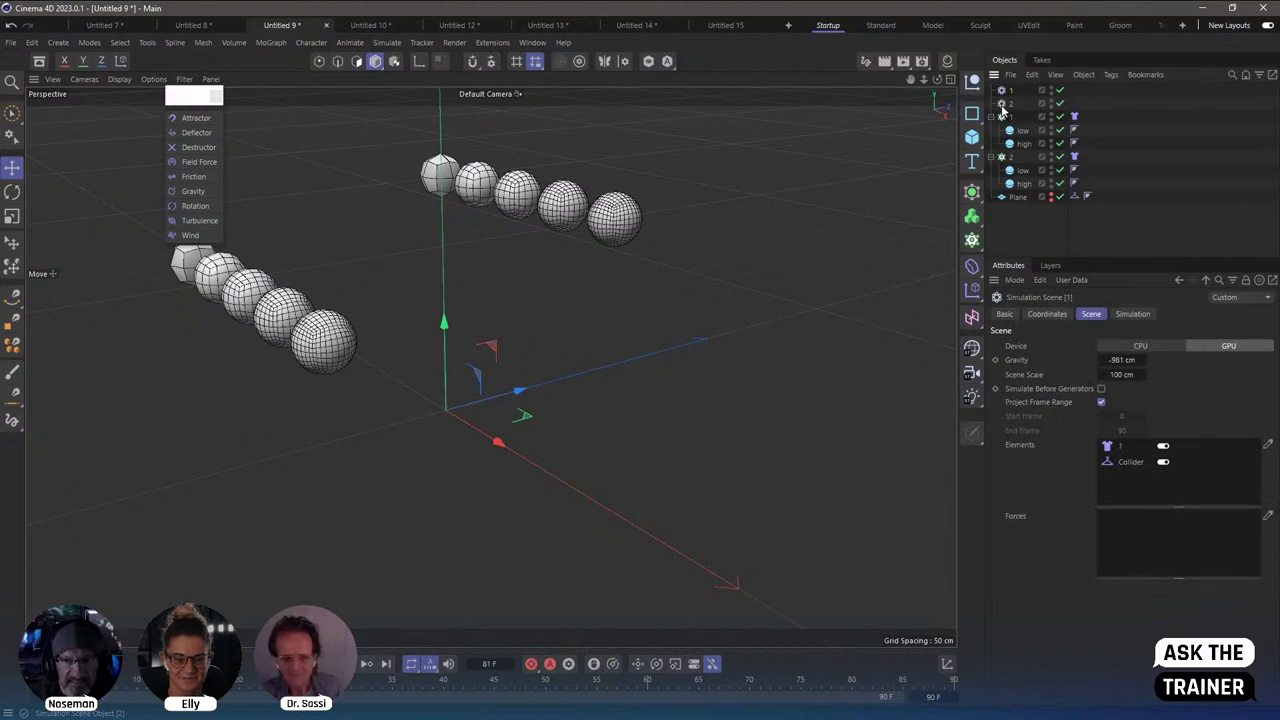
click(1015, 218)
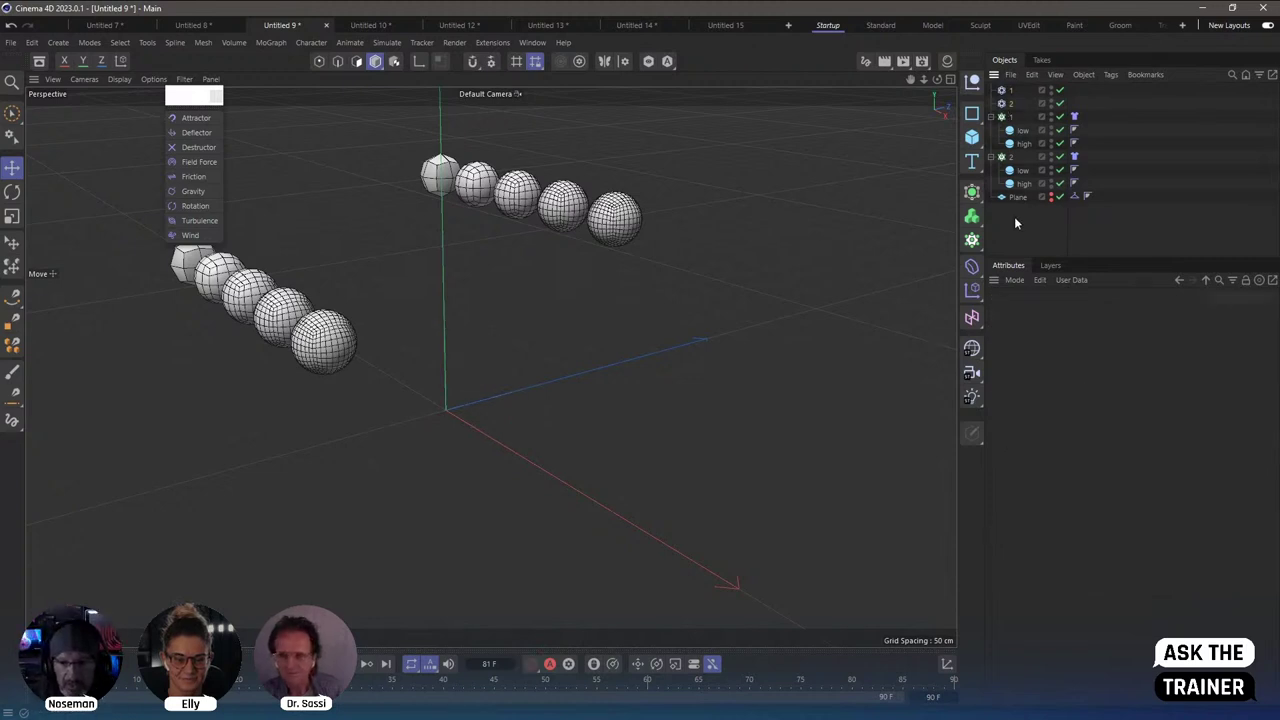
key(ctrl+d)
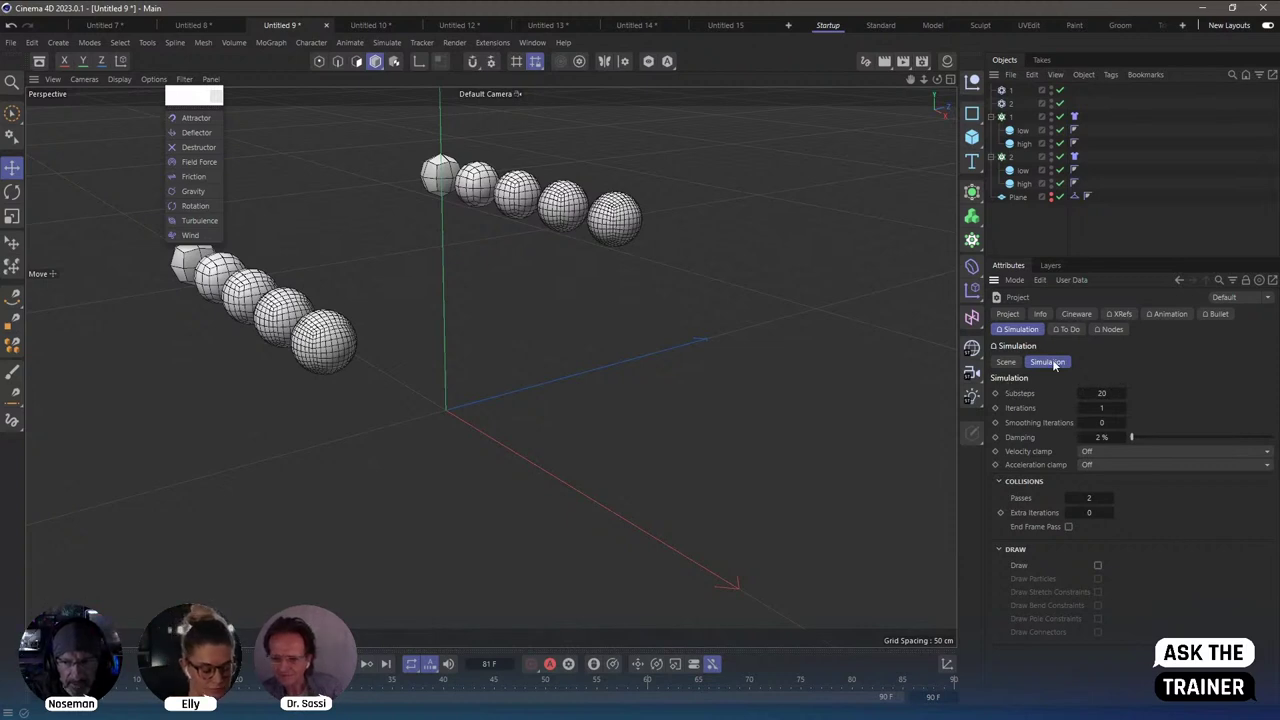
click(1006, 362)
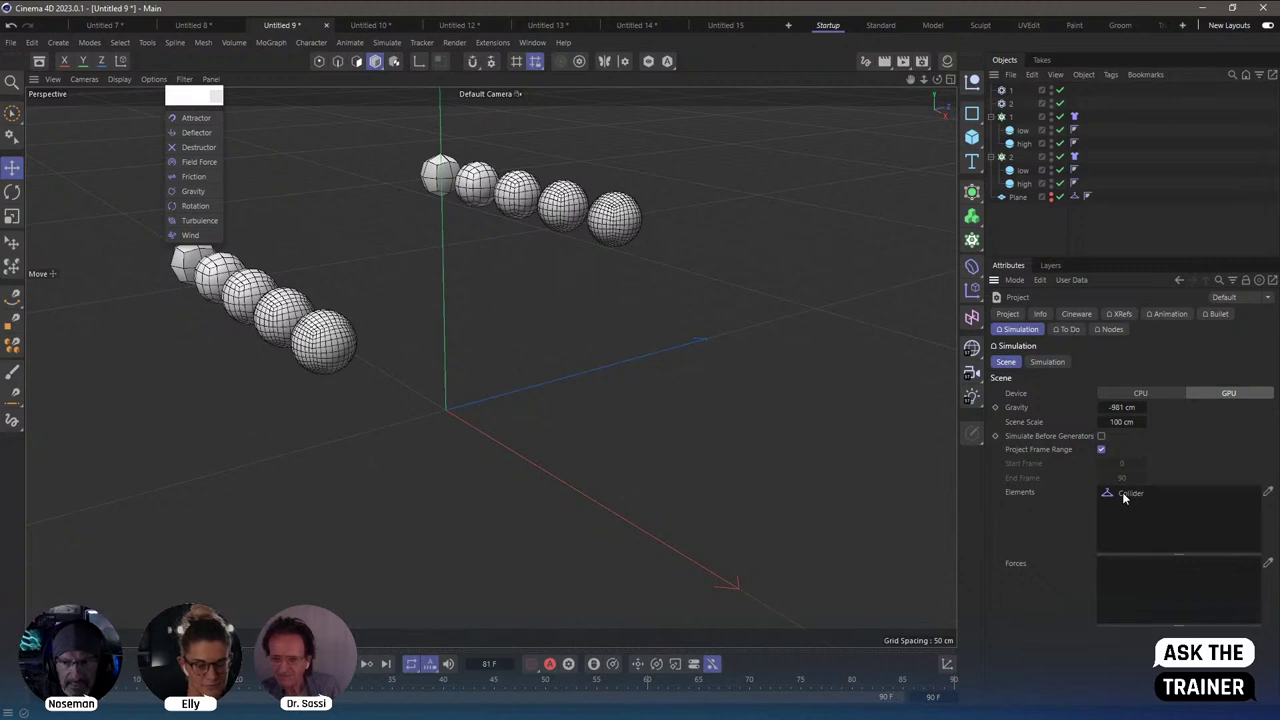
click(1003, 92)
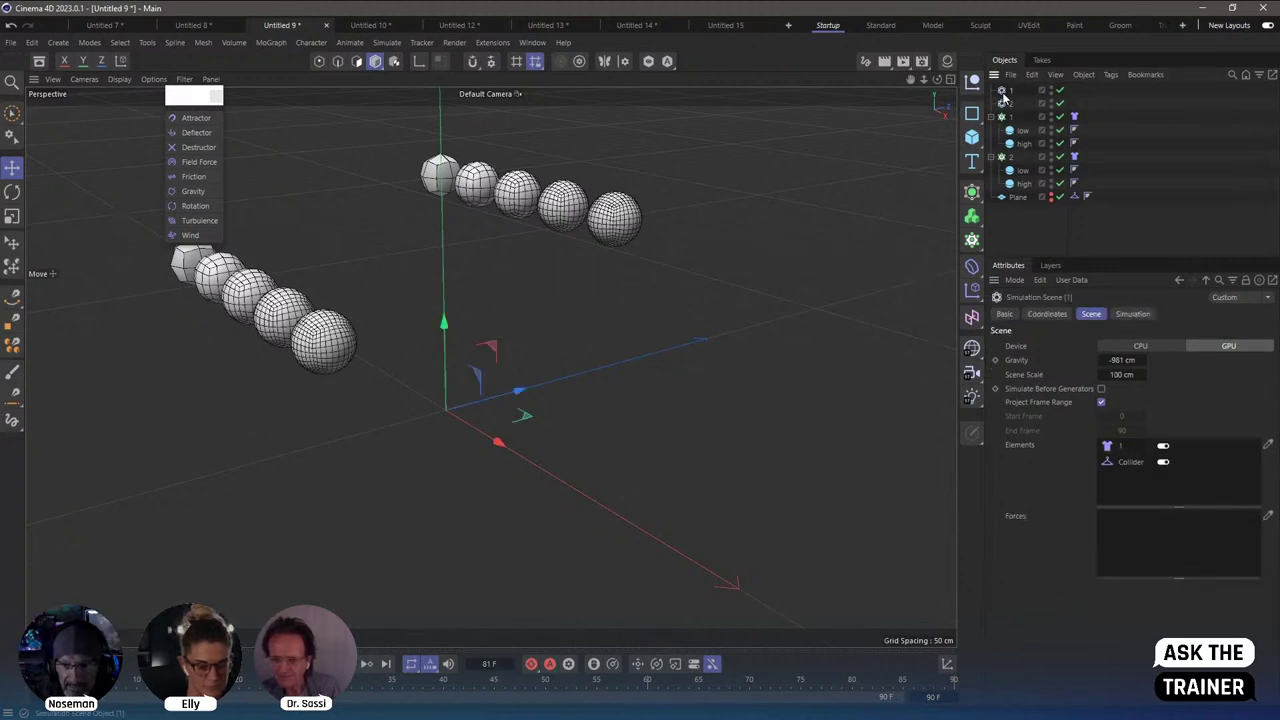
key(Delete)
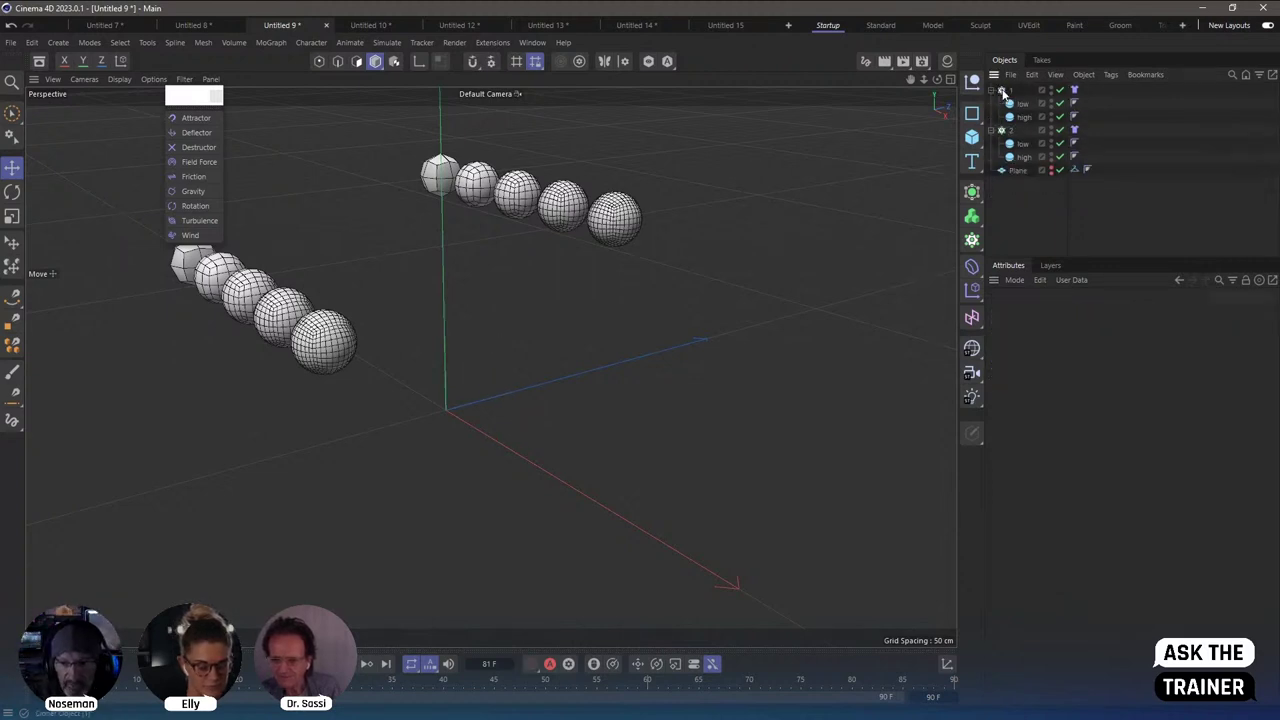
Show the project simulation settings listing Collider, 1 and 2 as elements.
key(ctrl+d)
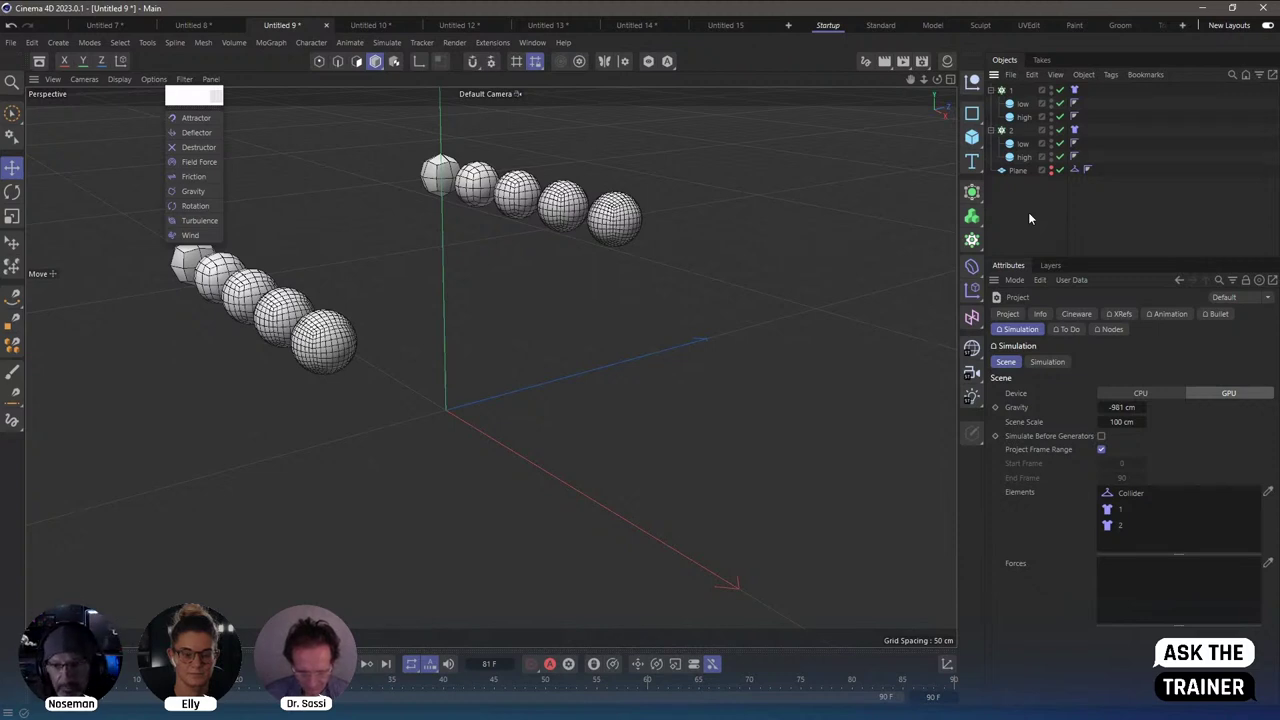
Open the Object Manager context menu and dismiss it without choosing a command.
right_click(1008, 150)
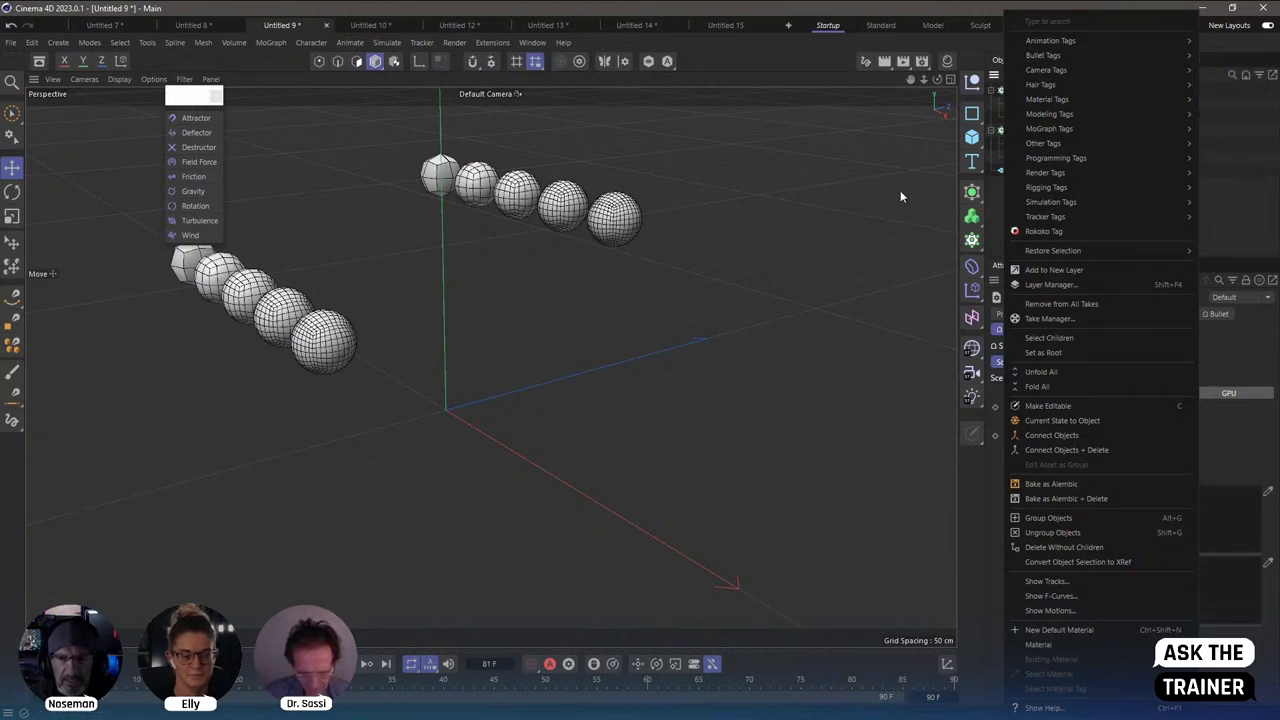
key(Escape)
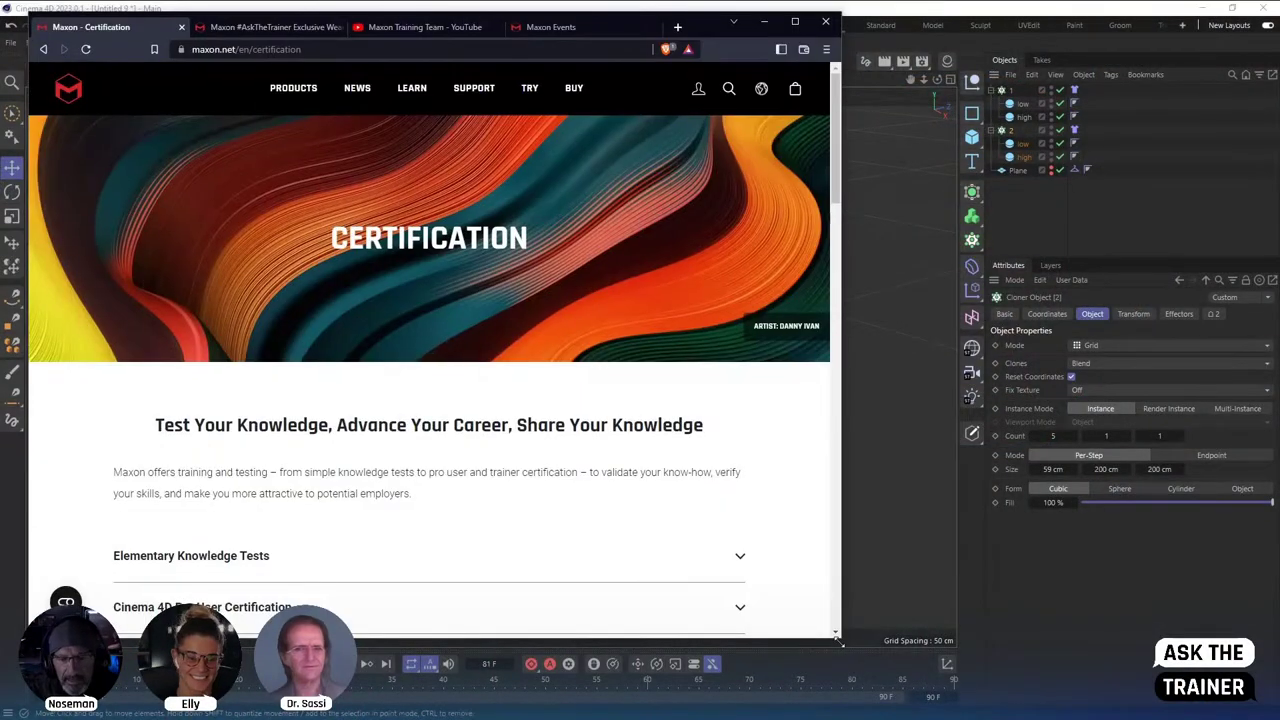
Enlarge the browser to nearly full screen and scroll through the Certification page.
drag(838, 638, 1256, 714)
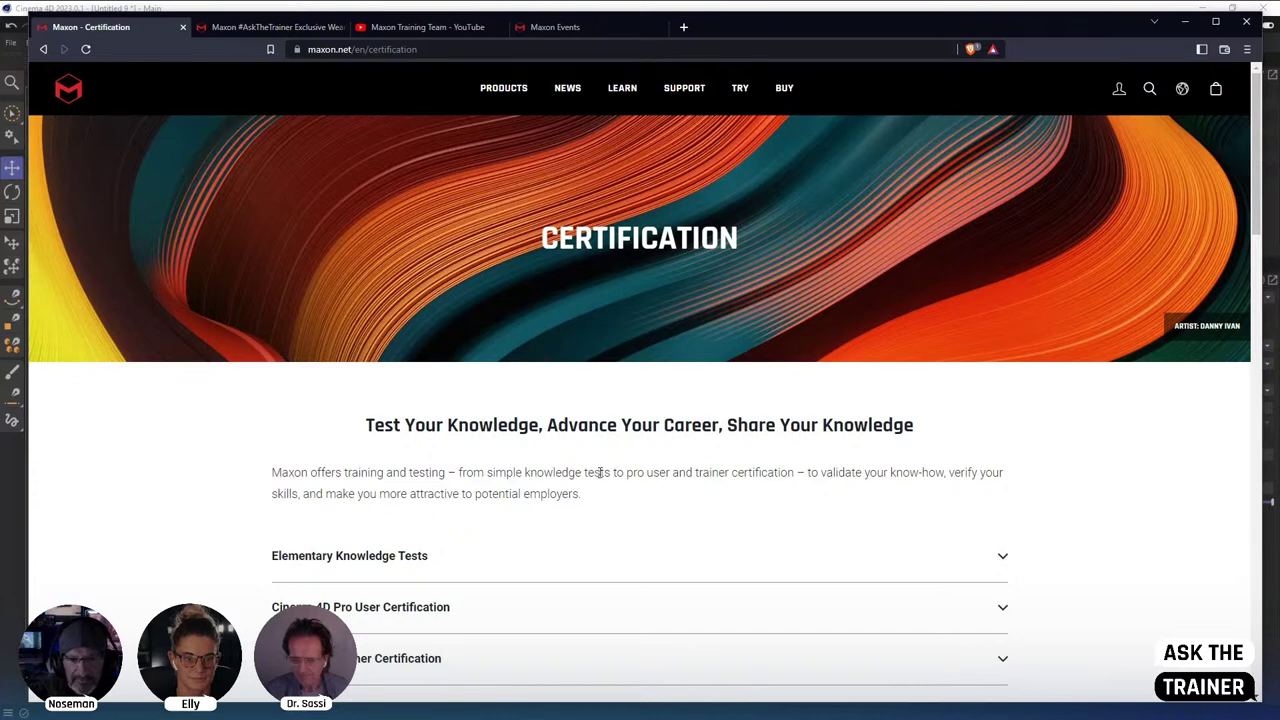
scroll(595, 495, down, 2)
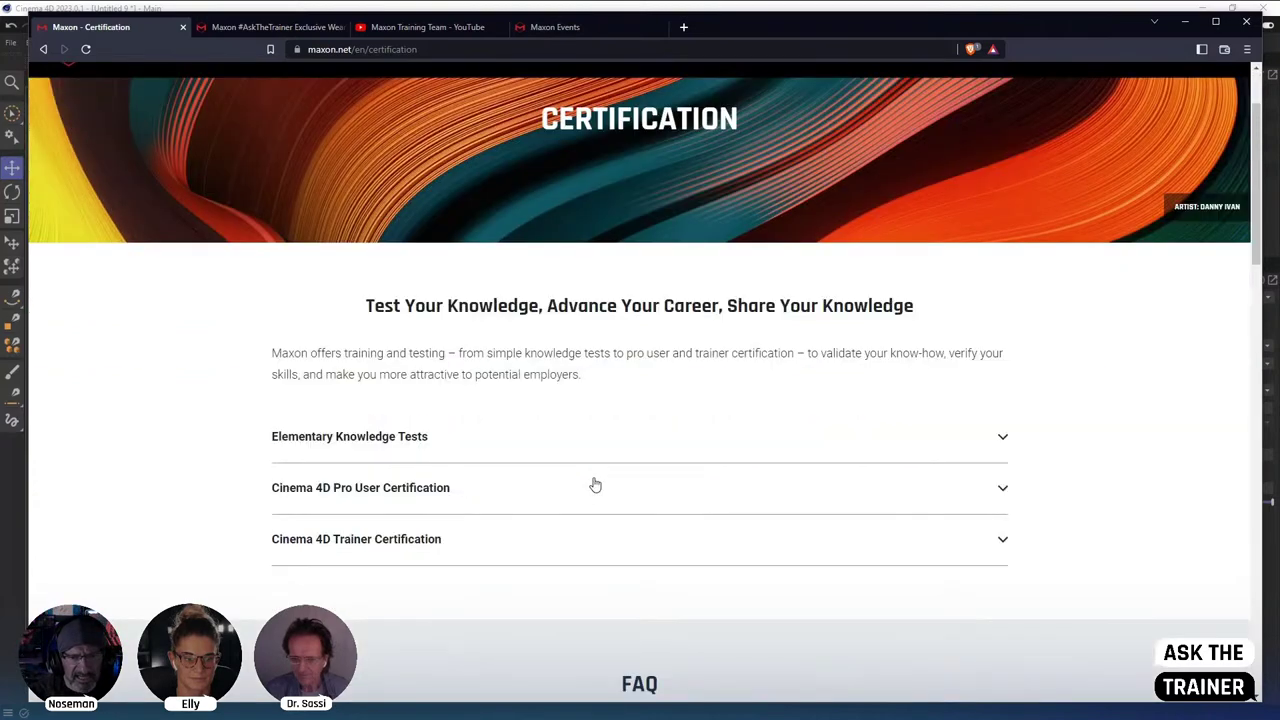
scroll(593, 478, down, 2)
scroll(580, 465, up, 3)
Expand and collapse the Cinema 4D Pro User Certification details, then go to the merch store tab.
double_click(413, 423)
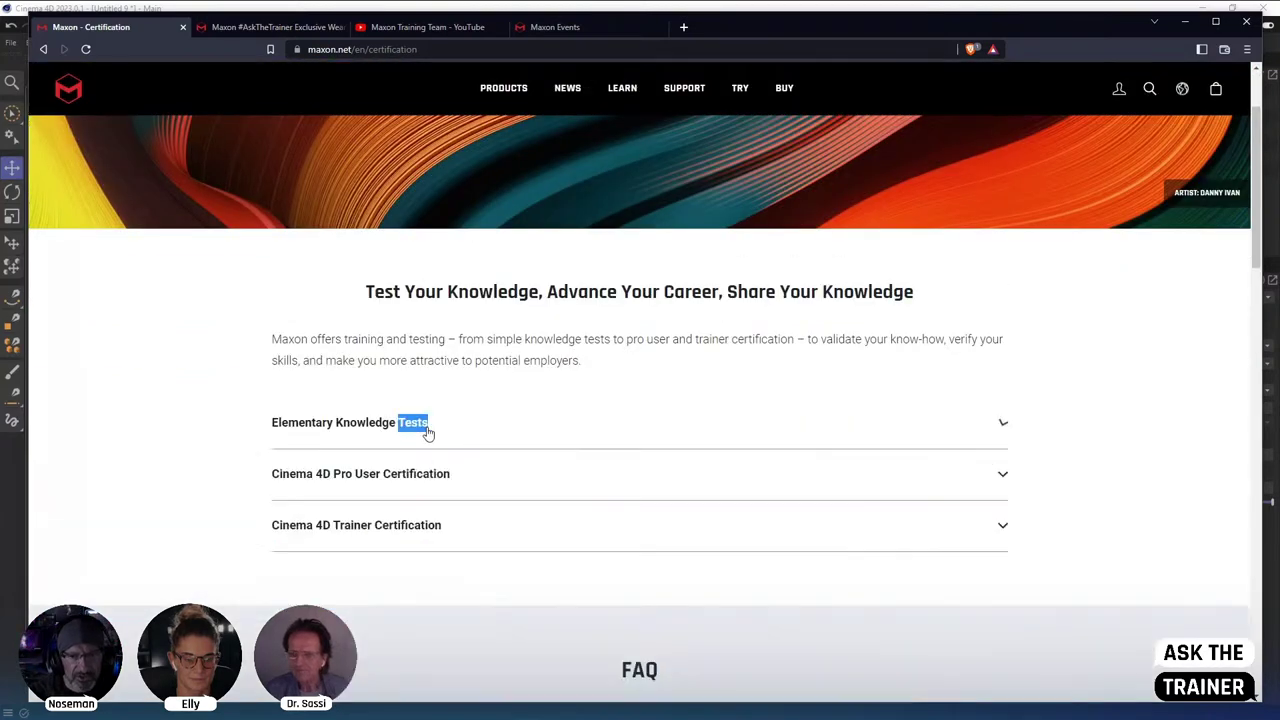
click(431, 480)
click(431, 476)
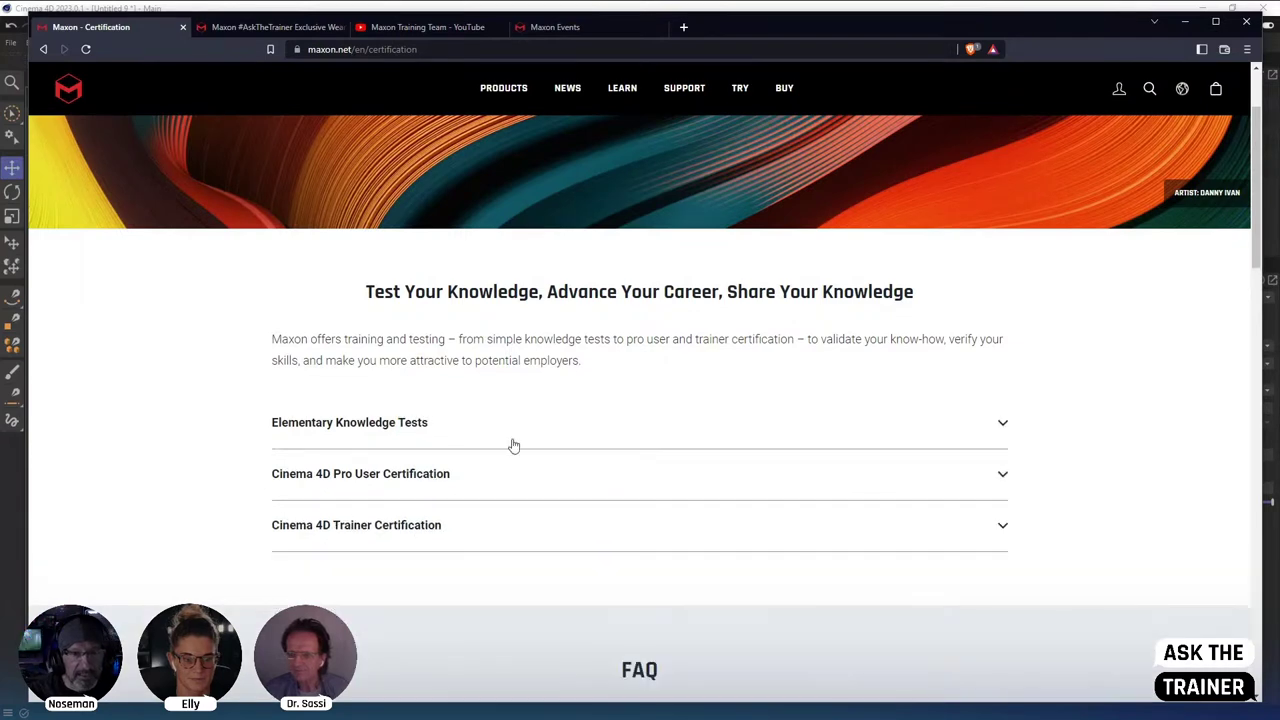
scroll(529, 416, up, 2)
scroll(529, 418, down, 1)
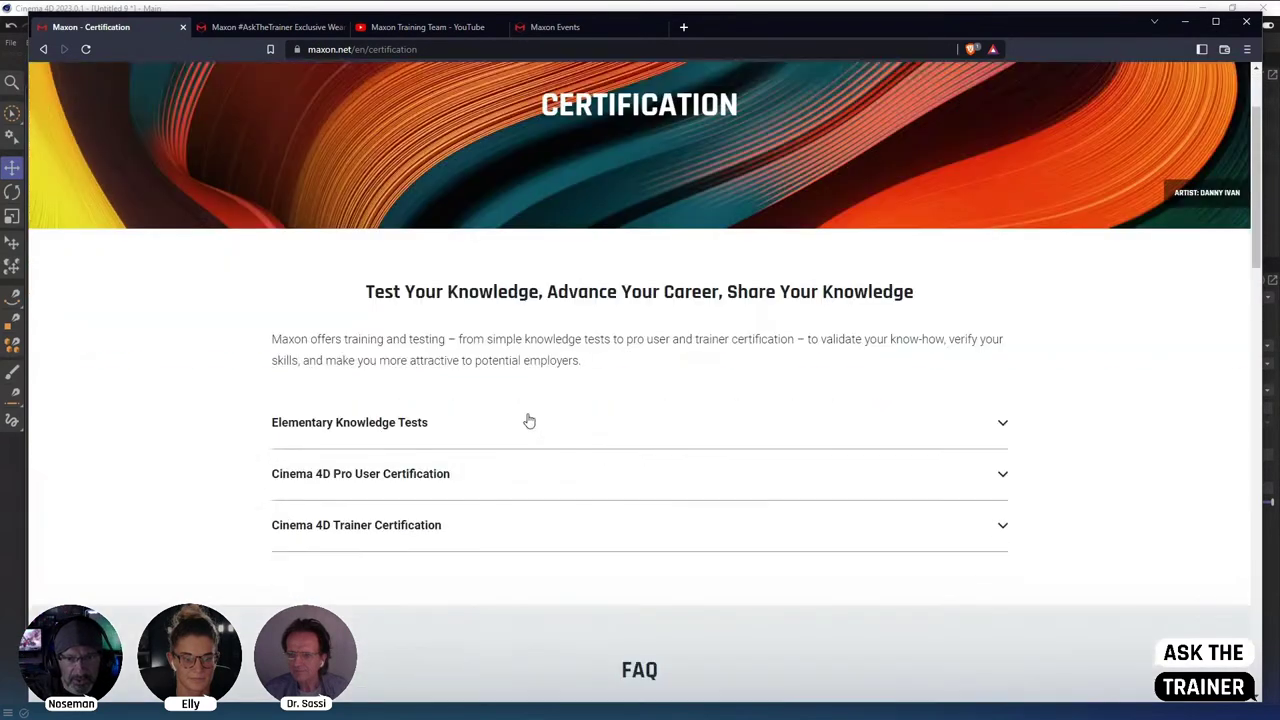
click(296, 28)
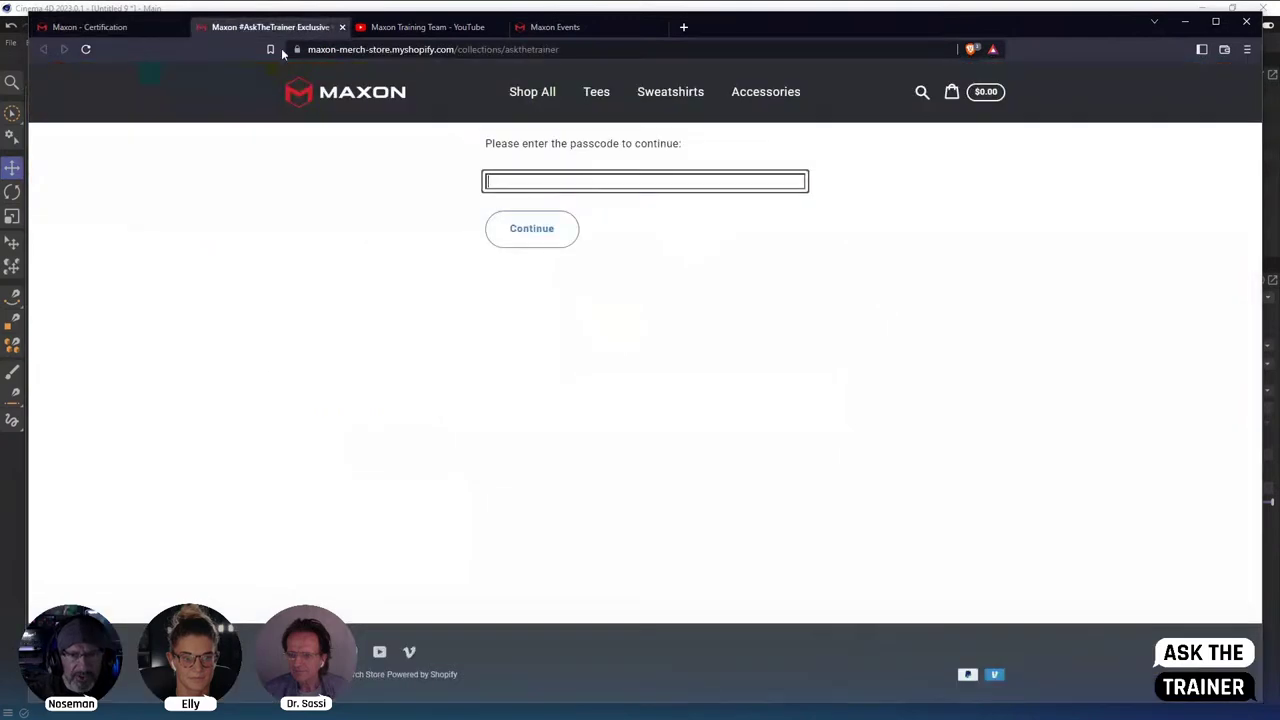
Reload the merch store passcode page, then switch to the Maxon Training Team YouTube tab.
click(535, 232)
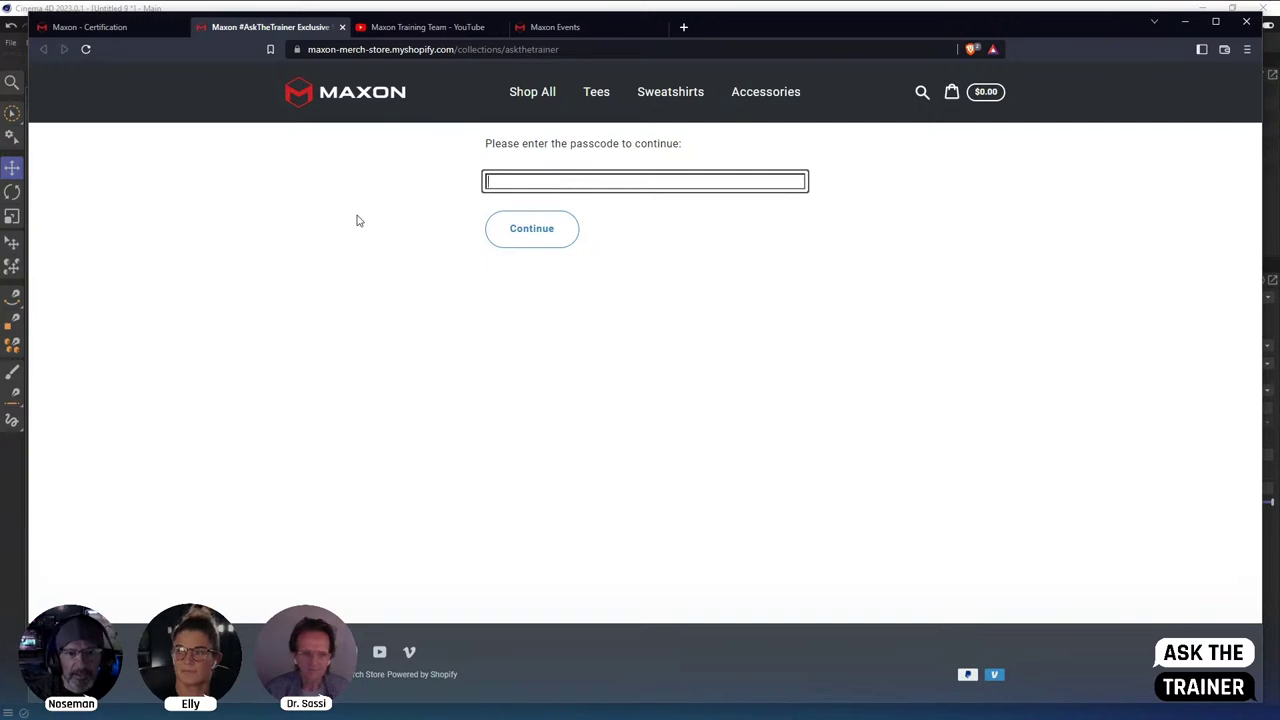
click(409, 28)
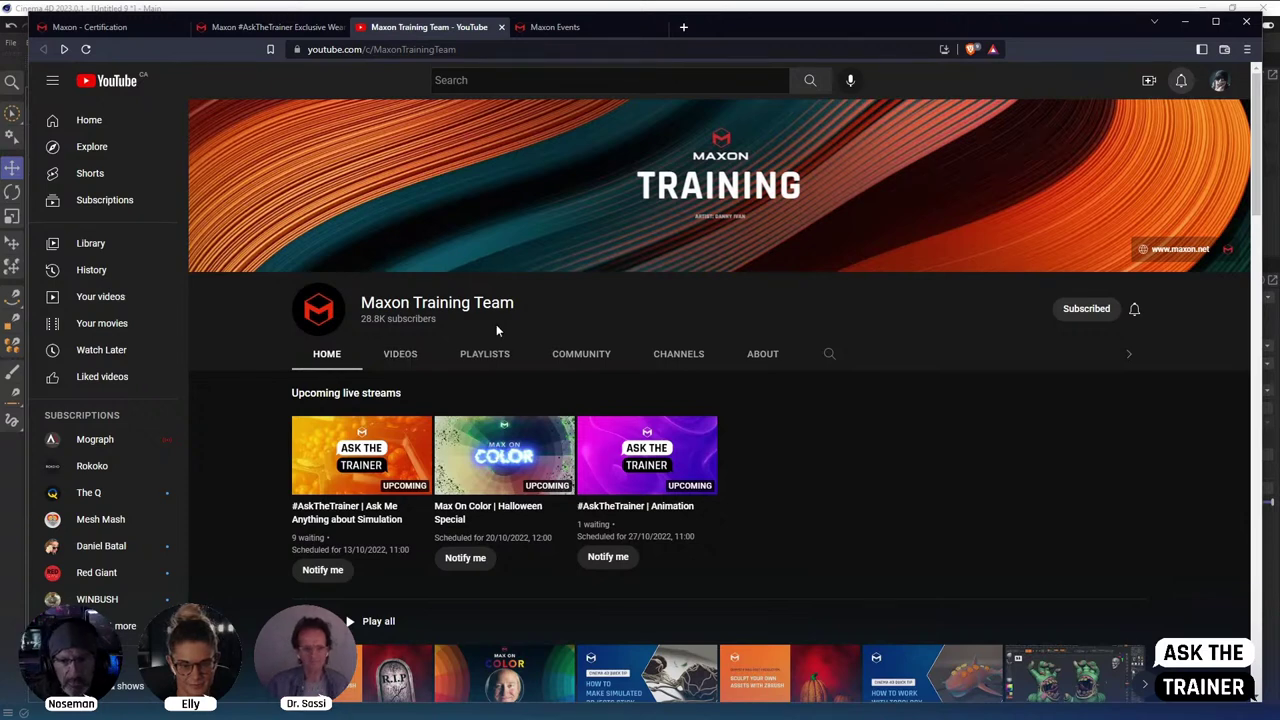
View the Maxon Training Team's featured channels, then browse its Home tab with the live #AskTheTrainer stream.
click(669, 365)
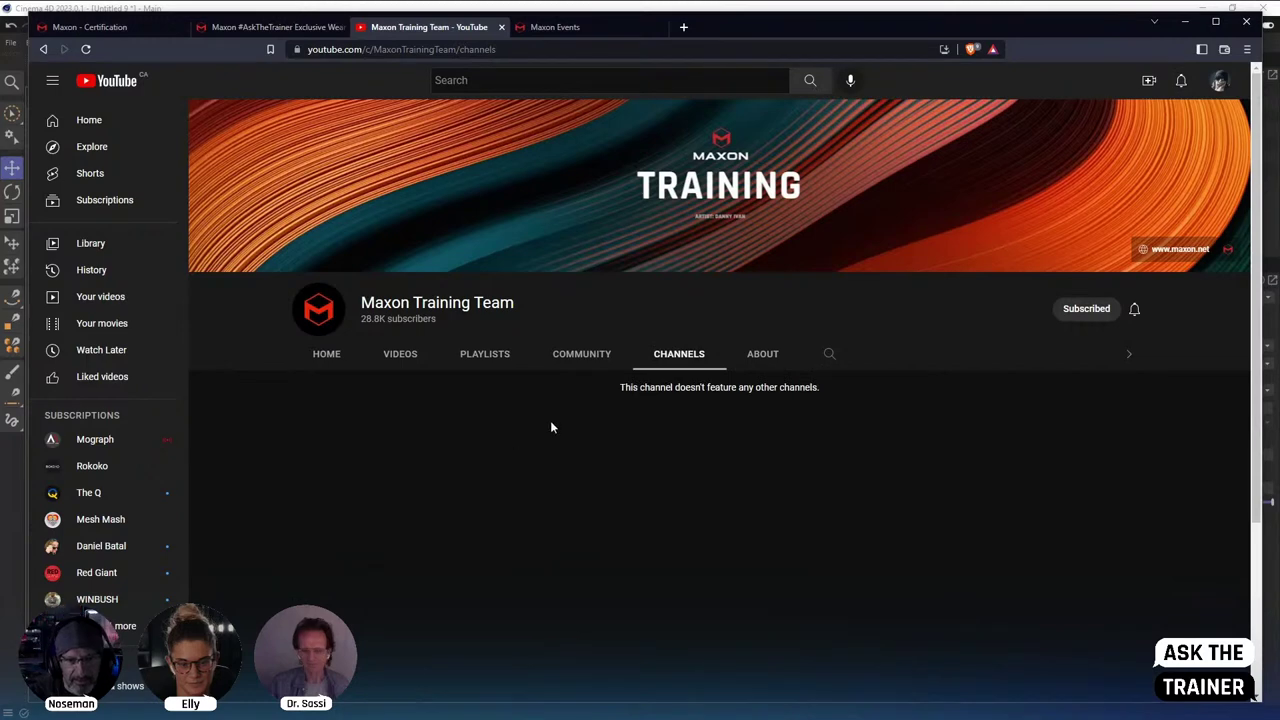
click(318, 358)
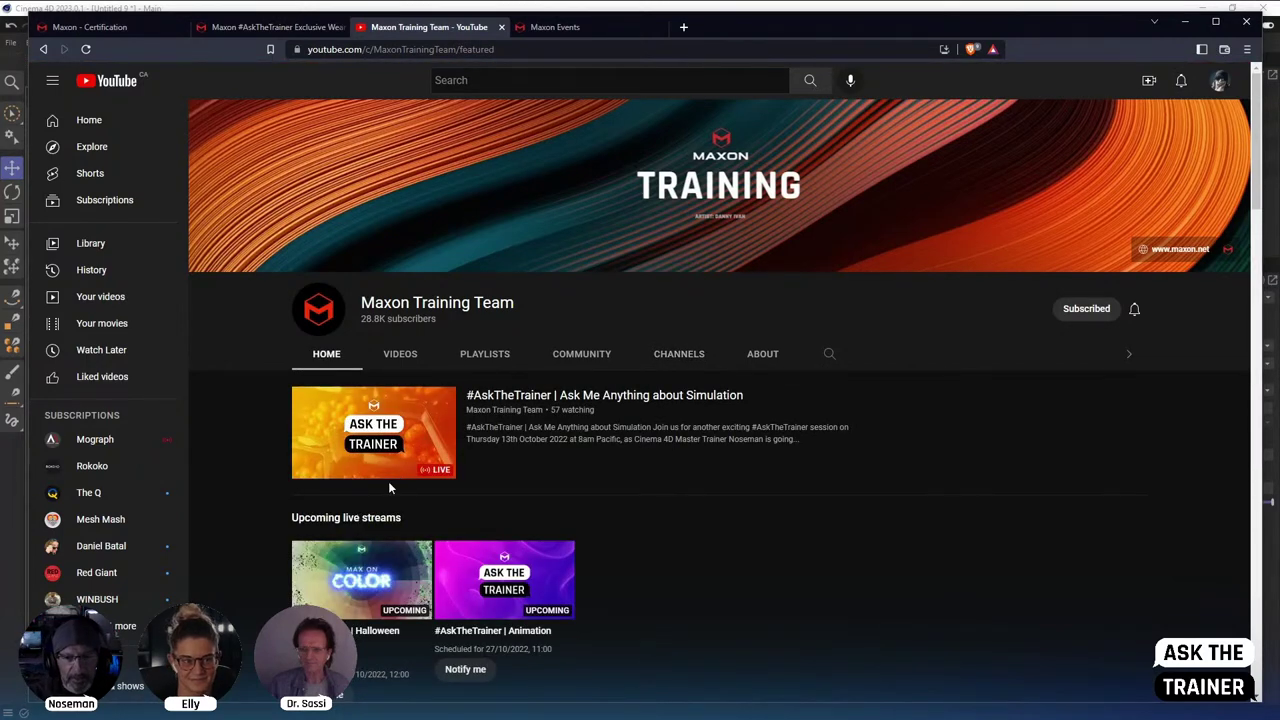
scroll(615, 466, down, 4)
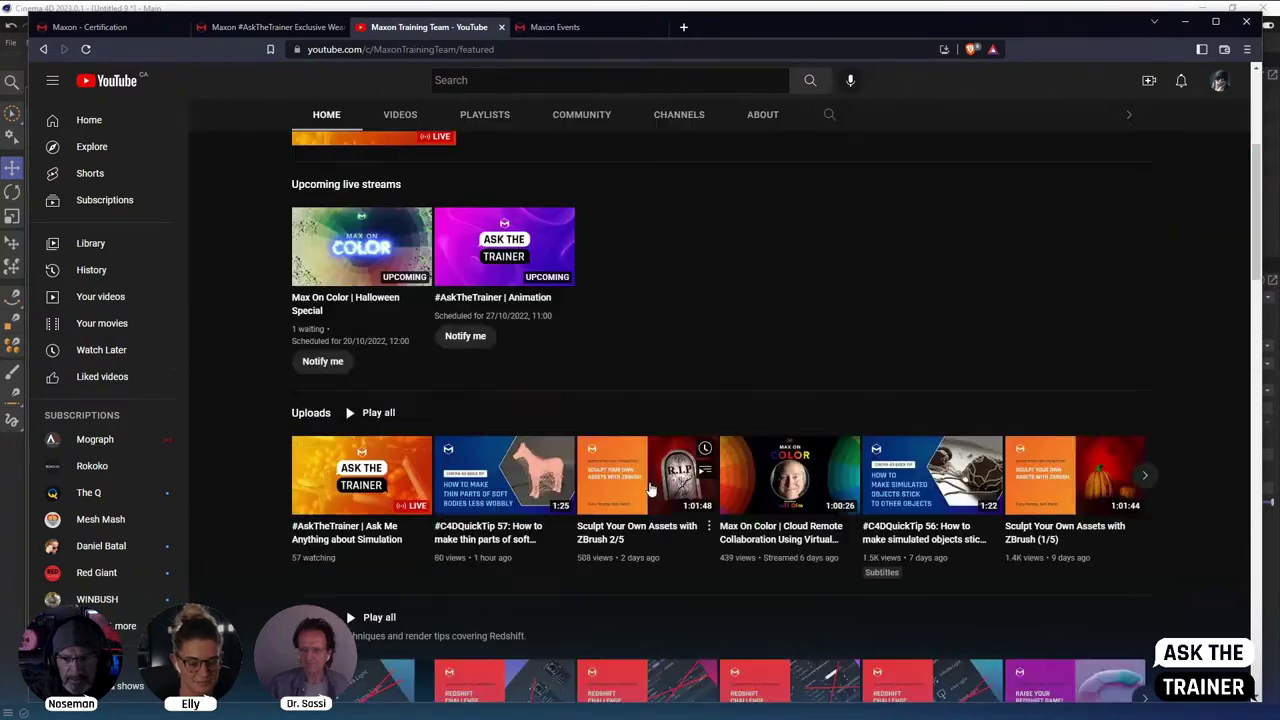
scroll(645, 485, down, 5)
scroll(645, 480, down, 5)
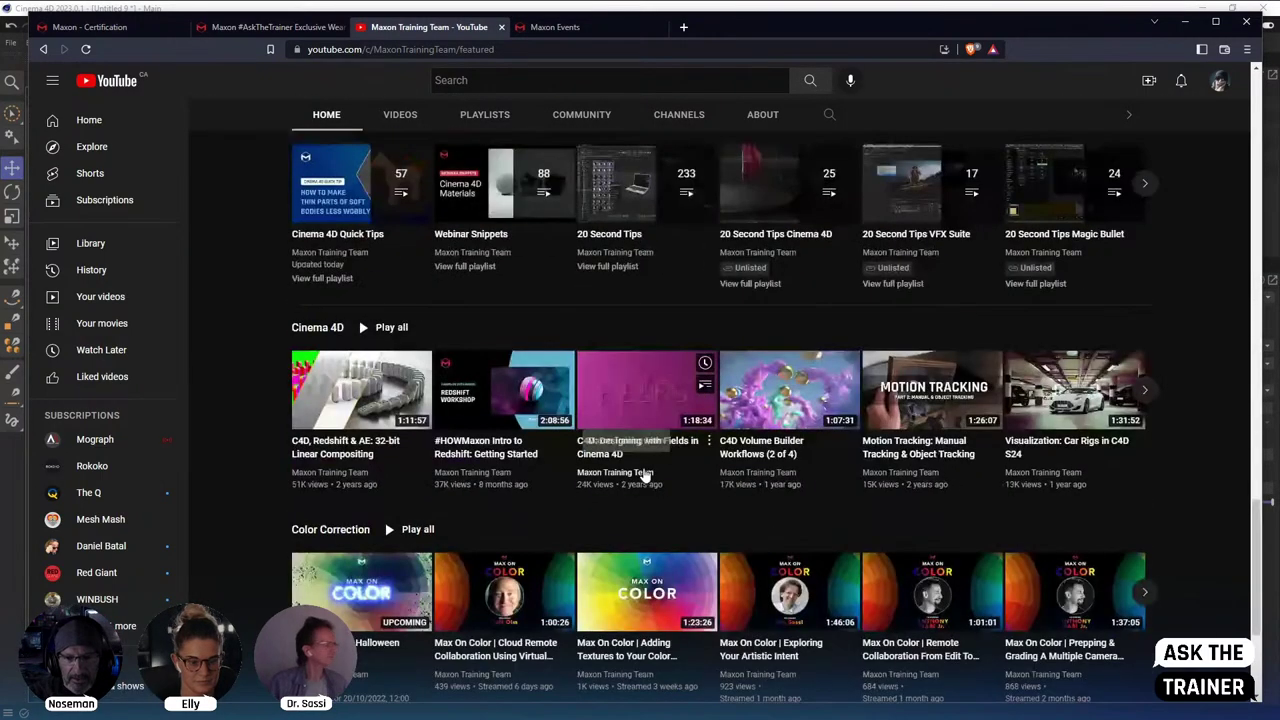
scroll(645, 475, down, 2)
scroll(669, 434, up, 15)
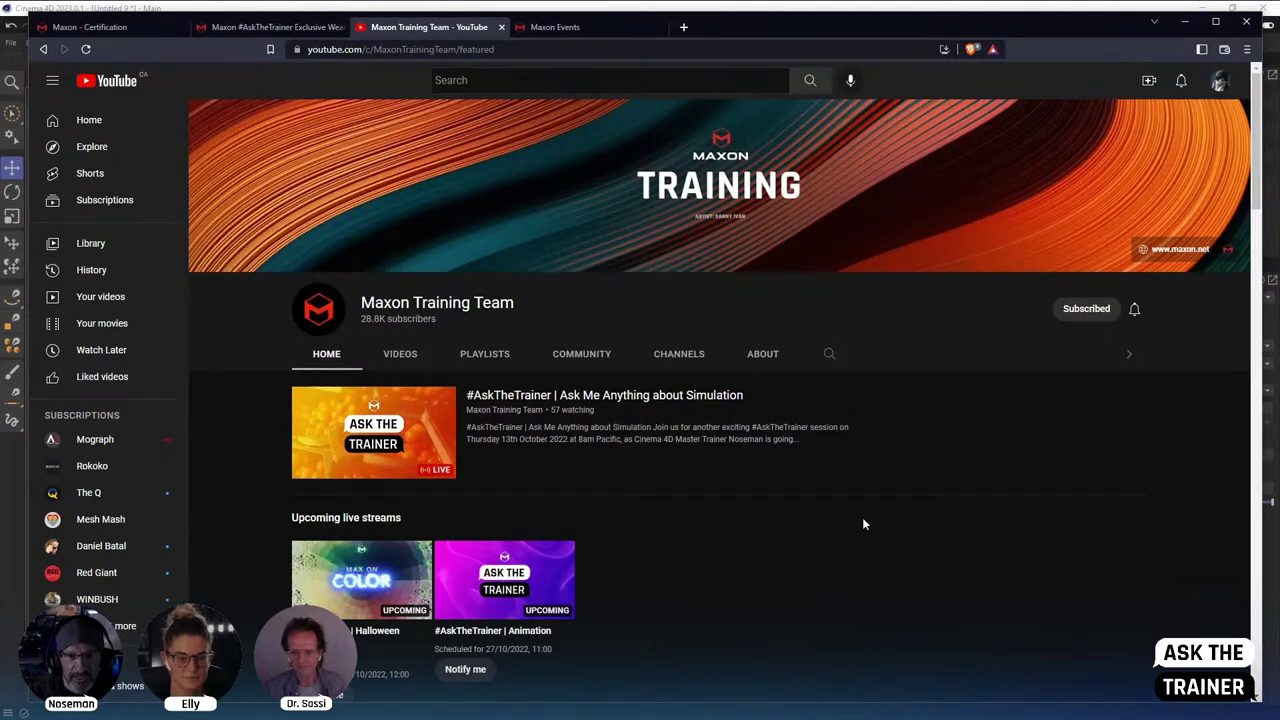
Switch to the Maxon Events tab and browse event cards like Ask The Trainer and LightBox Expo 2022.
click(558, 29)
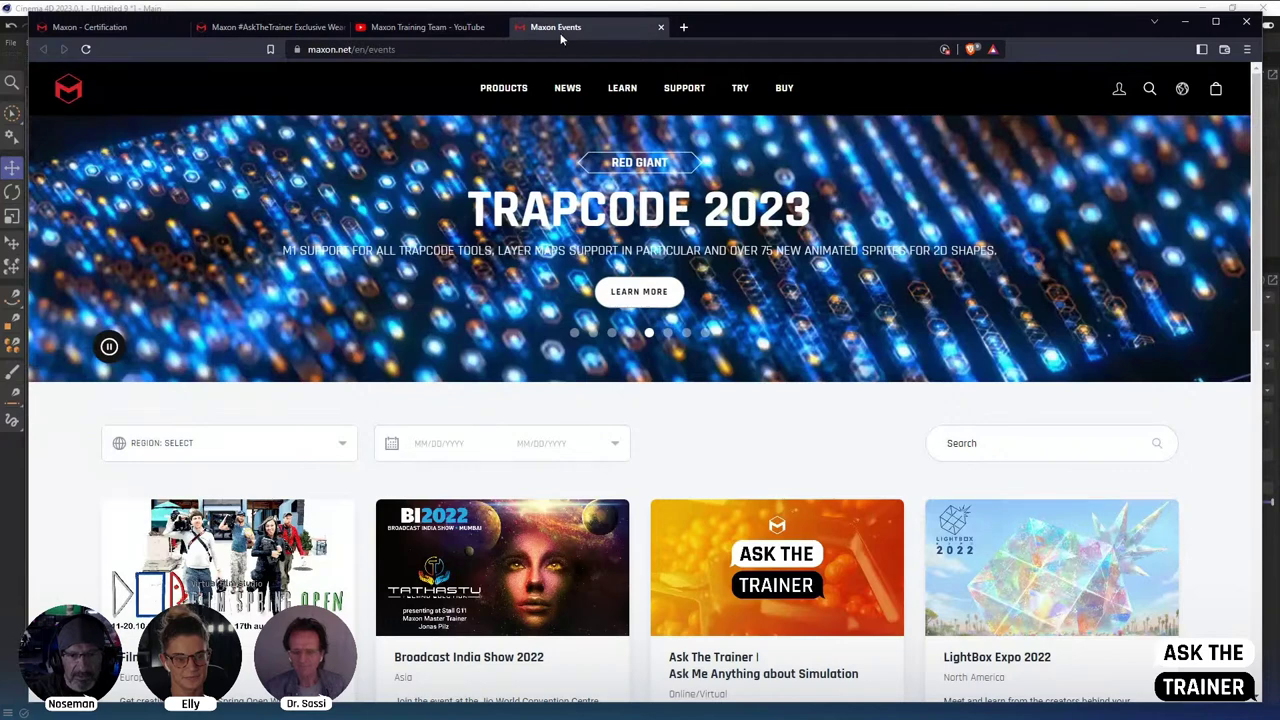
scroll(645, 478, down, 10)
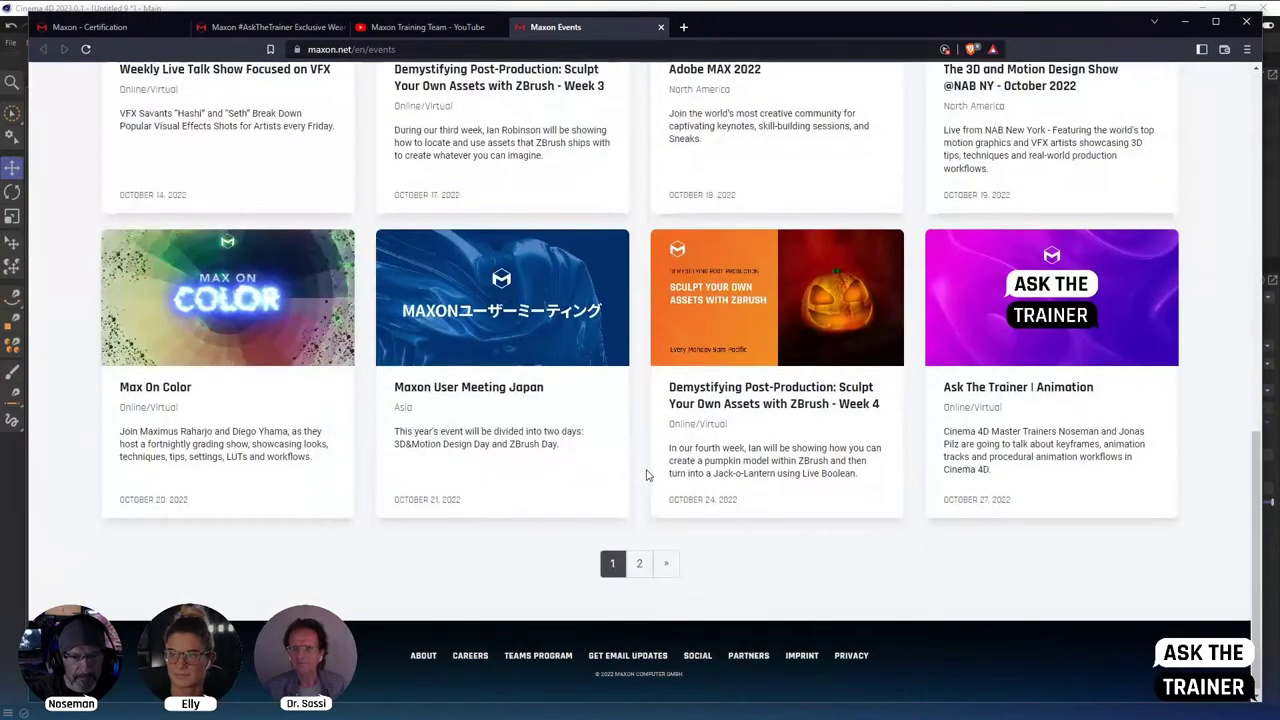
scroll(645, 478, up, 2)
scroll(642, 465, up, 8)
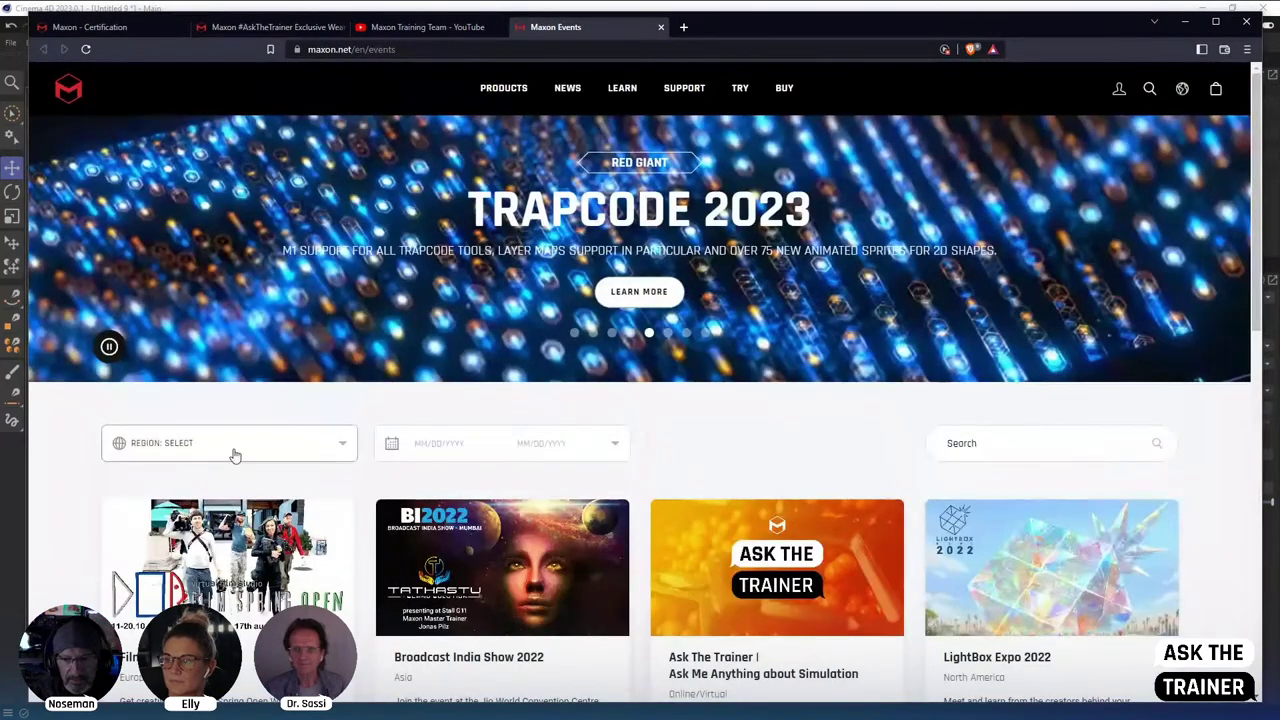